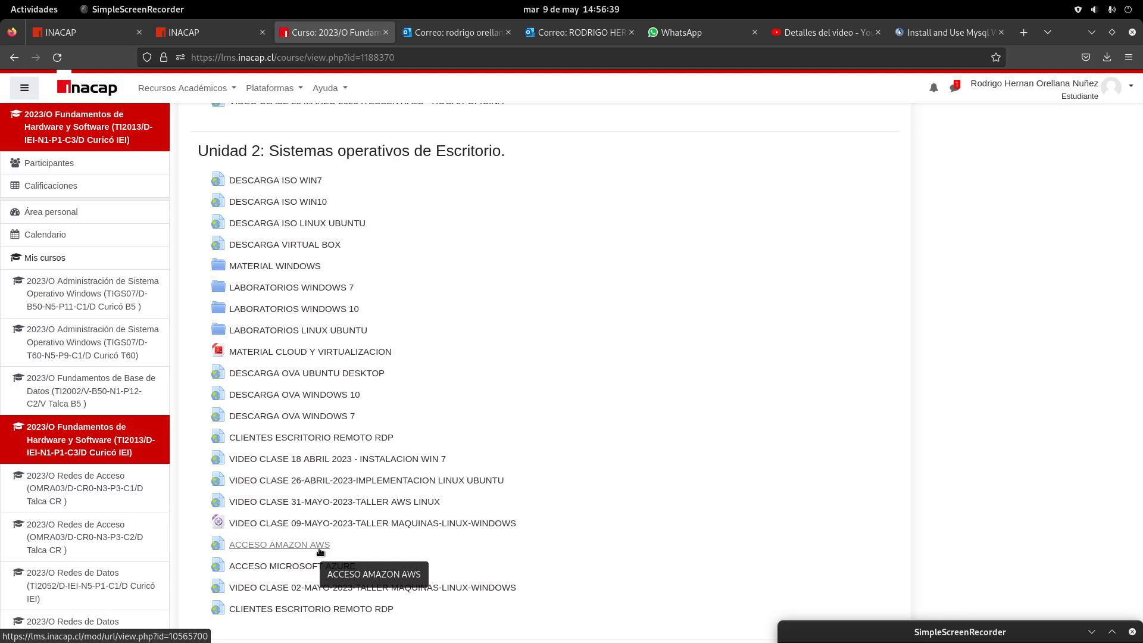
Open the course's 'ACCESO AMAZON AWS' resource and move the screen recorder window aside
left_click(318, 546)
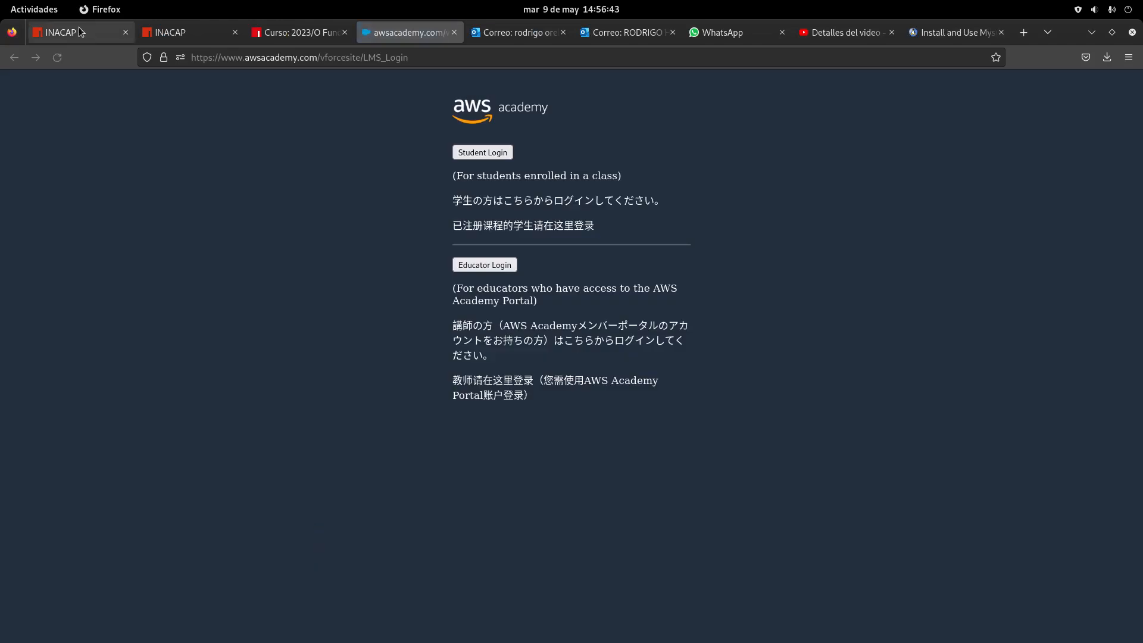
left_click(34, 9)
left_click(875, 387)
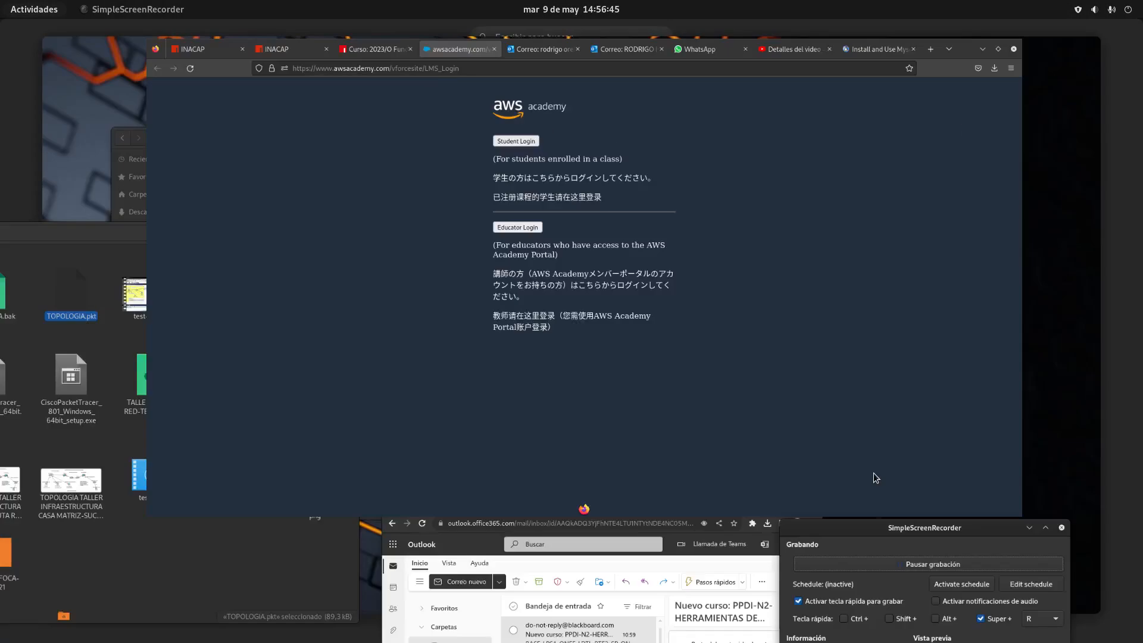
left_click_drag(870, 628, 694, 174)
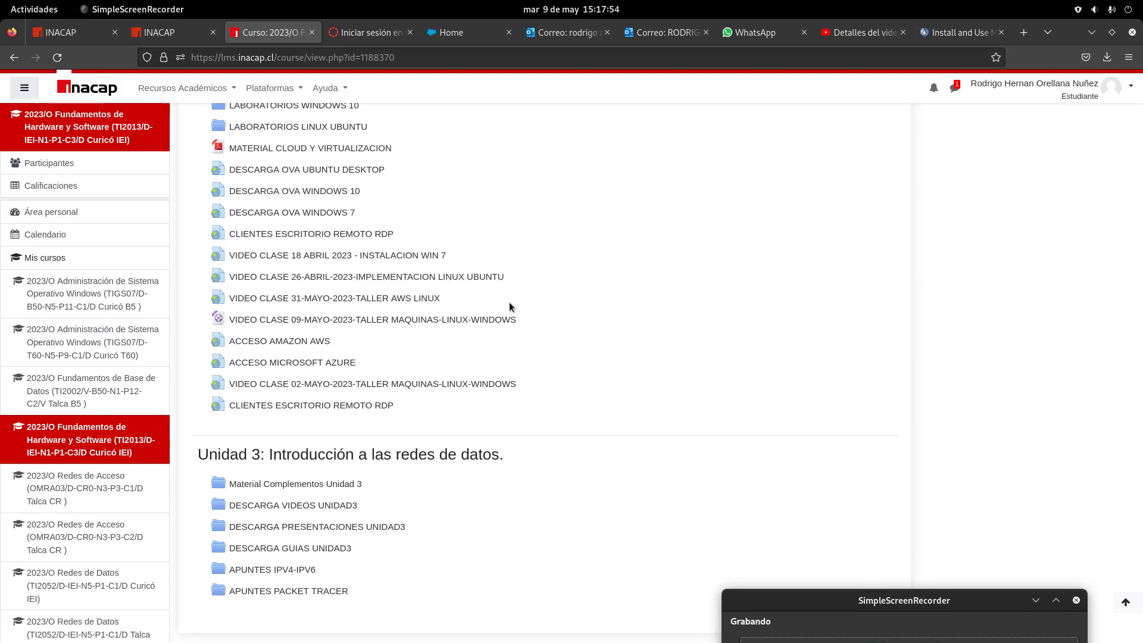
On the AWS Academy sign-in page, enter the student's e-mail address as the username
left_click(354, 36)
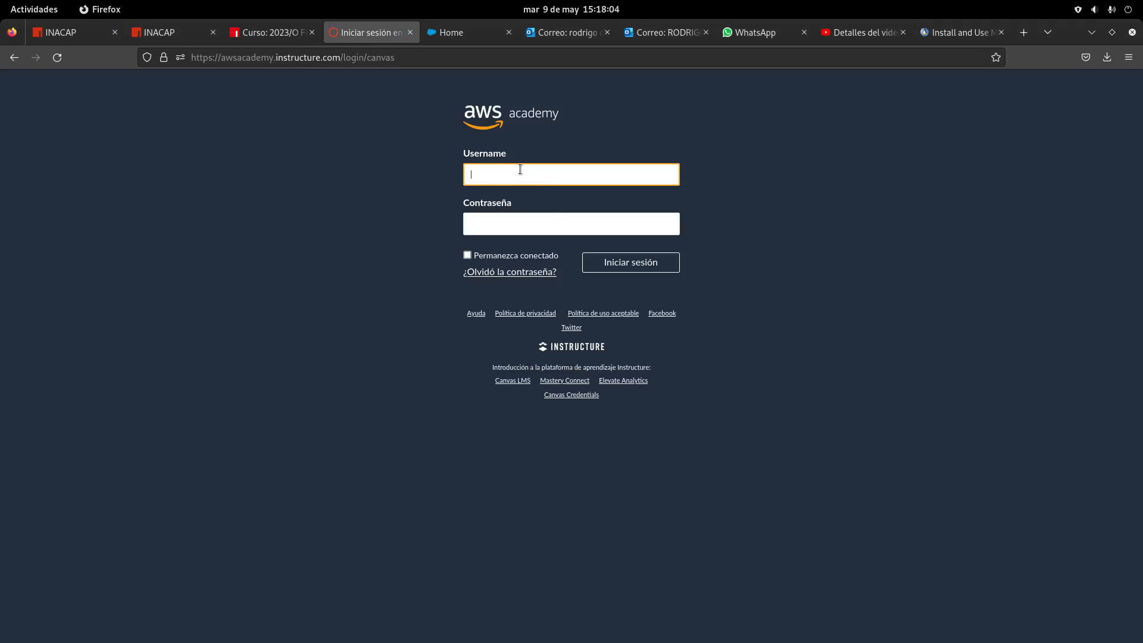
Enter the account password and submit the sign-in
left_click(578, 225)
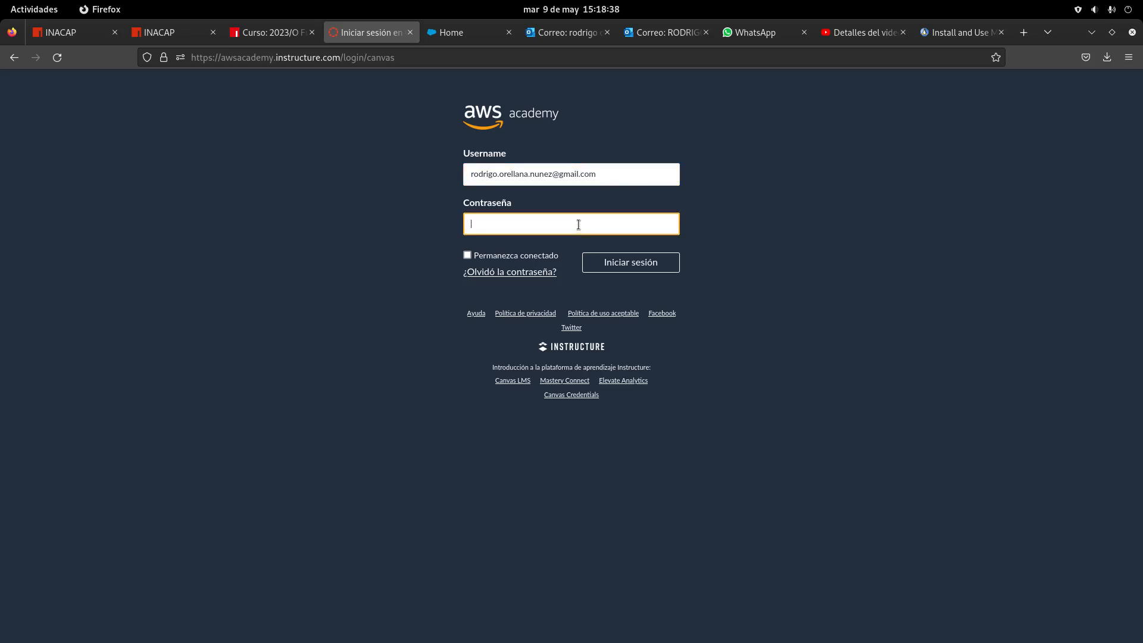
type("••••••••")
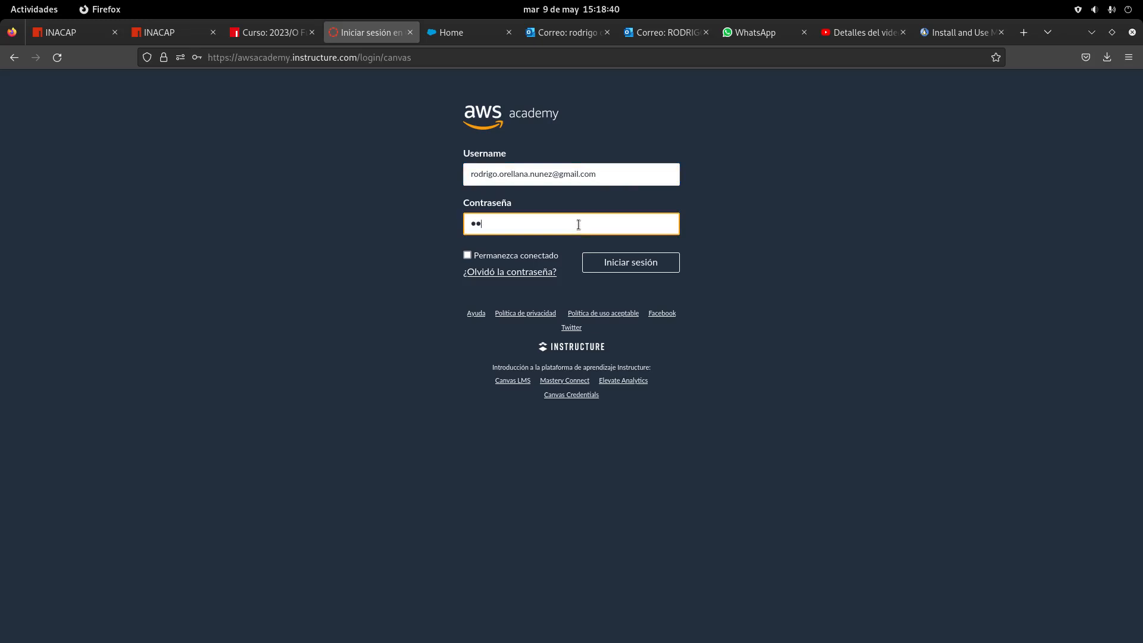
type("•")
left_click(627, 262)
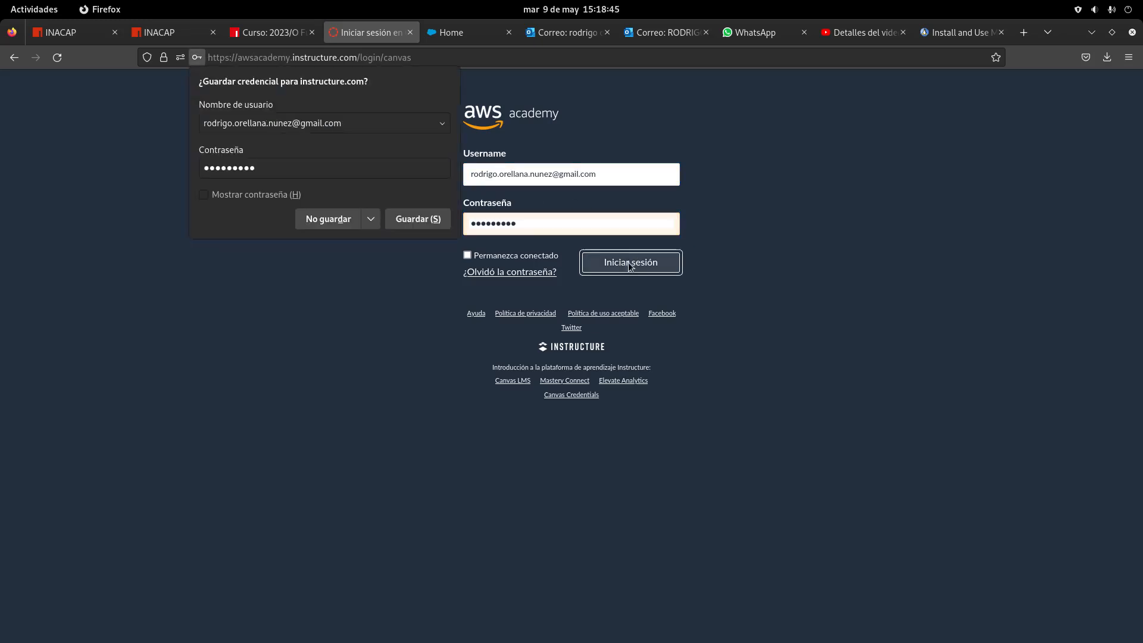
Decline saving the password, then open Fundamentos de Hardware y Software's Modules and the Learner Lab
left_click(343, 225)
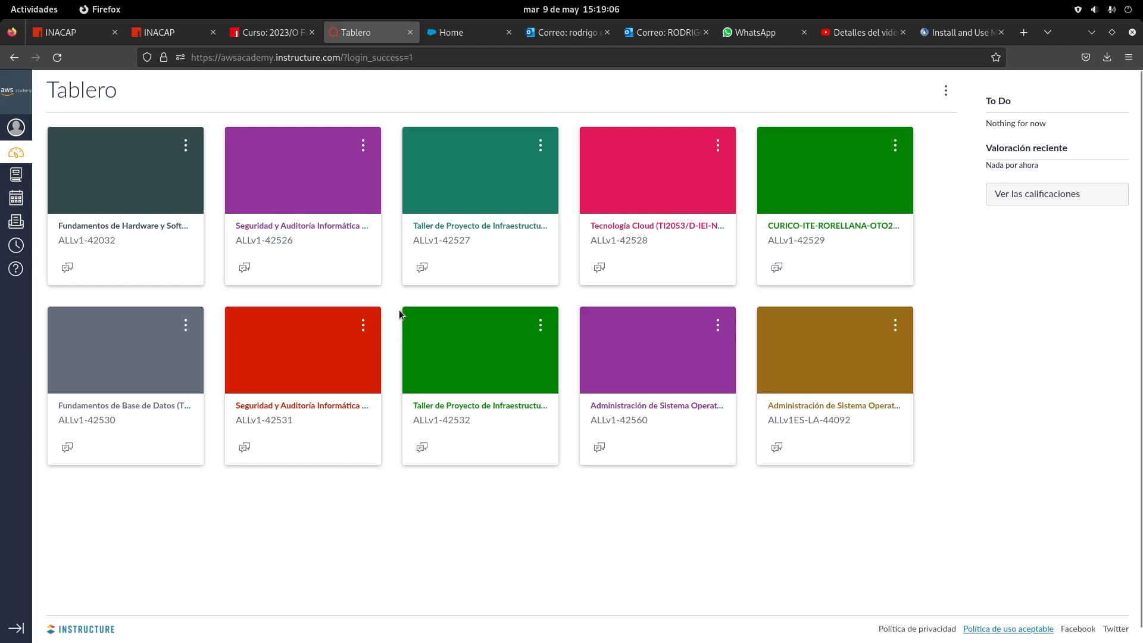
left_click(328, 241)
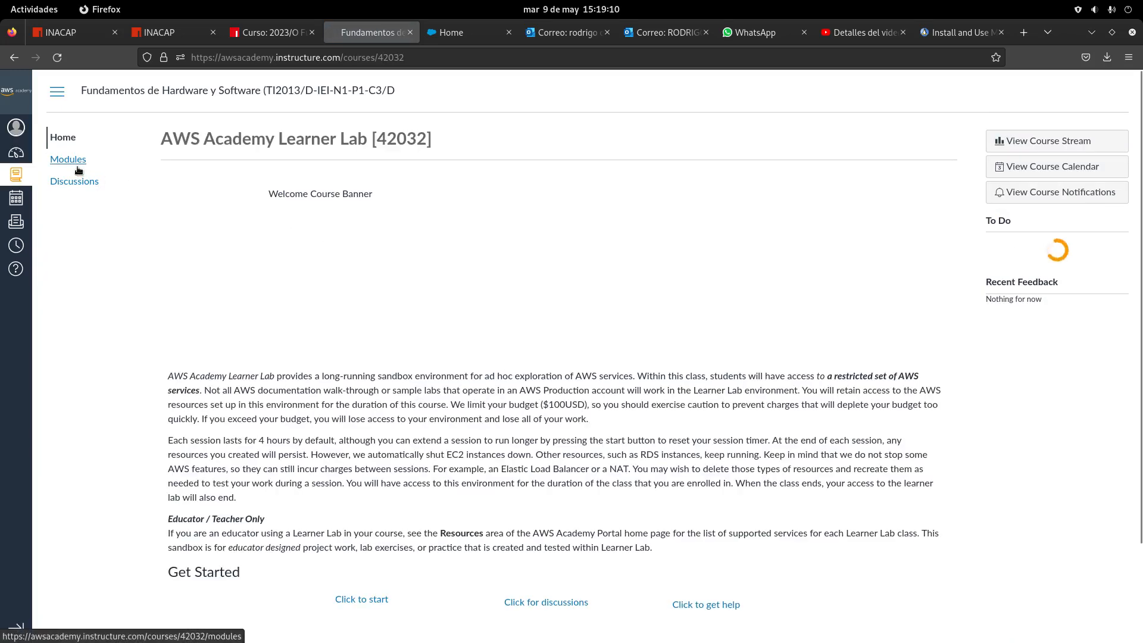
left_click(77, 161)
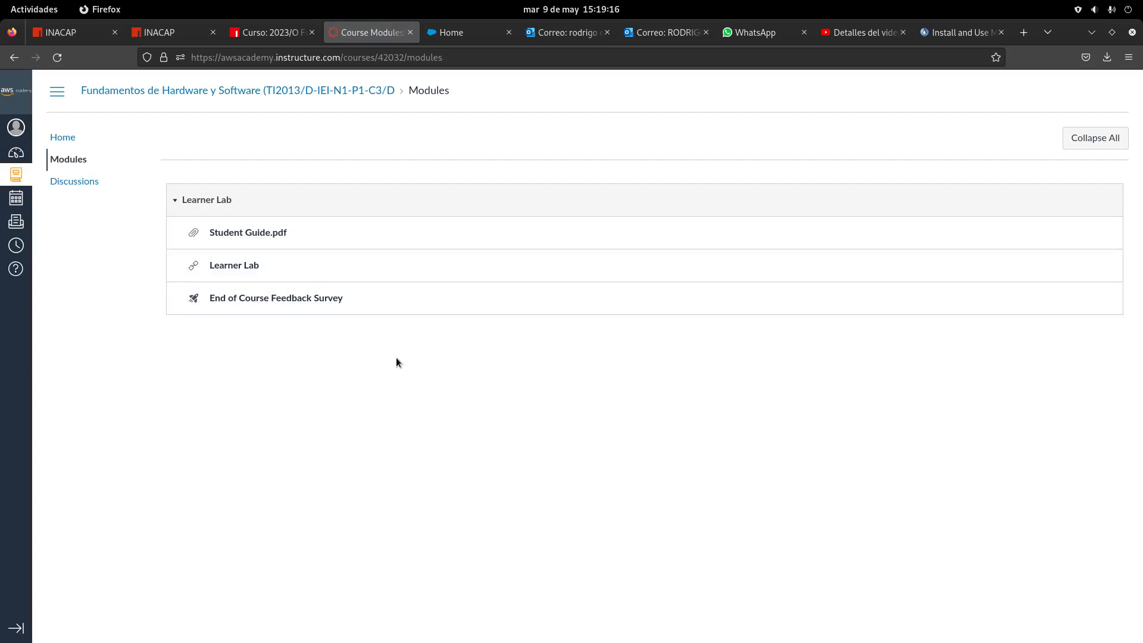
left_click(243, 267)
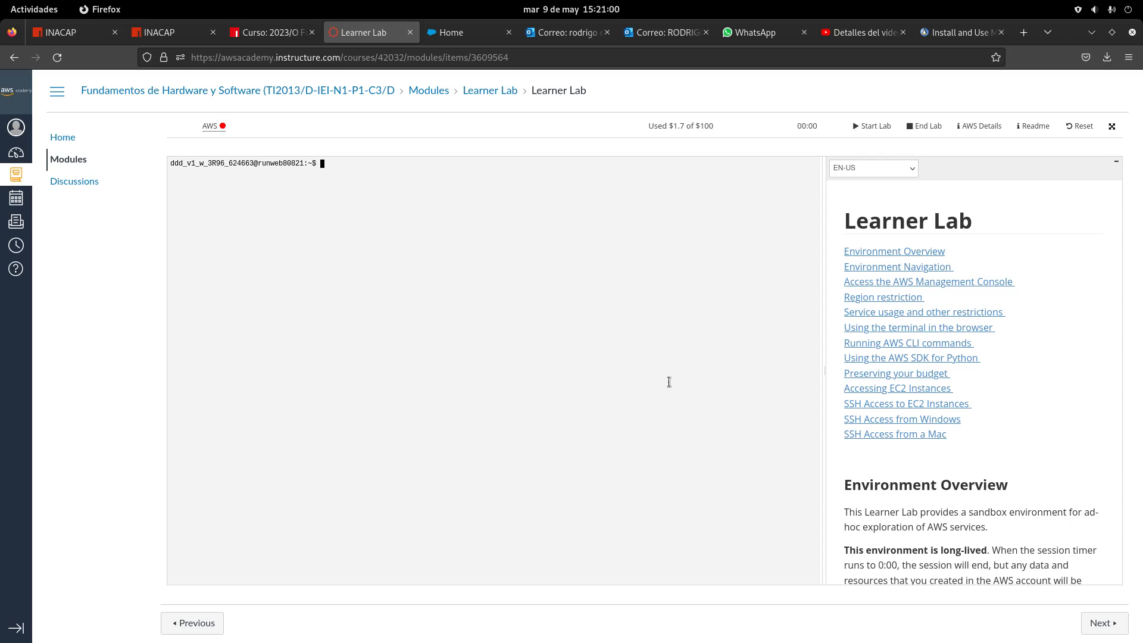
Reposition the screen recorder window and scroll through the Learner Lab Readme
left_click(31, 7)
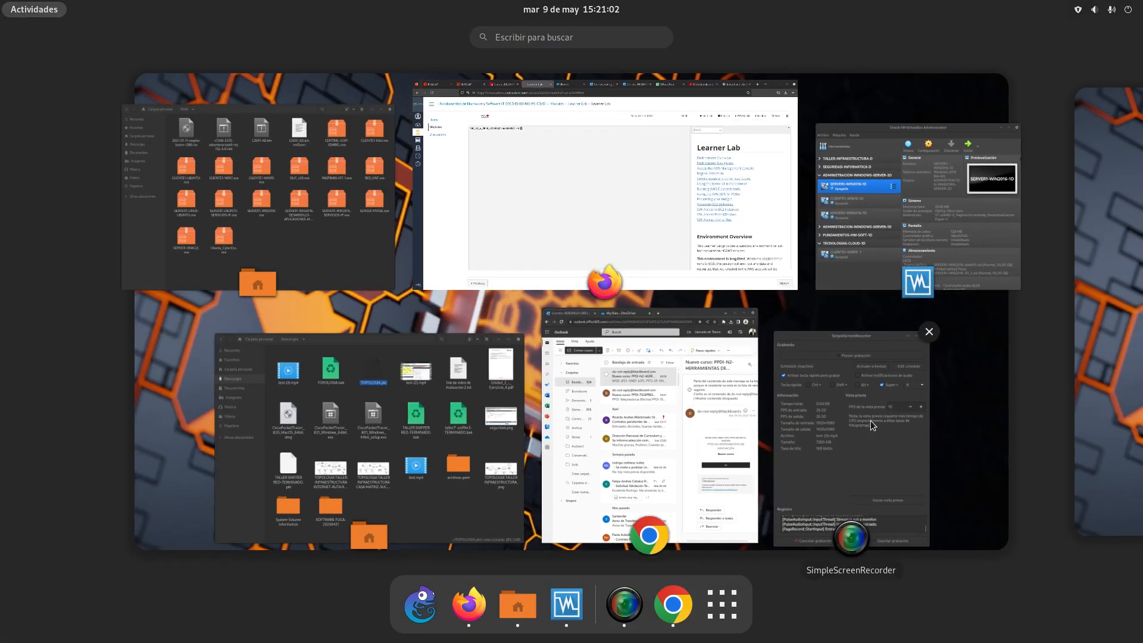
left_click(870, 420)
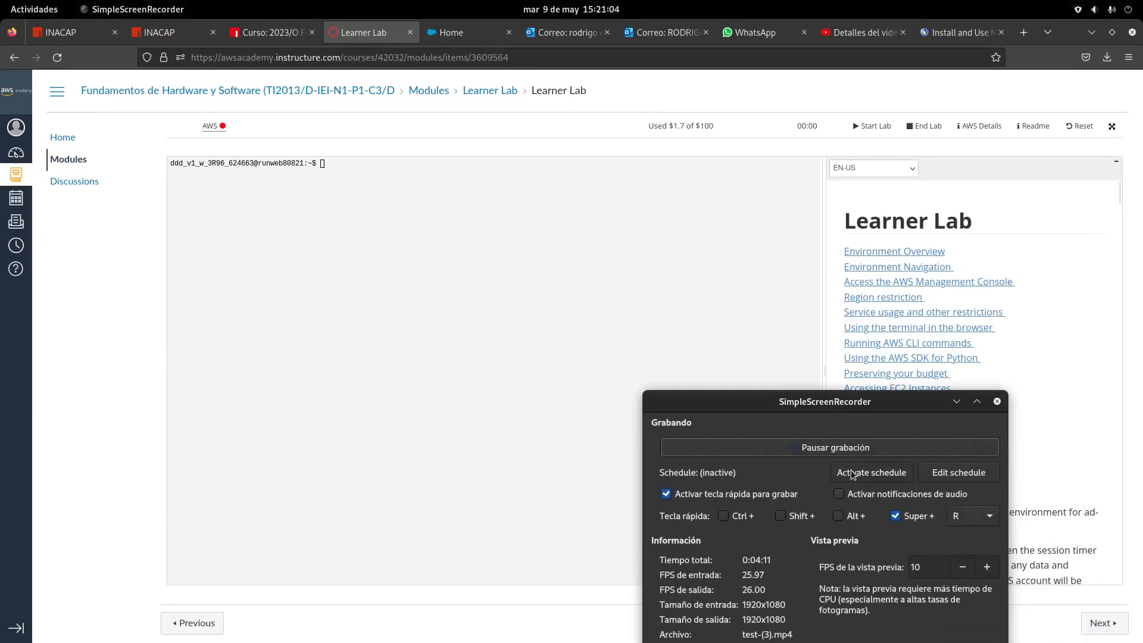
left_click_drag(830, 396, 776, 567)
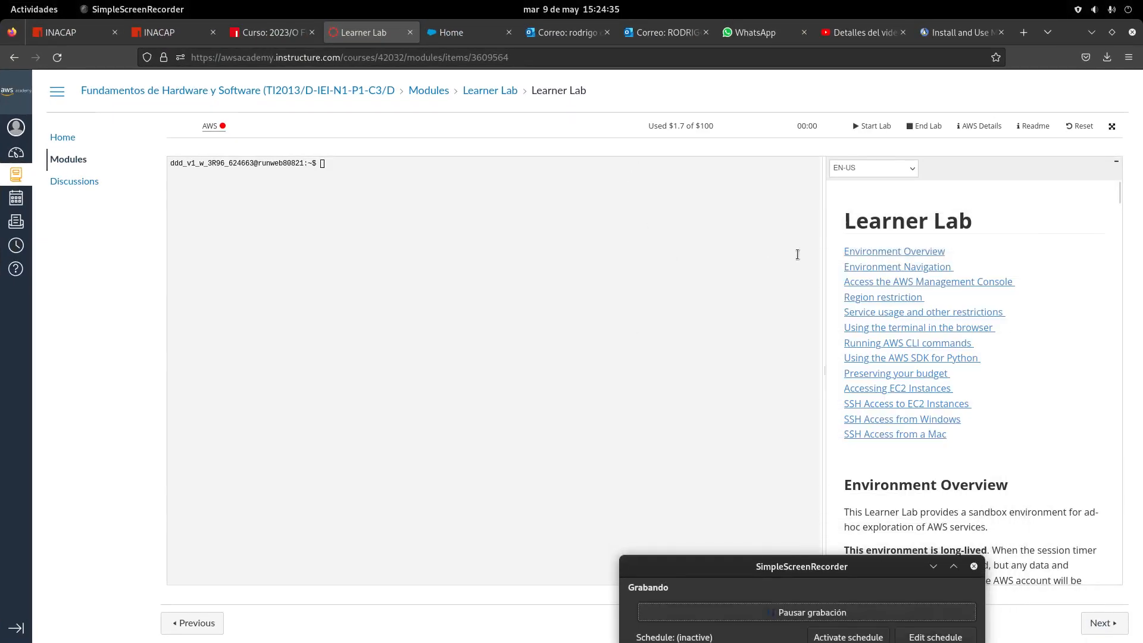
left_click(722, 256)
scroll(893, 343, "down", 5)
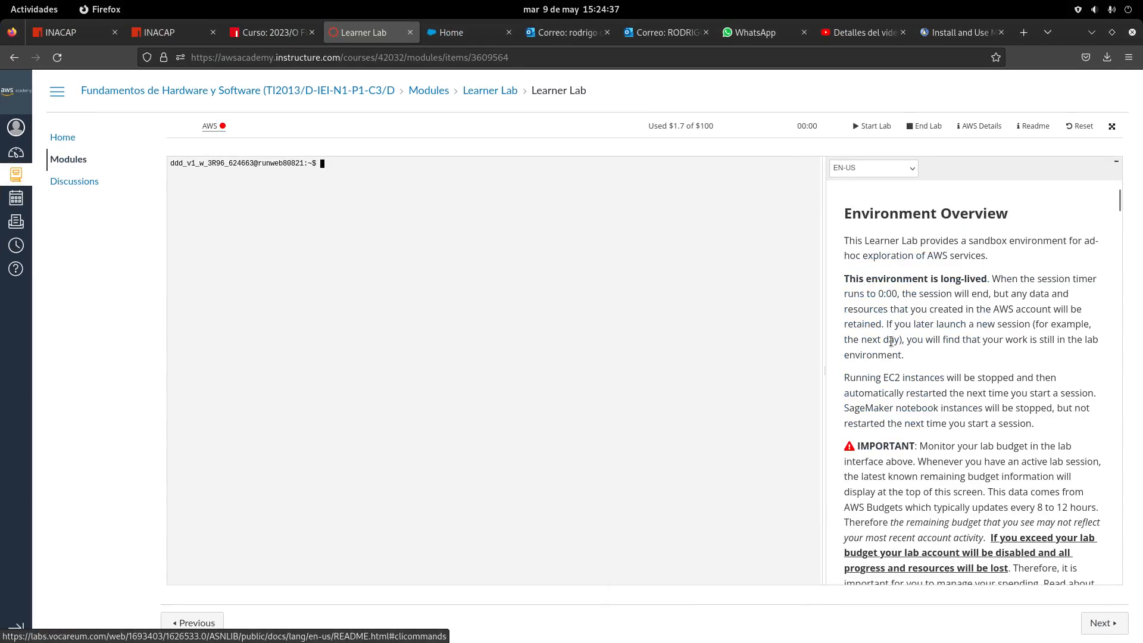
scroll(893, 344, "up", 5)
Start the lab session, move the recorder window, and open the AWS console from the lab
left_click(874, 126)
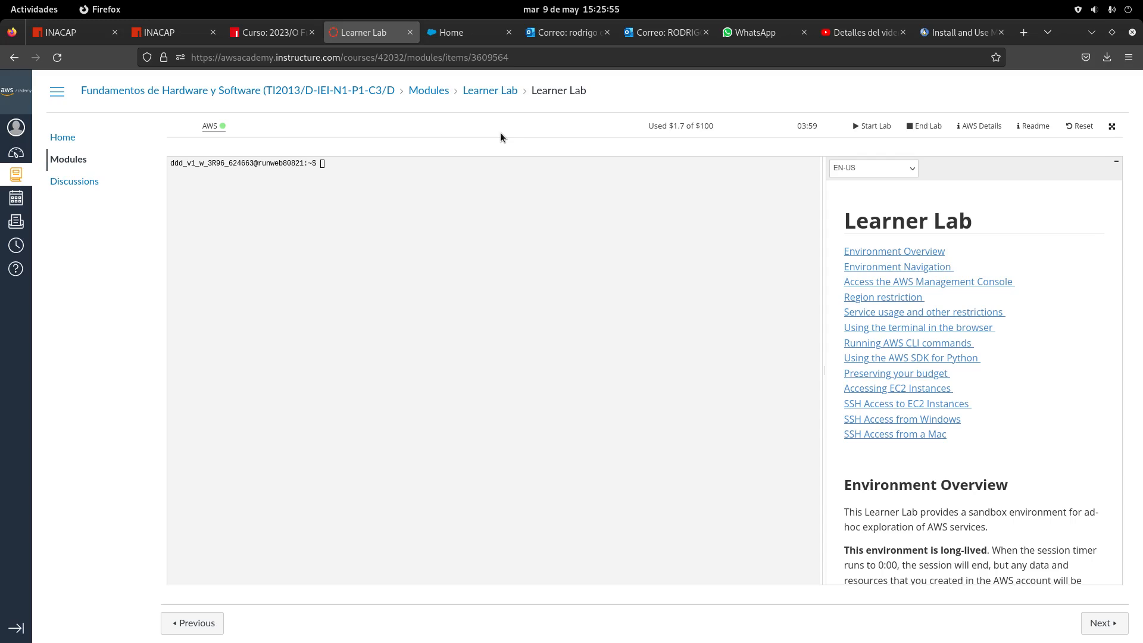
left_click(30, 8)
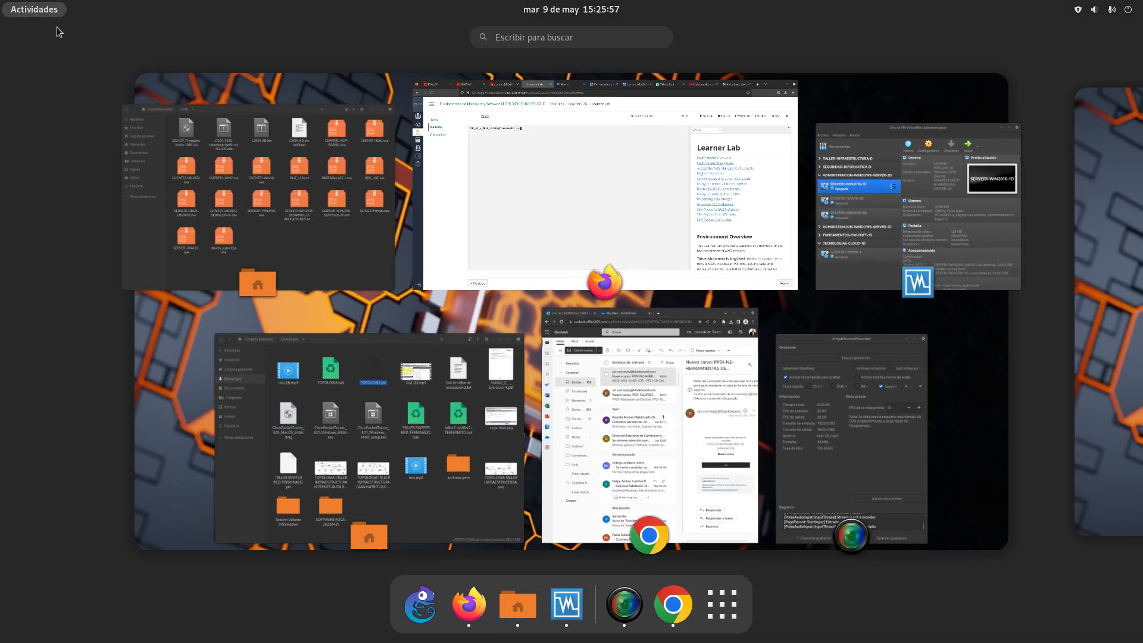
left_click(799, 437)
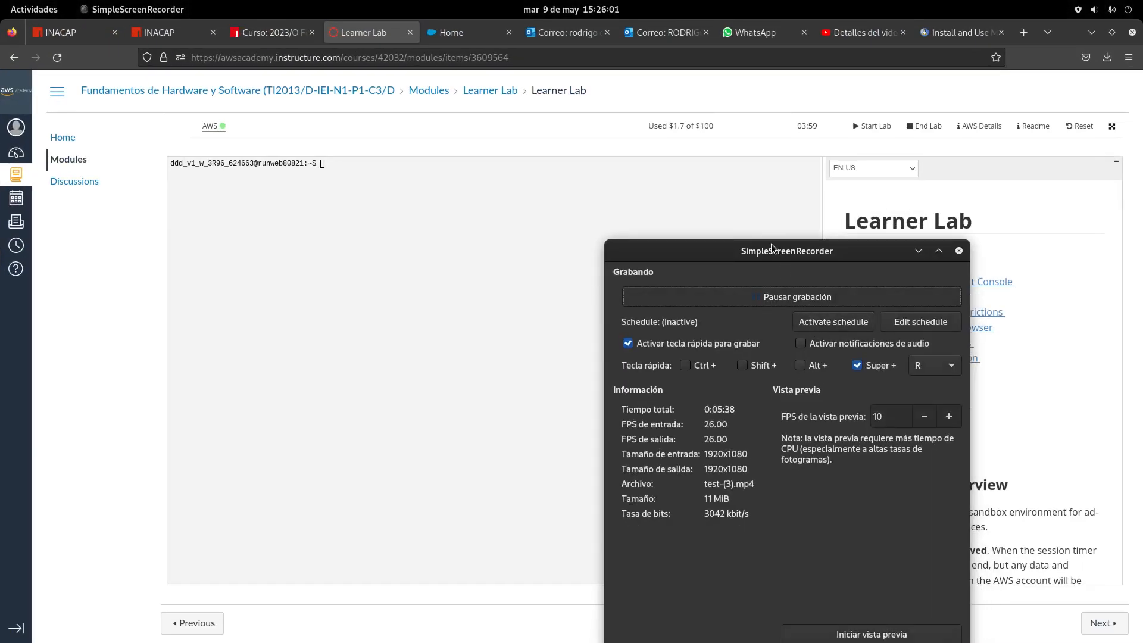
left_click_drag(766, 251, 767, 480)
left_click(213, 129)
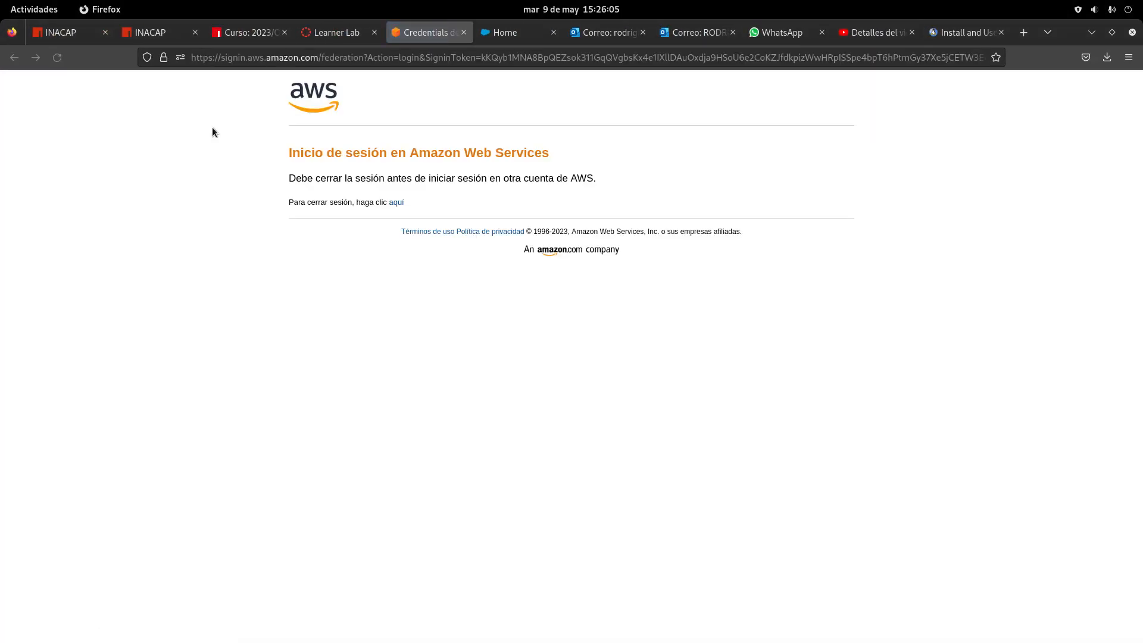
Sign out of the other AWS account and reopen the console from the Learner Lab
left_click(396, 202)
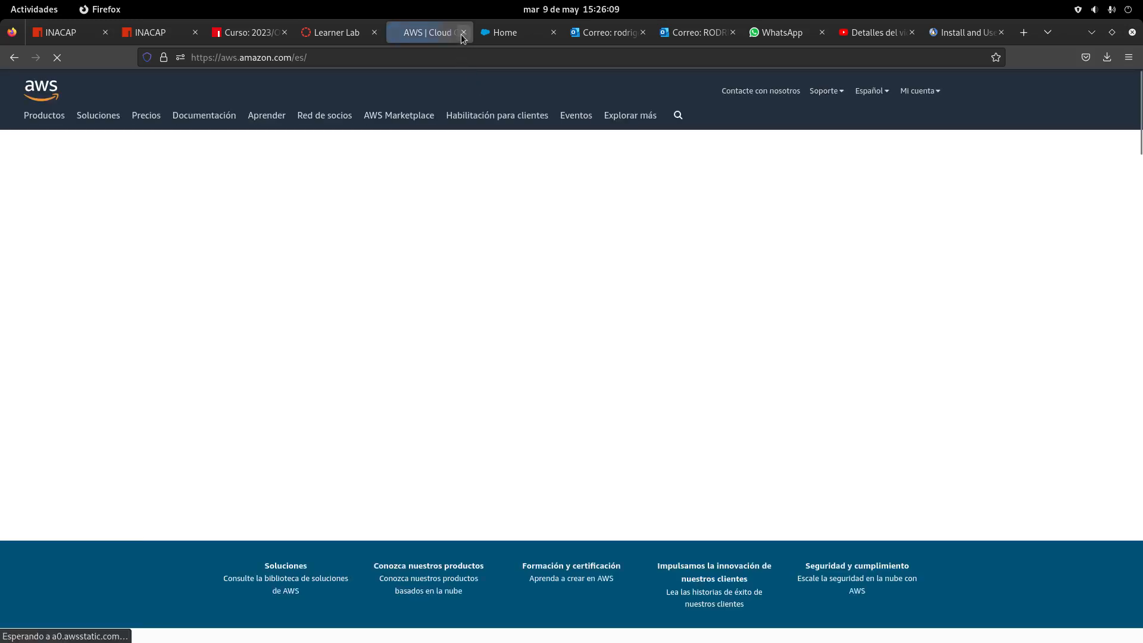
left_click(464, 32)
left_click(209, 125)
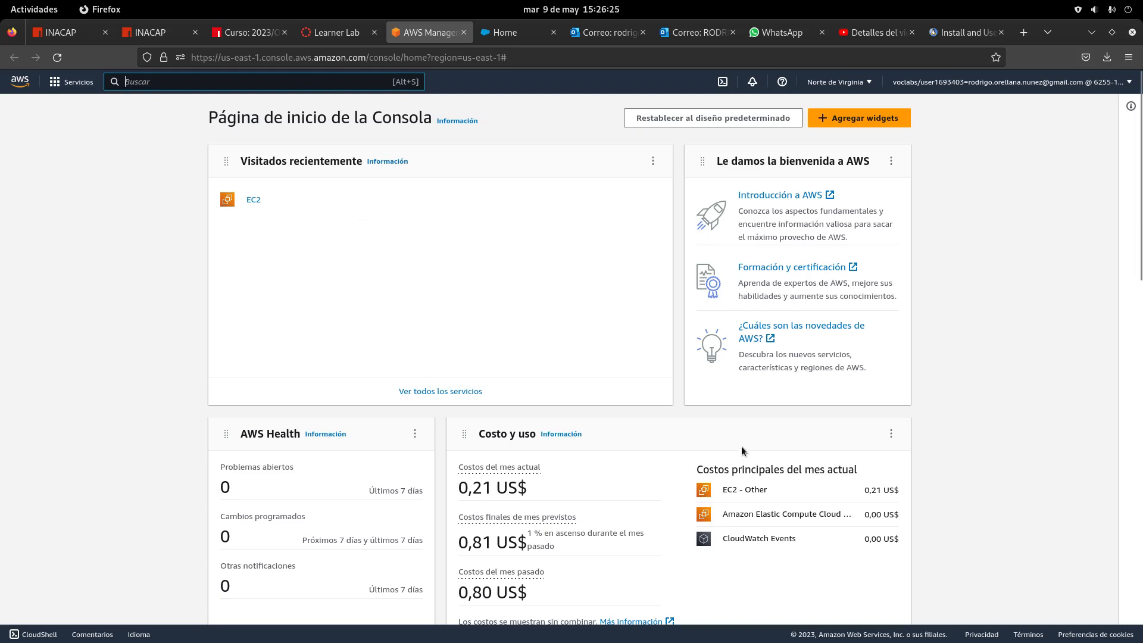
Pause the screen recording and move the recorder window out of the way
left_click(37, 5)
left_click(812, 518)
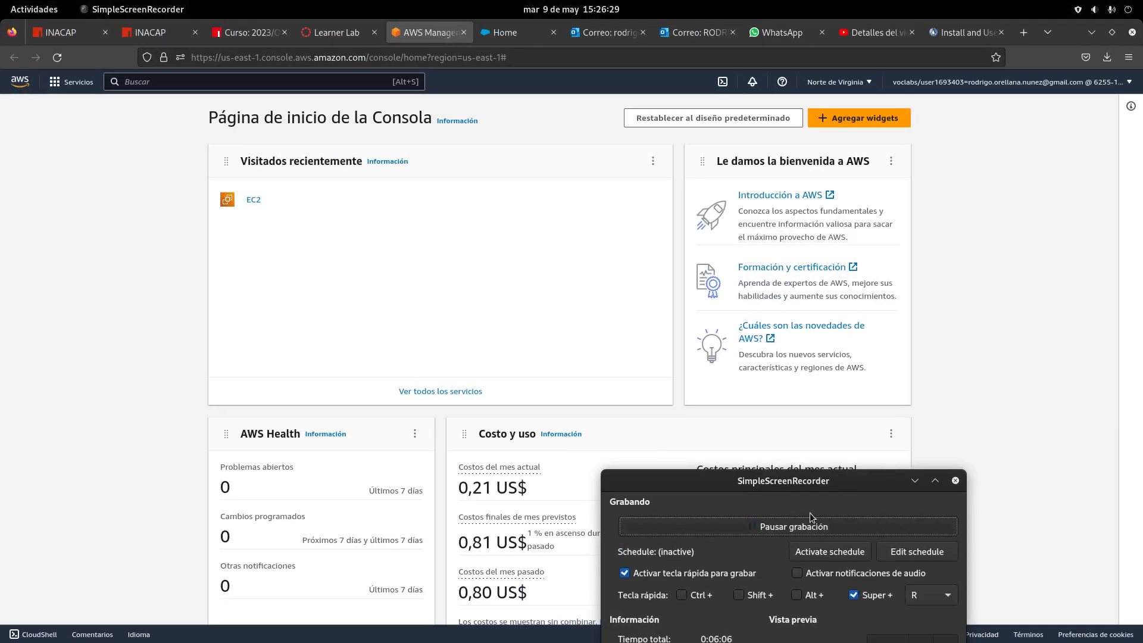
left_click(804, 527)
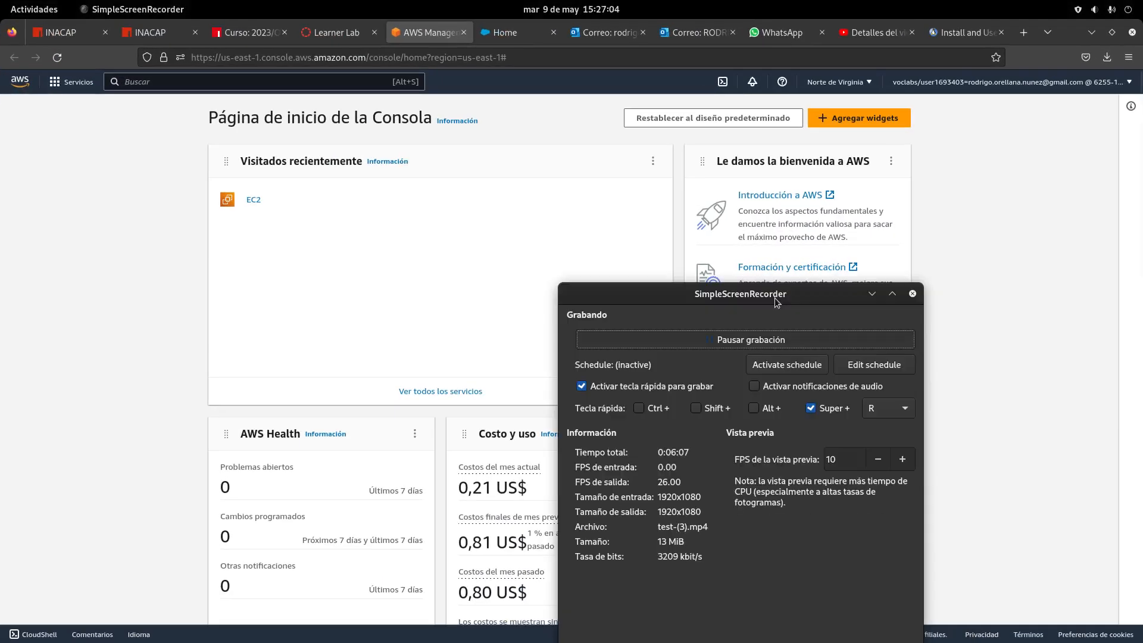
left_click_drag(774, 294, 814, 588)
left_click_drag(990, 297, 988, 282)
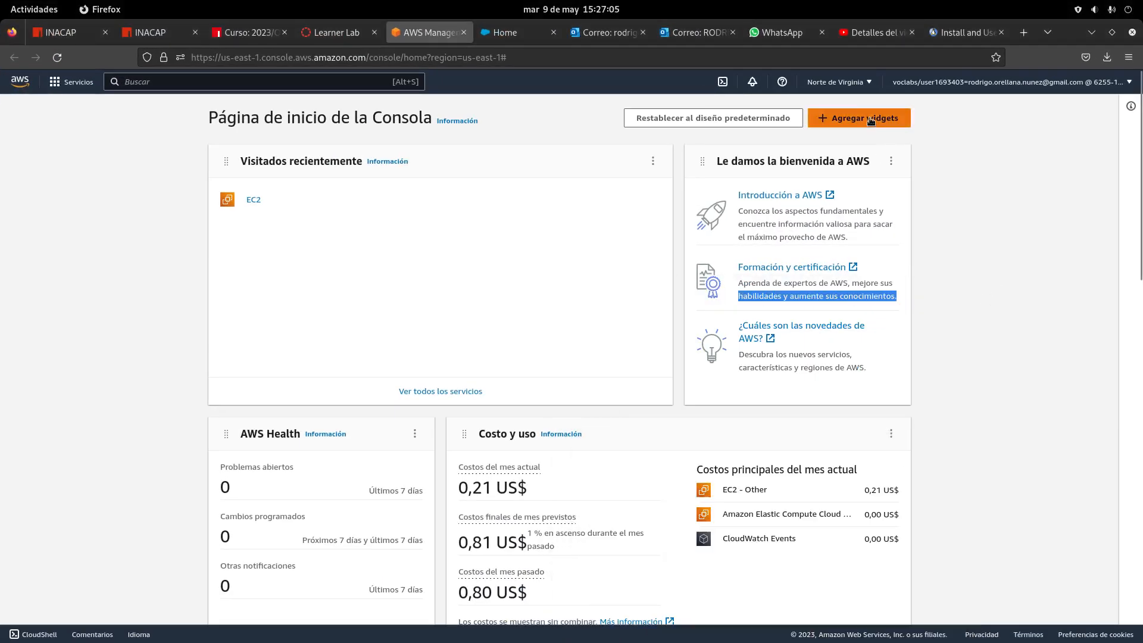
Browse the AWS regions list, keep US East (N. Virginia), and return to the Learner Lab tab
left_click(869, 83)
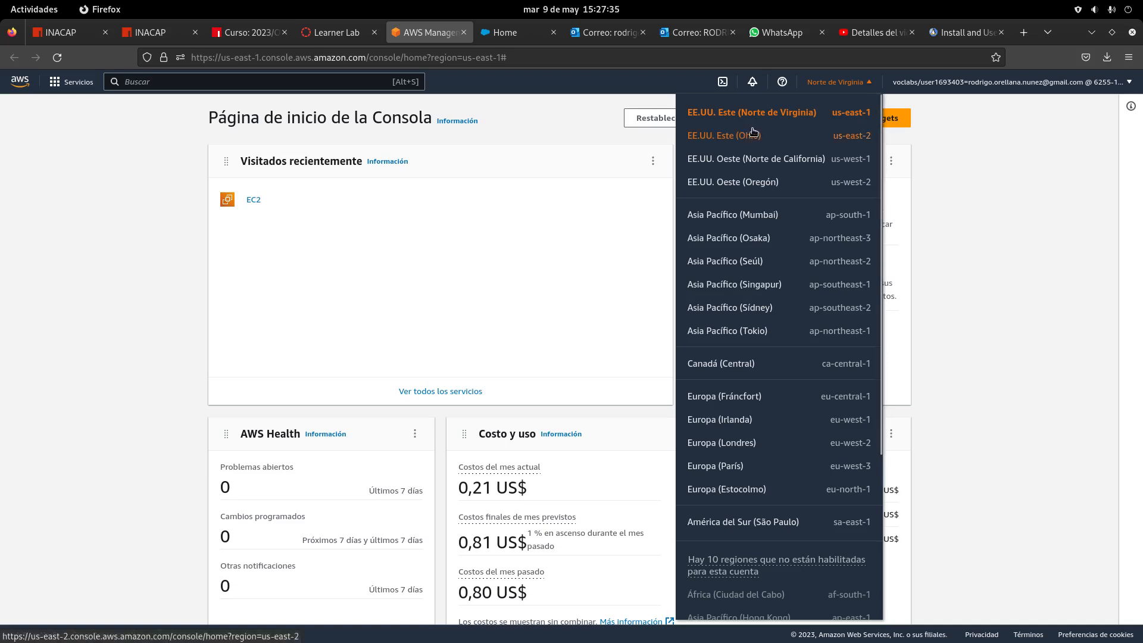
scroll(855, 384, "down", 3)
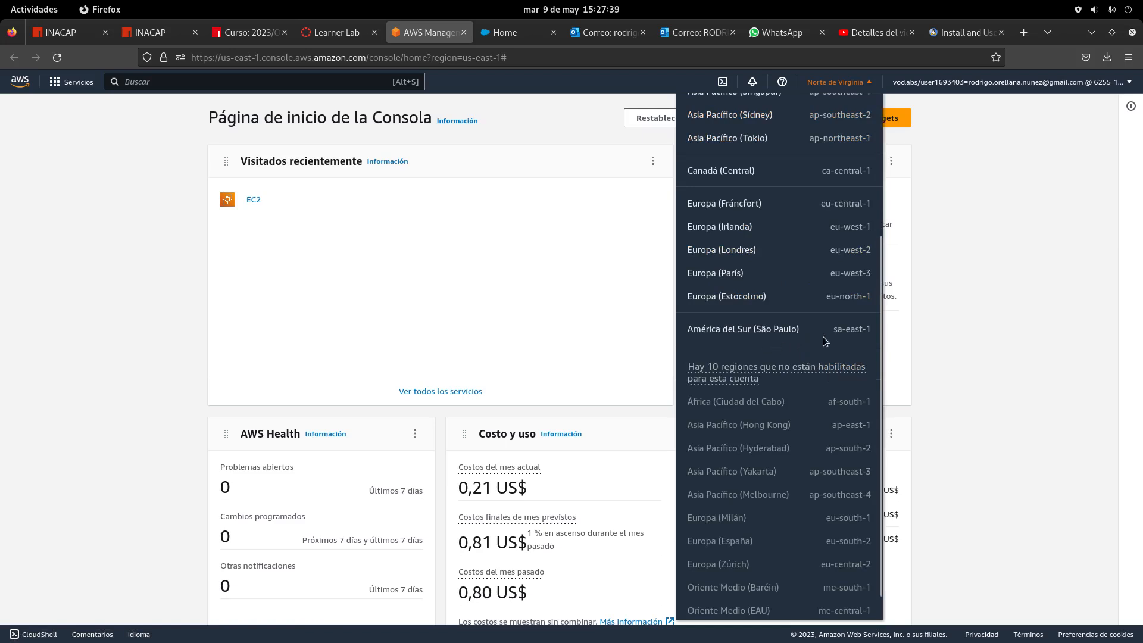
scroll(825, 421, "down", 1)
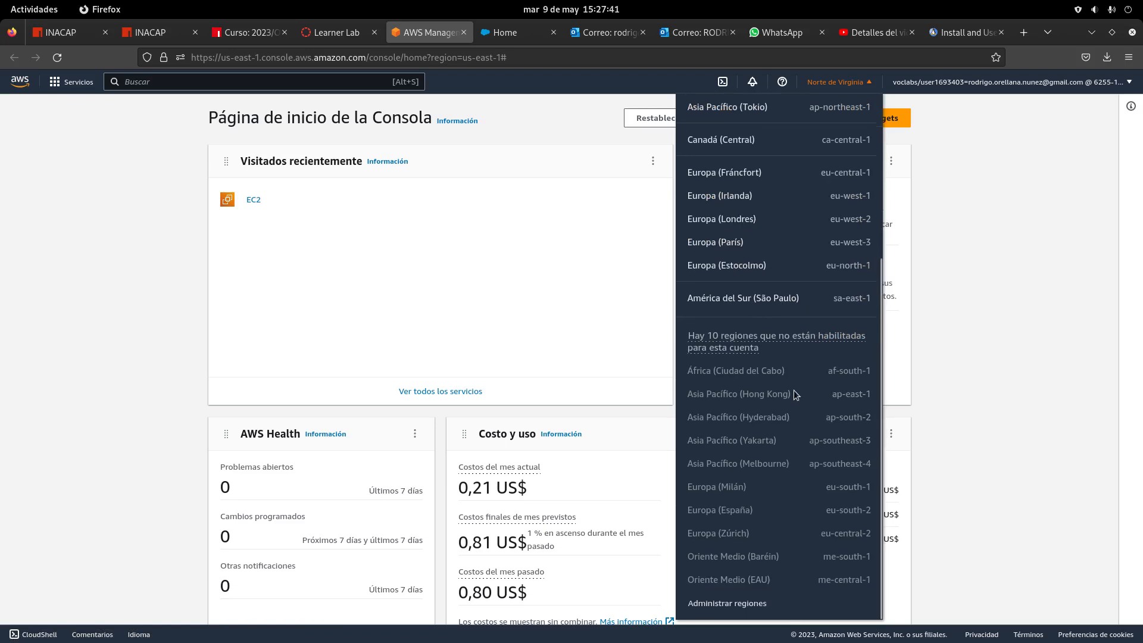
scroll(783, 377, "up", 4)
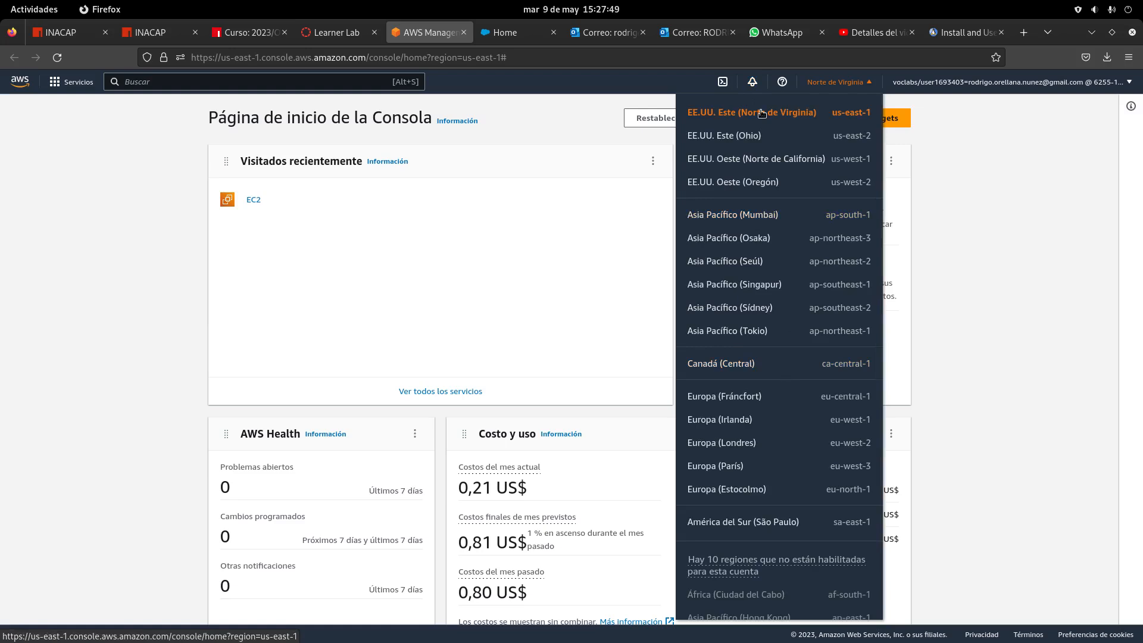
left_click(989, 240)
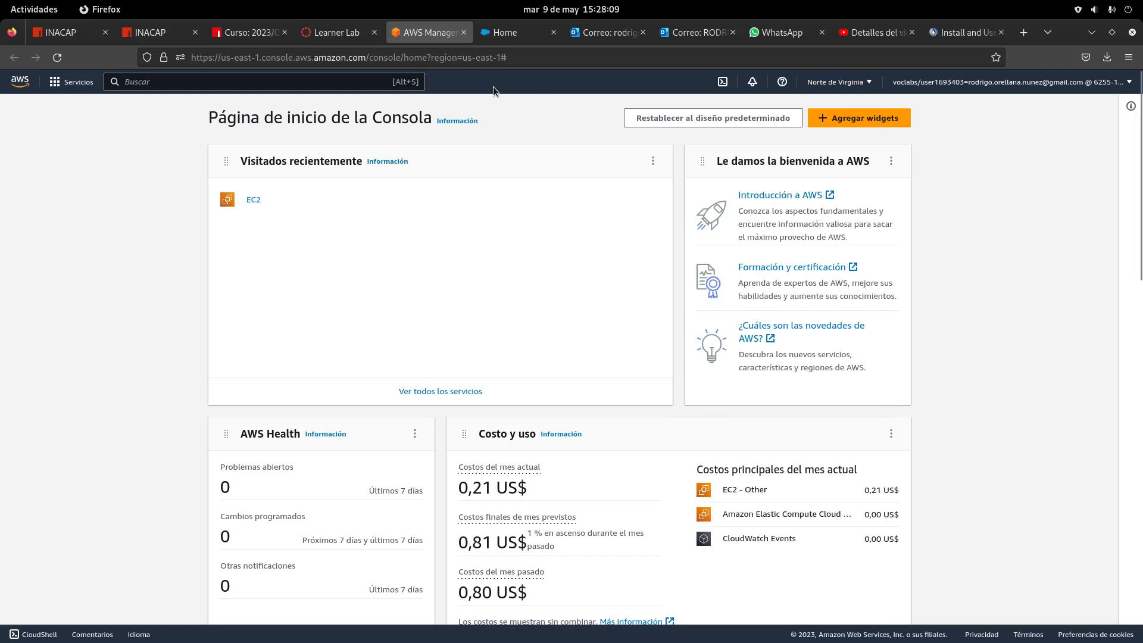
left_click(347, 34)
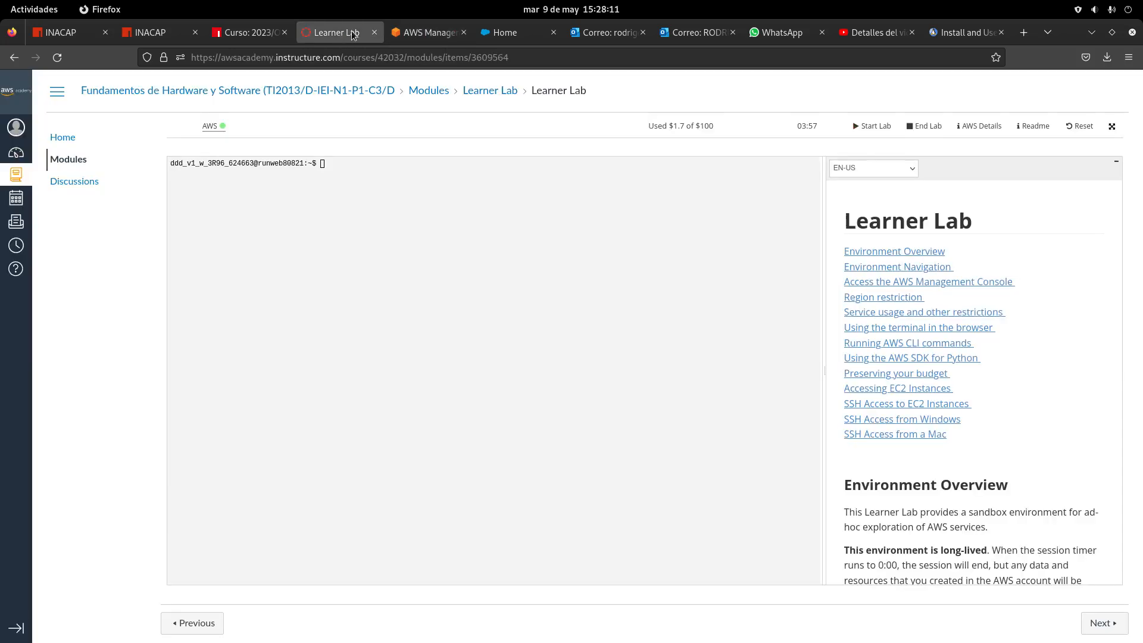
Switch from the Learner Lab tab to the AWS Management Console tab
left_click(412, 35)
left_click(324, 34)
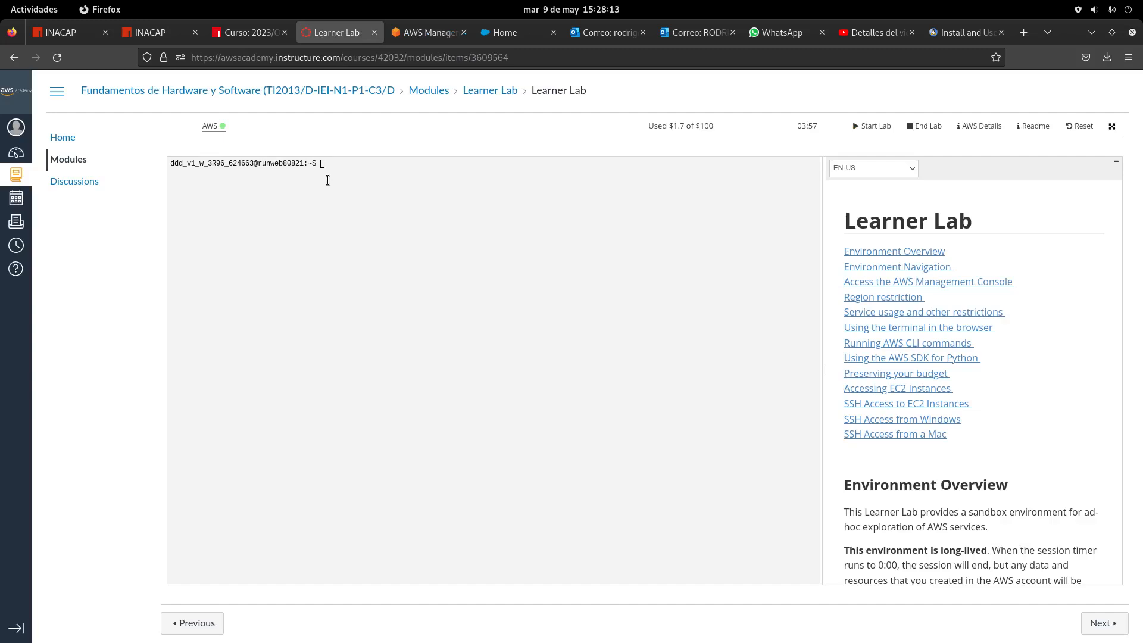
left_click(416, 34)
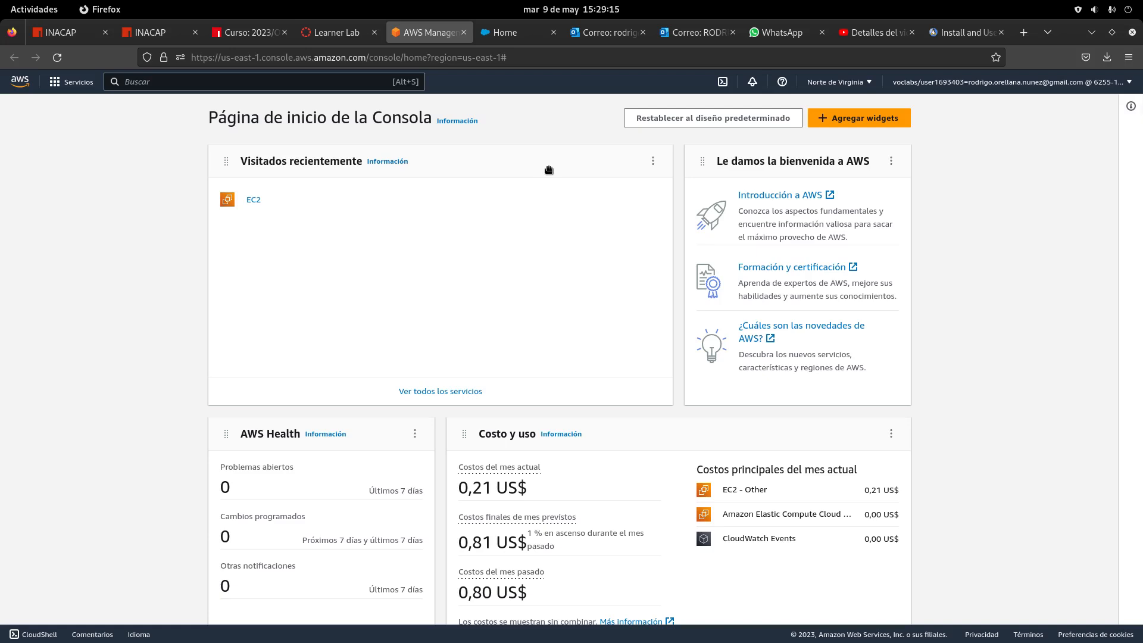
Move the screen recorder window aside, then open EC2 from recently visited services
left_click(34, 9)
left_click(837, 435)
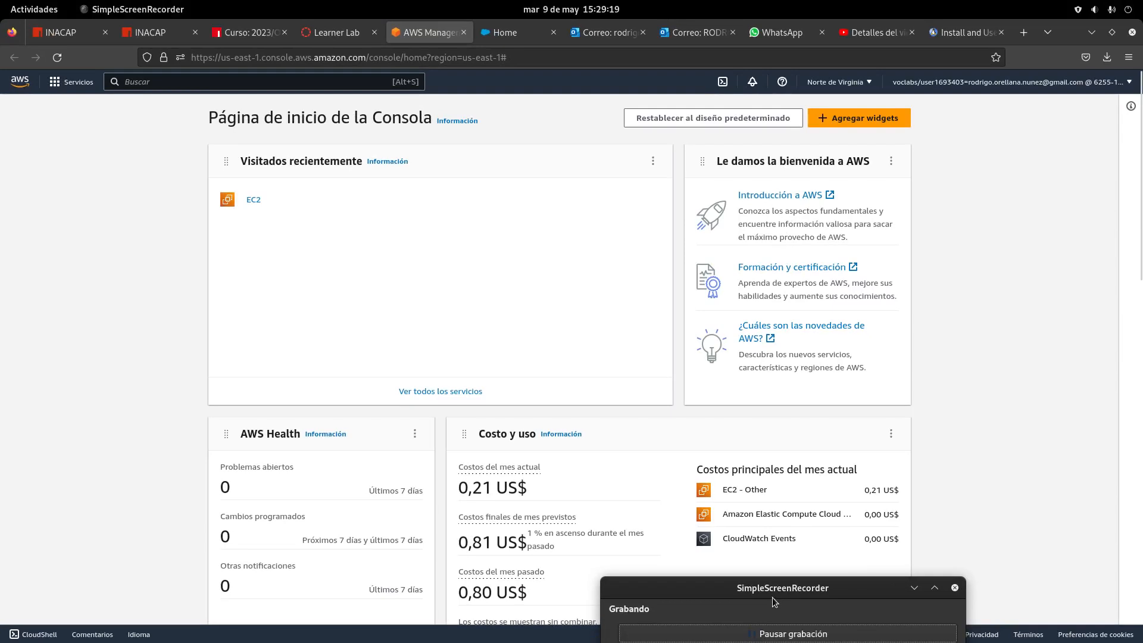
left_click_drag(776, 601, 771, 450)
left_click(770, 457)
left_click_drag(766, 411, 840, 609)
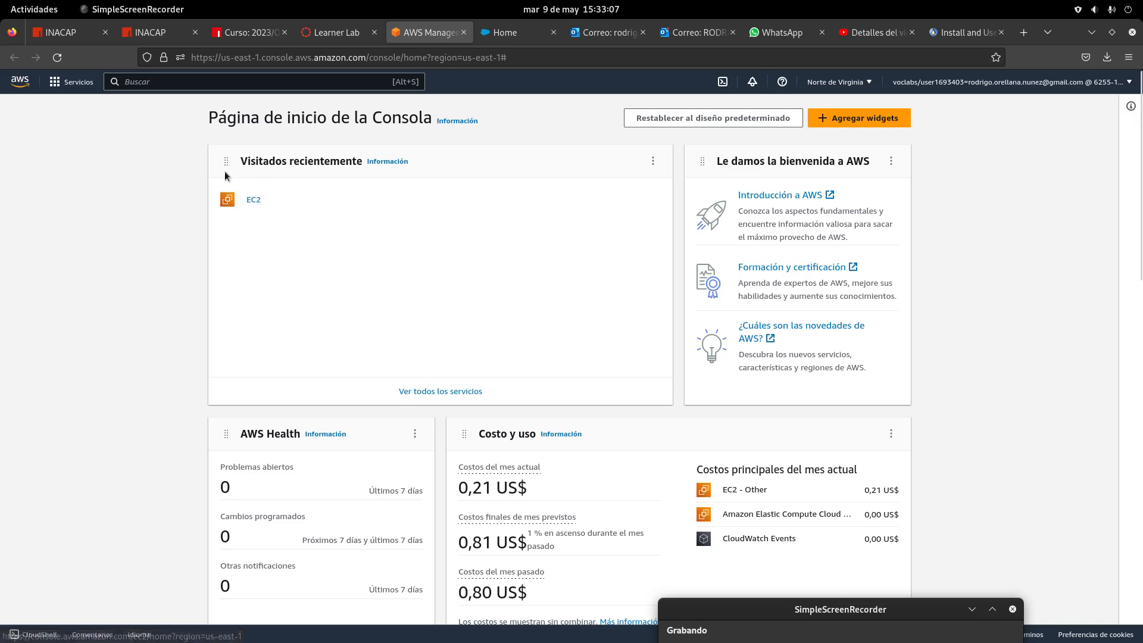
left_click(255, 201)
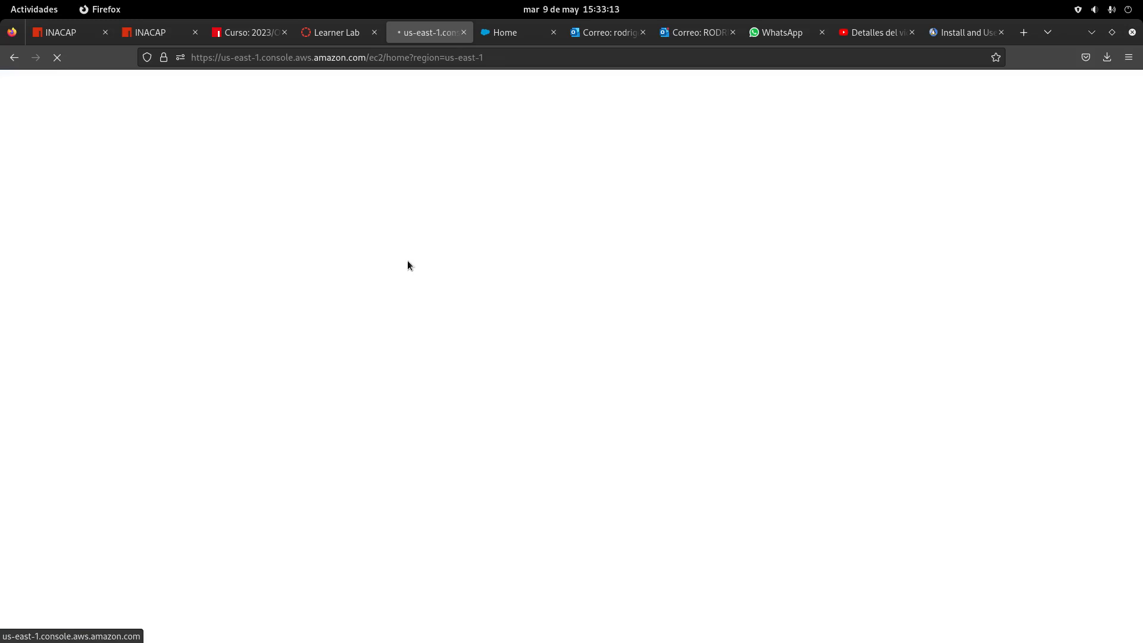
left_click(34, 9)
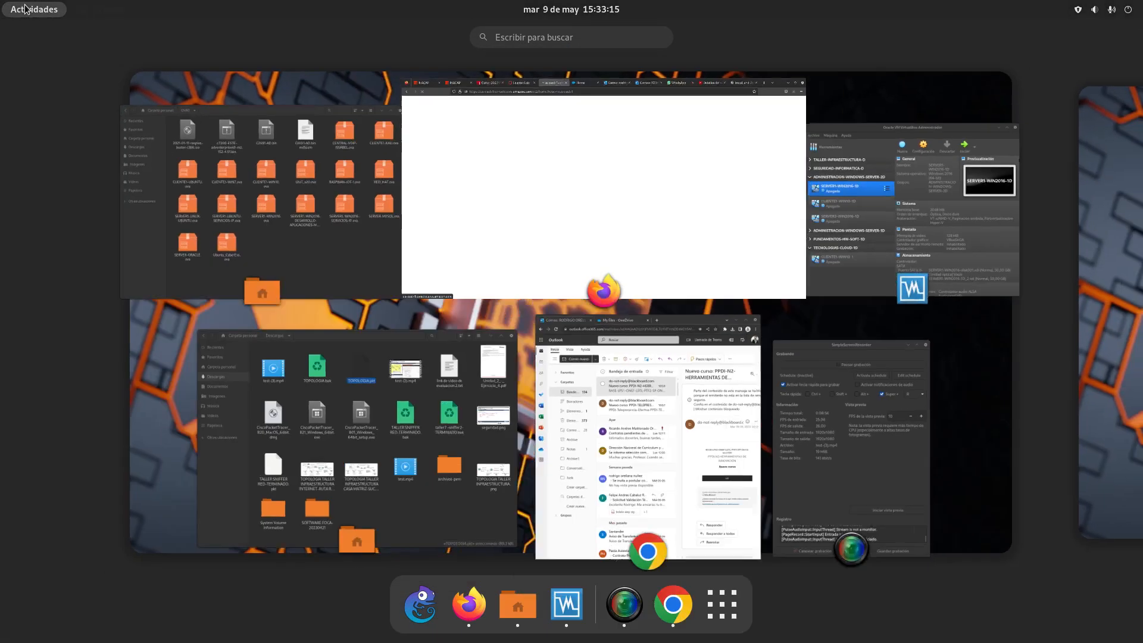
left_click(867, 470)
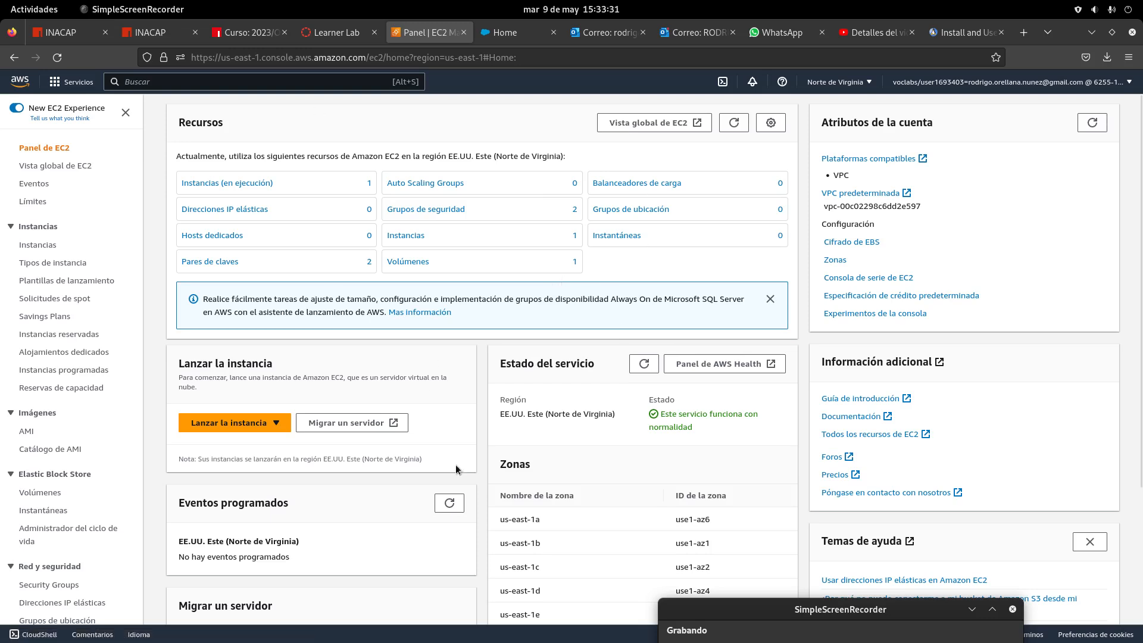
scroll(557, 464, "down", 3)
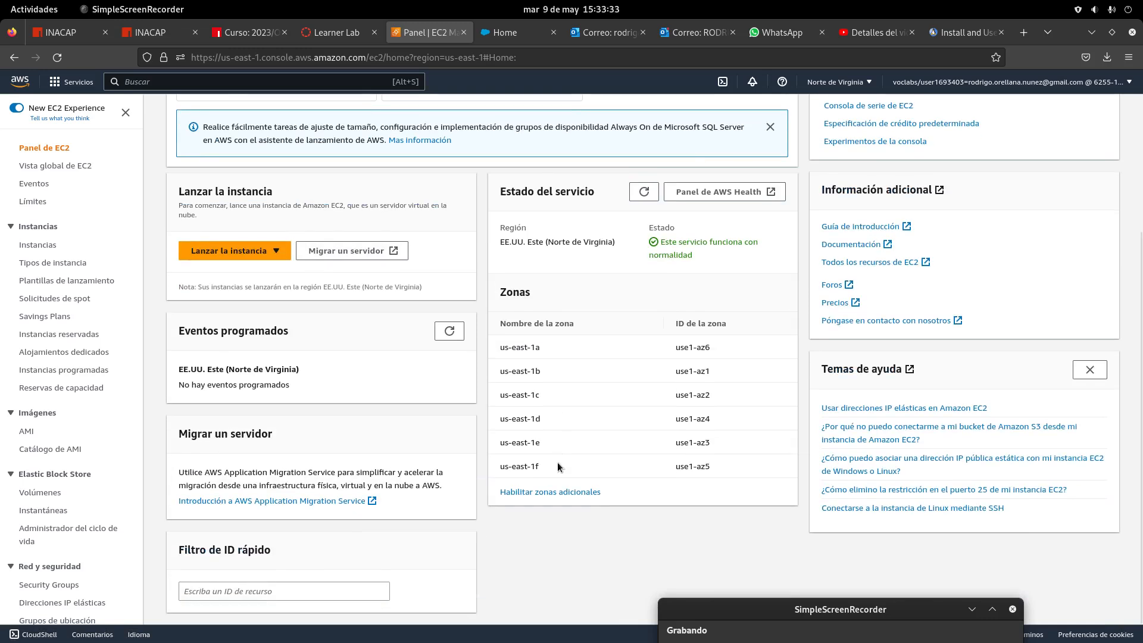
scroll(560, 464, "up", 3)
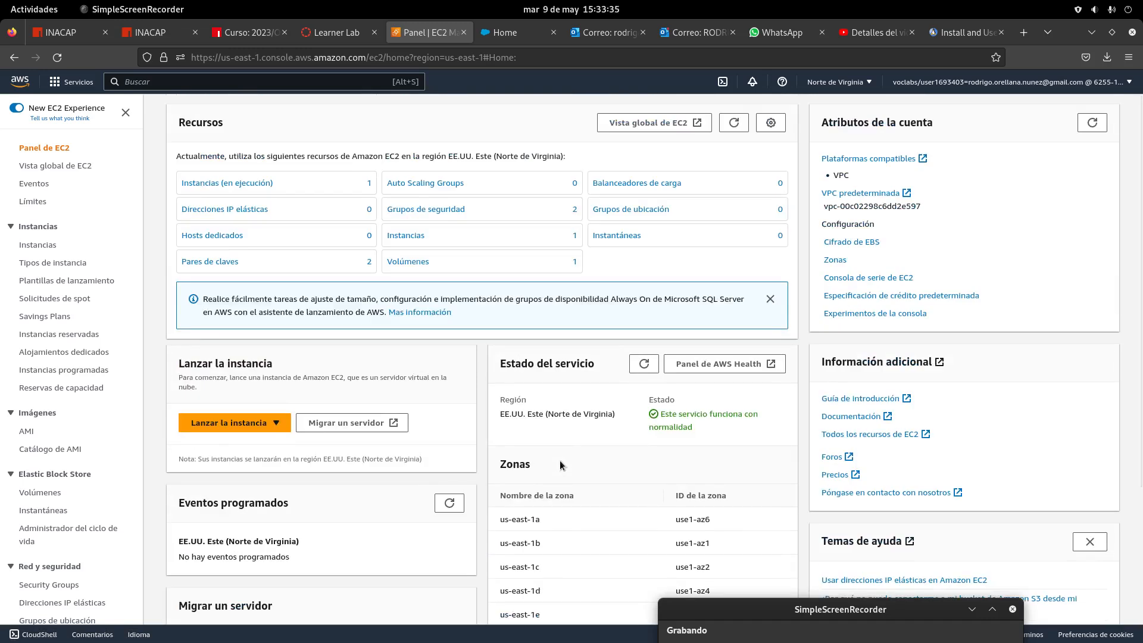
Zoom the EC2 dashboard page to 120% through Firefox's main menu
left_click(1129, 57)
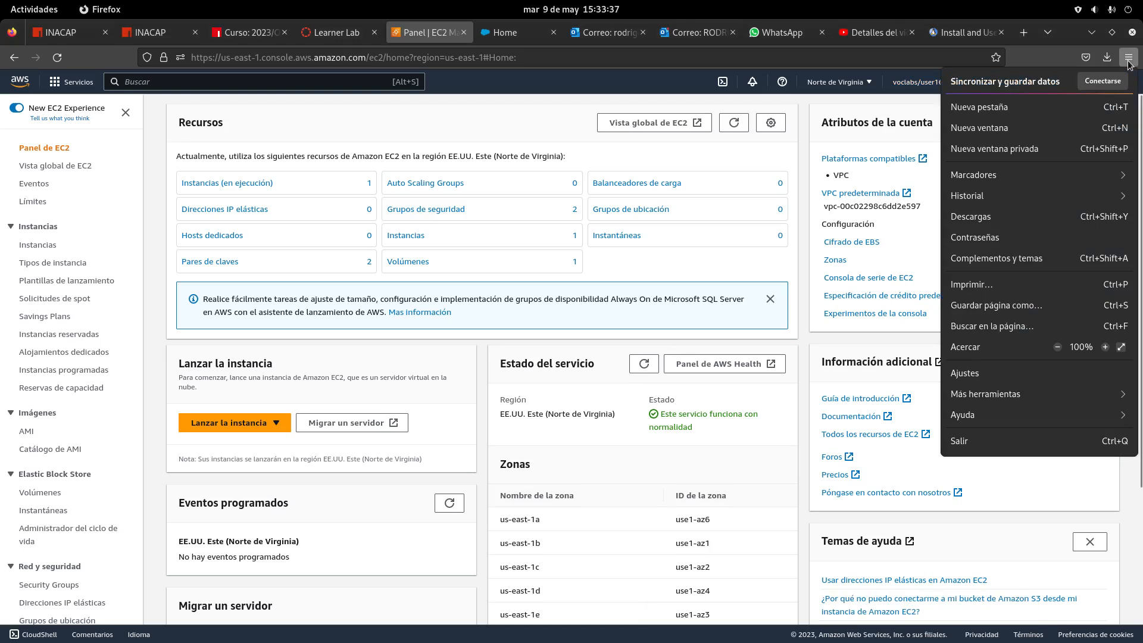
left_click(1104, 348)
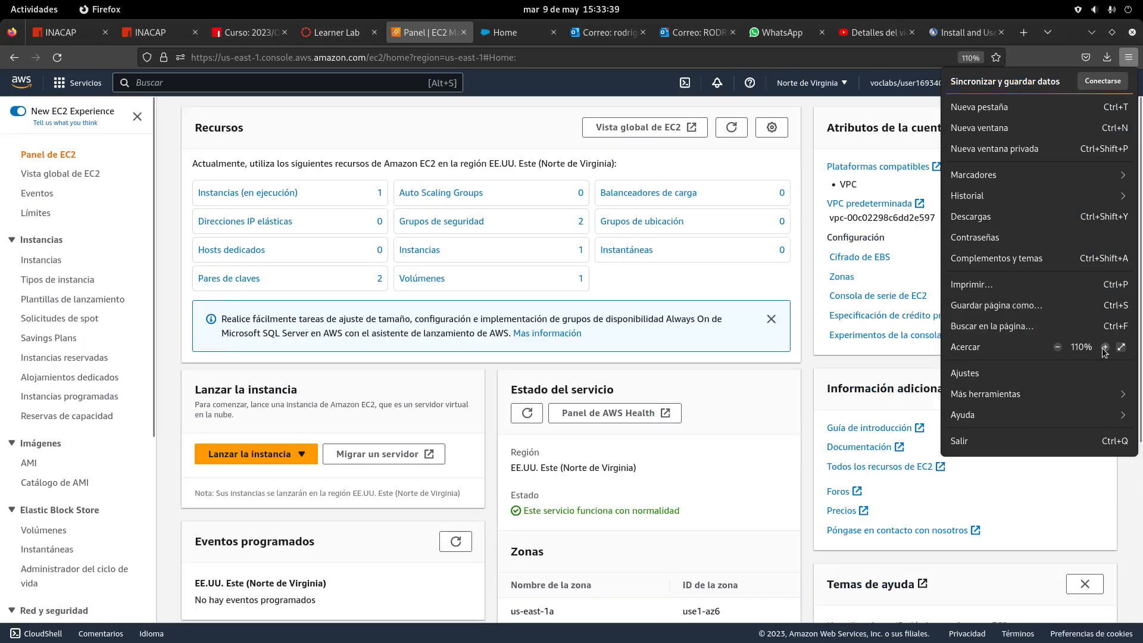
left_click(1105, 348)
left_click(776, 457)
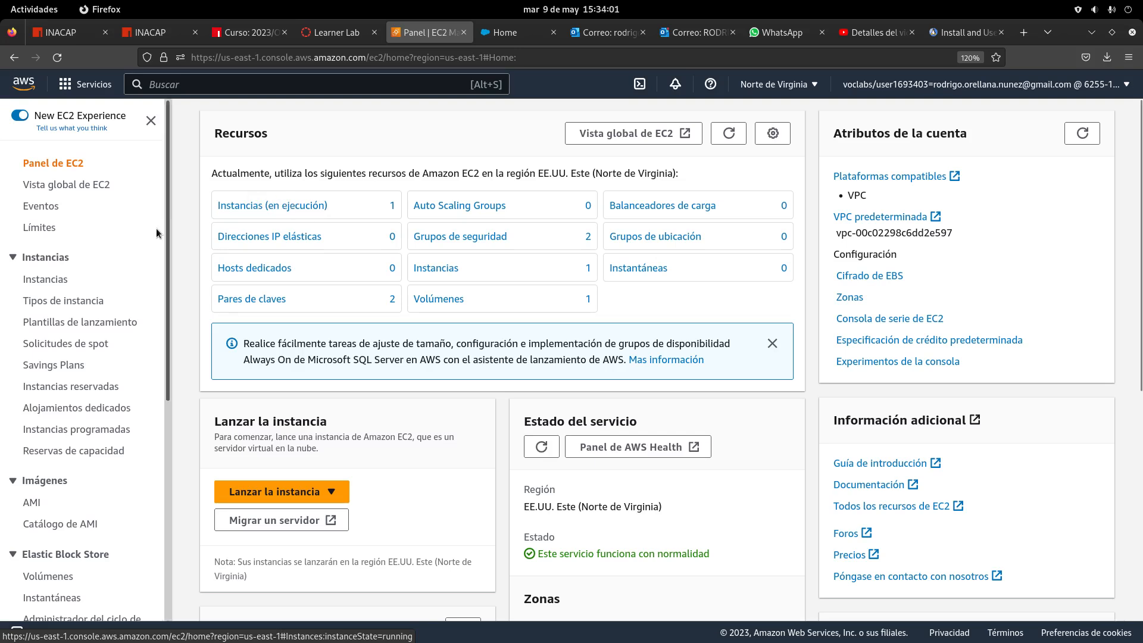
Stop the DEMO-LINUX1 instance from the running instances list
left_click(305, 209)
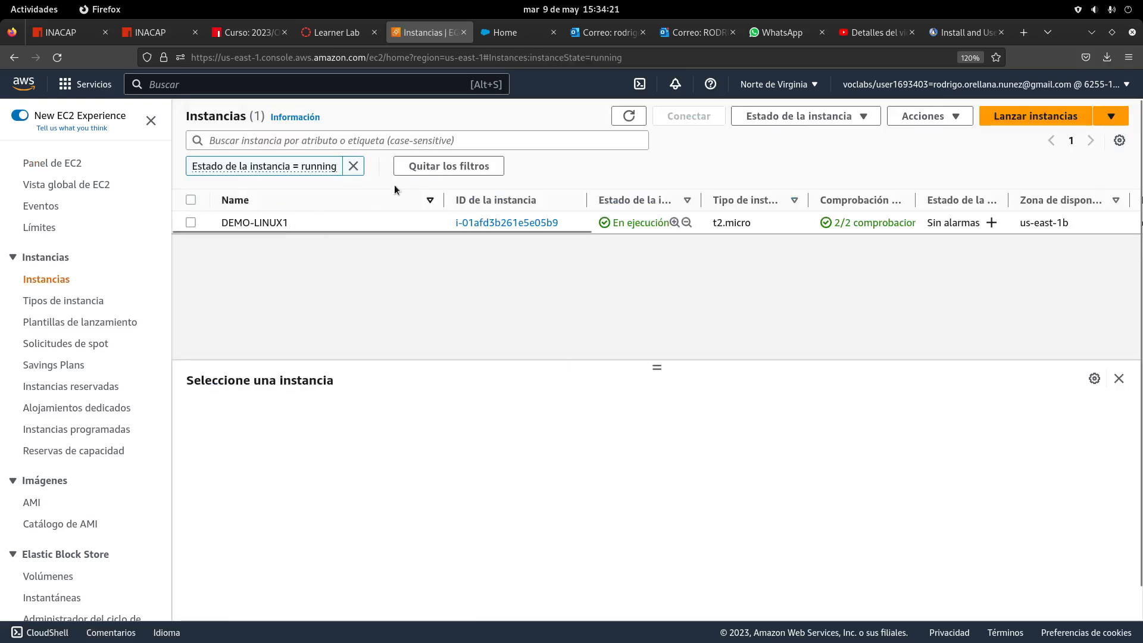
left_click(191, 200)
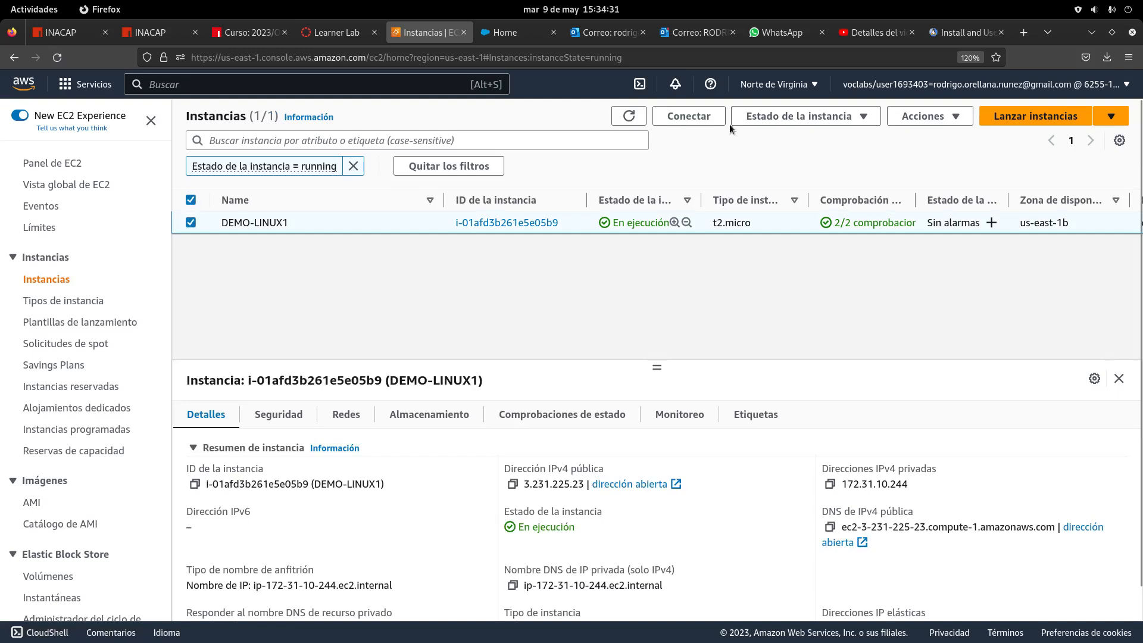
left_click(856, 121)
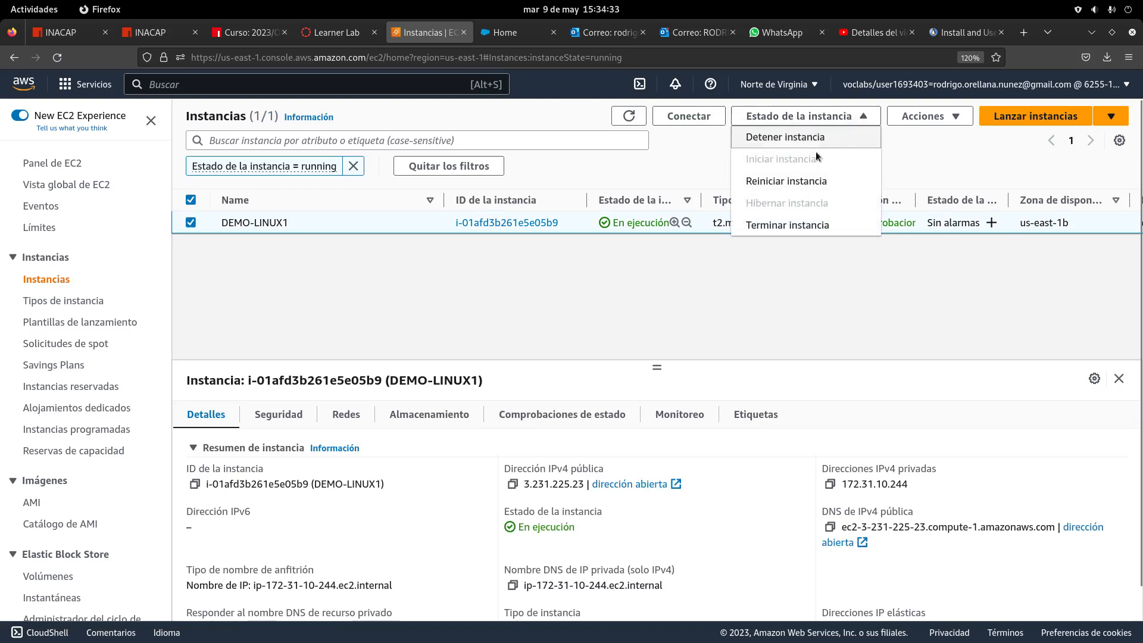
left_click(811, 143)
left_click(817, 427)
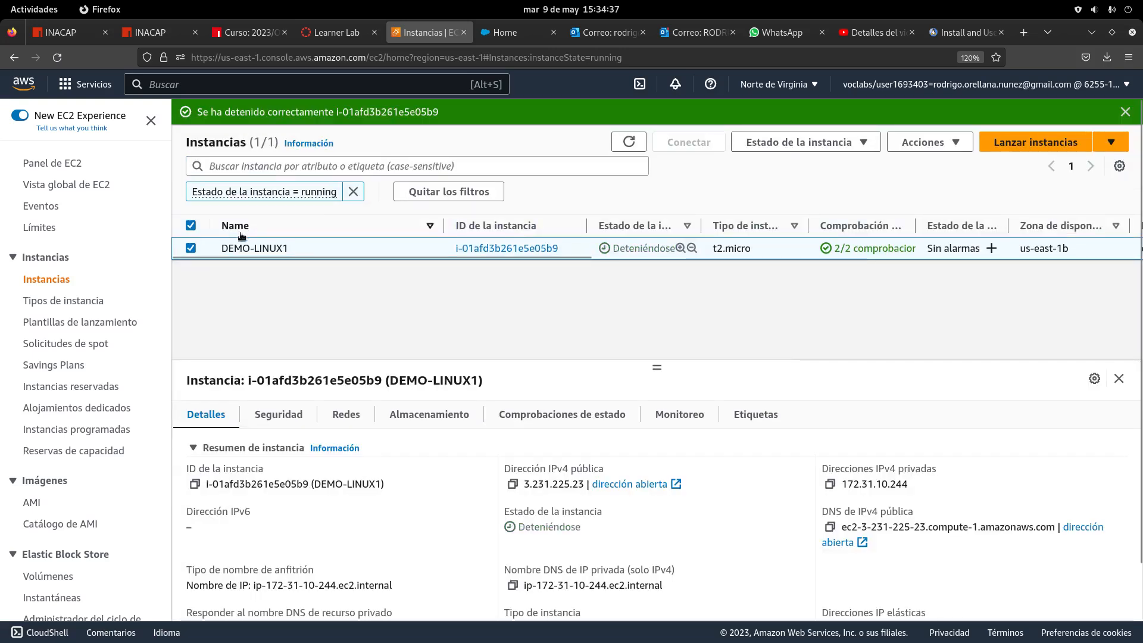
Terminate DEMO-LINUX1 and show the unfiltered instances list
left_click(191, 225)
left_click(190, 226)
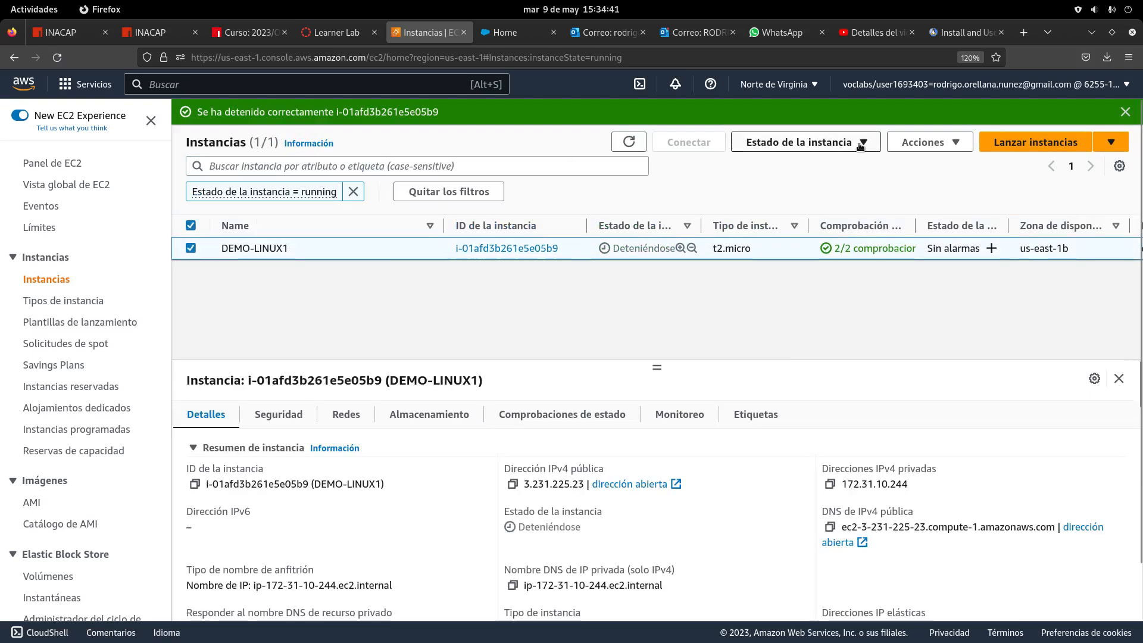
left_click(827, 143)
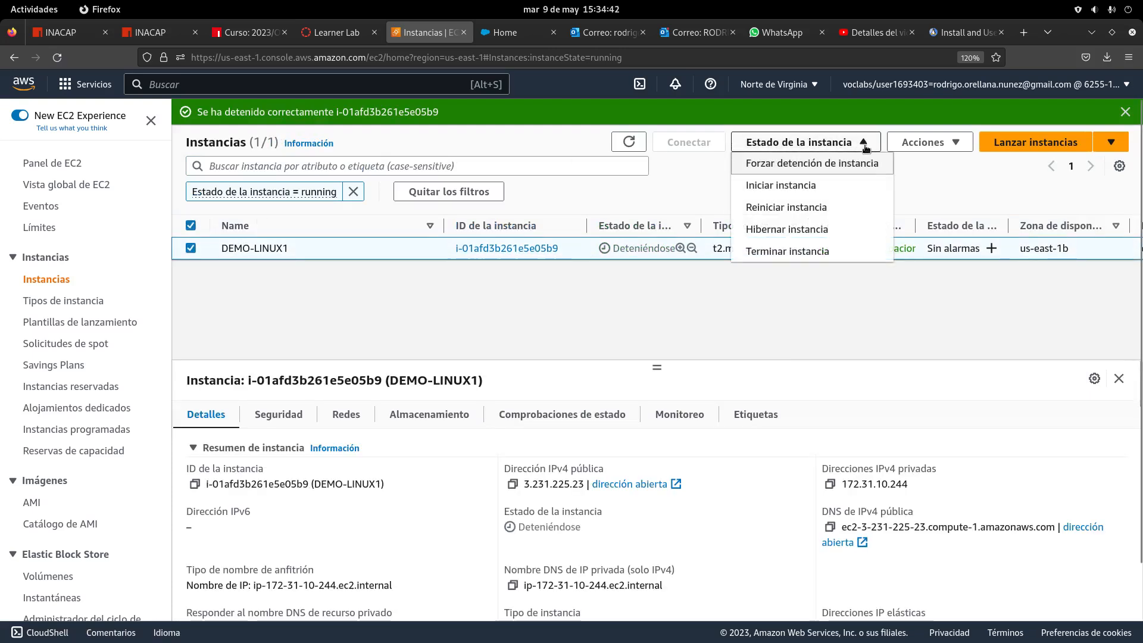
left_click(680, 181)
left_click(189, 226)
left_click(191, 226)
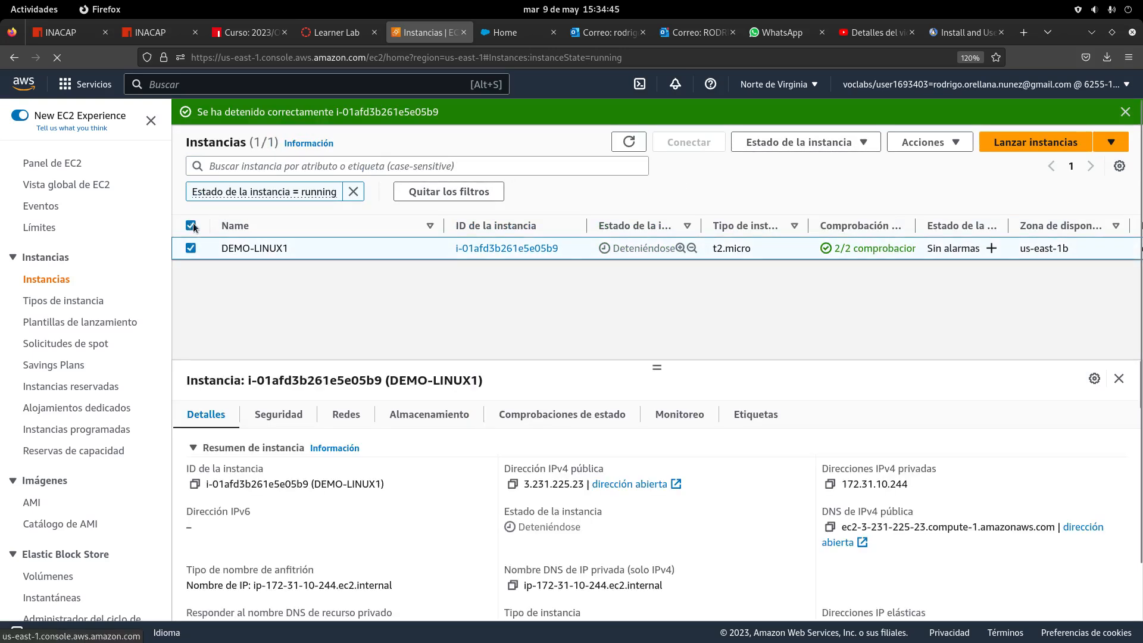
left_click(945, 143)
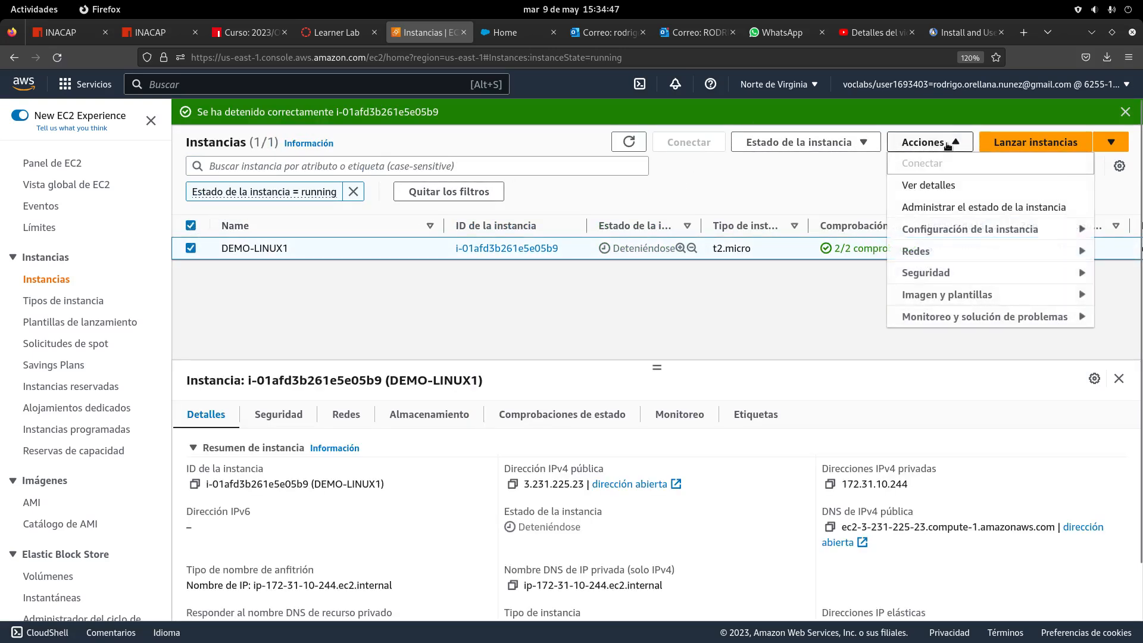
left_click(862, 143)
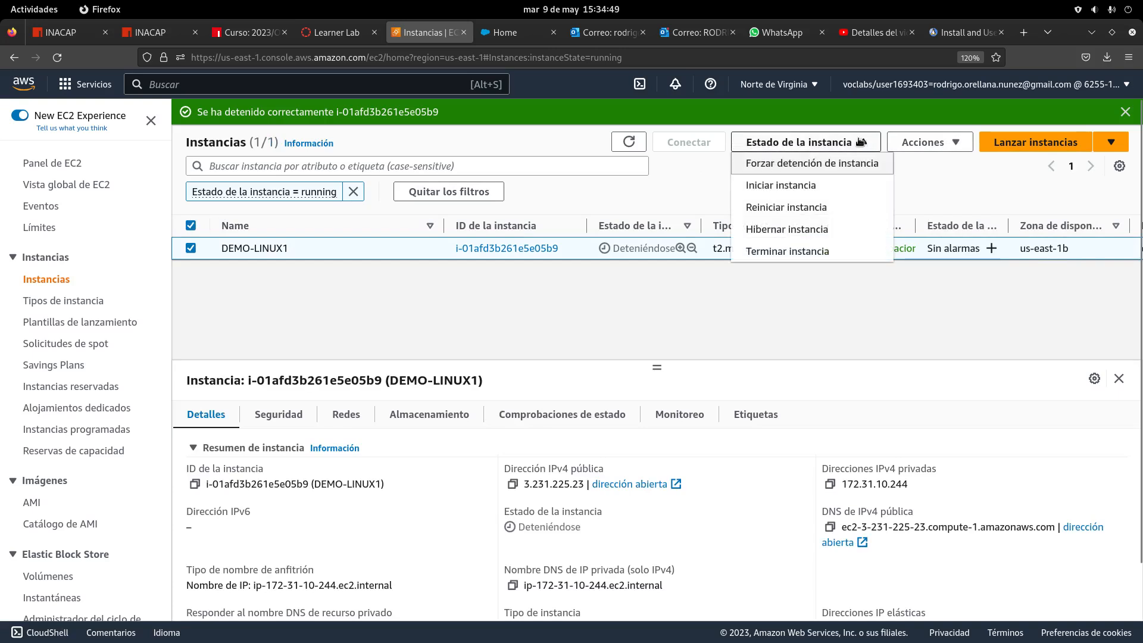
left_click(816, 251)
left_click(820, 461)
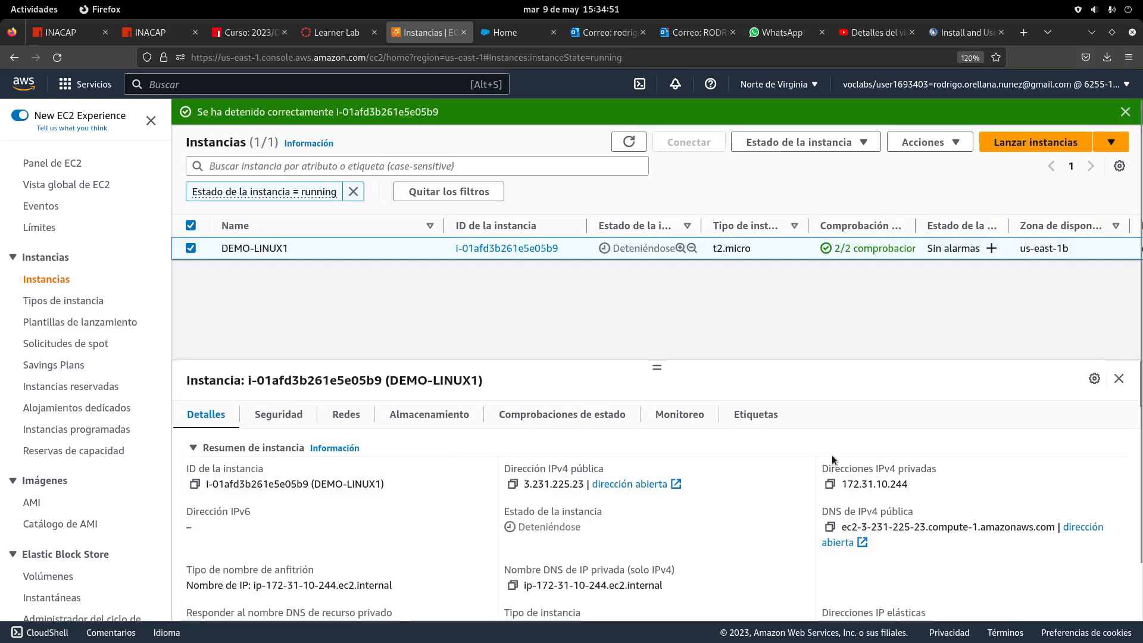
left_click(56, 280)
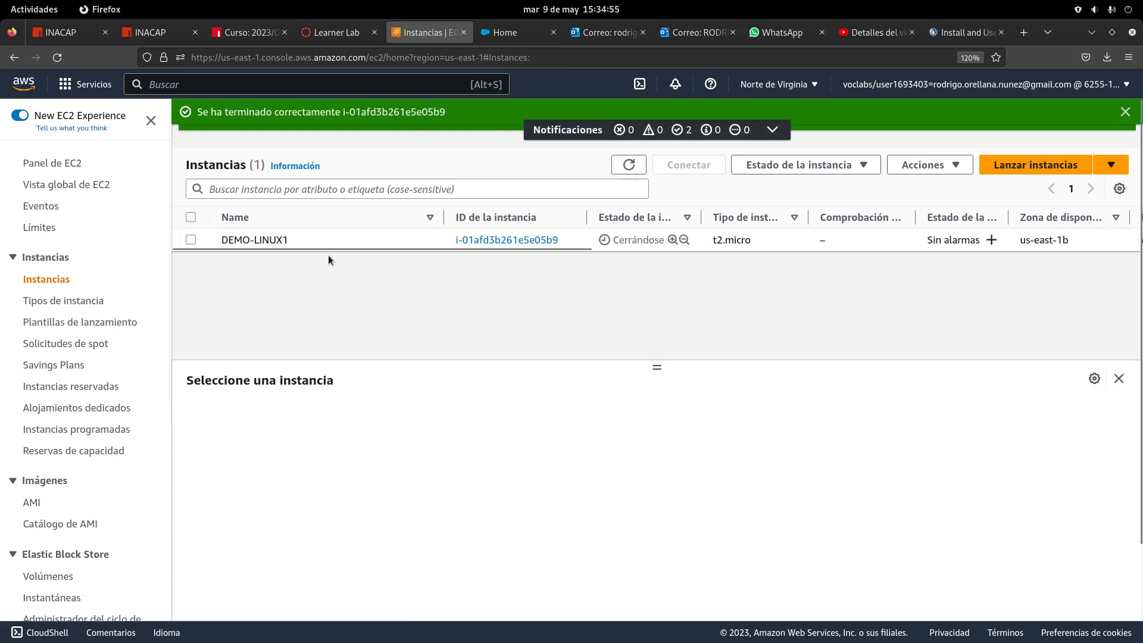
Delete the demo key pair from Pares de claves, leaving only vockey, then return to the dashboard
left_click(49, 162)
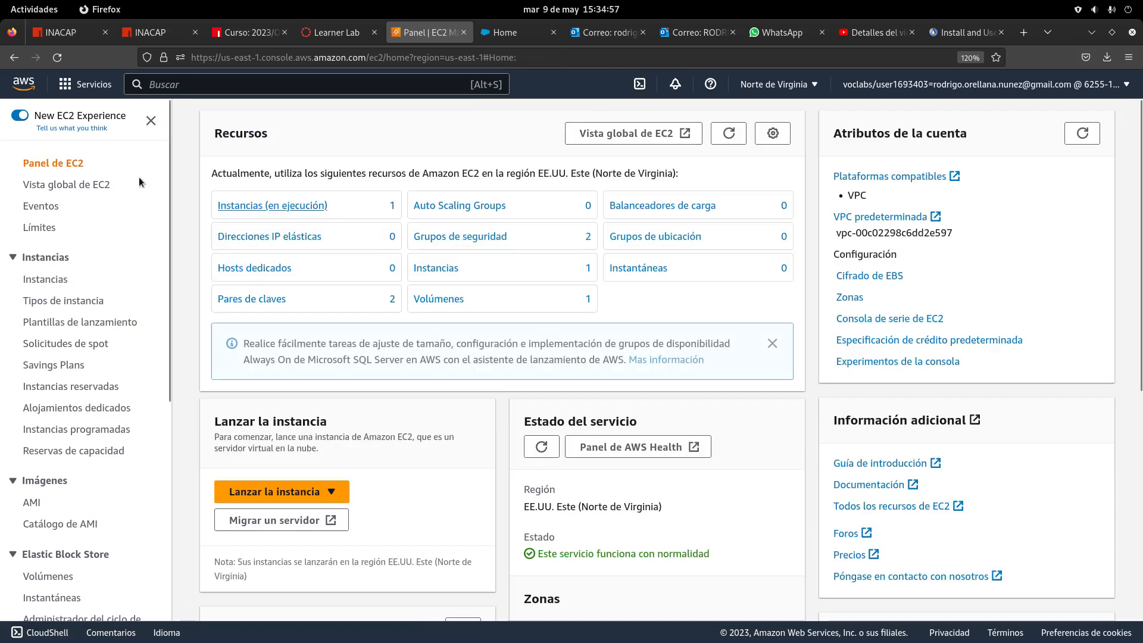
left_click(57, 58)
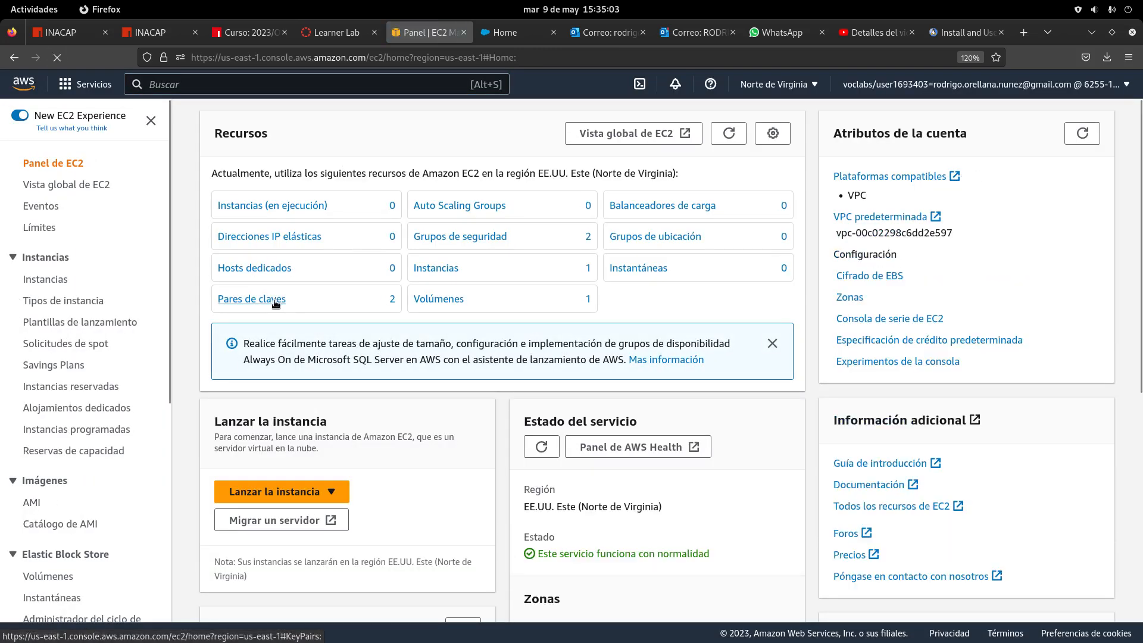
left_click(274, 300)
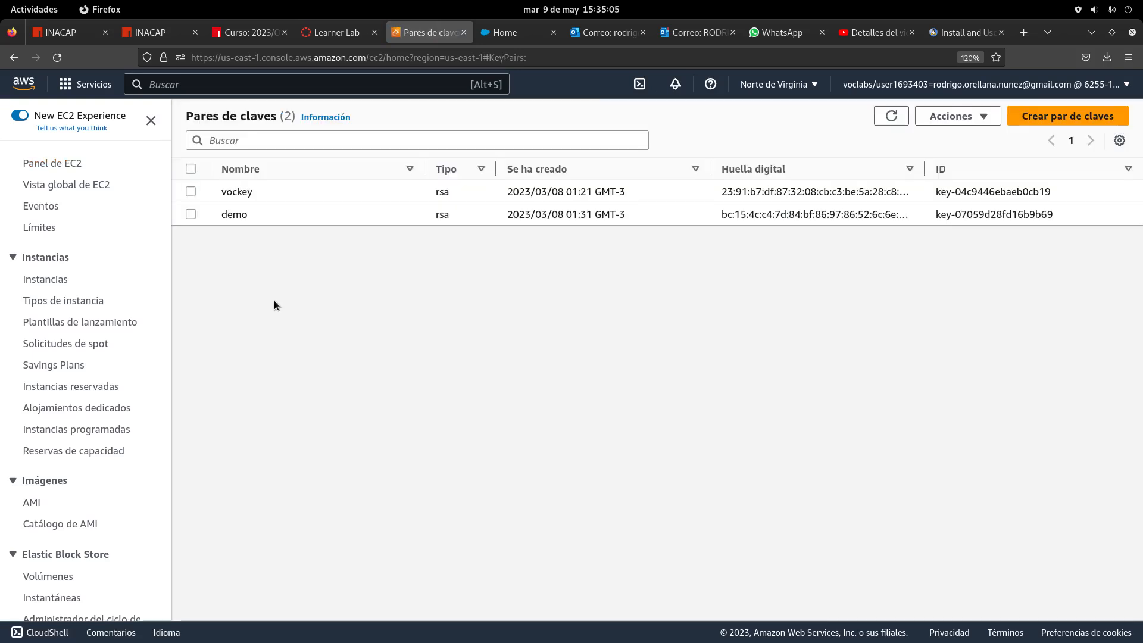
left_click(191, 216)
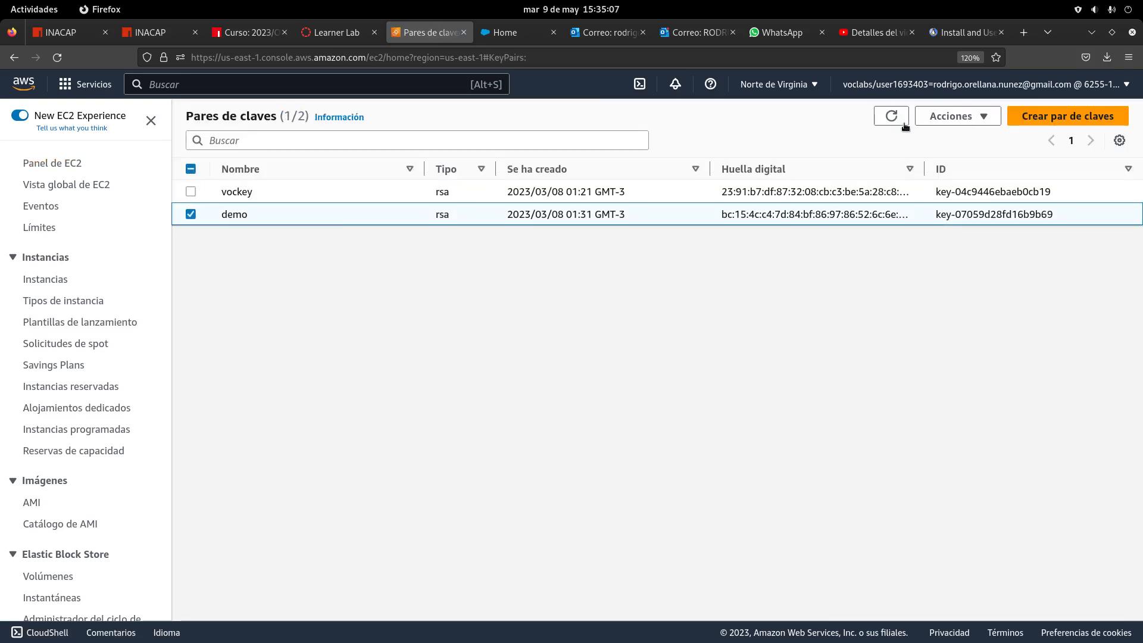
left_click(981, 117)
left_click(973, 157)
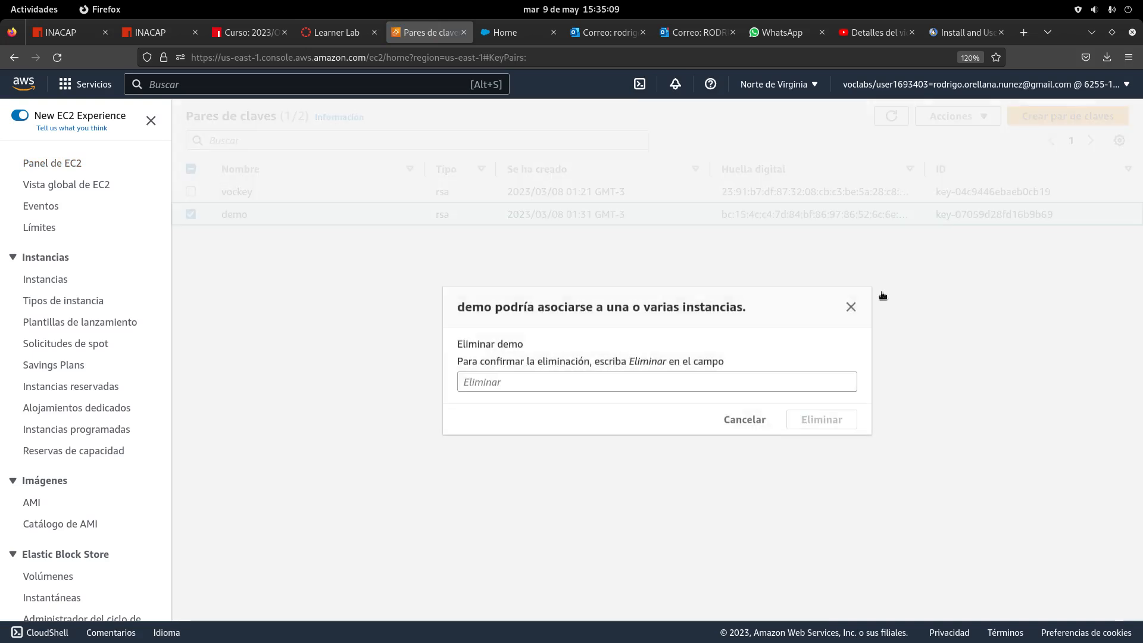
left_click(646, 379)
type("e")
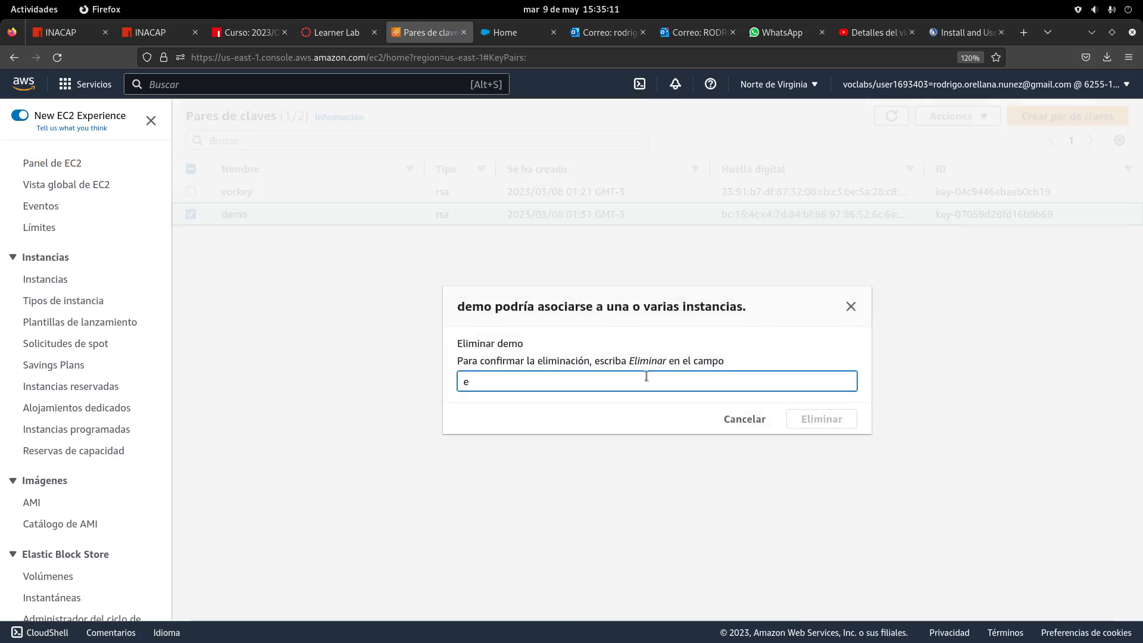
type("limnar")
left_click(819, 414)
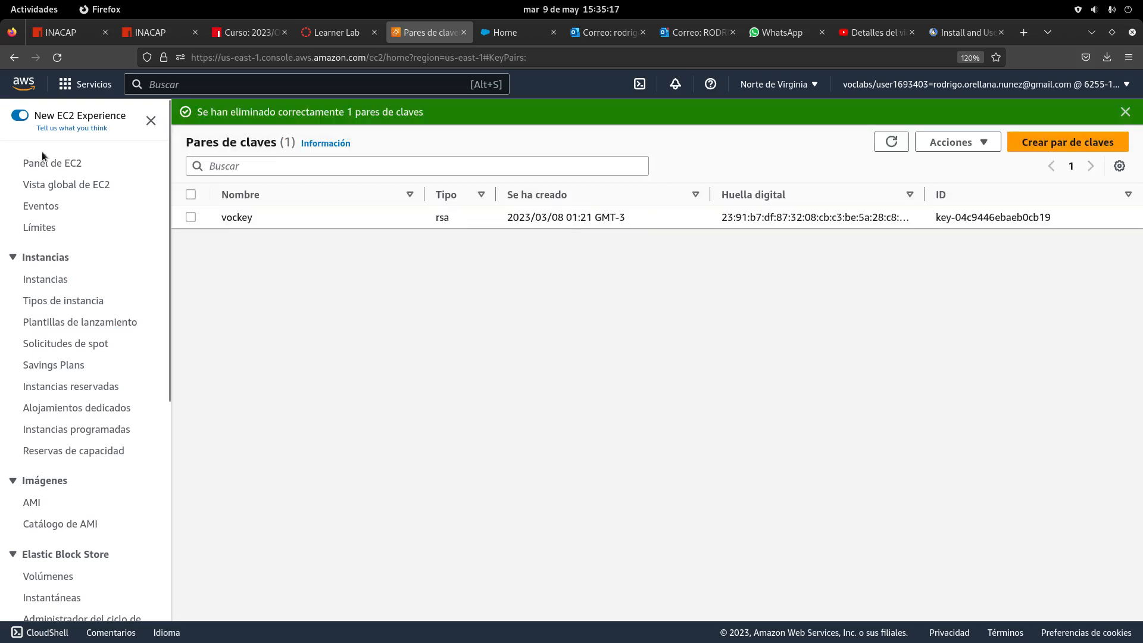
left_click(48, 168)
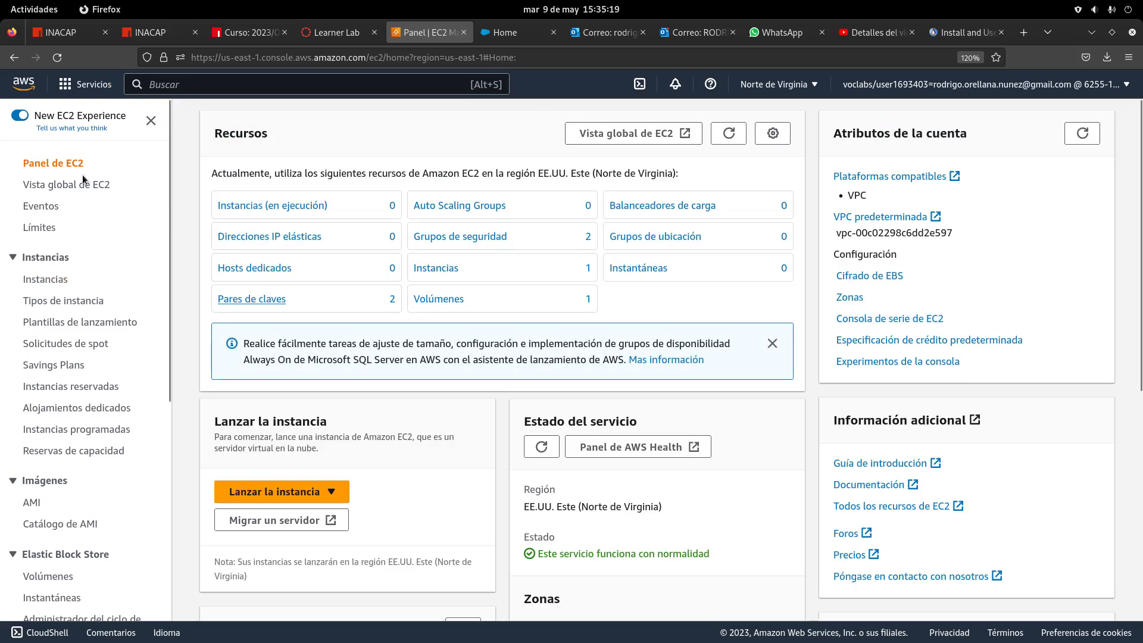
Reload the EC2 dashboard to refresh its counts and move the screen recorder aside
left_click(57, 57)
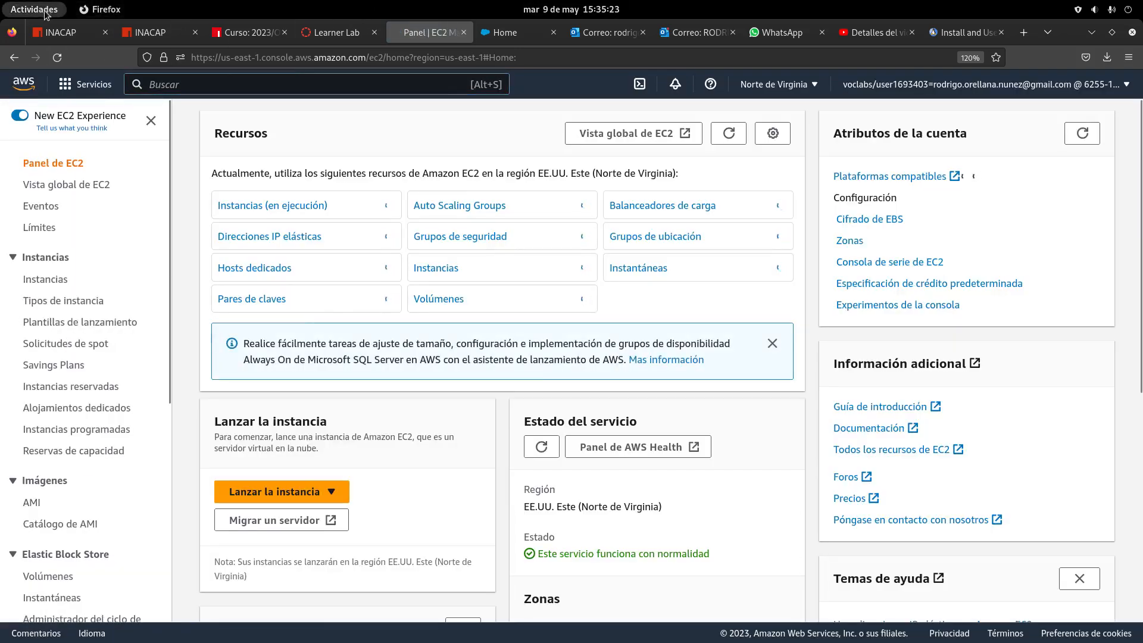
left_click(34, 9)
left_click(840, 406)
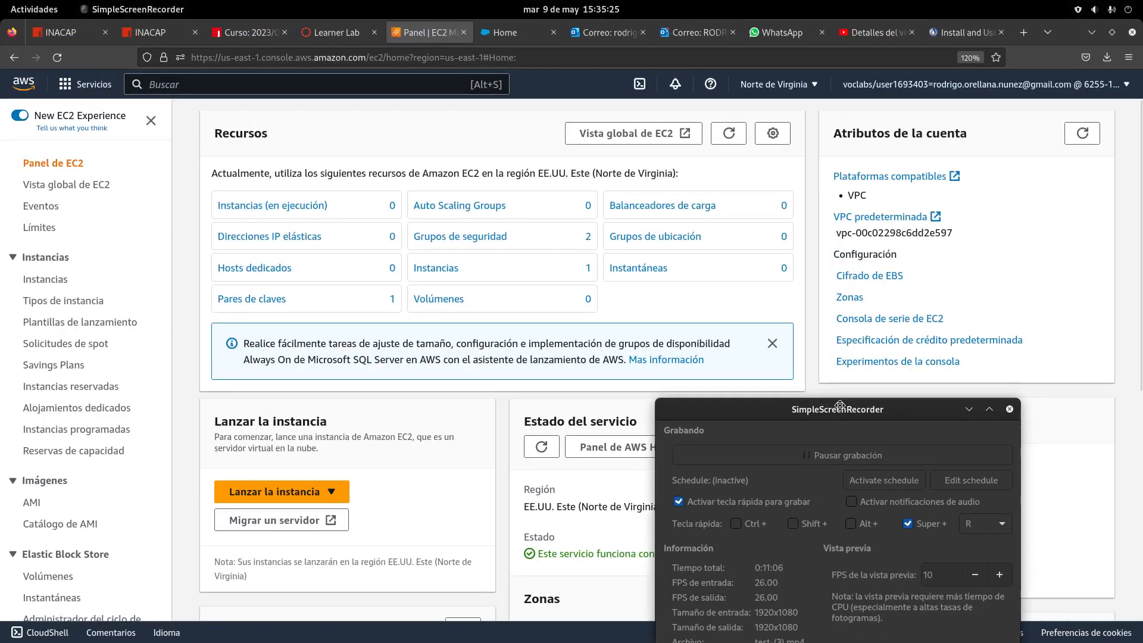
left_click_drag(839, 406, 876, 632)
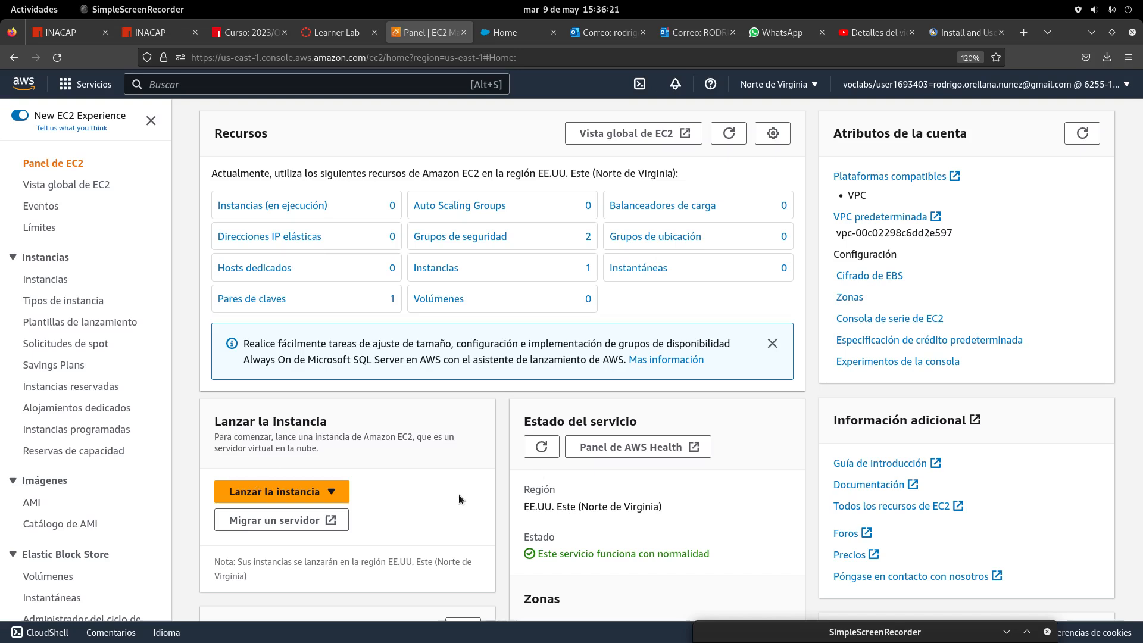
Start launching a new instance and scroll down to the Amazon Machine Image section
left_click(252, 492)
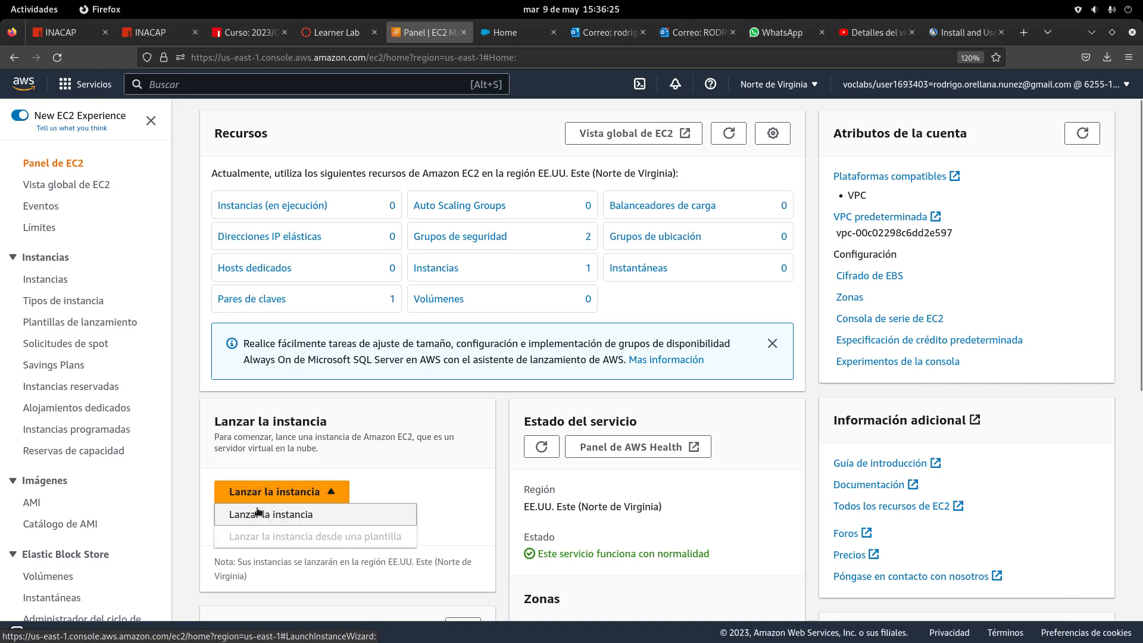
left_click(257, 514)
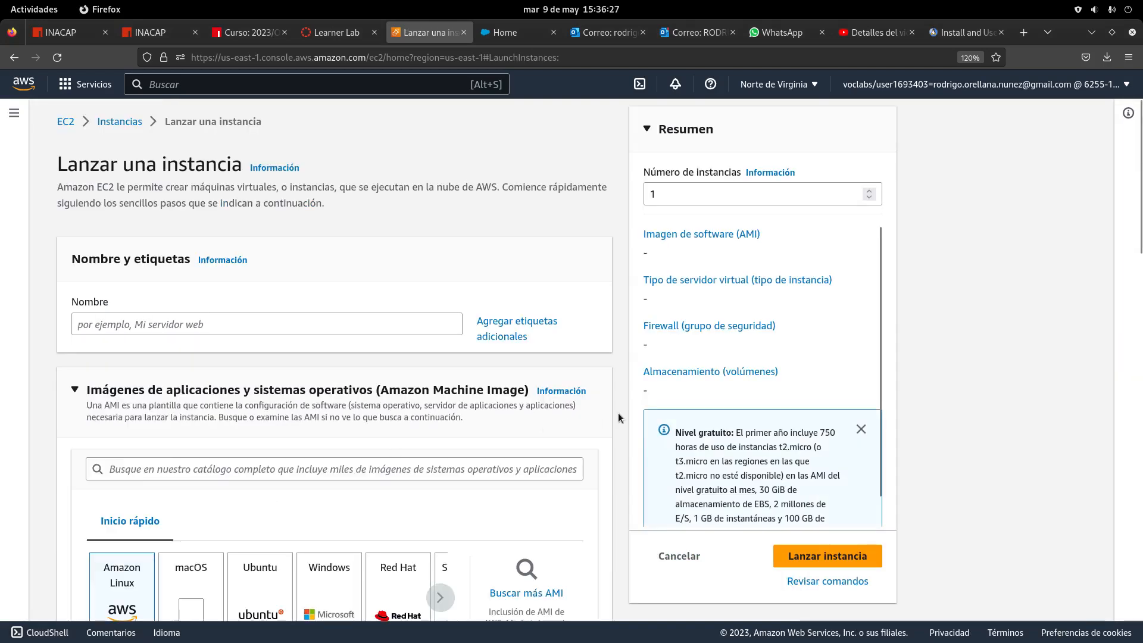
mouse_move(24, 3)
left_click(850, 460)
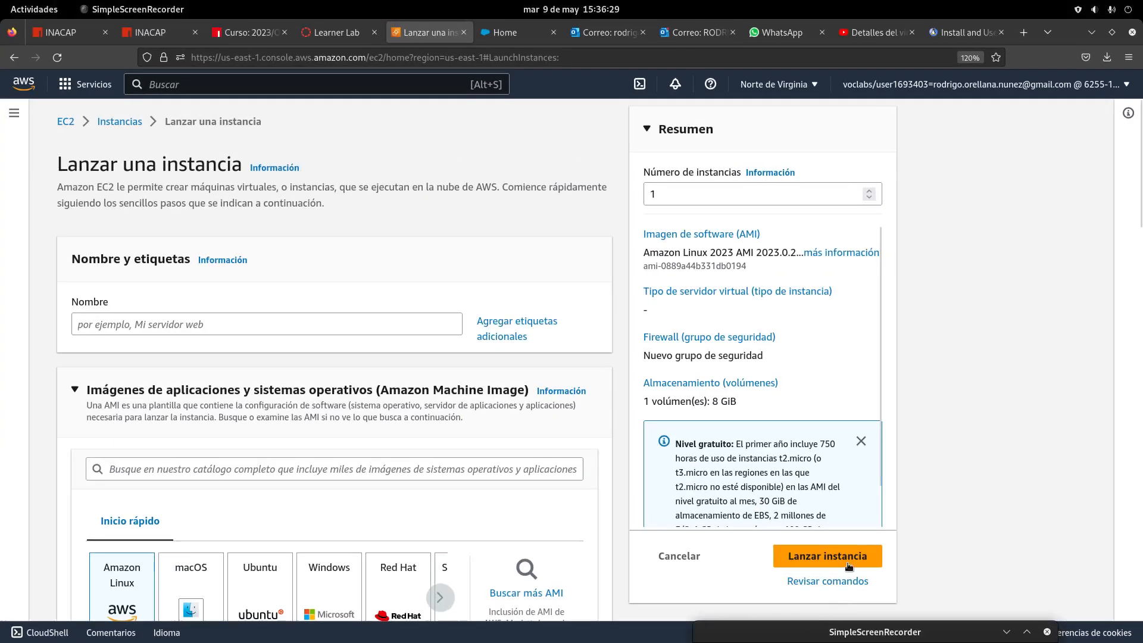
left_click_drag(832, 635, 774, 635)
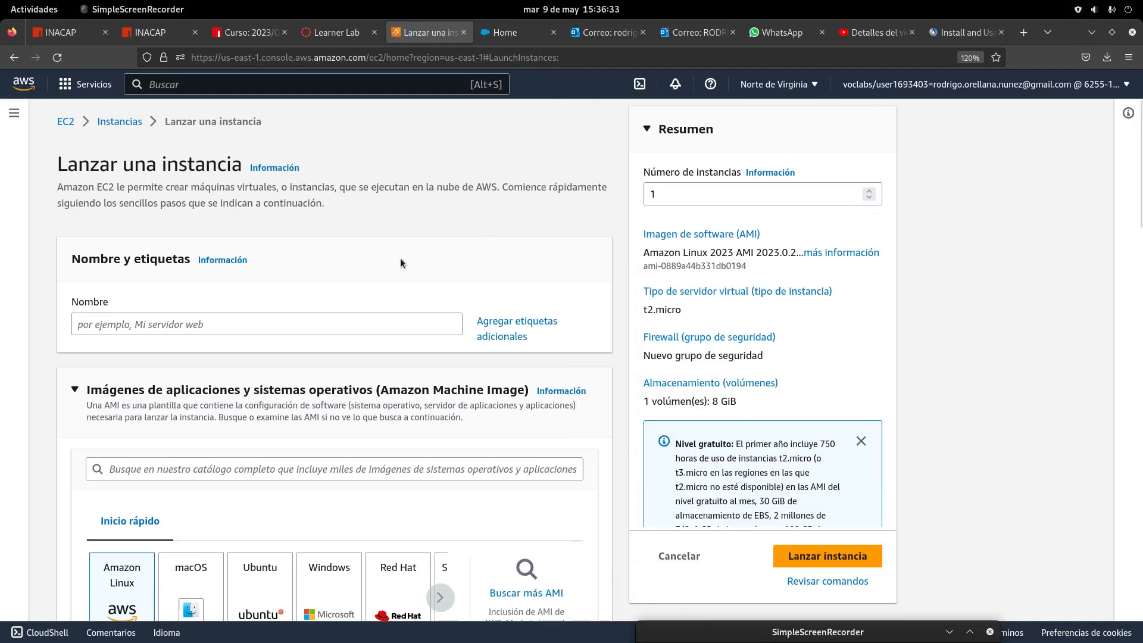
scroll(425, 295, "down", 3)
scroll(425, 294, "up", 3)
scroll(416, 290, "down", 4)
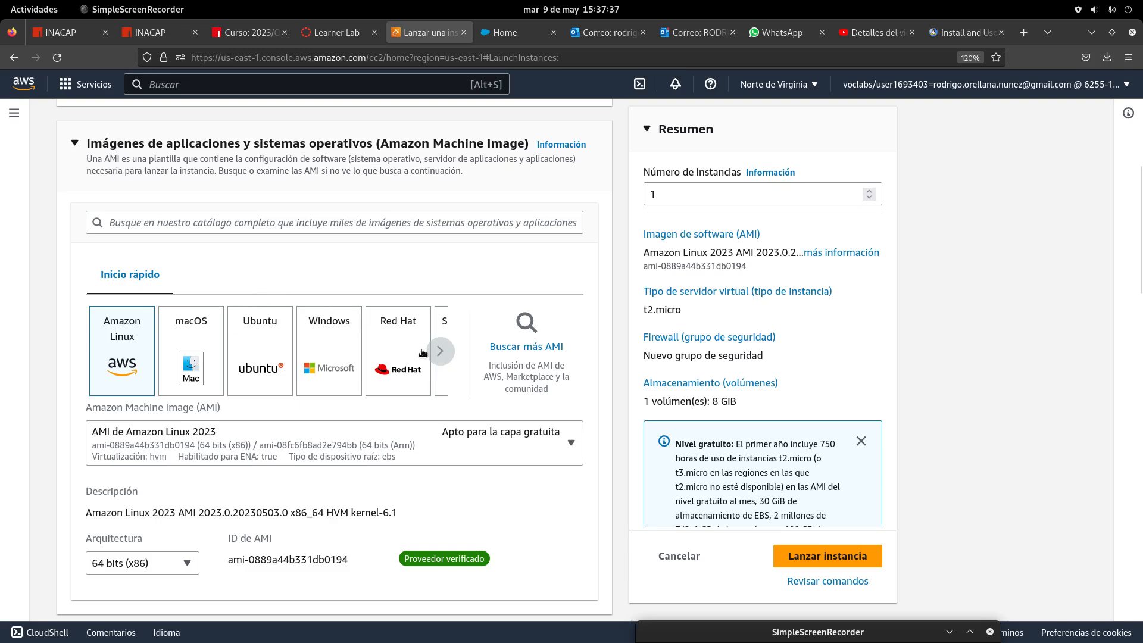
Open the full AMI catalogue and look over the Quick Start images
left_click(536, 348)
scroll(526, 357, "down", 2)
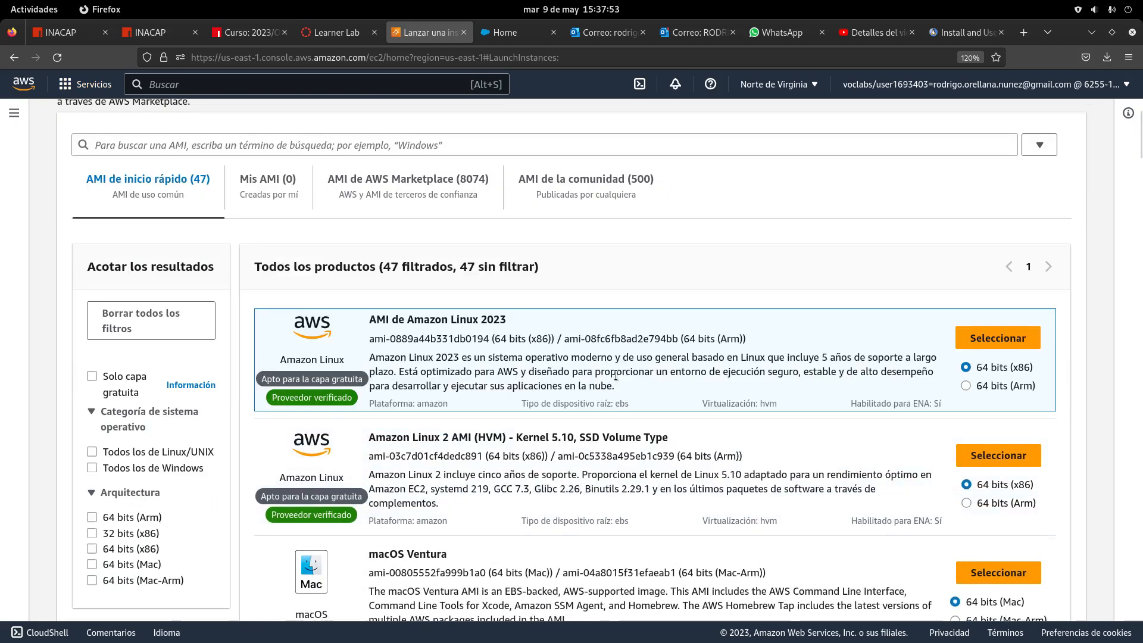
scroll(615, 375, "up", 3)
scroll(615, 375, "down", 2)
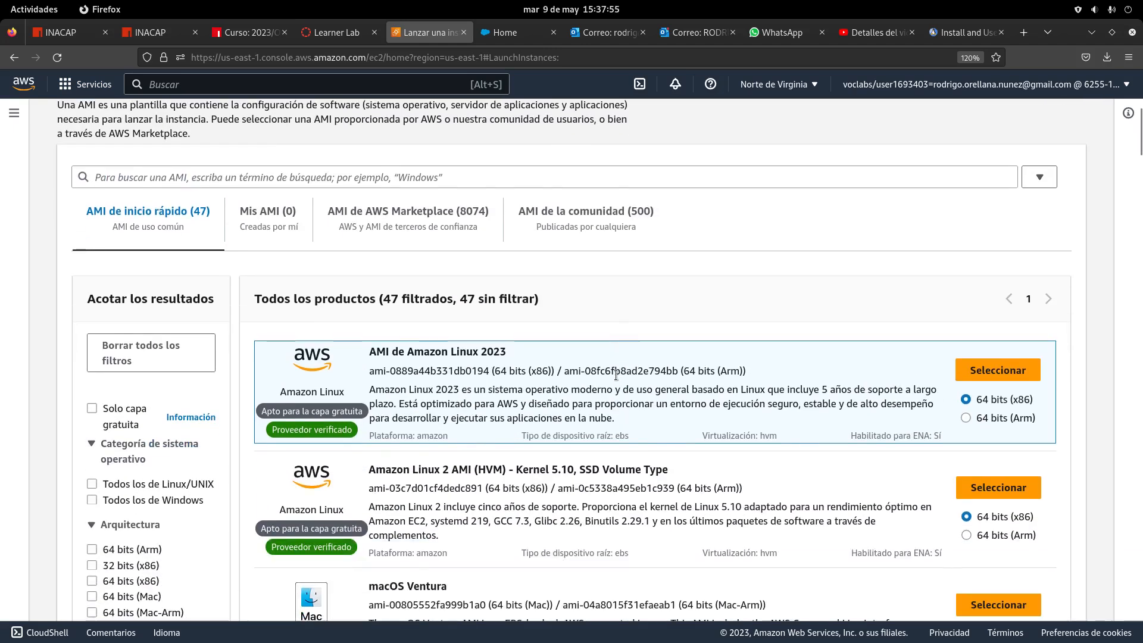
scroll(616, 374, "up", 2)
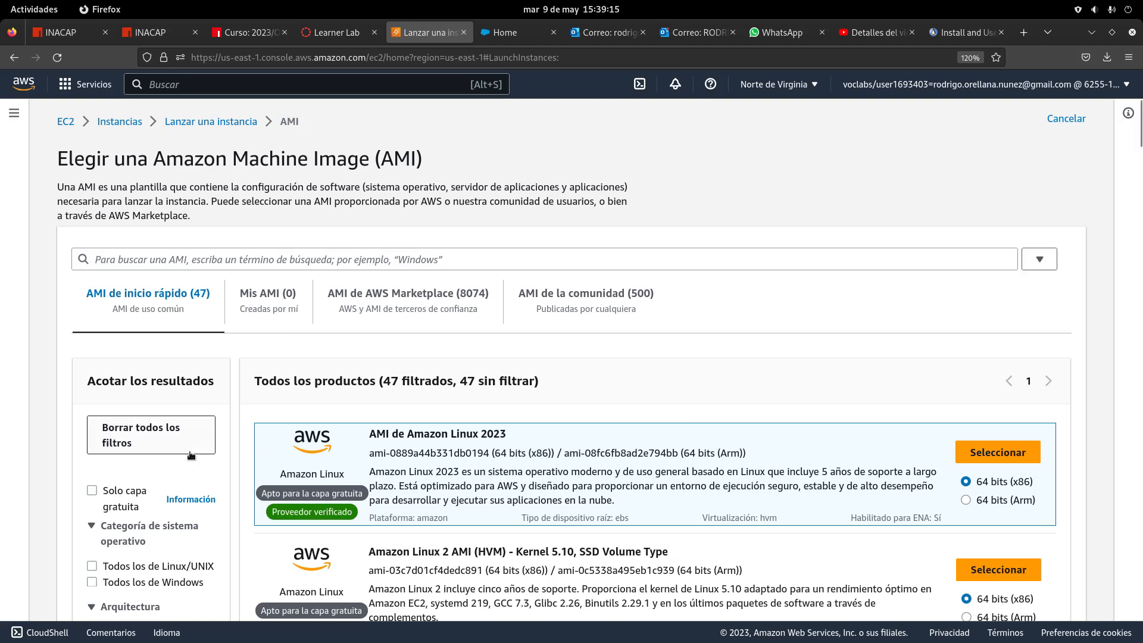
Filter to free-tier eligible images and scroll down to Microsoft Windows Server 2016 Base
left_click(92, 491)
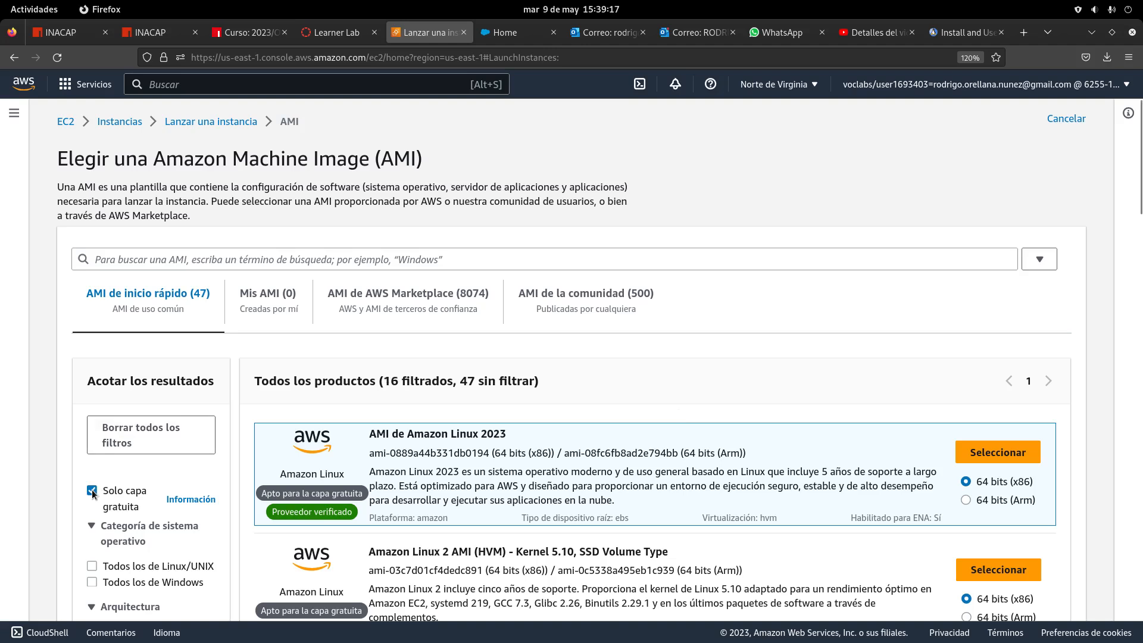
scroll(717, 307, "down", 2)
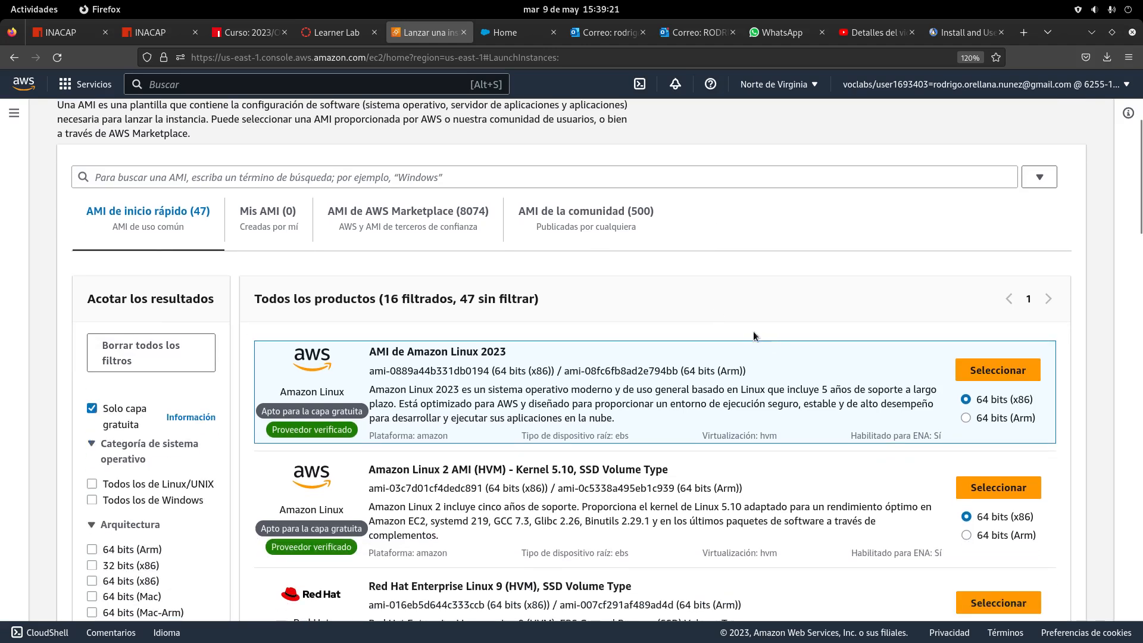
scroll(753, 337, "down", 5)
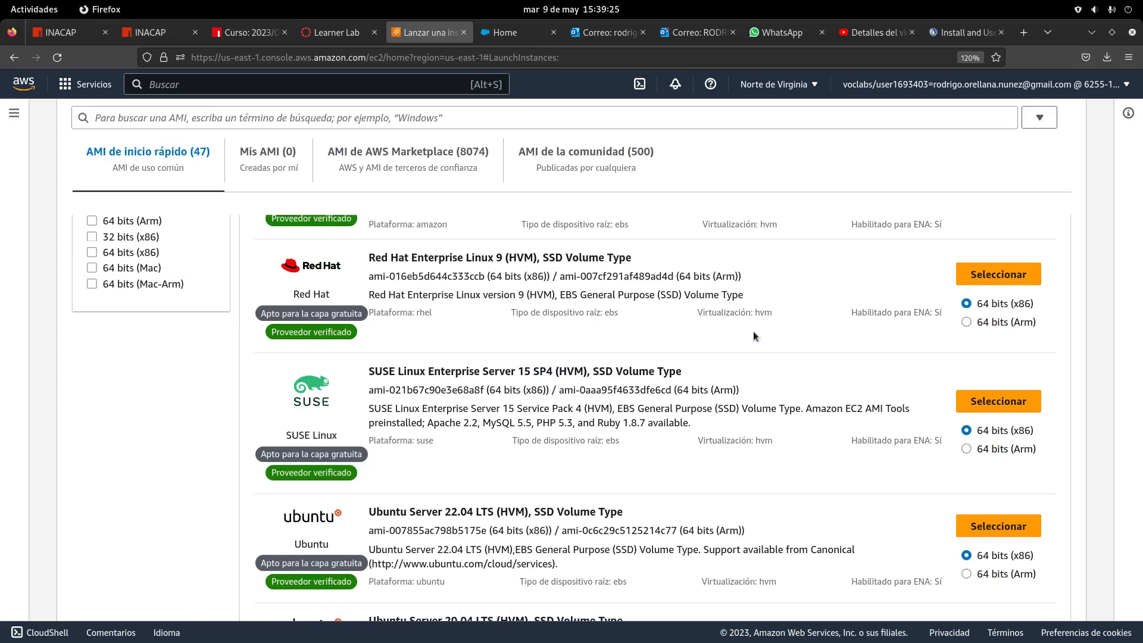
scroll(753, 336, "up", 5)
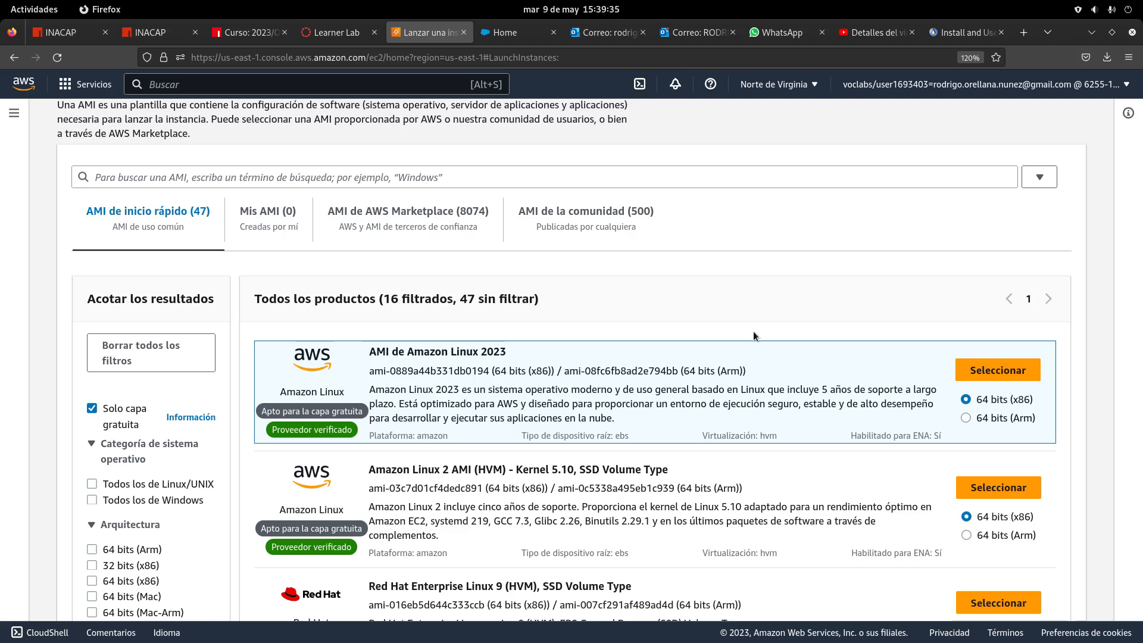
scroll(753, 335, "down", 3)
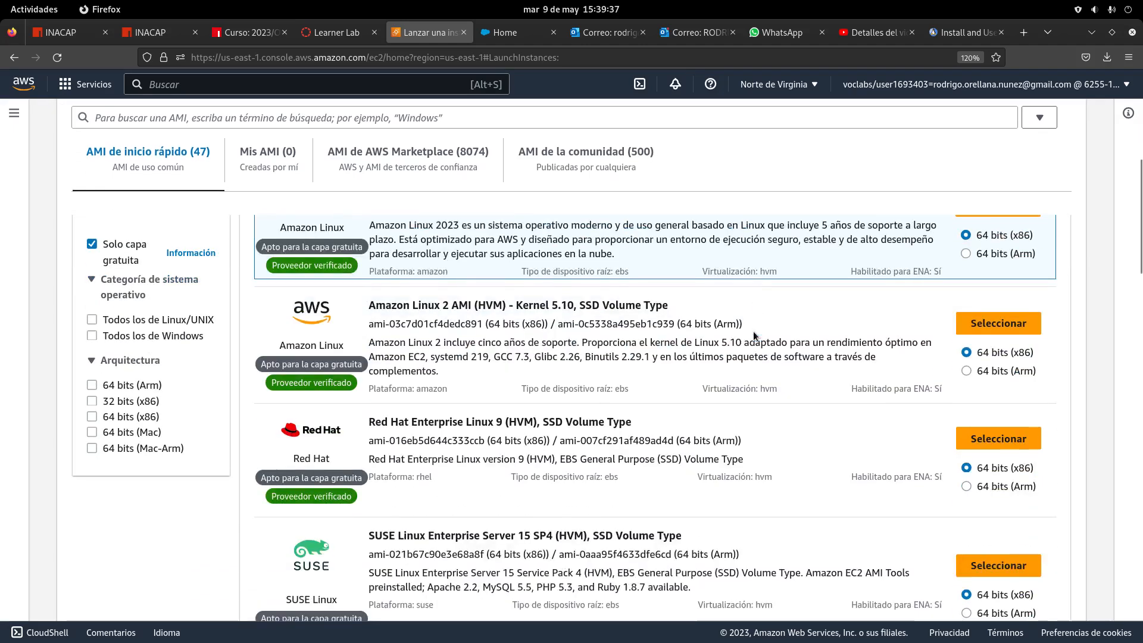
scroll(554, 386, "up", 3)
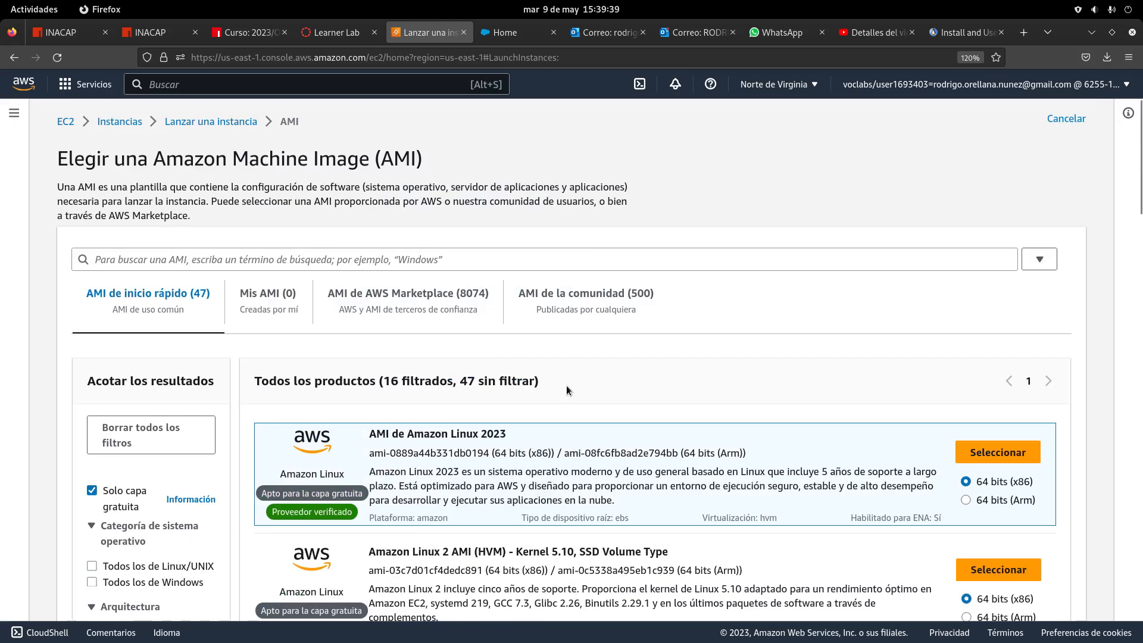
scroll(567, 386, "down", 3)
scroll(566, 386, "up", 3)
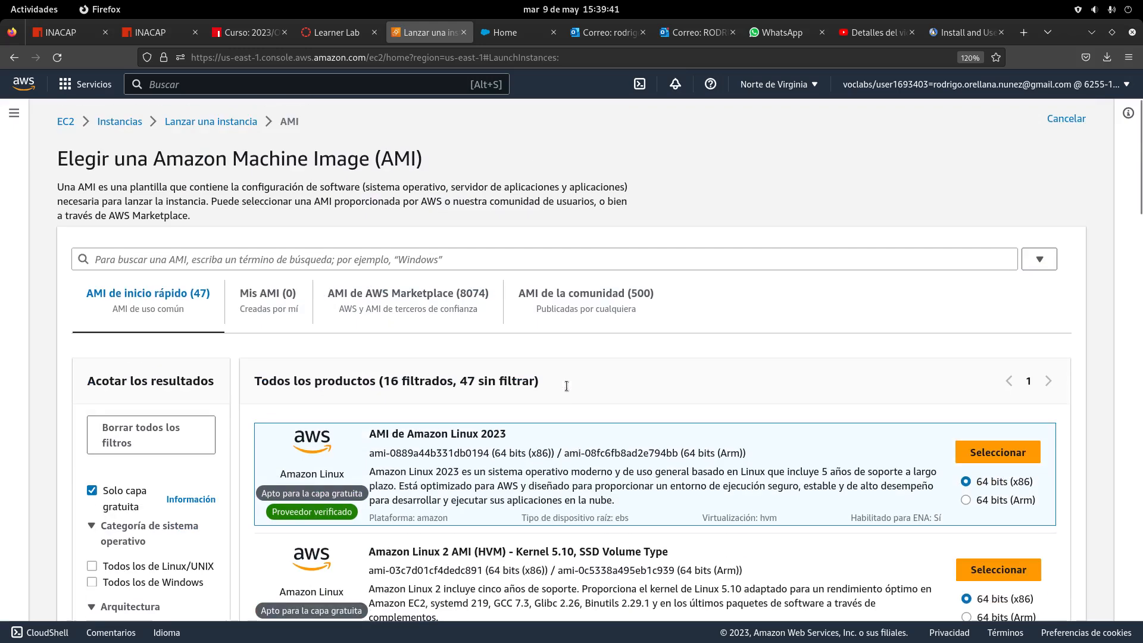
scroll(567, 386, "down", 5)
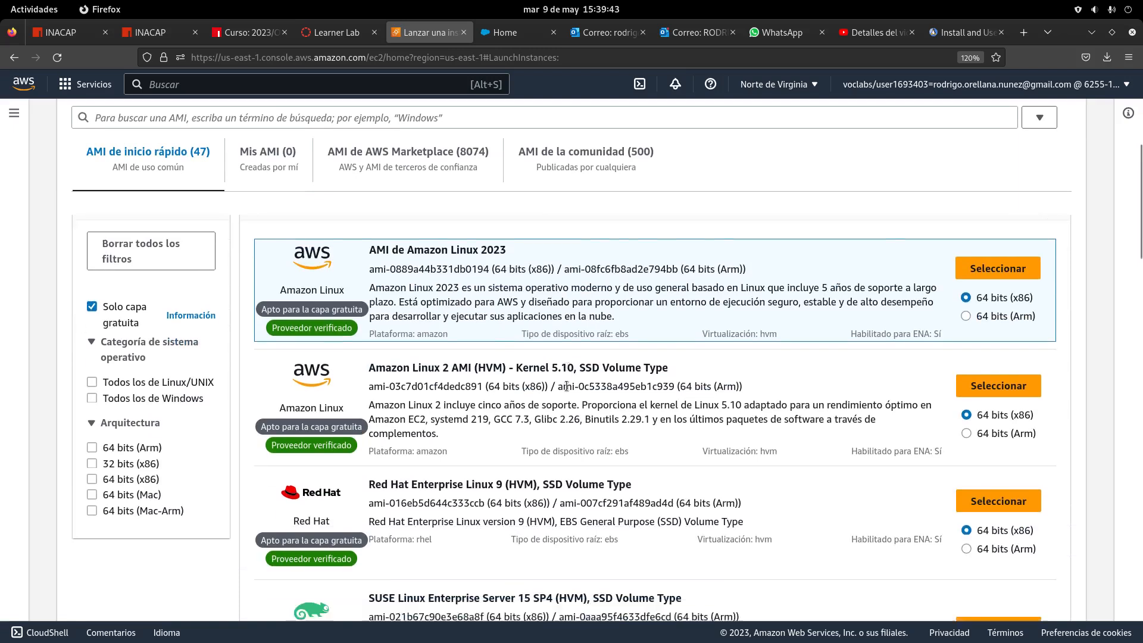
scroll(566, 385, "down", 1)
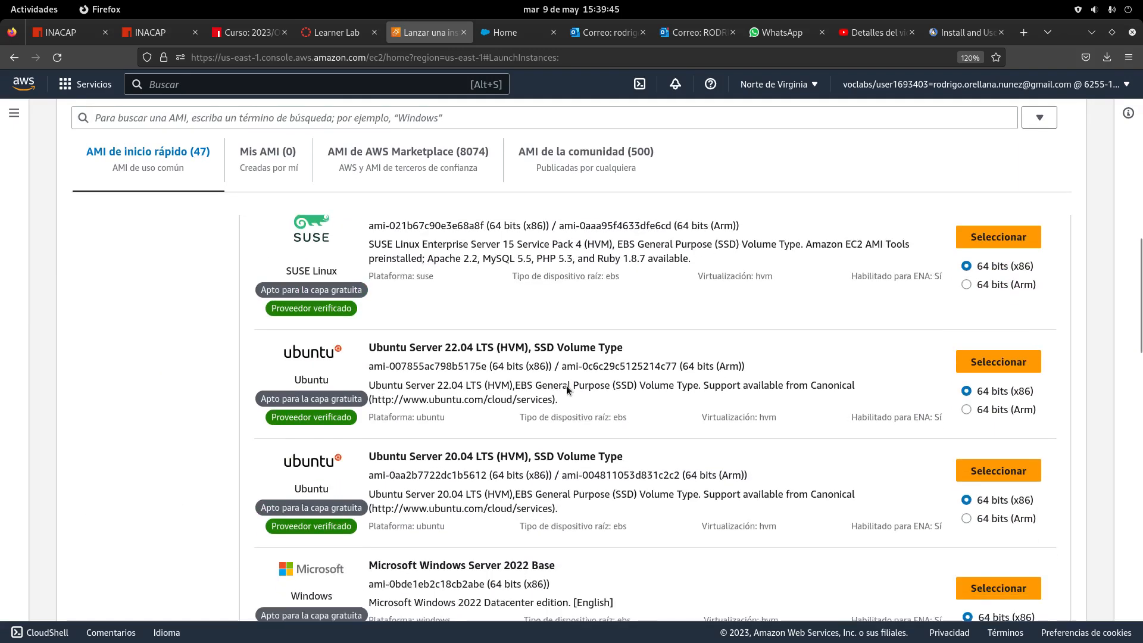
scroll(566, 386, "down", 3)
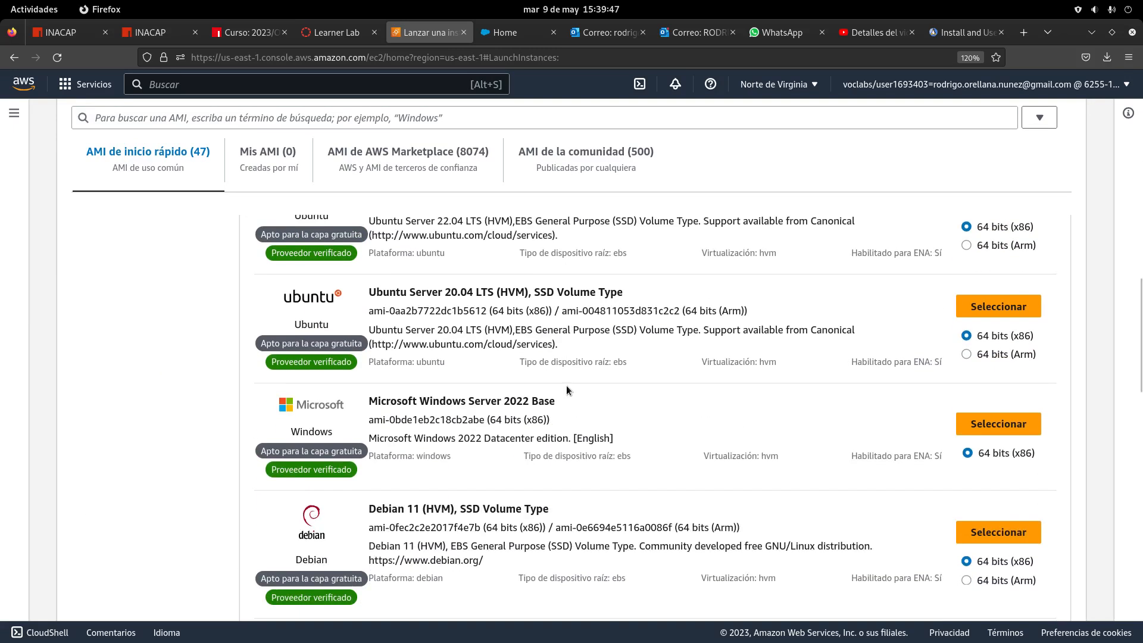
scroll(658, 409, "down", 3)
scroll(657, 409, "down", 4)
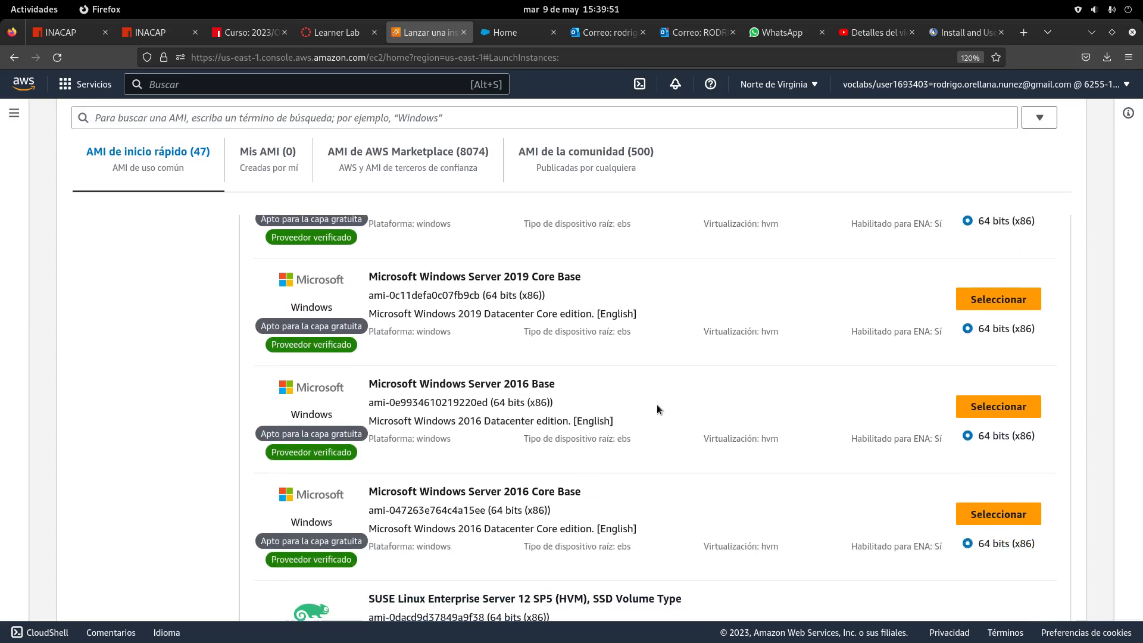
scroll(658, 409, "down", 4)
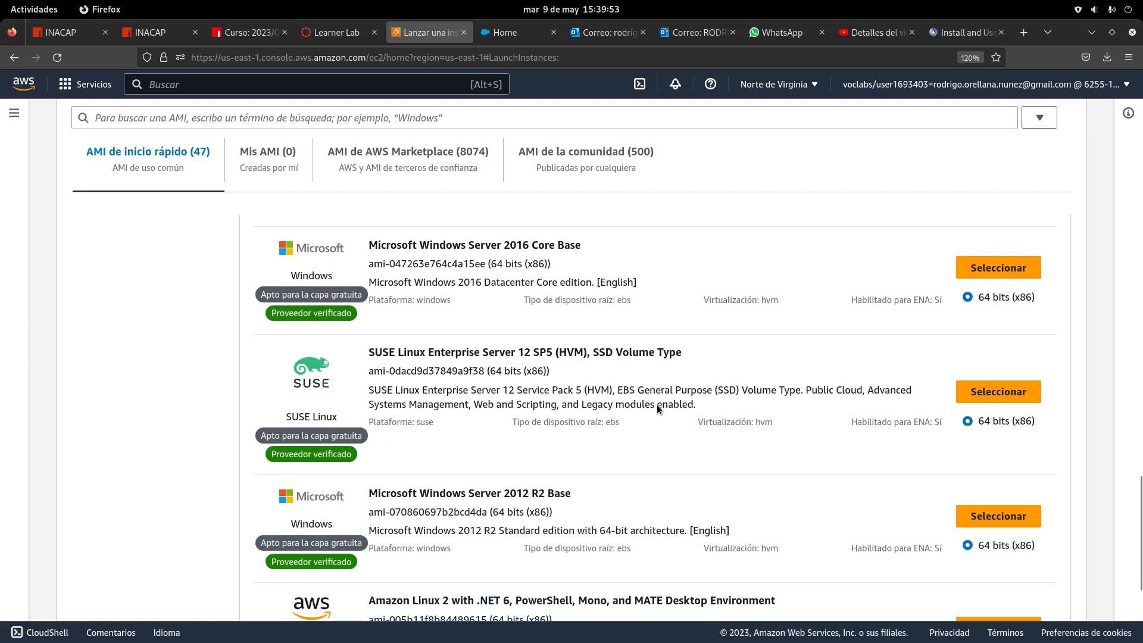
scroll(657, 406, "down", 2)
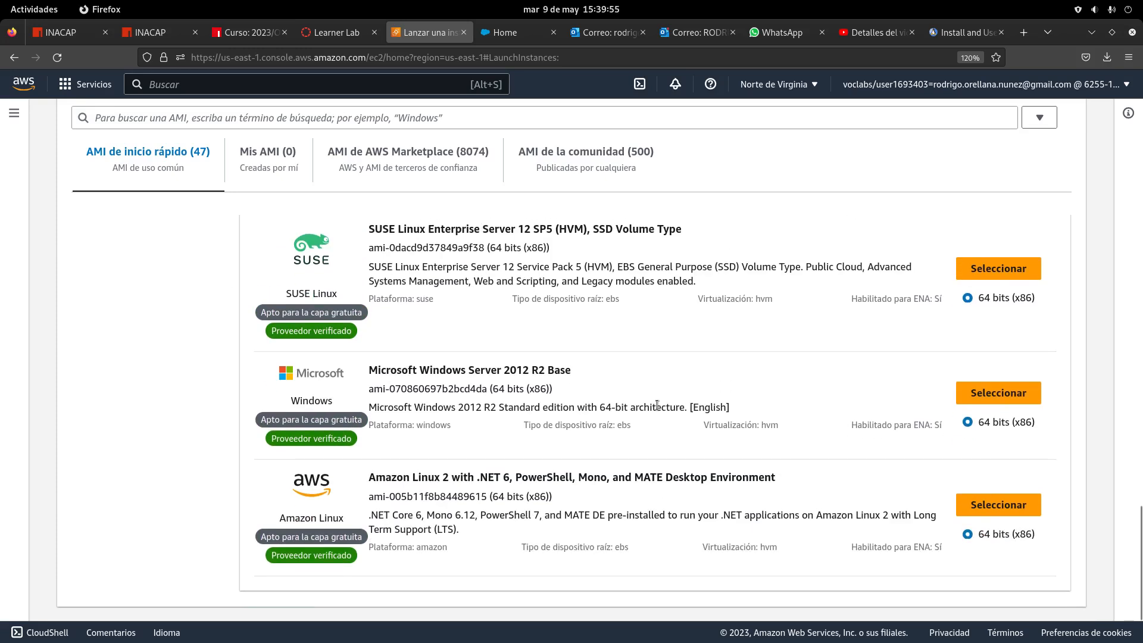
scroll(656, 405, "up", 5)
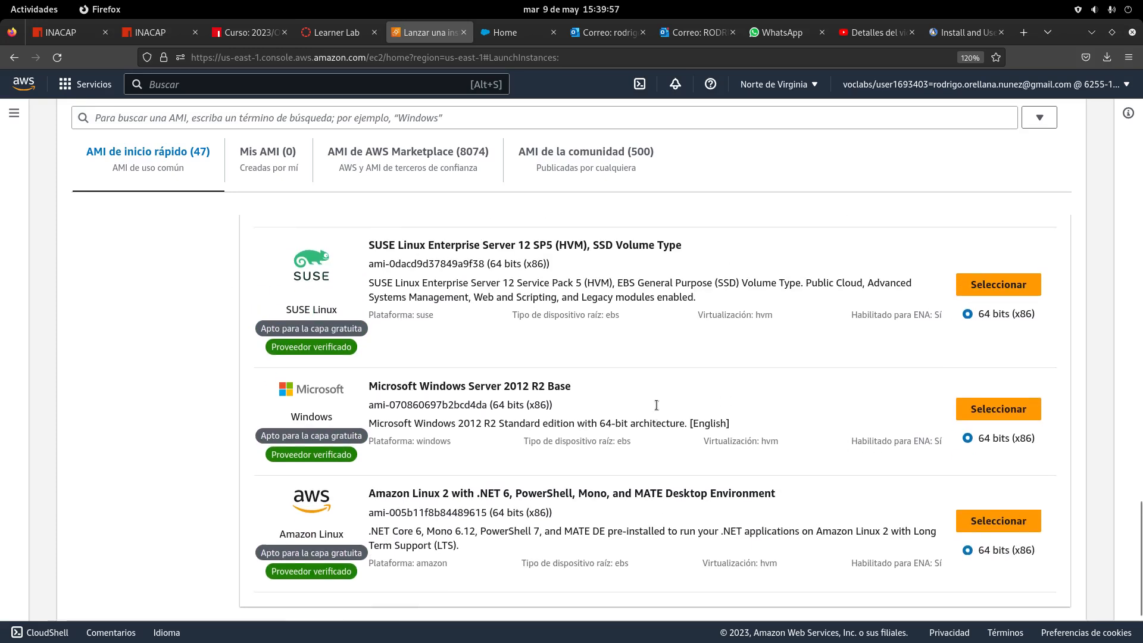
scroll(656, 405, "down", 5)
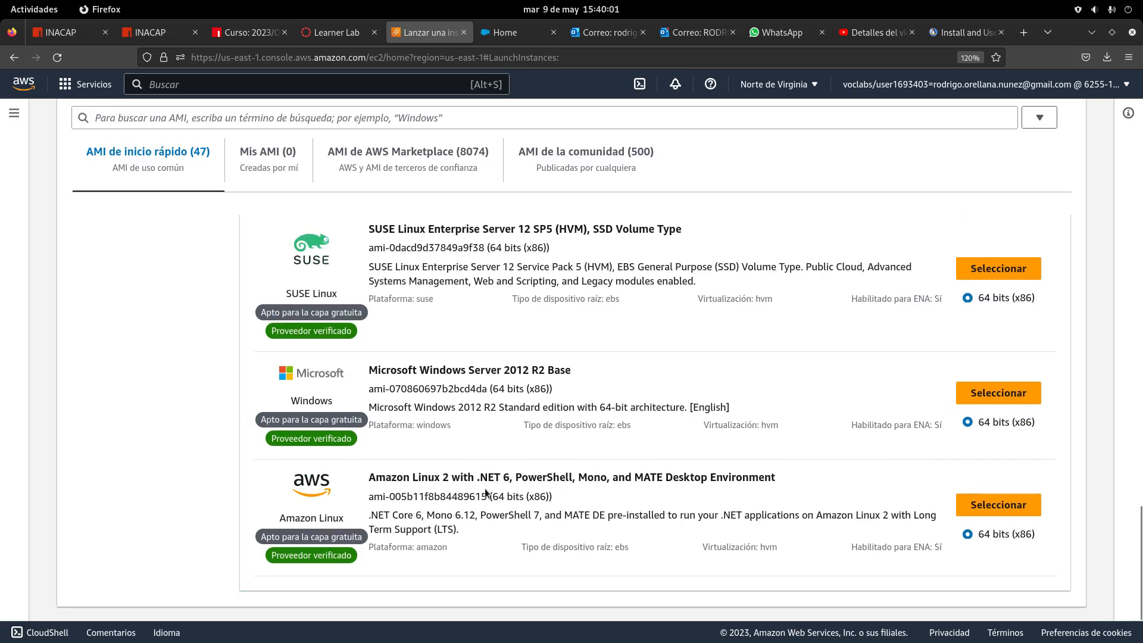
scroll(600, 499, "up", 5)
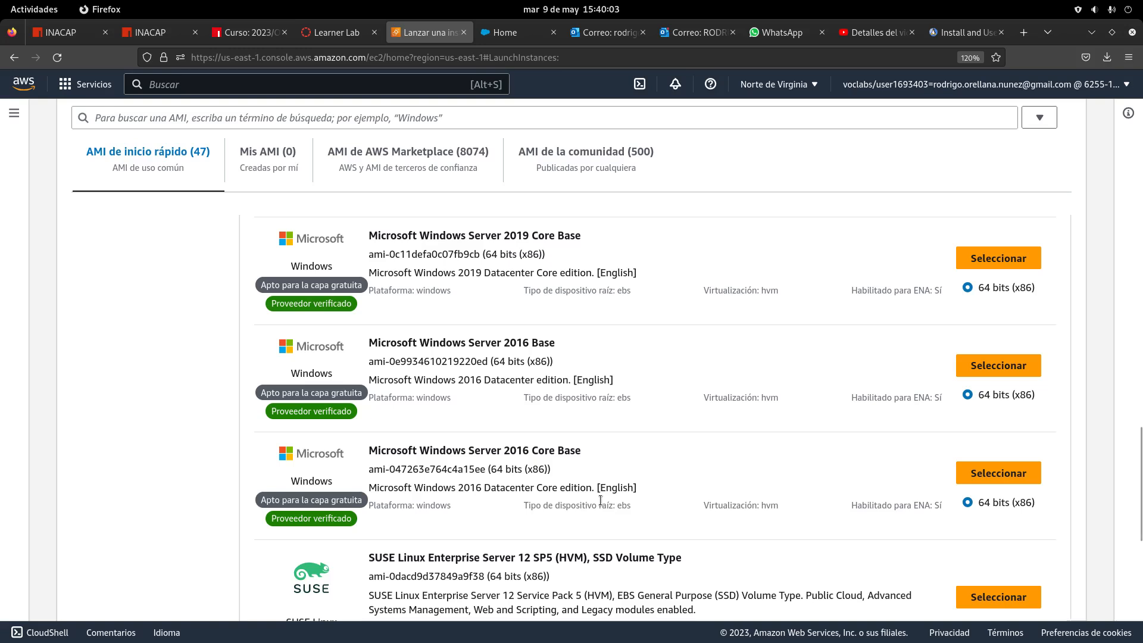
scroll(600, 500, "up", 6)
scroll(601, 503, "up", 10)
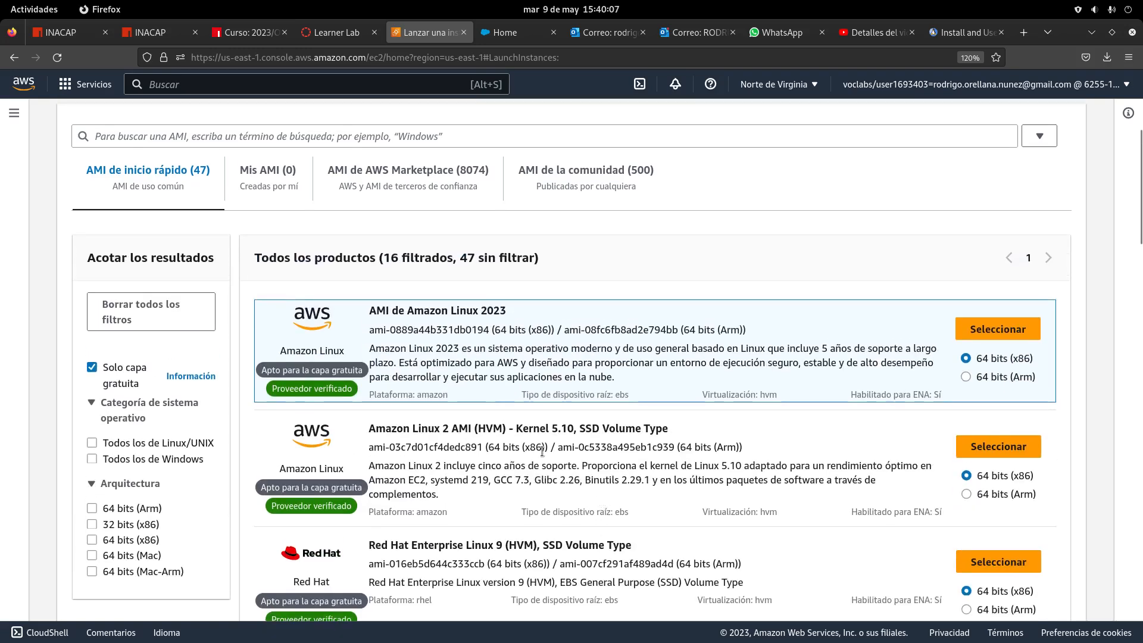
scroll(607, 447, "down", 4)
scroll(606, 448, "down", 3)
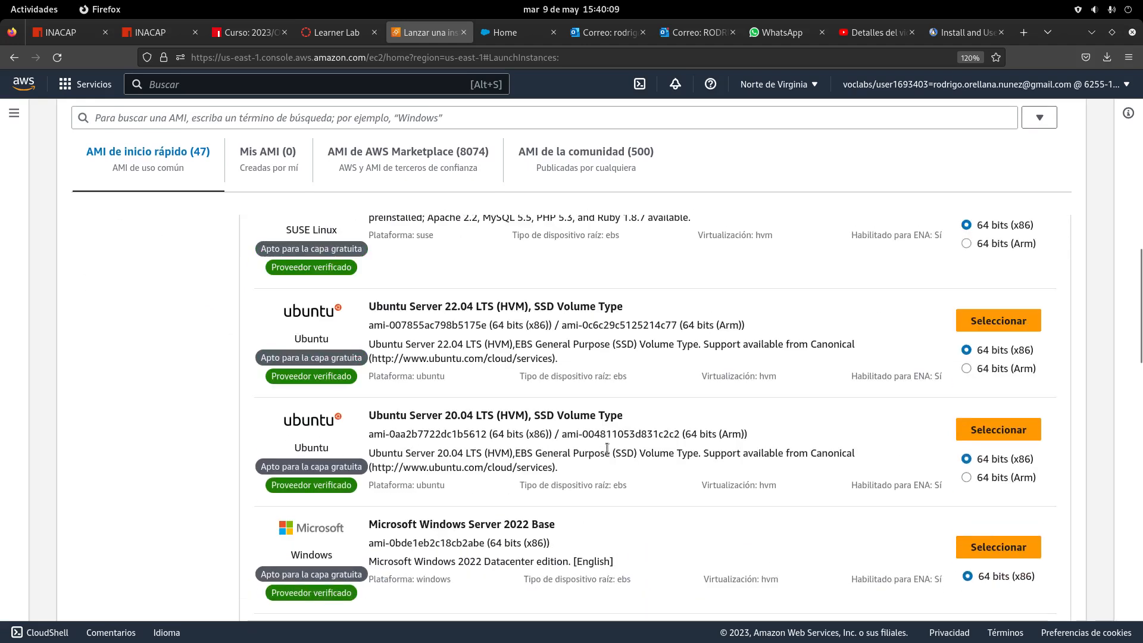
scroll(607, 448, "up", 9)
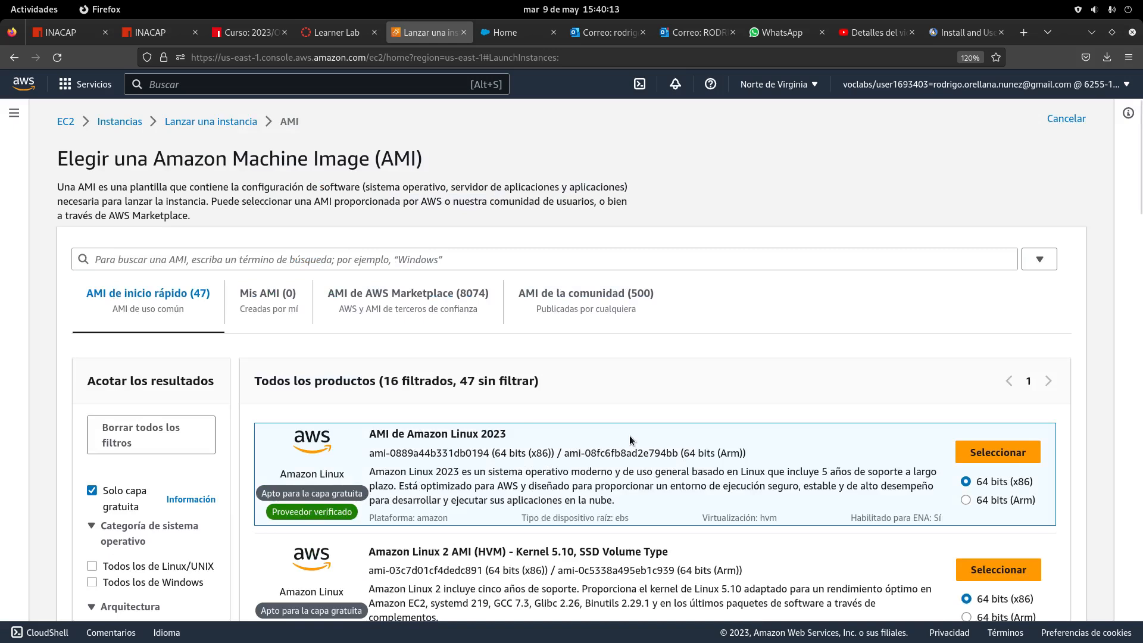
scroll(630, 440, "down", 8)
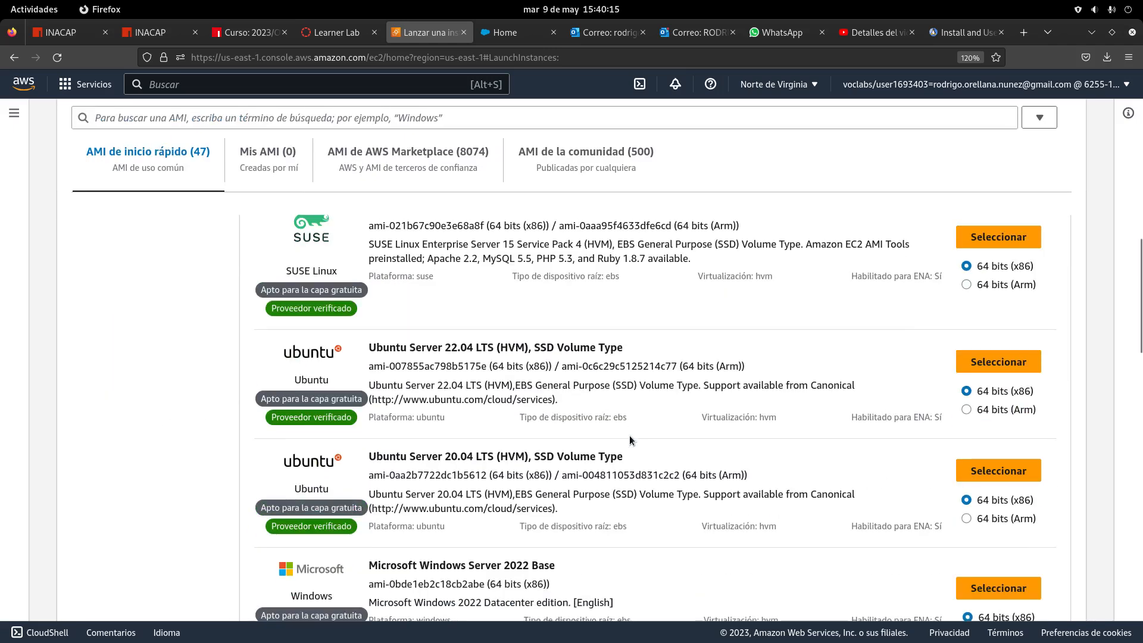
scroll(630, 434, "down", 4)
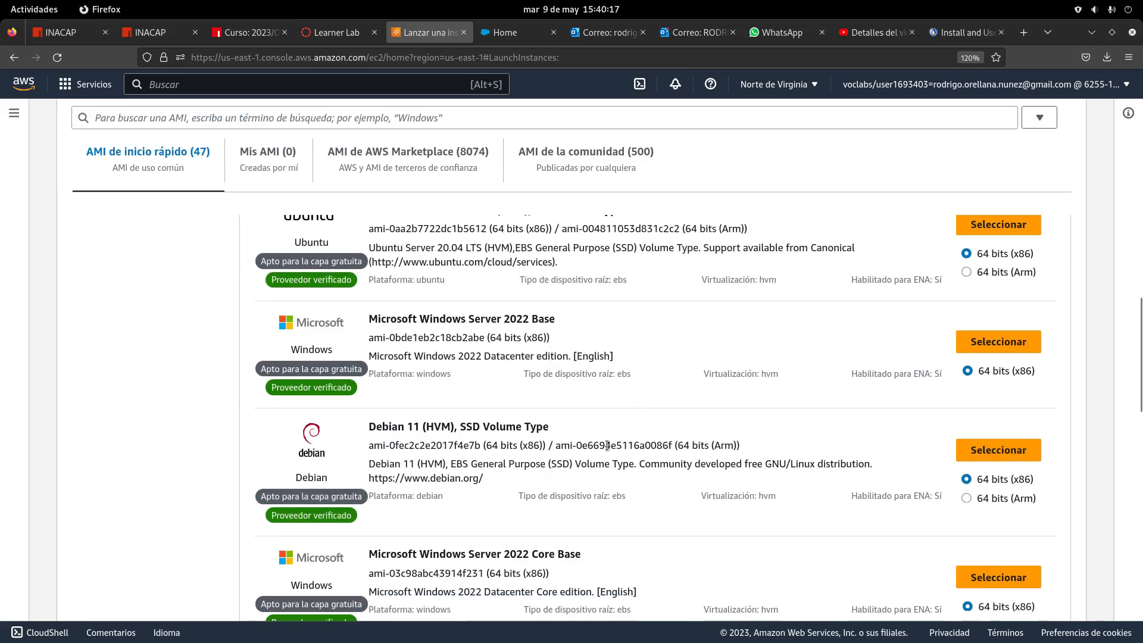
scroll(607, 446, "down", 7)
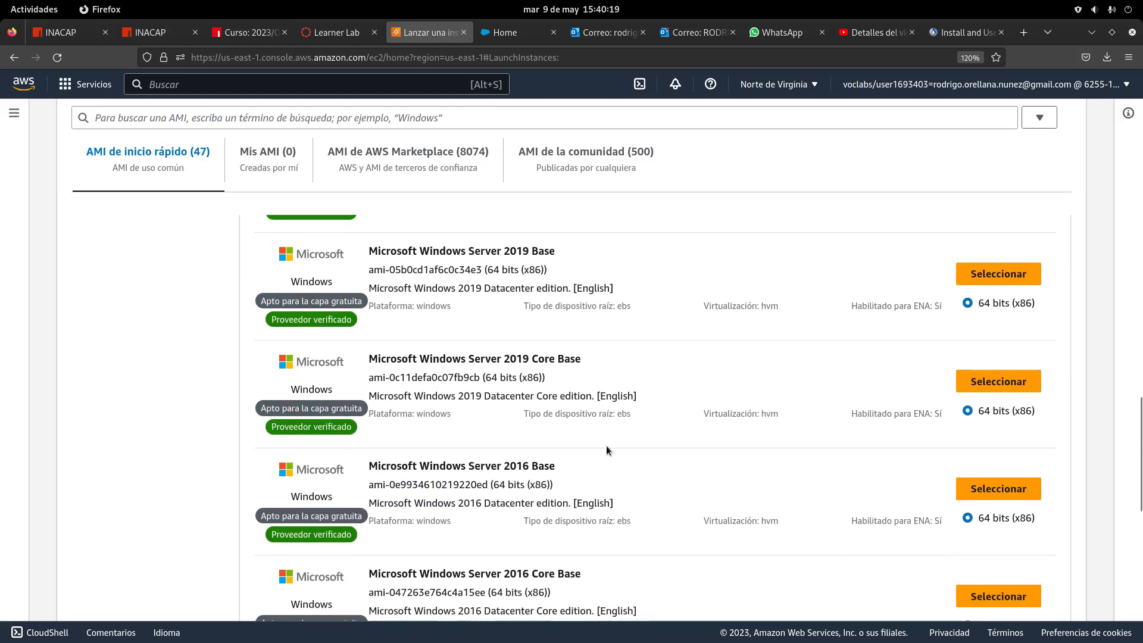
scroll(606, 448, "down", 3)
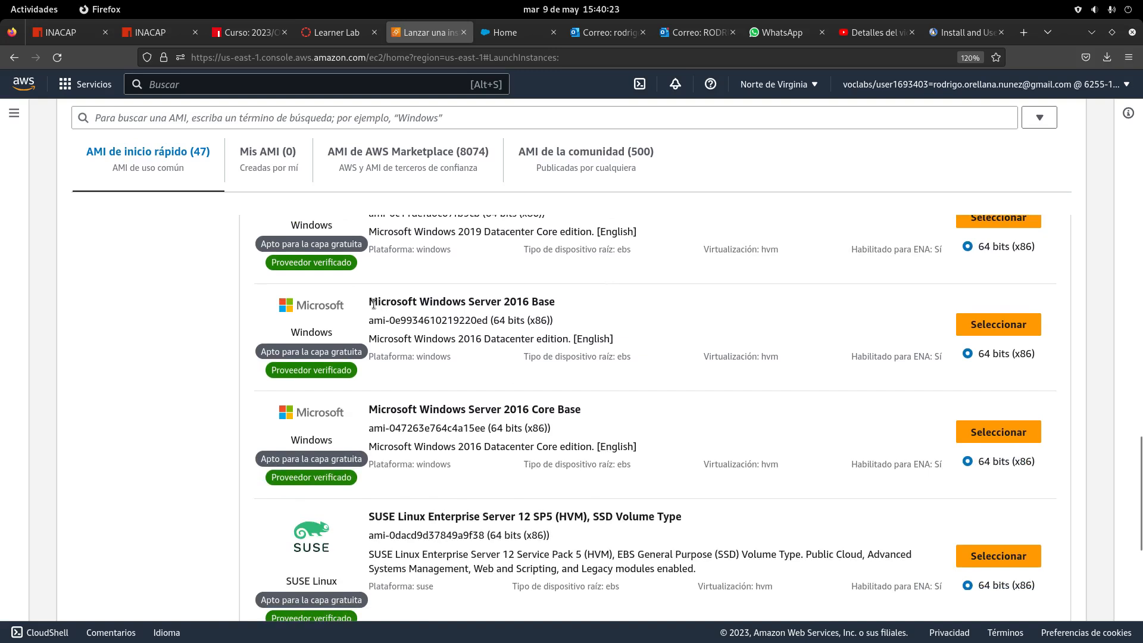
Select the Microsoft Windows Server 2016 Base AMI for the new instance
left_click_drag(373, 305, 565, 303)
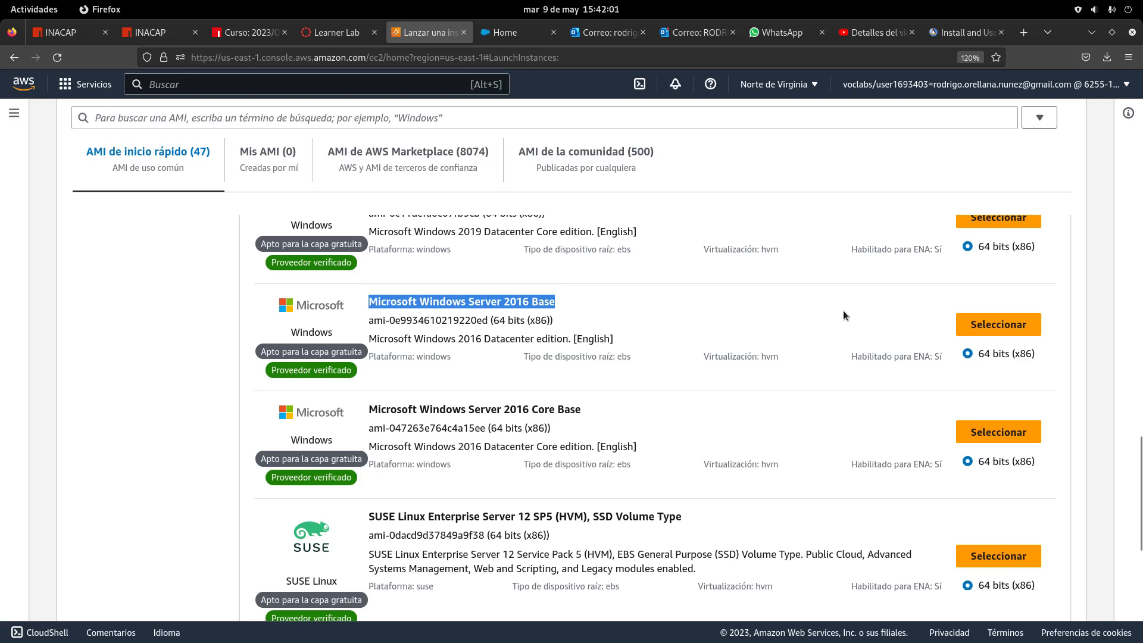
left_click(974, 327)
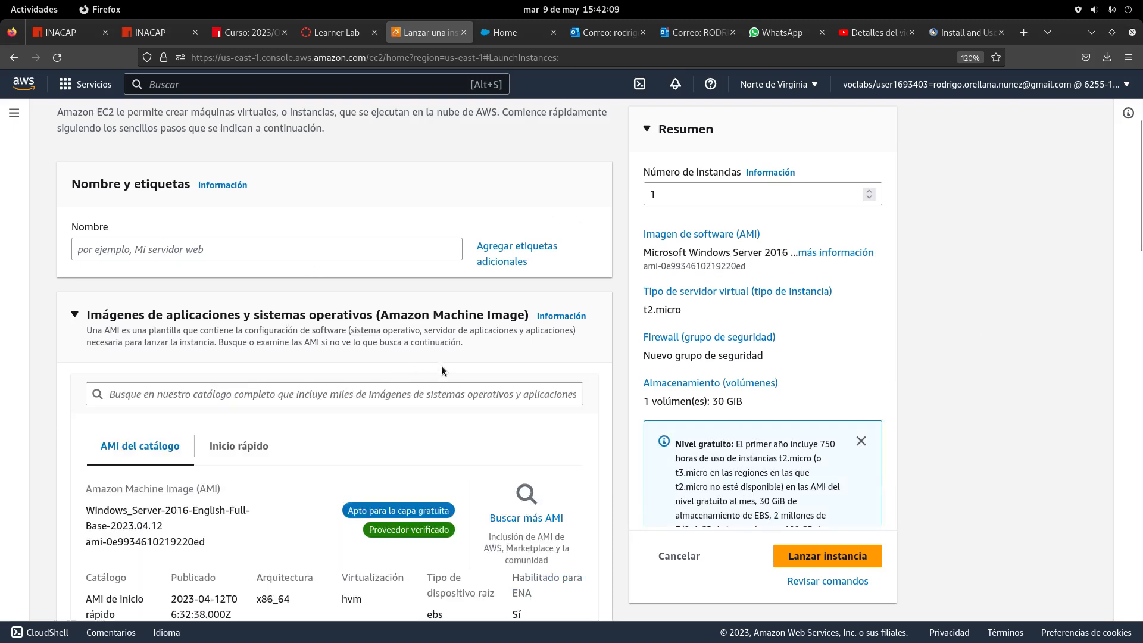
scroll(441, 367, "up", 2)
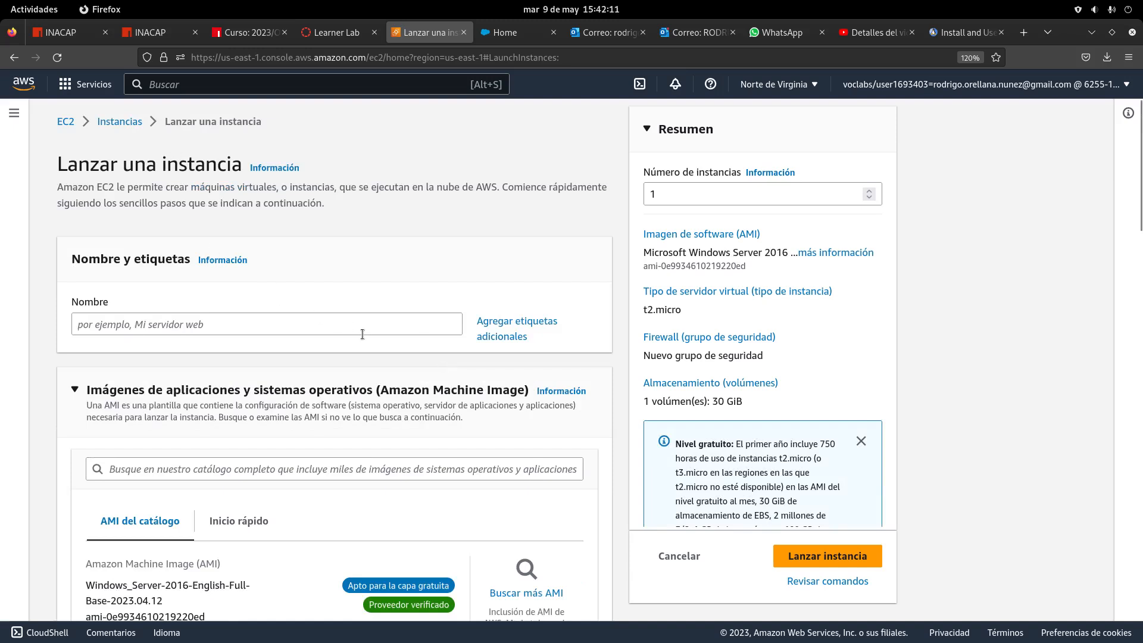
scroll(449, 390, "down", 4)
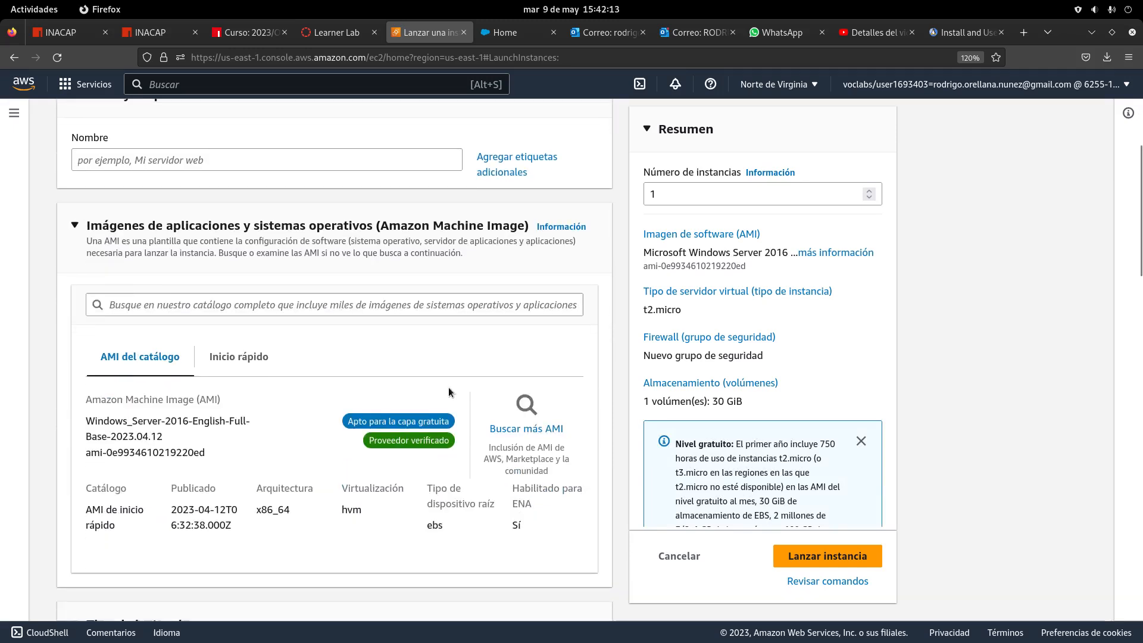
scroll(395, 376, "down", 6)
scroll(396, 380, "up", 3)
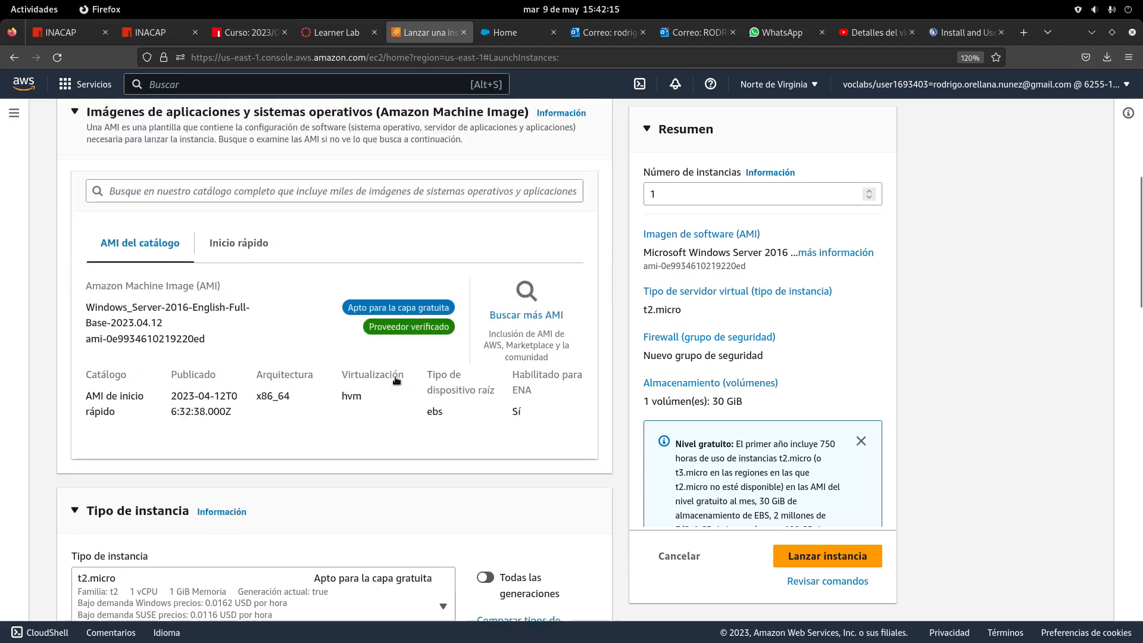
scroll(396, 380, "up", 1)
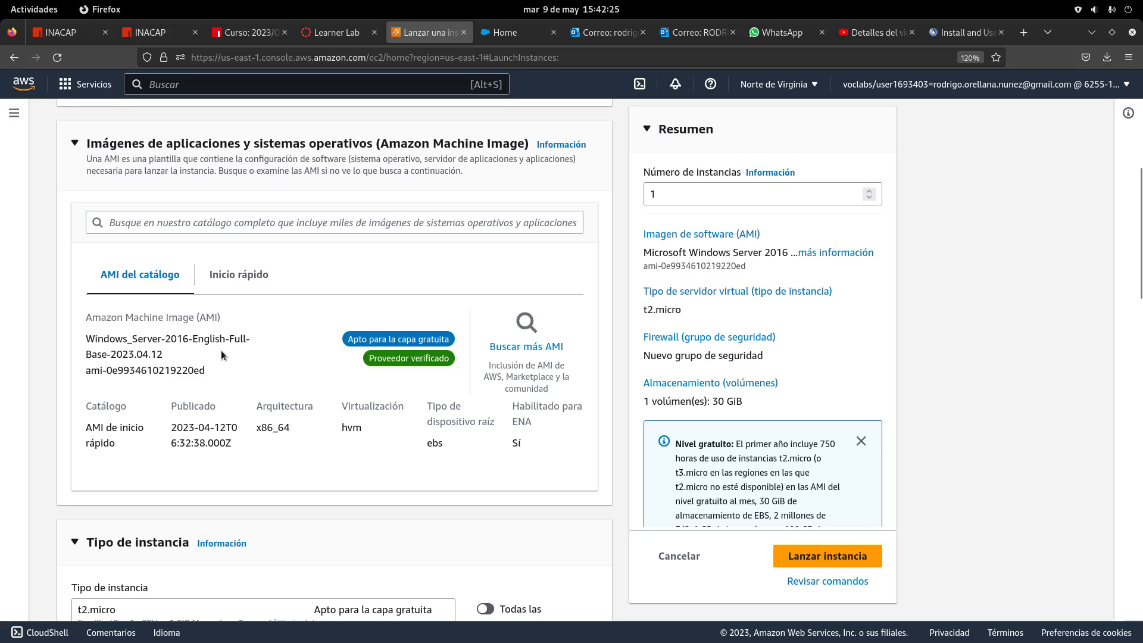
scroll(234, 357, "down", 4)
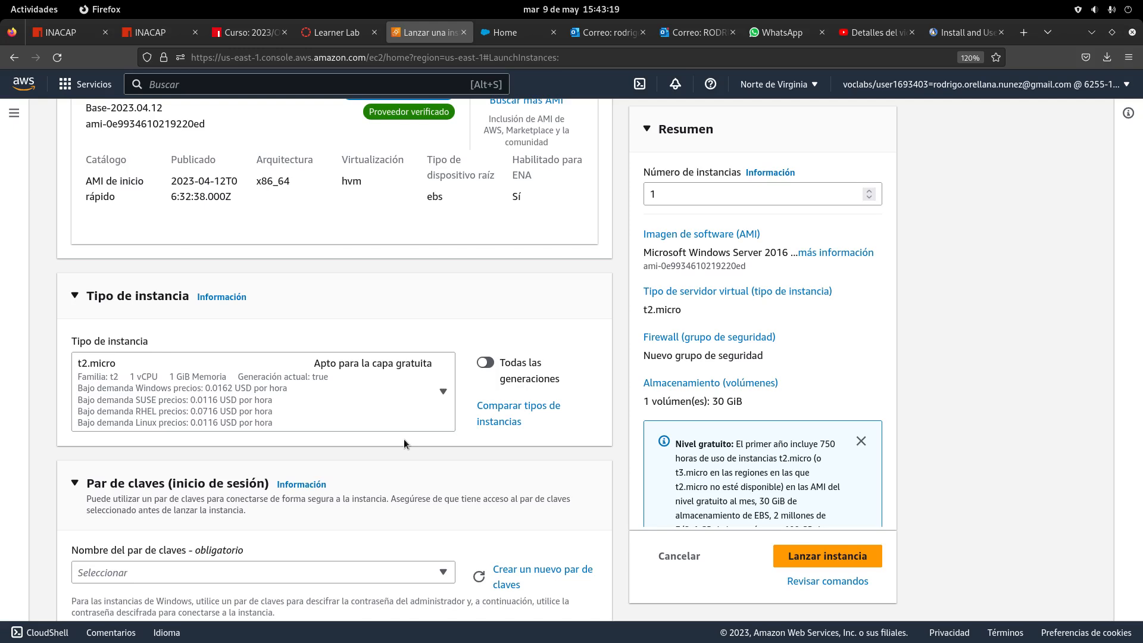
scroll(350, 372, "down", 3)
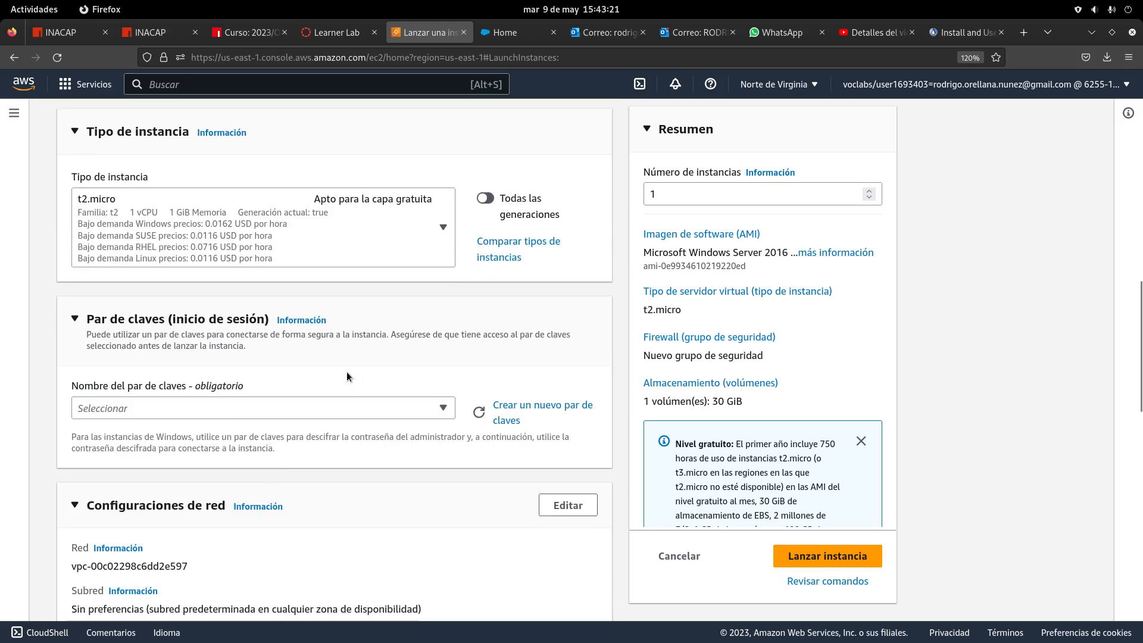
scroll(345, 371, "up", 4)
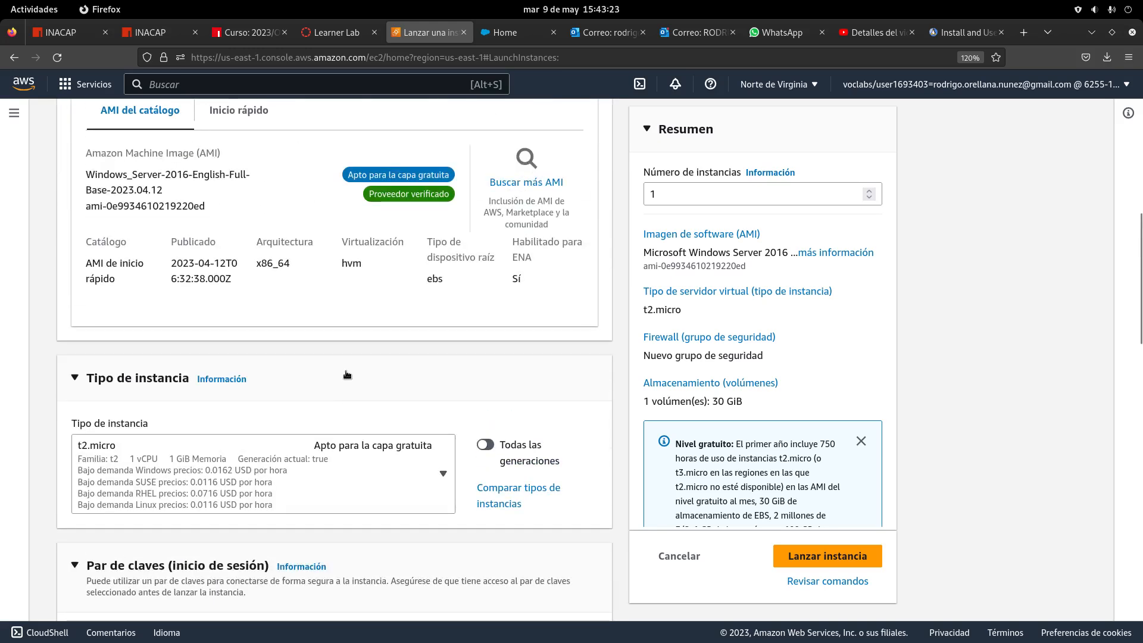
scroll(348, 374, "down", 3)
scroll(246, 384, "down", 3)
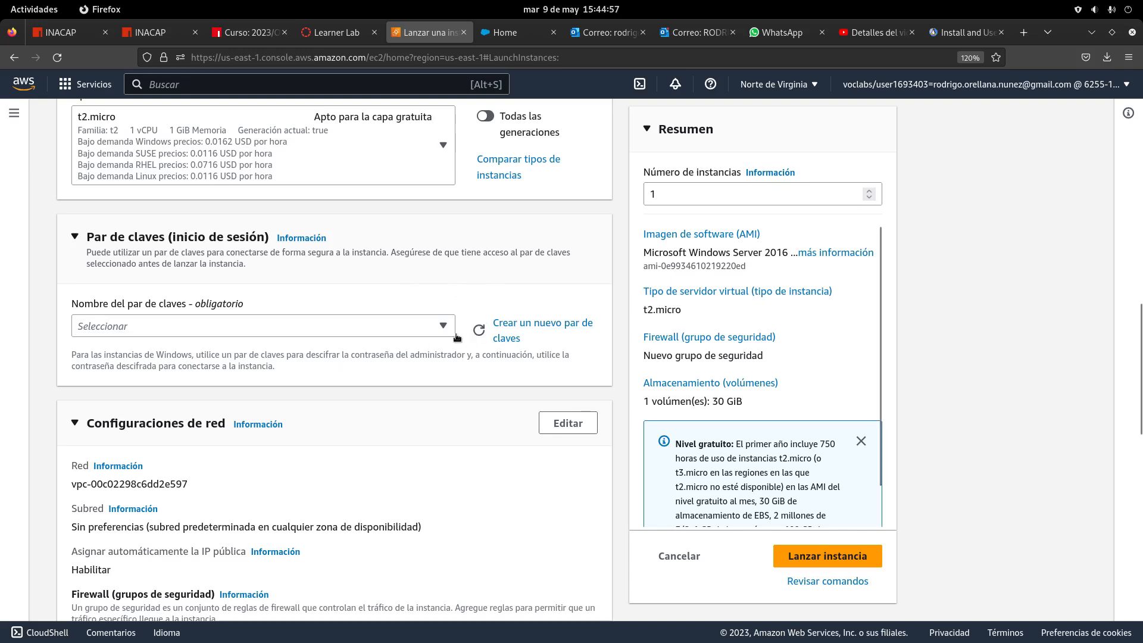
Open the create-key-pair dialog and clear the partly typed name
left_click(527, 325)
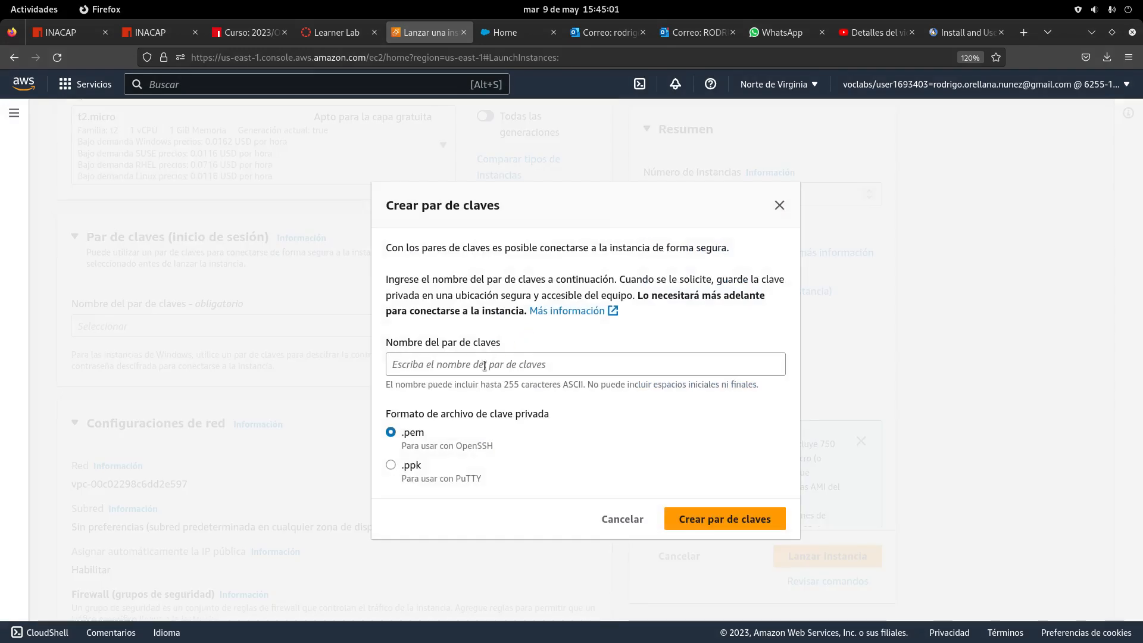
left_click(484, 366)
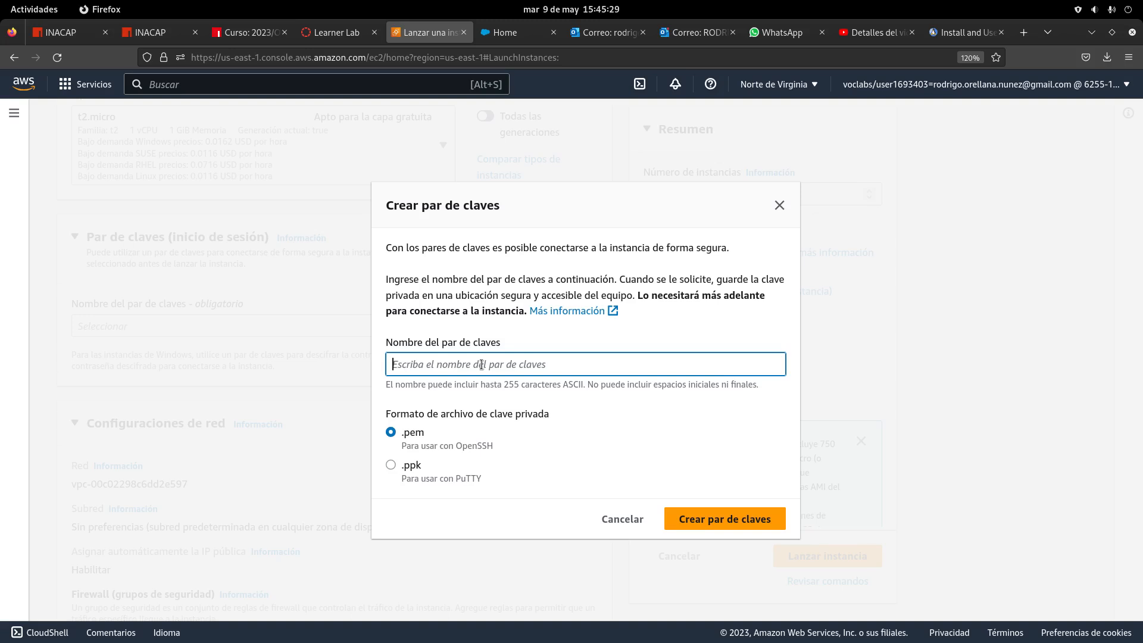
type("ITE")
key("BackSpace")
key("BackSpace")
key("BackSpace")
Bring the file manager window into view and go to the home folder
mouse_move(0, 0)
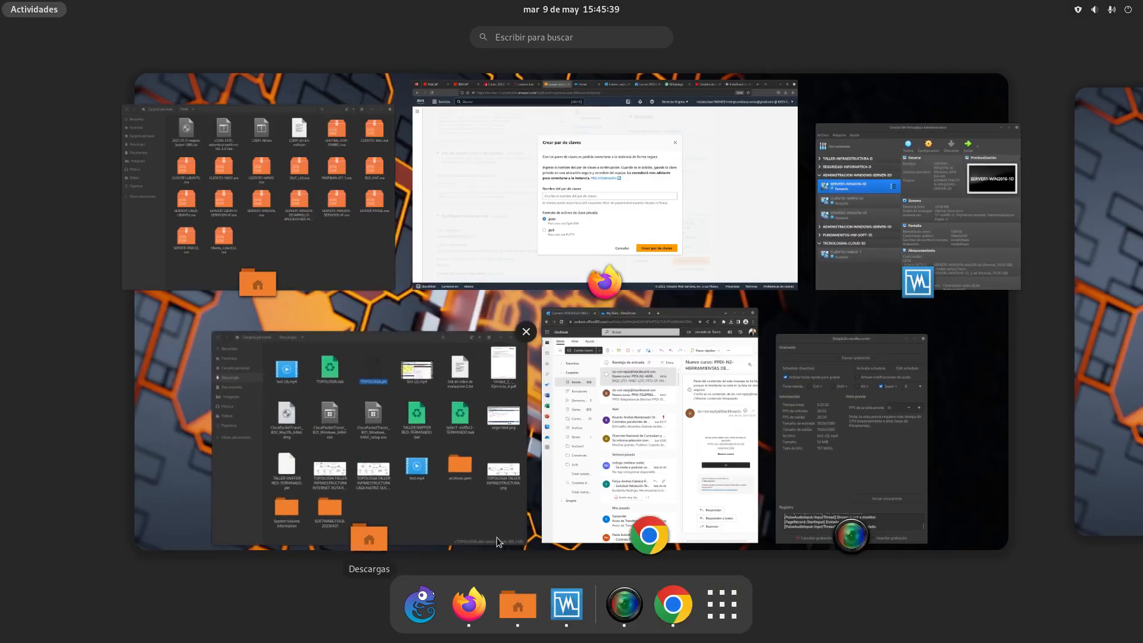
left_click(216, 311)
left_click_drag(119, 171, 691, 197)
left_click(149, 271)
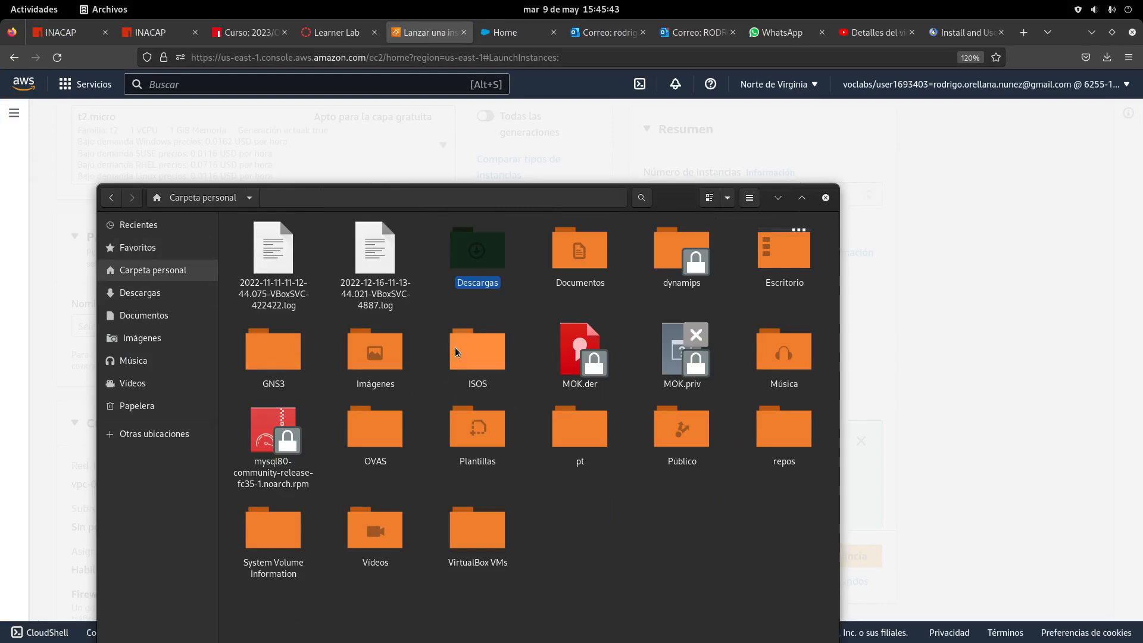
Create a 'Fundamentos hardware -1D' folder in Documentos/OVA-RORELLANA/archivos-pem
left_click(140, 293)
left_click(143, 315)
double_click(316, 266)
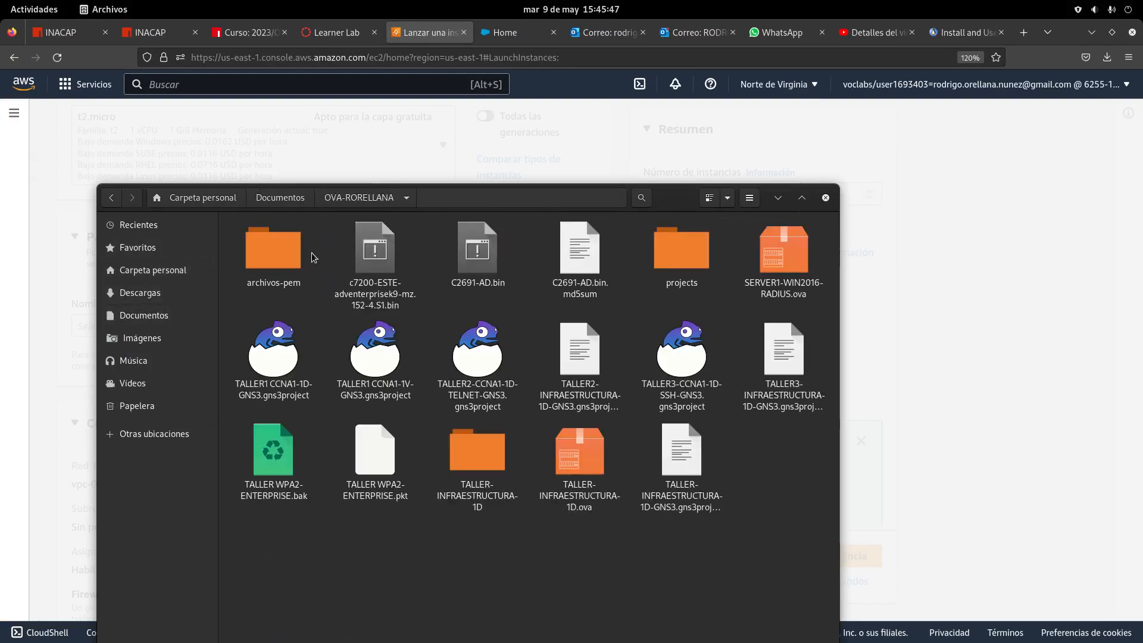
double_click(284, 248)
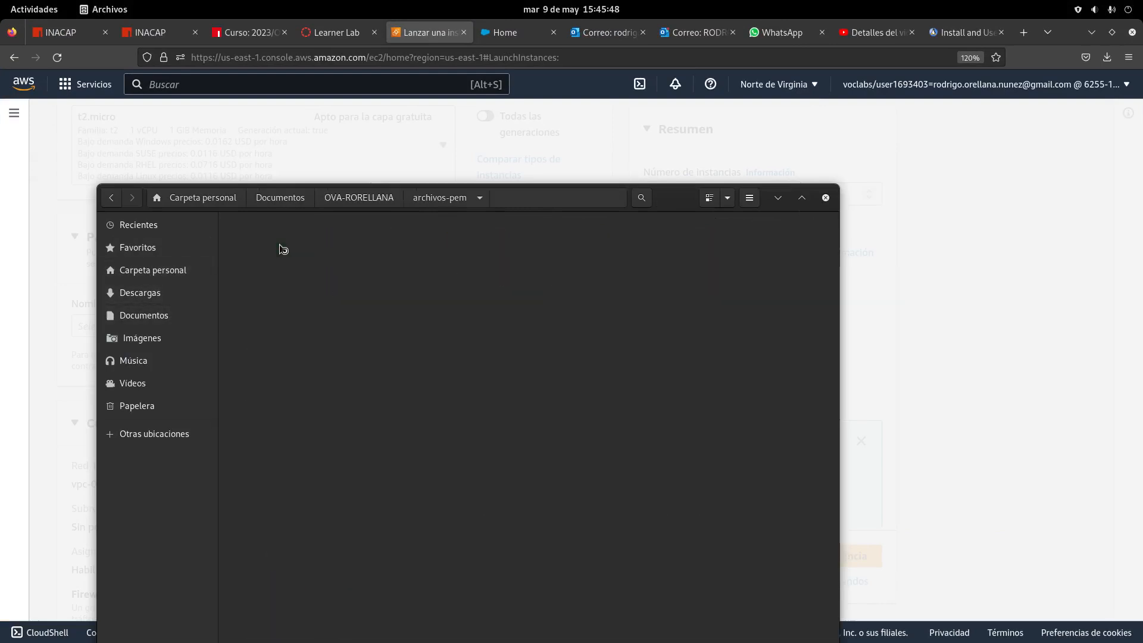
right_click(408, 362)
left_click(494, 370)
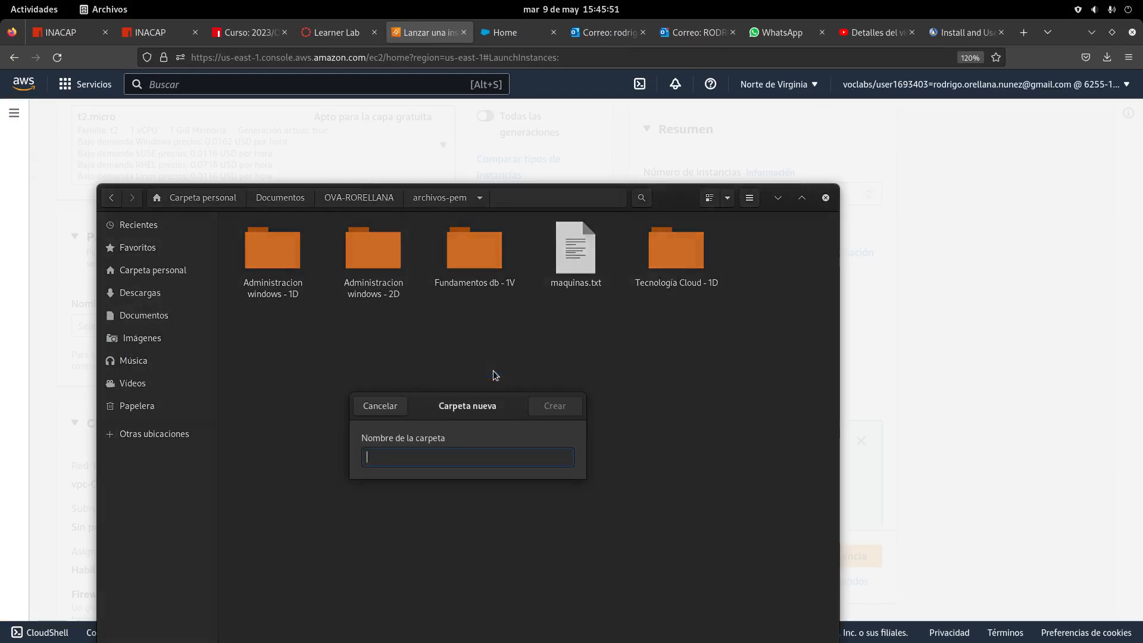
type("Fun")
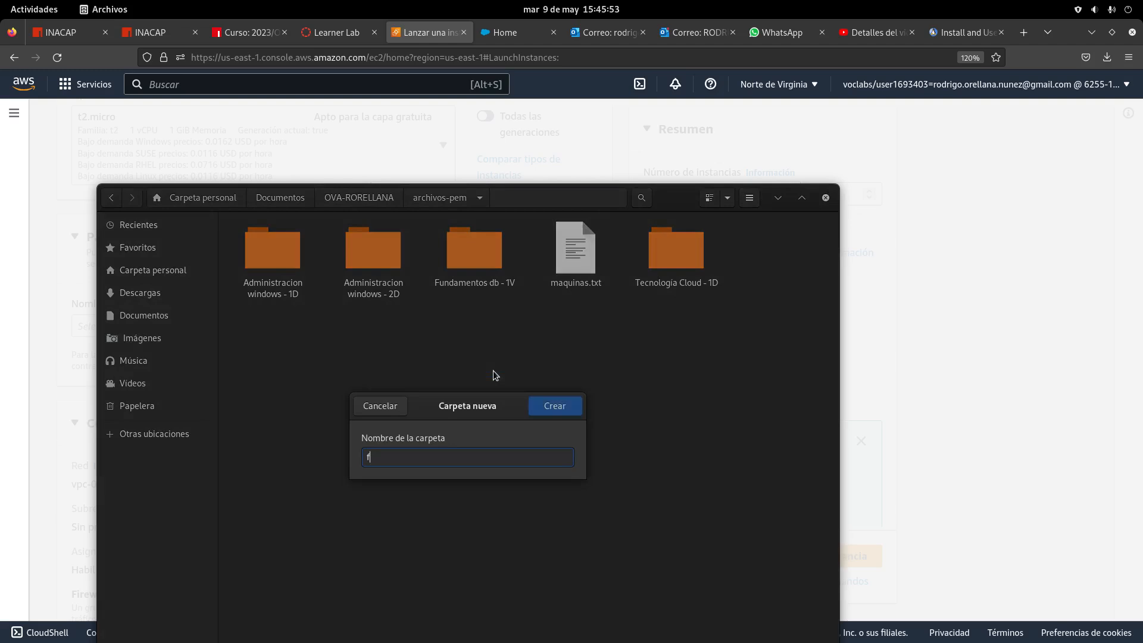
key("BackSpace")
key("BackSpace")
key("BackSpace")
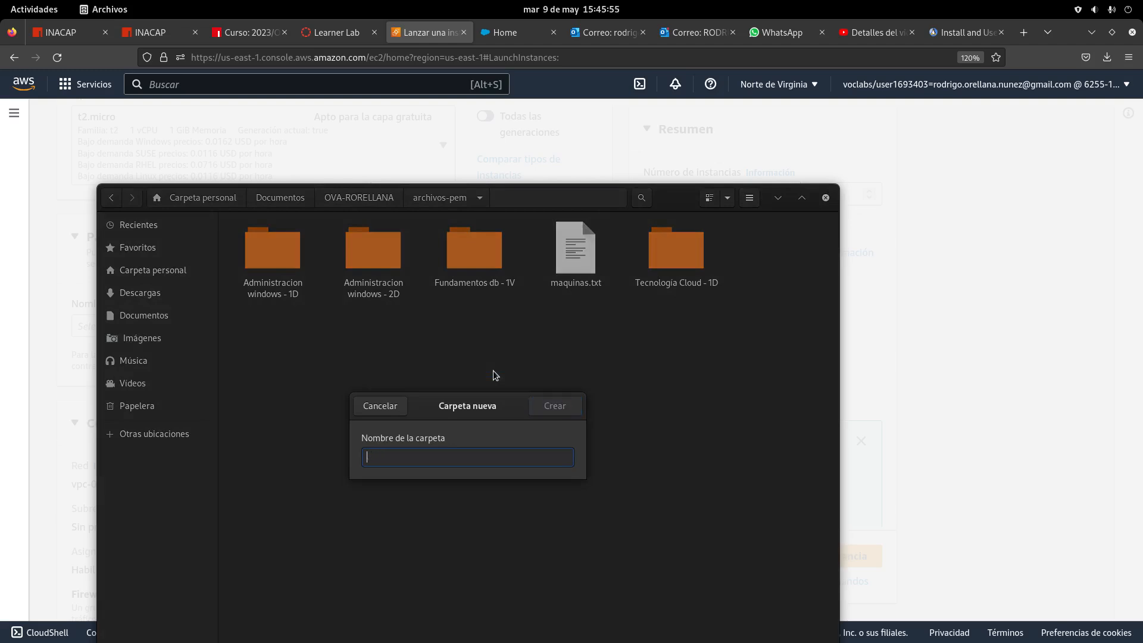
type("Fundamentos")
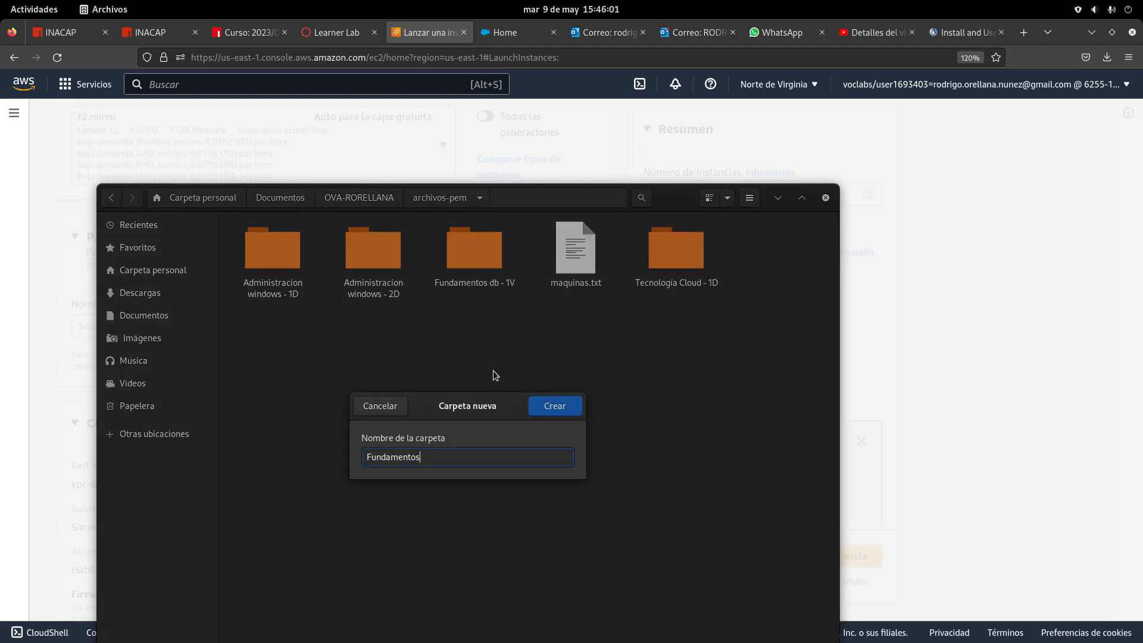
type(" hardware -1D")
left_click(547, 407)
Check the key files in Fundamentos db - 1V, then return to the Learner Lab page
double_click(459, 249)
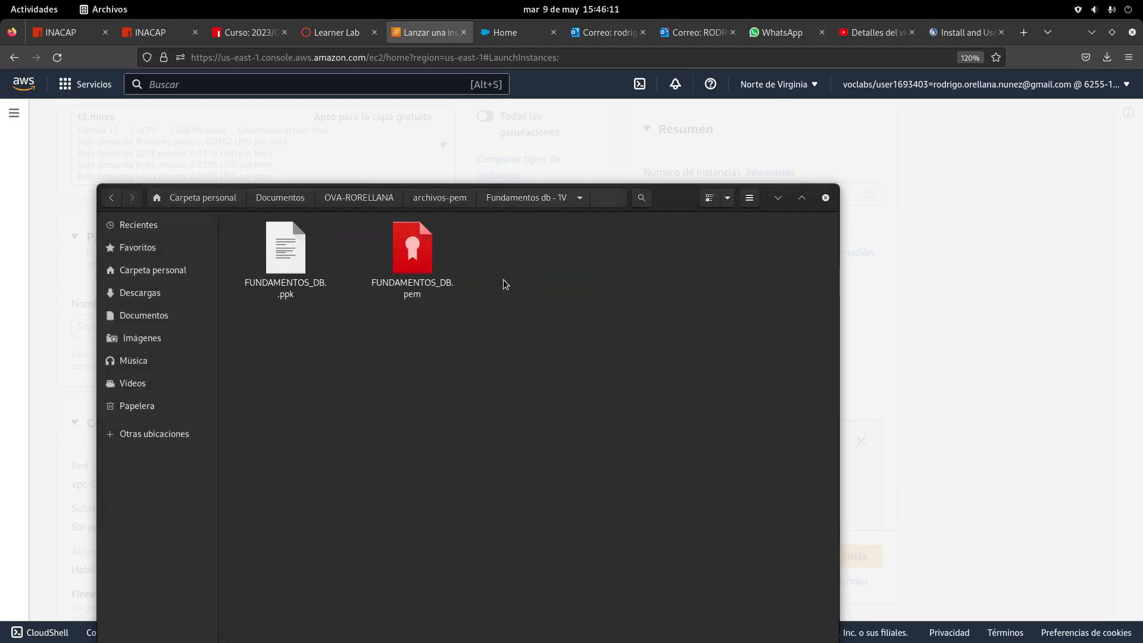
left_click(112, 199)
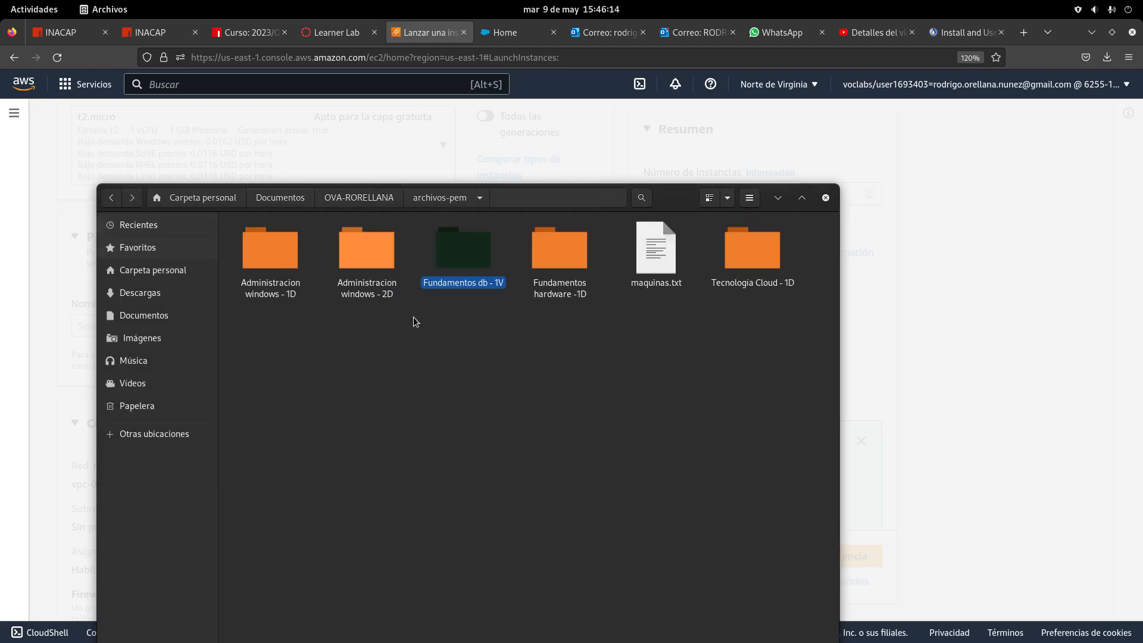
double_click(477, 262)
left_click(112, 198)
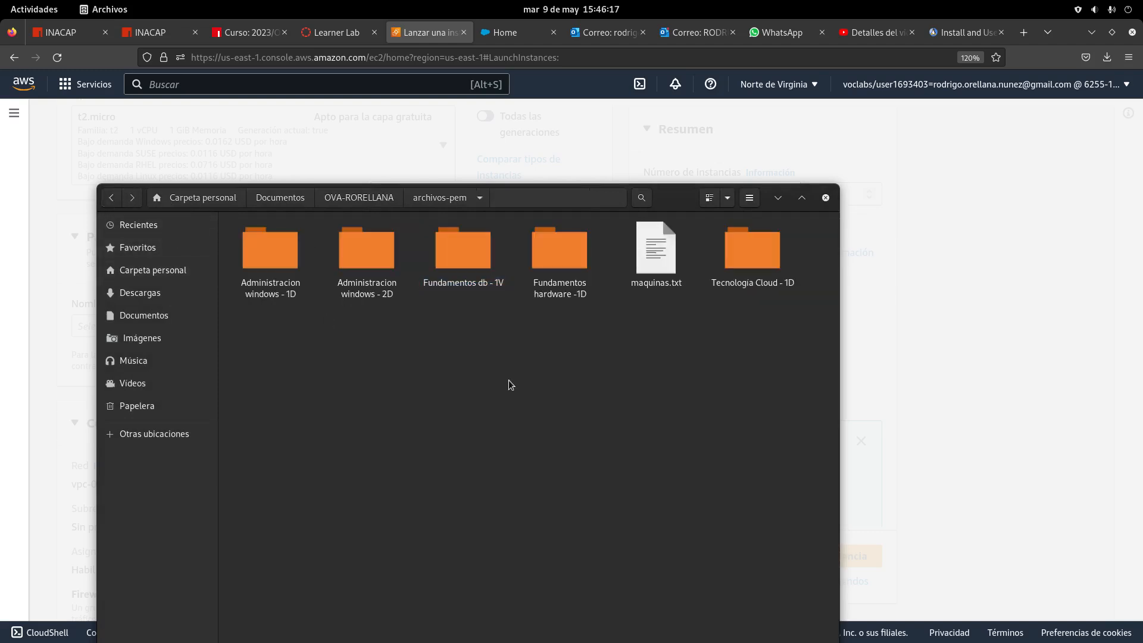
left_click(336, 32)
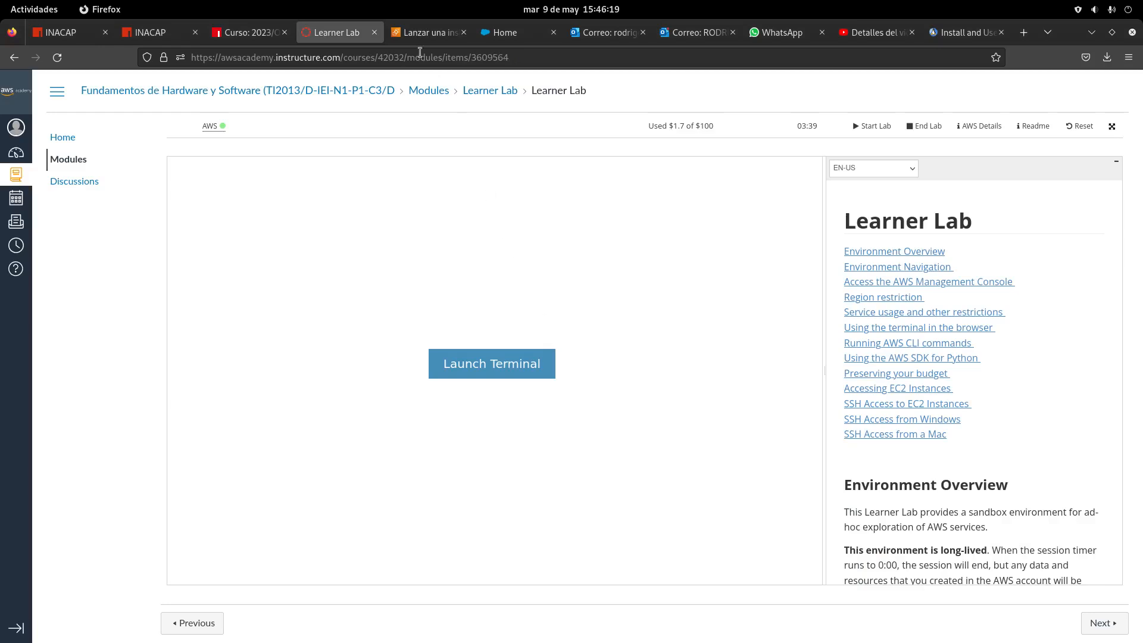
Create the FUNDAMENTOS_HARDWARE key pair as a .pem file and open its download options
left_click(429, 33)
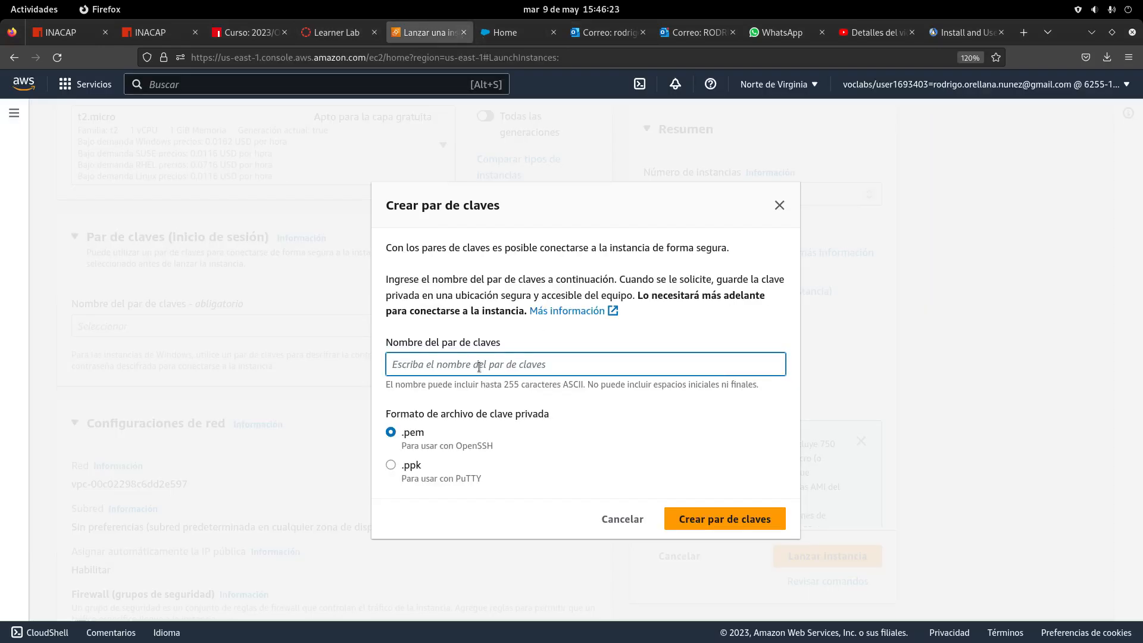
type("FUNDAMENTOS_HARDWARE")
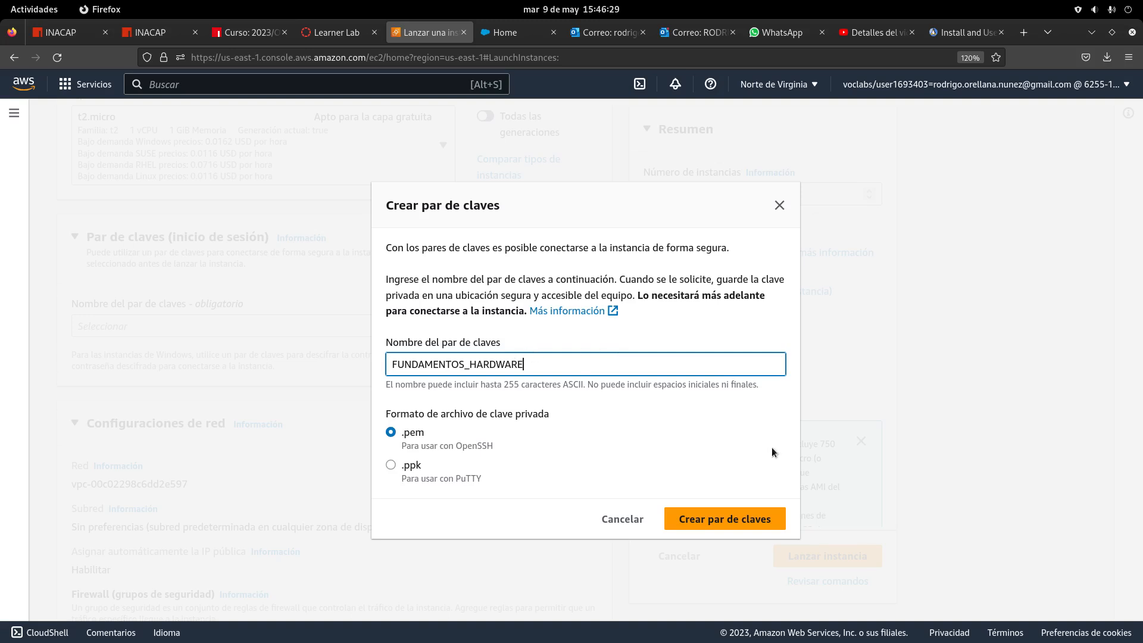
left_click(730, 519)
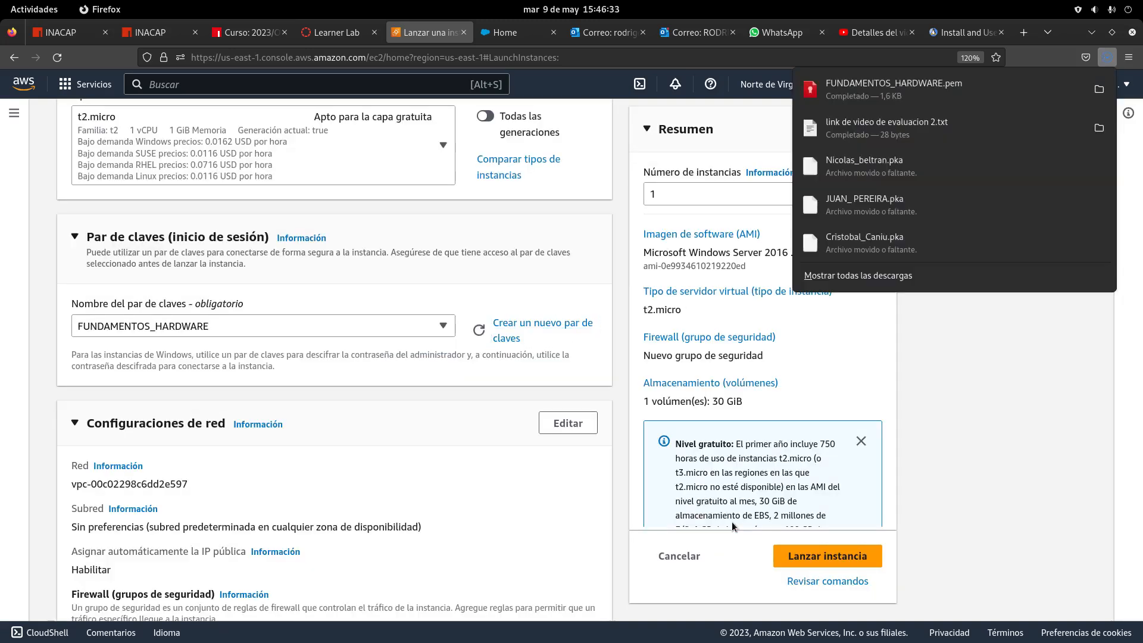
right_click(895, 84)
Copy FUNDAMENTOS_HARDWARE.pem from Downloads into archivos-pem/Fundamentos hardware -1D
left_click(920, 110)
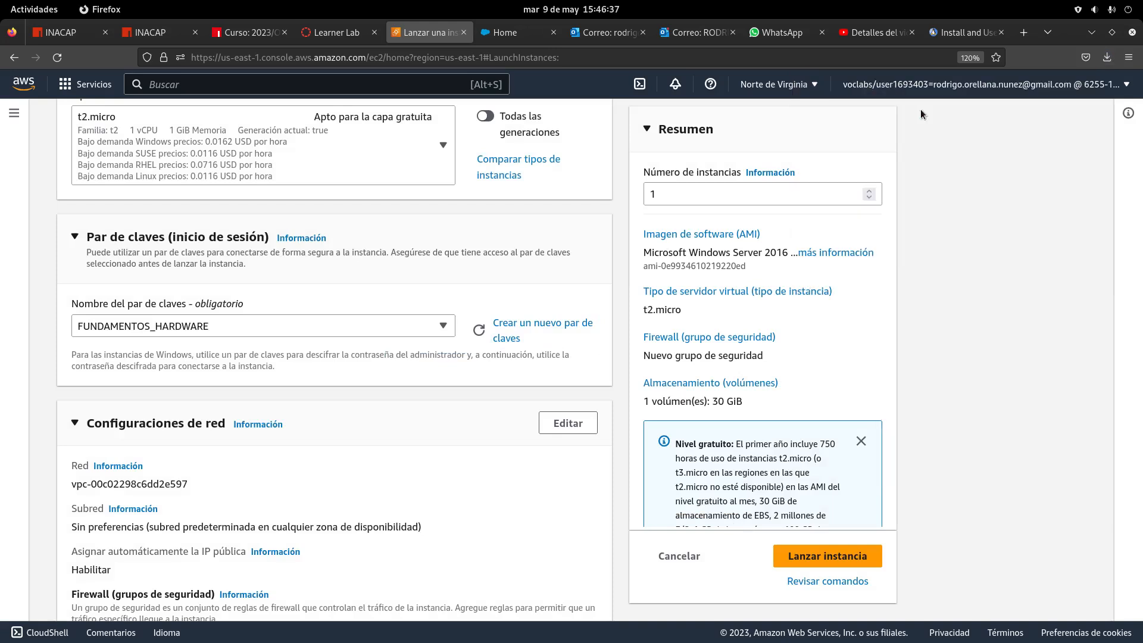
left_click(541, 60)
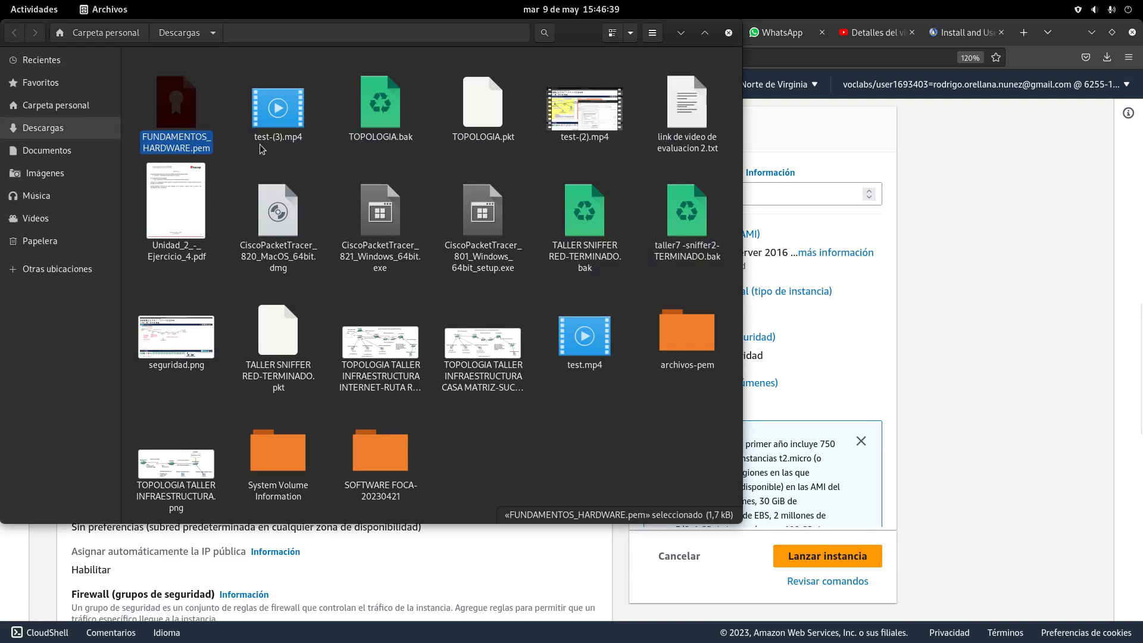
right_click(176, 117)
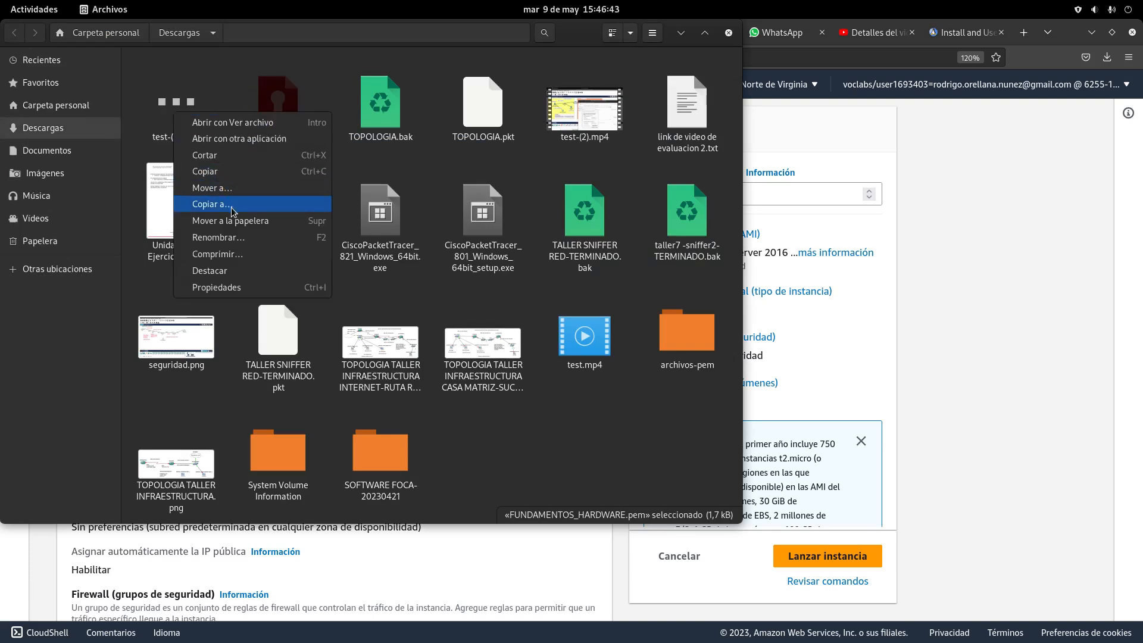
left_click(205, 172)
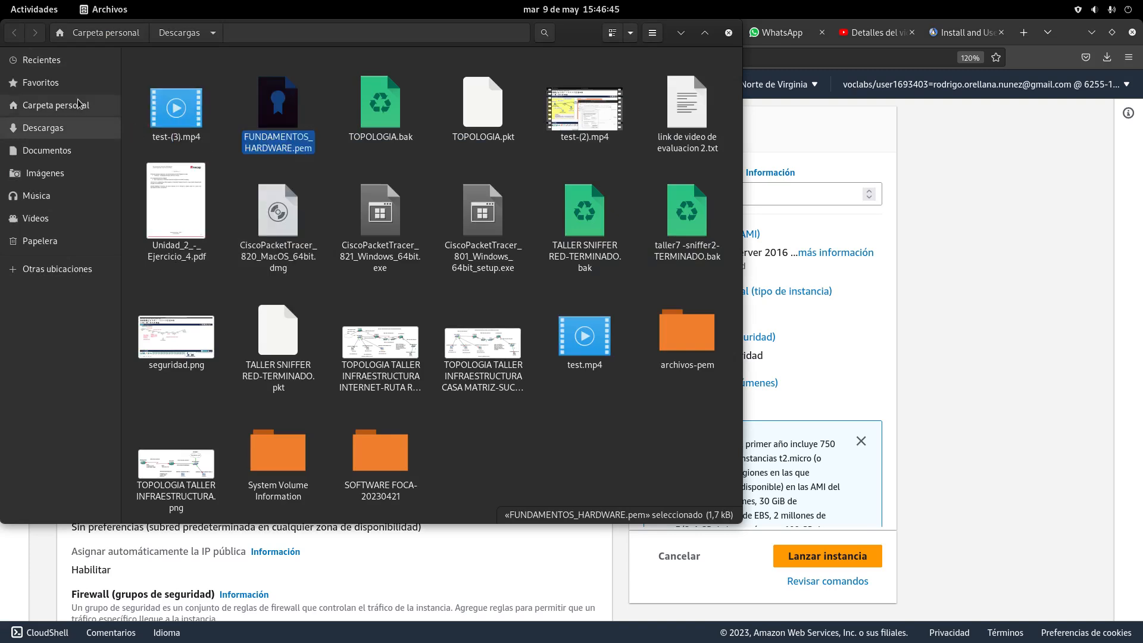
left_click(59, 150)
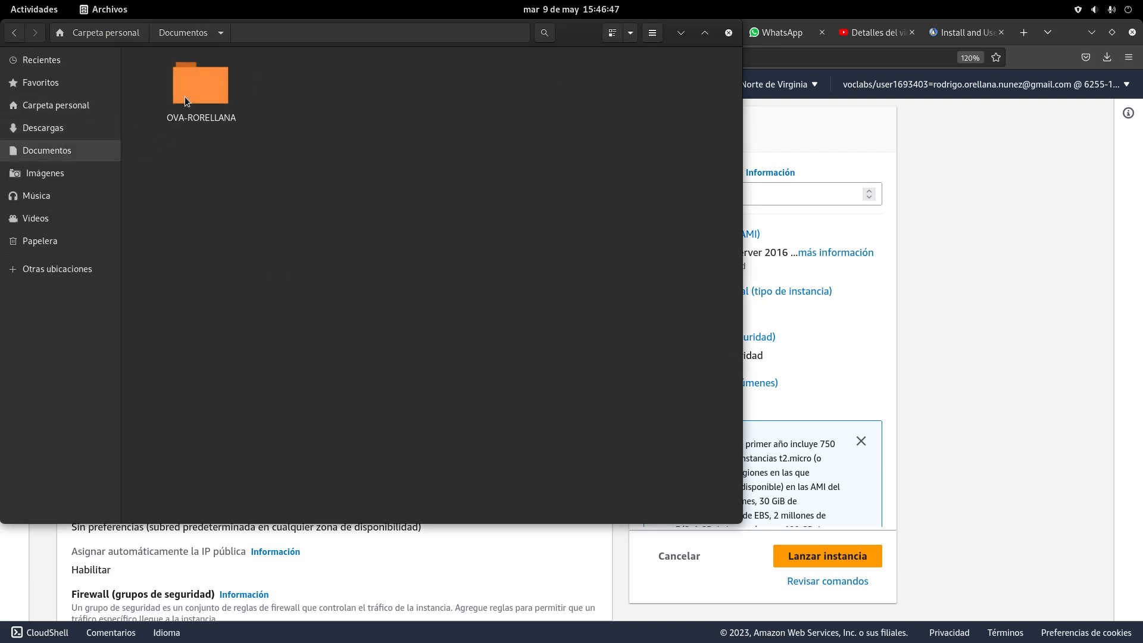
double_click(184, 96)
double_click(187, 98)
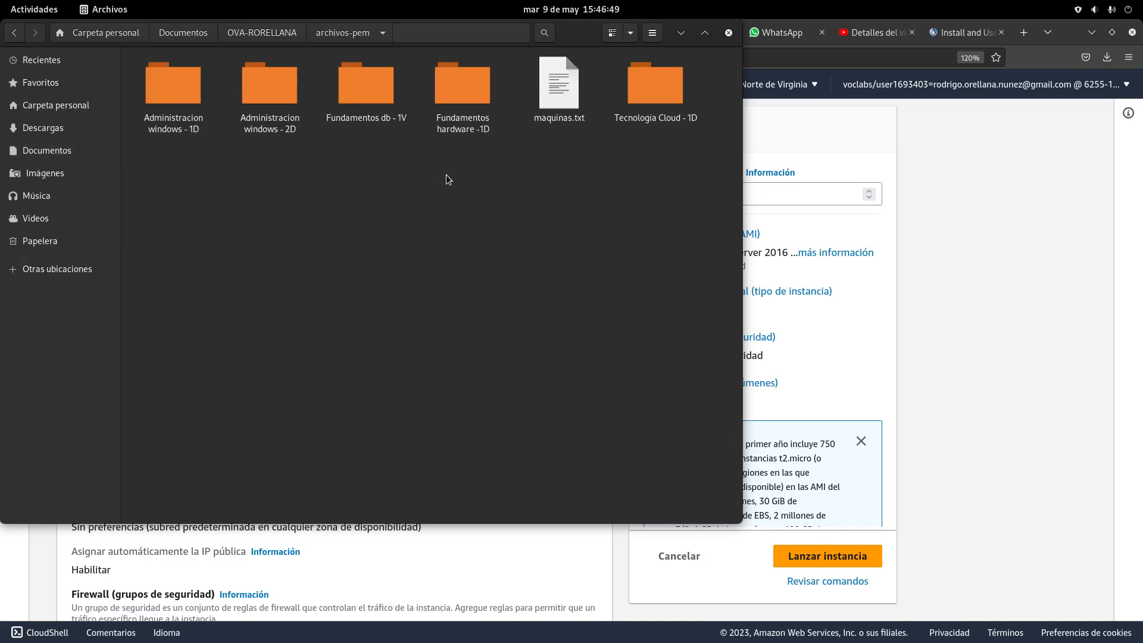
double_click(476, 96)
right_click(507, 232)
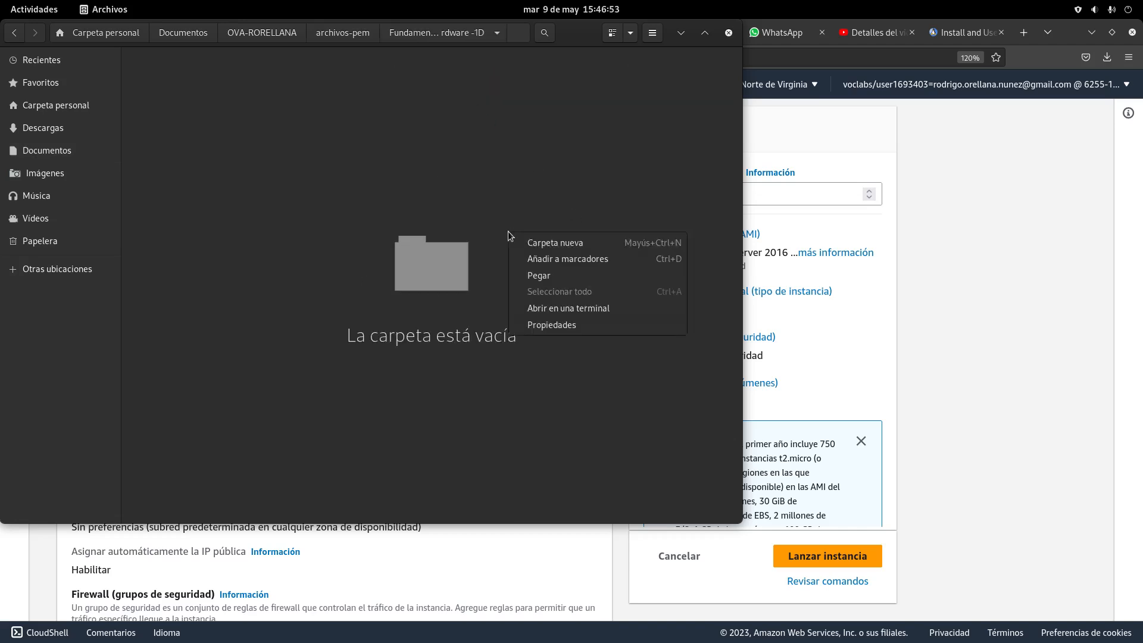
left_click(530, 275)
Compare with Fundamentos db - 1V, verify the pasted key, and move the Files window down
left_click(14, 33)
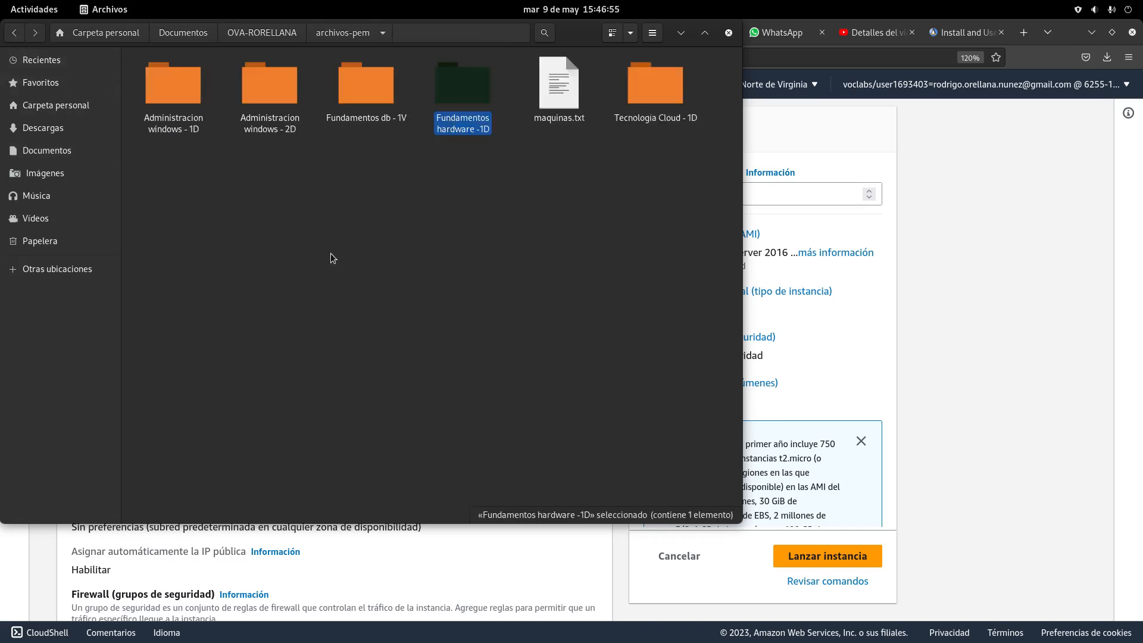
double_click(383, 80)
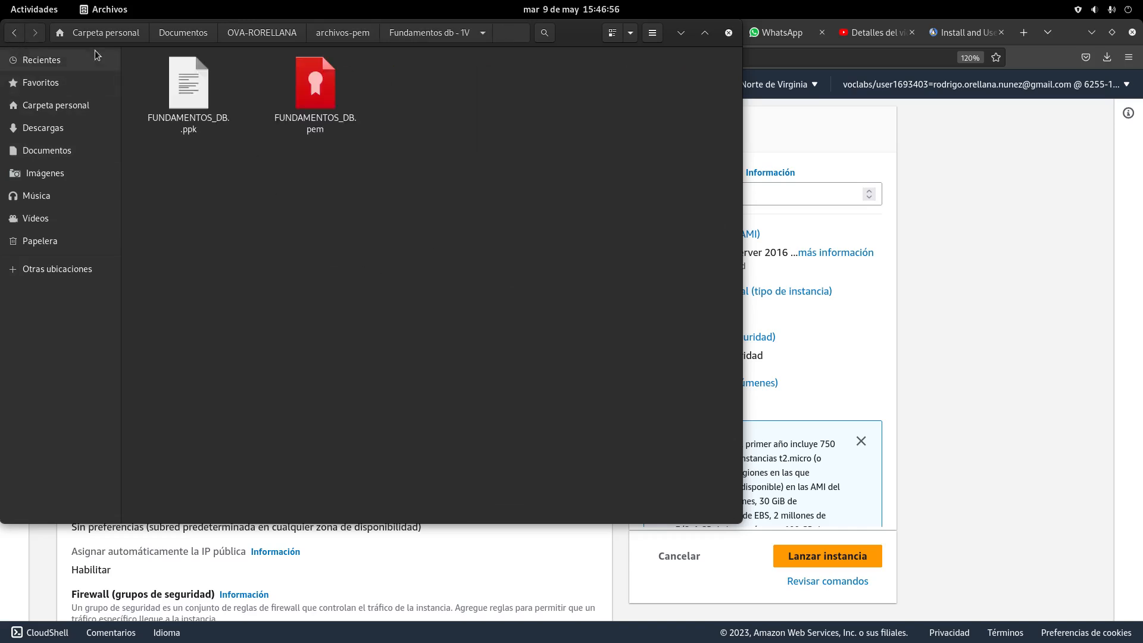
left_click(13, 33)
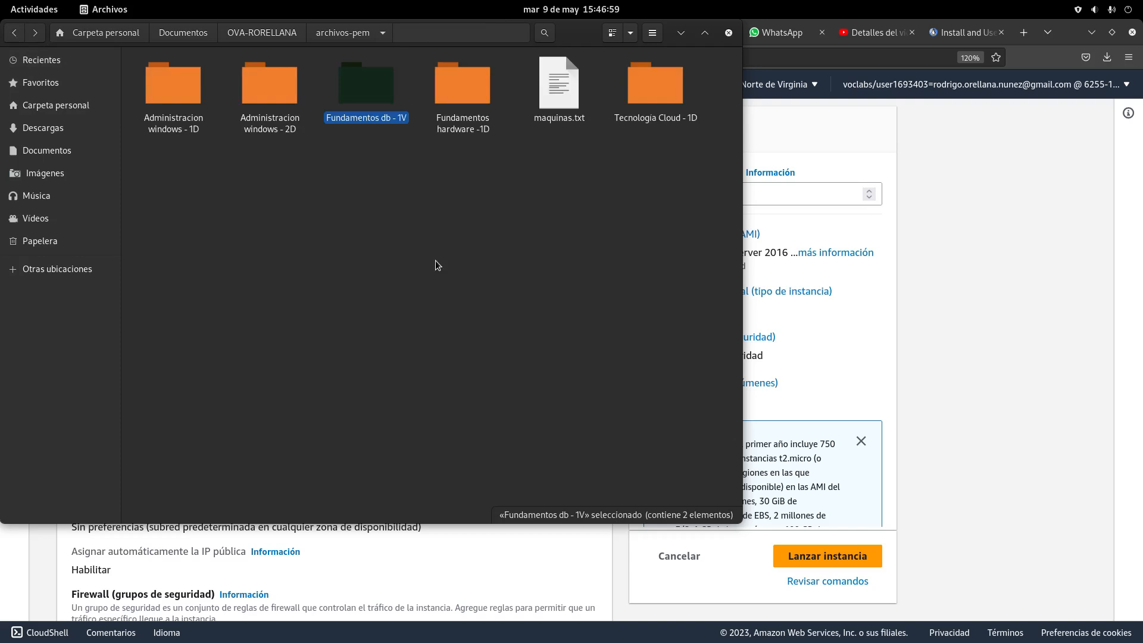
double_click(379, 77)
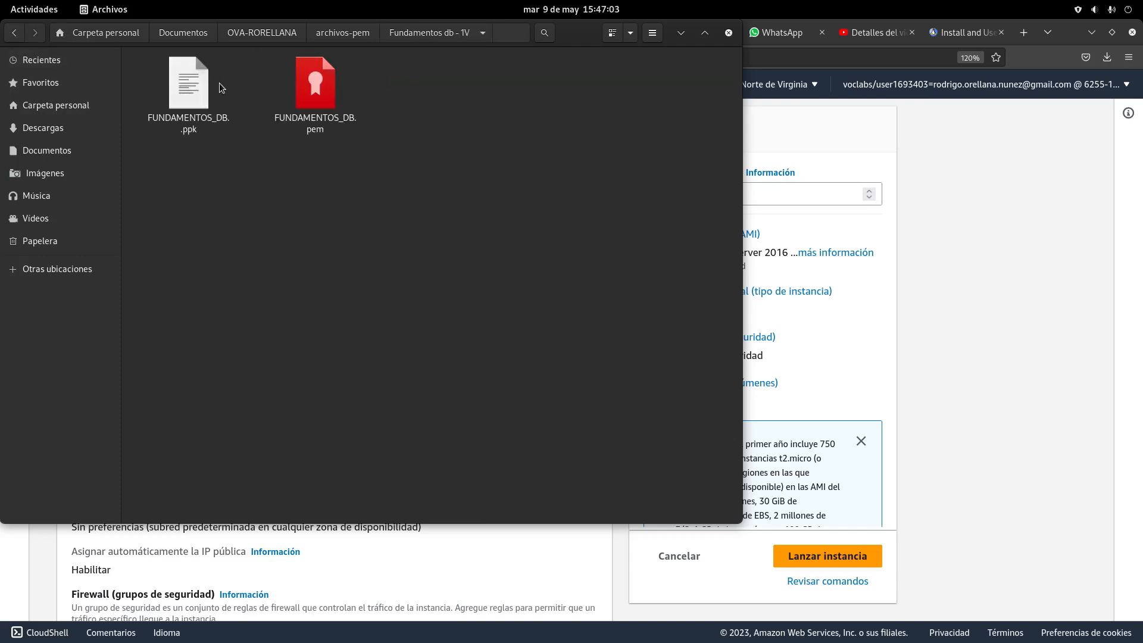
left_click(14, 32)
left_click(464, 84)
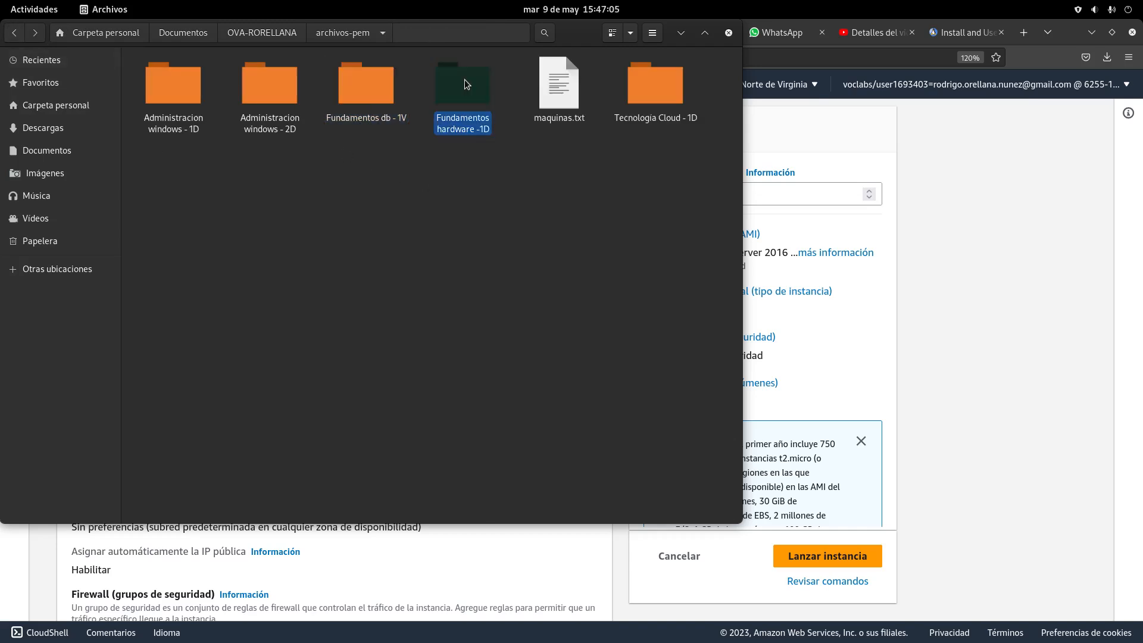
double_click(465, 84)
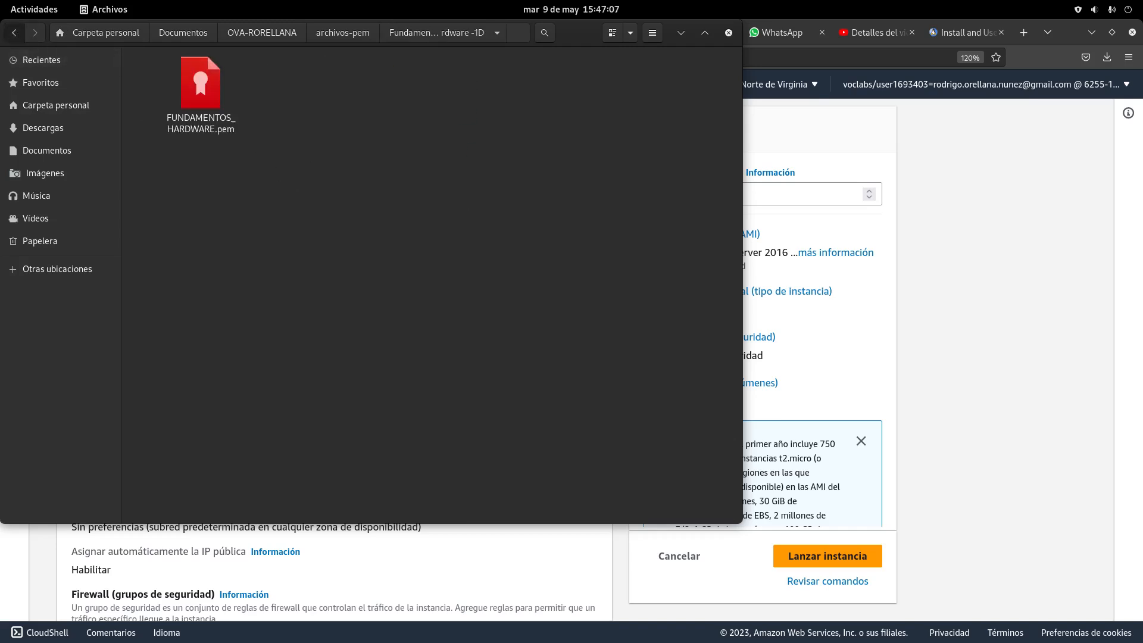
left_click(14, 33)
left_click_drag(582, 34, 596, 424)
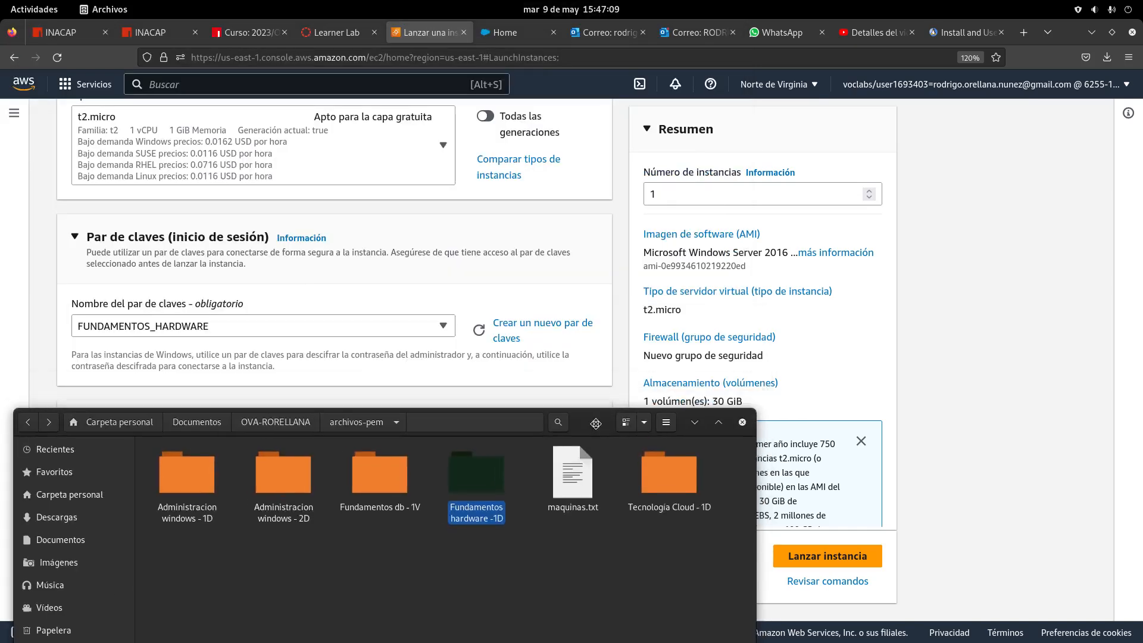
Bring the launch form forward and scroll to the network settings with the RDP-from-anywhere rule
left_click(1038, 315)
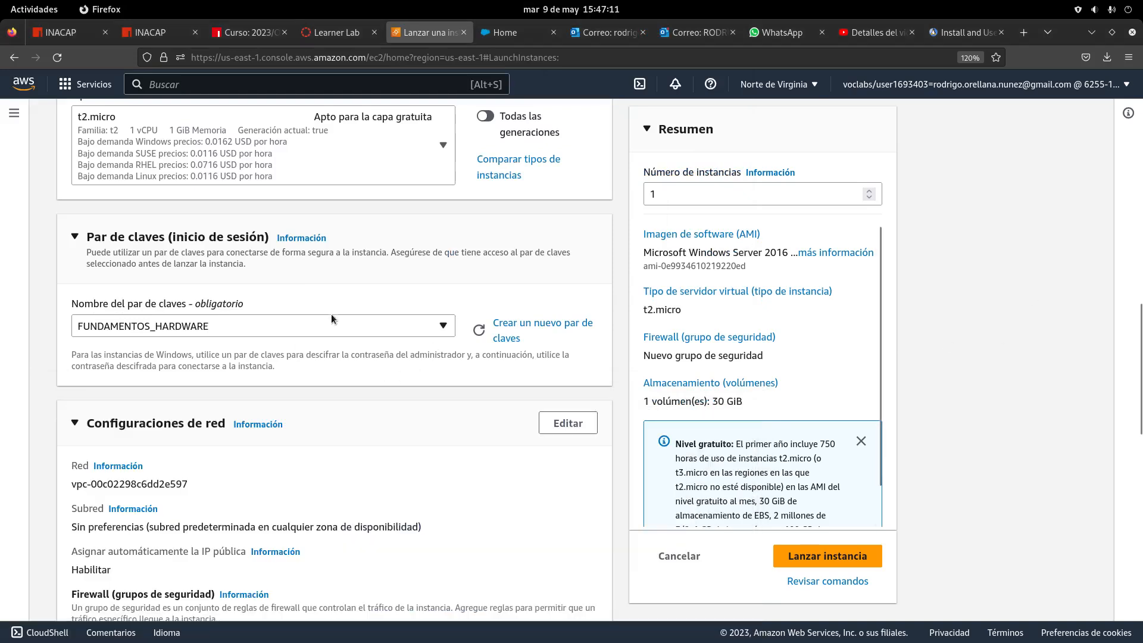
scroll(319, 357, "down", 3)
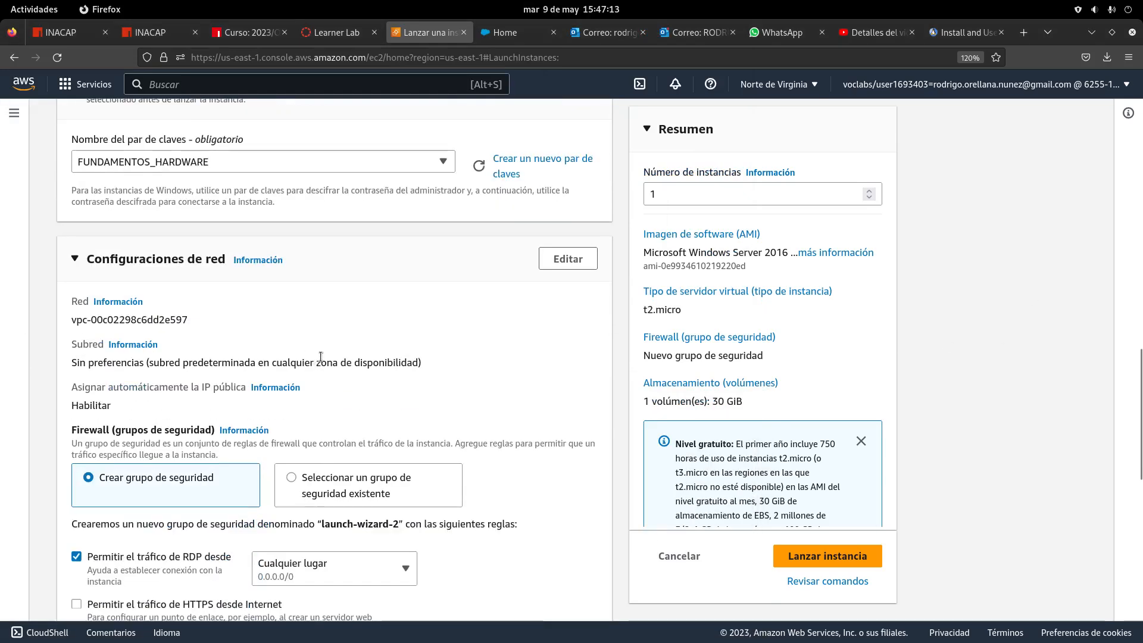
scroll(324, 351, "up", 6)
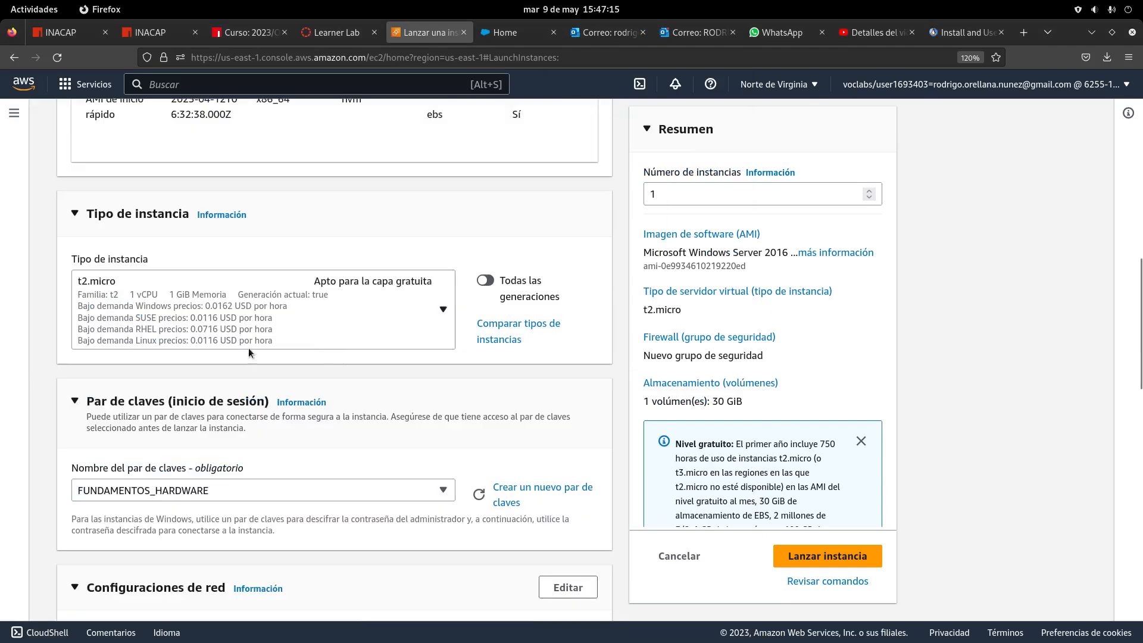
scroll(238, 424, "down", 3)
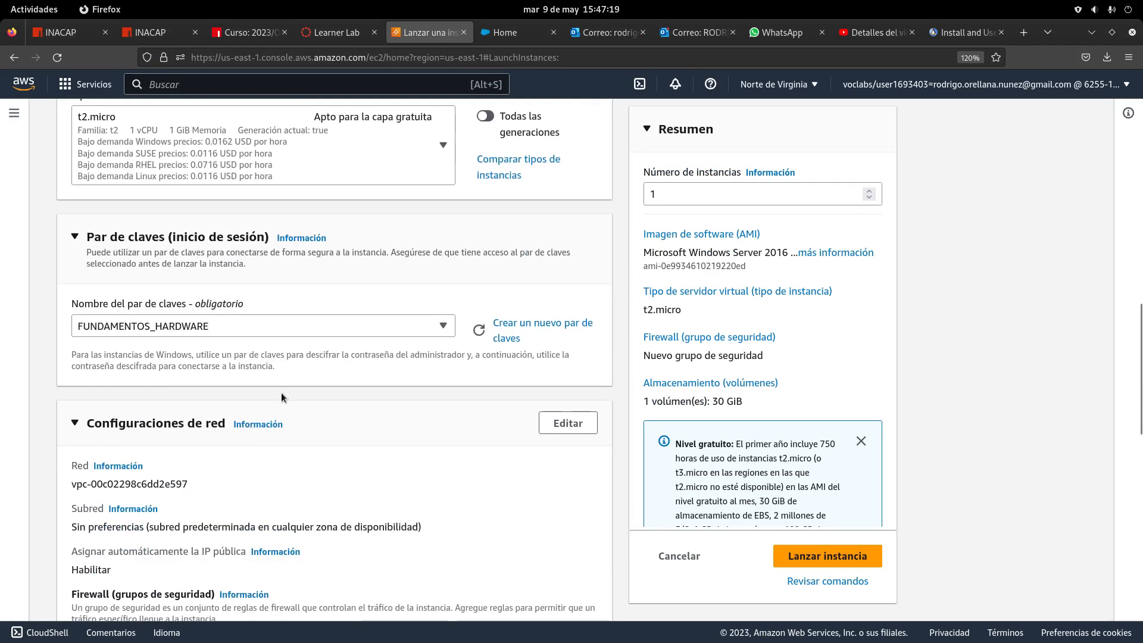
scroll(320, 409, "down", 3)
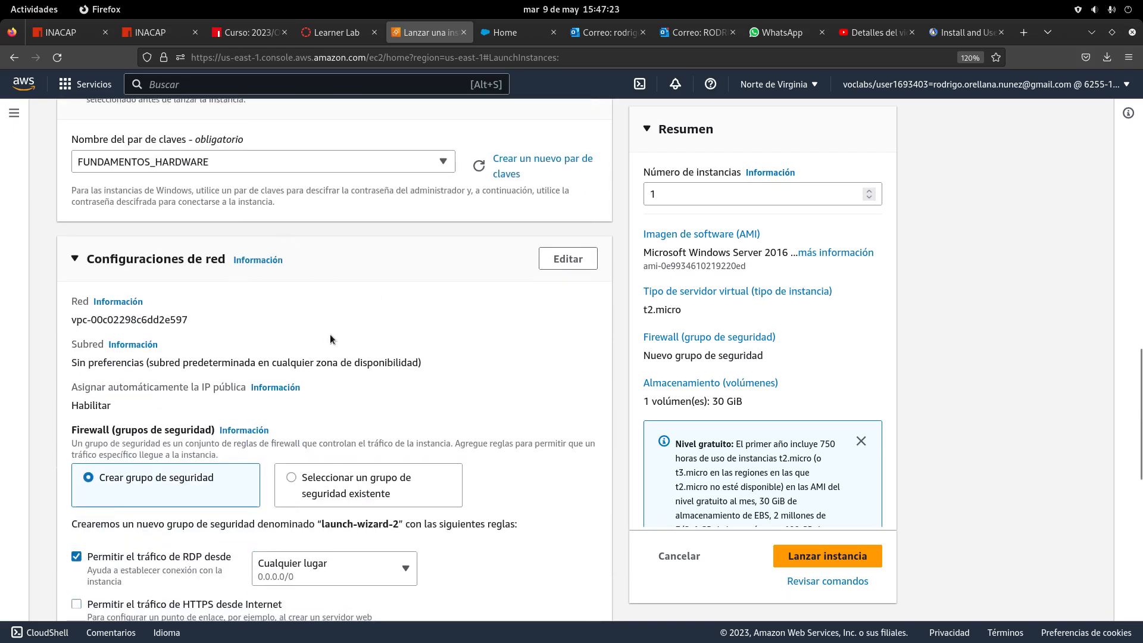
scroll(373, 394, "down", 2)
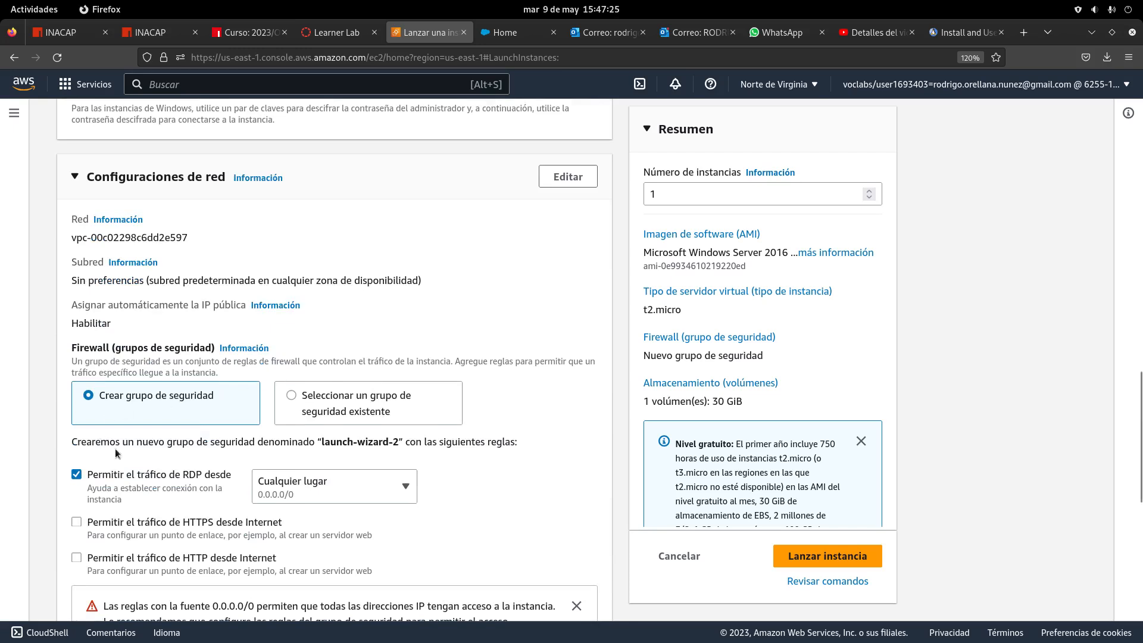
Uncheck 'Permitir el tráfico de RDP desde' so launch-wizard-2 has no traffic rules selected
left_click(76, 476)
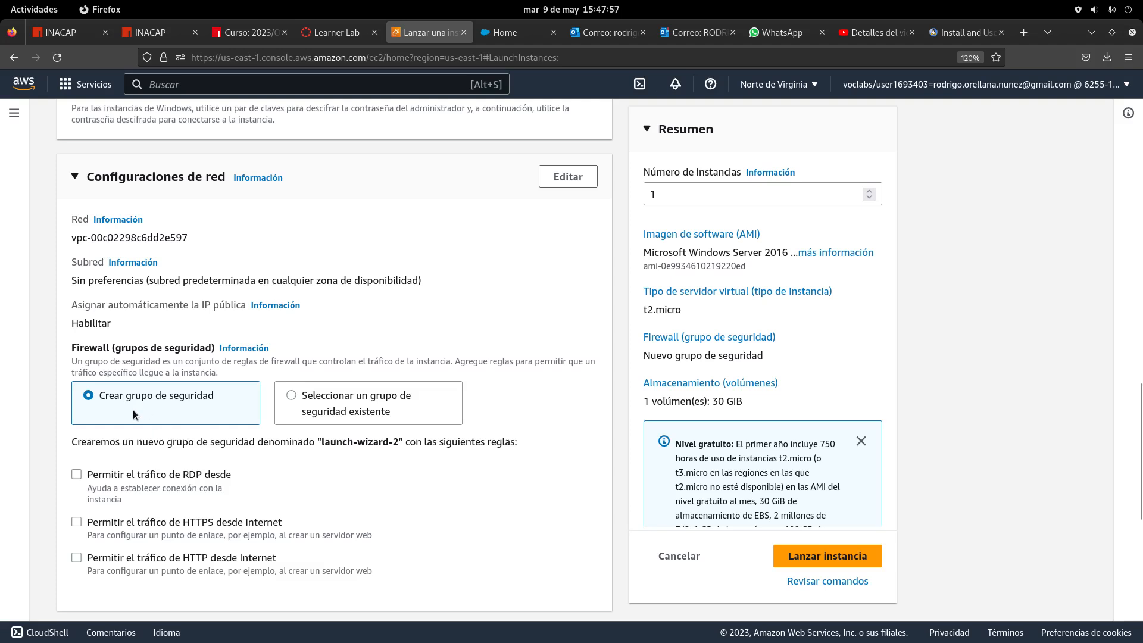
scroll(161, 463, "down", 5)
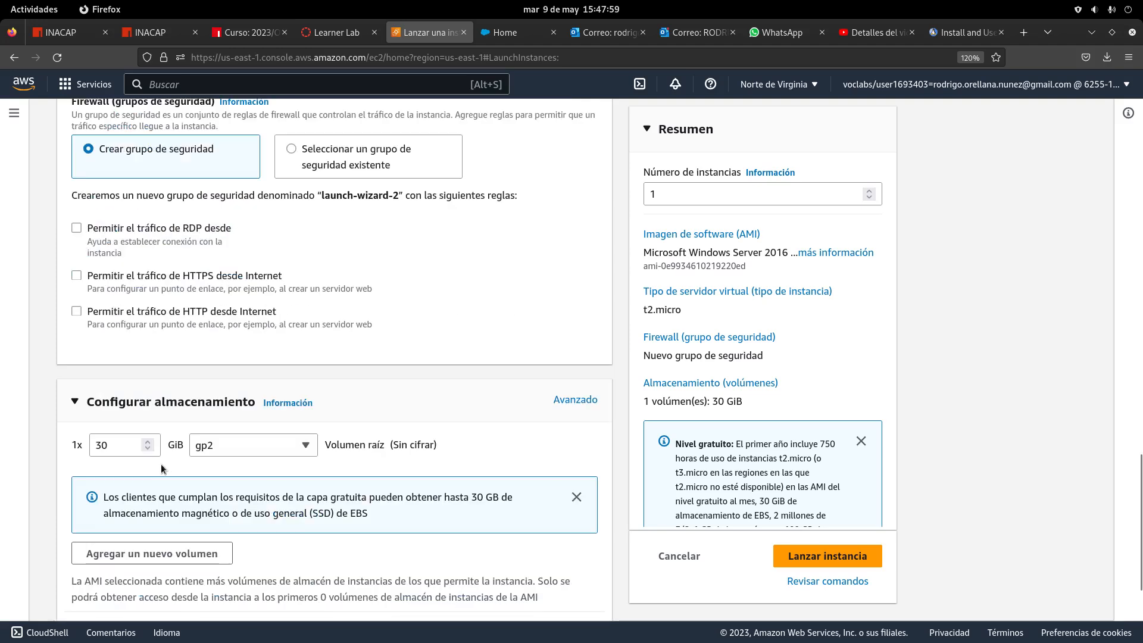
scroll(94, 255, "up", 2)
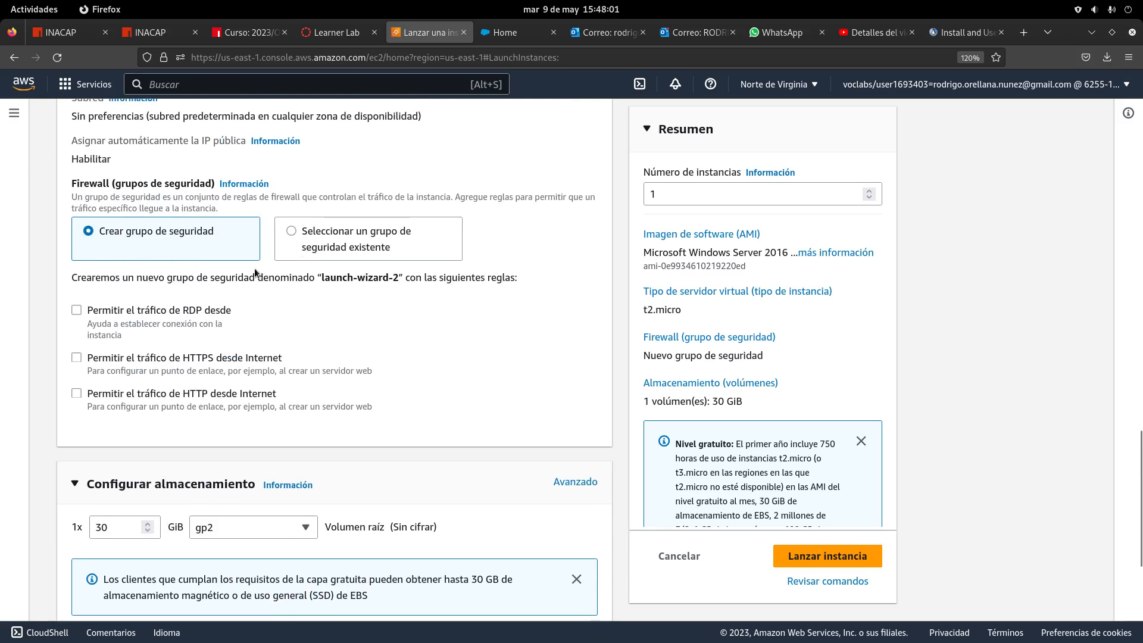
left_click(76, 310)
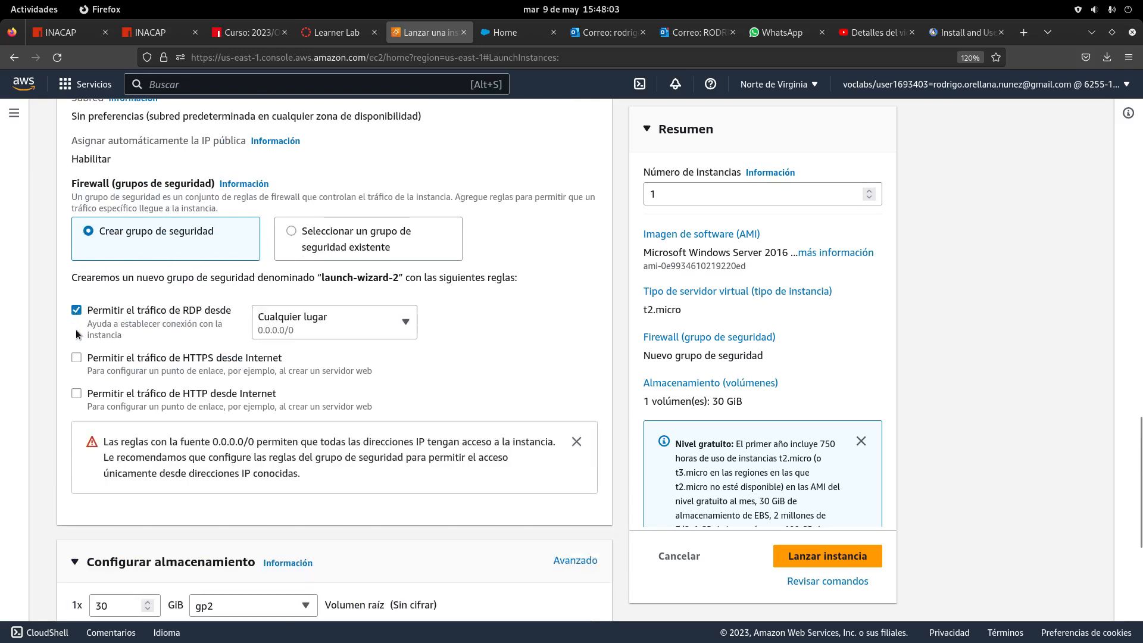
left_click(77, 310)
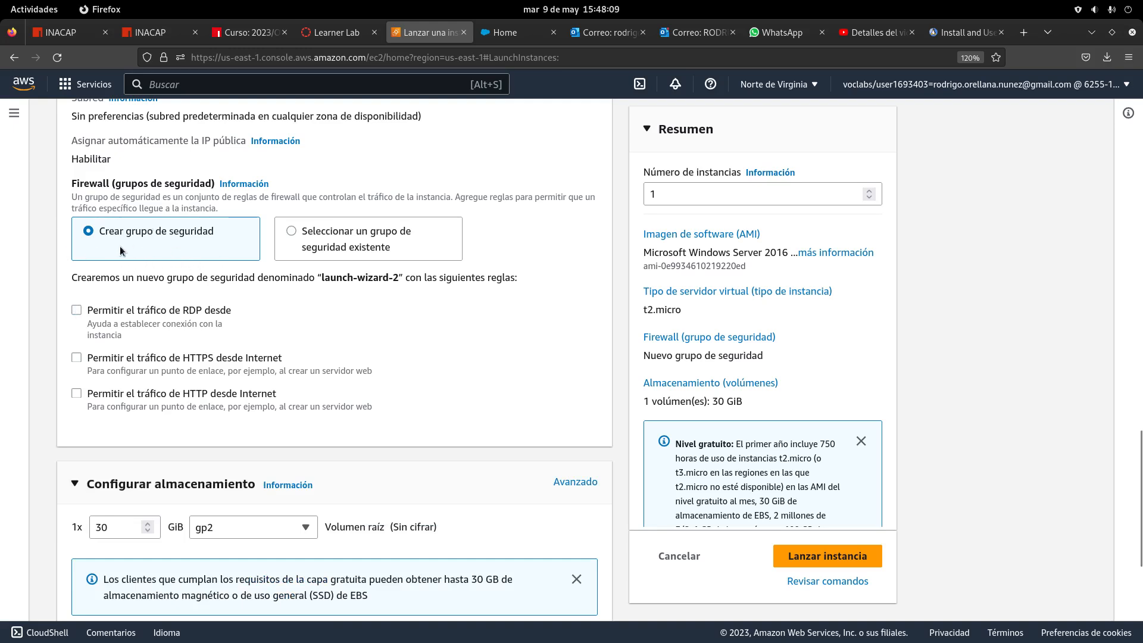
left_click(76, 310)
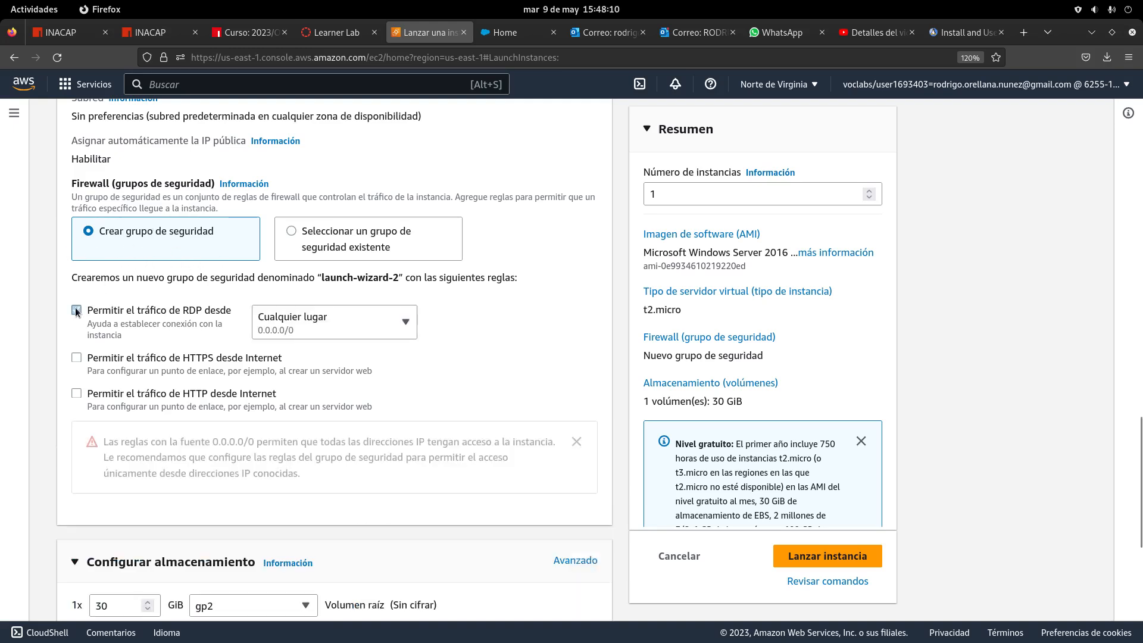
left_click(78, 358)
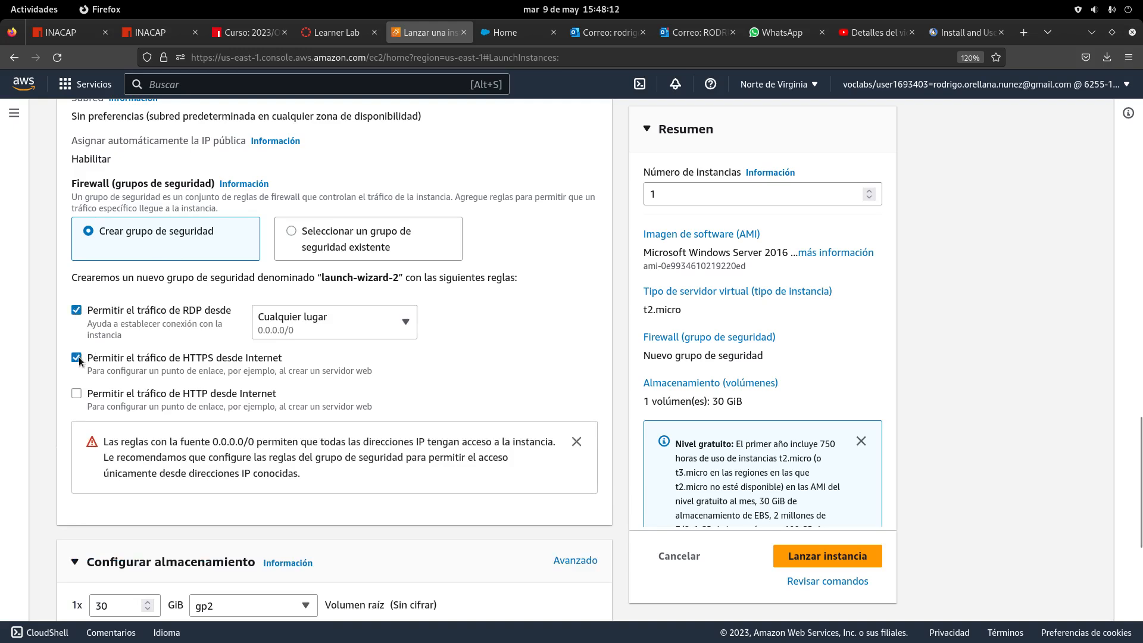
left_click(76, 393)
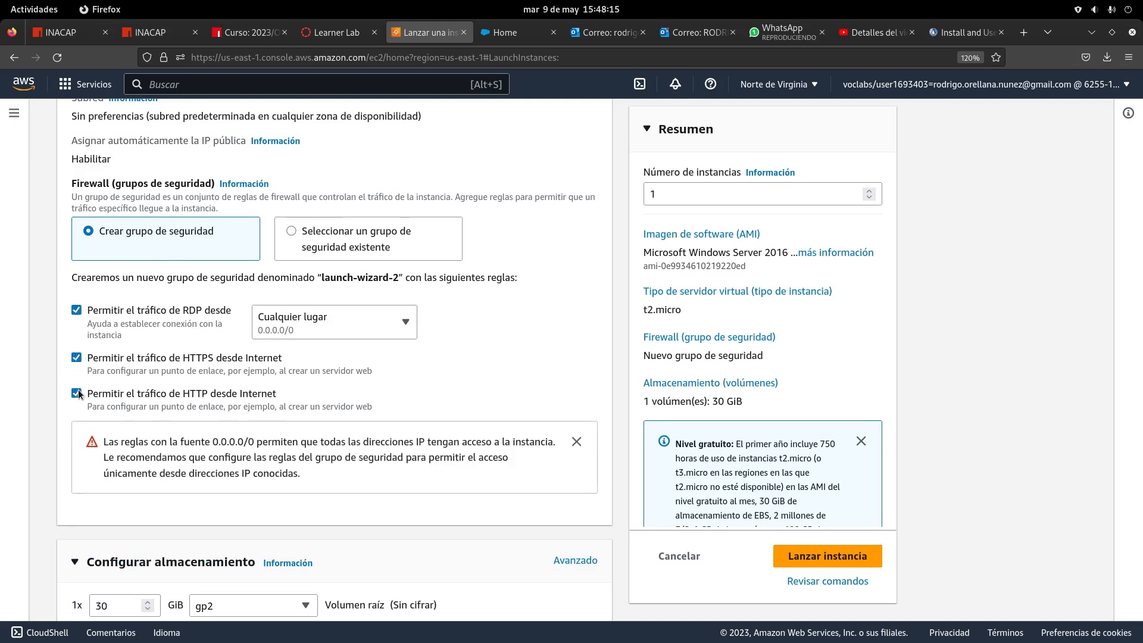
left_click(382, 324)
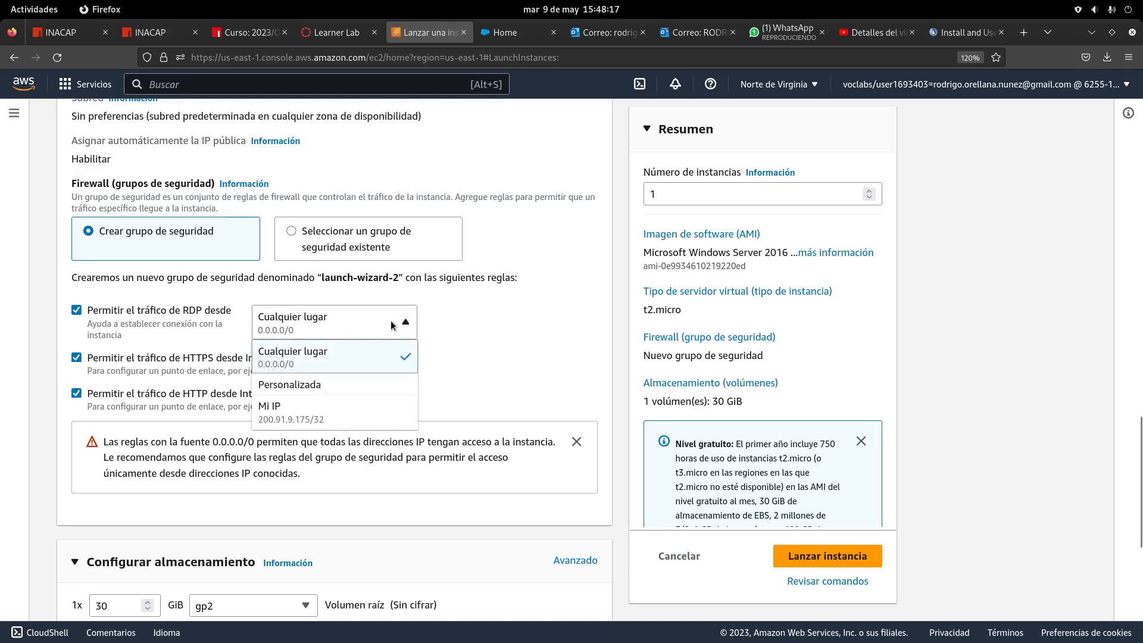
left_click(327, 362)
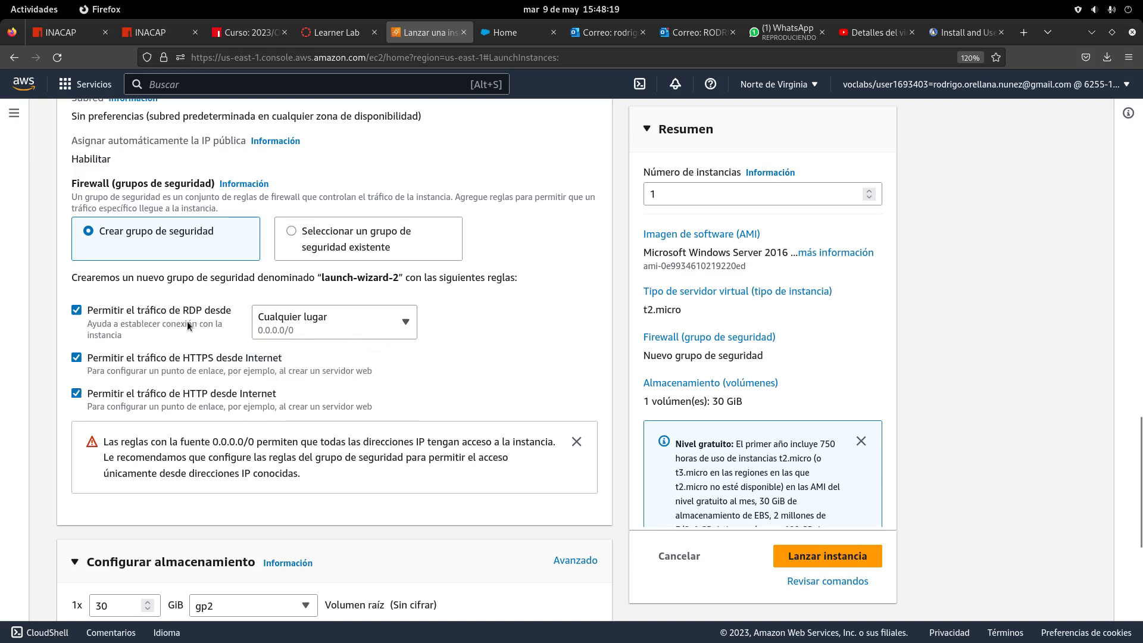
left_click(331, 332)
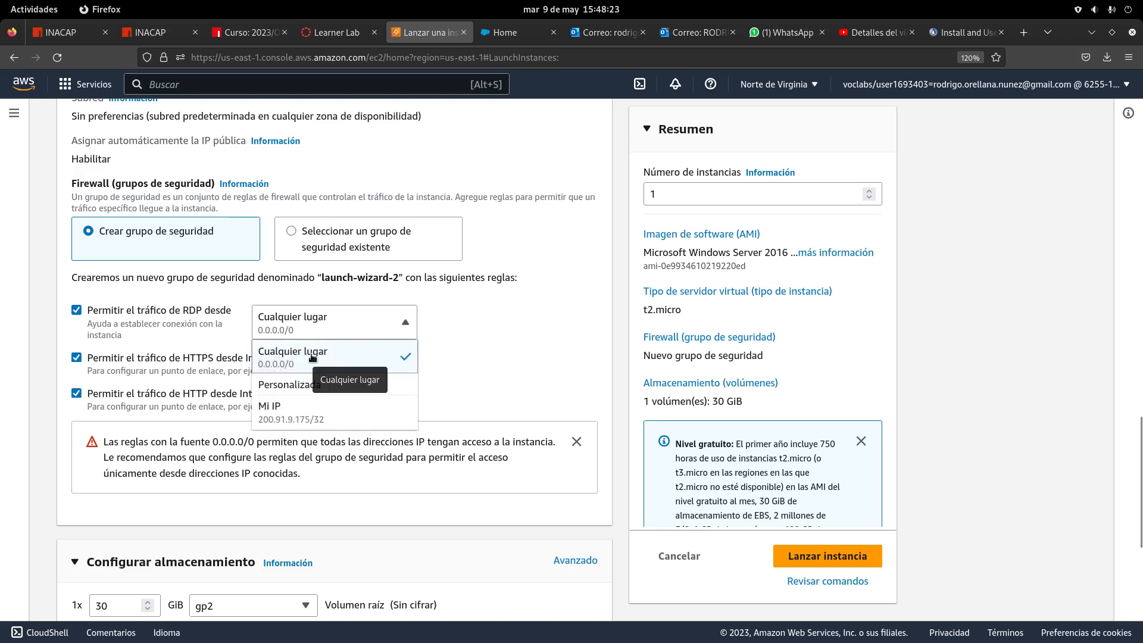
left_click(463, 325)
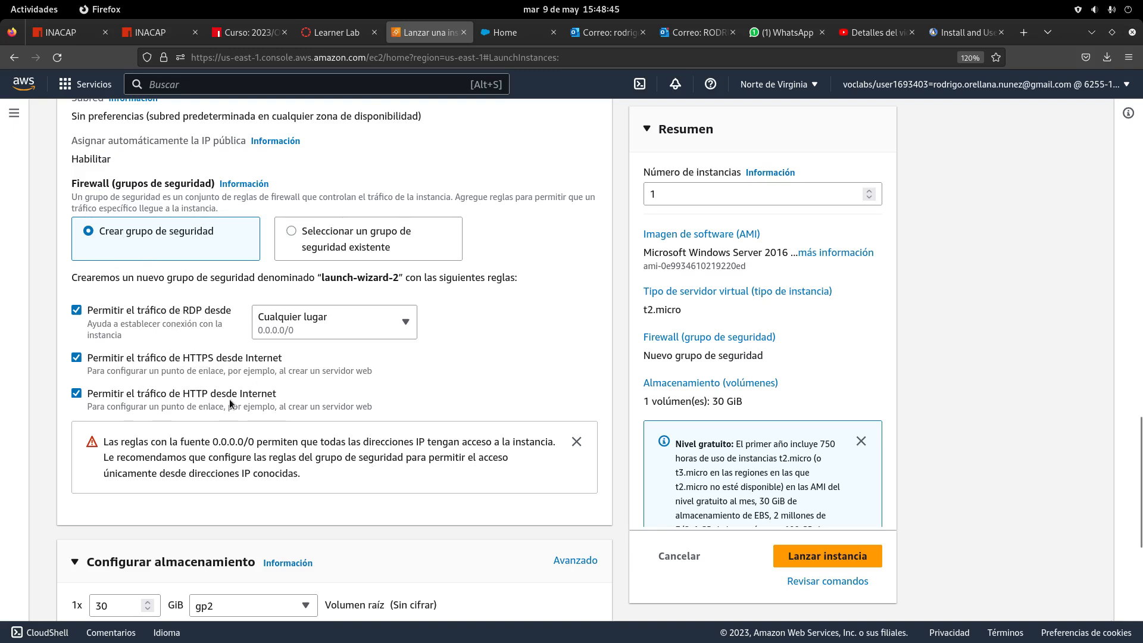
left_click(303, 330)
Review the RDP source options, leaving the source set to anywhere
left_click(392, 341)
scroll(405, 360, "up", 5)
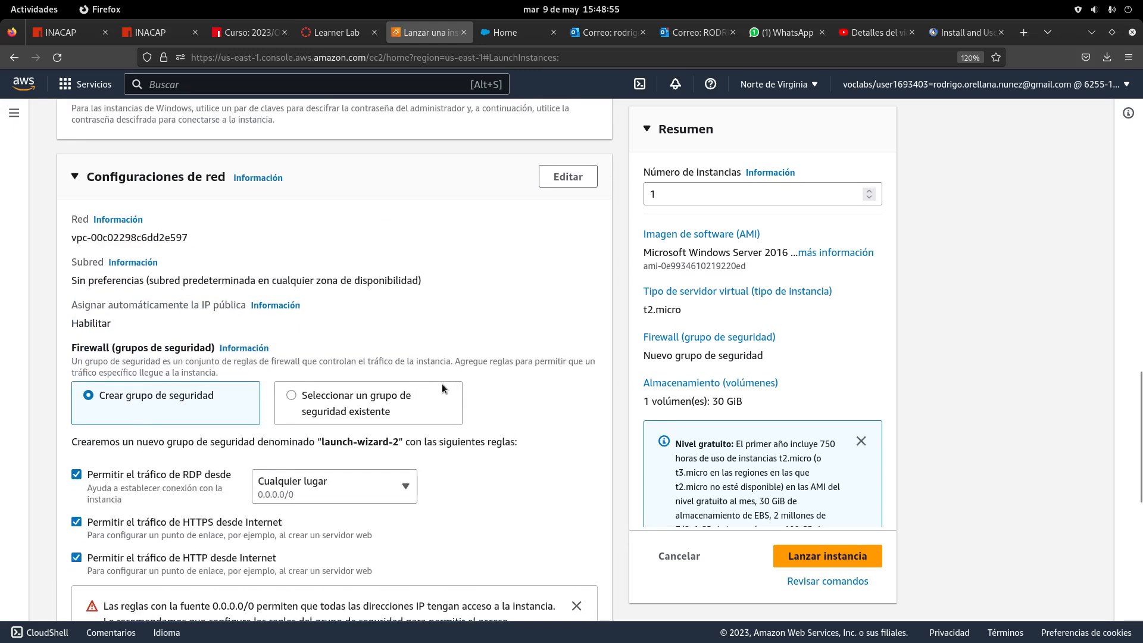
scroll(442, 387, "down", 4)
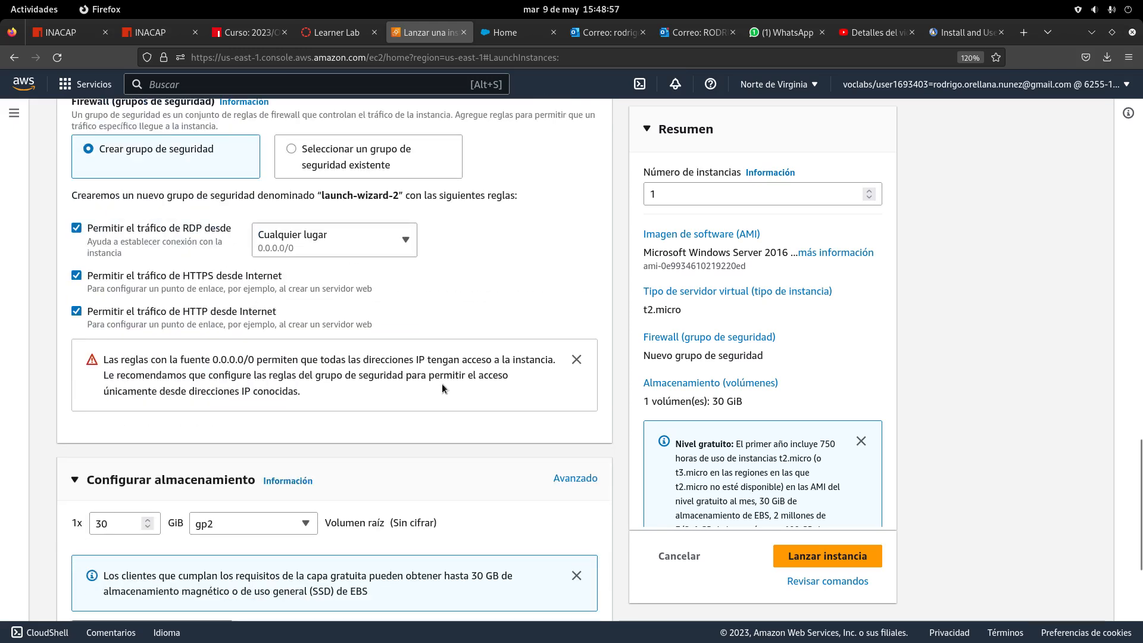
scroll(442, 384, "up", 4)
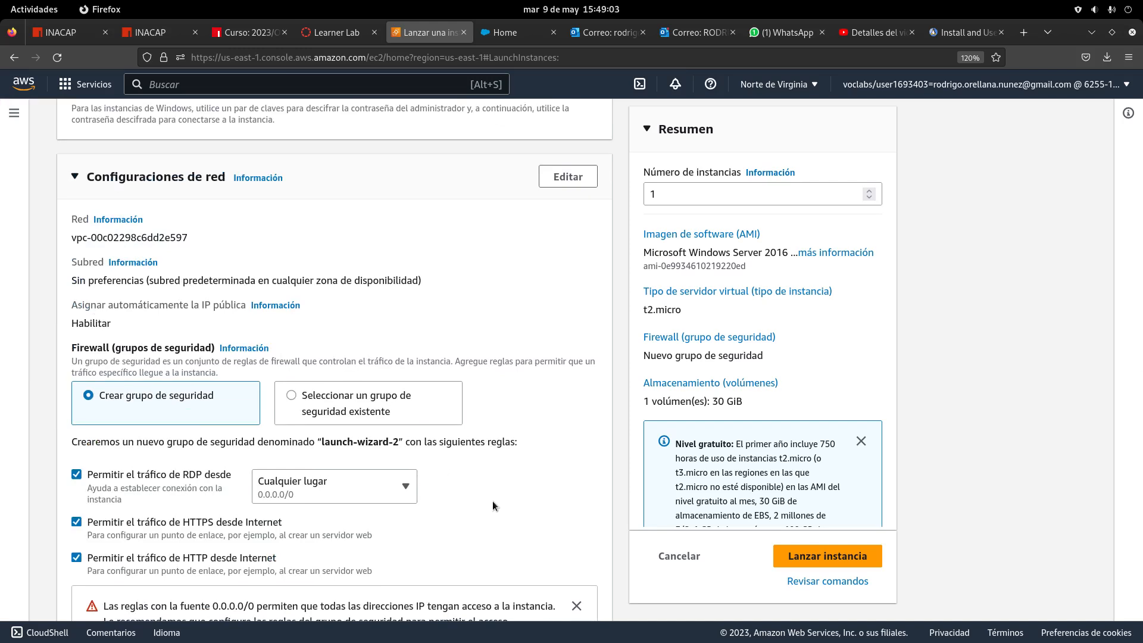
Compare the existing-group option, then keep Crear grupo de seguridad with the launch-wizard-2 name
left_click(370, 412)
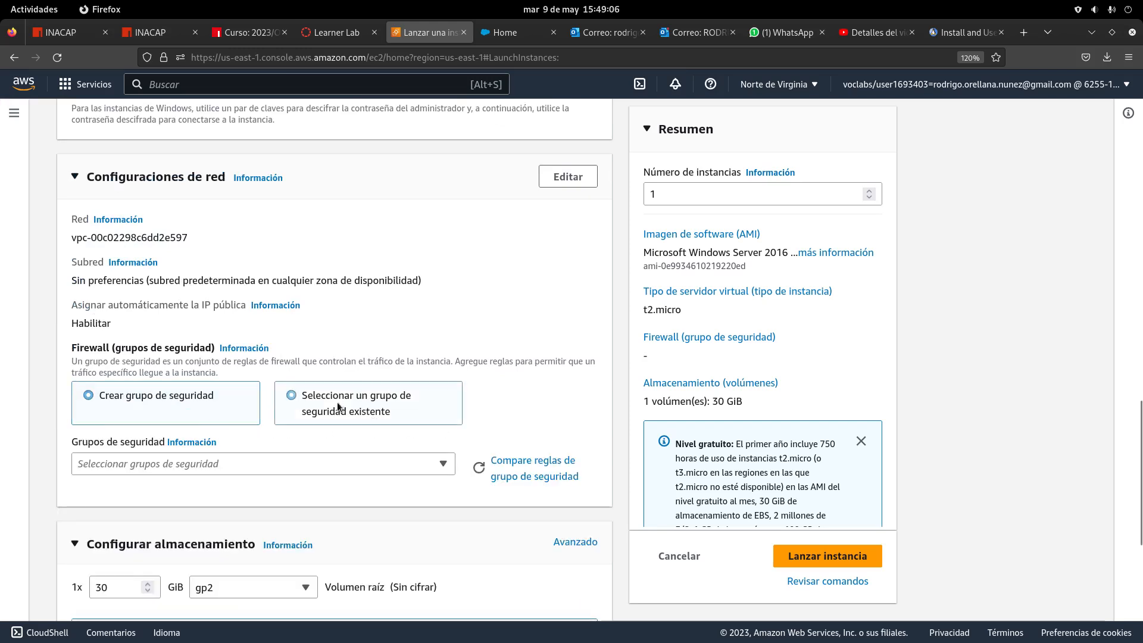
left_click(183, 401)
scroll(349, 483, "down", 3)
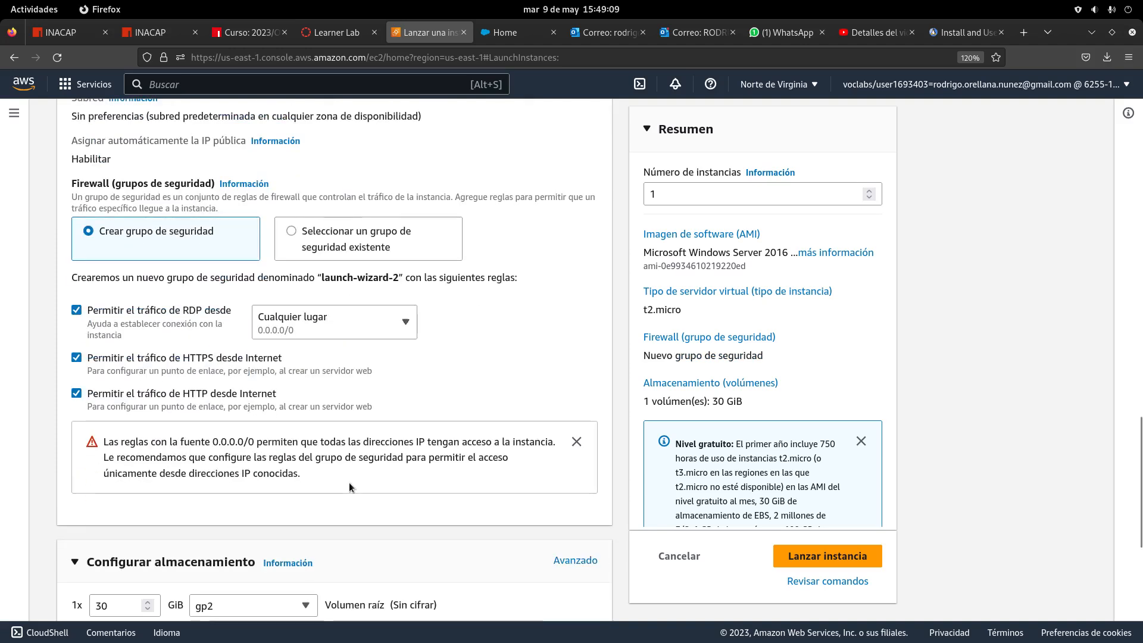
scroll(349, 482, "up", 2)
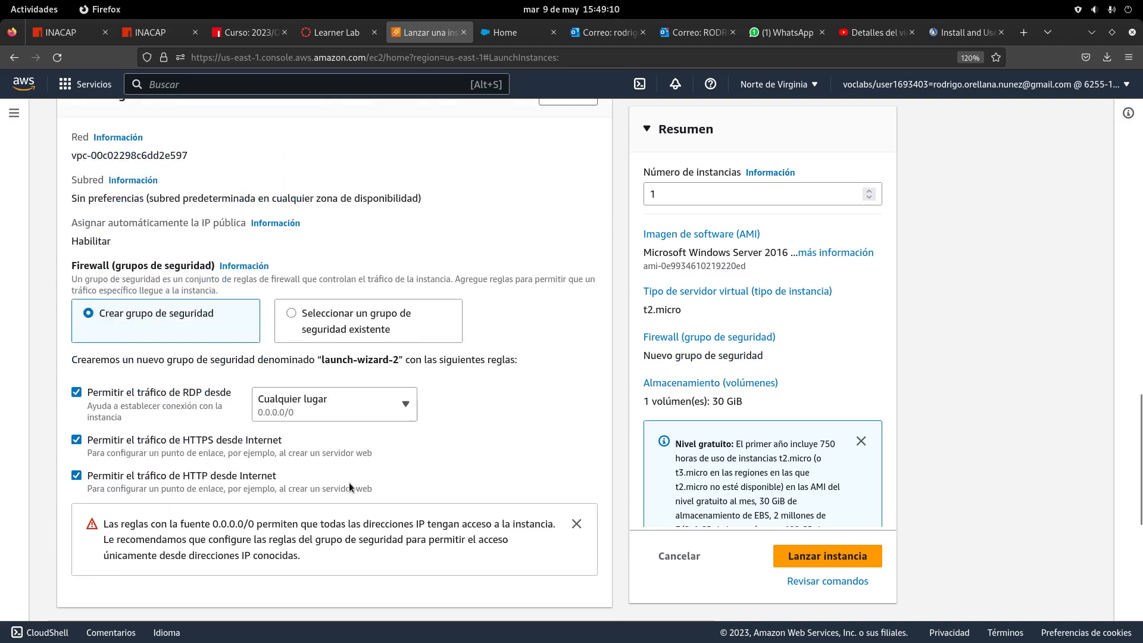
left_click(344, 329)
scroll(155, 362, "up", 1)
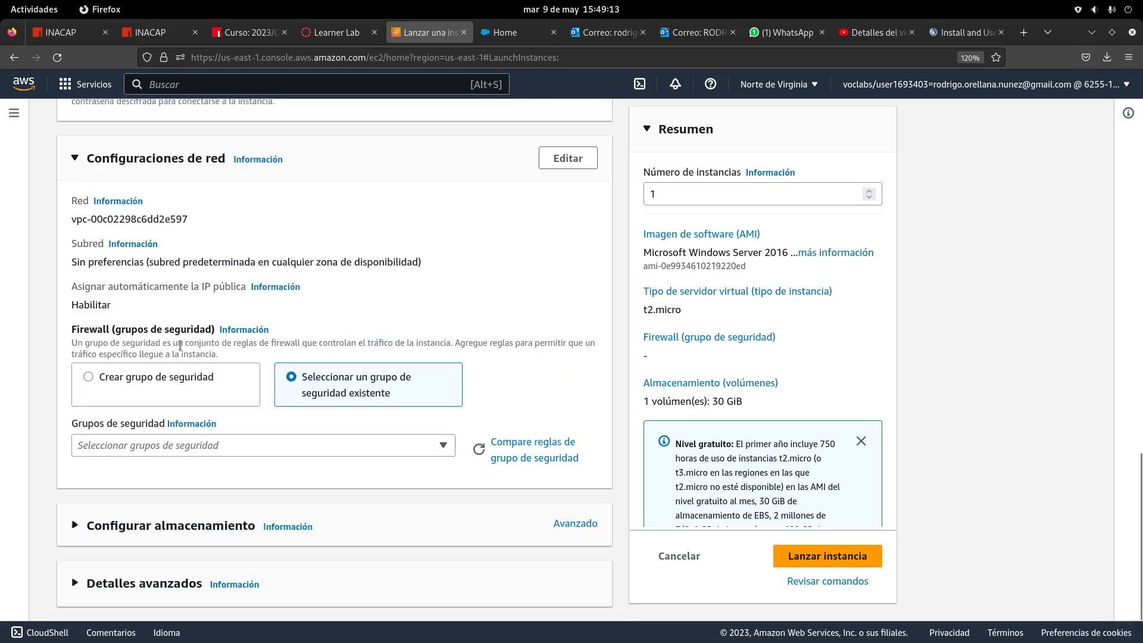
left_click(148, 366)
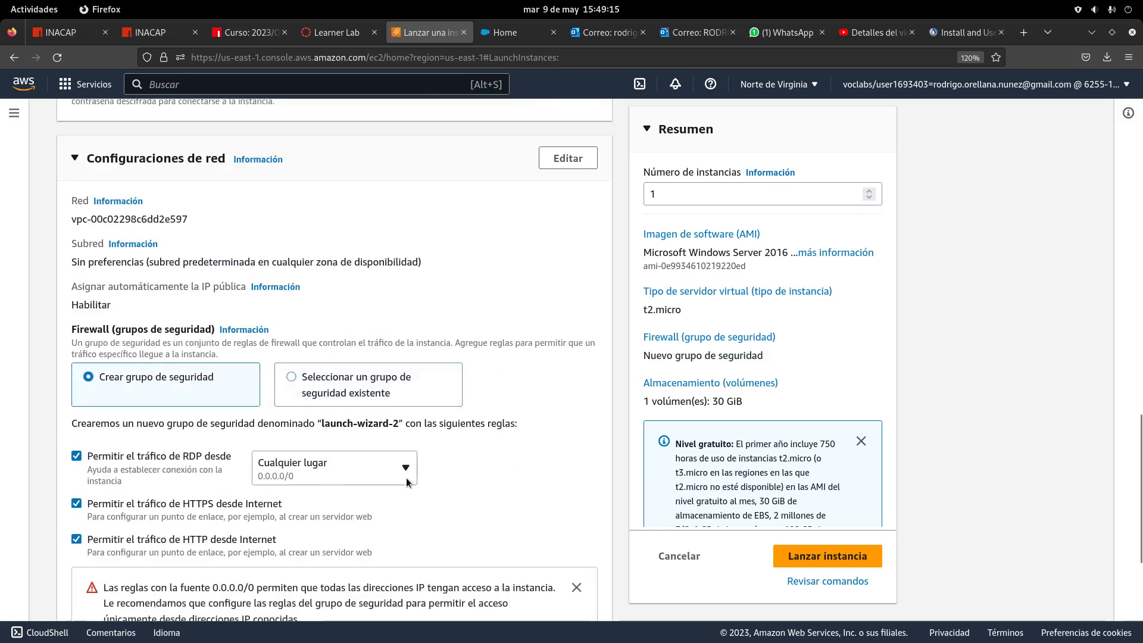
left_click_drag(399, 424, 316, 423)
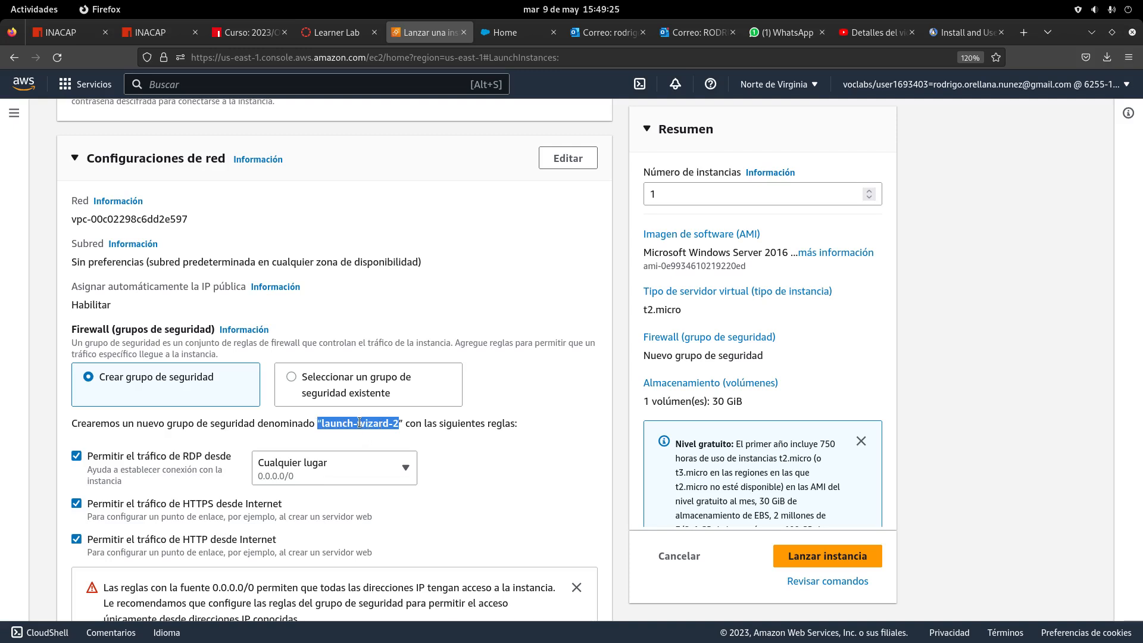
Expand Configurar almacenamiento to show the 30 GiB gp2 root volume
scroll(359, 423, "down", 3)
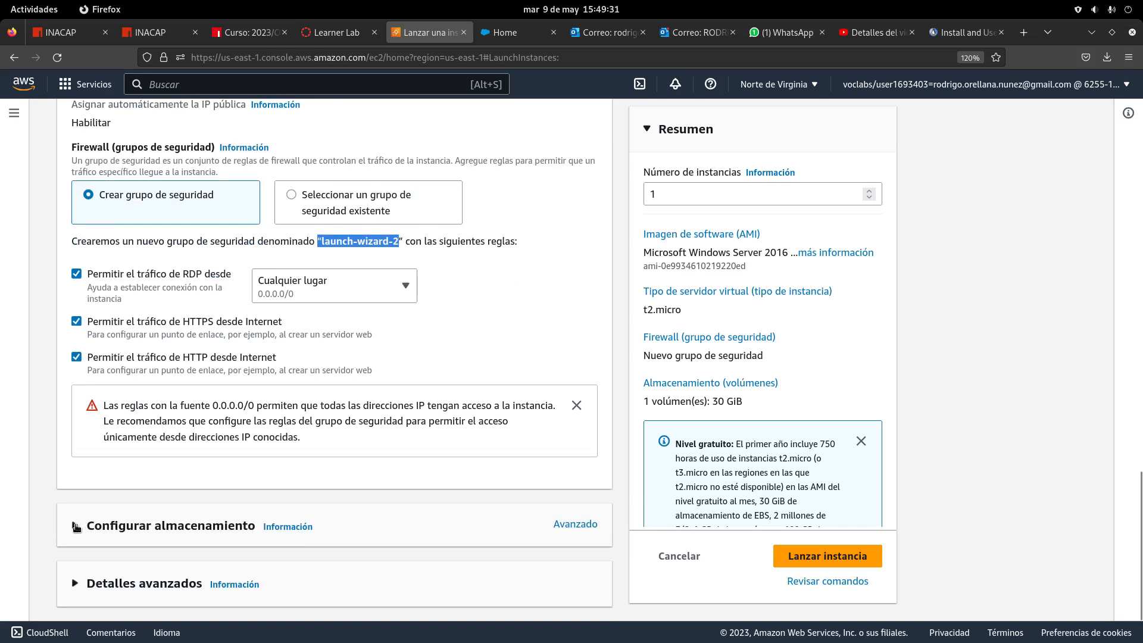
left_click(76, 527)
scroll(156, 374, "down", 3)
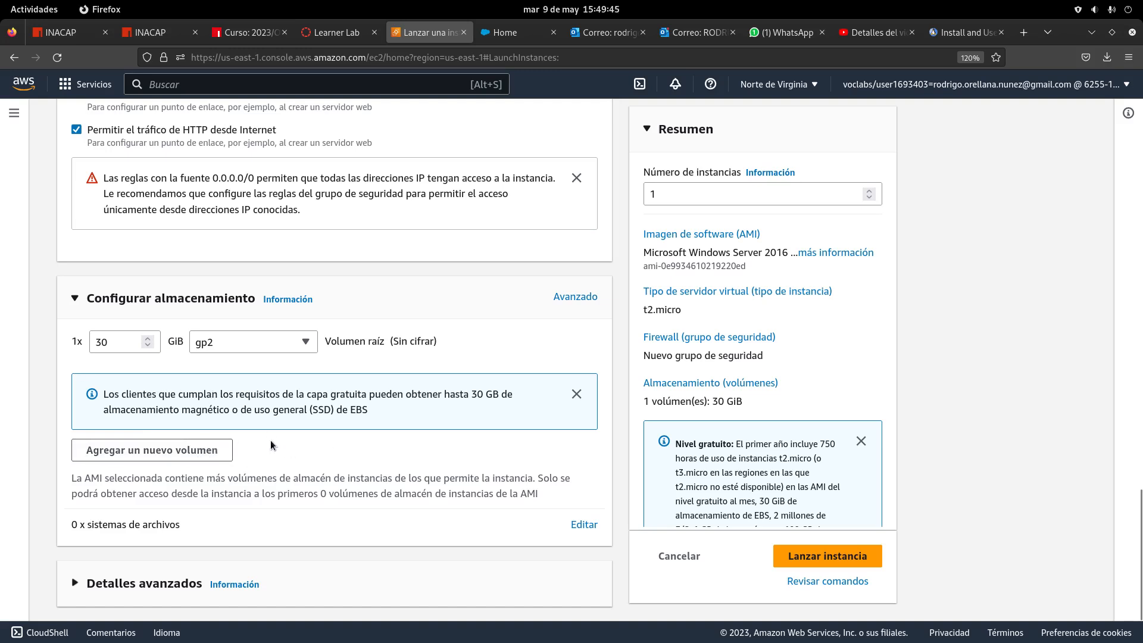
scroll(270, 443, "up", 15)
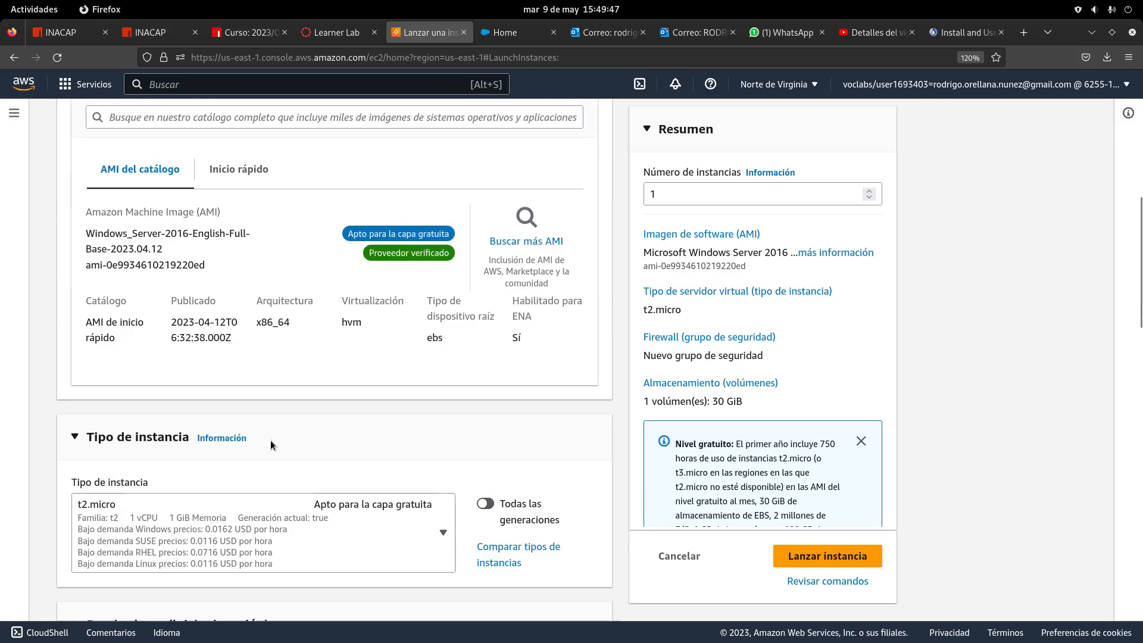
scroll(265, 374, "up", 5)
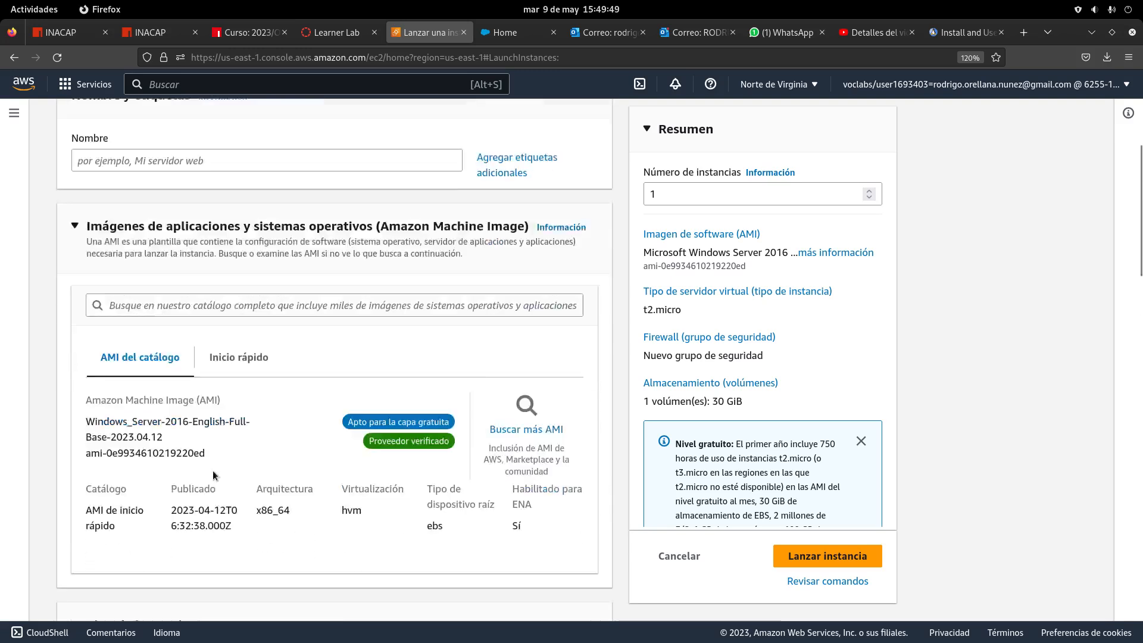
scroll(210, 377, "down", 18)
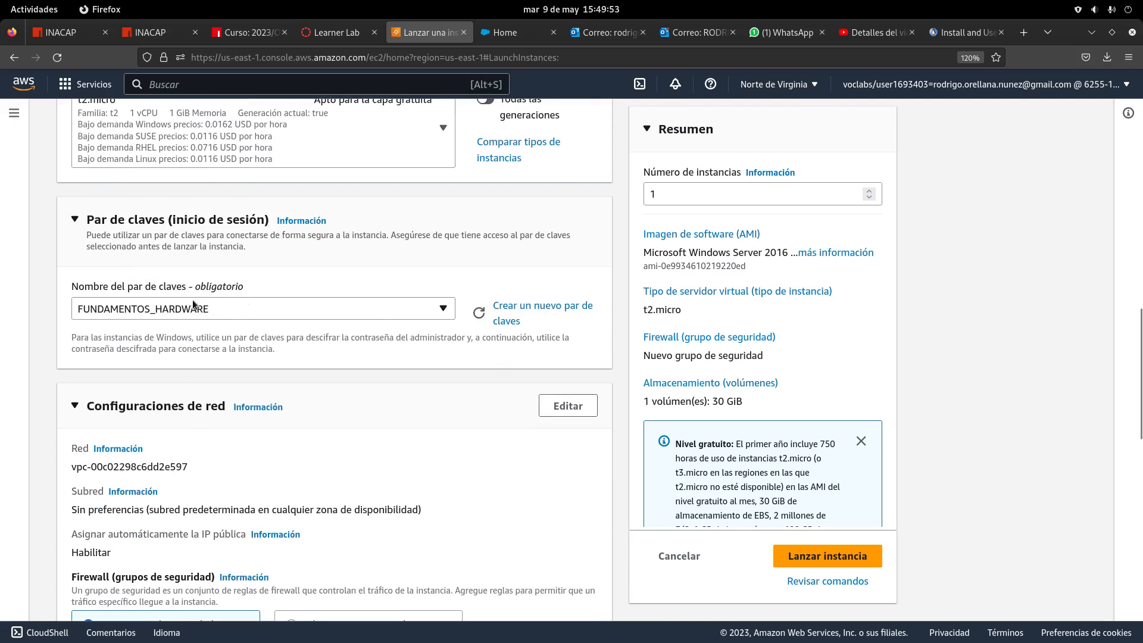
scroll(299, 431, "down", 9)
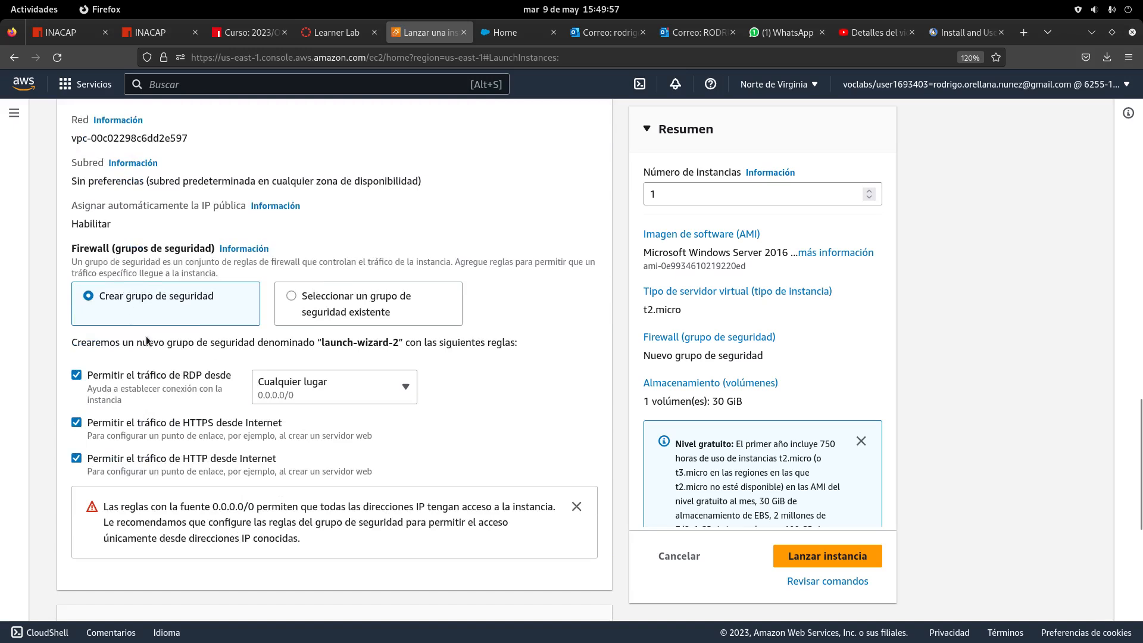
left_click_drag(320, 343, 401, 344)
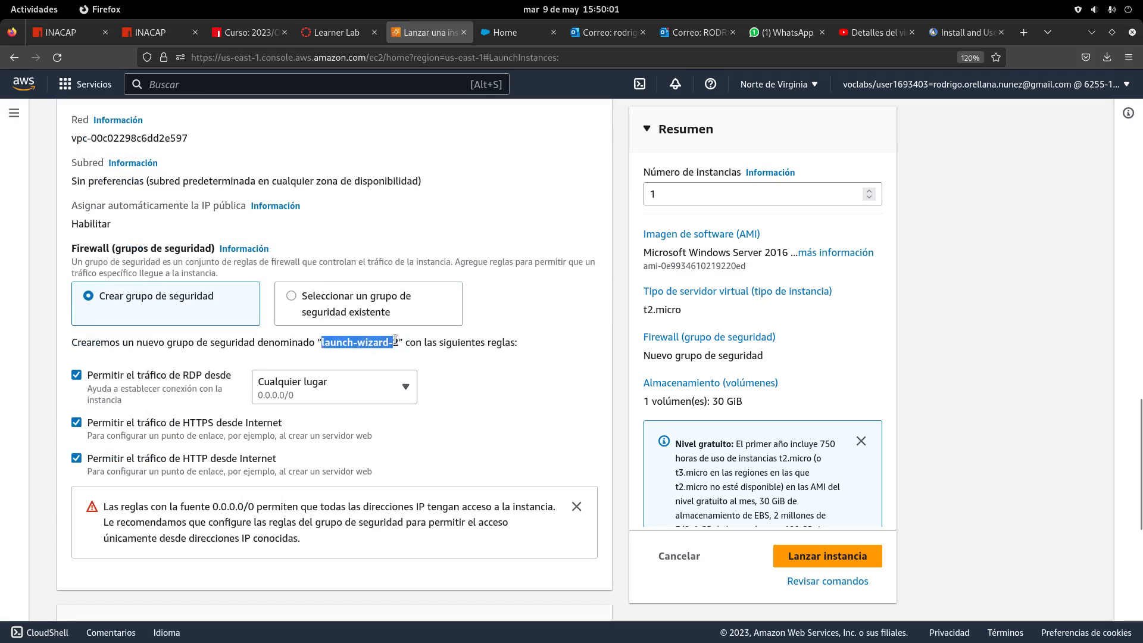
scroll(202, 423, "down", 5)
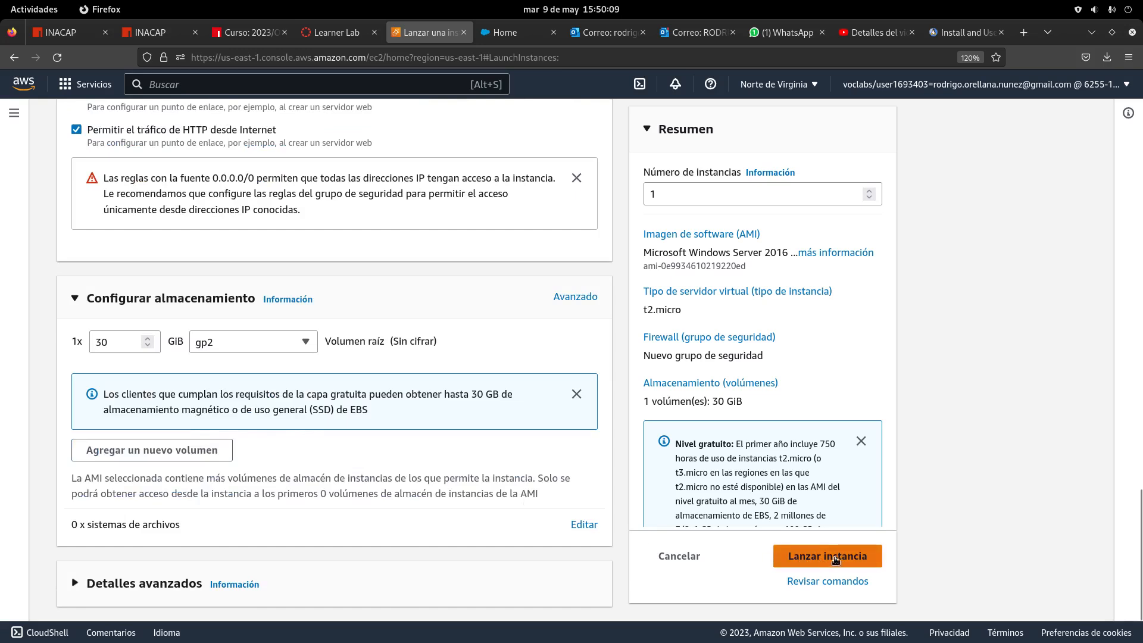
Launch the Windows Server instance, check the launch details, and go to Ver todas las instancias
left_click(836, 560)
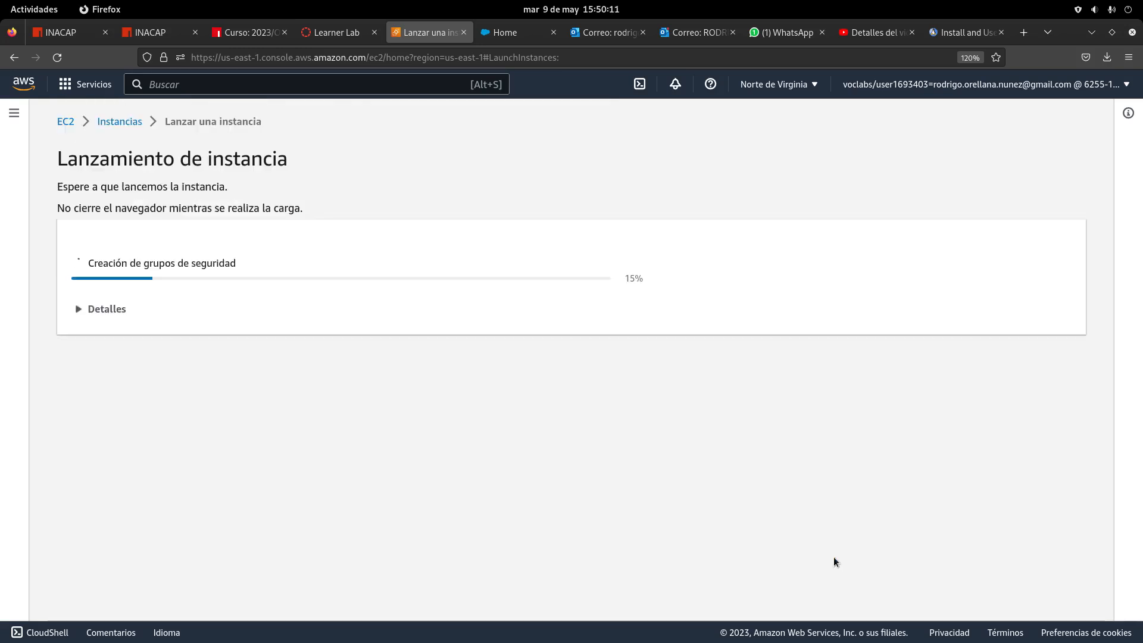
left_click(107, 309)
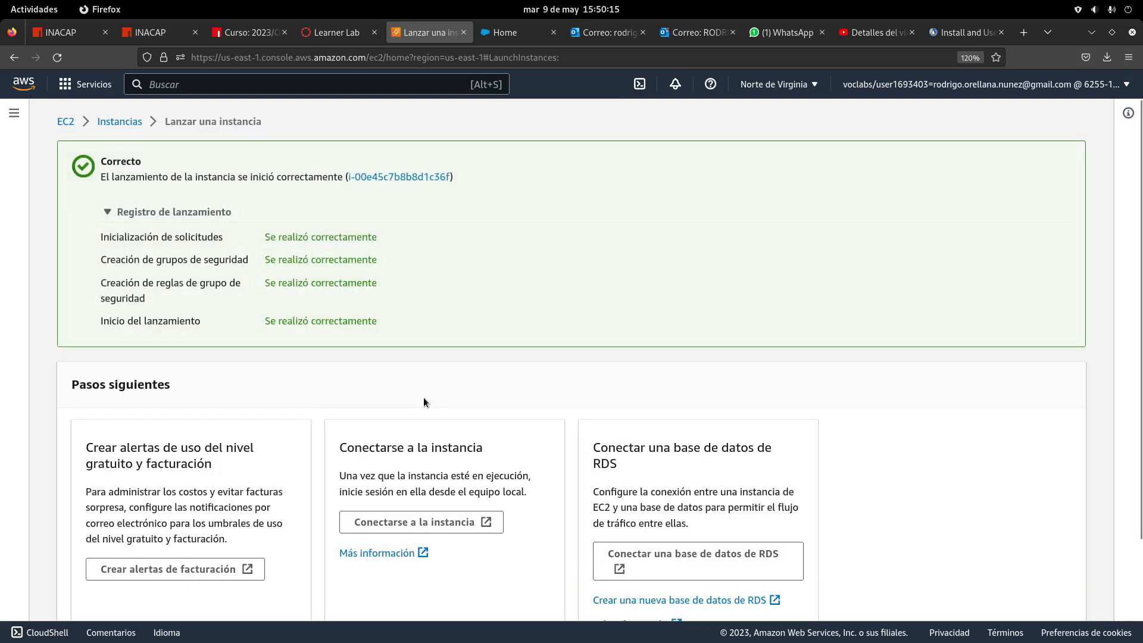
scroll(506, 403, "down", 3)
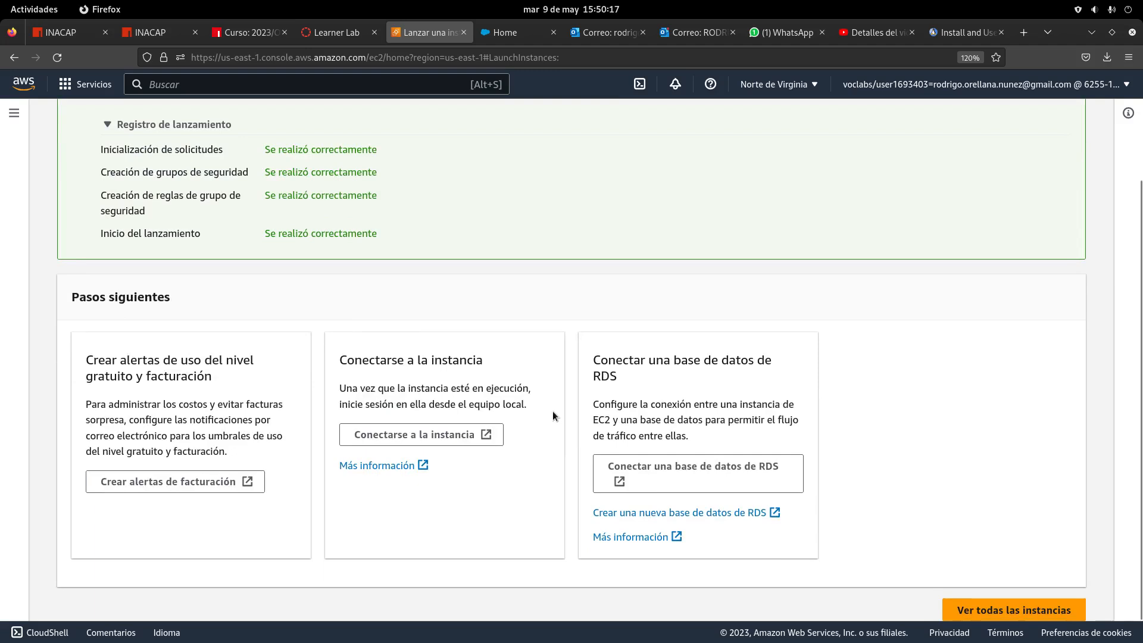
scroll(553, 412, "up", 3)
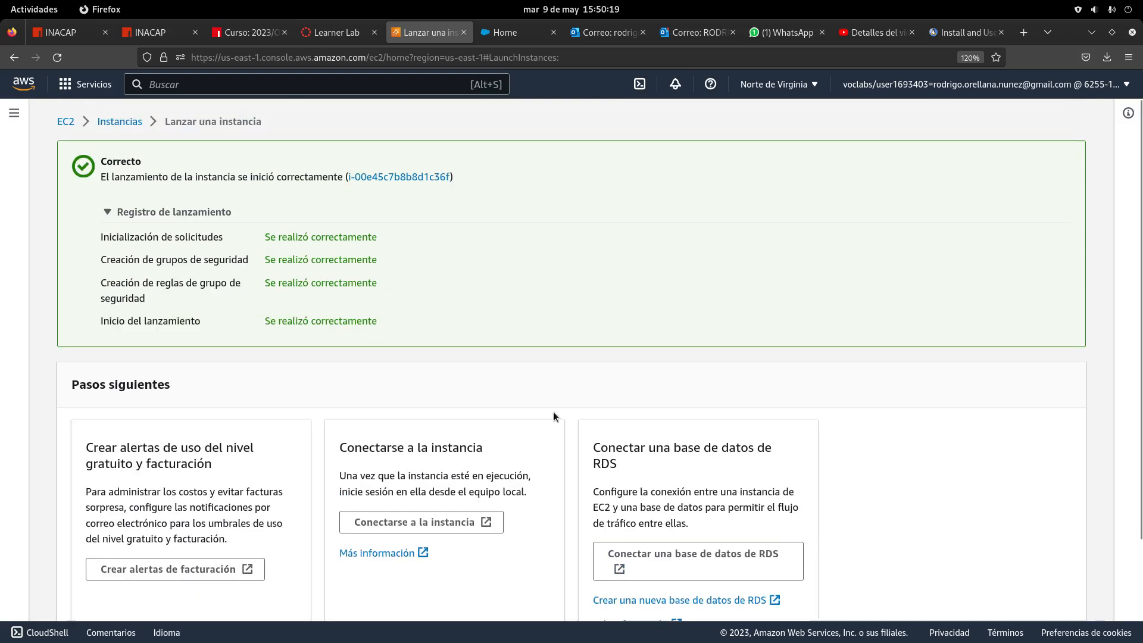
scroll(552, 416, "down", 3)
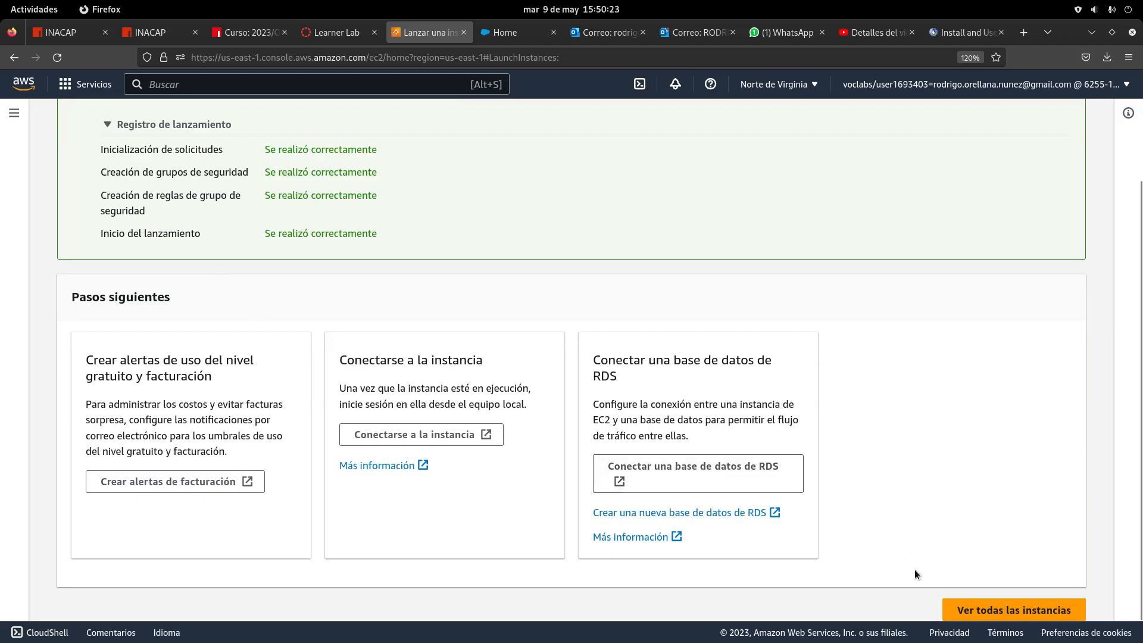
left_click(1006, 613)
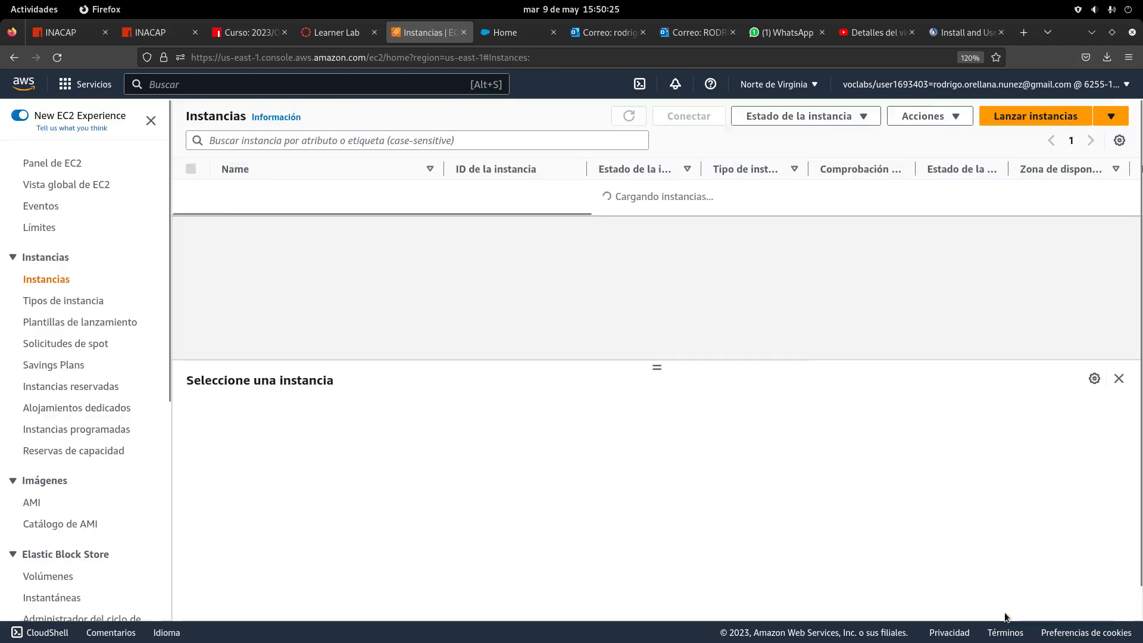
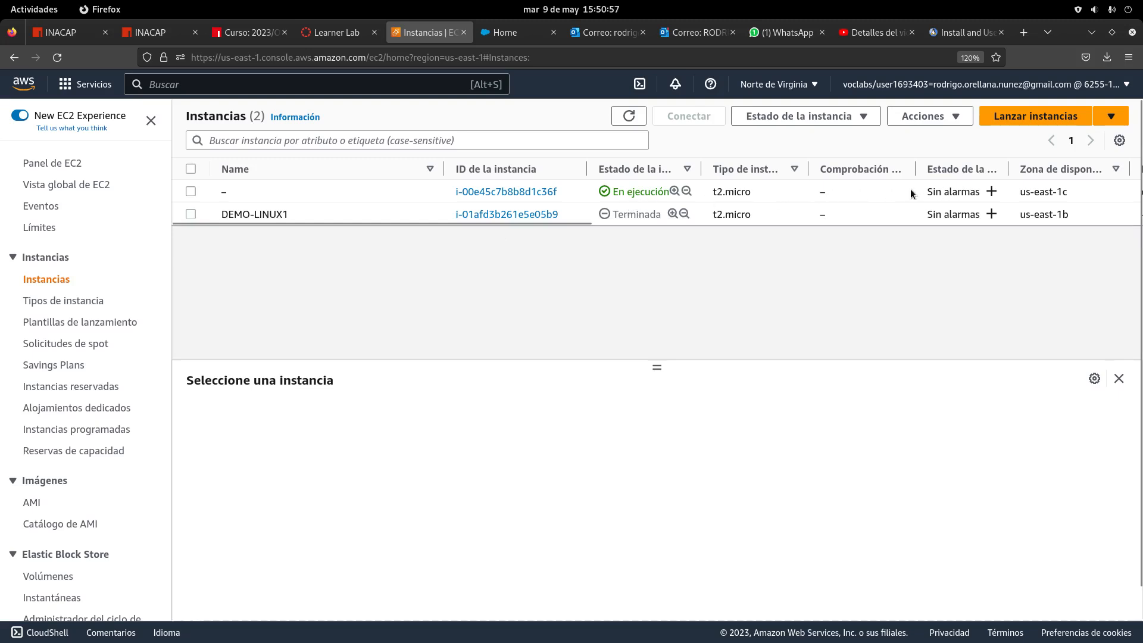
Rename the unnamed running Windows instance to WIN2016-1
left_click(191, 192)
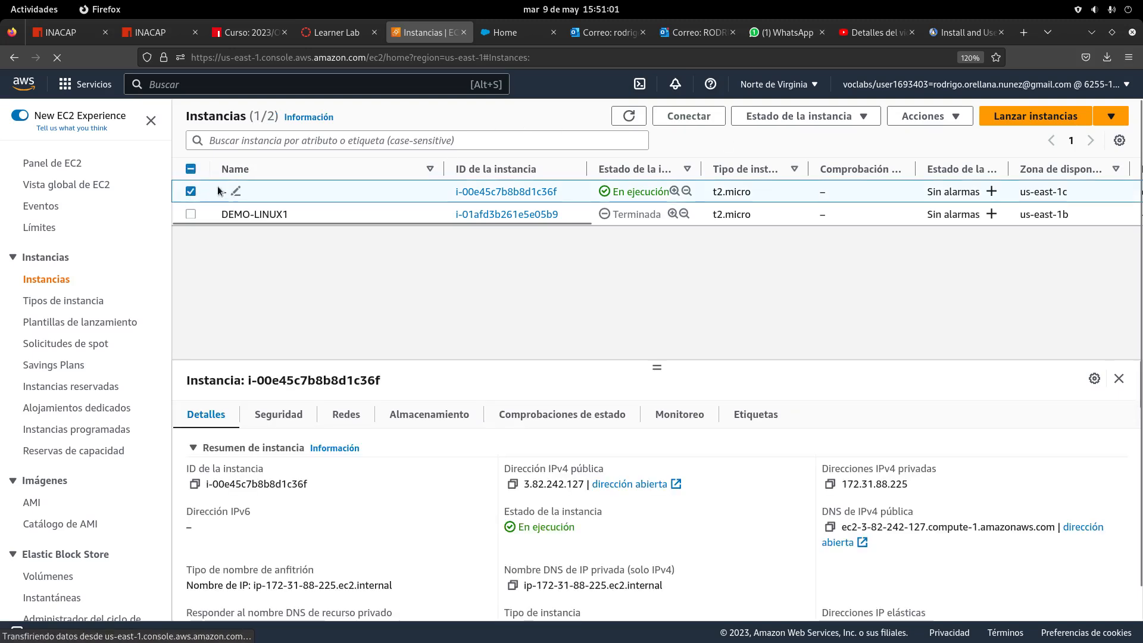
left_click(191, 170)
left_click(191, 170)
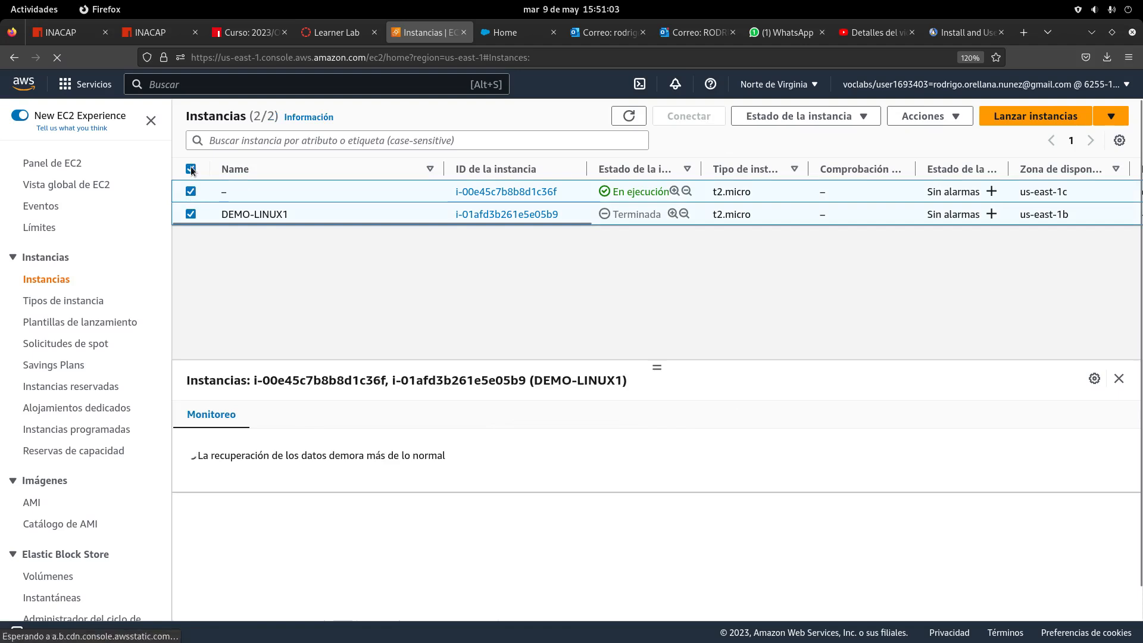
left_click(235, 191)
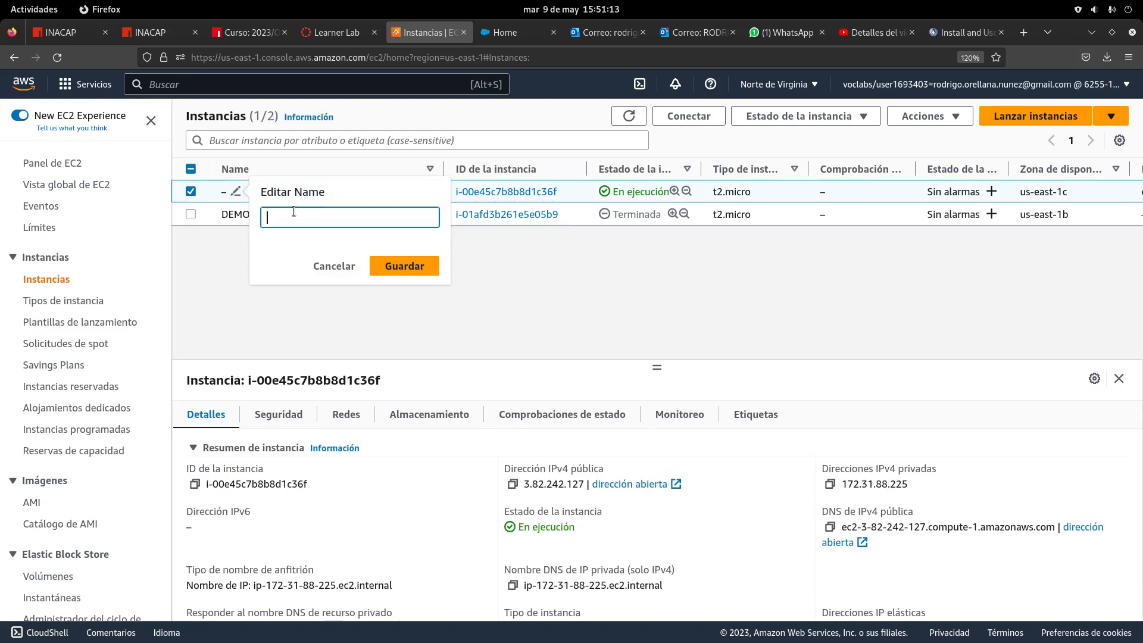
type("WIN")
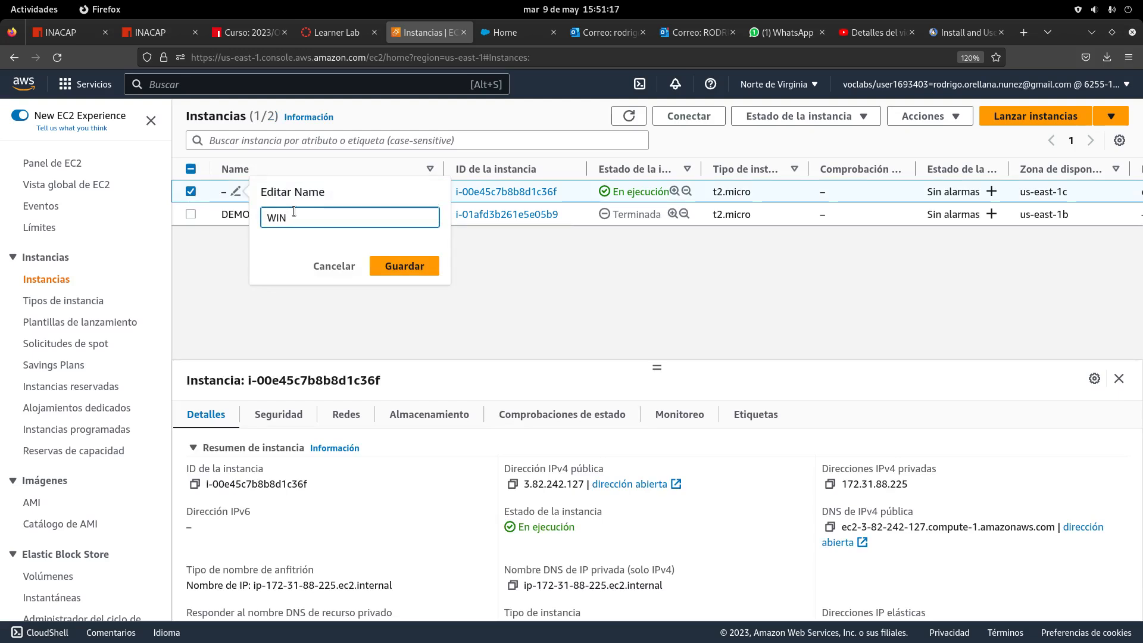
type("2012")
key("BackSpace")
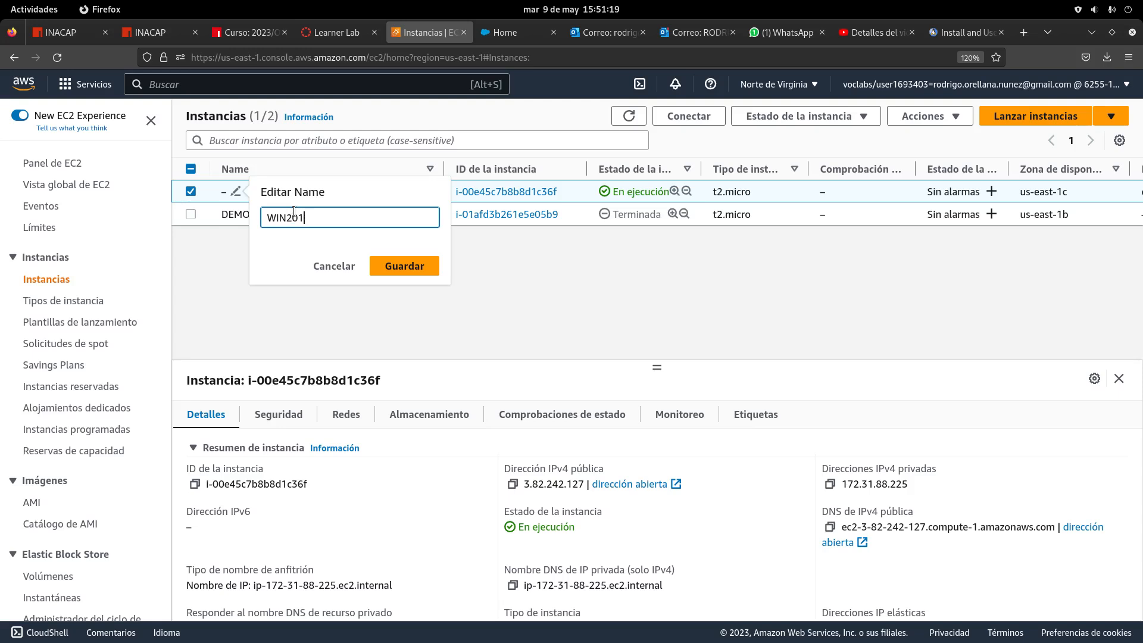
type("6")
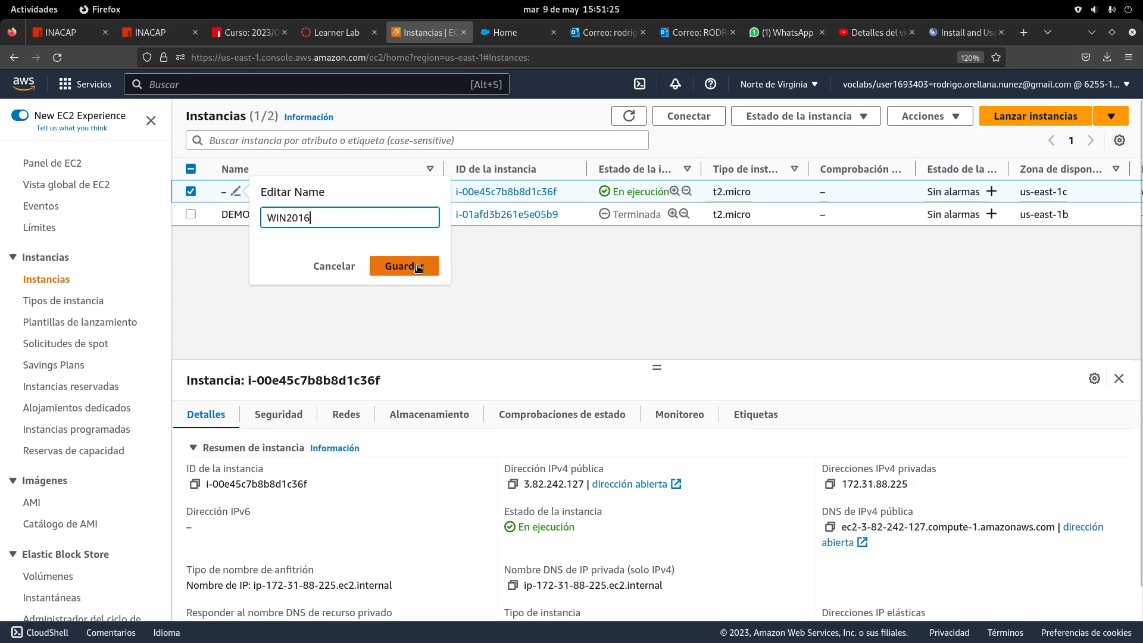
type("-1")
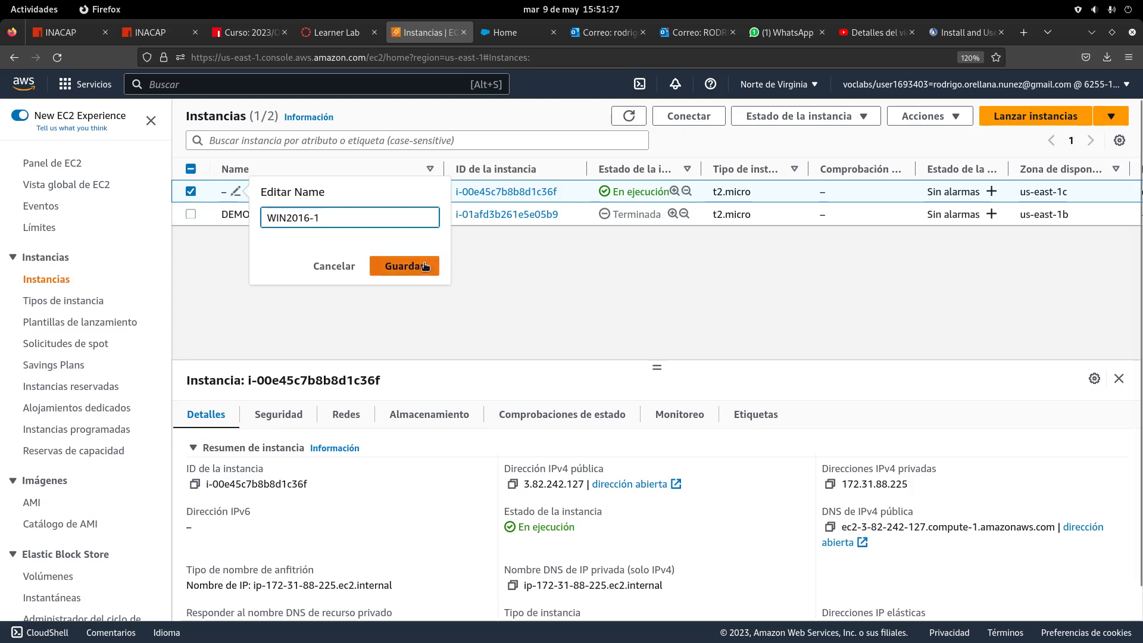
left_click(400, 266)
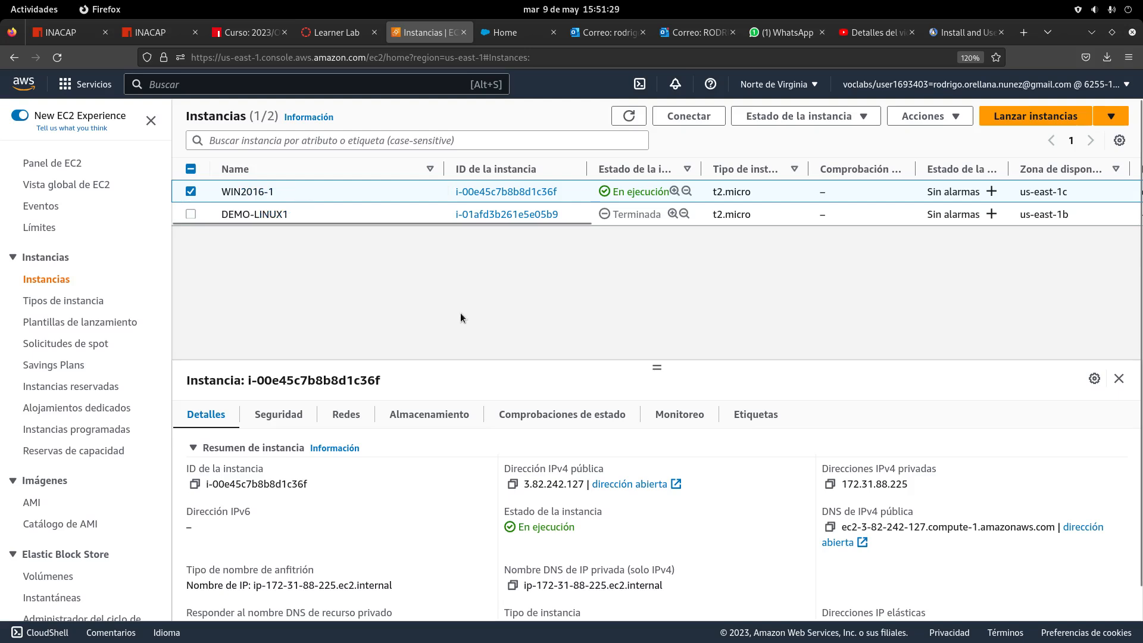
Select WIN2016-1 and scroll through its instance details
left_click(193, 192)
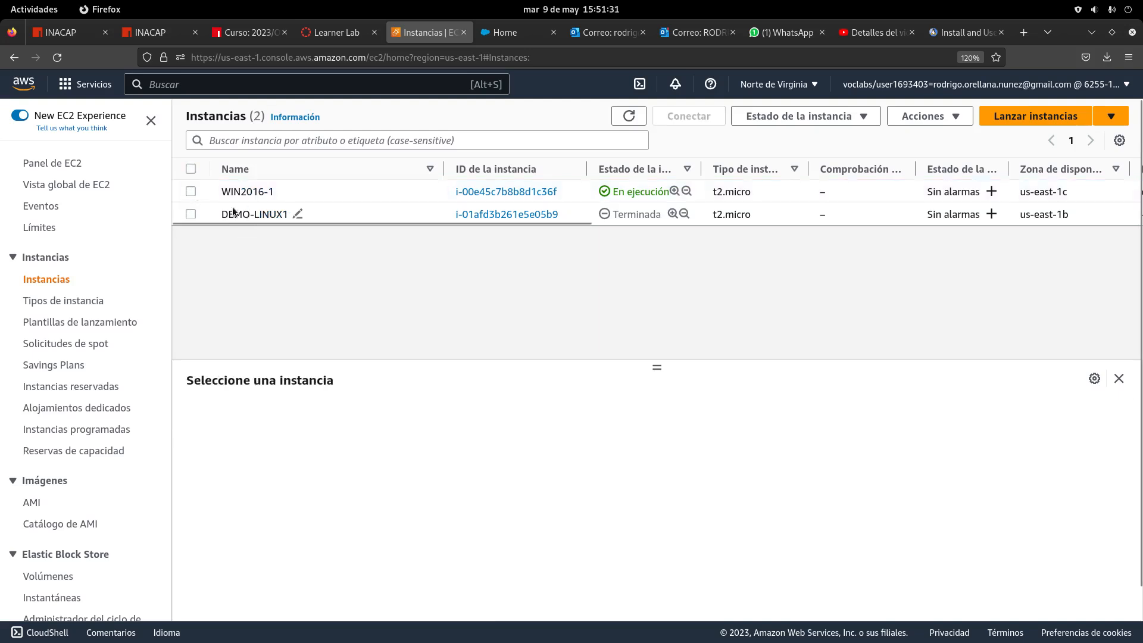
left_click(191, 192)
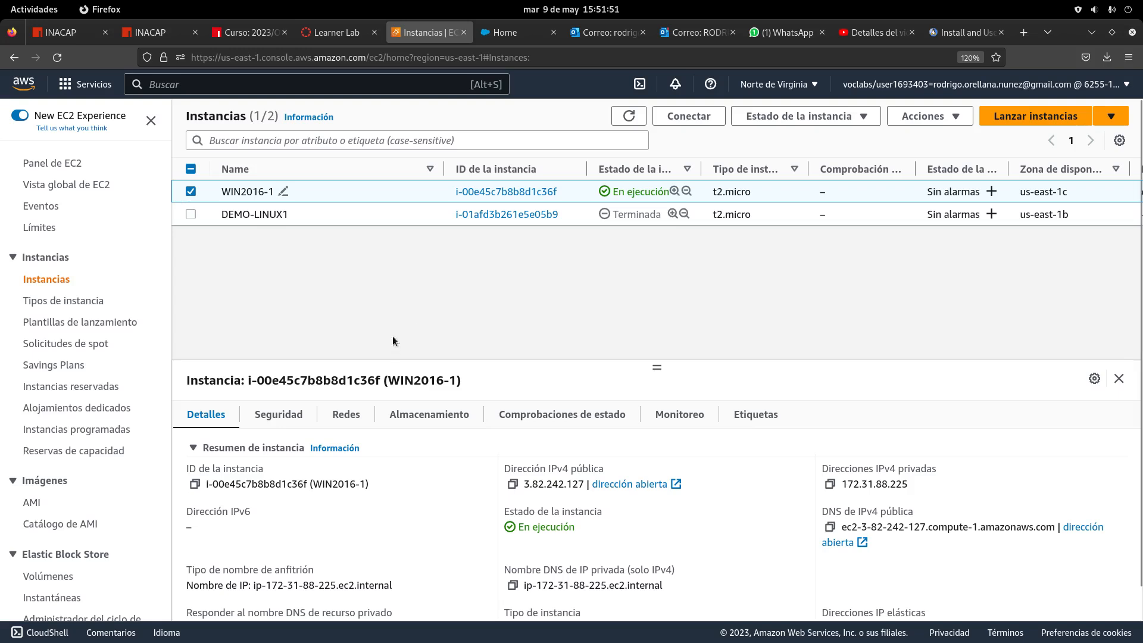
scroll(374, 294, "down", 1)
scroll(101, 390, "down", 5)
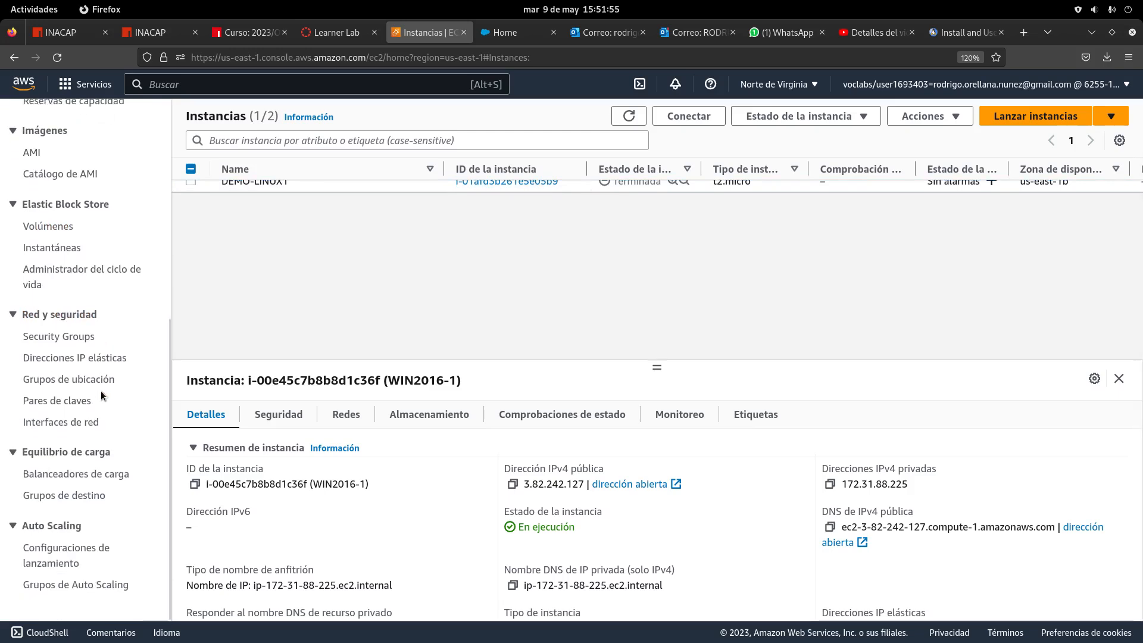
Go to the EC2 Security Groups list and select launch-wizard-1
left_click(78, 338)
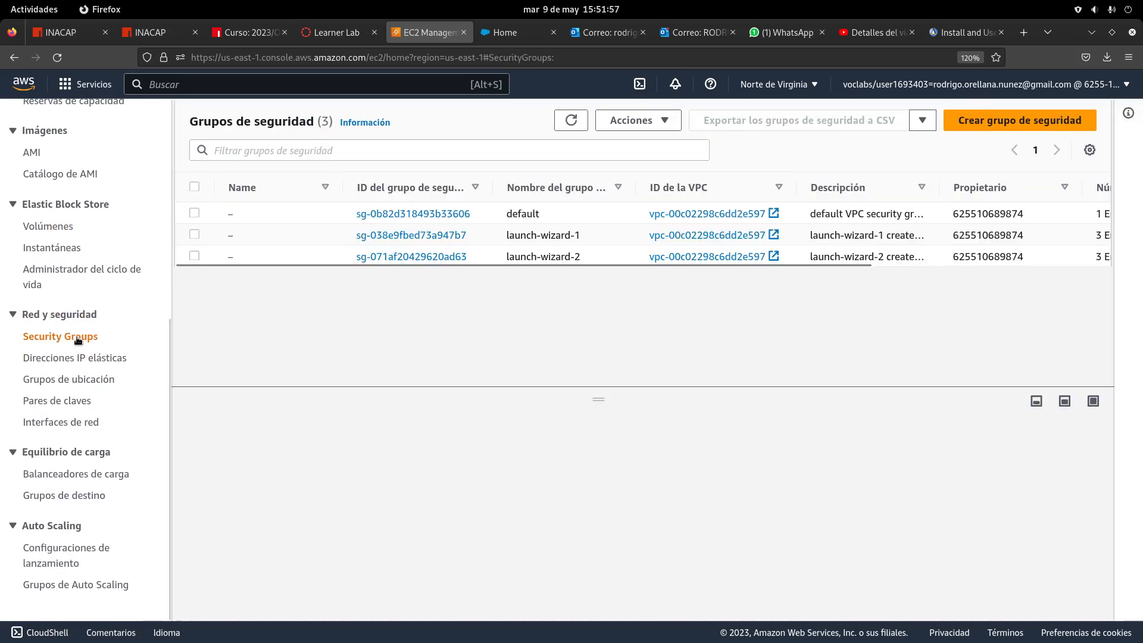
left_click(13, 58)
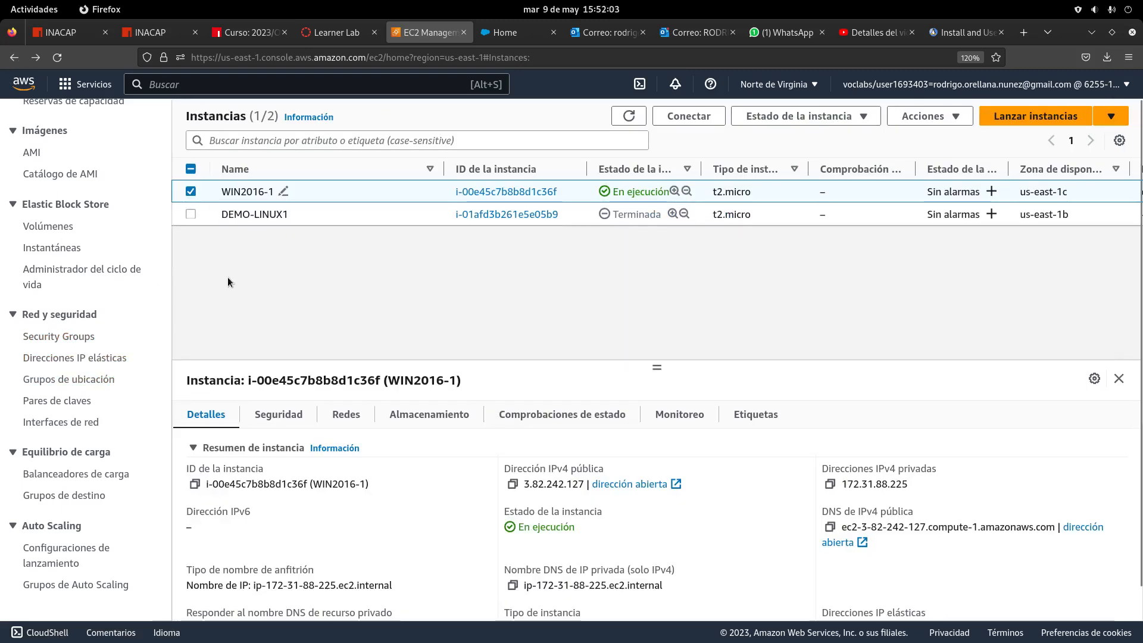
left_click(56, 337)
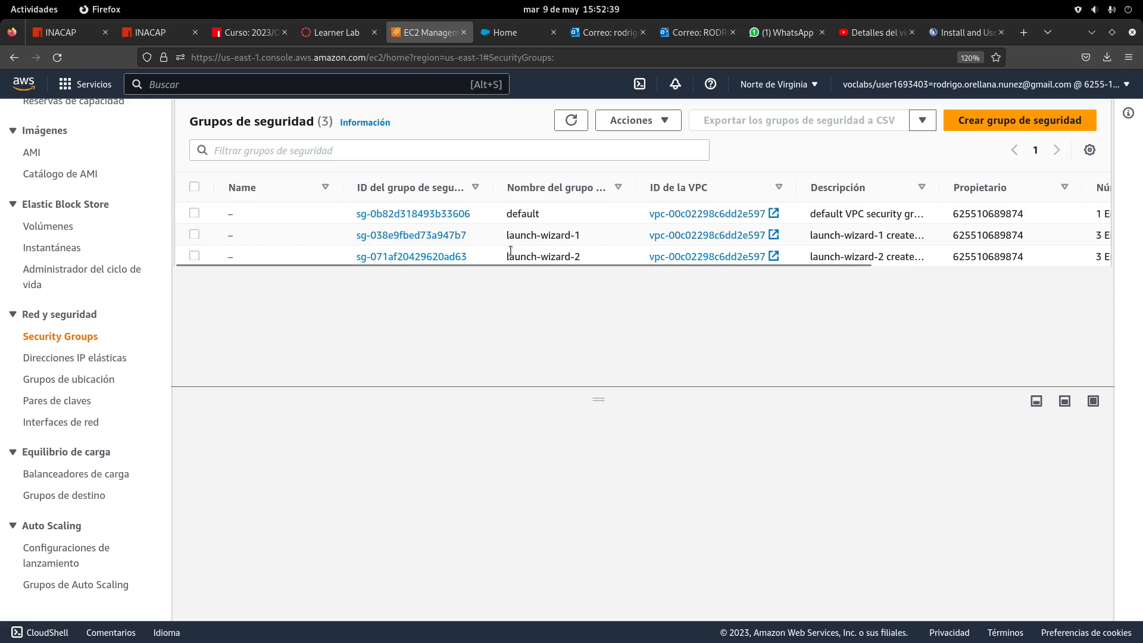
left_click(194, 234)
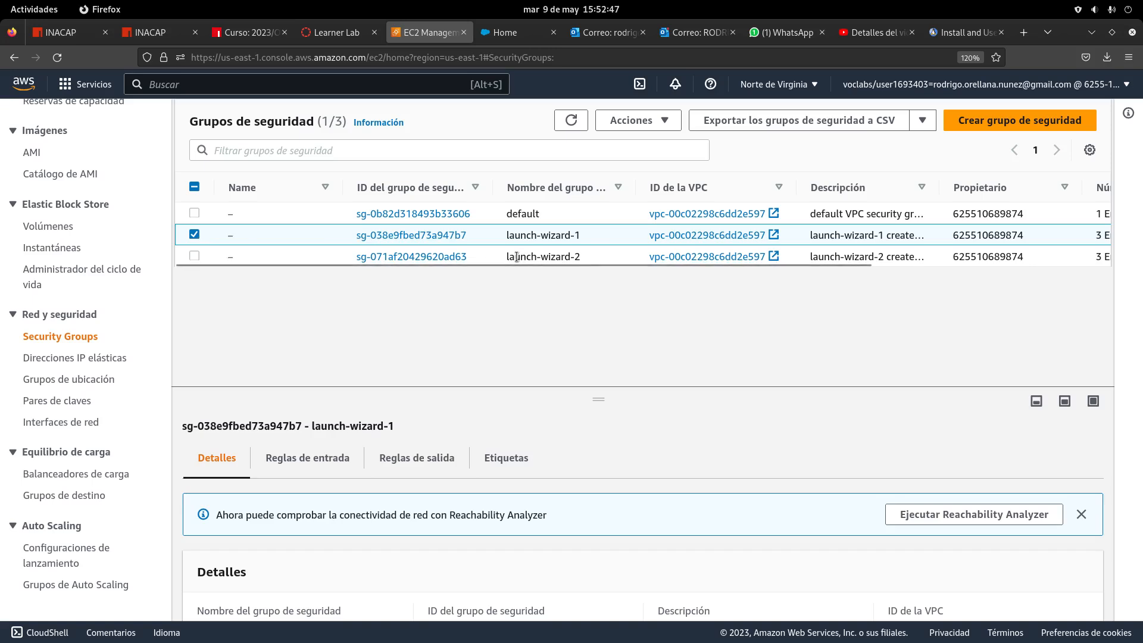
Delete the launch-wizard-1 security group via Acciones > Eliminar grupos de seguridad
left_click(668, 122)
scroll(679, 173, "down", 2)
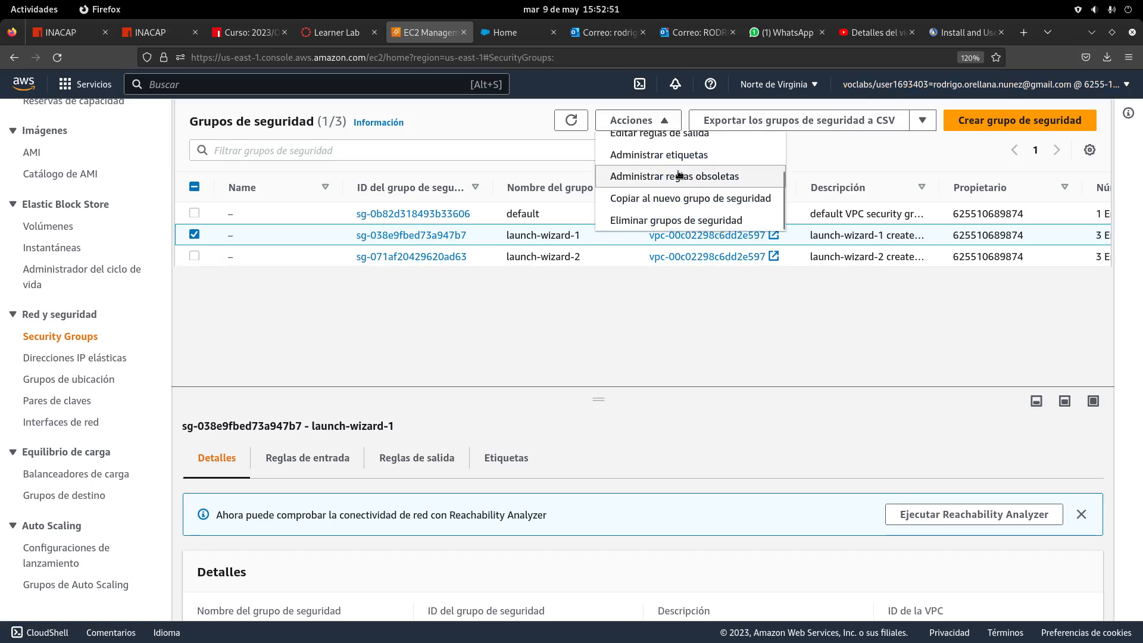
left_click(674, 213)
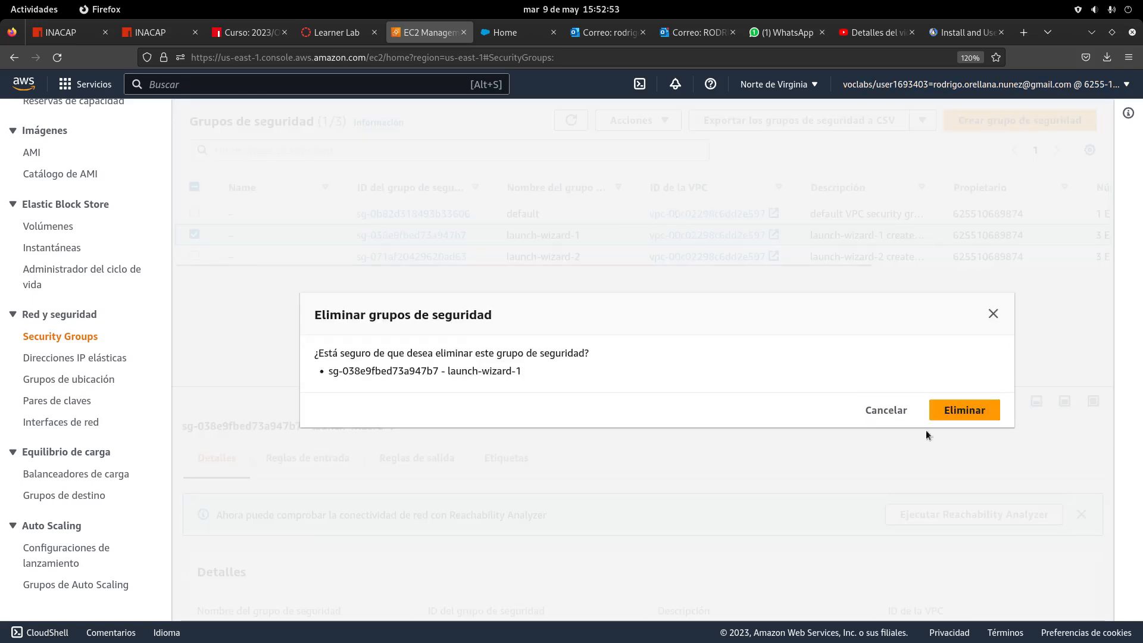
left_click(962, 411)
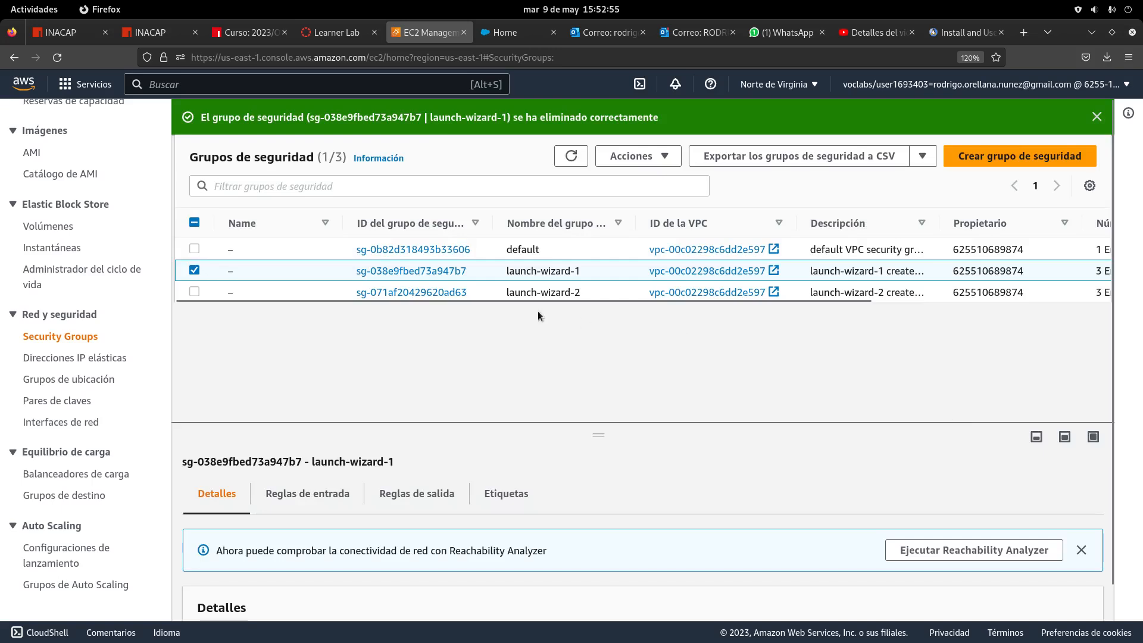
Select launch-wizard-2 and open Editar reglas de entrada
left_click(195, 271)
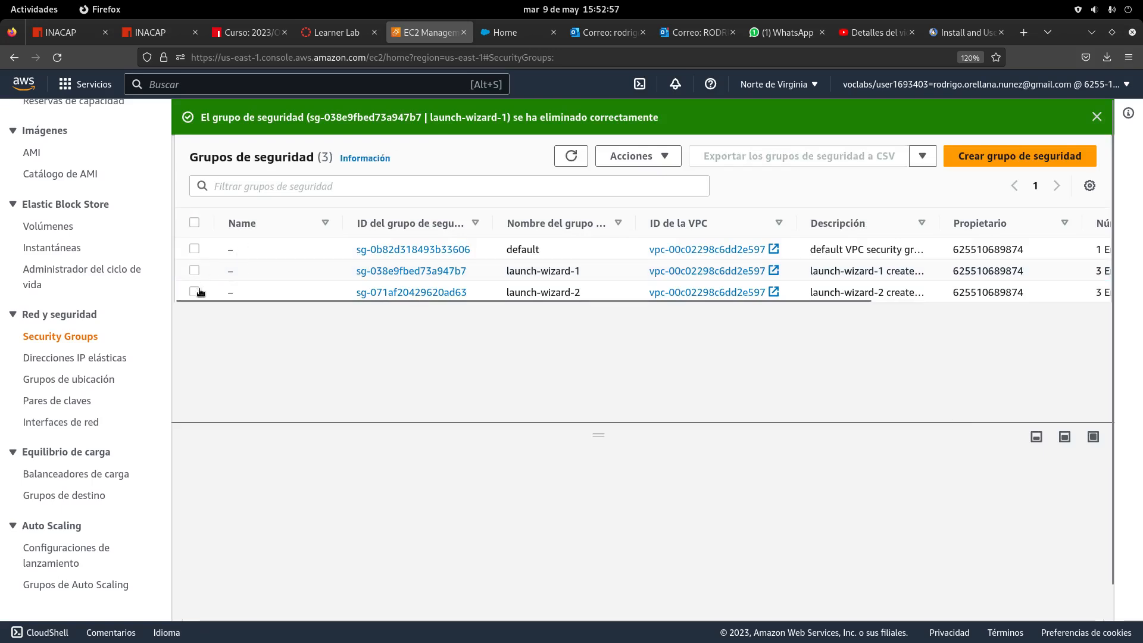
left_click(195, 292)
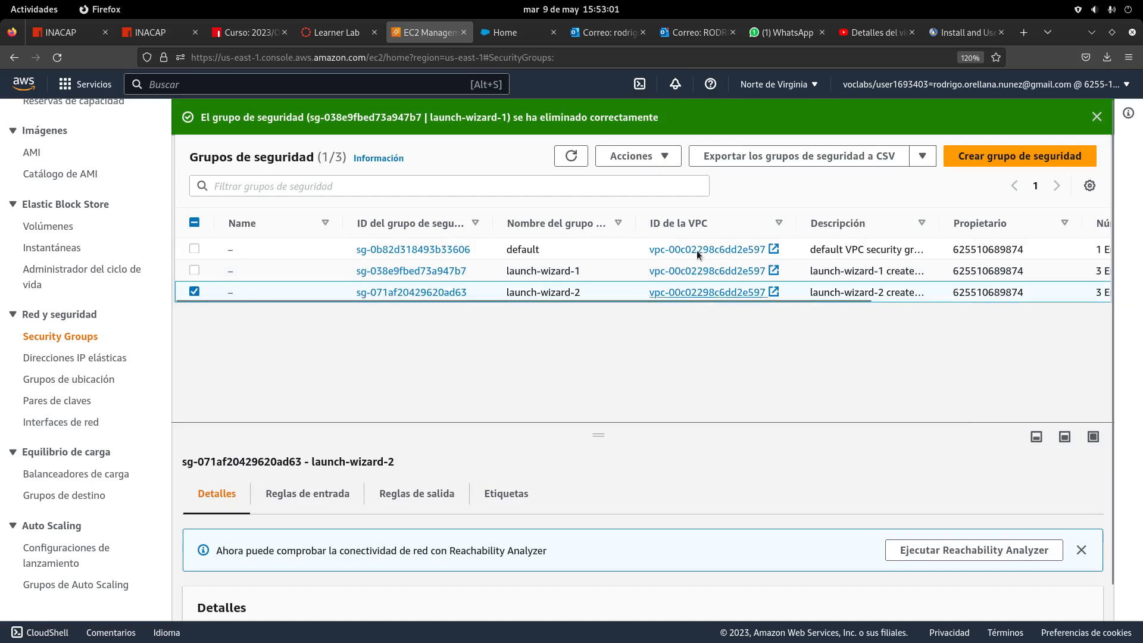
left_click(666, 155)
left_click(565, 351)
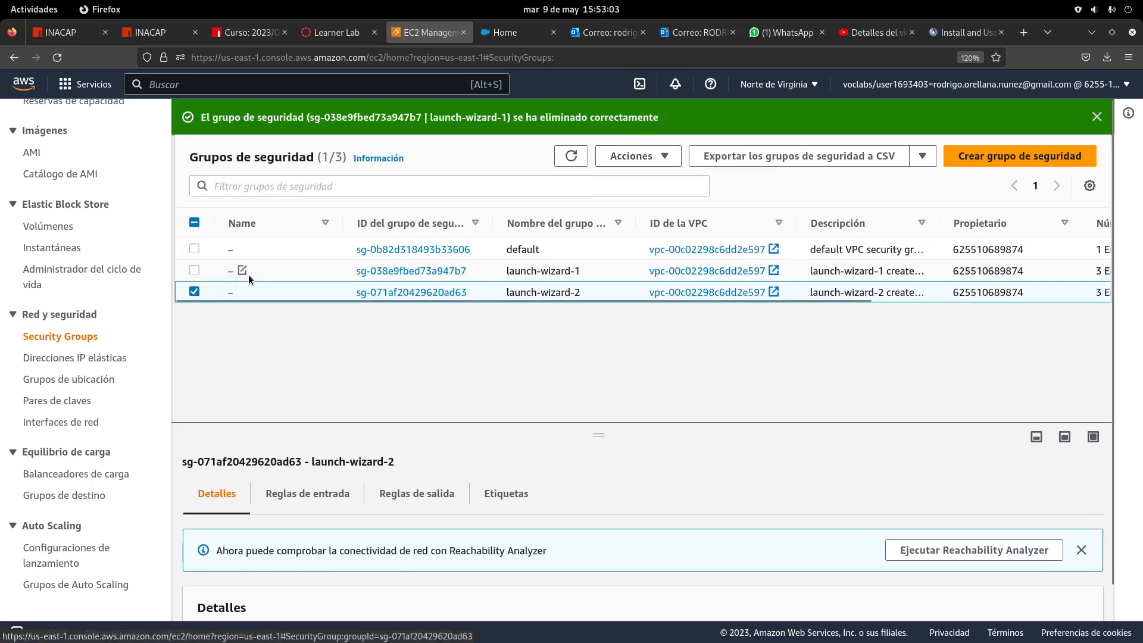
left_click(195, 291)
left_click(192, 292)
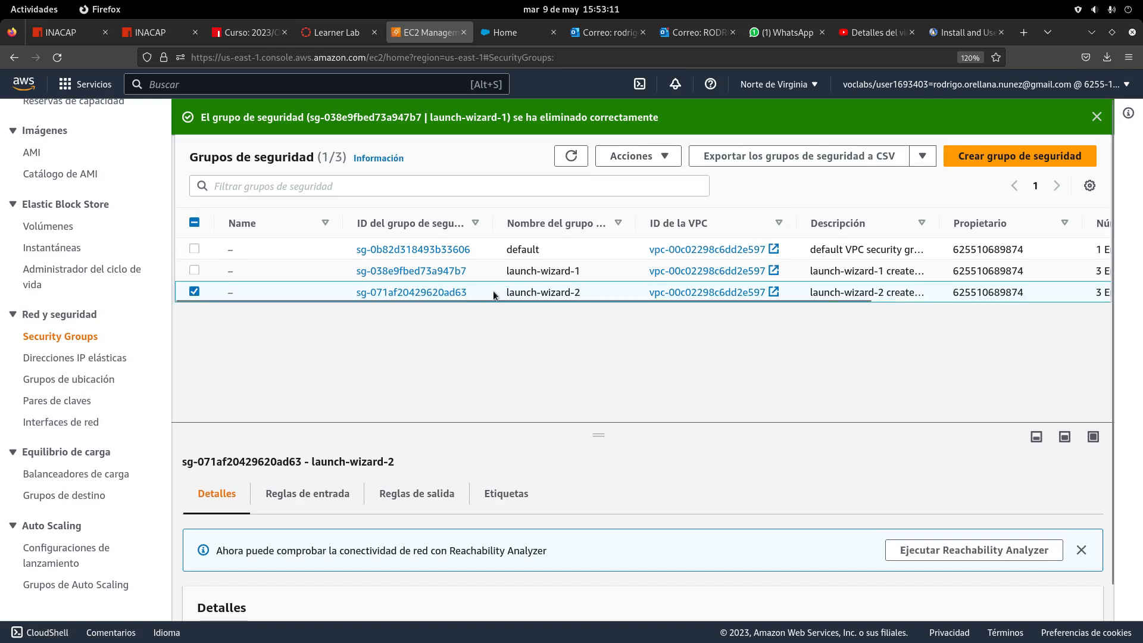
left_click(196, 291)
left_click(194, 293)
left_click(667, 156)
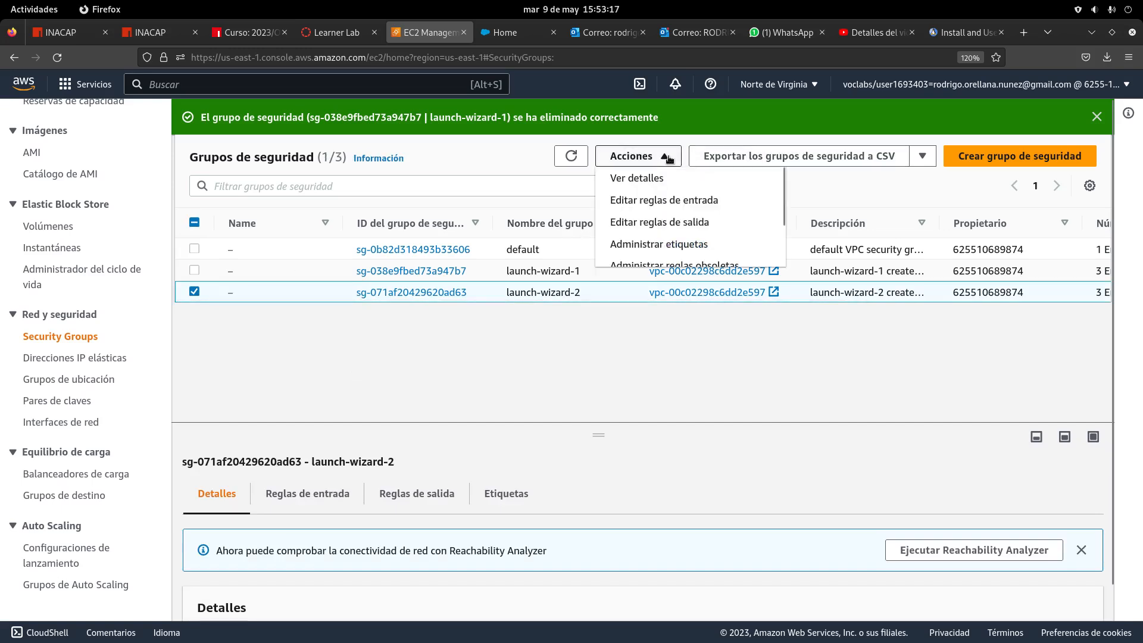
left_click(668, 205)
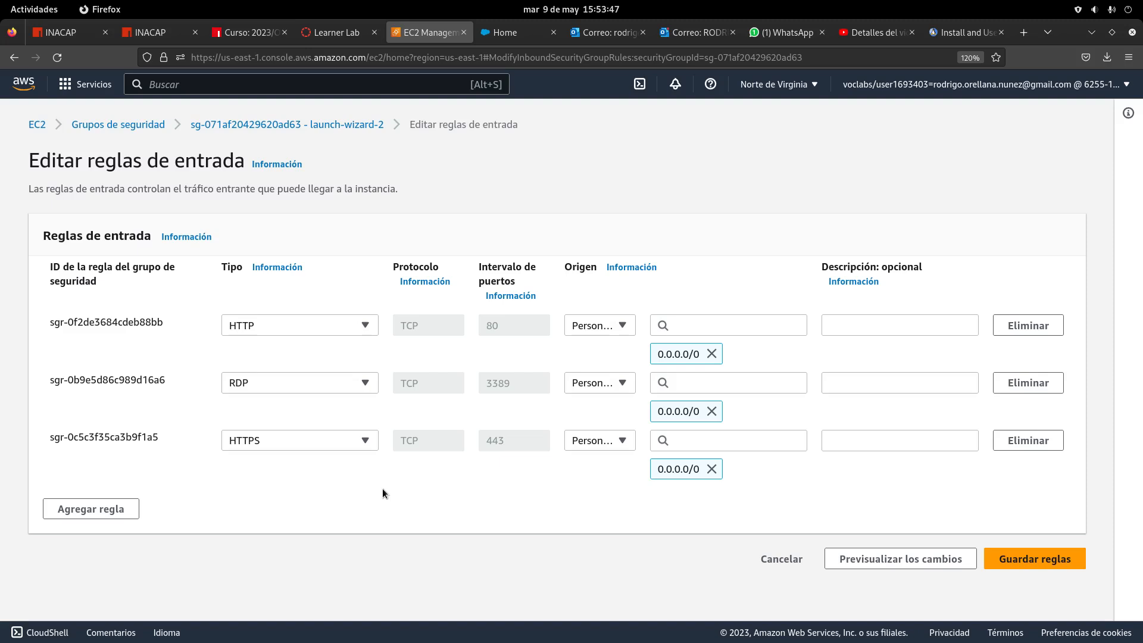
Add an inbound rule of type 'Todo el tráfico' with source Anywhere-IPv4 (0.0.0.0/0)
left_click(121, 509)
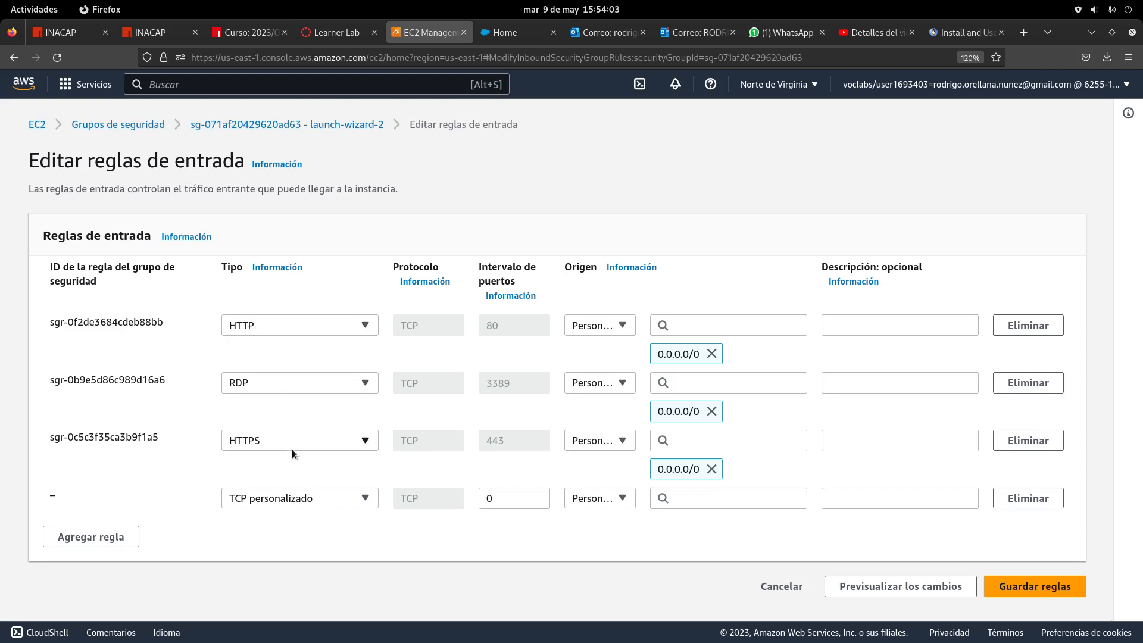
left_click(331, 498)
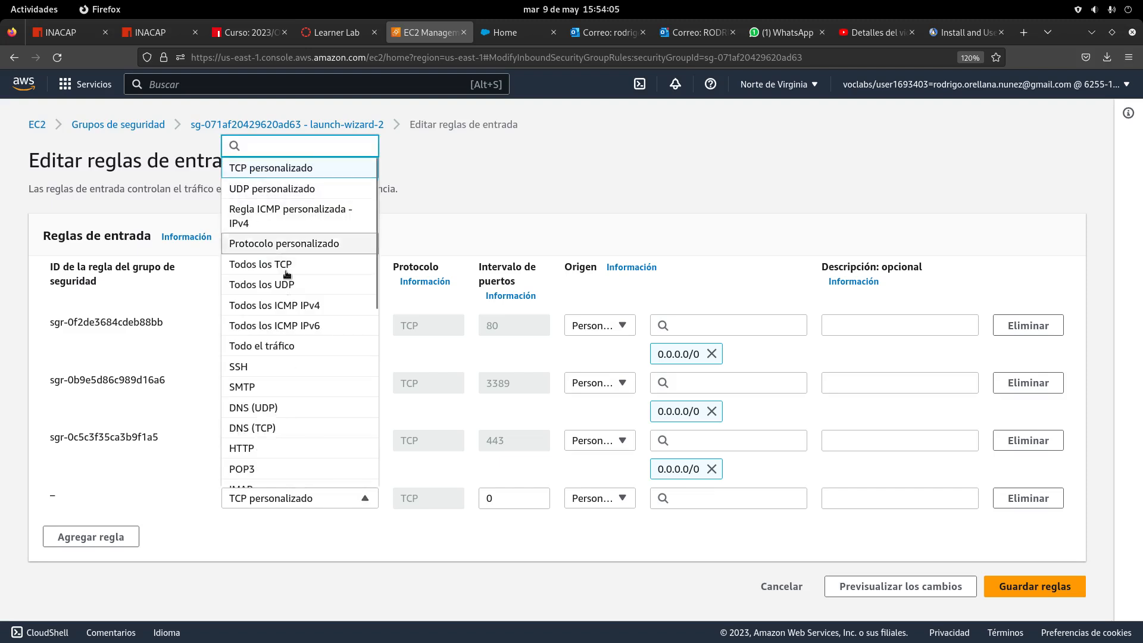
left_click(292, 344)
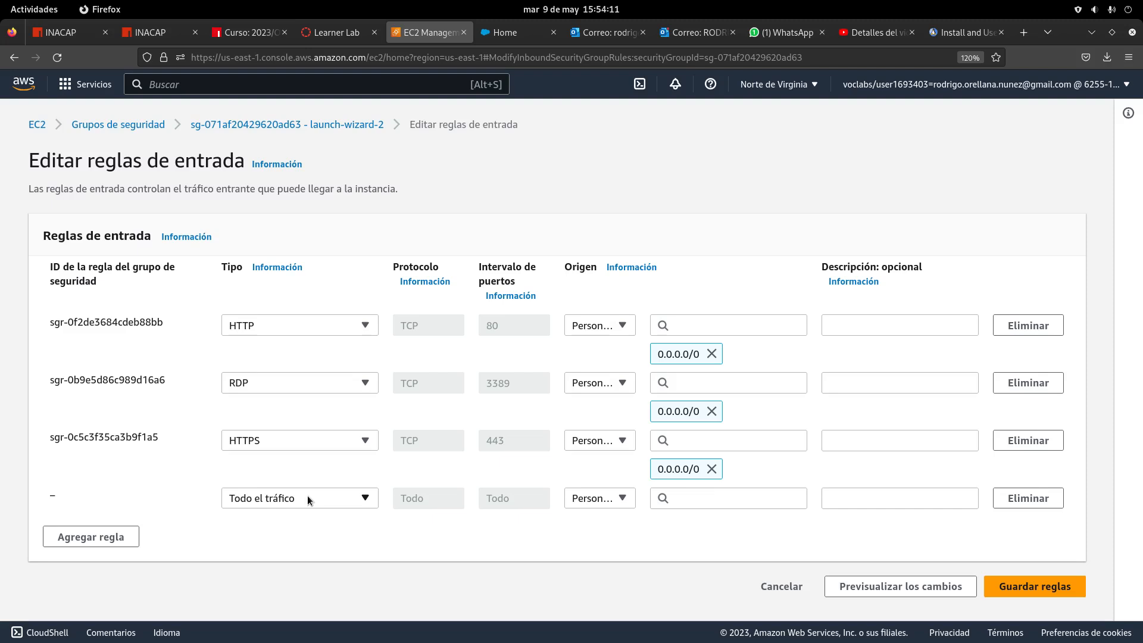
left_click(277, 499)
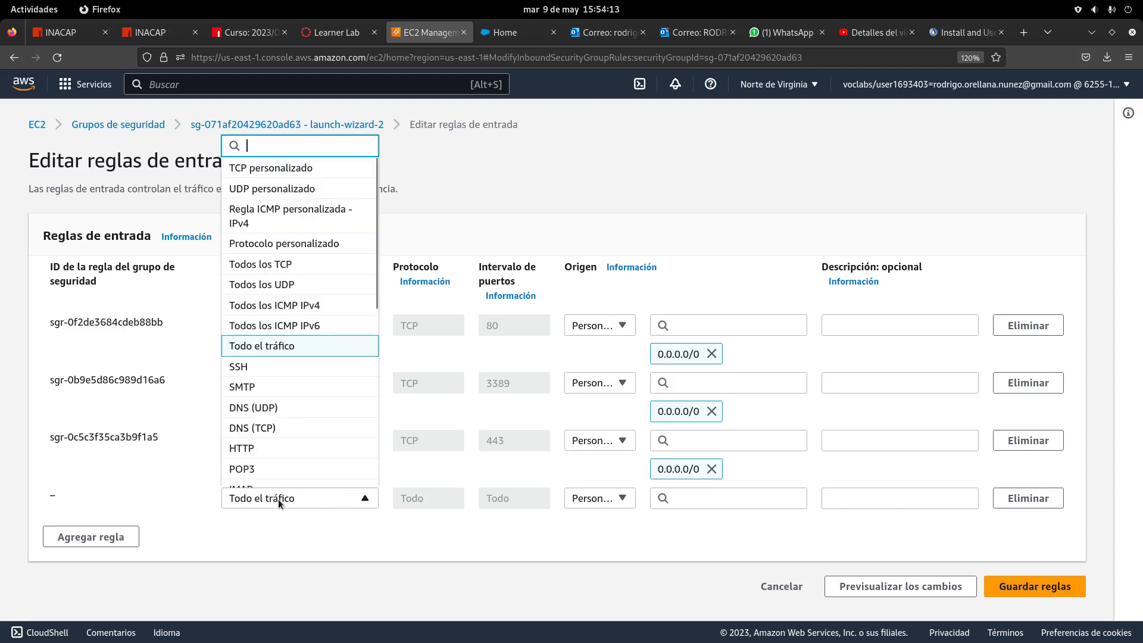
left_click(279, 347)
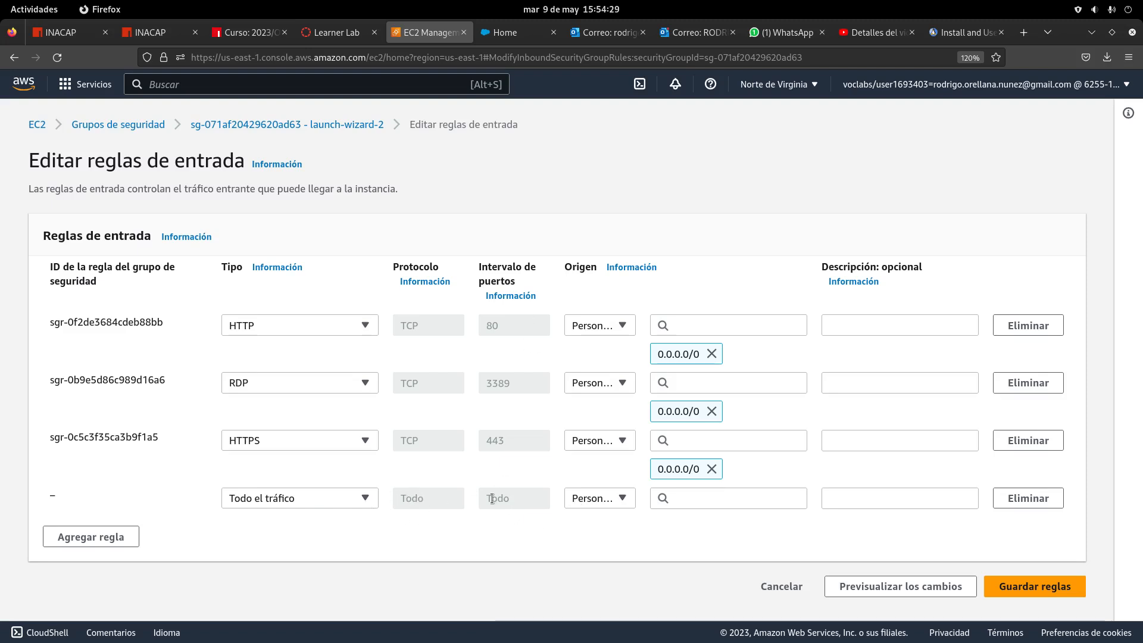
left_click(603, 499)
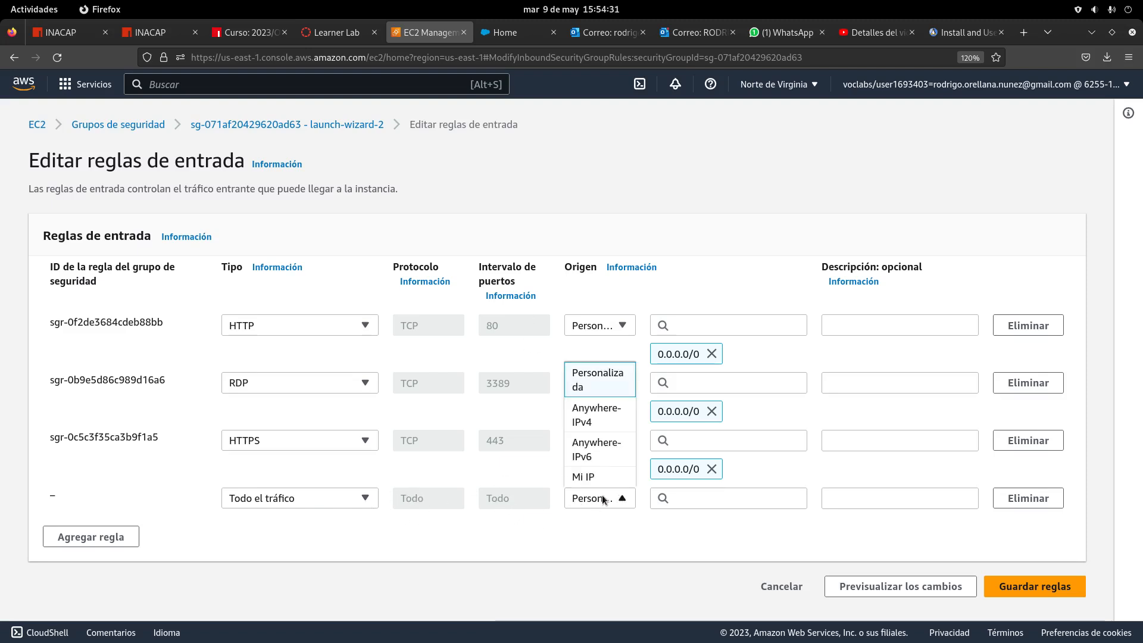
left_click(594, 415)
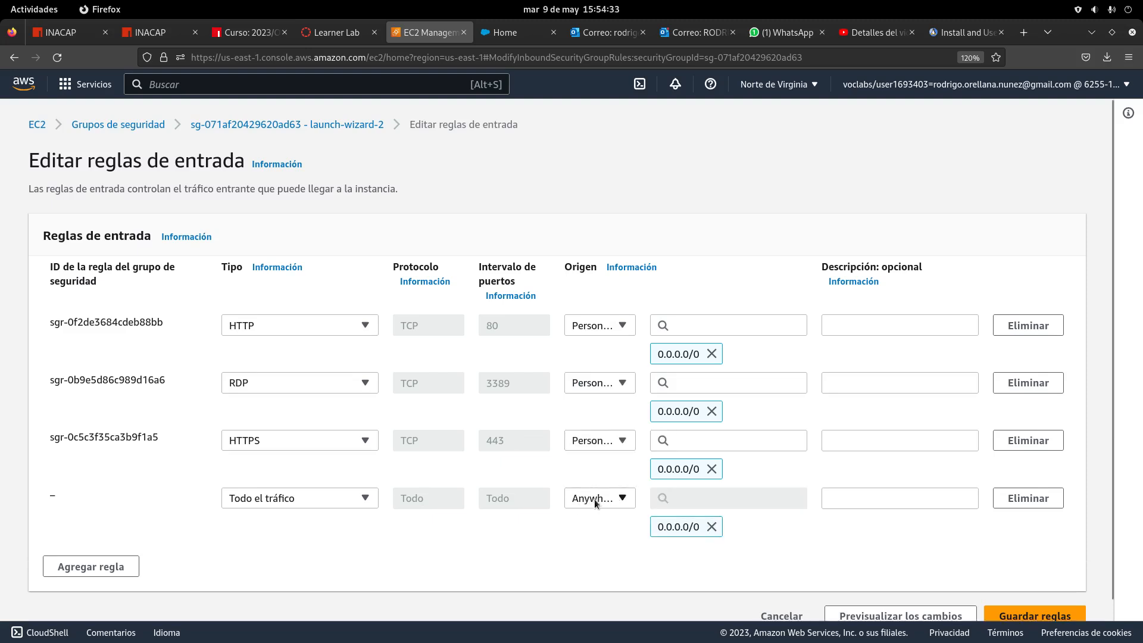
left_click(605, 502)
left_click(595, 417)
scroll(594, 532, "down", 1)
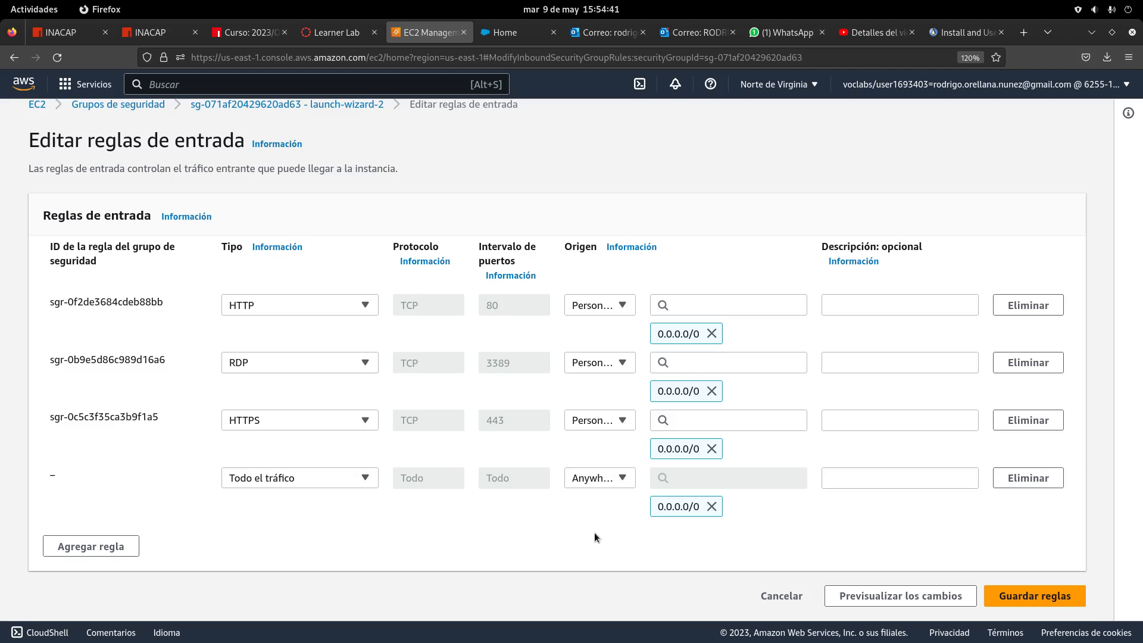
Add a second 'Todo el tráfico' inbound rule with source Anywhere-IPv6 (::/0)
left_click(105, 552)
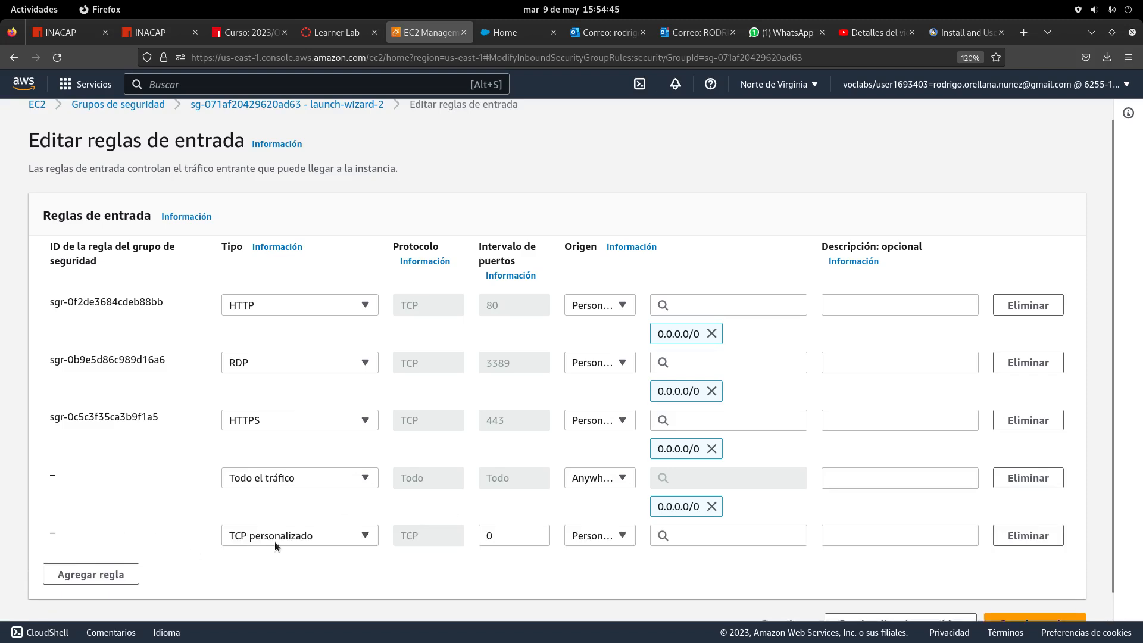
left_click(298, 537)
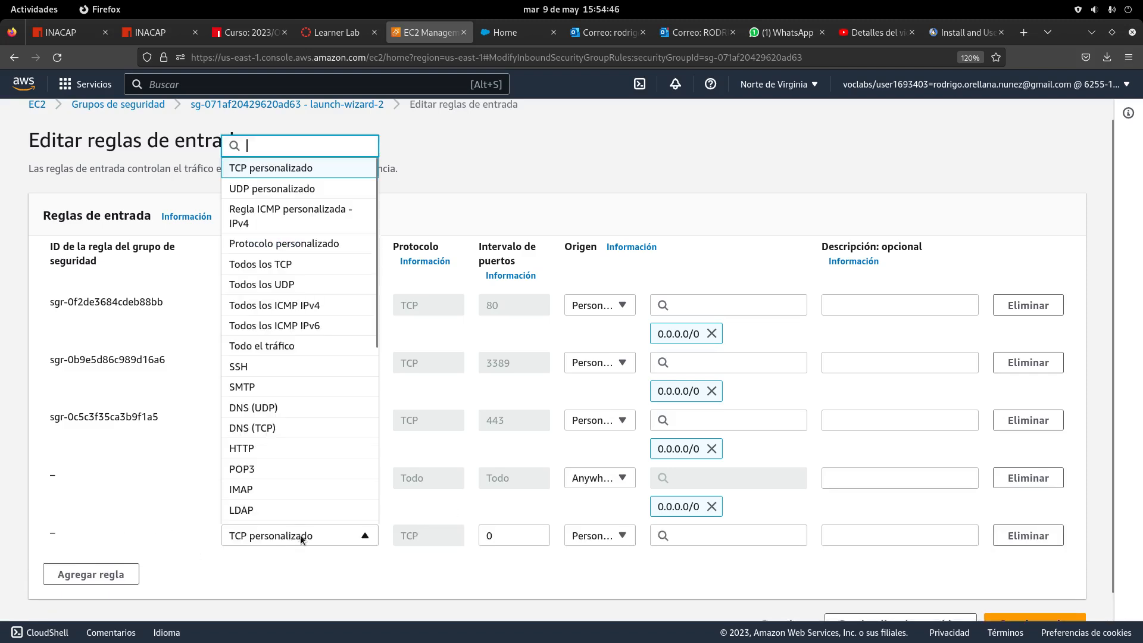
left_click(280, 347)
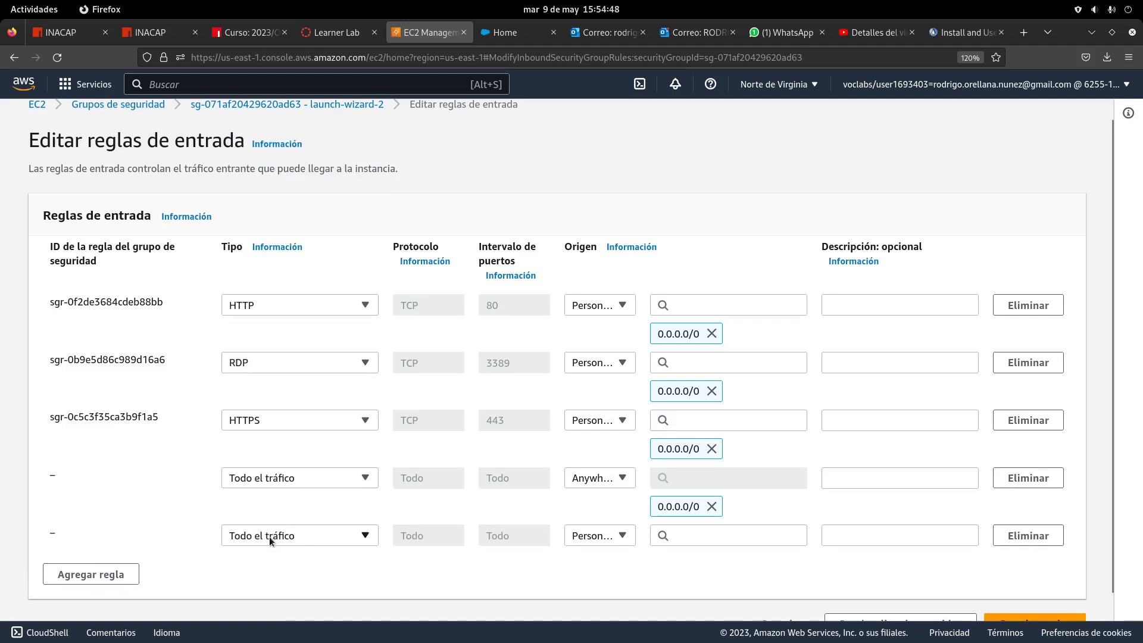
left_click(598, 536)
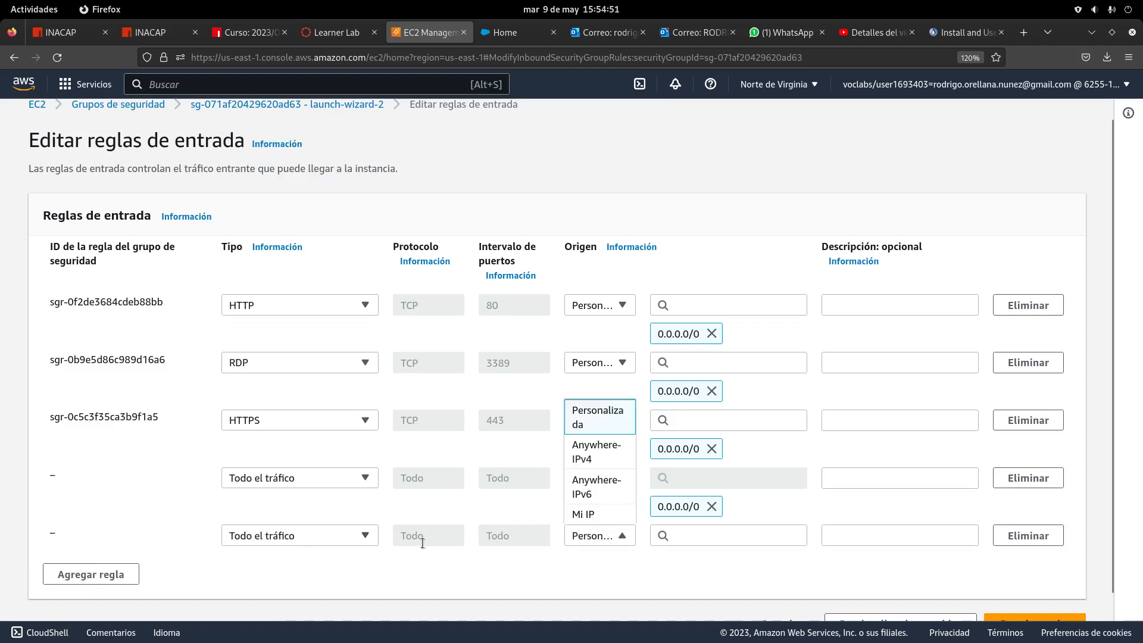
left_click(595, 488)
scroll(596, 548, "down", 2)
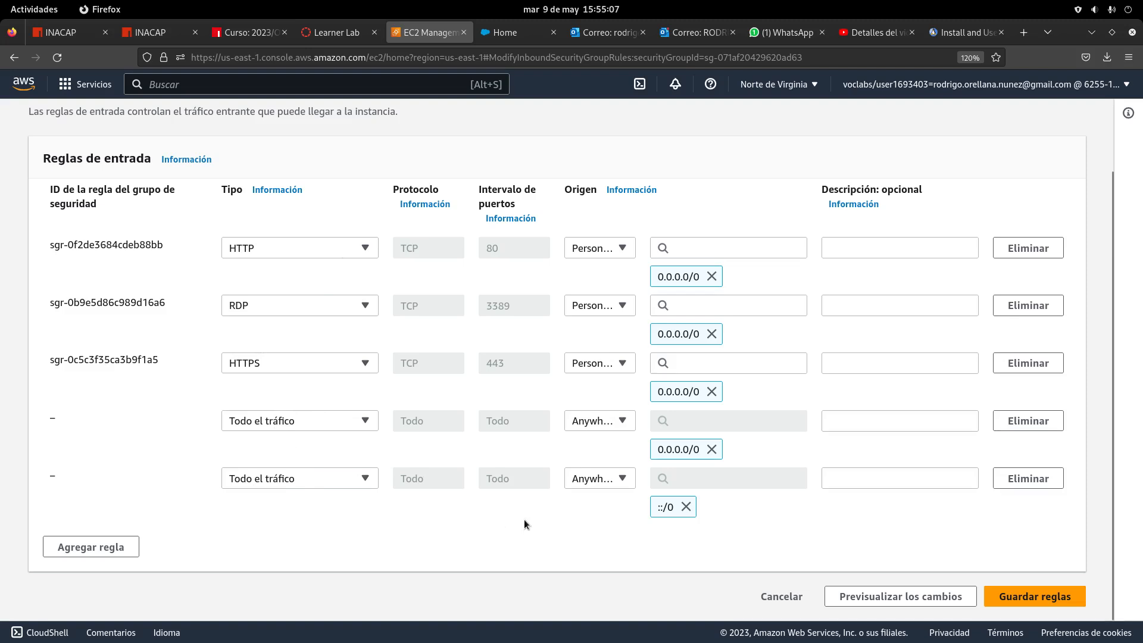
Save the new inbound rules and reopen launch-wizard-2's inbound rules editor
left_click(1023, 596)
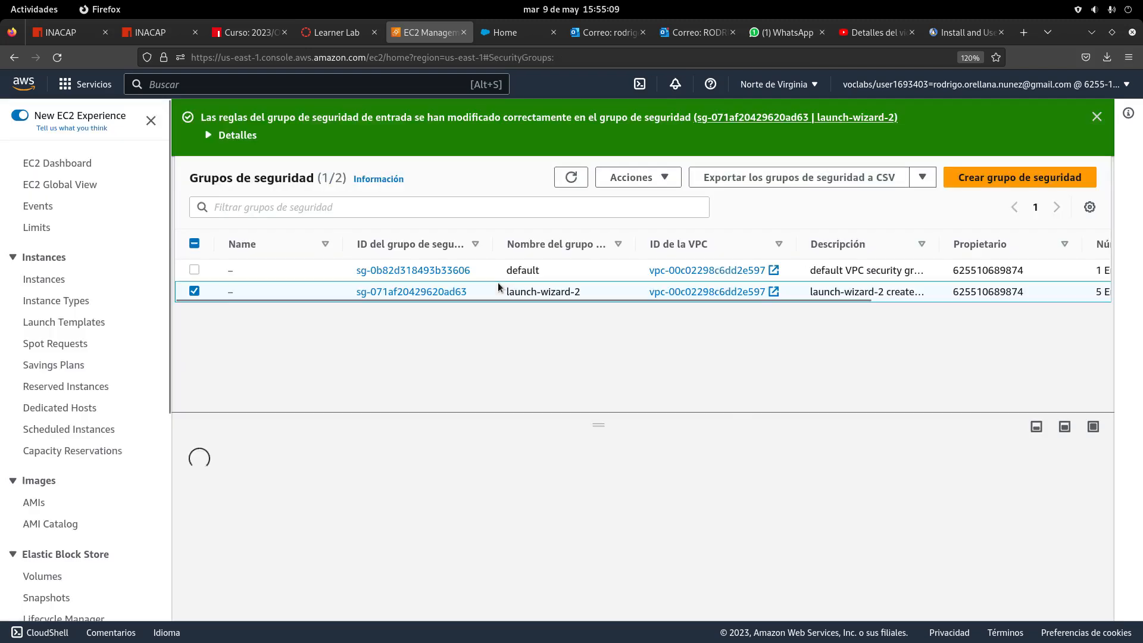
left_click(664, 178)
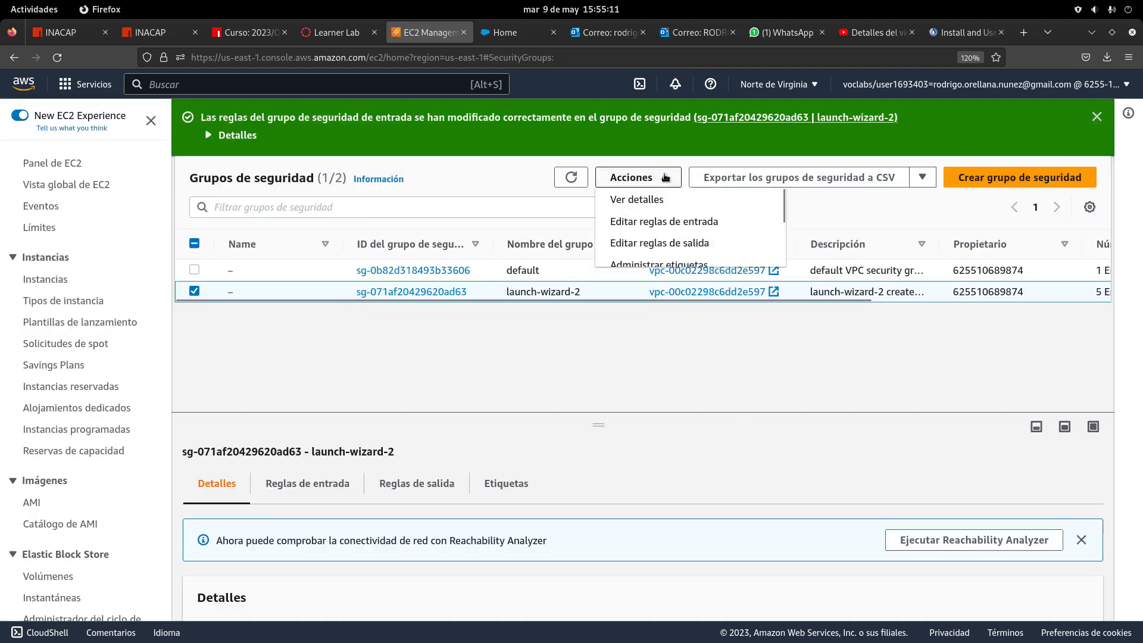
left_click(194, 291)
left_click(194, 292)
left_click(658, 181)
left_click(661, 221)
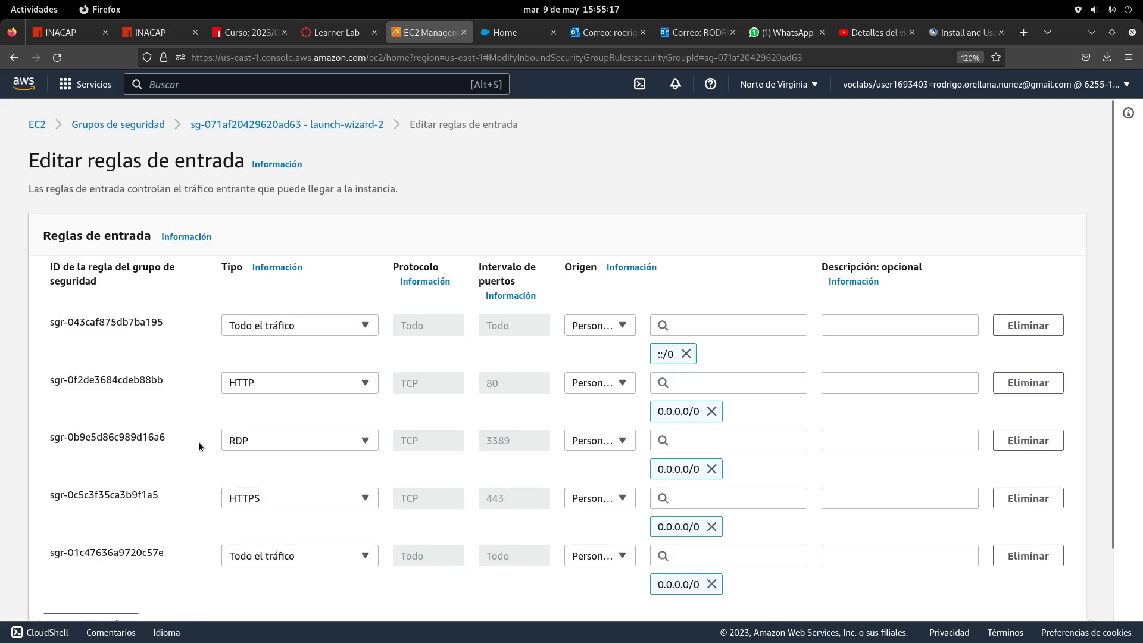
scroll(198, 441, "down", 2)
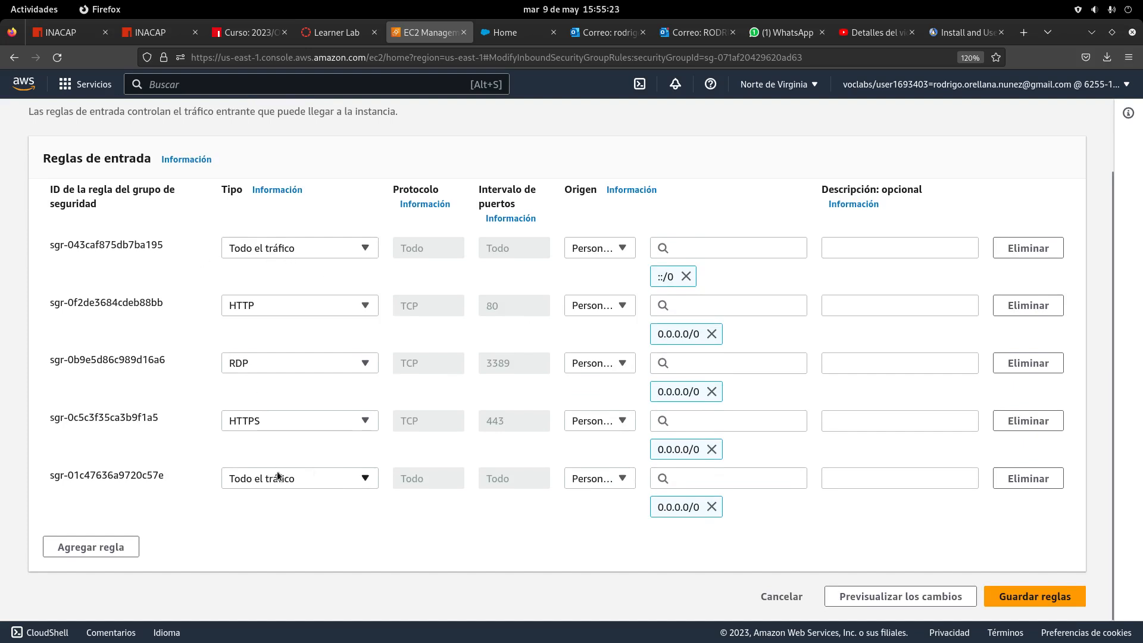
Remove the HTTP, RDP and HTTPS inbound rules and save the remaining two
left_click(1008, 307)
left_click(1018, 364)
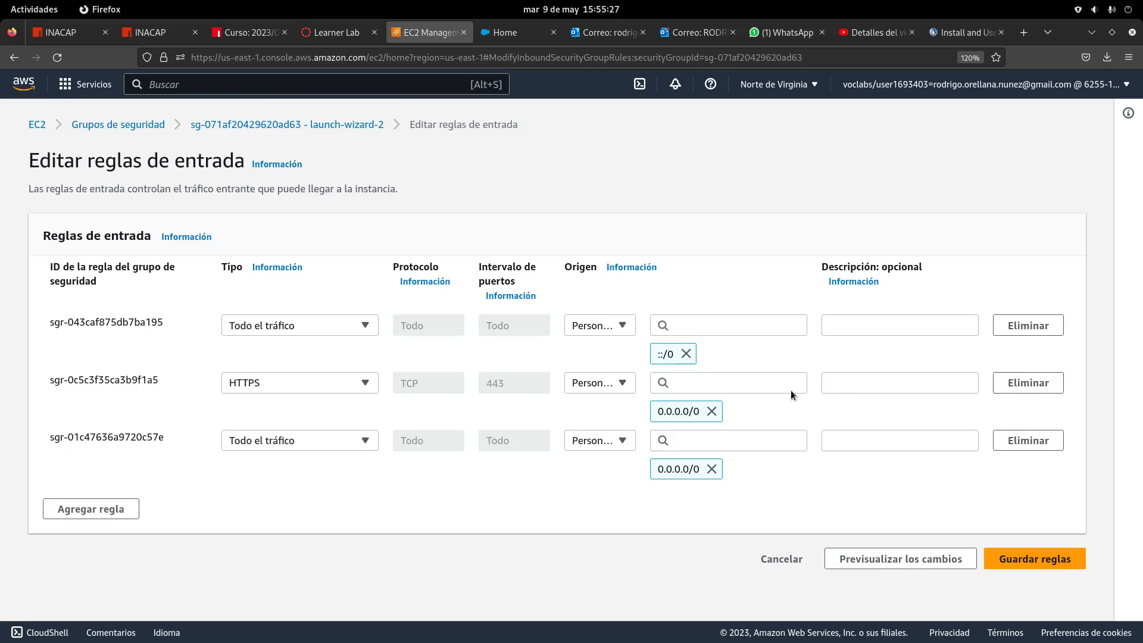
left_click(1042, 383)
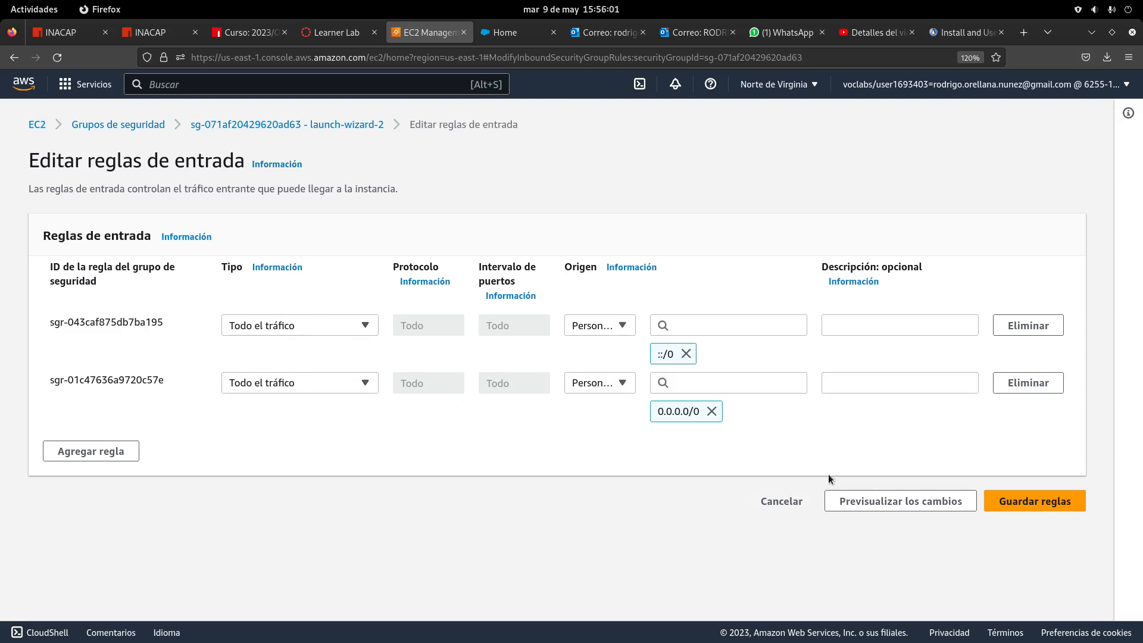
left_click(1034, 507)
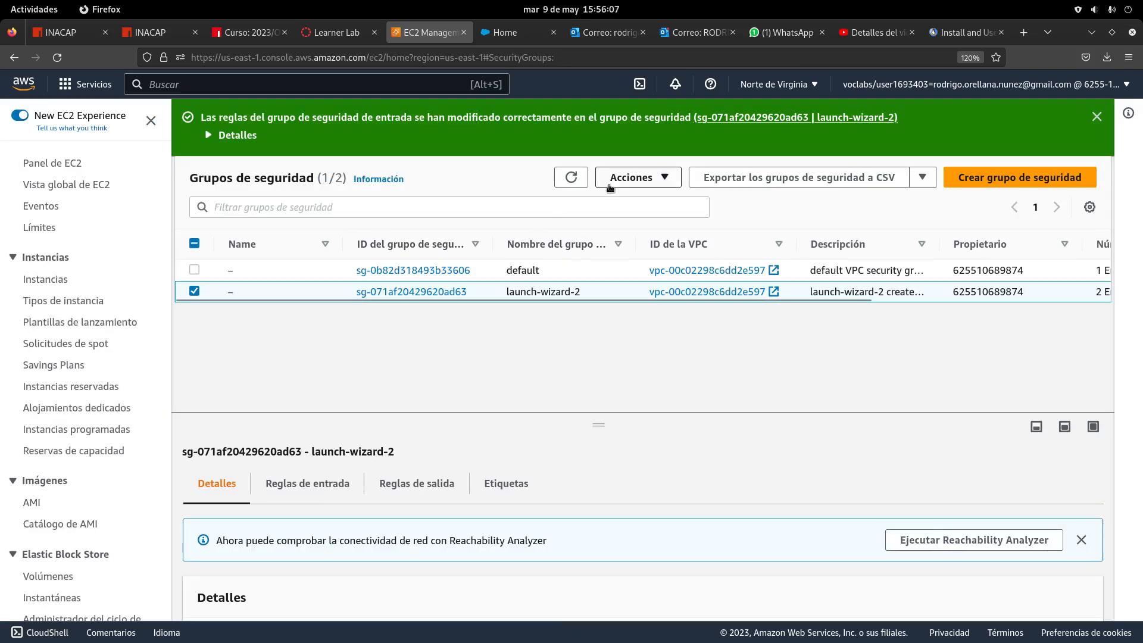
Open launch-wizard-2's outbound rules and set the existing rule's destination to Anywhere-IPv4
left_click(659, 179)
scroll(670, 203, "down", 3)
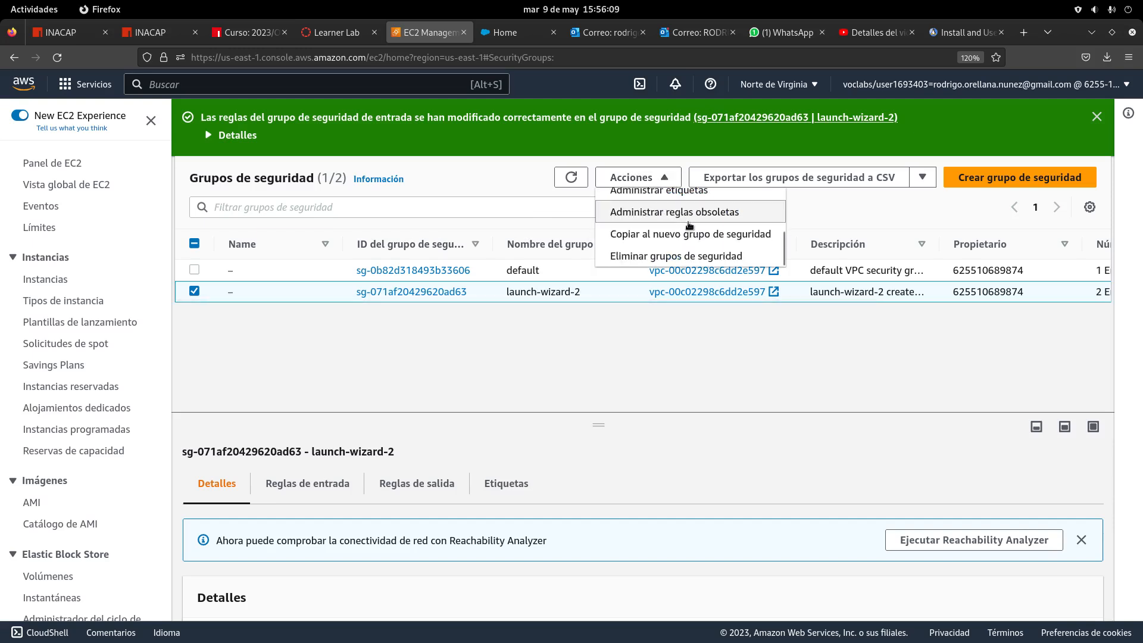
scroll(703, 232, "up", 3)
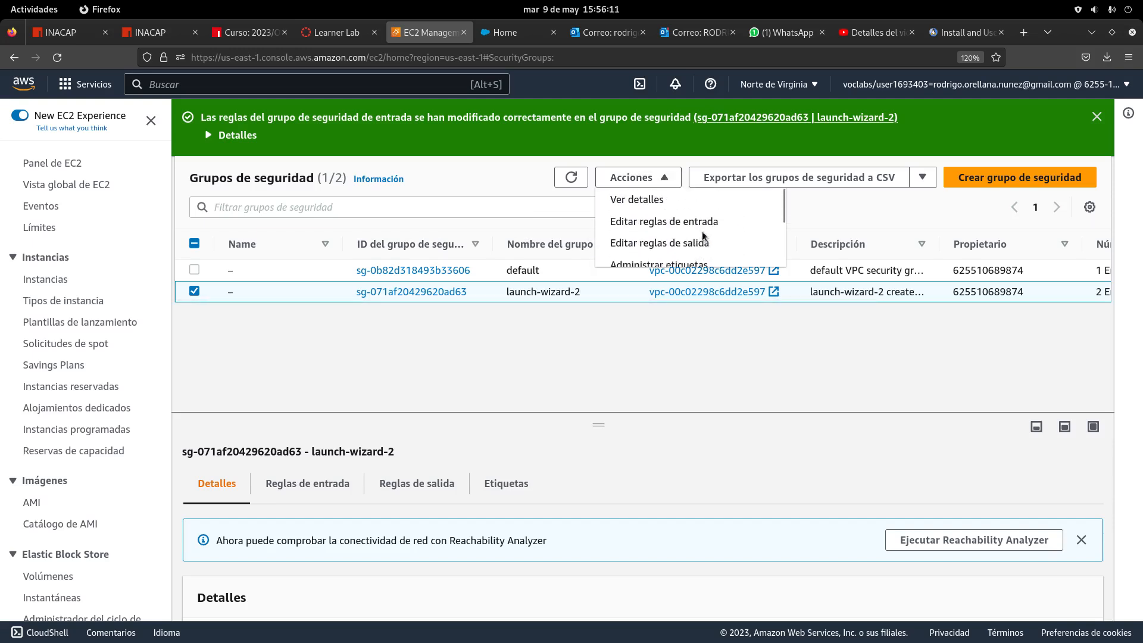
left_click(634, 349)
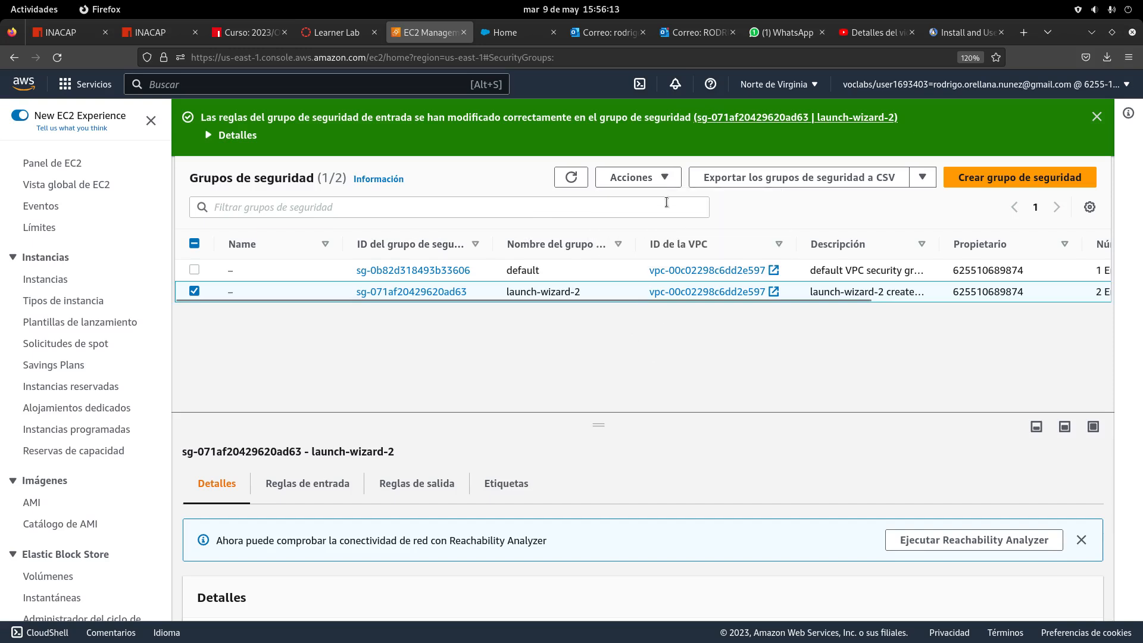
left_click(667, 179)
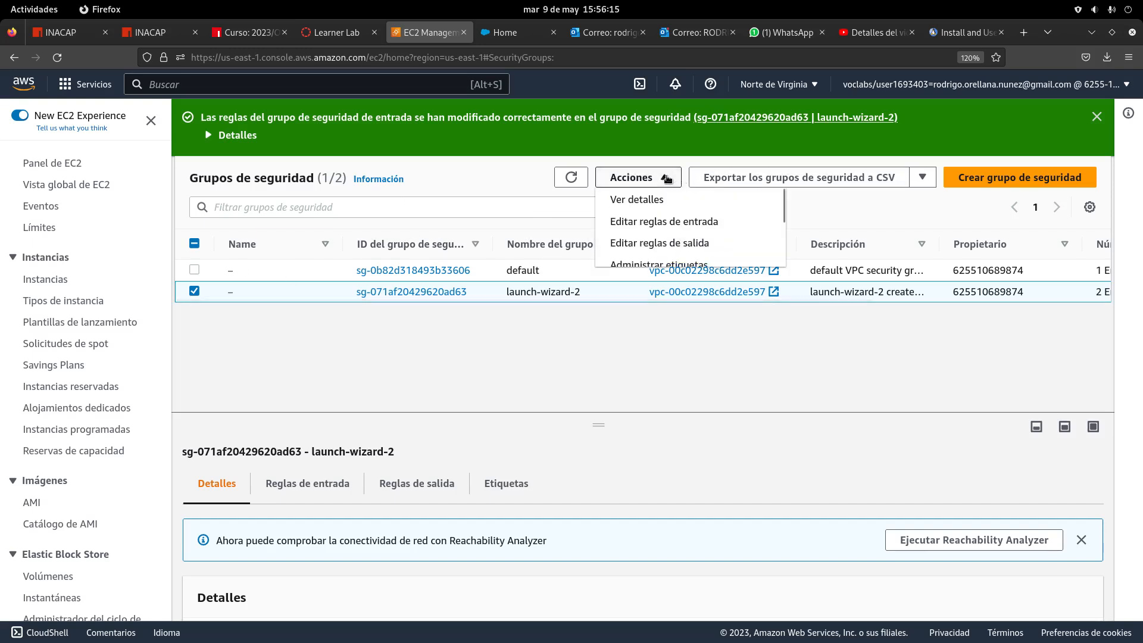
left_click(543, 334)
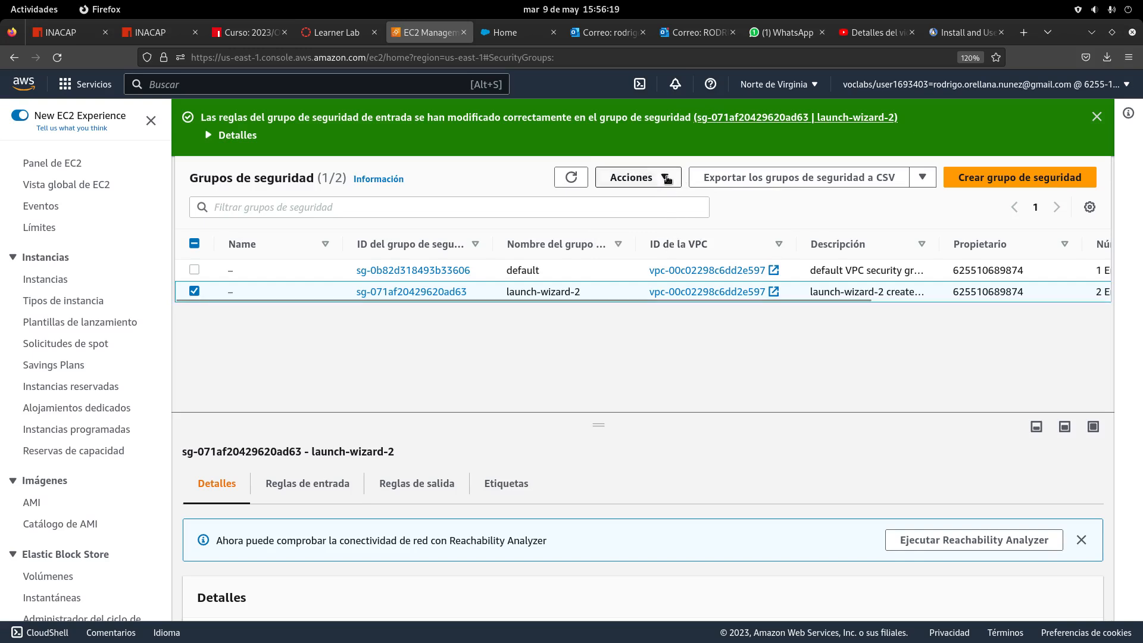
left_click(667, 178)
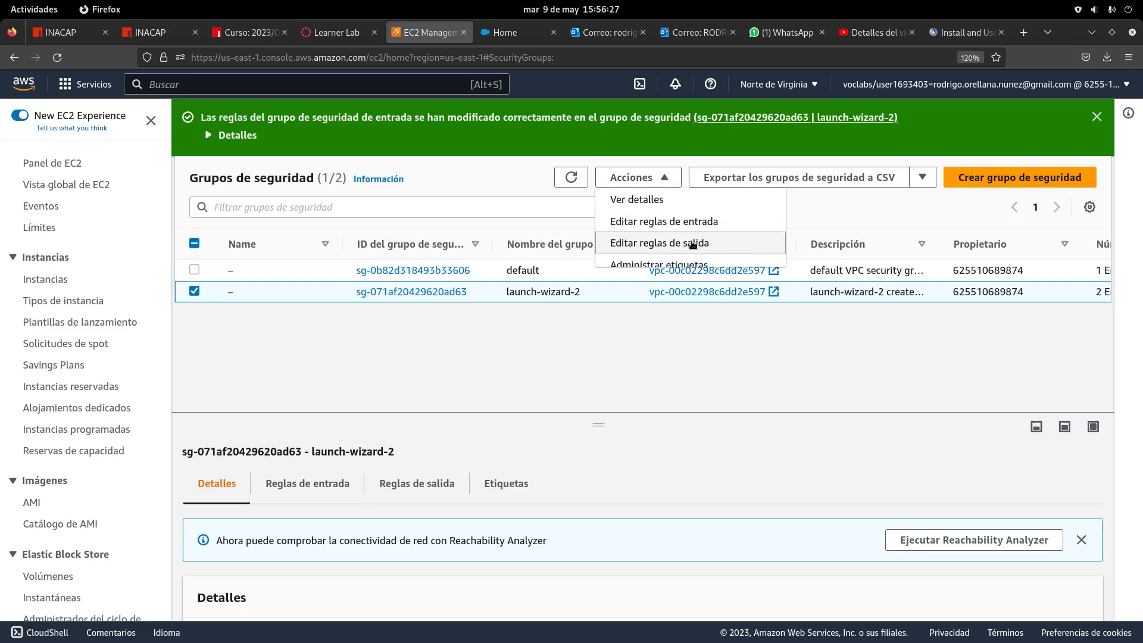
left_click(692, 244)
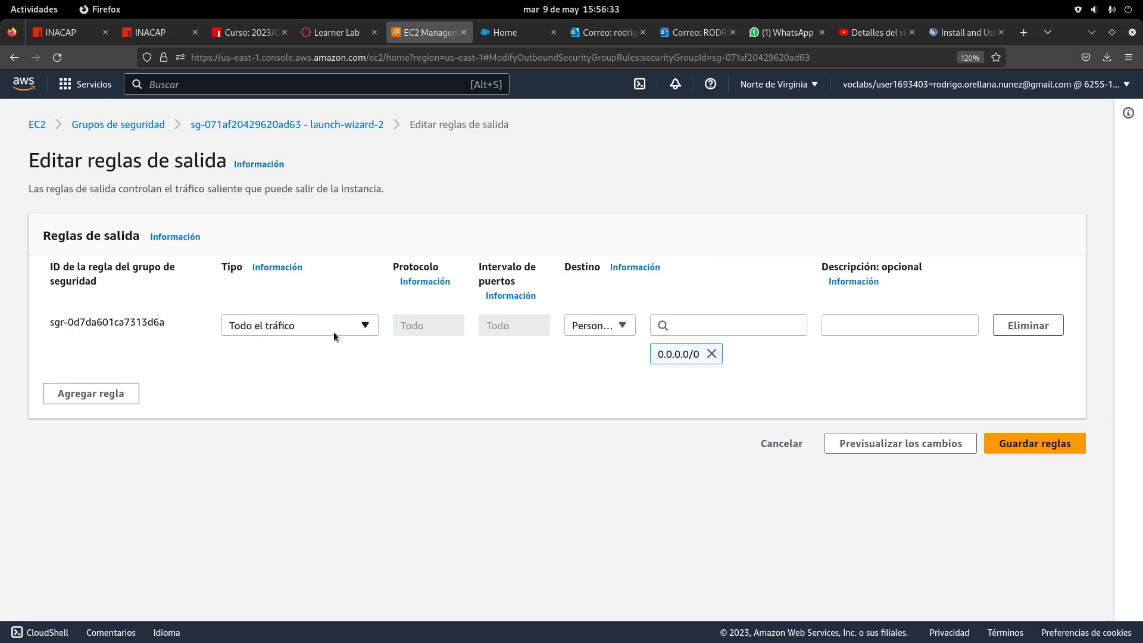
left_click(600, 327)
left_click(600, 382)
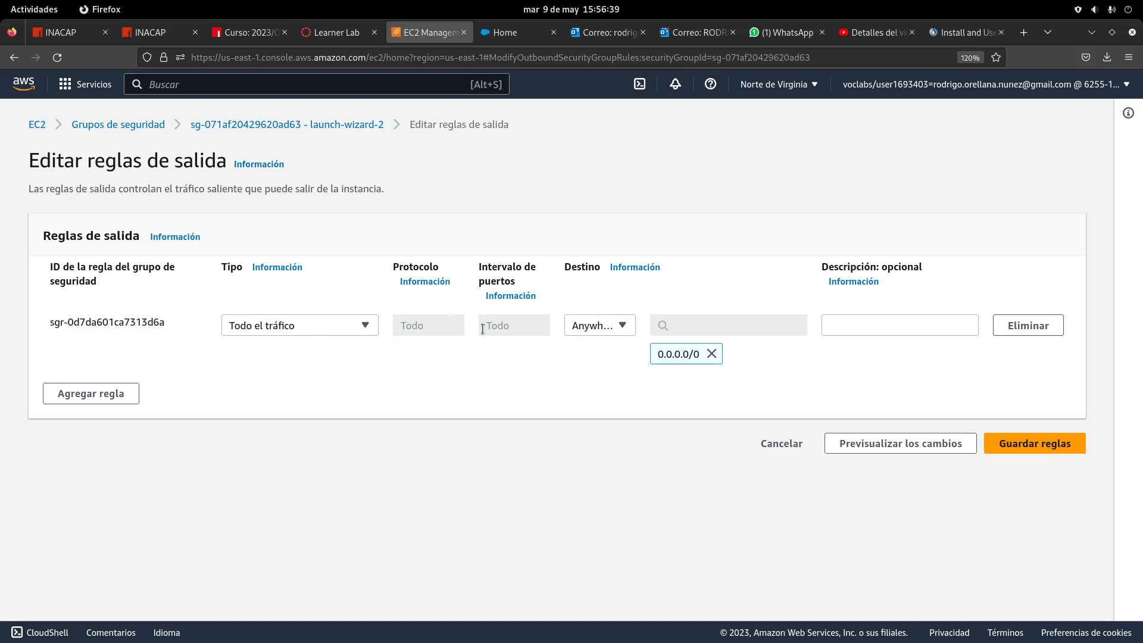
Add a 'Todo el tráfico' outbound rule to Anywhere-IPv6 and save the outbound rules
left_click(114, 395)
left_click(242, 387)
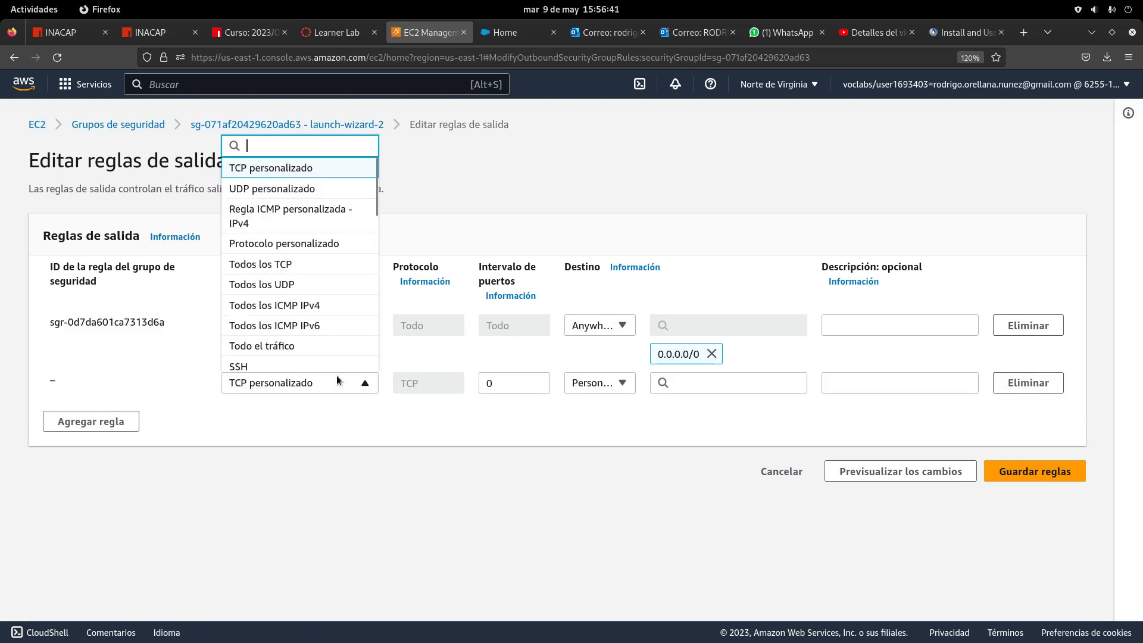
left_click(296, 346)
left_click(609, 386)
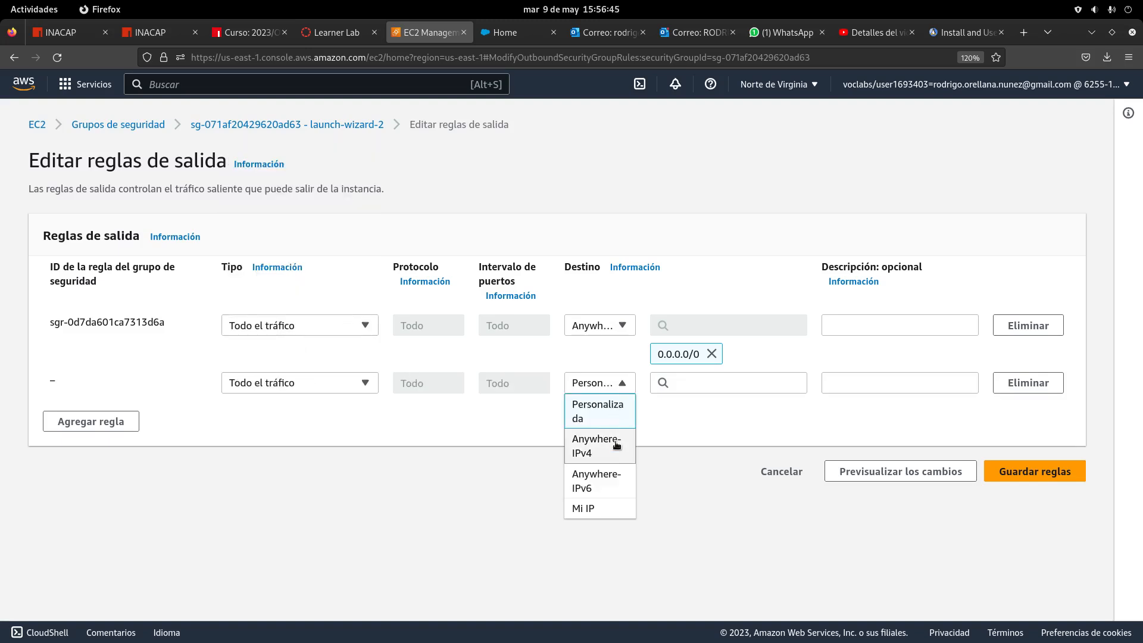
left_click(616, 479)
left_click(1035, 502)
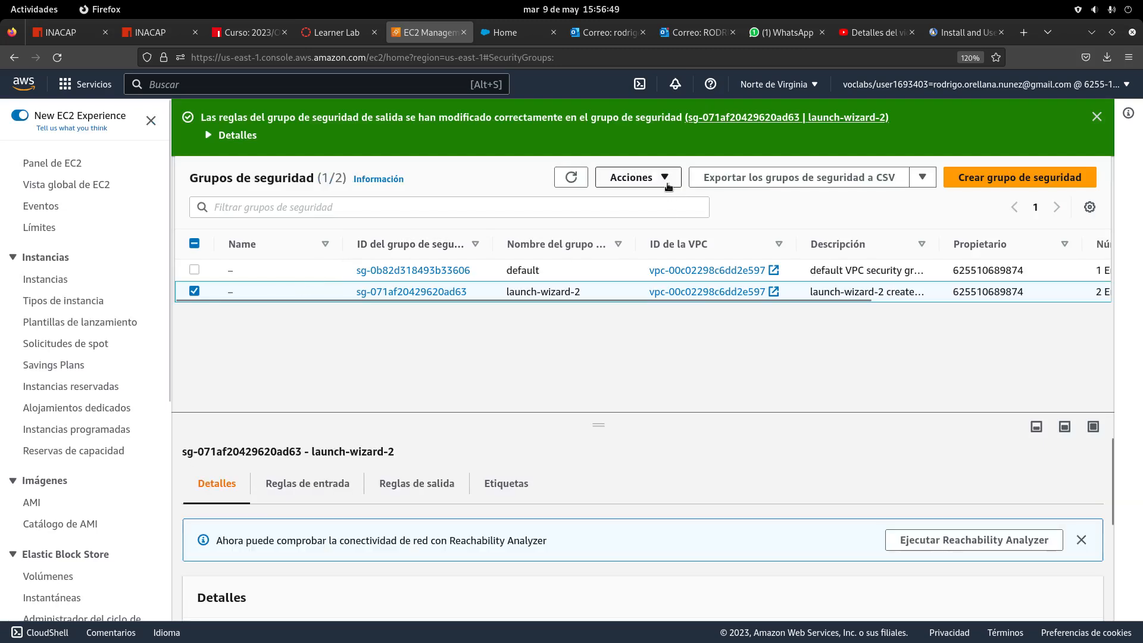
Review launch-wizard-2's inbound rules without changes, then open its outbound rules editor
left_click(194, 291)
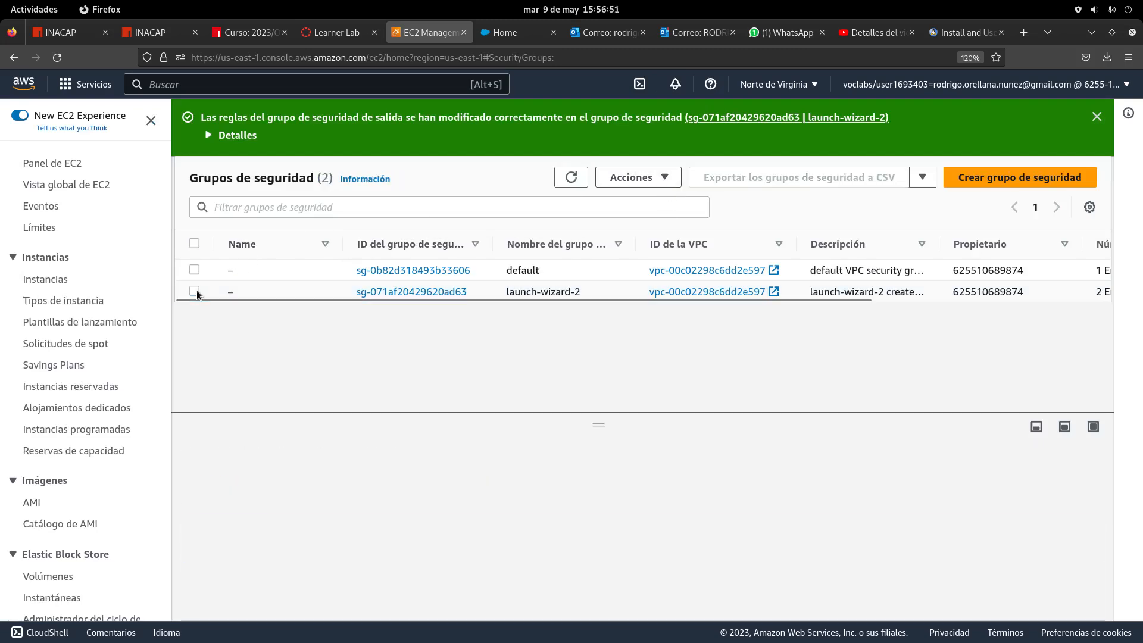
left_click(194, 291)
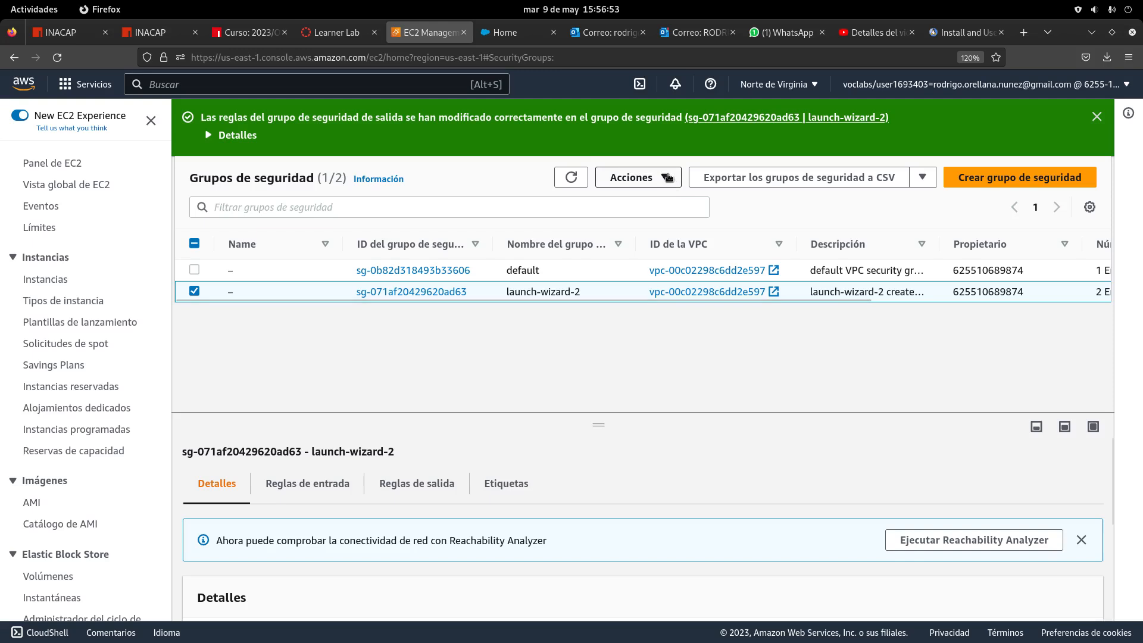
left_click(640, 178)
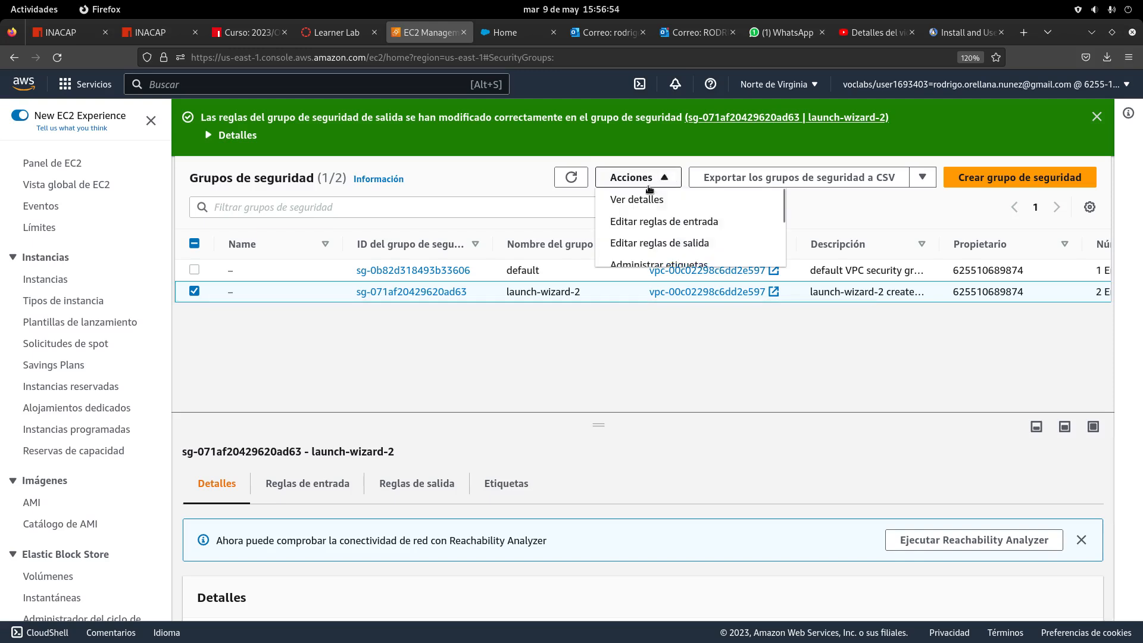
left_click(656, 227)
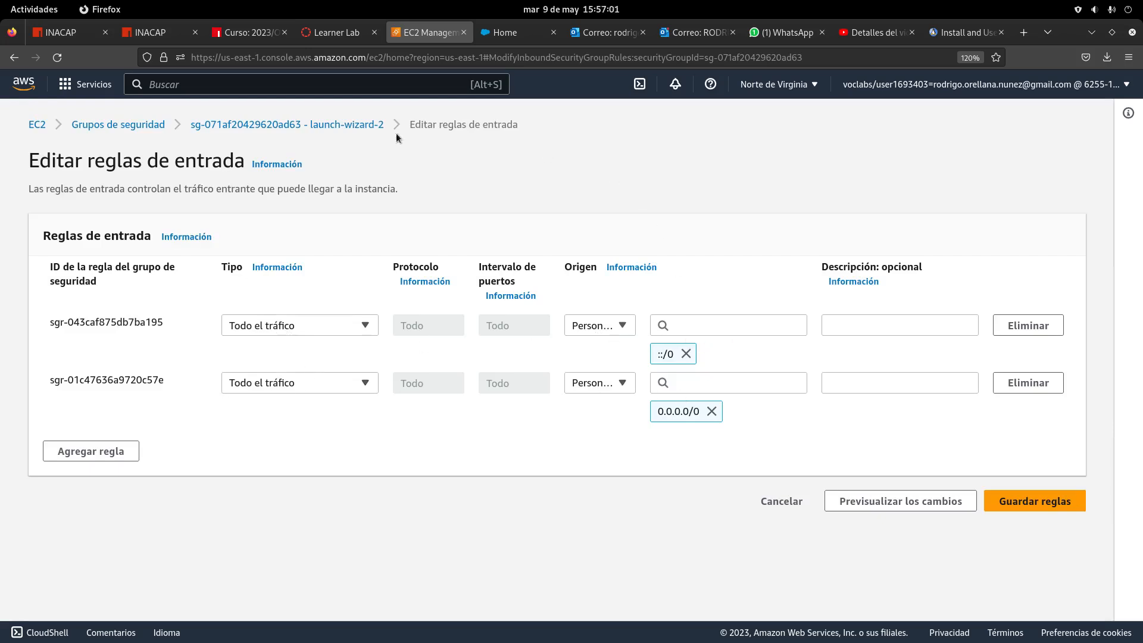
left_click(1012, 501)
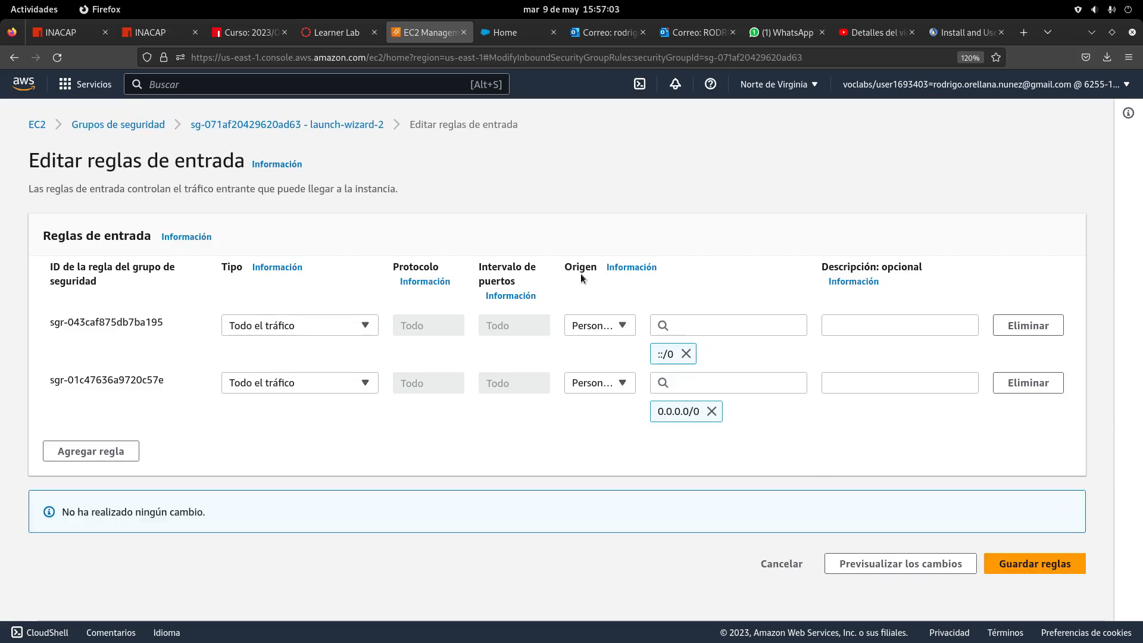
left_click(780, 563)
left_click(631, 120)
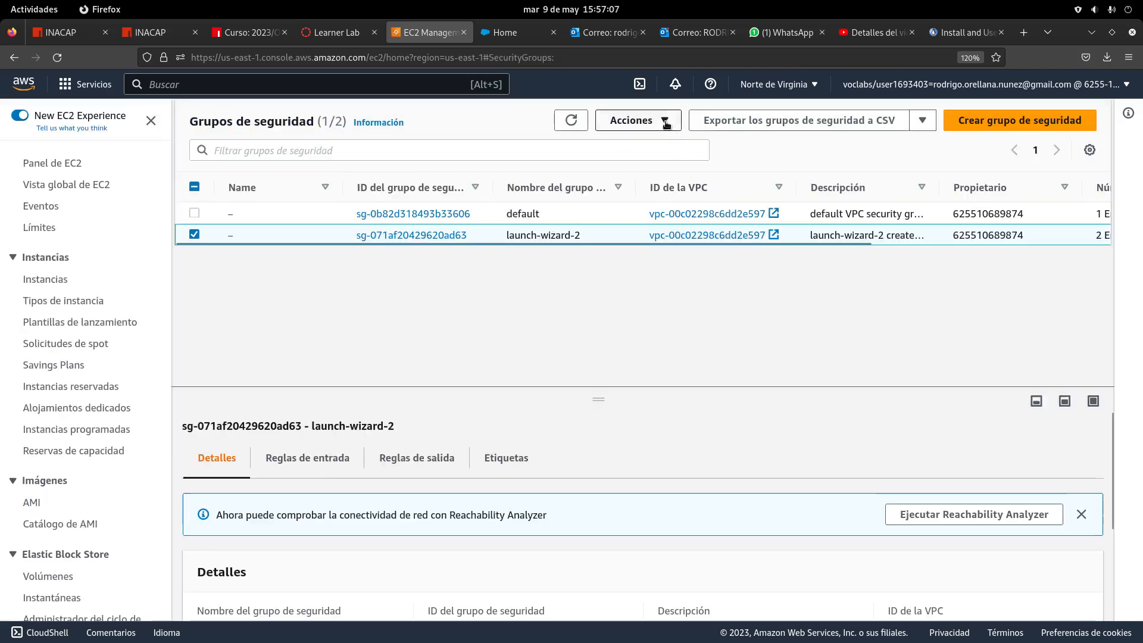
left_click(666, 184)
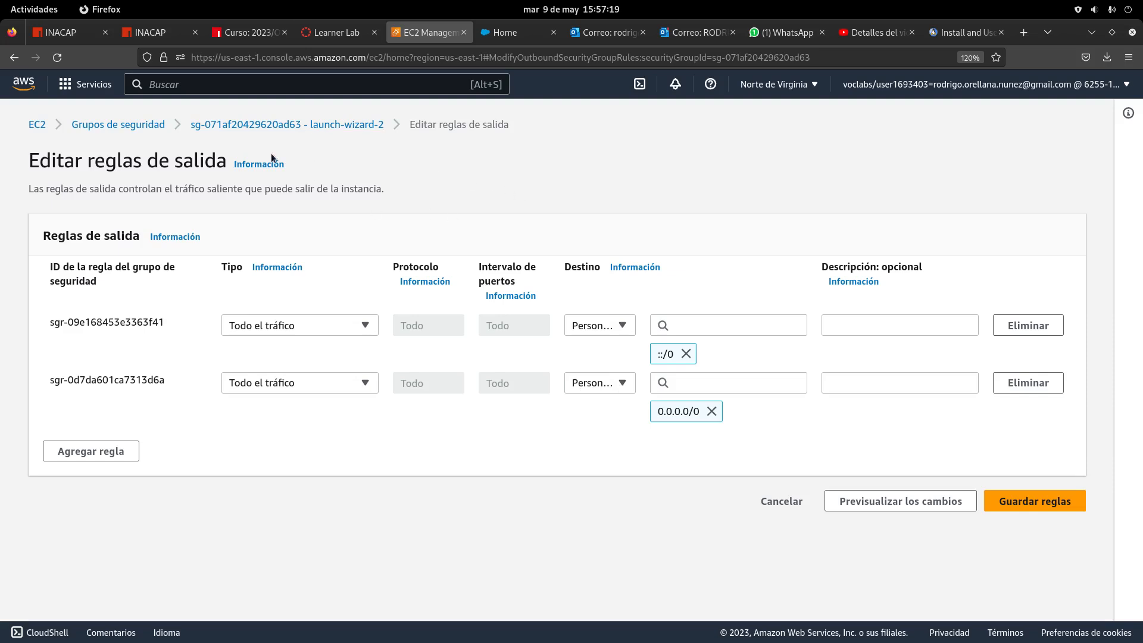
Cancel the outbound rules editor and return to the Grupos de seguridad list
left_click(266, 125)
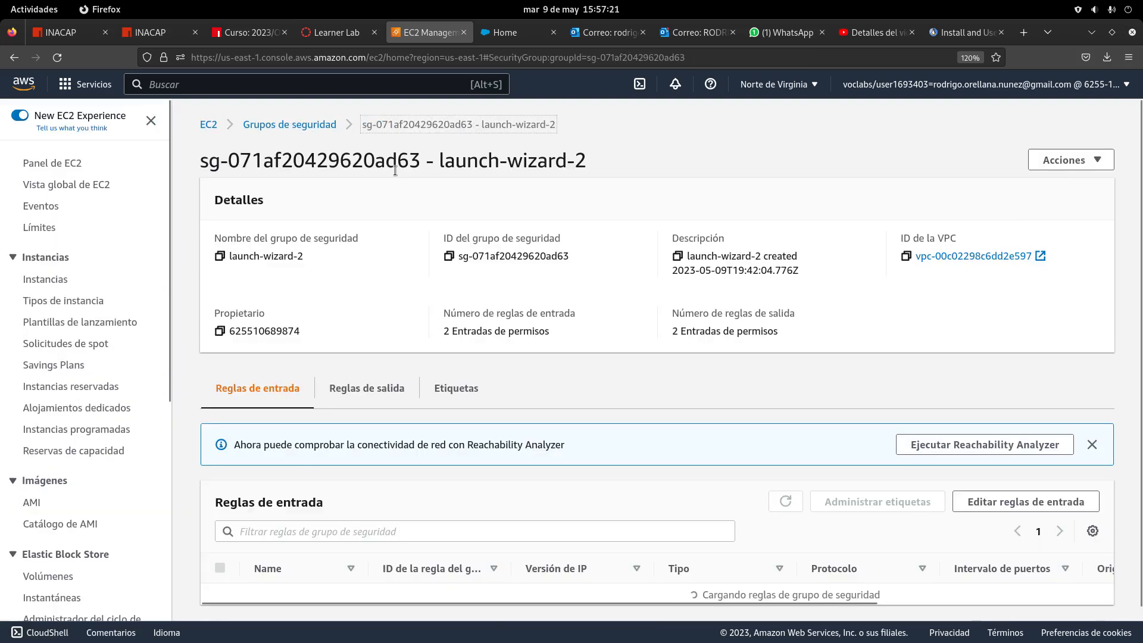
key("alt+Left")
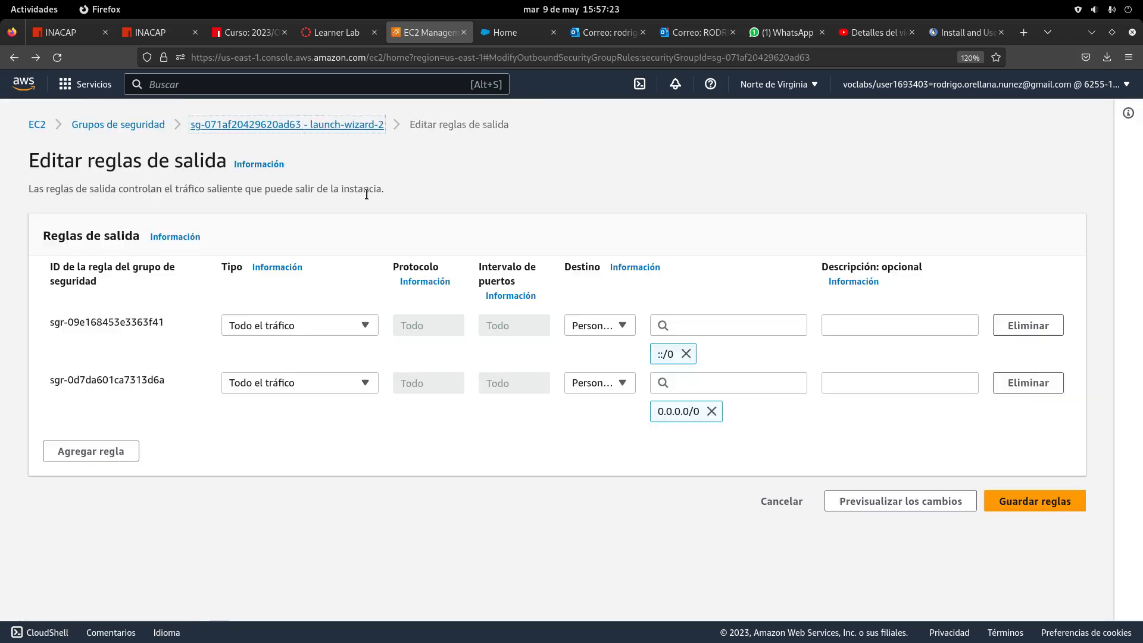
left_click(782, 501)
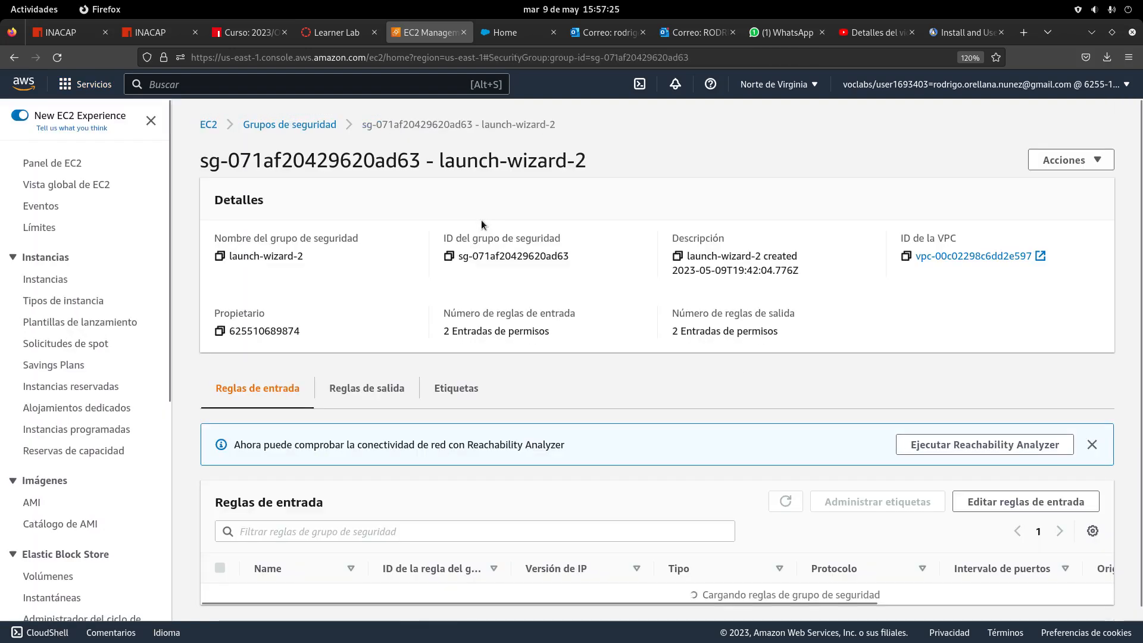
left_click(306, 124)
Reselect launch-wizard-2 in the list, dismissing the Name editor unsaved
left_click(194, 235)
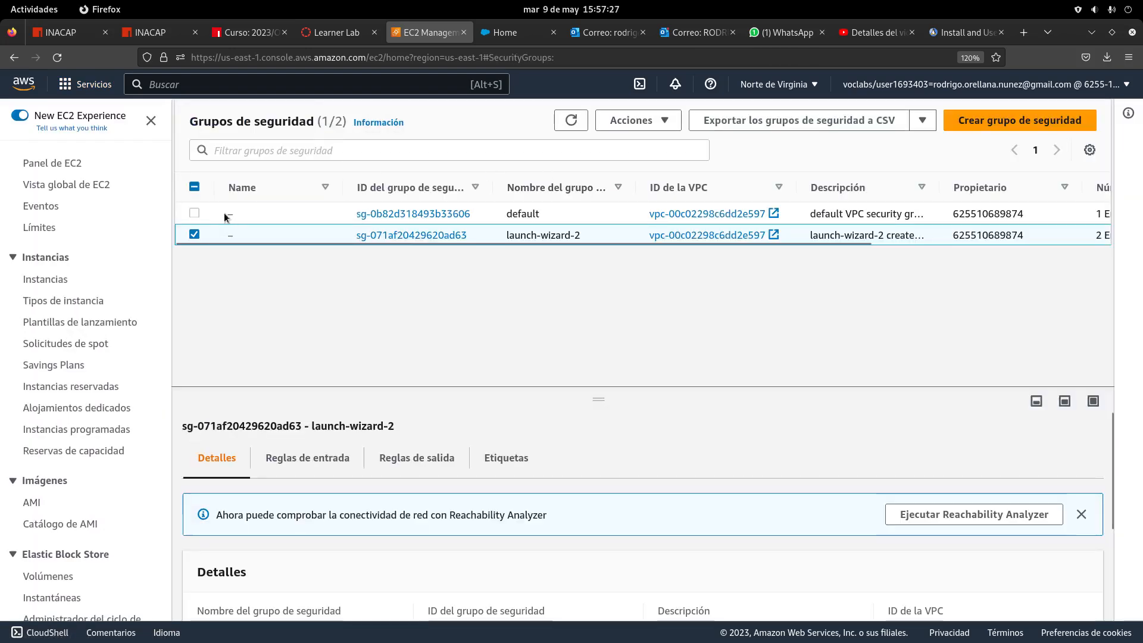
left_click(194, 235)
left_click(195, 235)
left_click(241, 236)
left_click(331, 308)
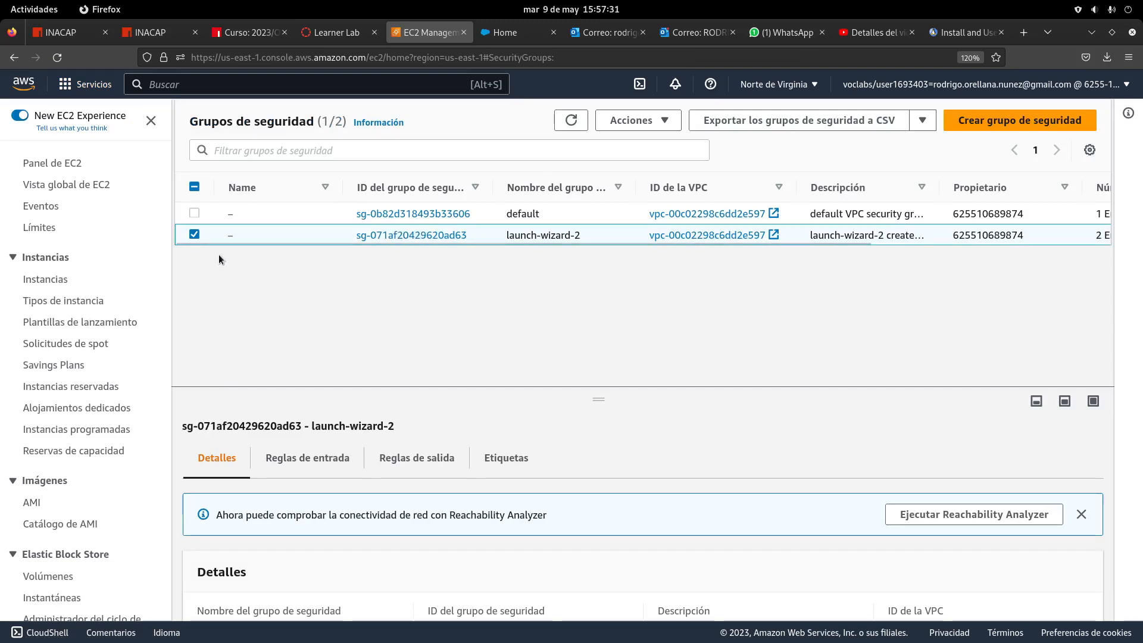
left_click(194, 235)
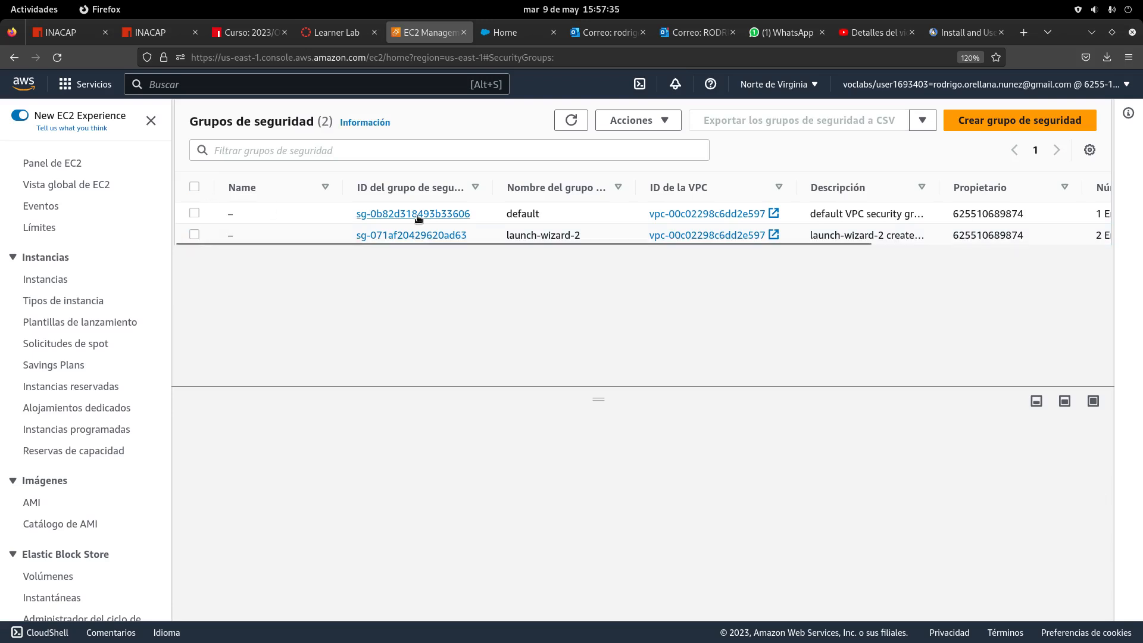
left_click(195, 237)
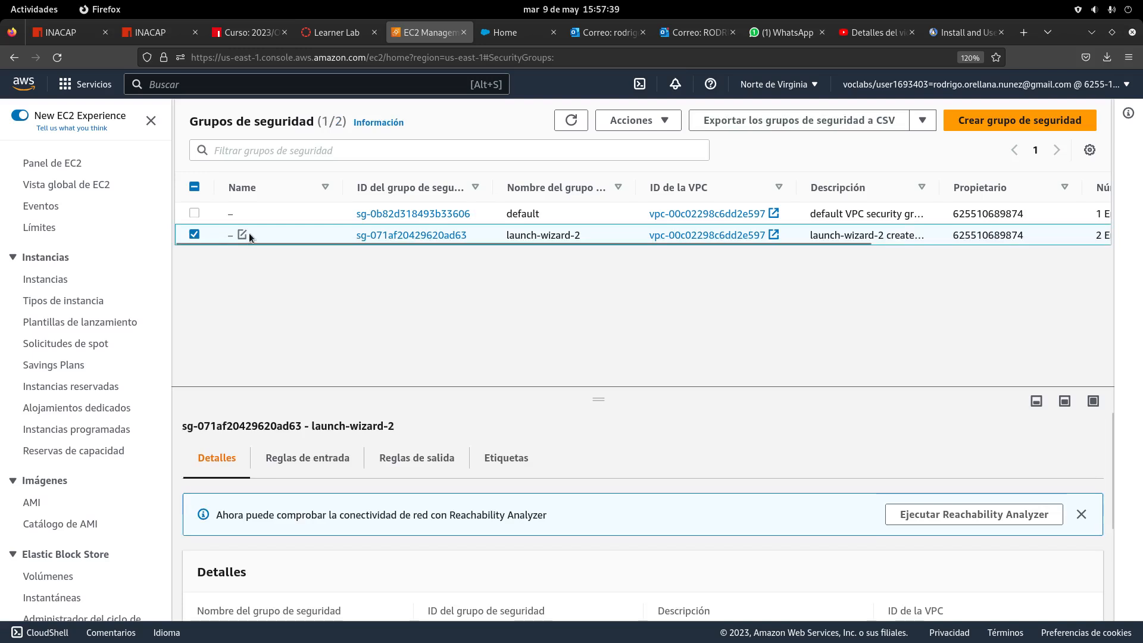
Set launch-wizard-2's Name to FUNDAMENTOS_HARDWARE and save it
left_click(242, 234)
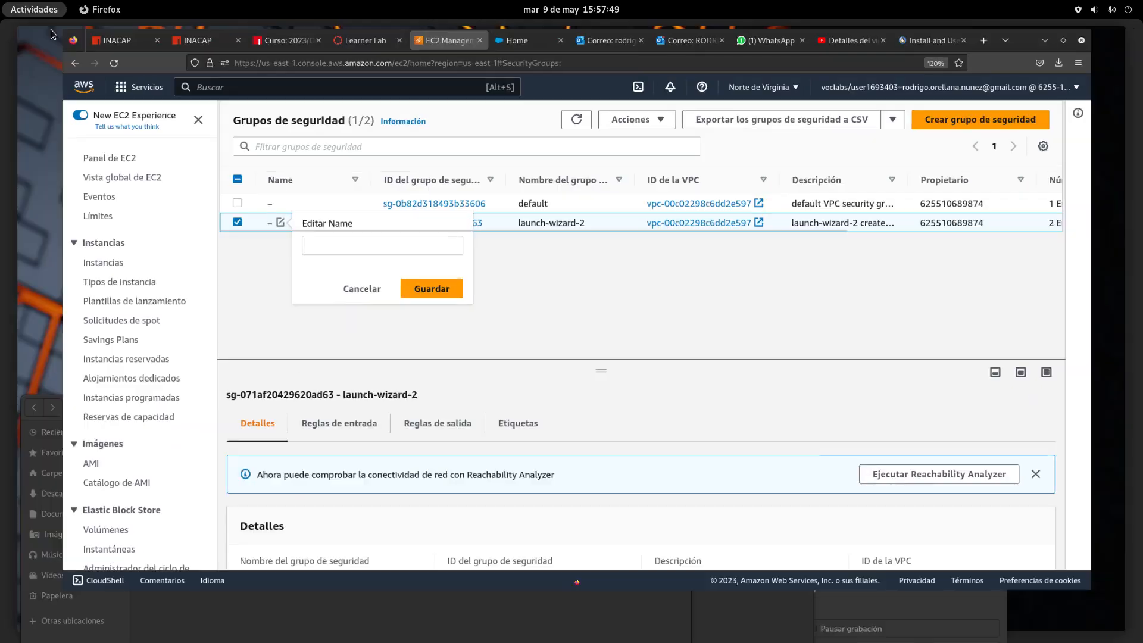
left_click(34, 9)
left_click(505, 440)
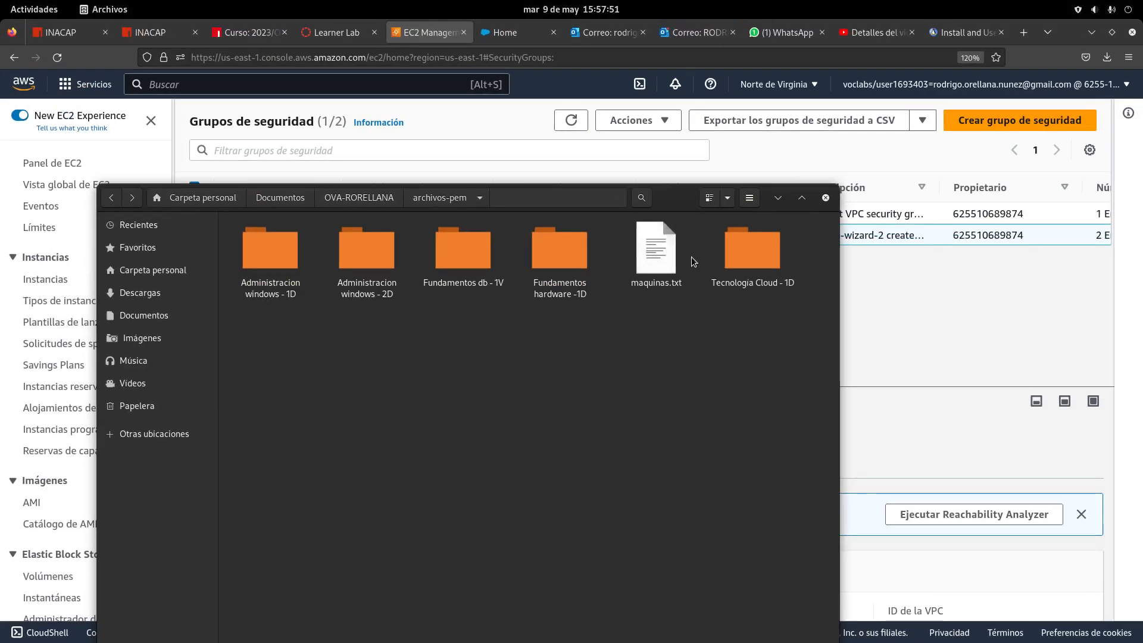
left_click(779, 200)
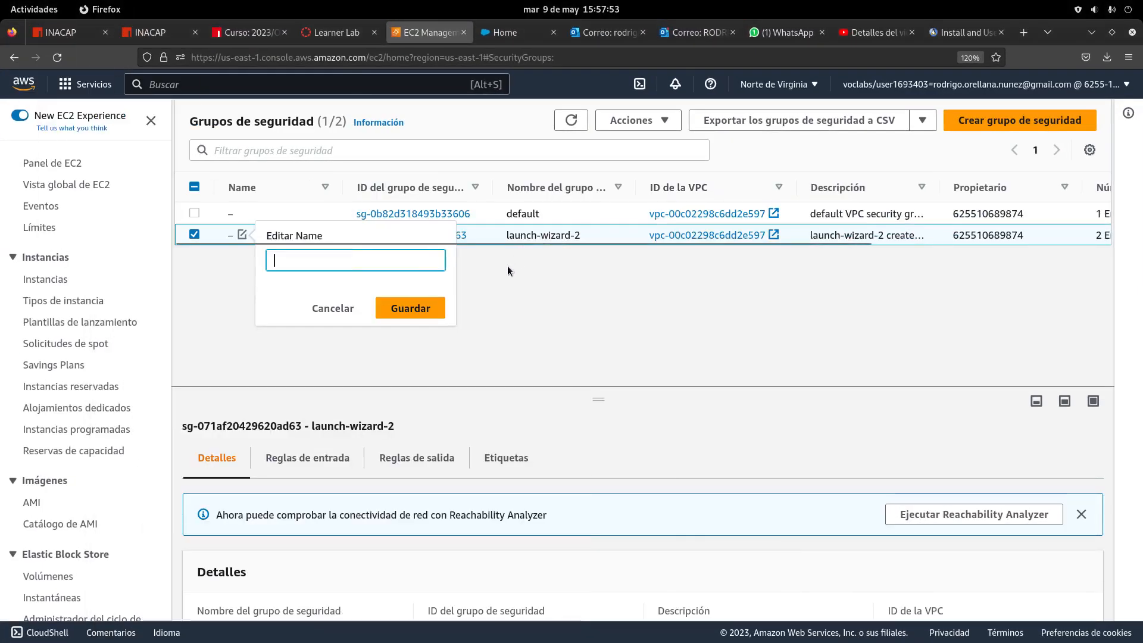
type("FU")
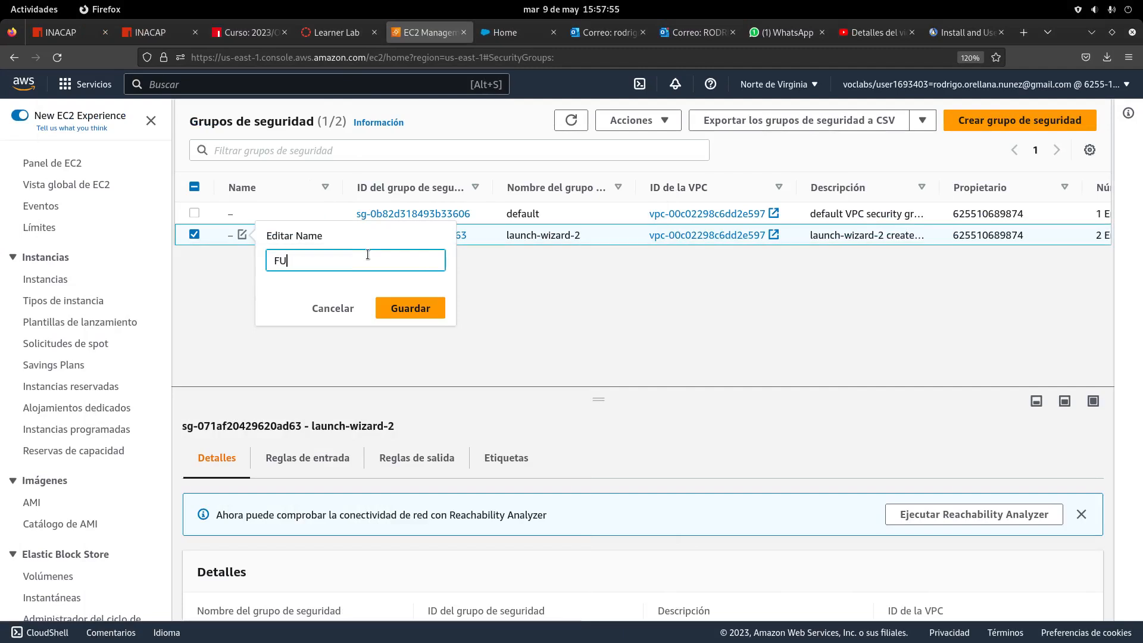
type("NDAMENTOS_HARWAR")
key("BackSpace")
key("BackSpace")
key("BackSpace")
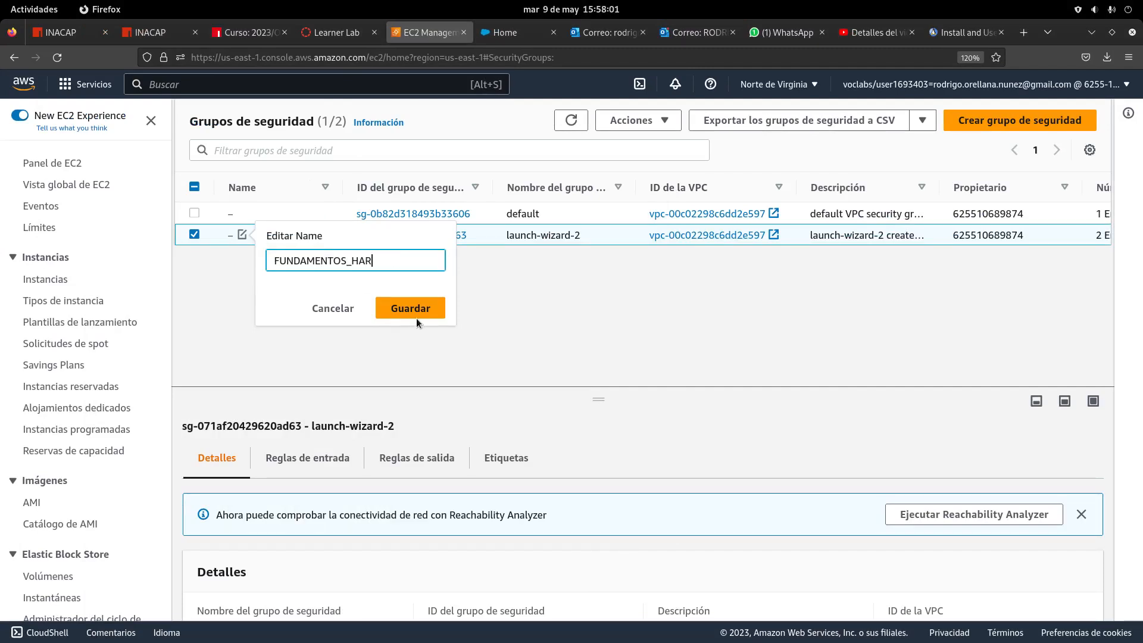
type("DWARE")
left_click(416, 318)
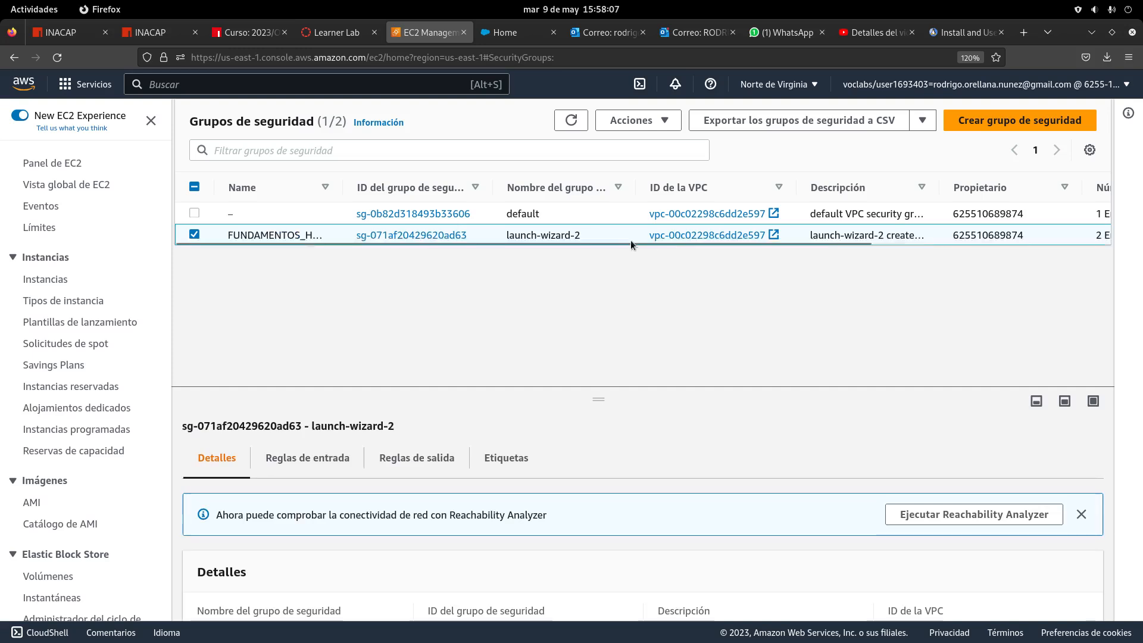
left_click_drag(692, 243, 1001, 277)
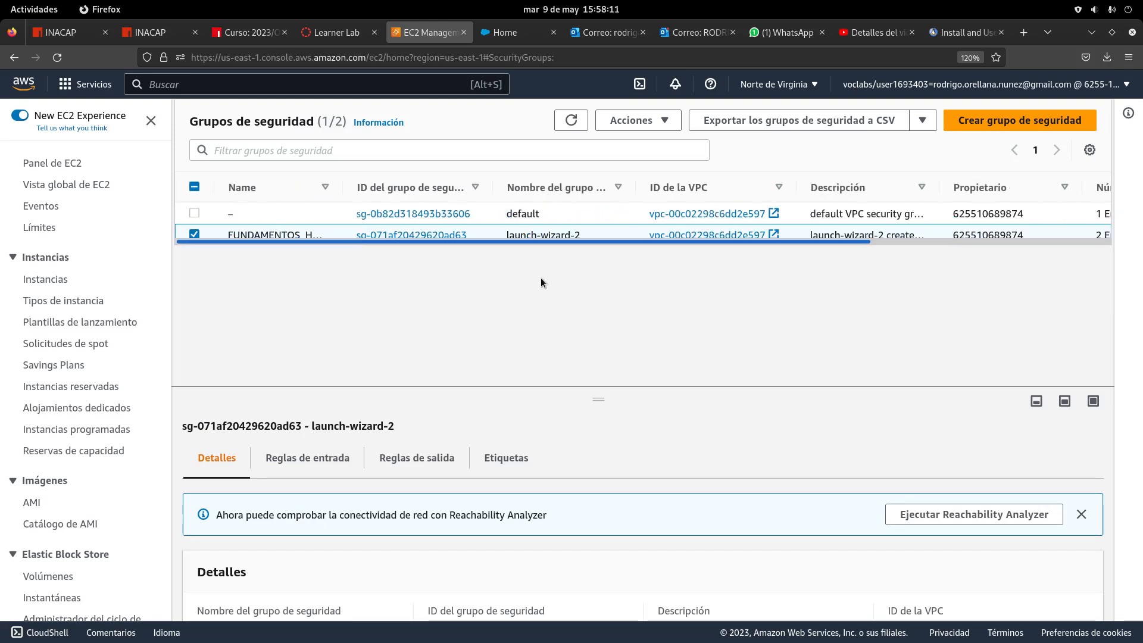
scroll(487, 421, "down", 2)
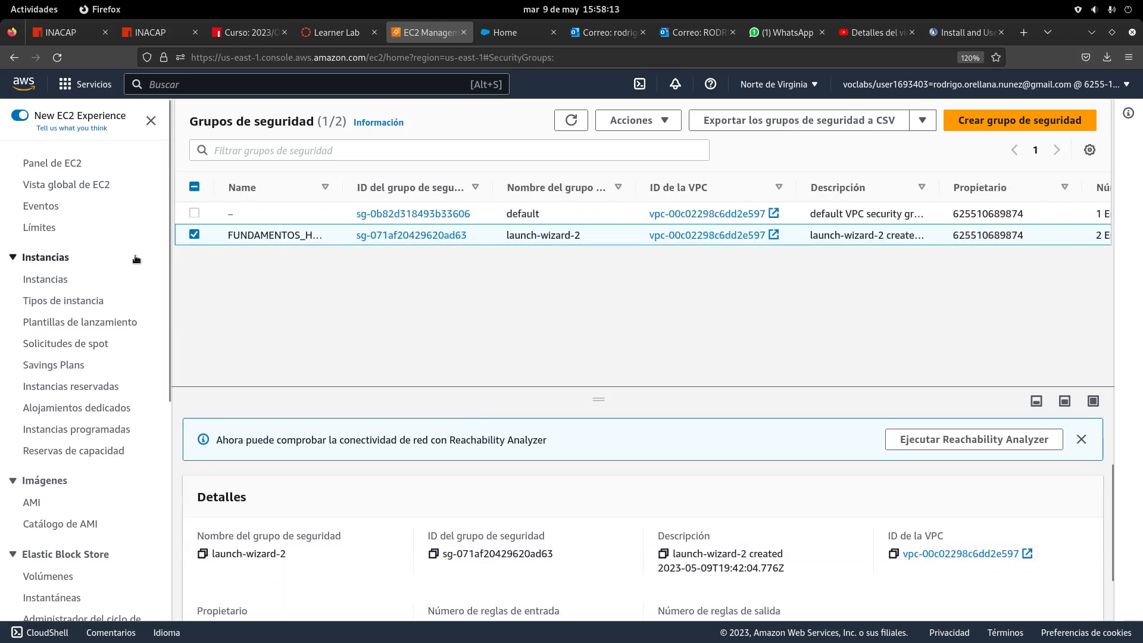
Go from the EC2 dashboard to the running instances list, then clear the running filter
left_click(47, 279)
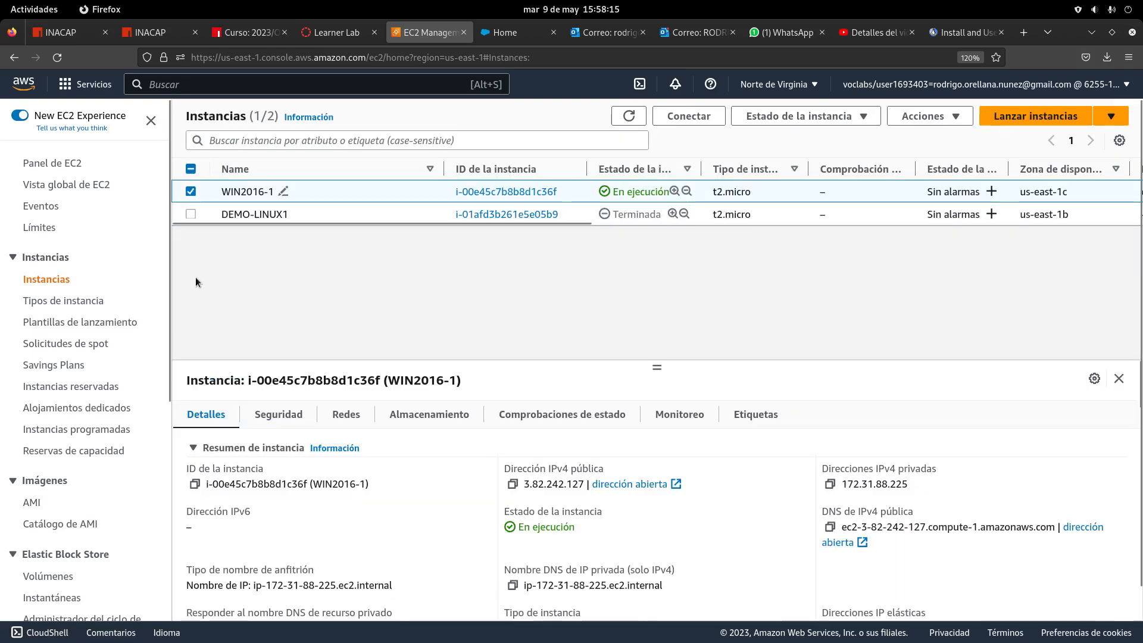
left_click(190, 191)
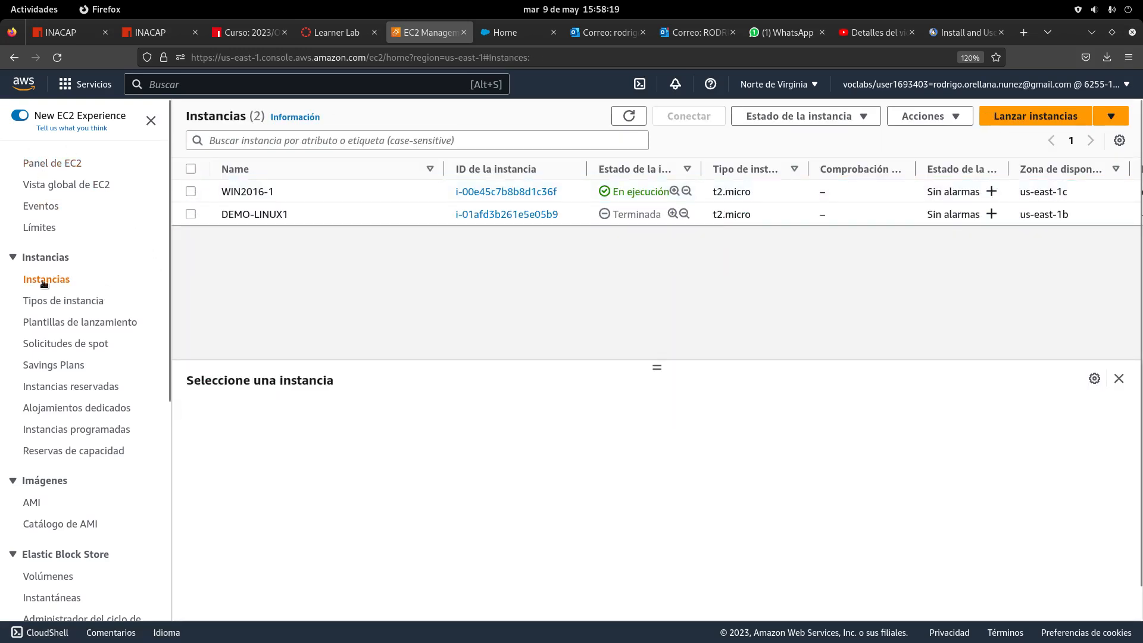
left_click(75, 165)
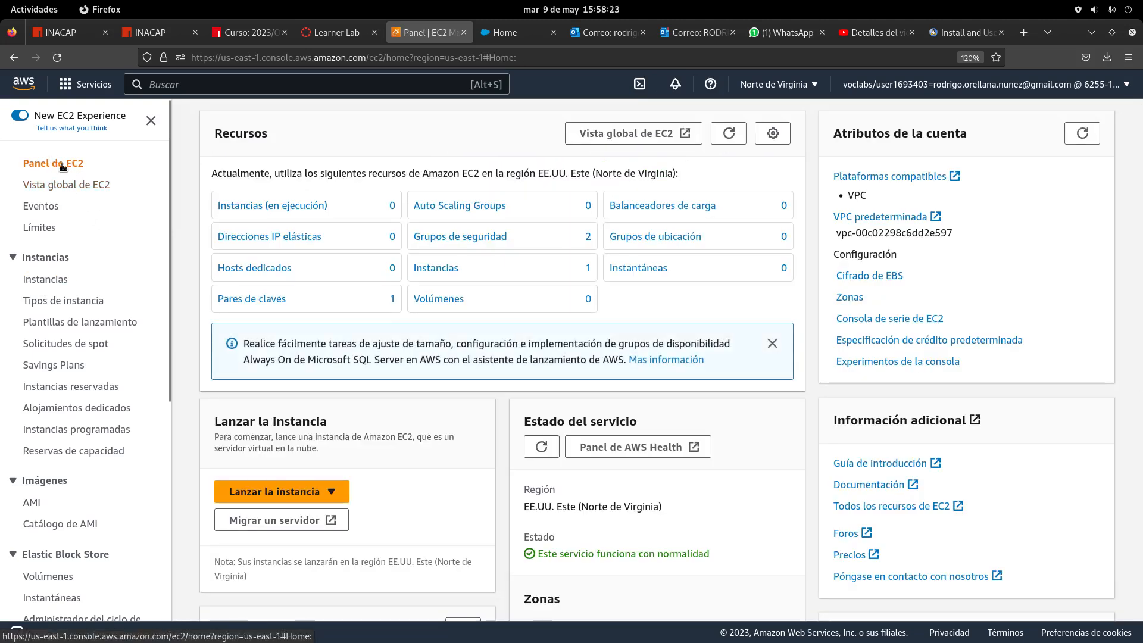
left_click(268, 206)
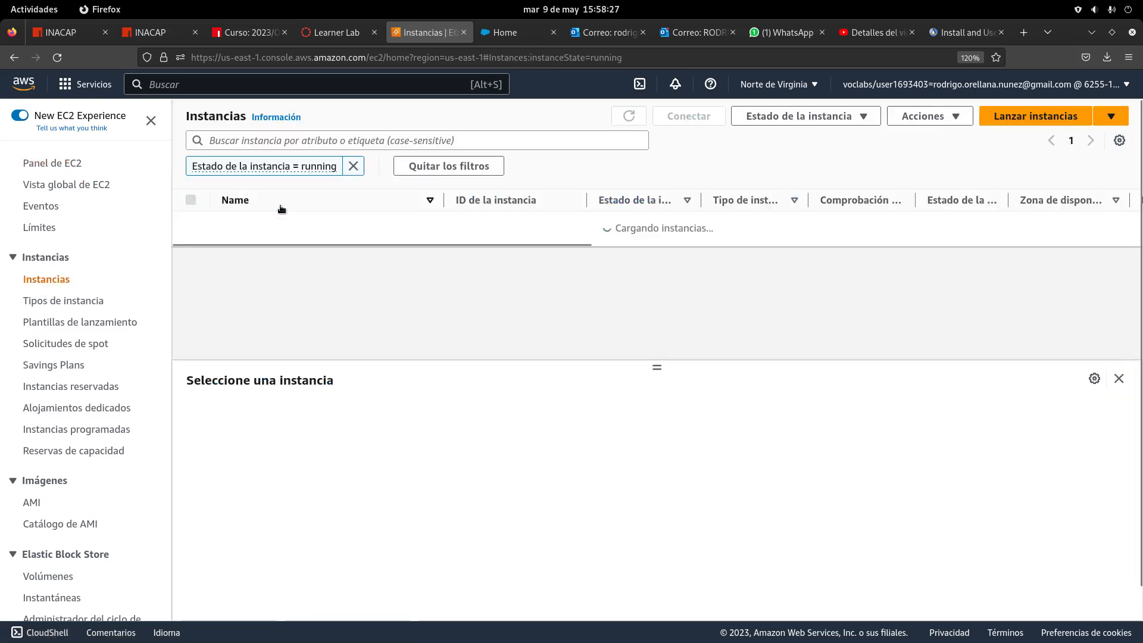
left_click(353, 166)
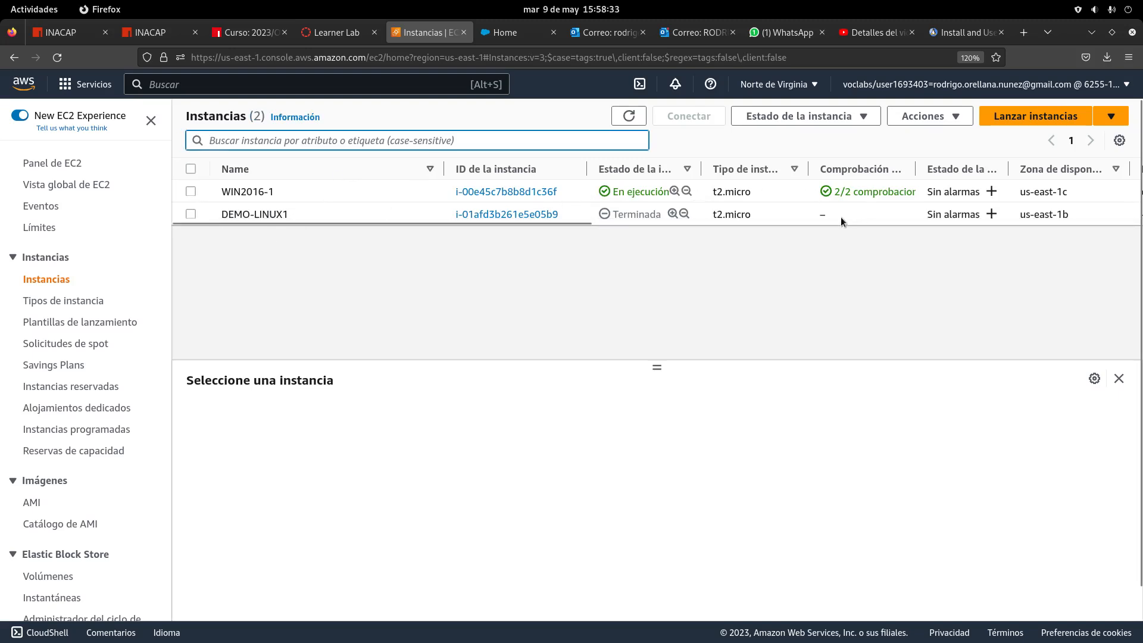
Collapse the empty details pane, adjust the list layout, and select WIN2016-1
left_click(1119, 379)
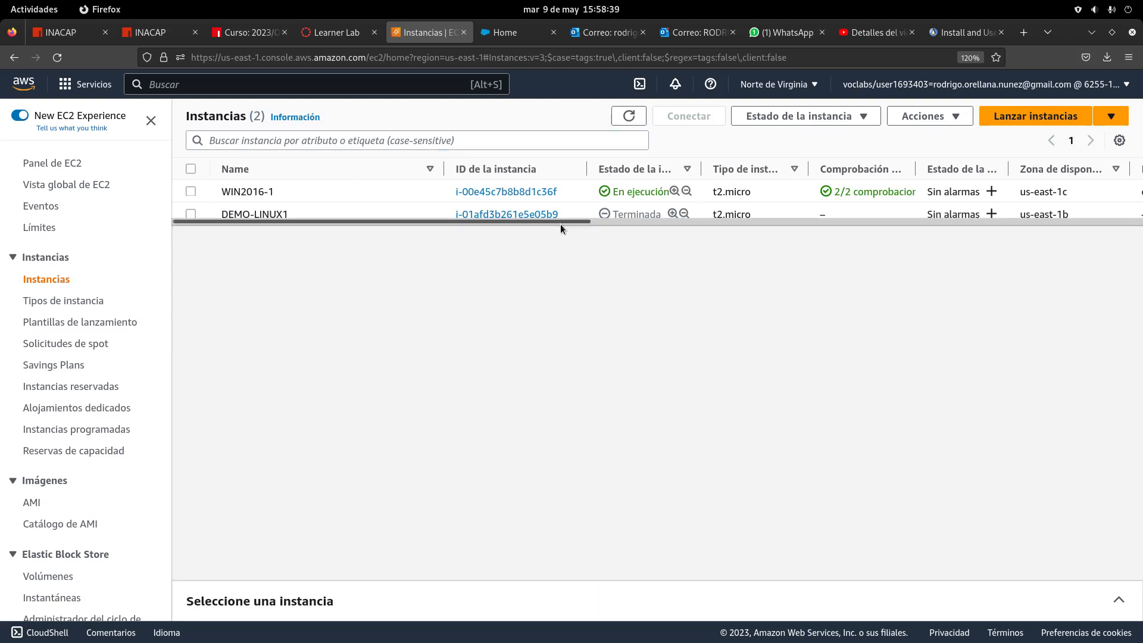
left_click_drag(560, 224, 203, 190)
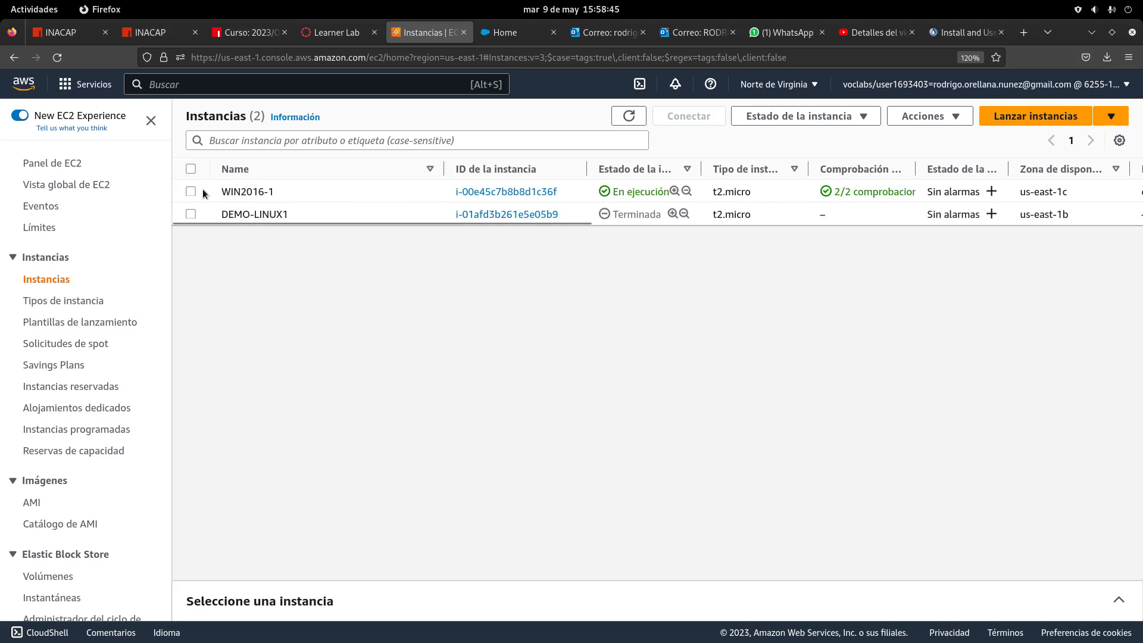
left_click_drag(303, 225, 821, 242)
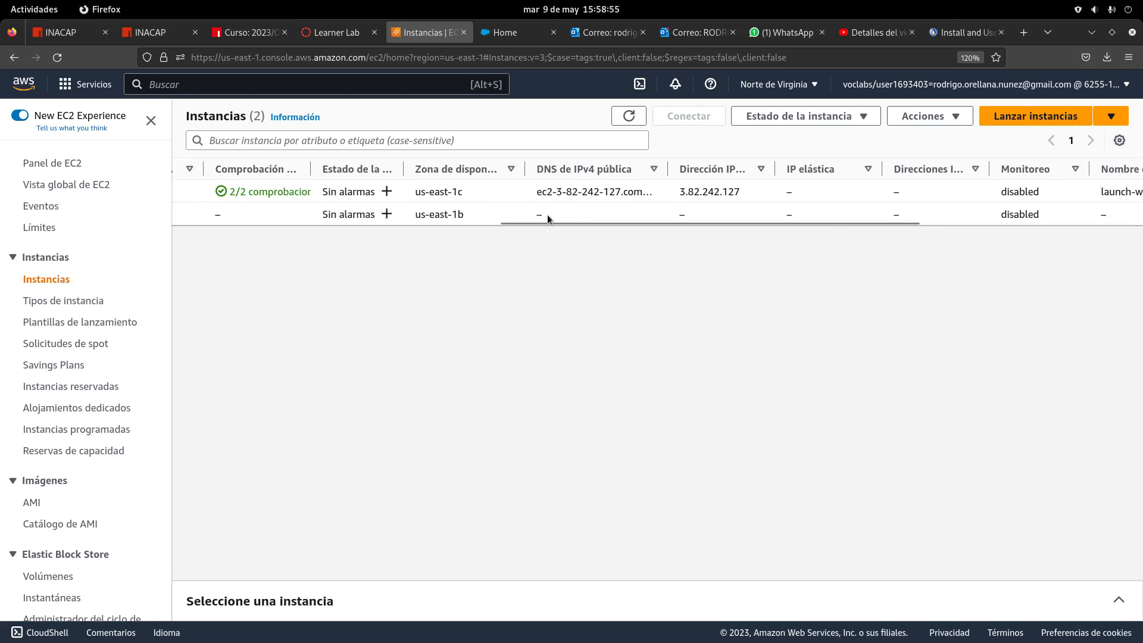
left_click_drag(549, 219, 150, 237)
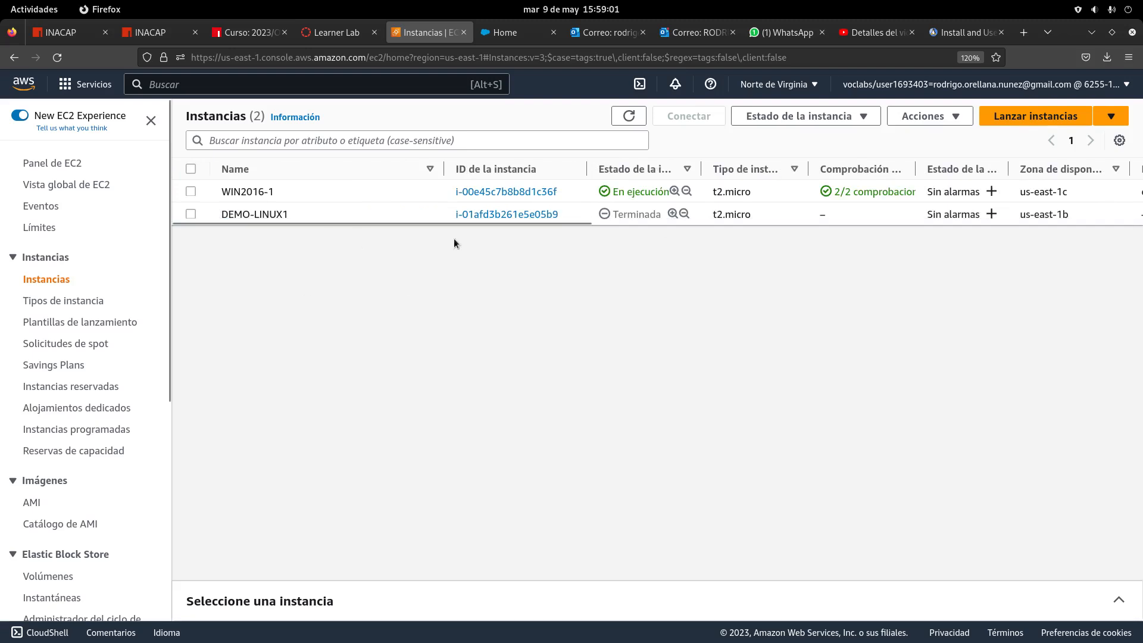
left_click(191, 192)
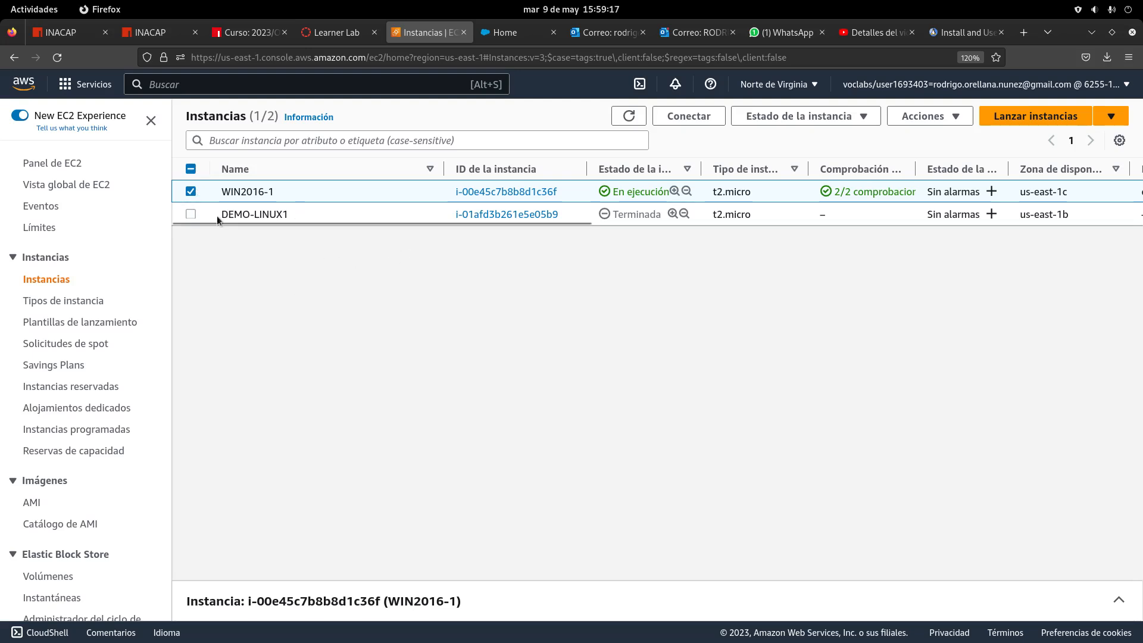
Reselect WIN2016-1, review its networking details, and bring up its Connect page
left_click(190, 192)
left_click(190, 191)
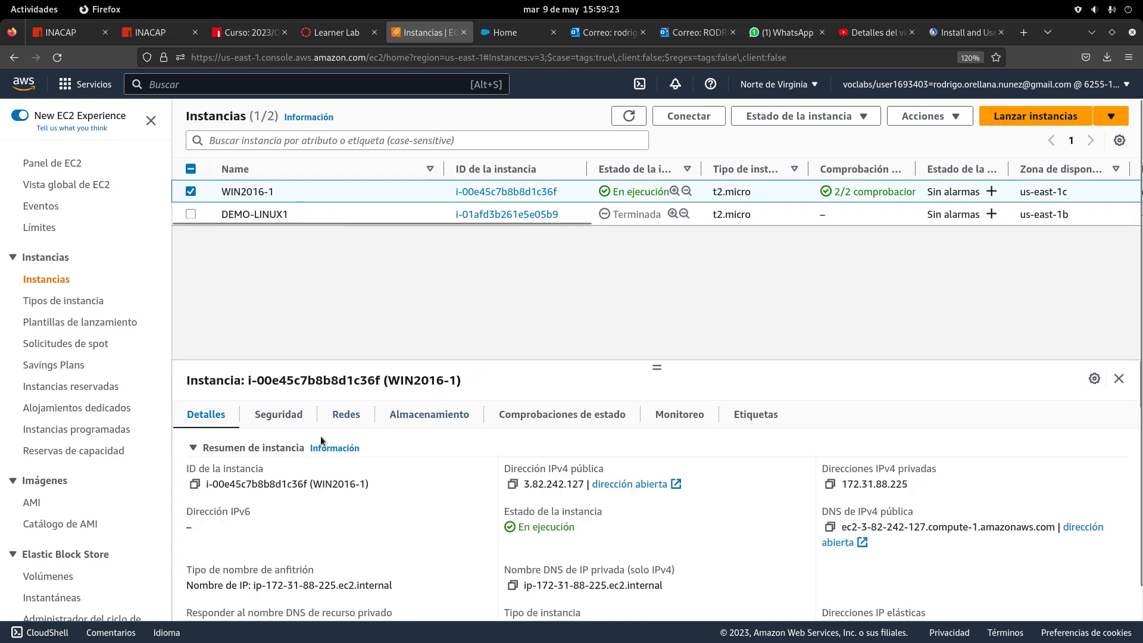
left_click(347, 420)
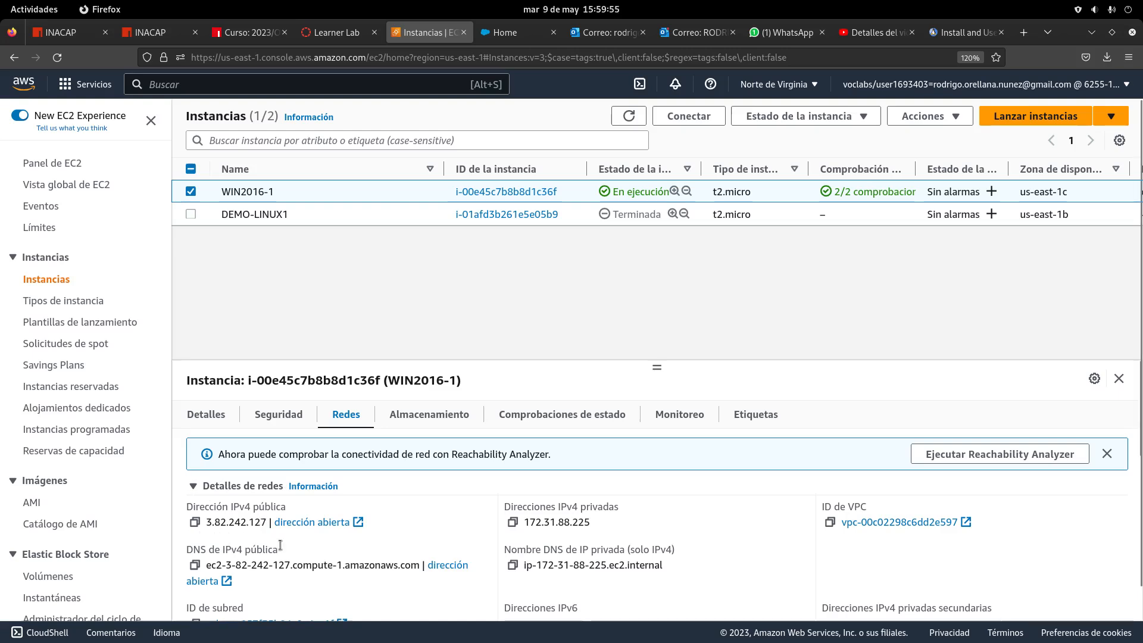
left_click(191, 191)
left_click(191, 192)
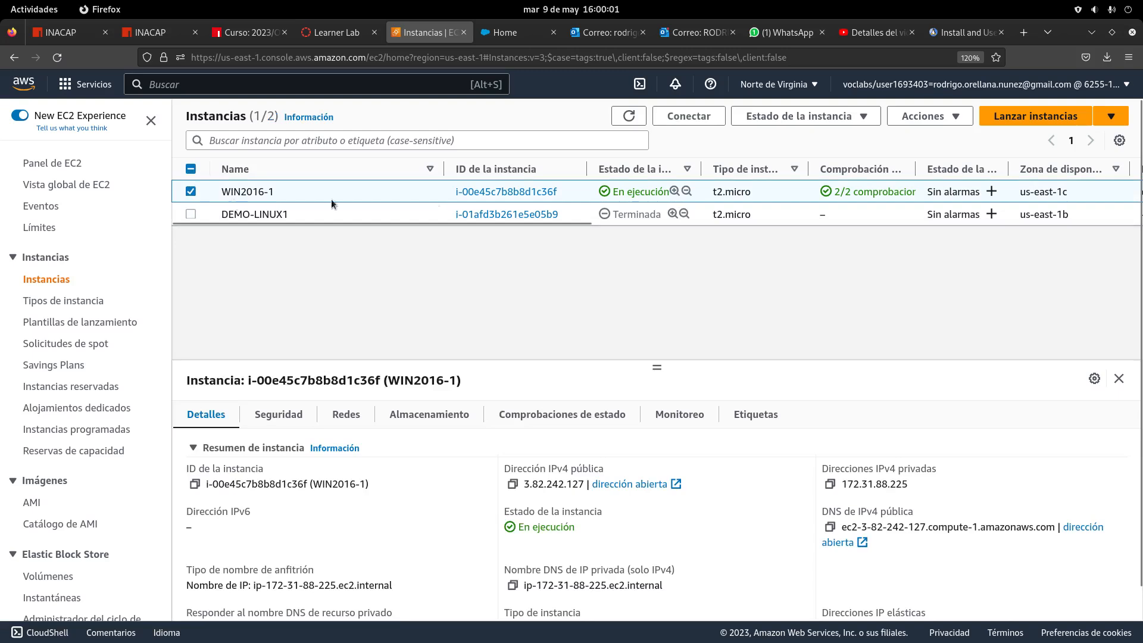
left_click(684, 117)
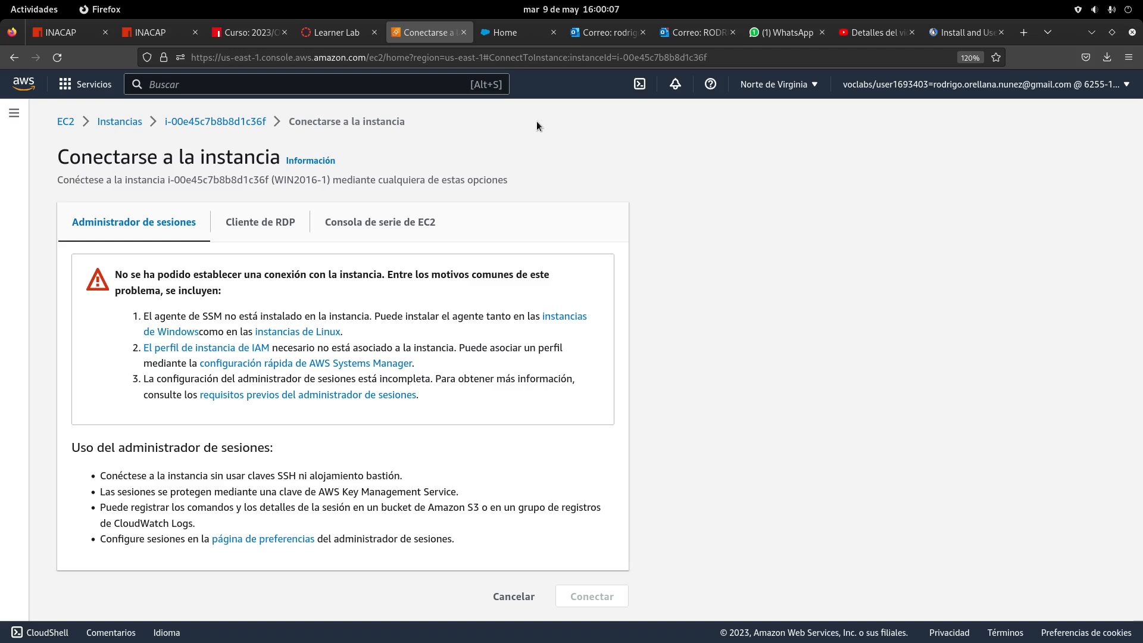
On the RDP client tab, copy the public DNS name and the Administrator user name
left_click(247, 224)
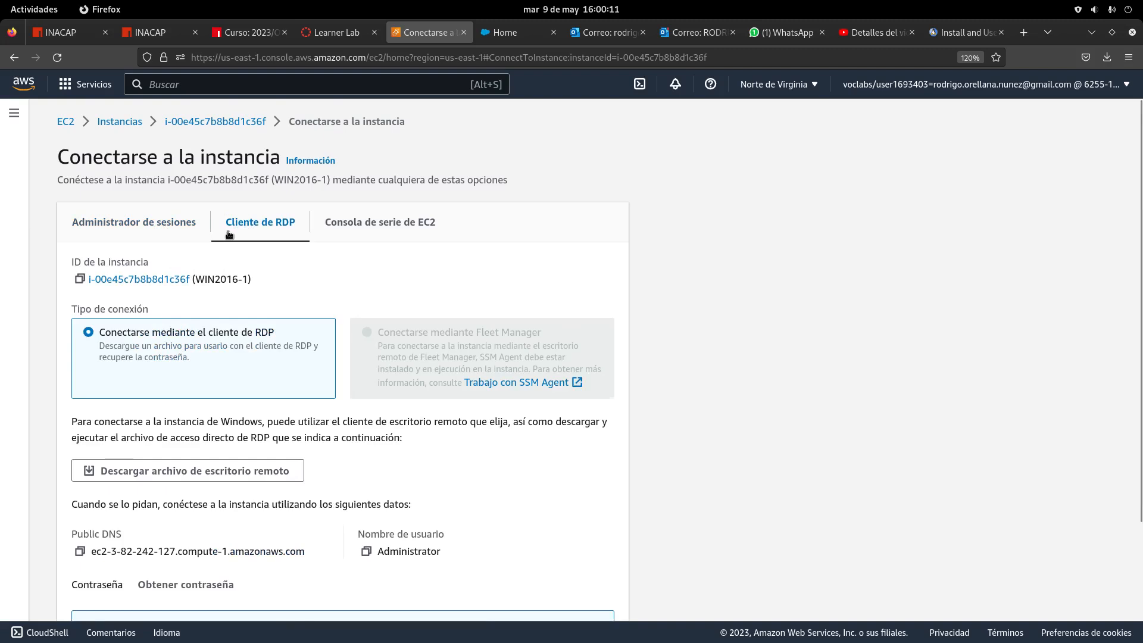
scroll(227, 231, "down", 3)
scroll(228, 231, "up", 3)
scroll(262, 376, "down", 2)
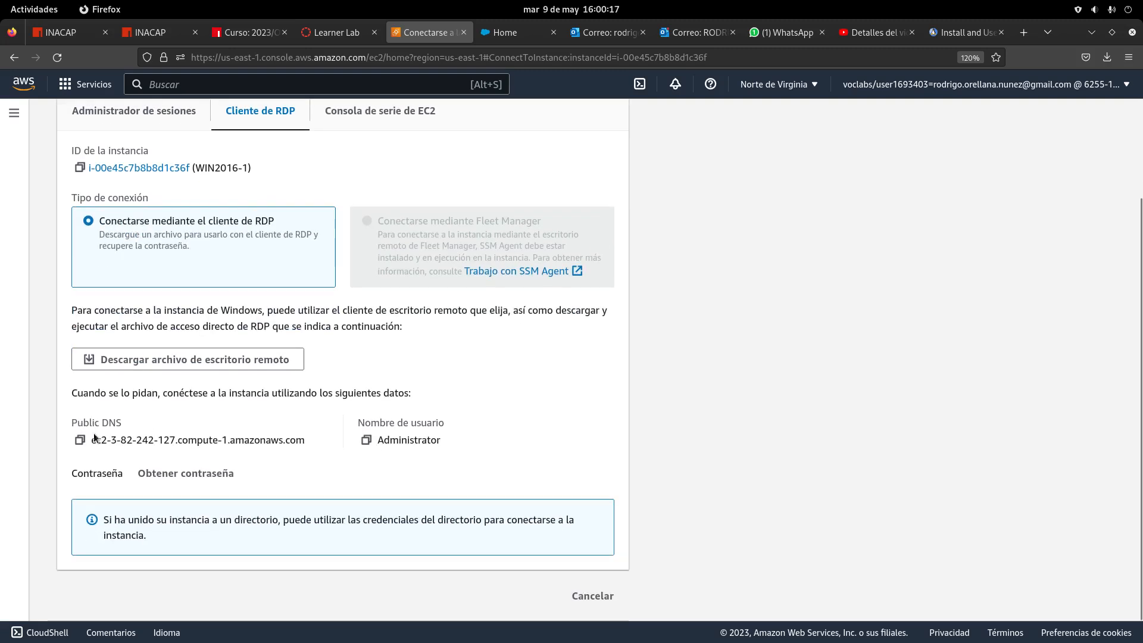
left_click(78, 444)
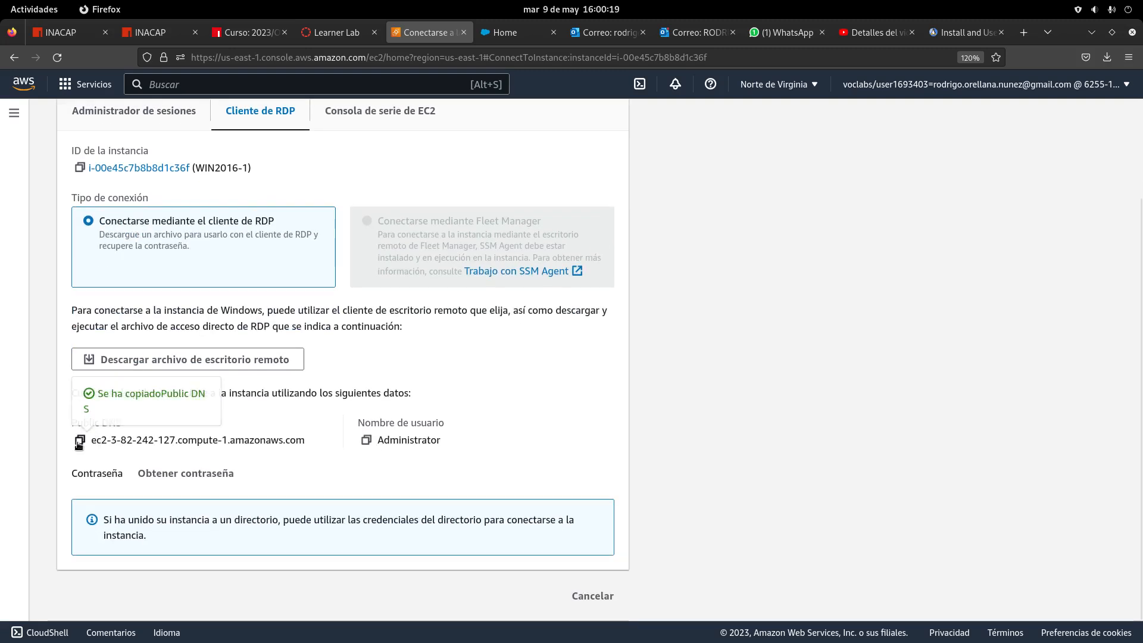
left_click(366, 441)
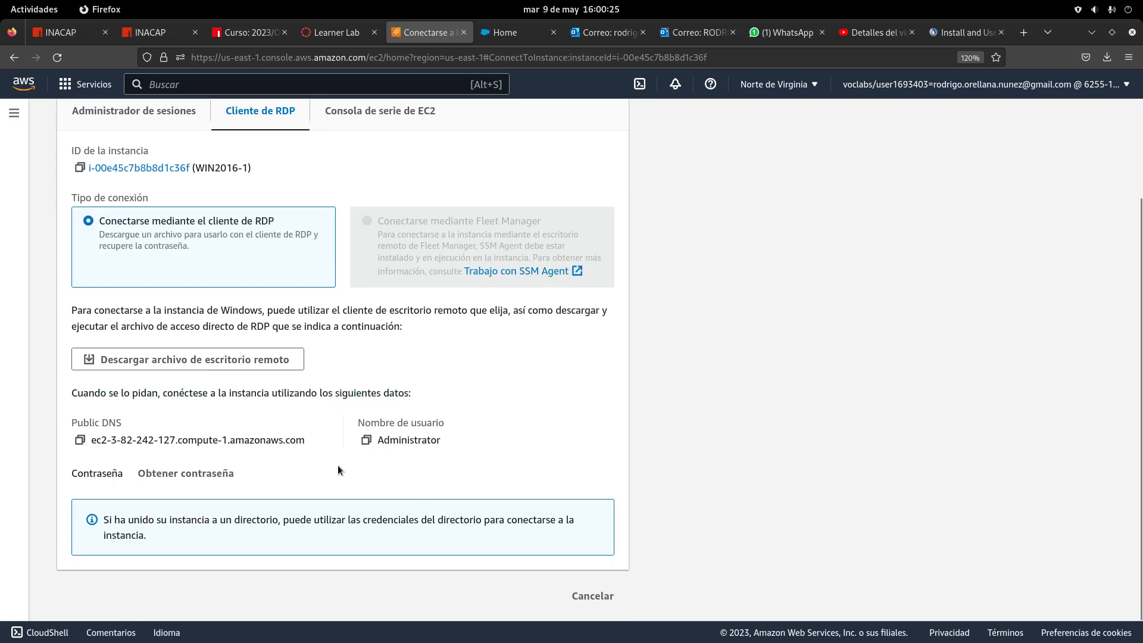
Open the Get Windows password page for WIN2016-1
left_click(198, 476)
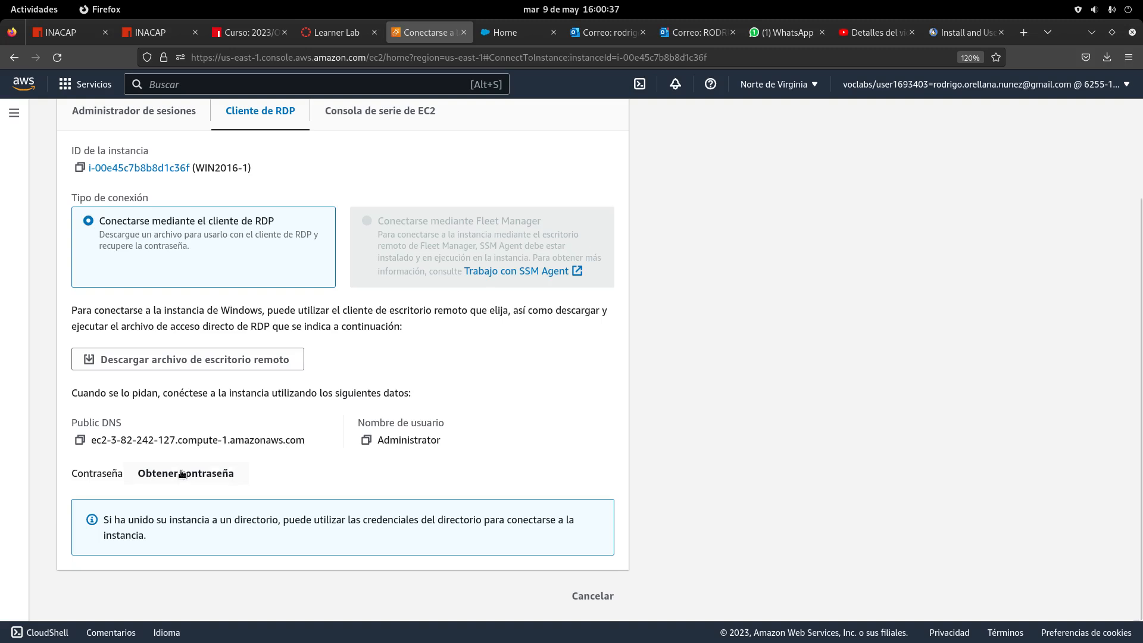
key("super")
left_click(969, 479)
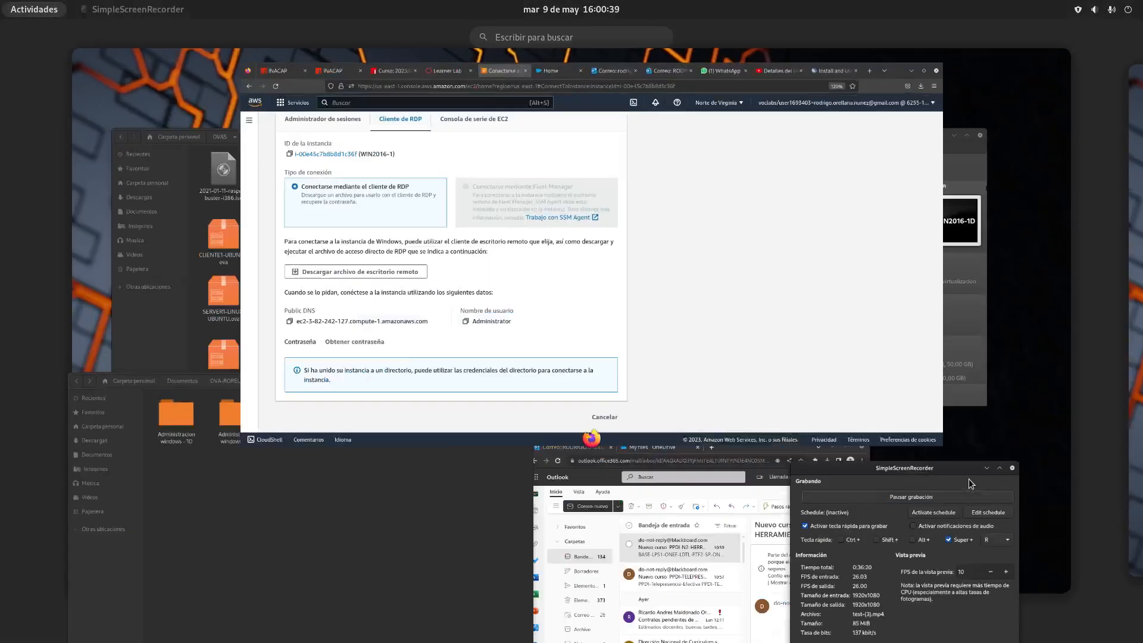
left_click_drag(828, 636, 791, 629)
left_click(420, 511)
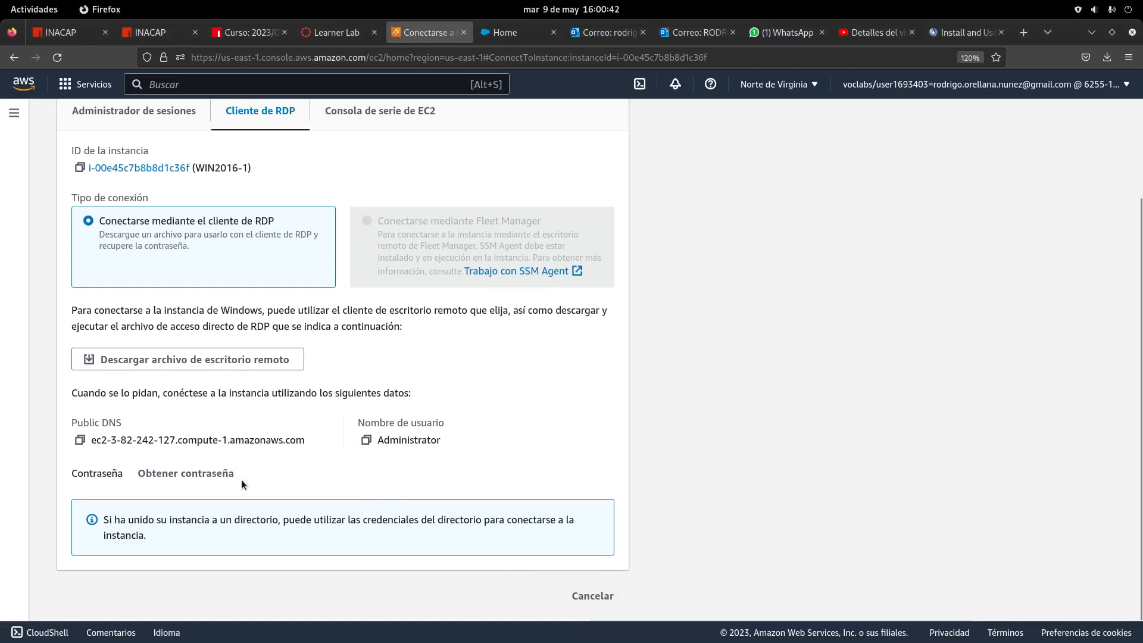
left_click(202, 474)
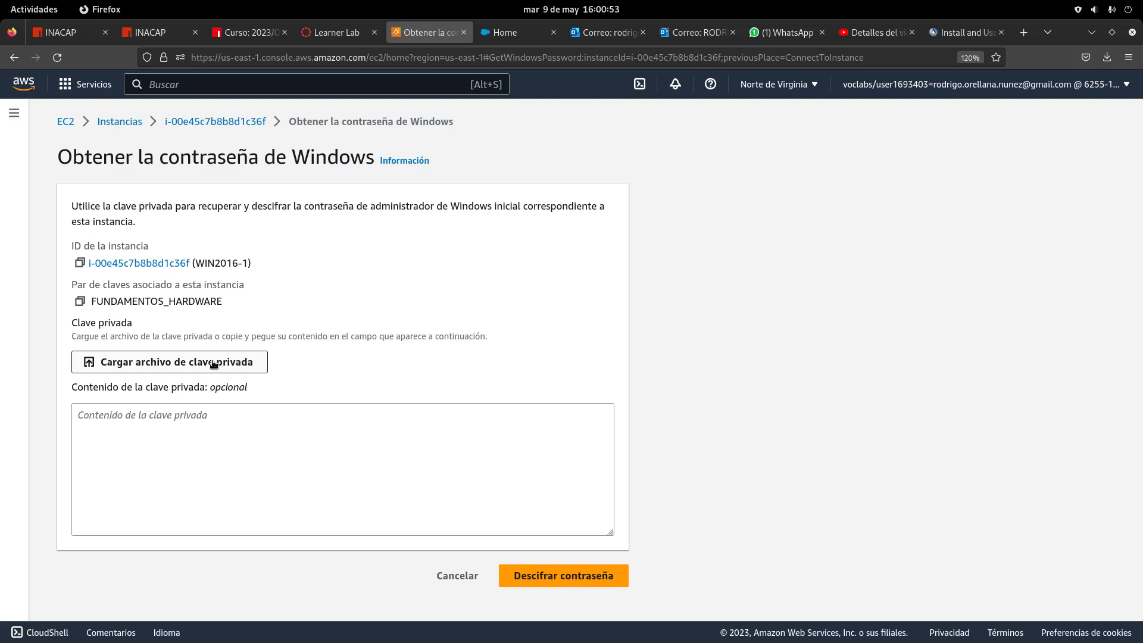
Load FUNDAMENTOS_HARDWARE.pem from Documents/OVA-RORELLANA/archivos-pem/Fundamentos hardware -1D as the private key
left_click(168, 364)
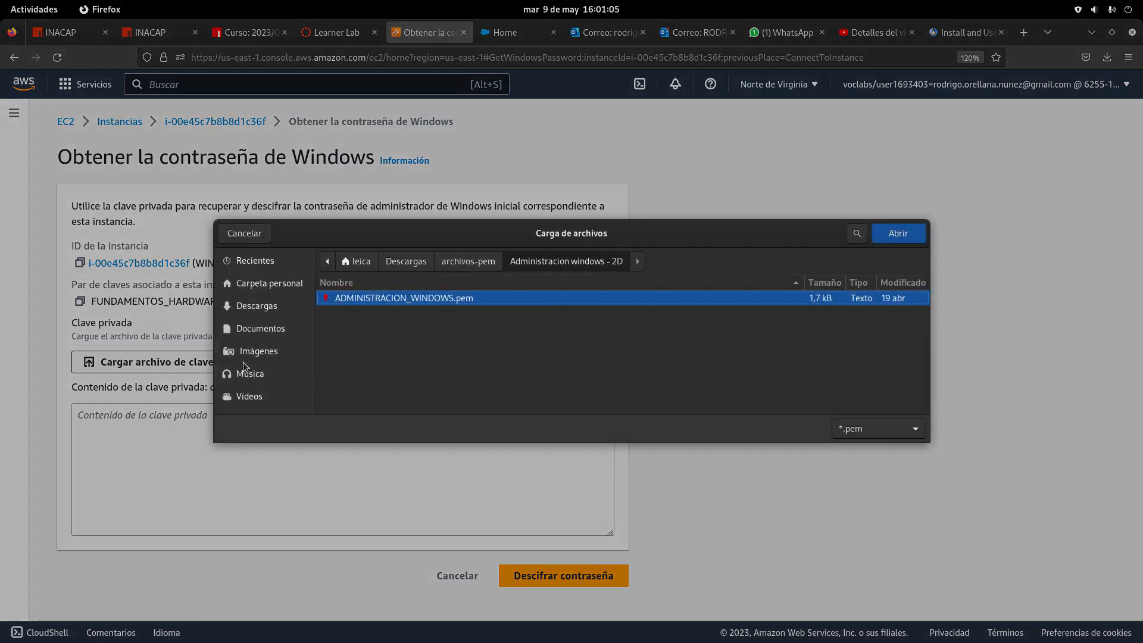
left_click(265, 308)
left_click(266, 331)
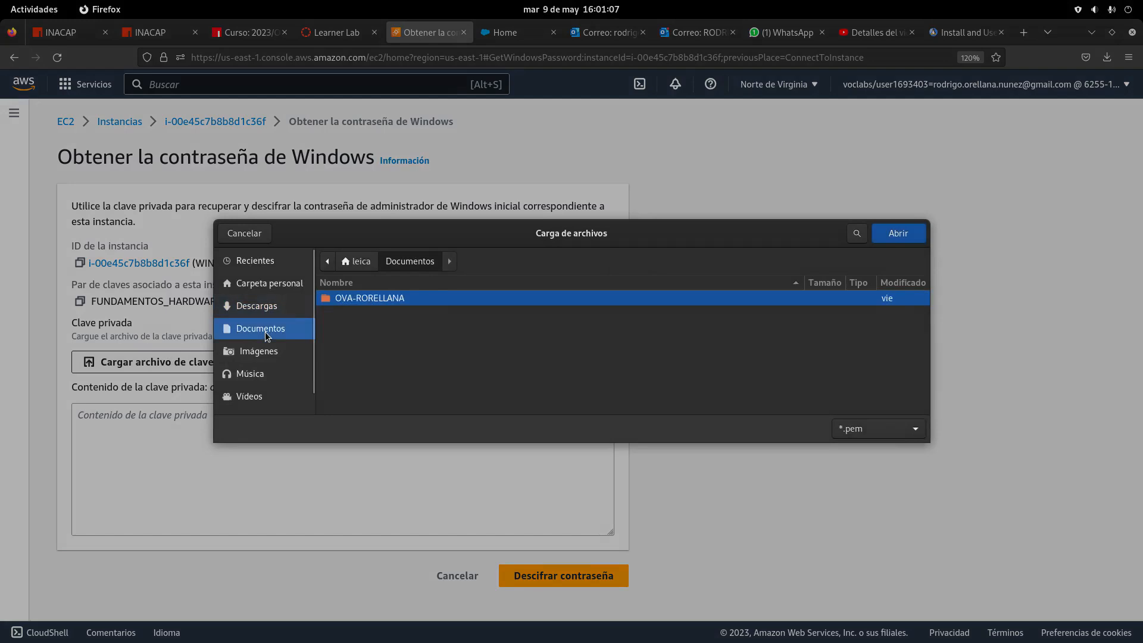
double_click(343, 302)
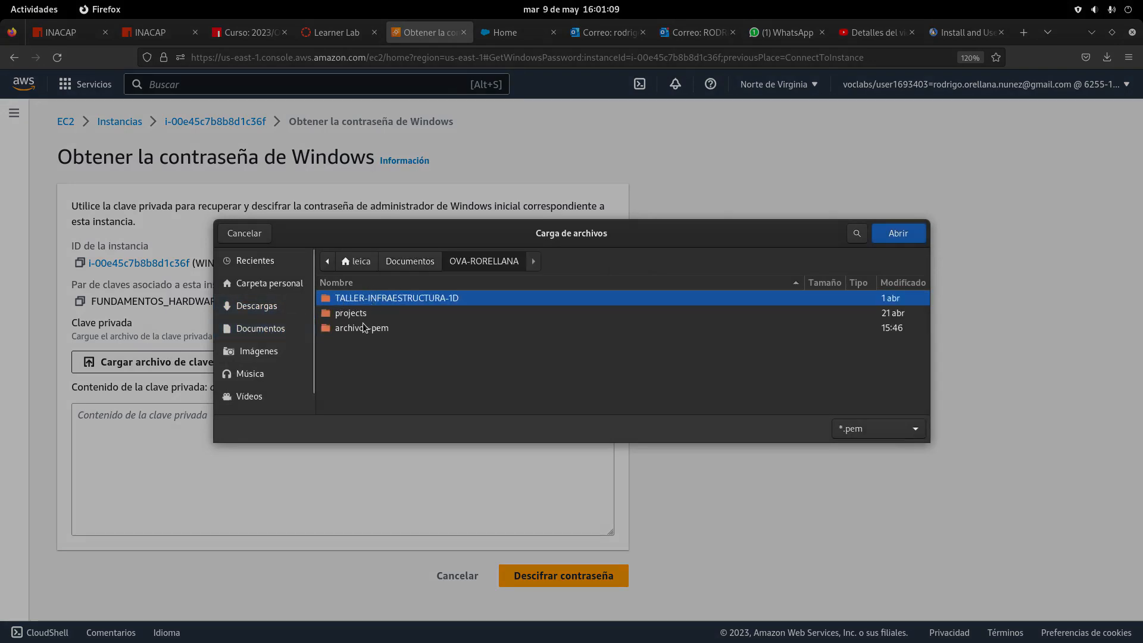
double_click(364, 328)
double_click(387, 313)
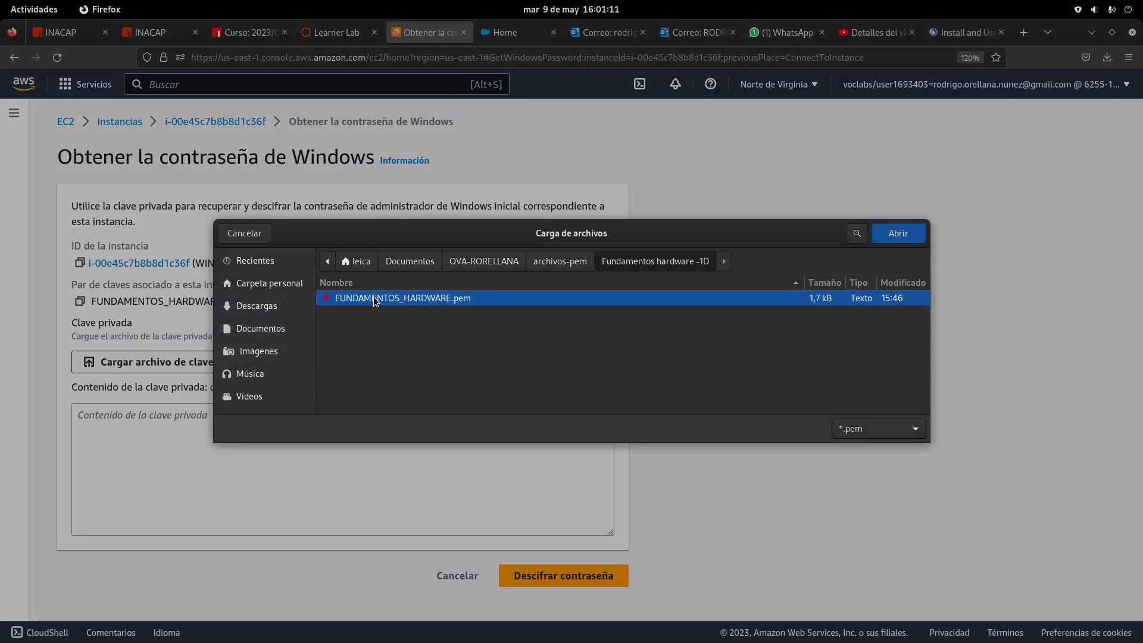
left_click(896, 233)
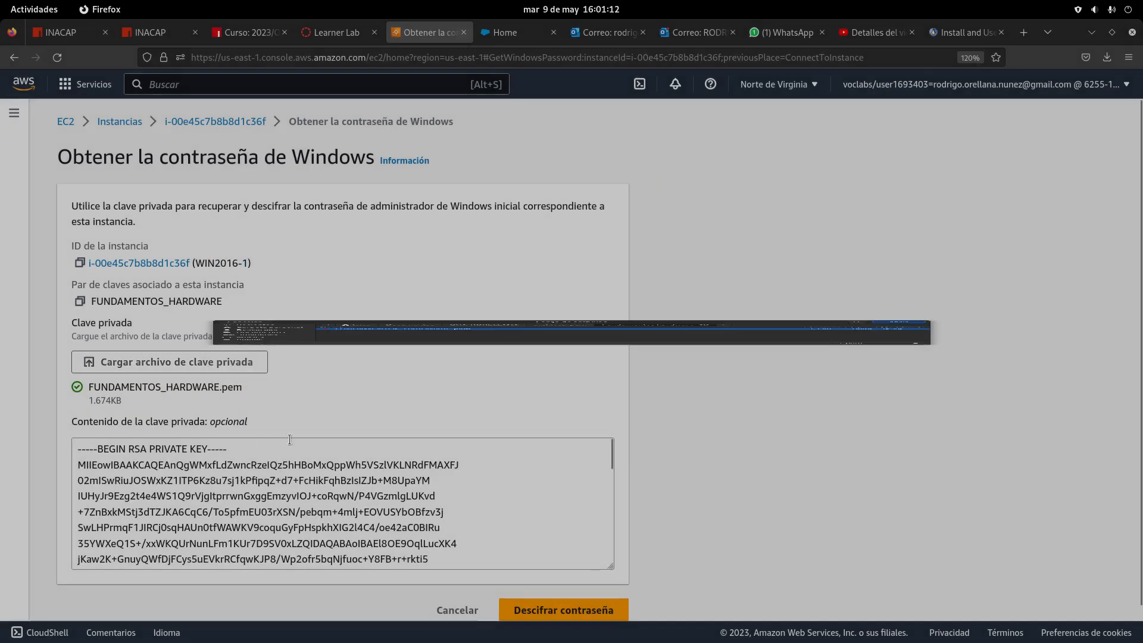
Decrypt WIN2016-1's Administrator password with the loaded key
scroll(236, 465, "down", 6)
scroll(236, 465, "up", 6)
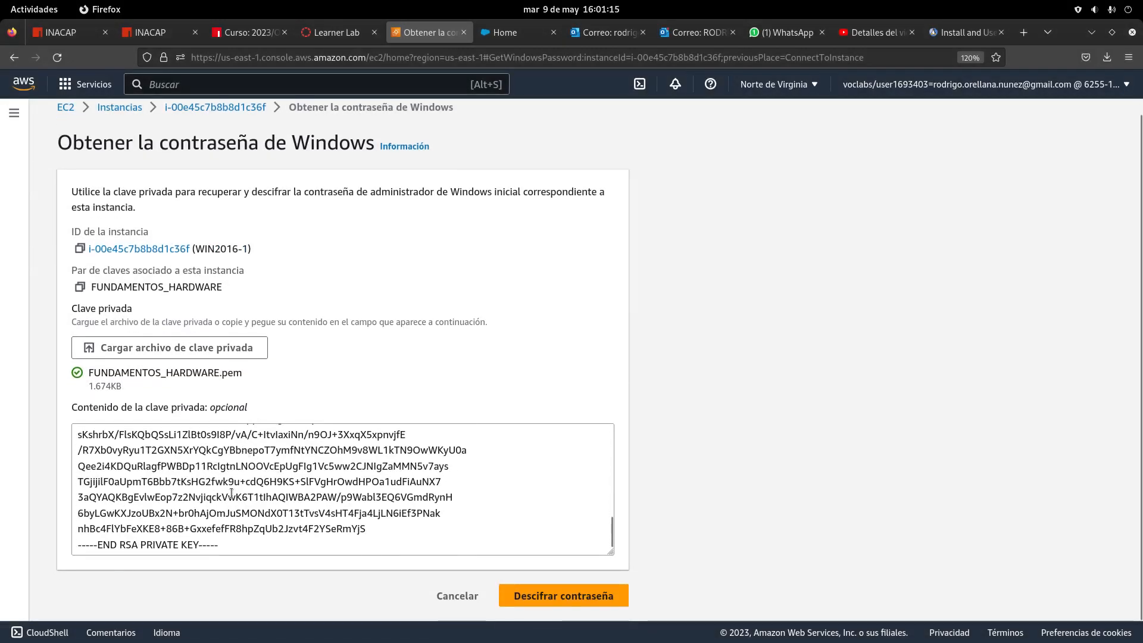
scroll(130, 456, "down", 6)
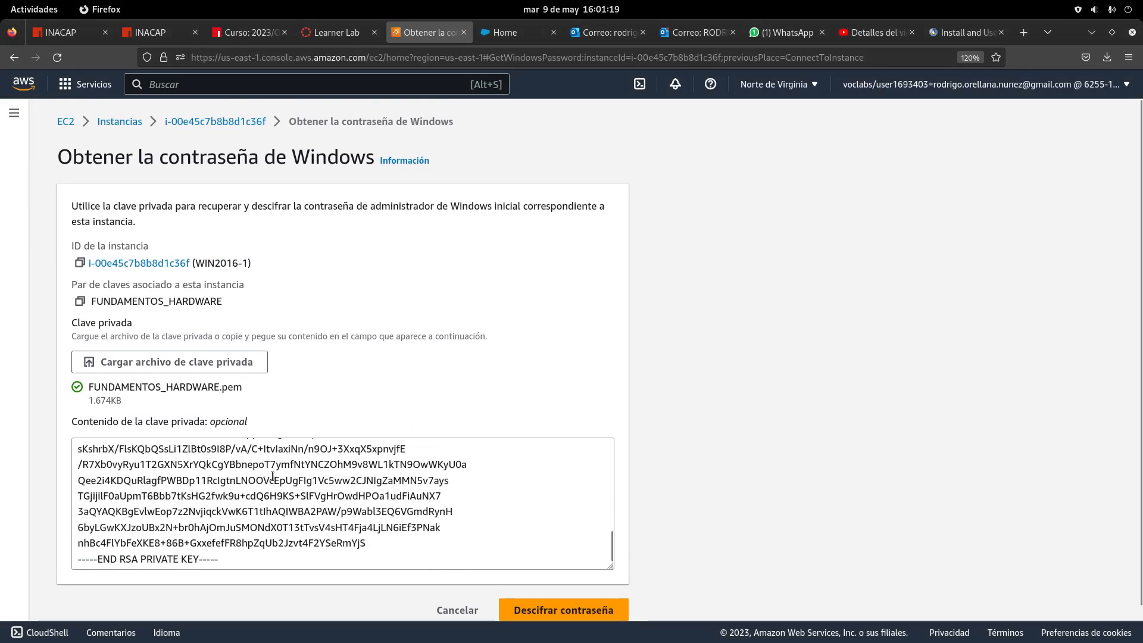
scroll(270, 473, "down", 1)
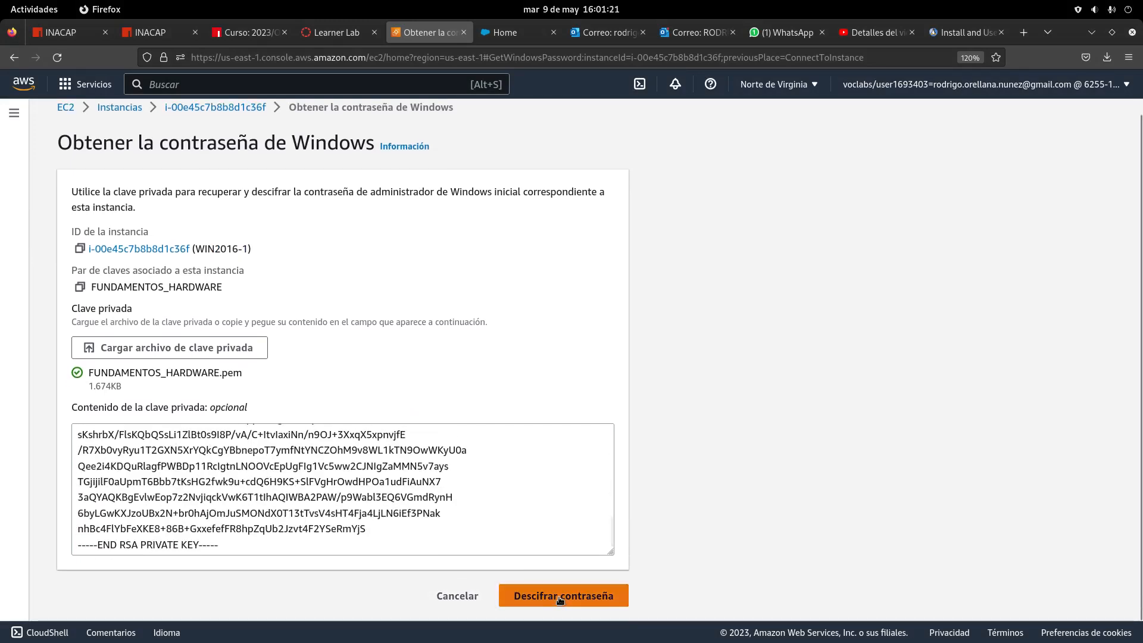
scroll(169, 454, "up", 6)
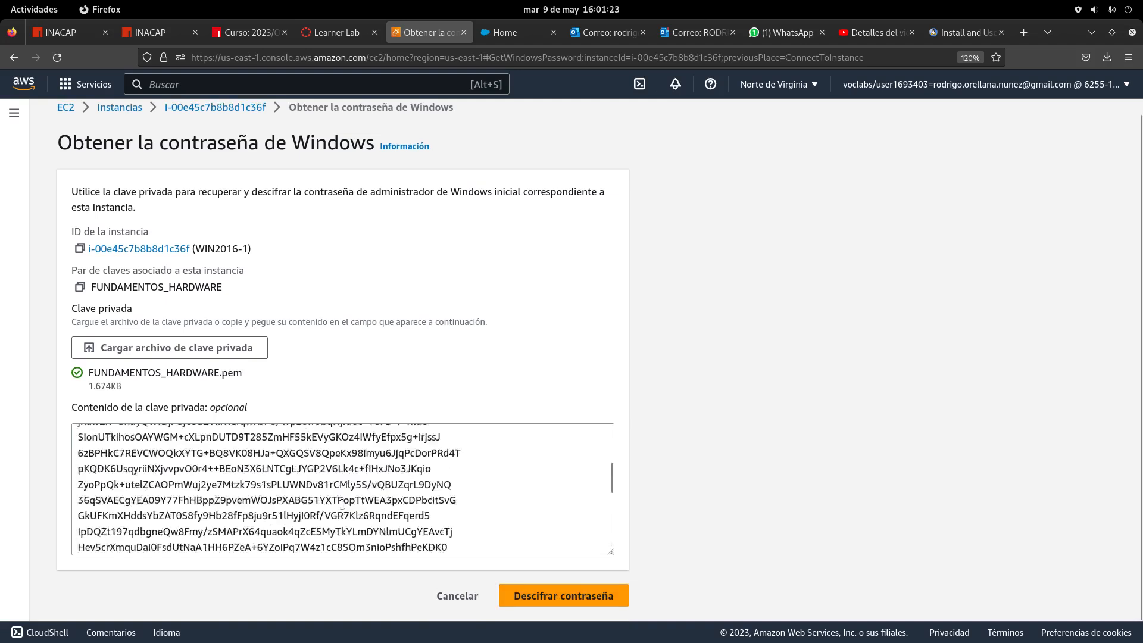
scroll(290, 469, "down", 5)
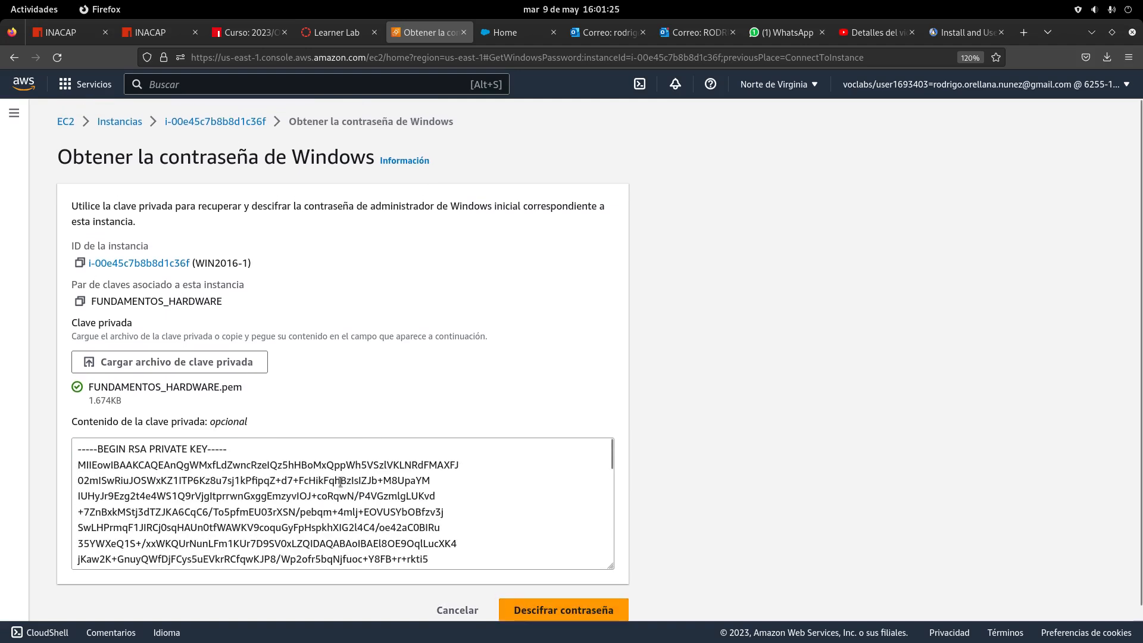
left_click(527, 599)
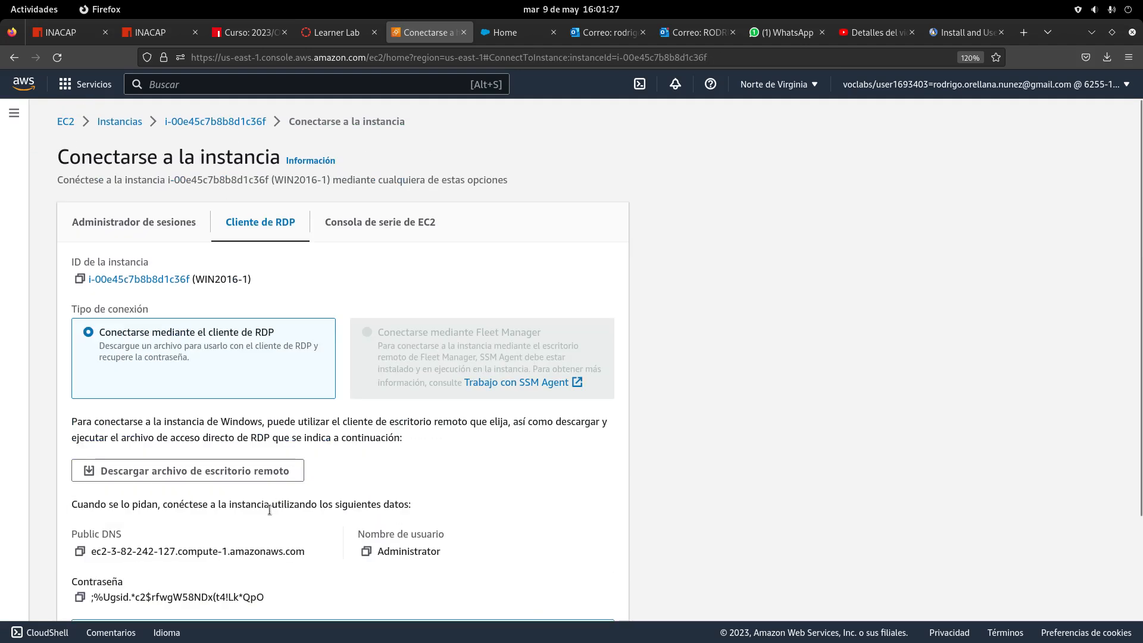
scroll(269, 509, "down", 2)
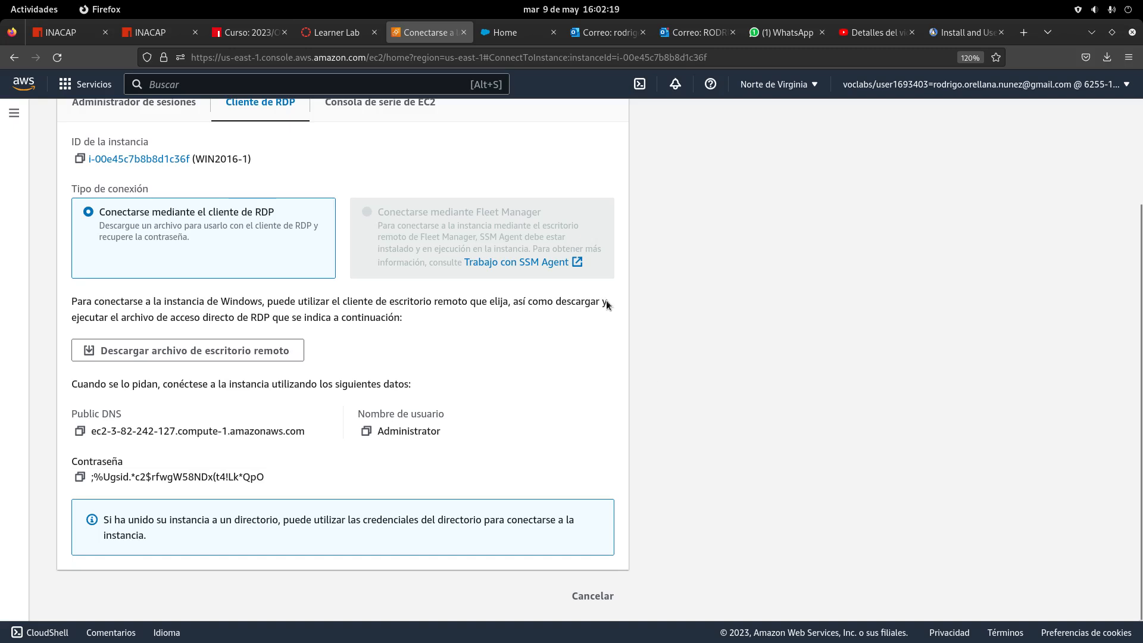
Search 're' in Activities and launch the Remmina remote desktop client
left_click(27, 8)
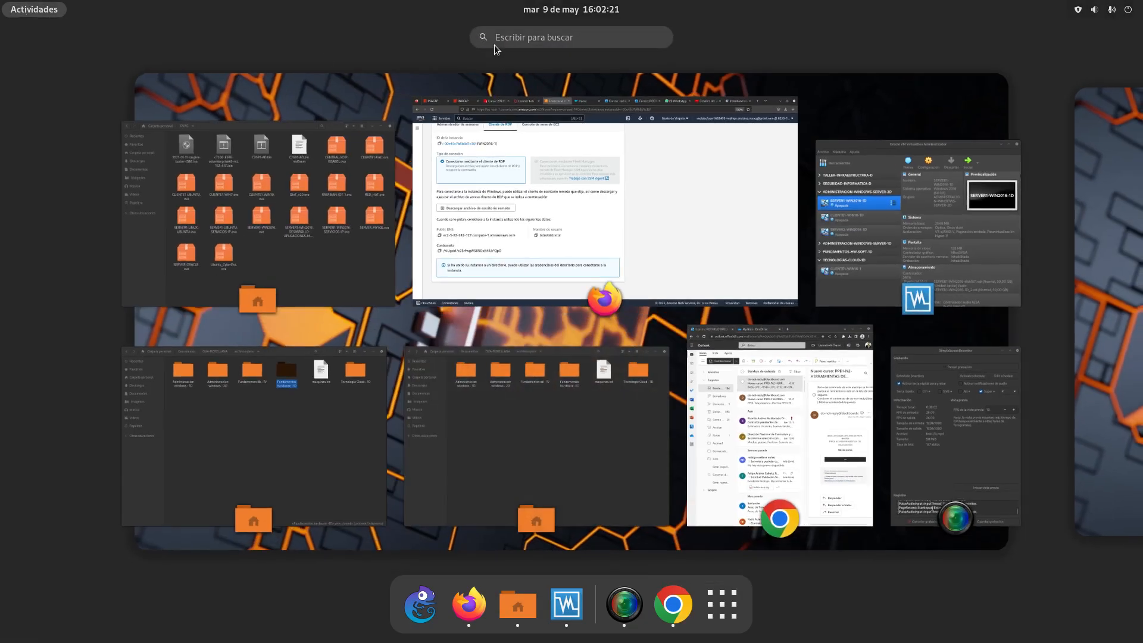
type("re")
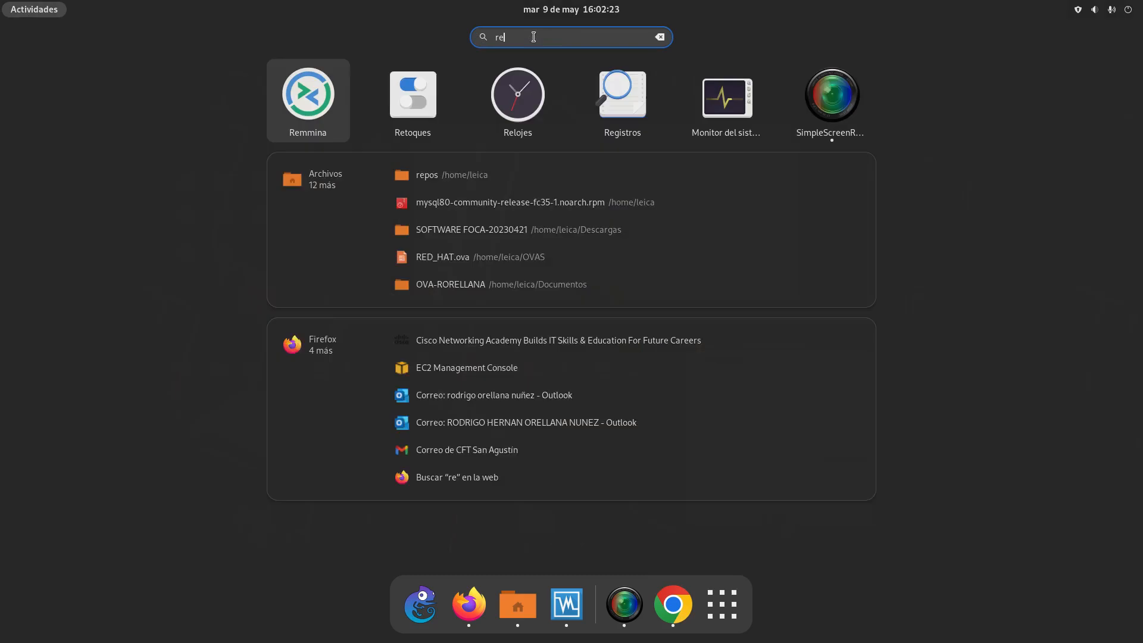
key("Return")
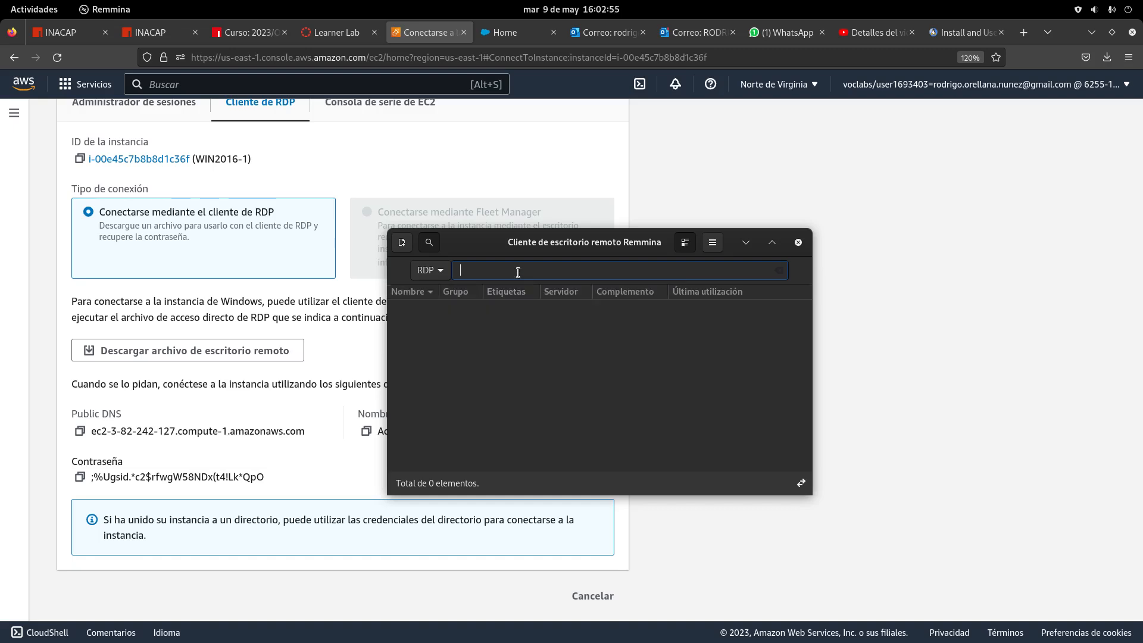
Paste WIN2016-1's public DNS into Remmina's address field and connect over RDP
left_click(80, 431)
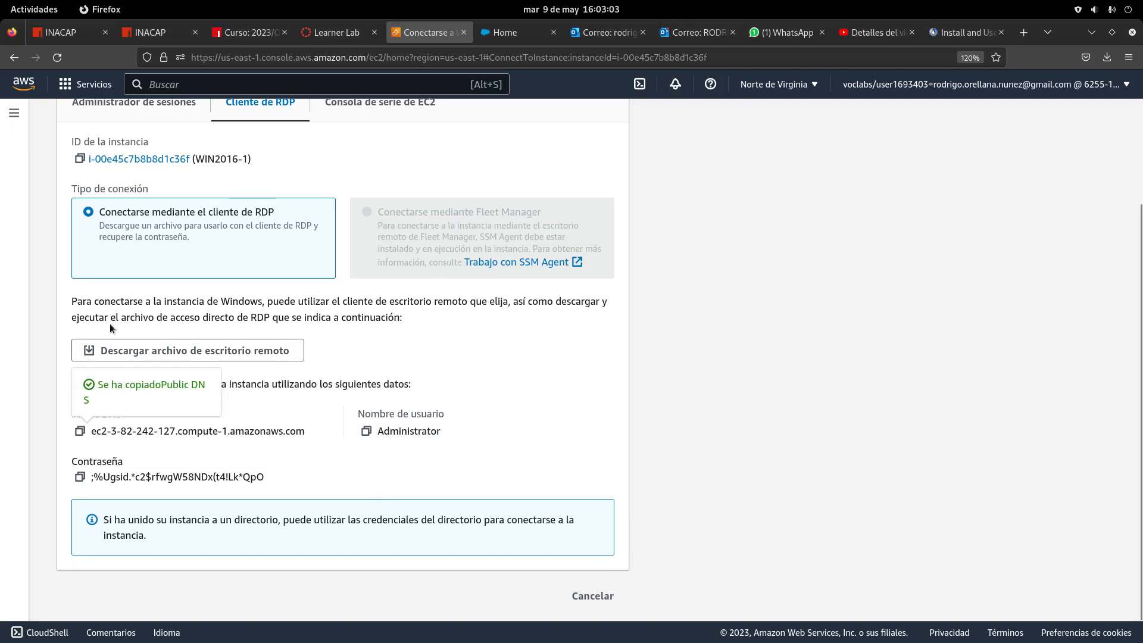
left_click(48, 14)
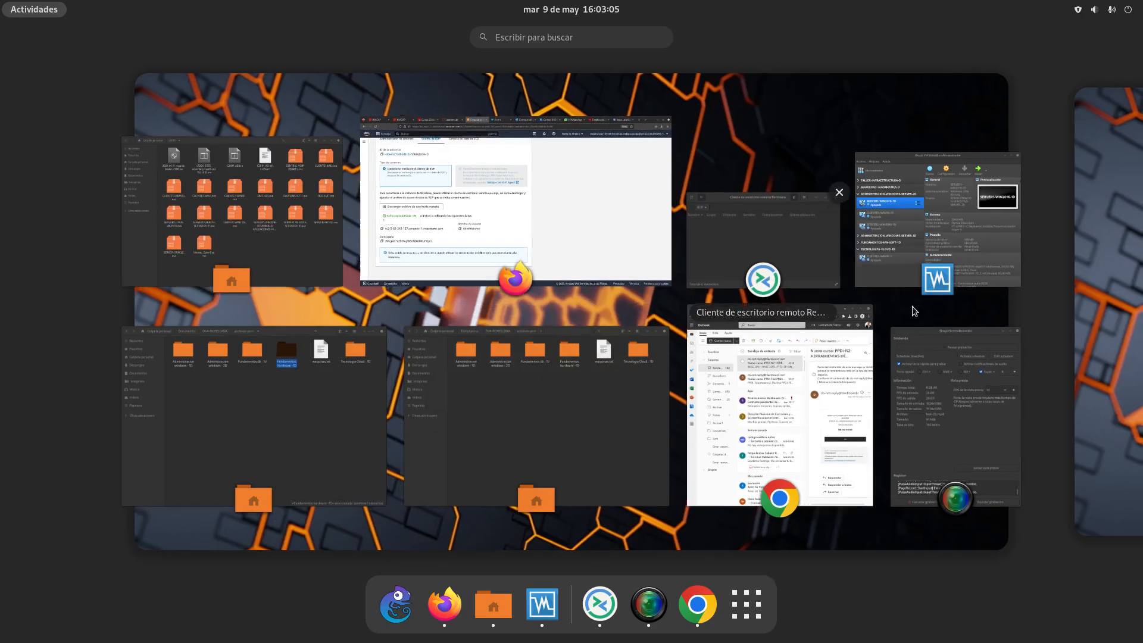
left_click(785, 255)
right_click(496, 269)
left_click(524, 312)
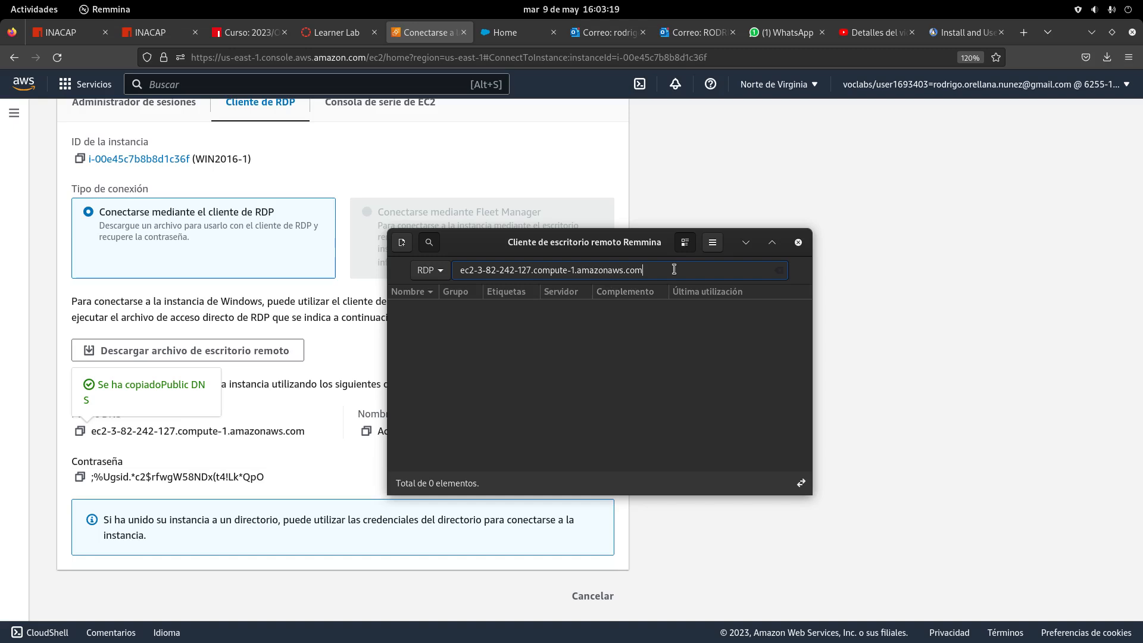
key("Return")
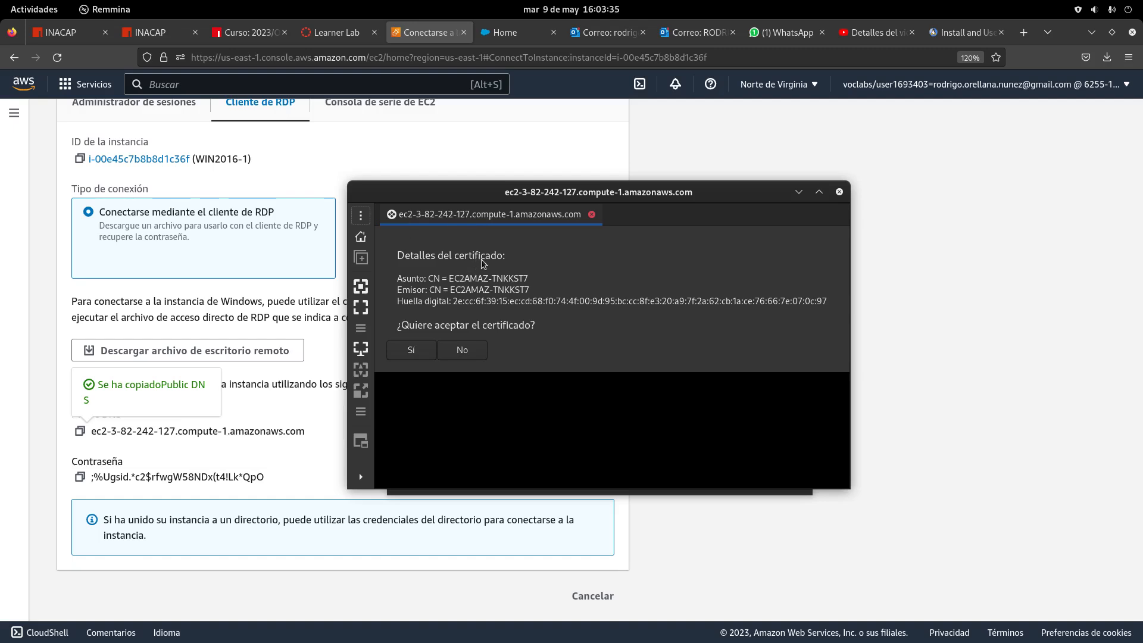
Accept the server certificate and paste the Administrator user name into Remmina's login dialog
left_click(419, 354)
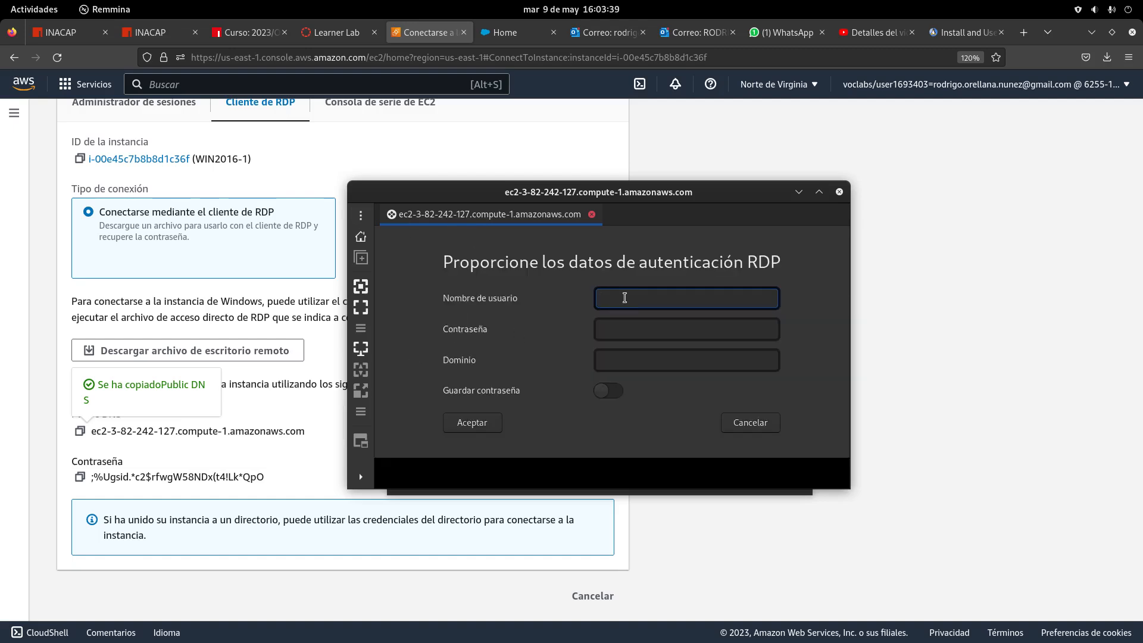
left_click(623, 328)
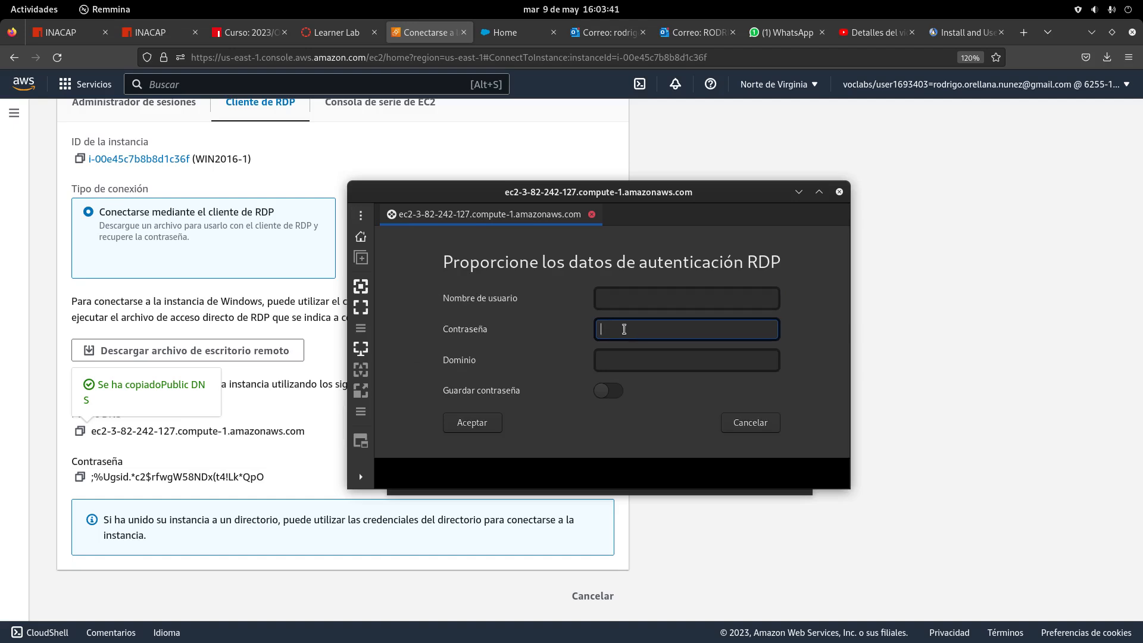
left_click(626, 300)
left_click(639, 323)
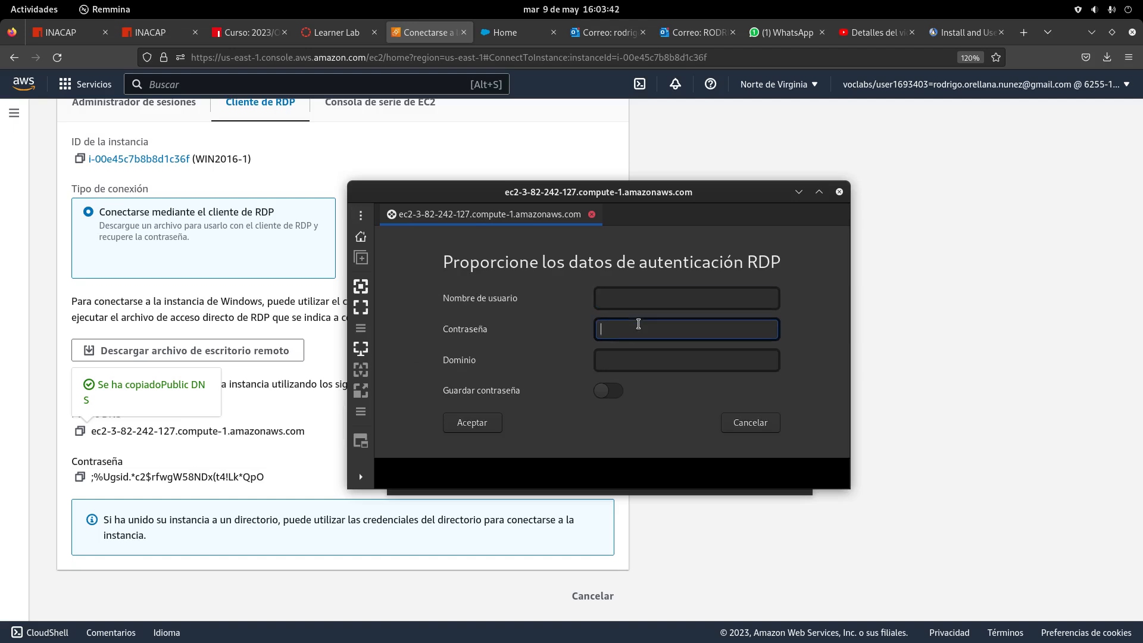
left_click(317, 429)
left_click(355, 430)
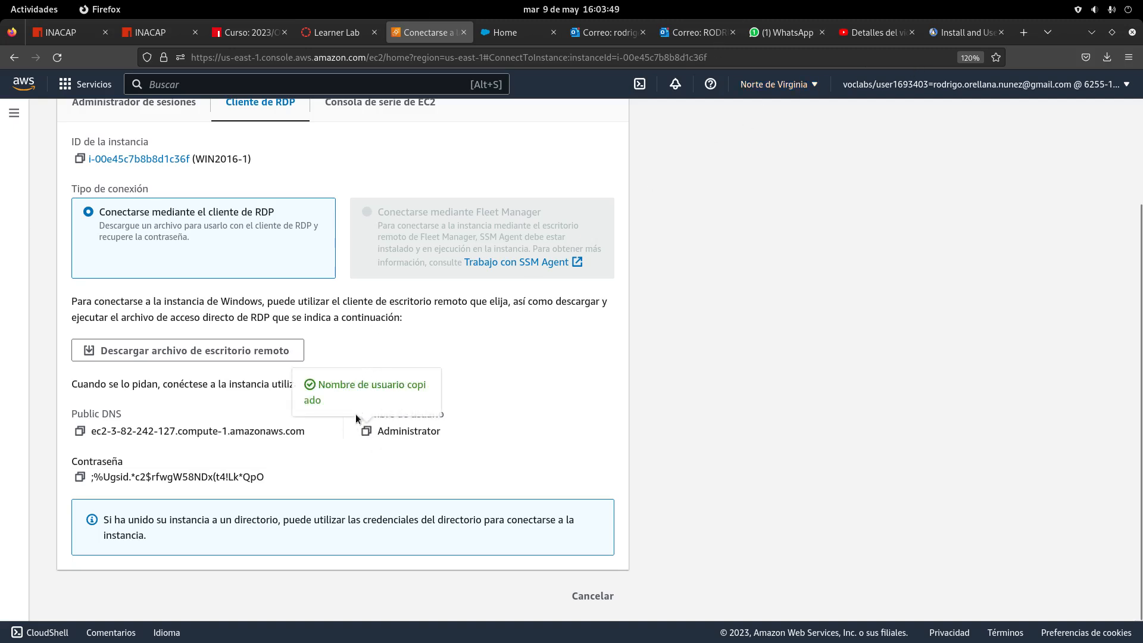
left_click(33, 10)
left_click(630, 192)
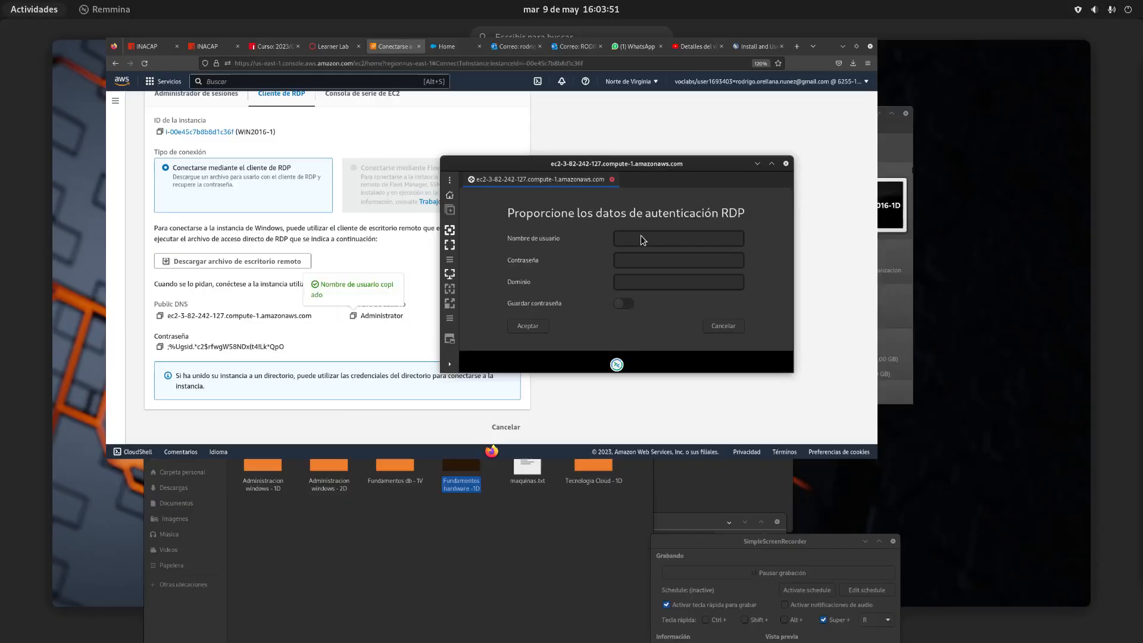
right_click(647, 298)
left_click(676, 341)
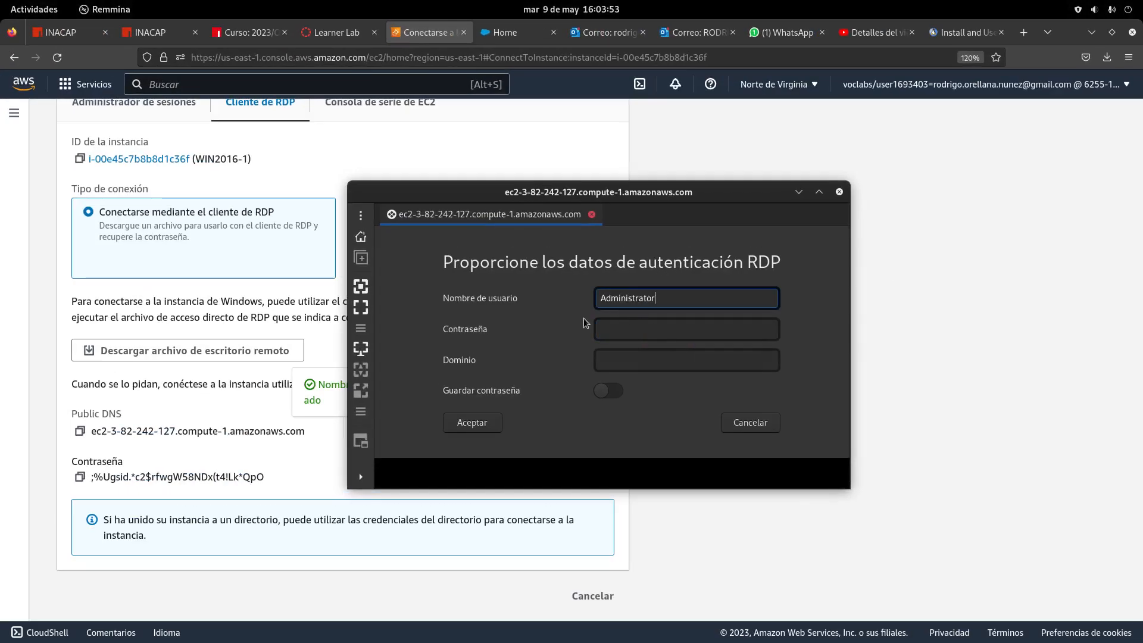
Paste the decrypted Windows password into the login dialog and submit the credentials
left_click(89, 473)
left_click(81, 477)
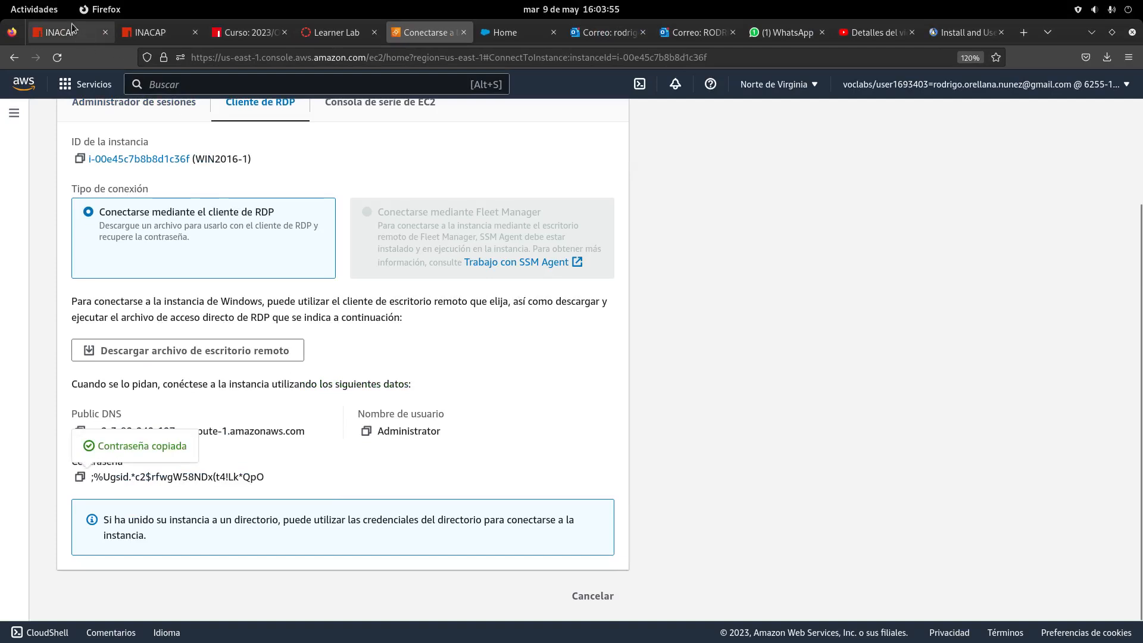
left_click(33, 10)
left_click(670, 172)
right_click(616, 329)
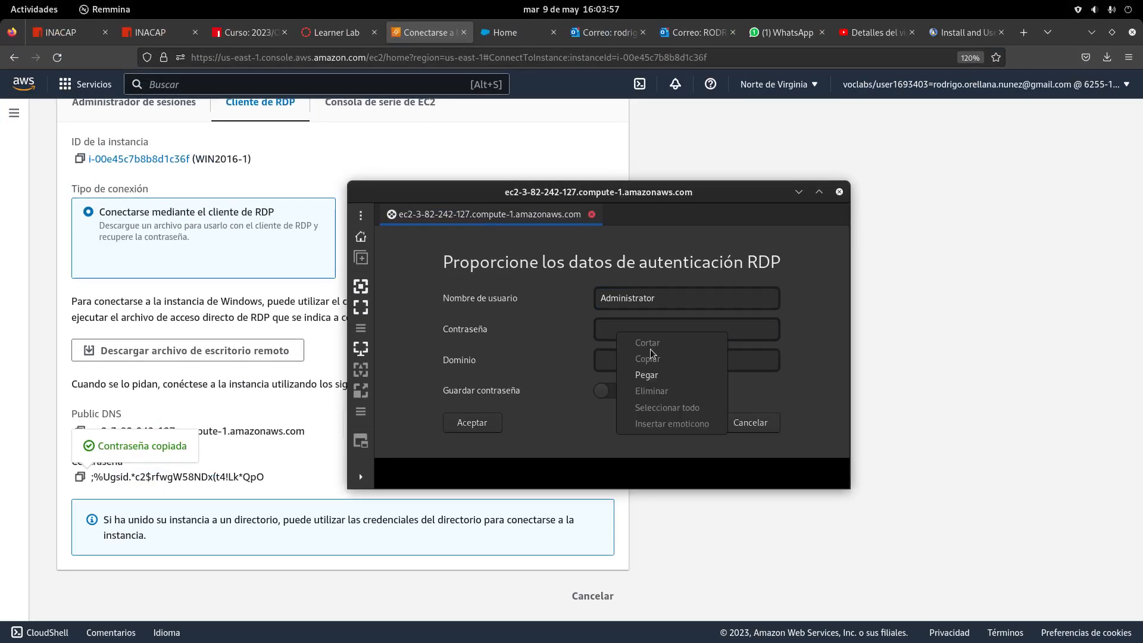
left_click(655, 375)
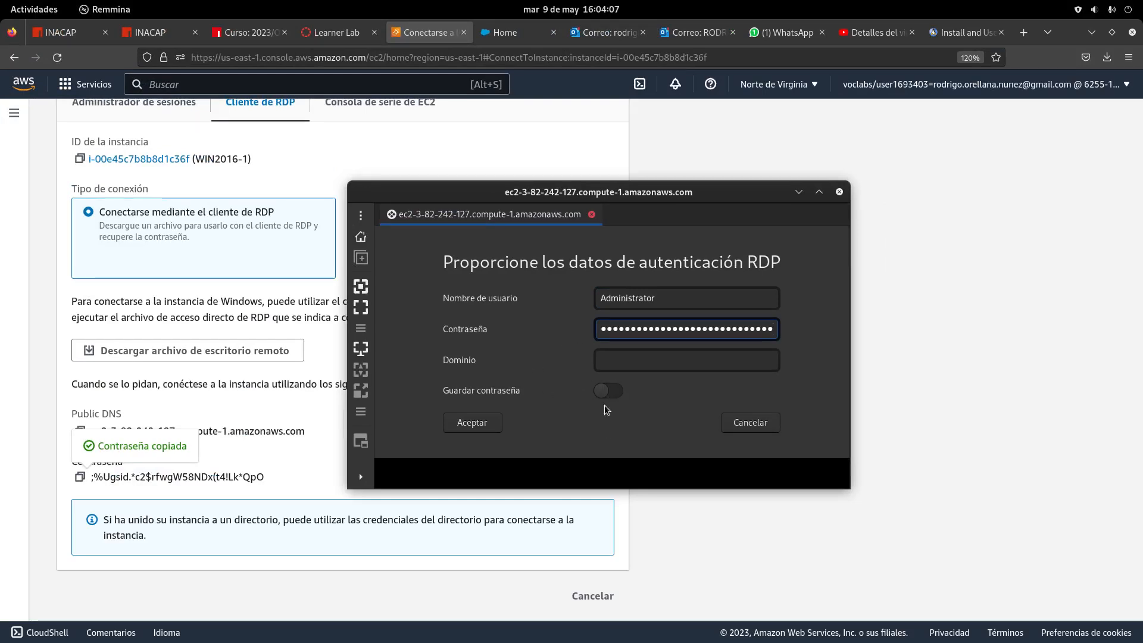
left_click(671, 295)
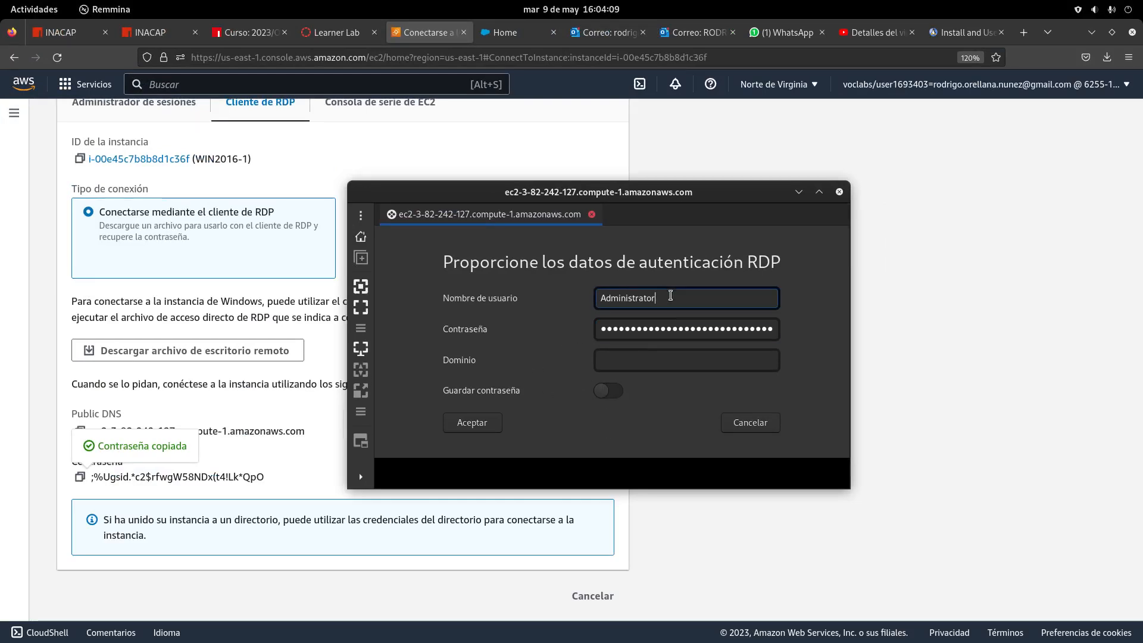
left_click(677, 326)
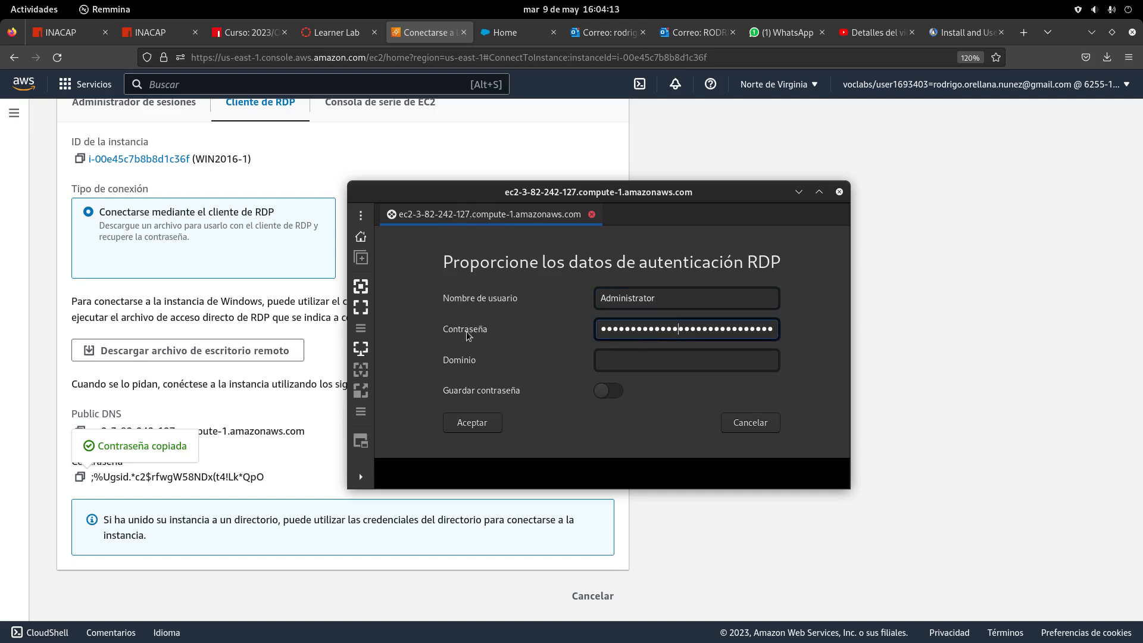
left_click(472, 424)
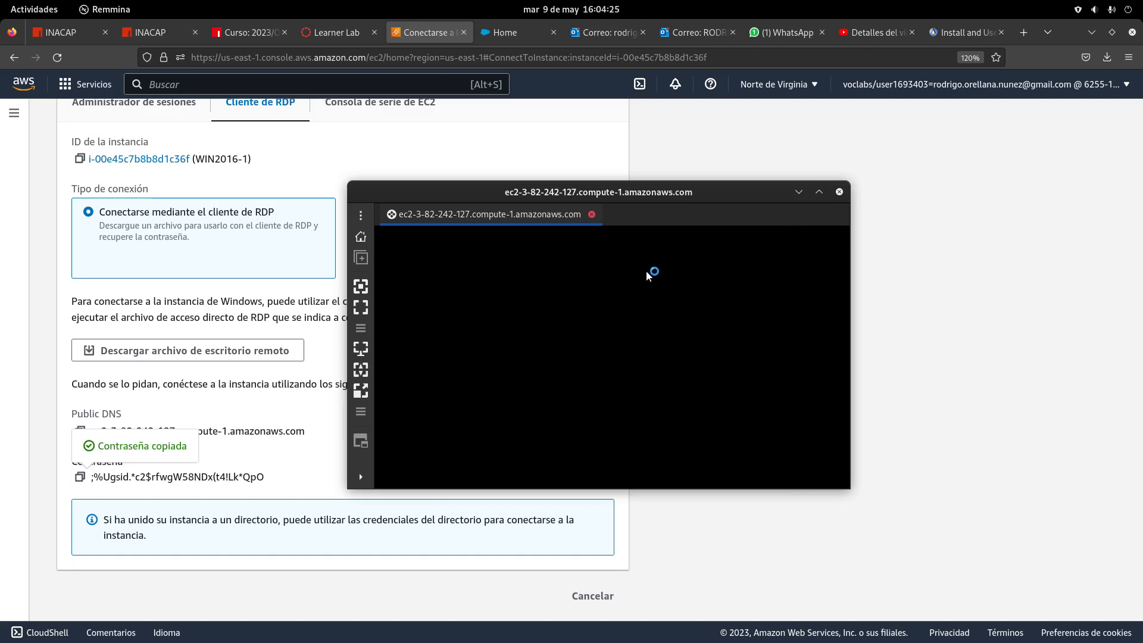
Enlarge and reposition the Remmina remote session window
left_click_drag(600, 195, 484, 105)
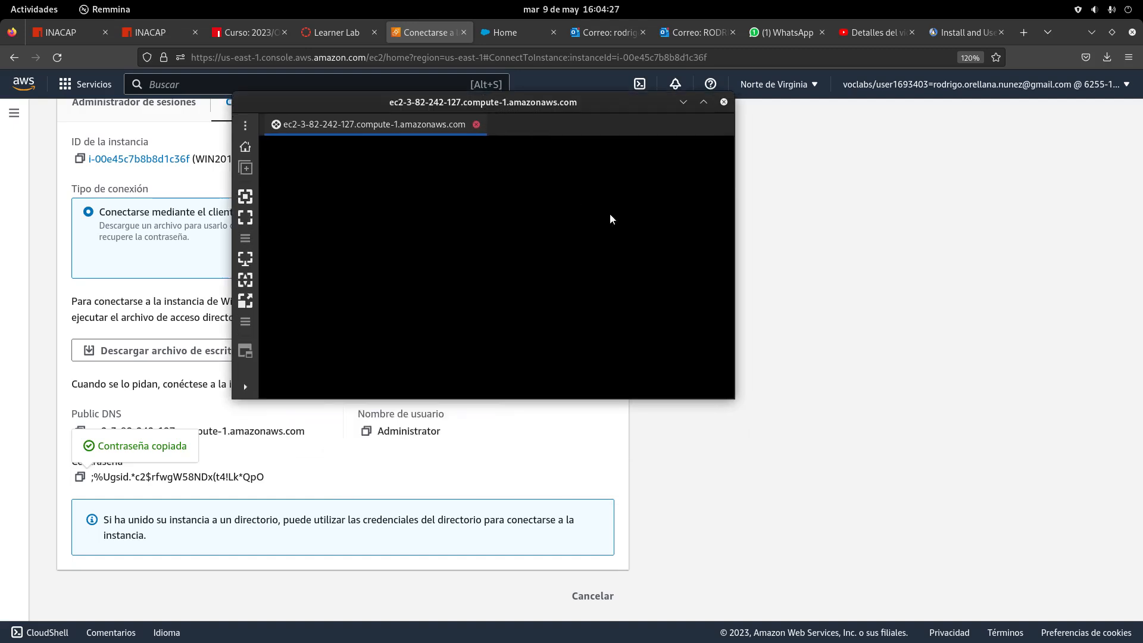
left_click_drag(752, 340, 920, 340)
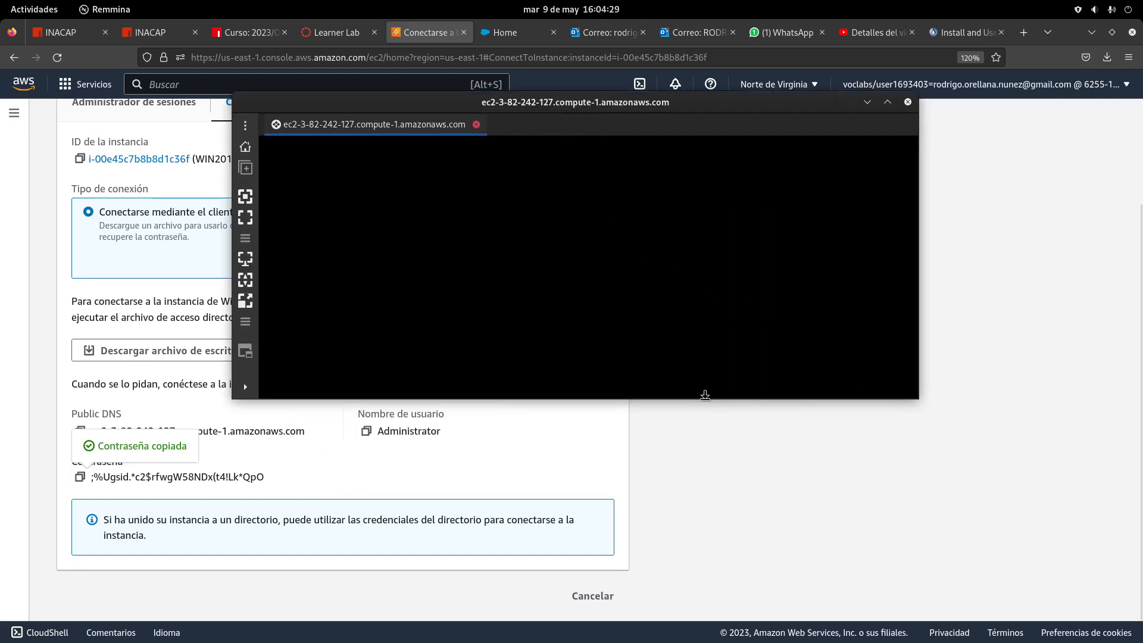
left_click_drag(670, 398, 653, 588)
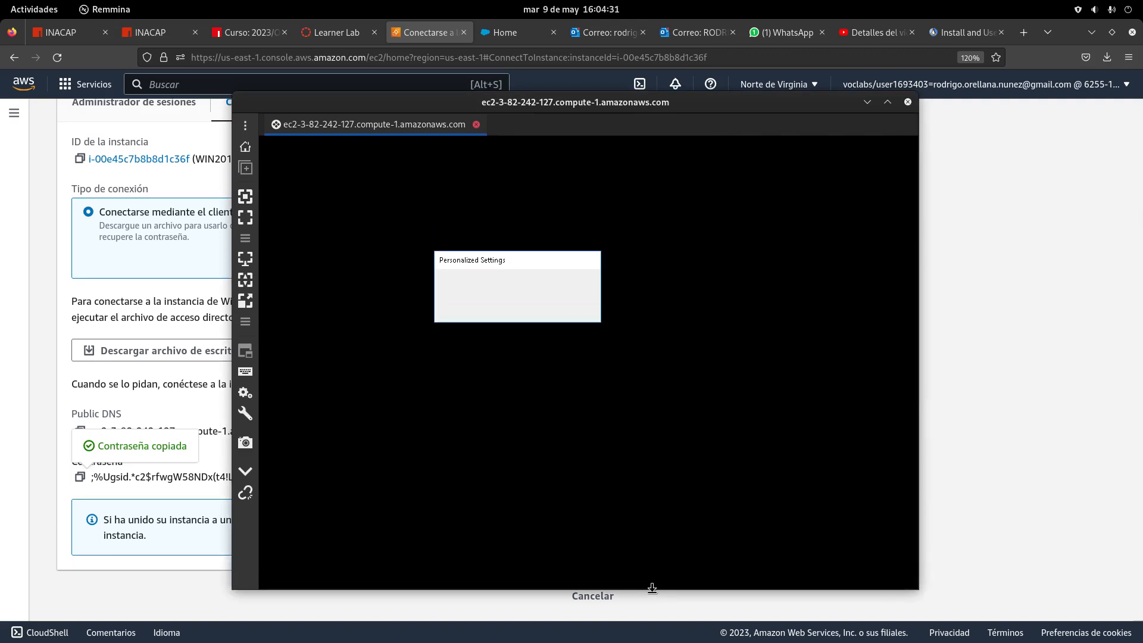
left_click_drag(706, 103, 653, 45)
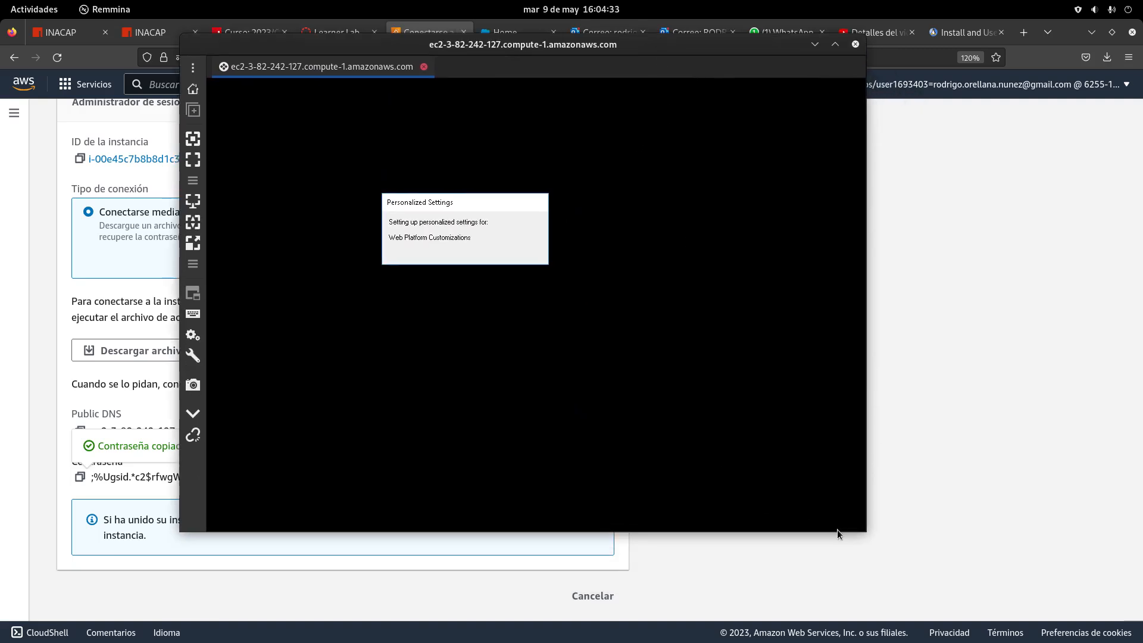
left_click_drag(837, 531, 835, 589)
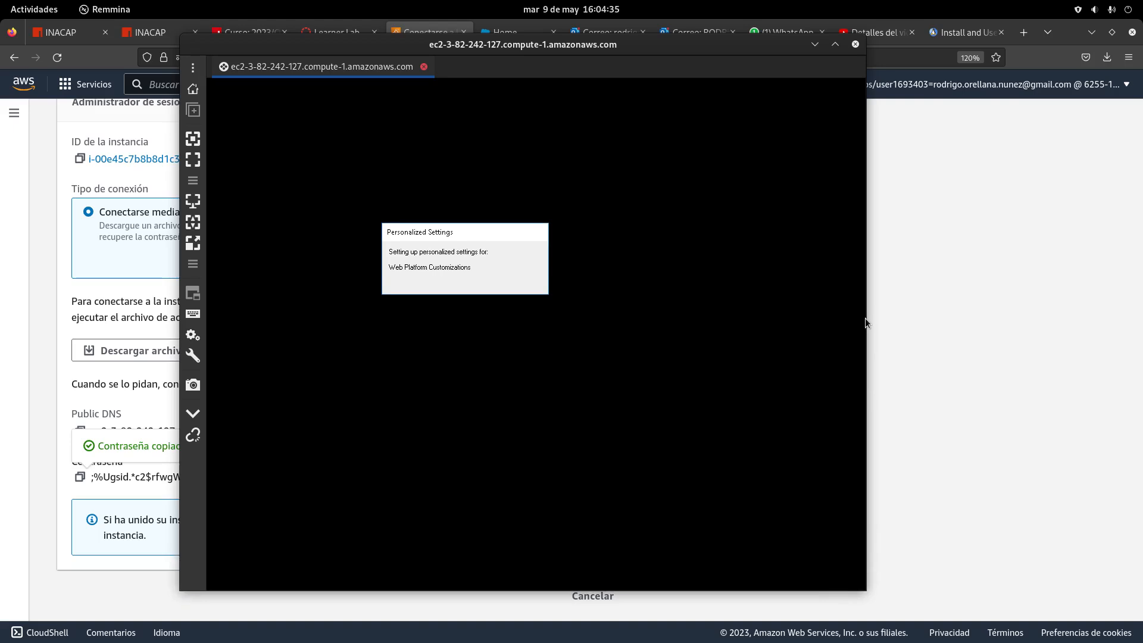
left_click_drag(866, 322, 1030, 325)
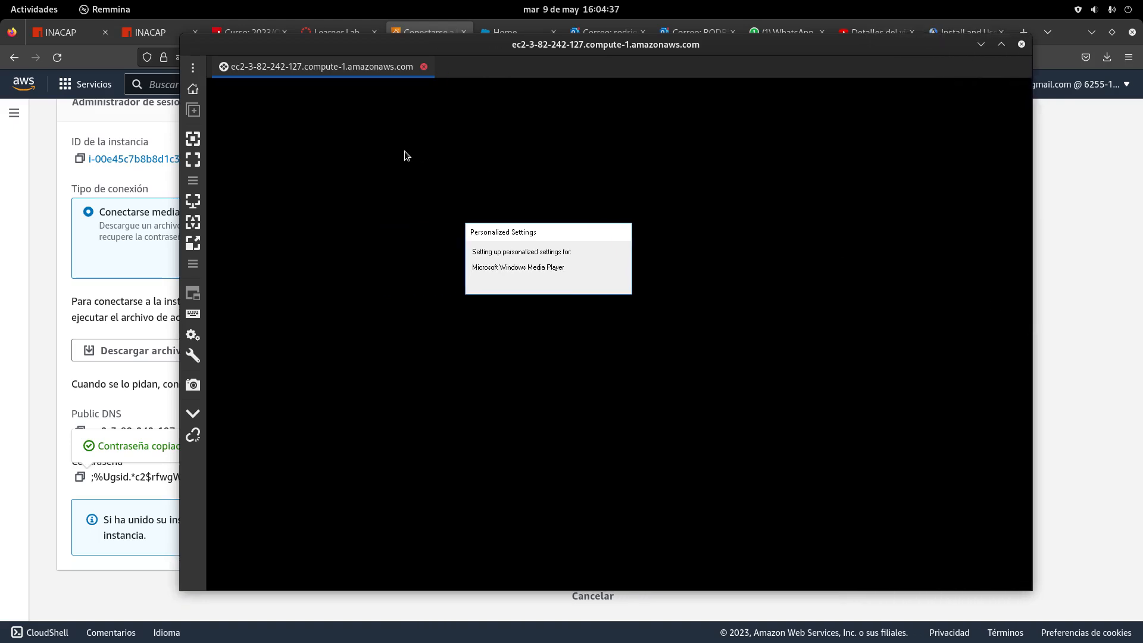
left_click_drag(451, 46, 390, 58)
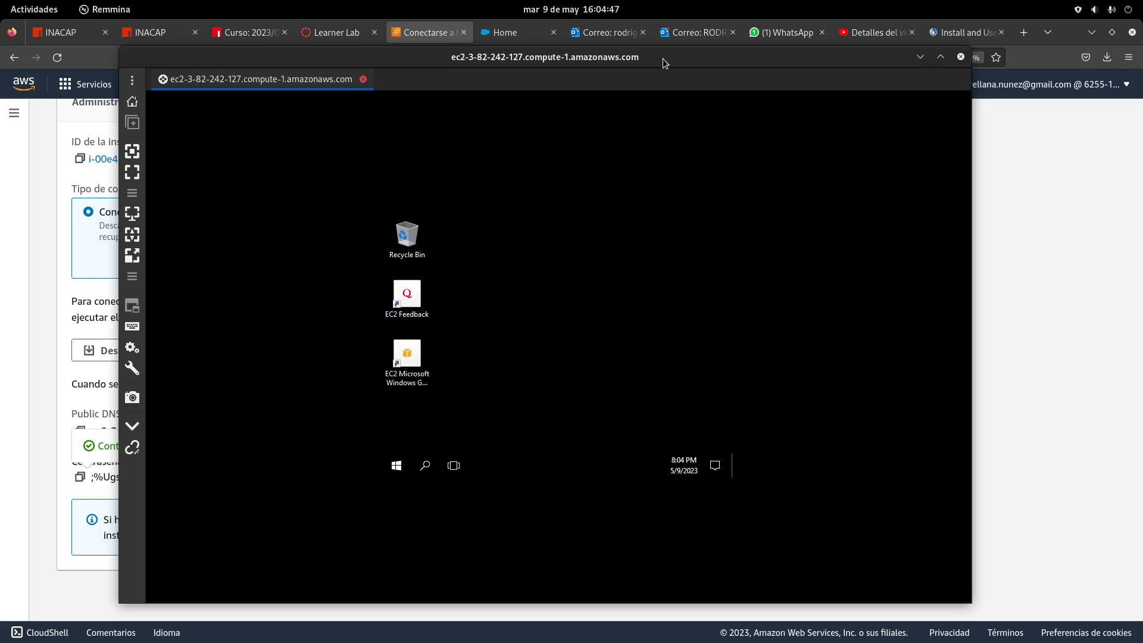
left_click_drag(663, 58, 646, 89)
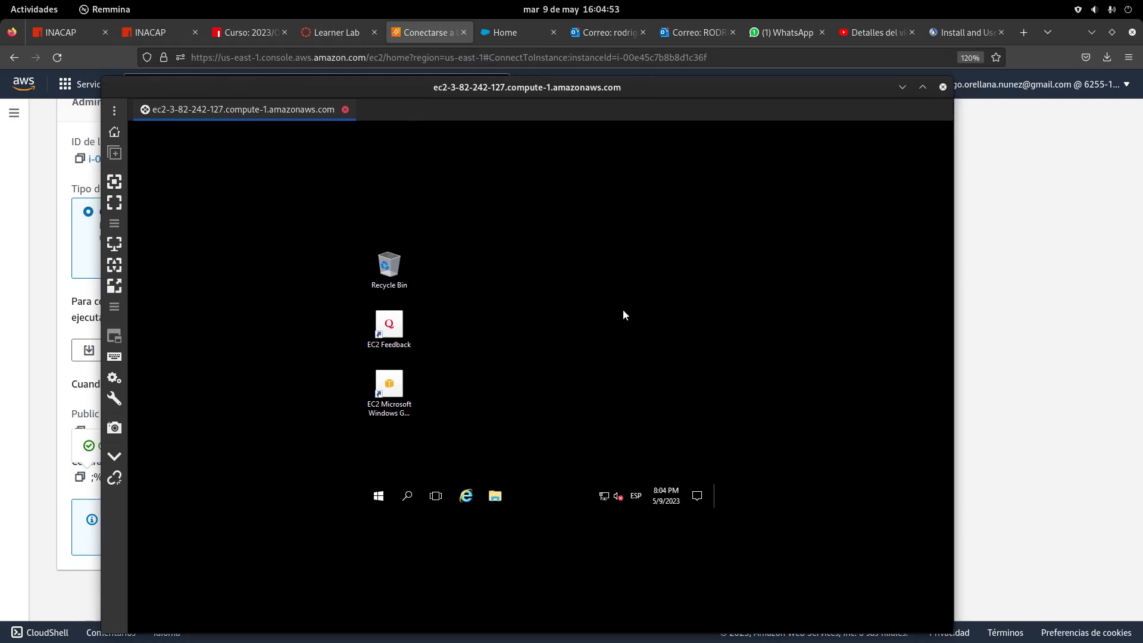
Accept network discoverability on the remote server and bring the session window back to front
left_click(614, 468)
left_click(34, 10)
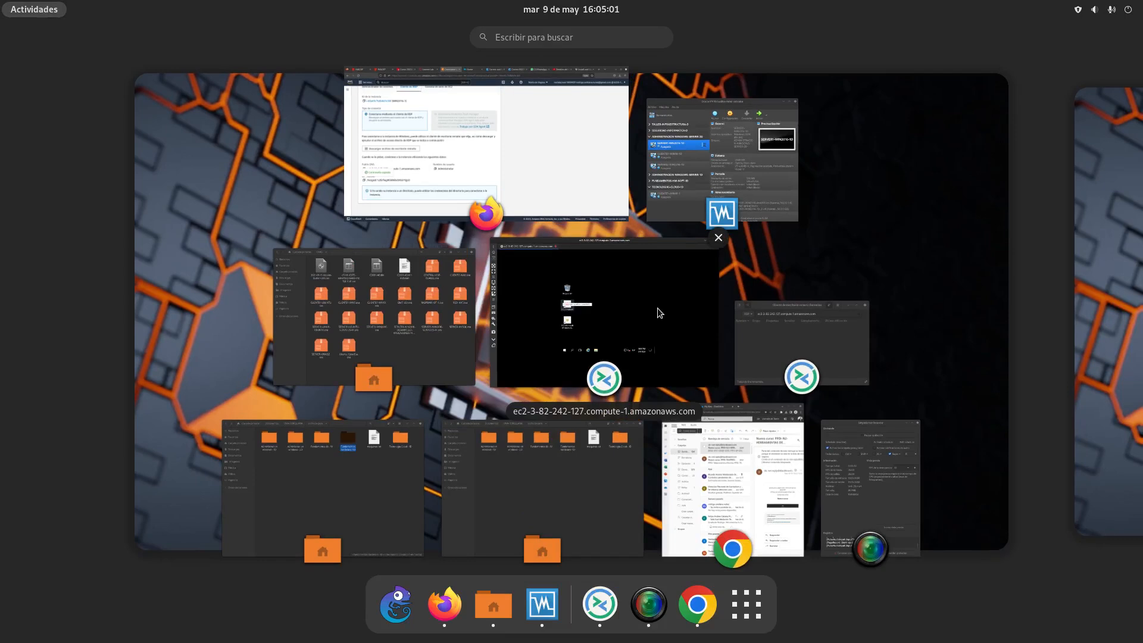
left_click(873, 485)
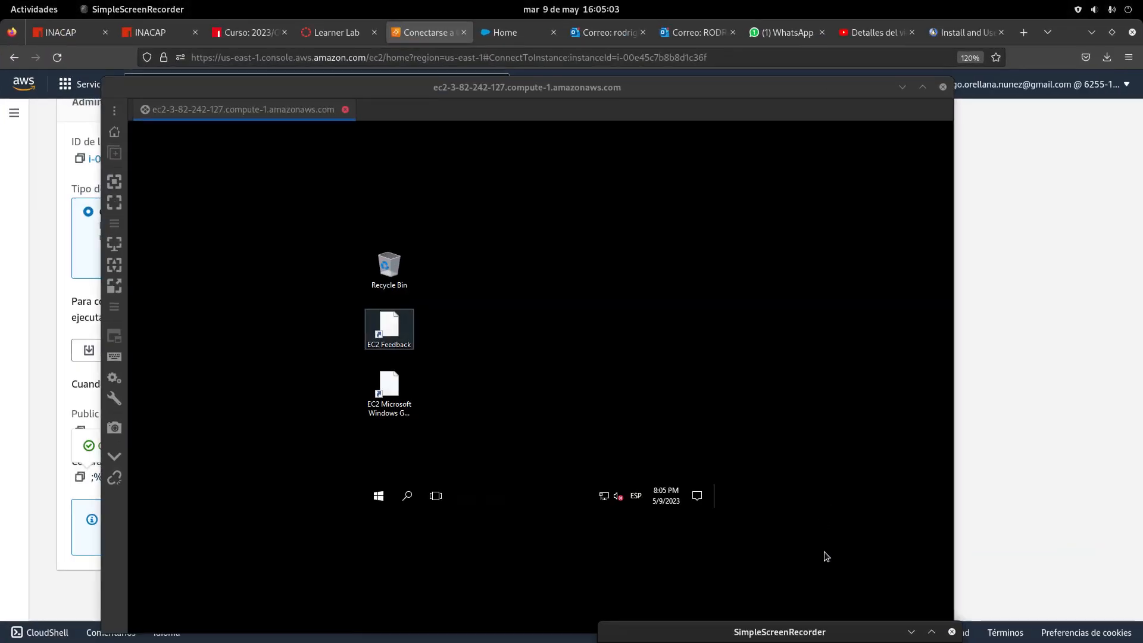
left_click_drag(753, 628, 753, 238)
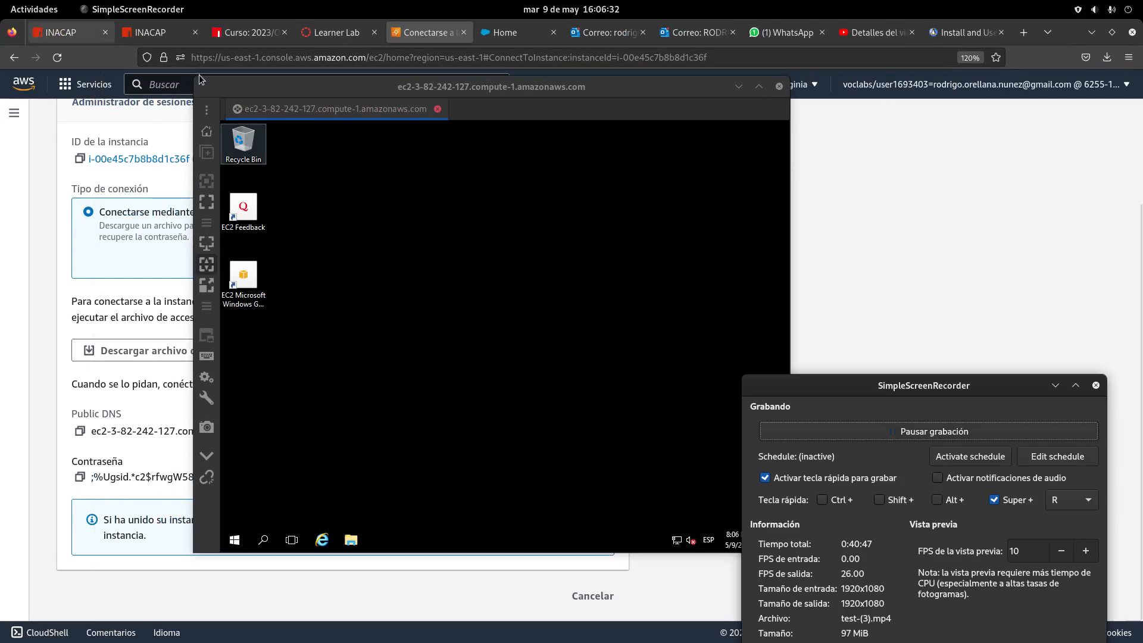
left_click(639, 94)
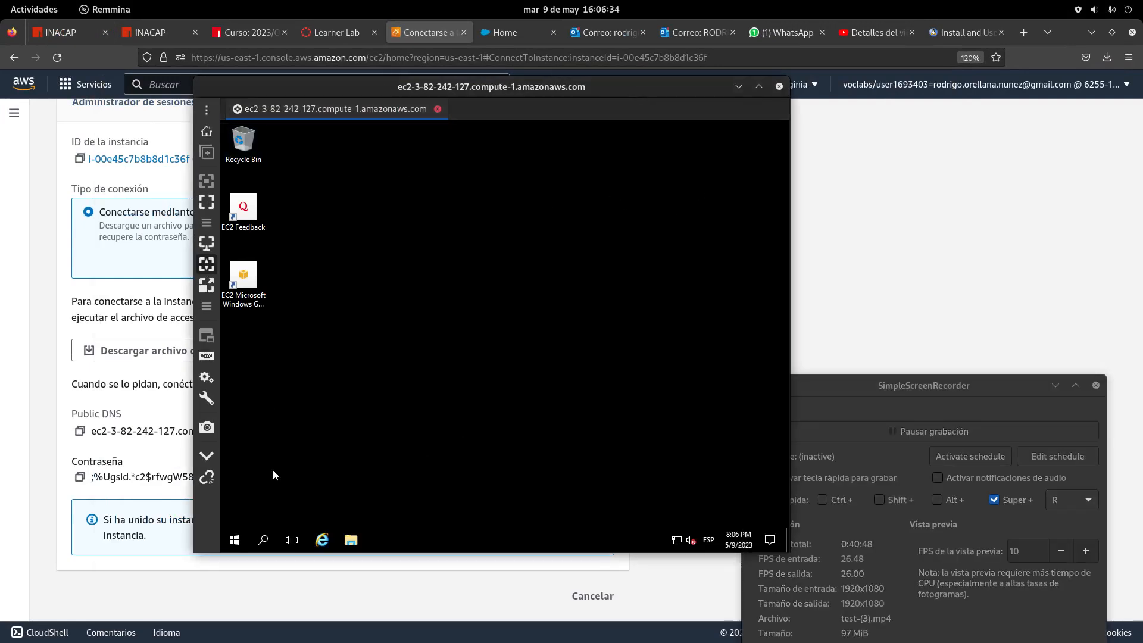
Via Control Panel > System and Security, turn Windows Firewall off for private and public networks
left_click(234, 539)
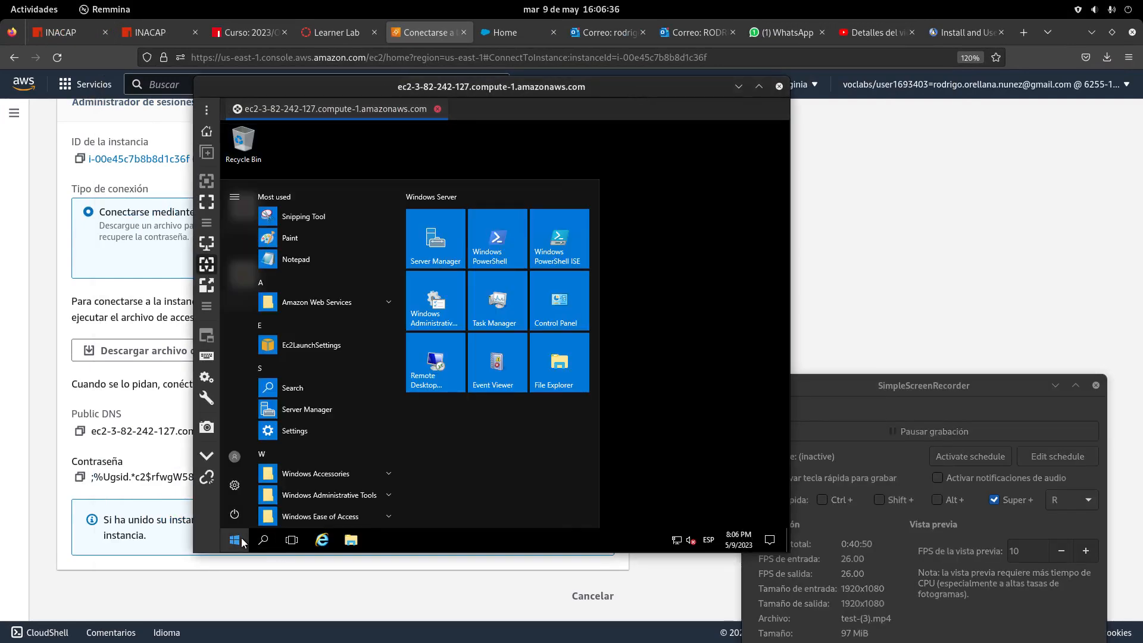
left_click(571, 297)
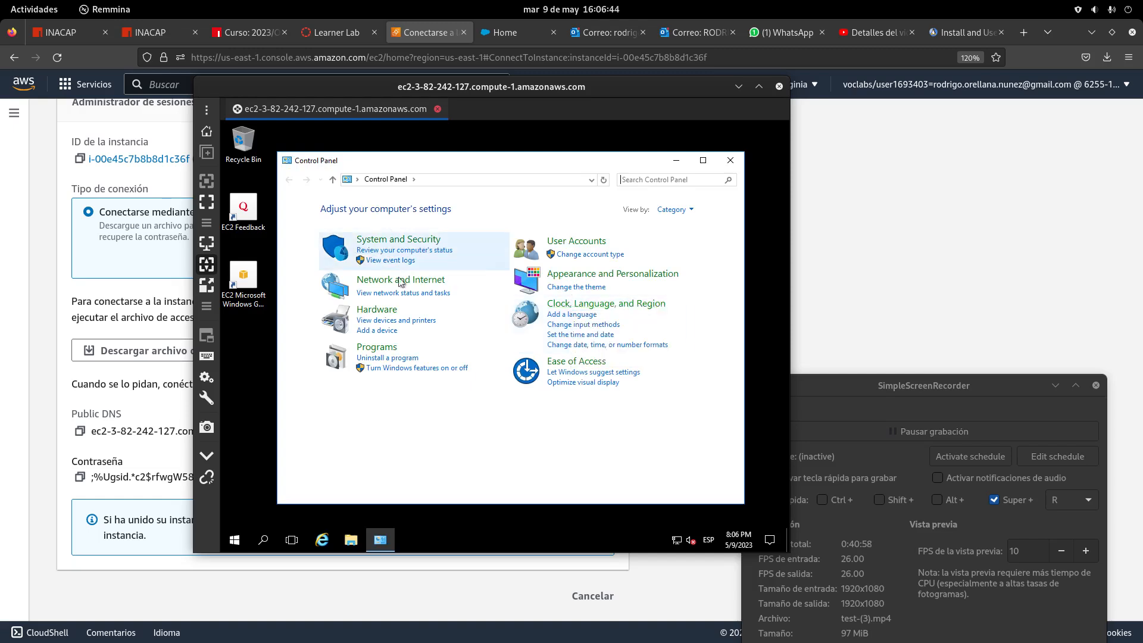
left_click(434, 244)
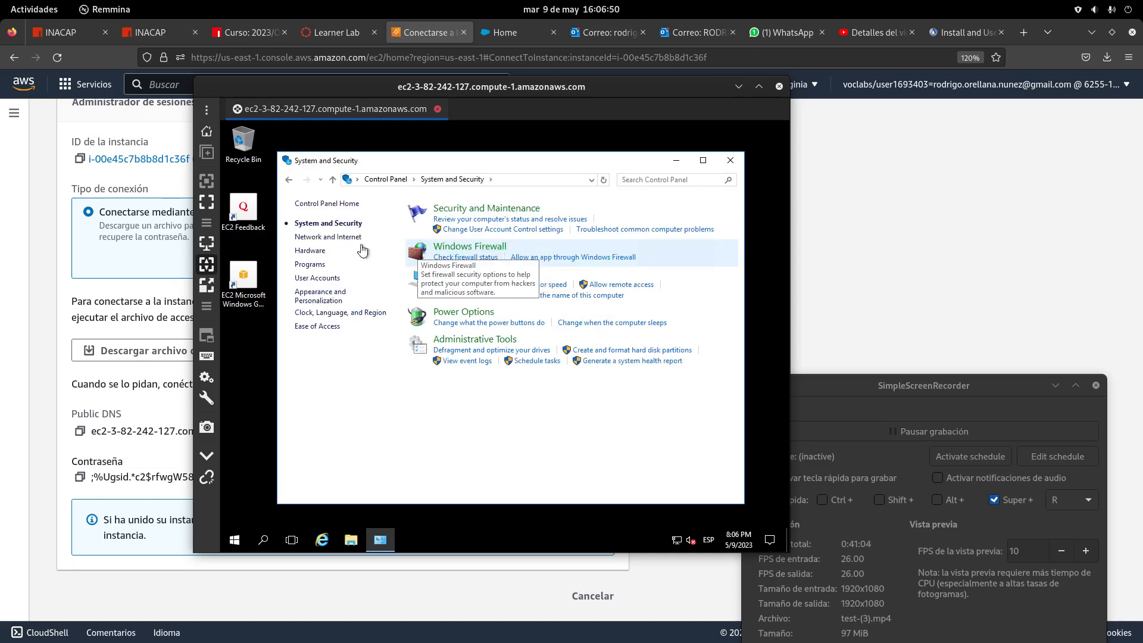
left_click(470, 250)
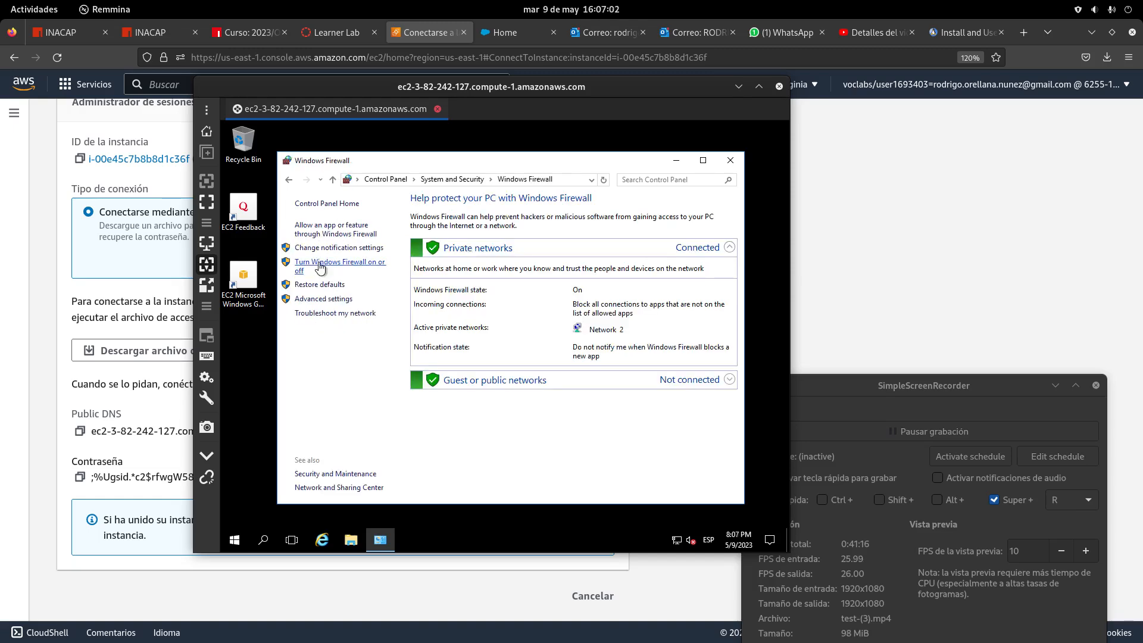
left_click(321, 268)
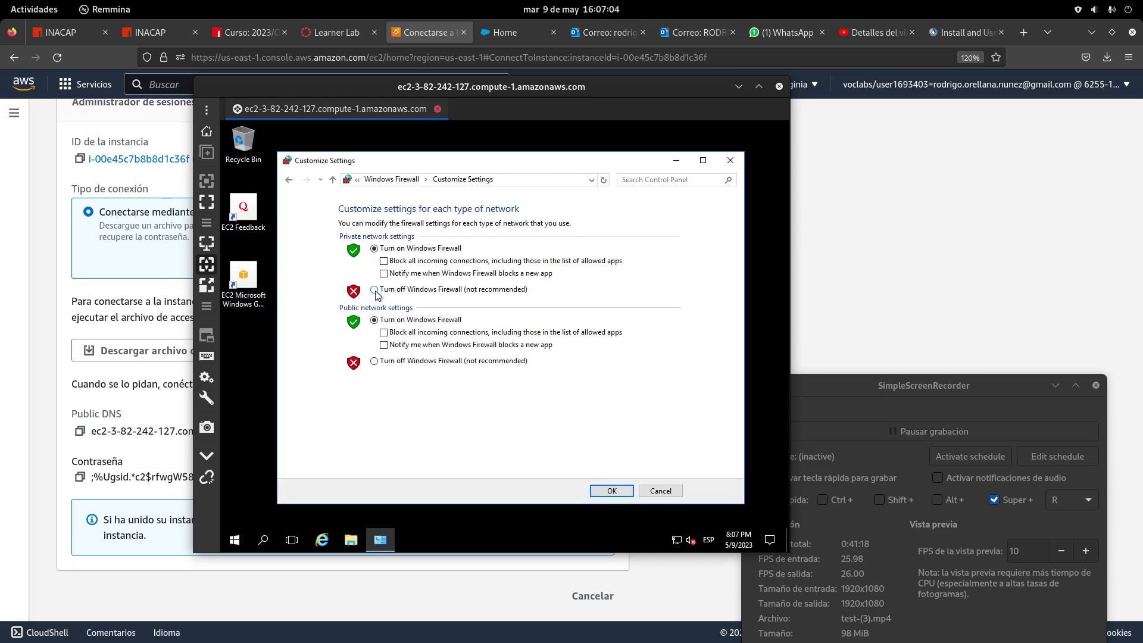
left_click(374, 289)
left_click(374, 361)
left_click(616, 491)
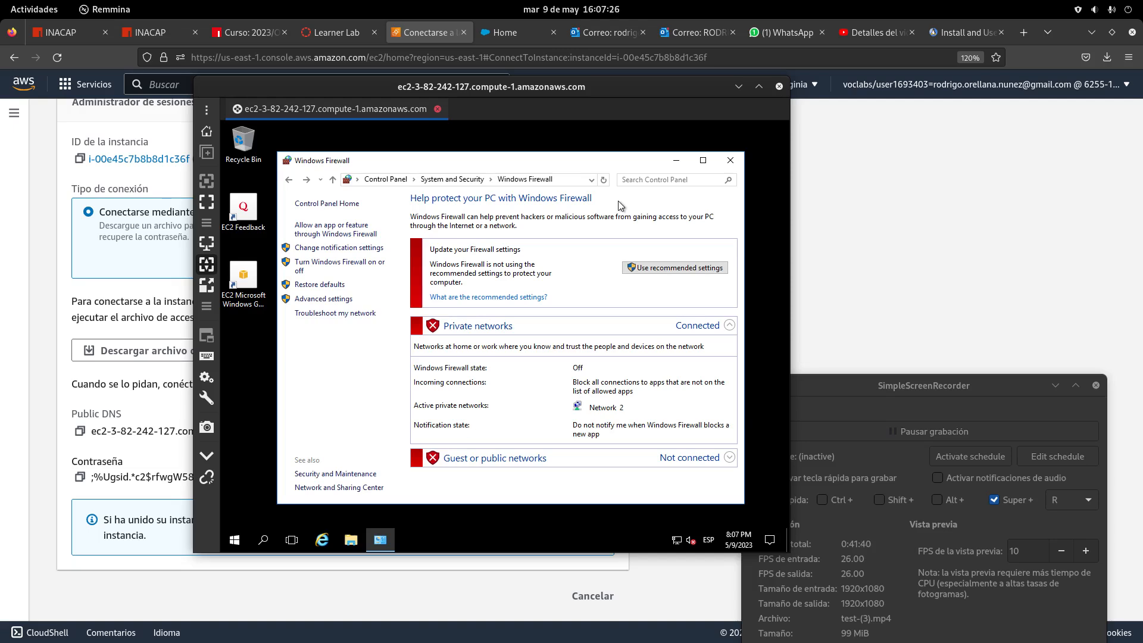
left_click(730, 160)
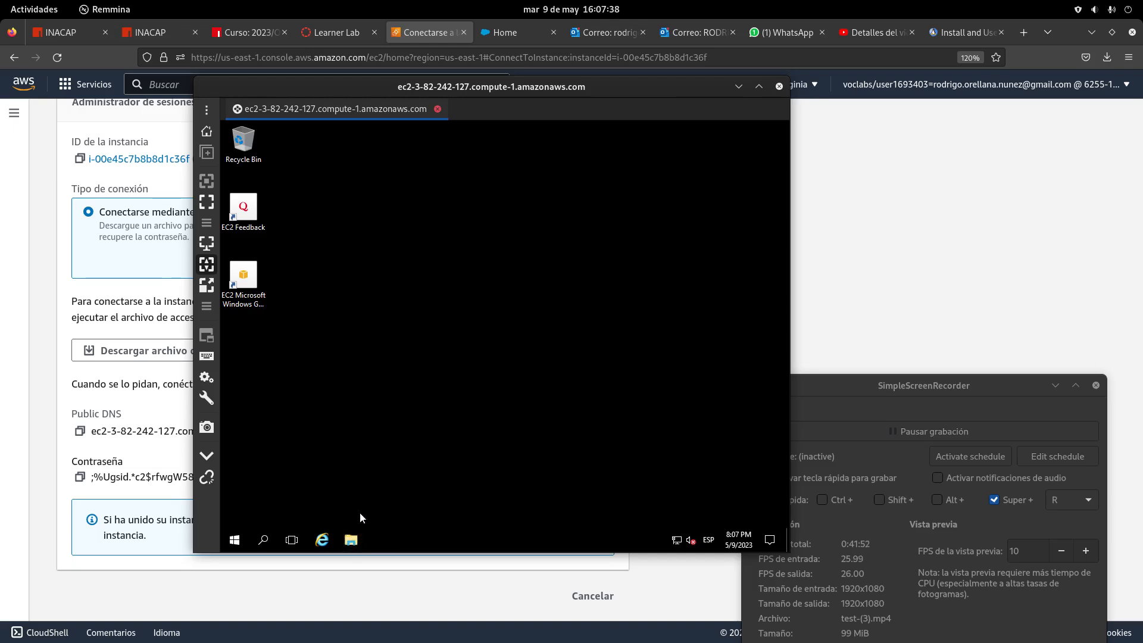
Open This PC's system properties from File Explorer on the remote server
left_click(351, 540)
mouse_move(351, 542)
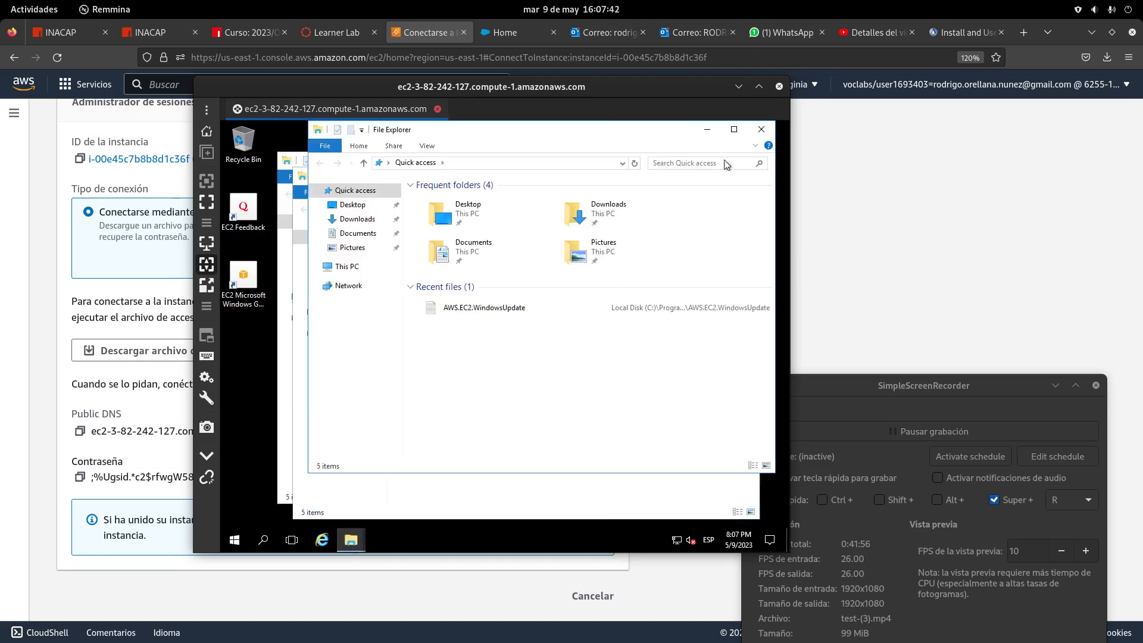
left_click(762, 130)
left_click(746, 145)
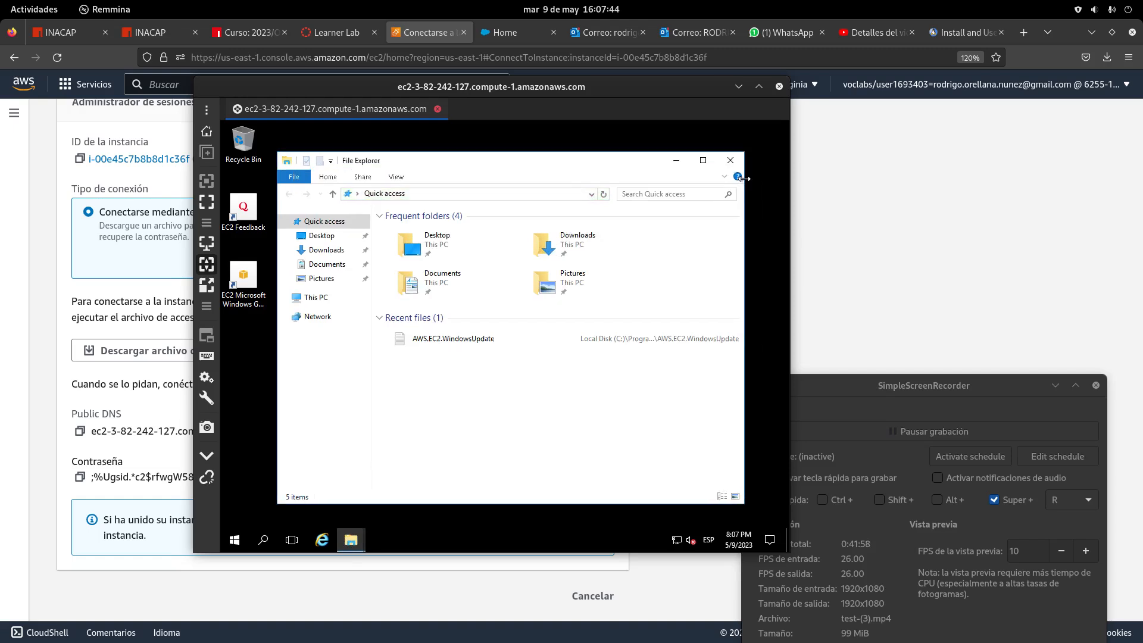
right_click(329, 299)
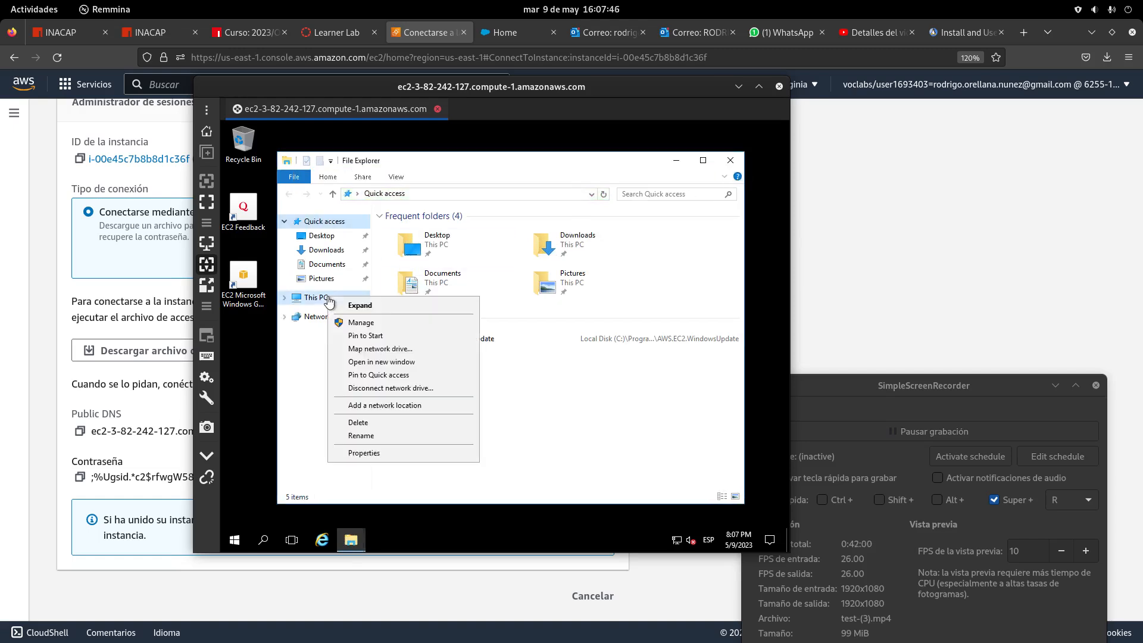
left_click(423, 454)
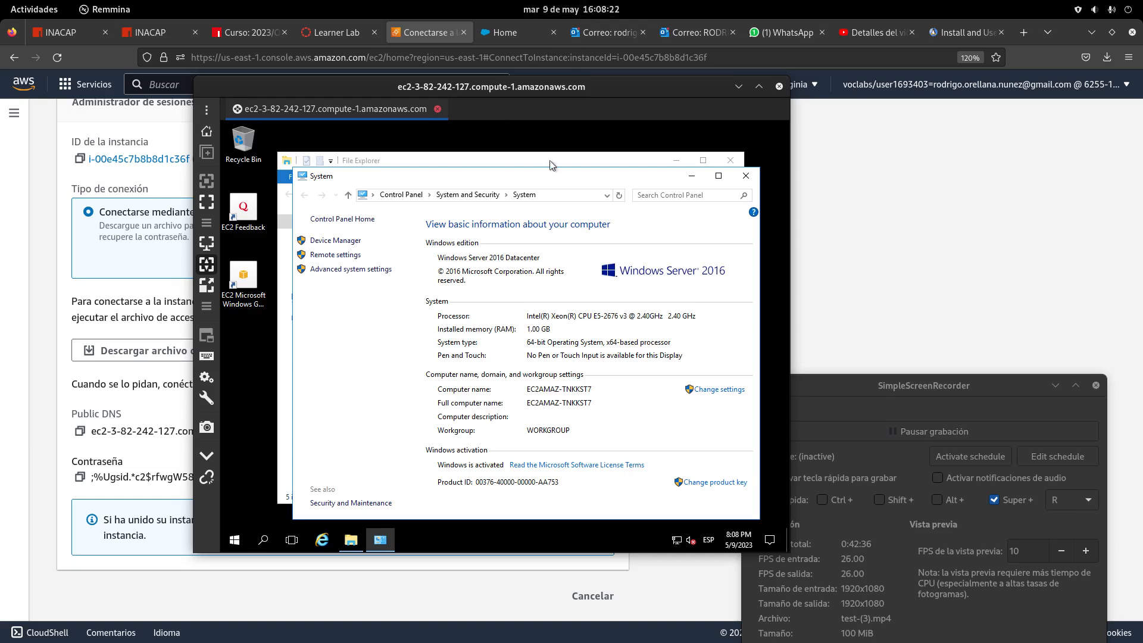
Move the Remmina remote desktop window lower on screen
left_click_drag(487, 87, 518, 110)
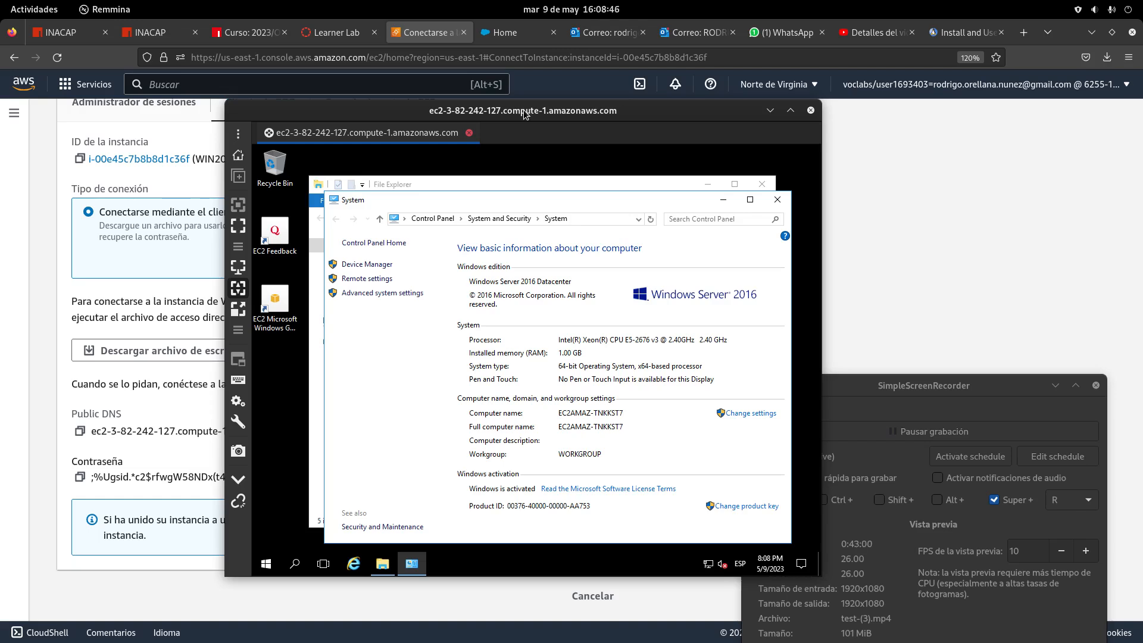
left_click_drag(524, 114, 630, 179)
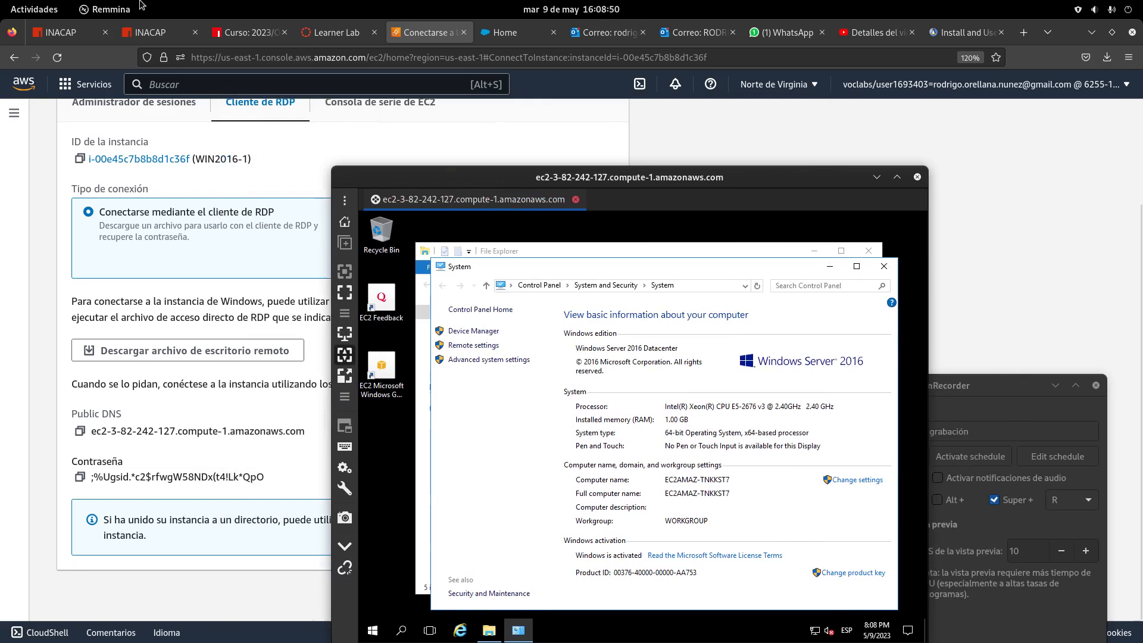
left_click(36, 9)
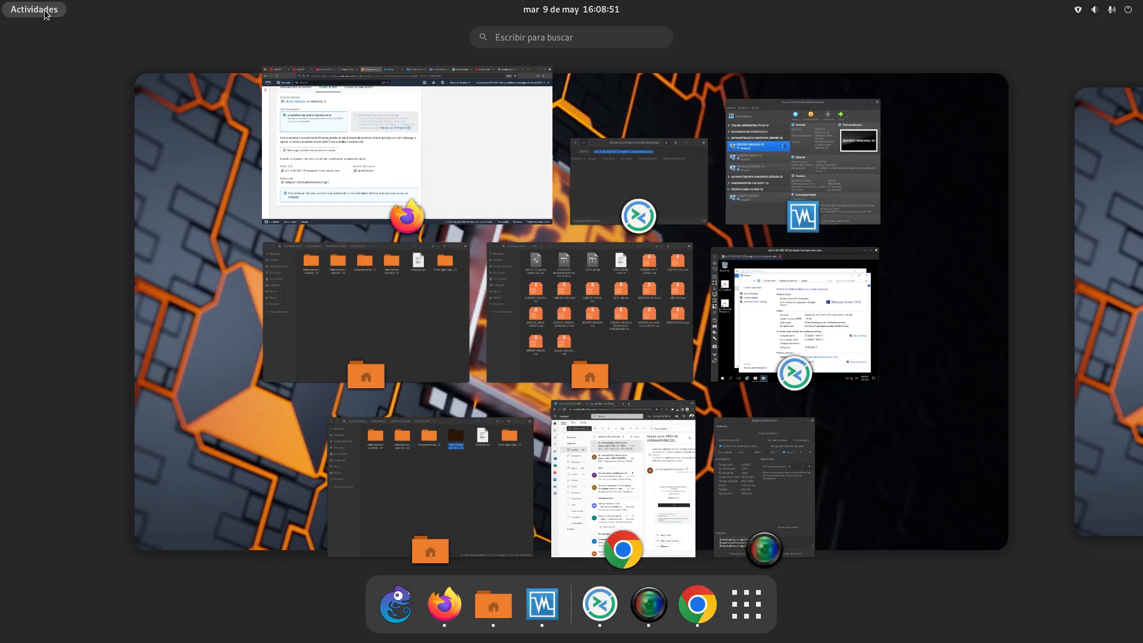
Launch Terminal from the overview search and become root with sudo su
left_click(559, 37)
type("term")
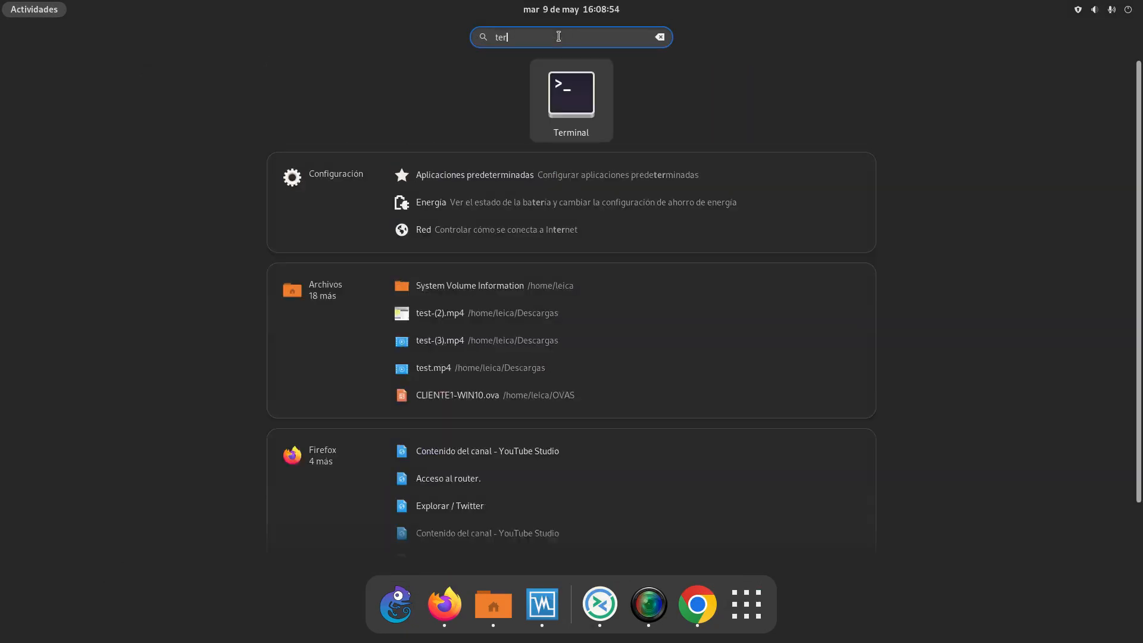
left_click(610, 90)
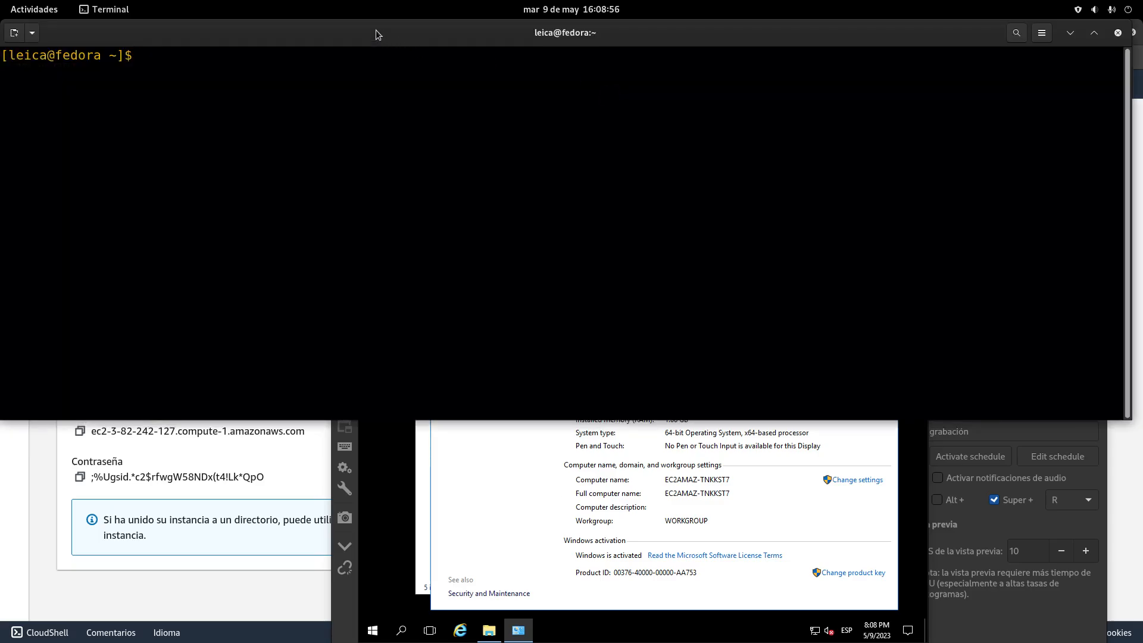
left_click_drag(377, 29, 591, 282)
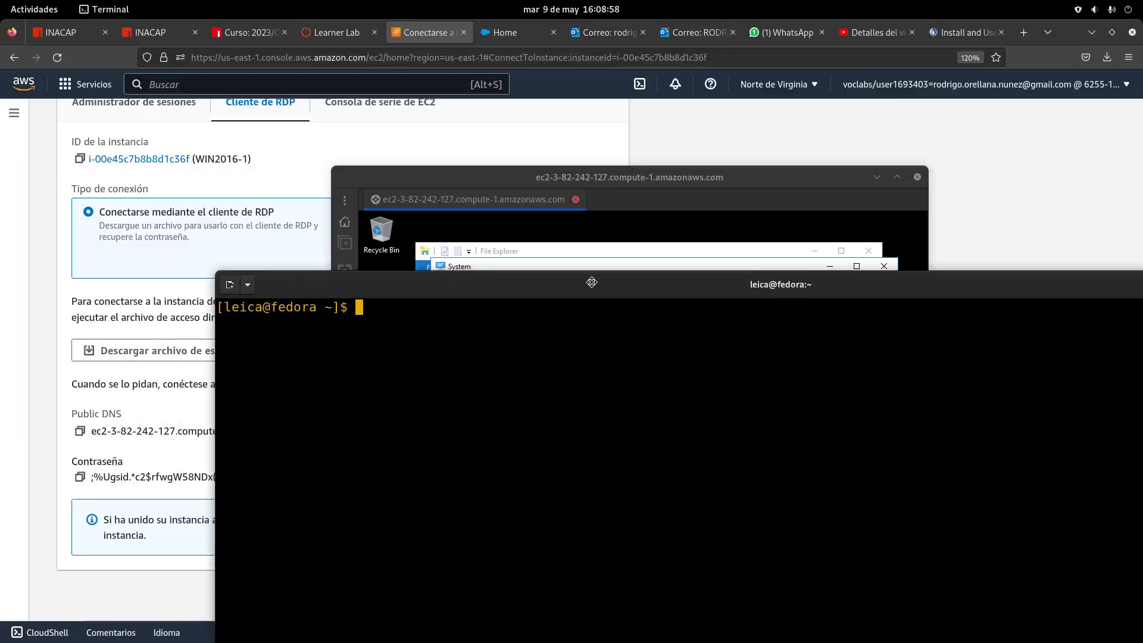
left_click_drag(416, 285, 356, 317)
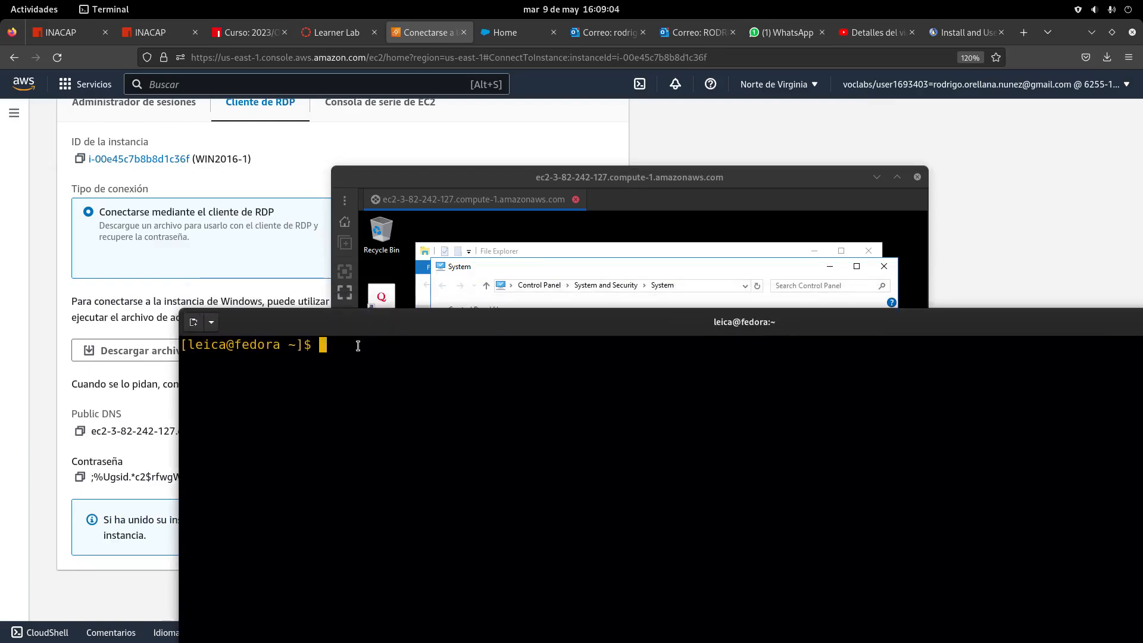
type("sudo sud")
key("BackSpace")
key("Return")
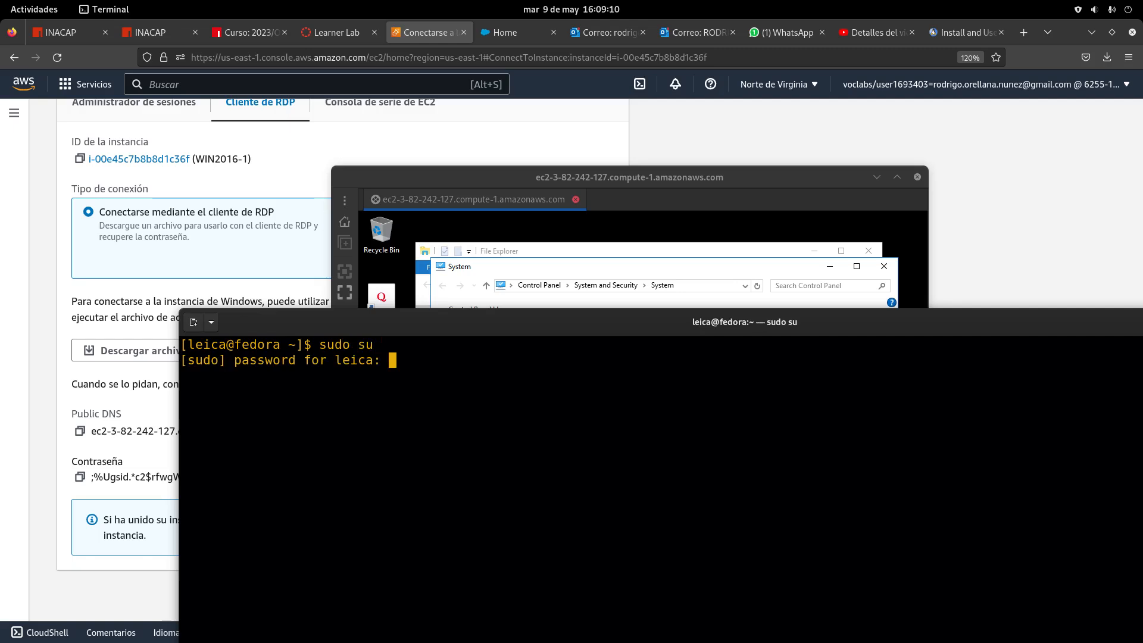
key("Return")
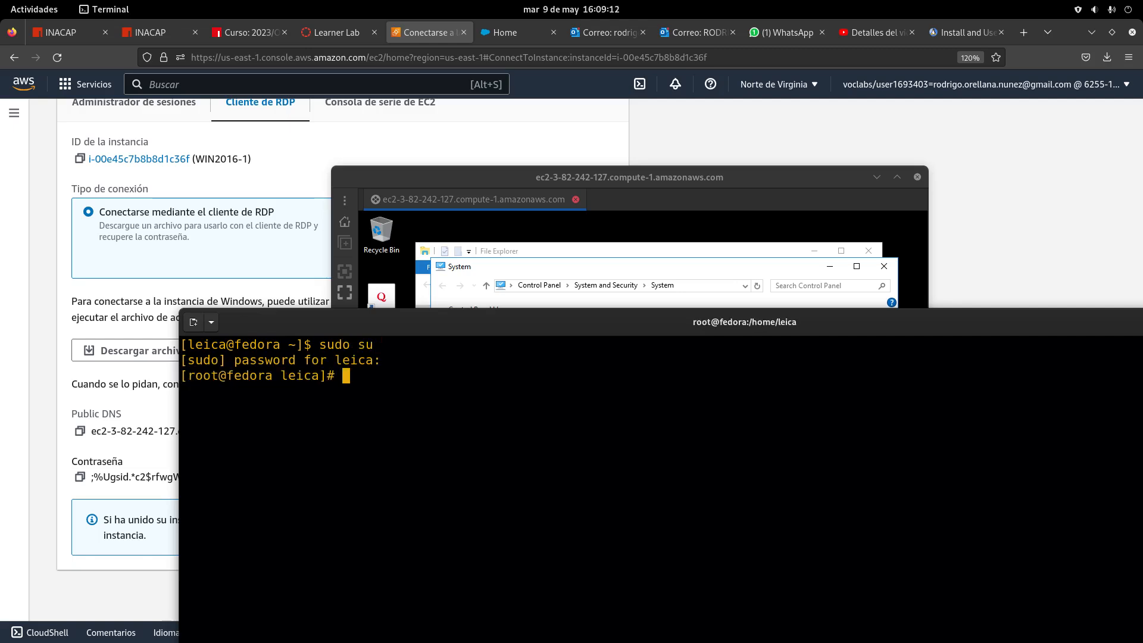
Ping ec2-3-82-242-127.compute-1.amazonaws.com using the copied public DNS, stopping with Ctrl+C
type("ping")
left_click_drag(364, 328, 364, 374)
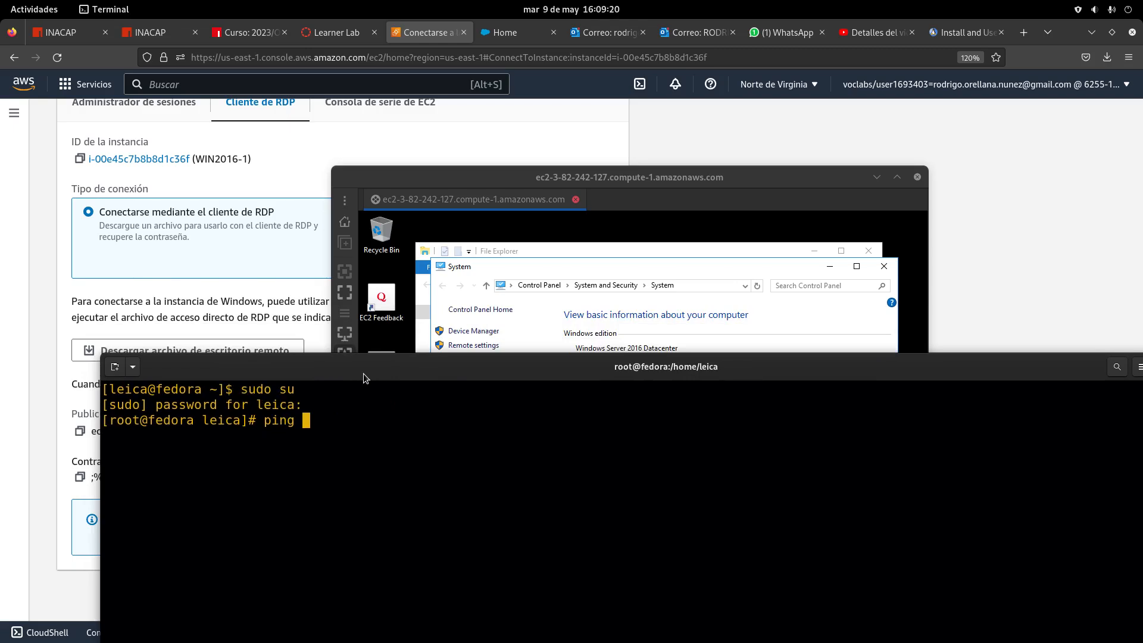
left_click_drag(273, 366, 330, 359)
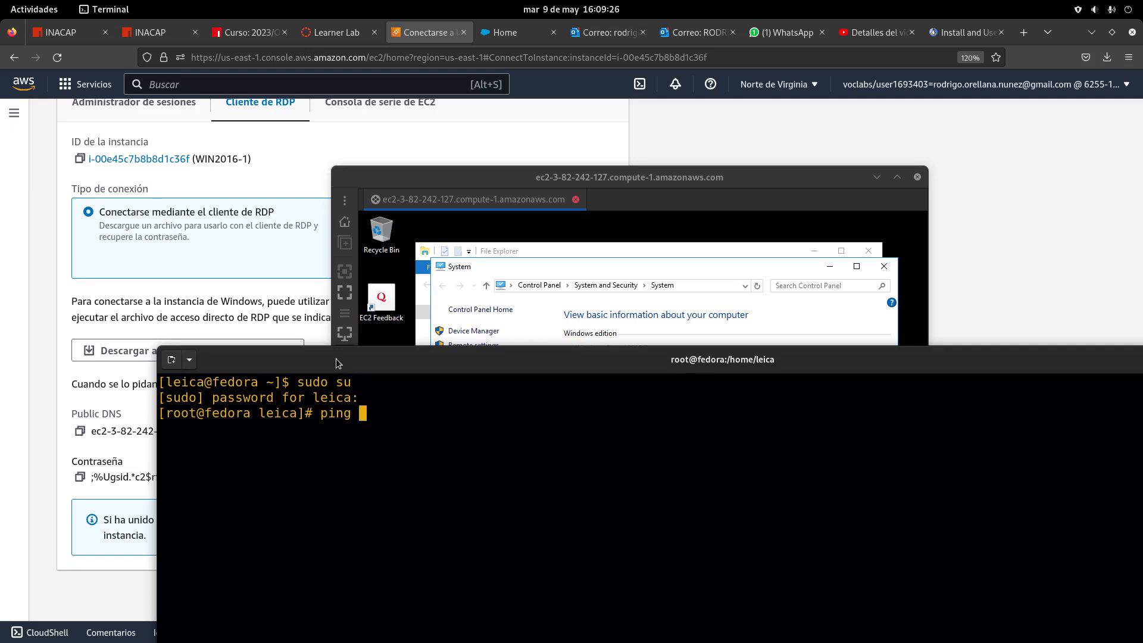
left_click_drag(337, 364, 343, 359)
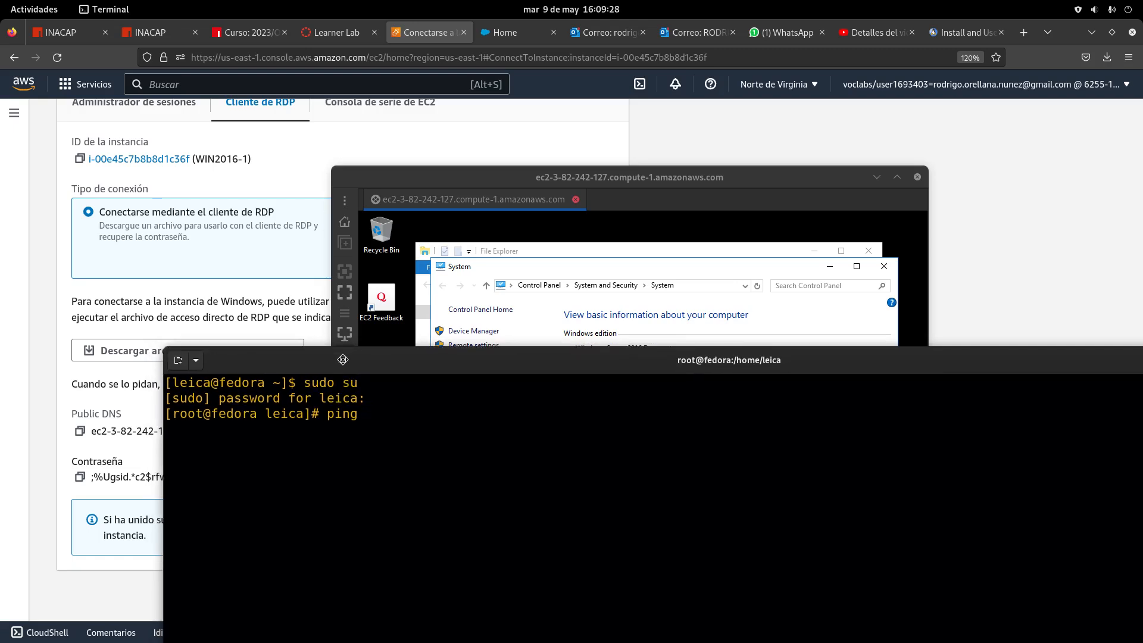
left_click(86, 435)
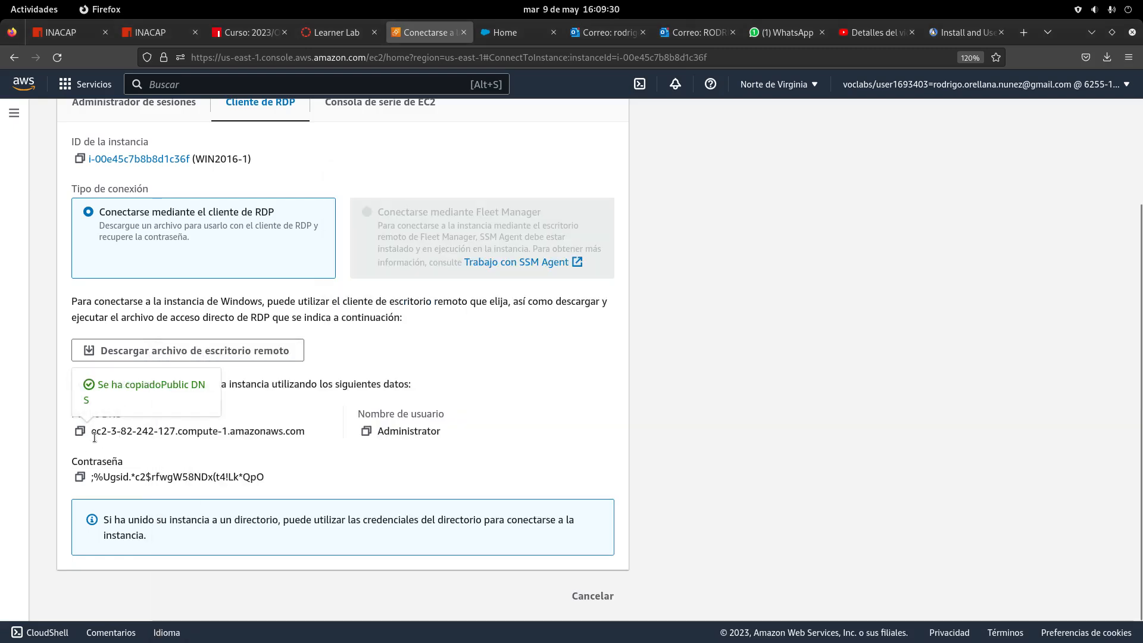
left_click(40, 10)
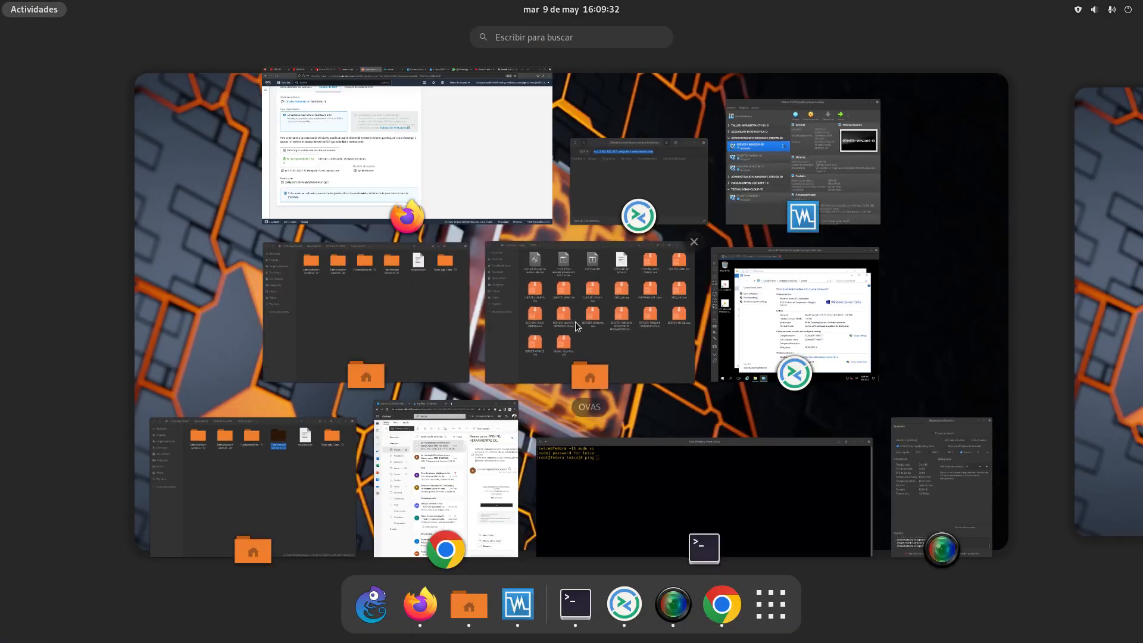
left_click(609, 446)
right_click(466, 418)
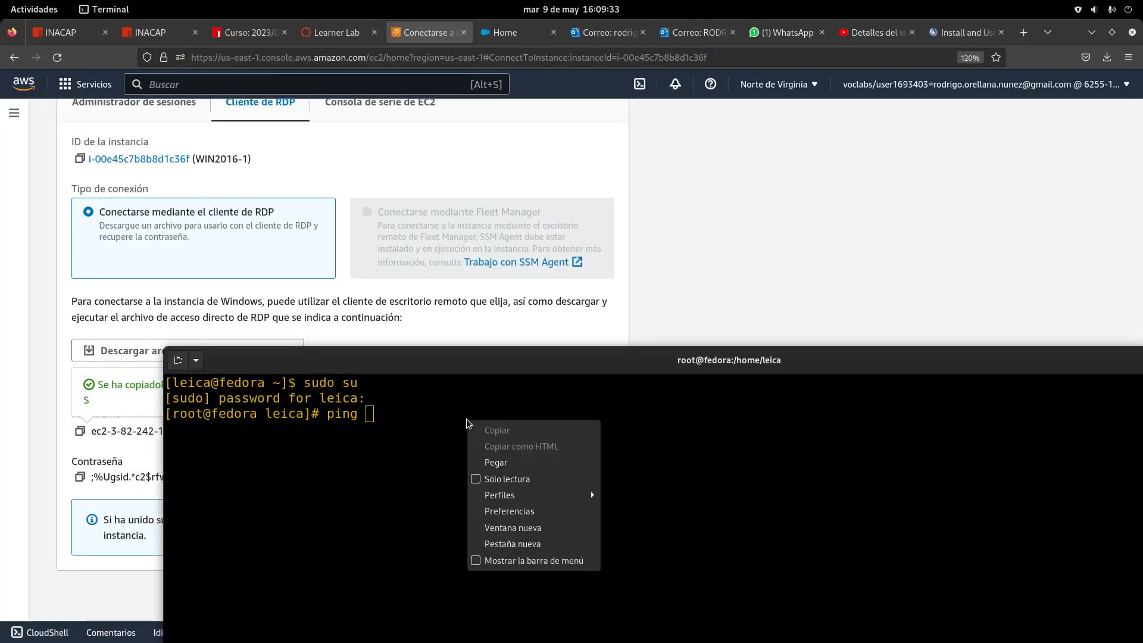
left_click(510, 463)
key("Return")
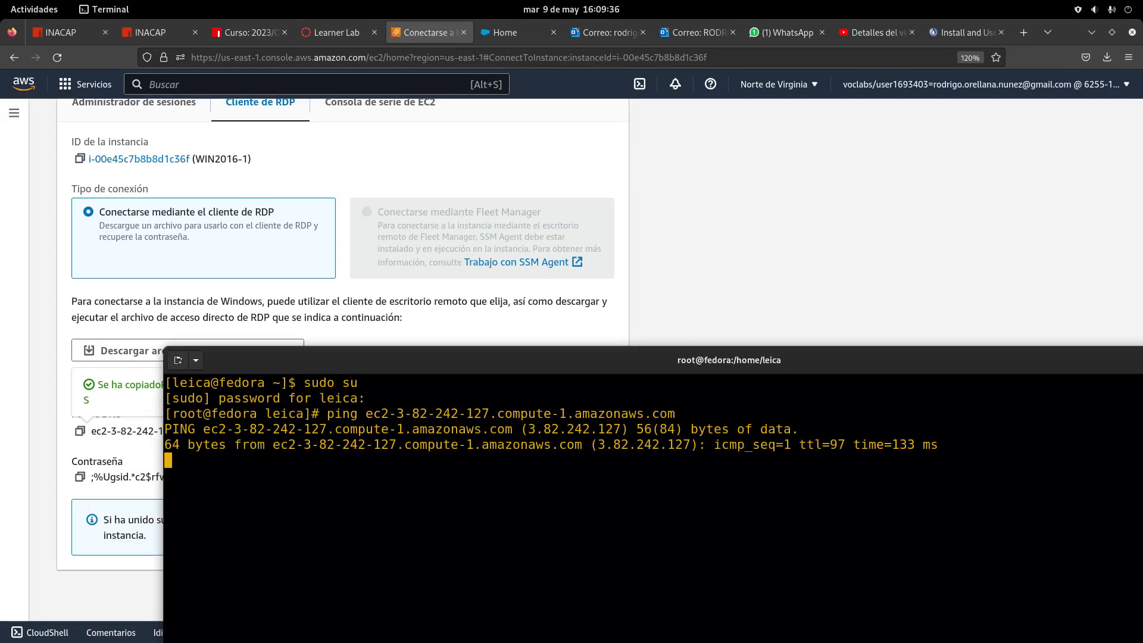
key("ctrl+c")
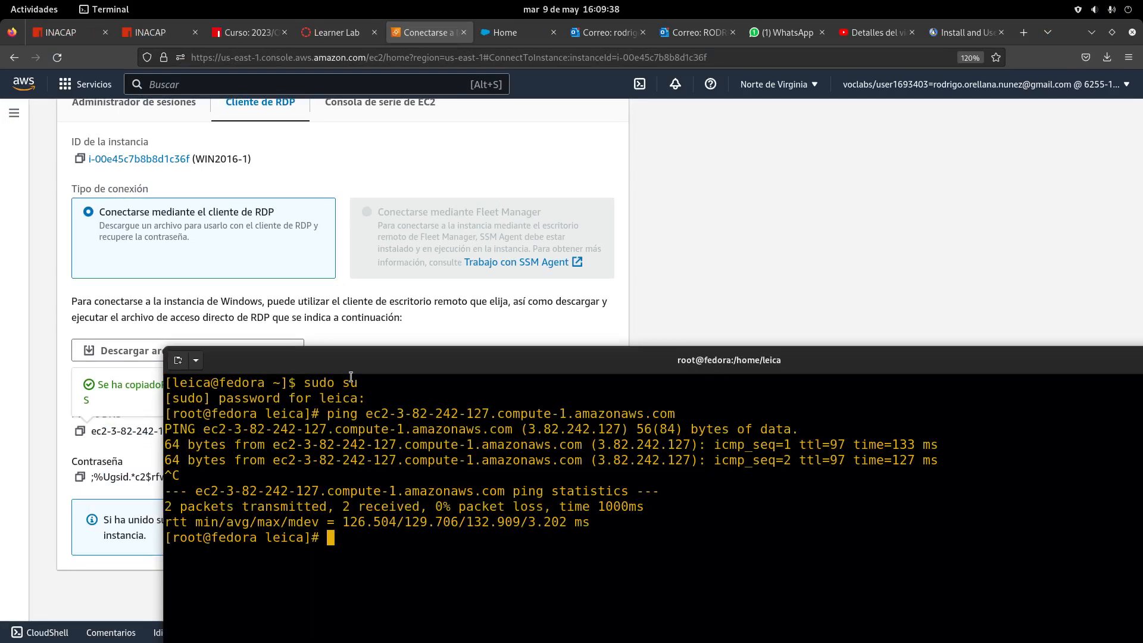
Rerun the ping to the public DNS and stop it to read the reply statistics
left_click_drag(404, 369, 466, 377)
left_click(180, 447)
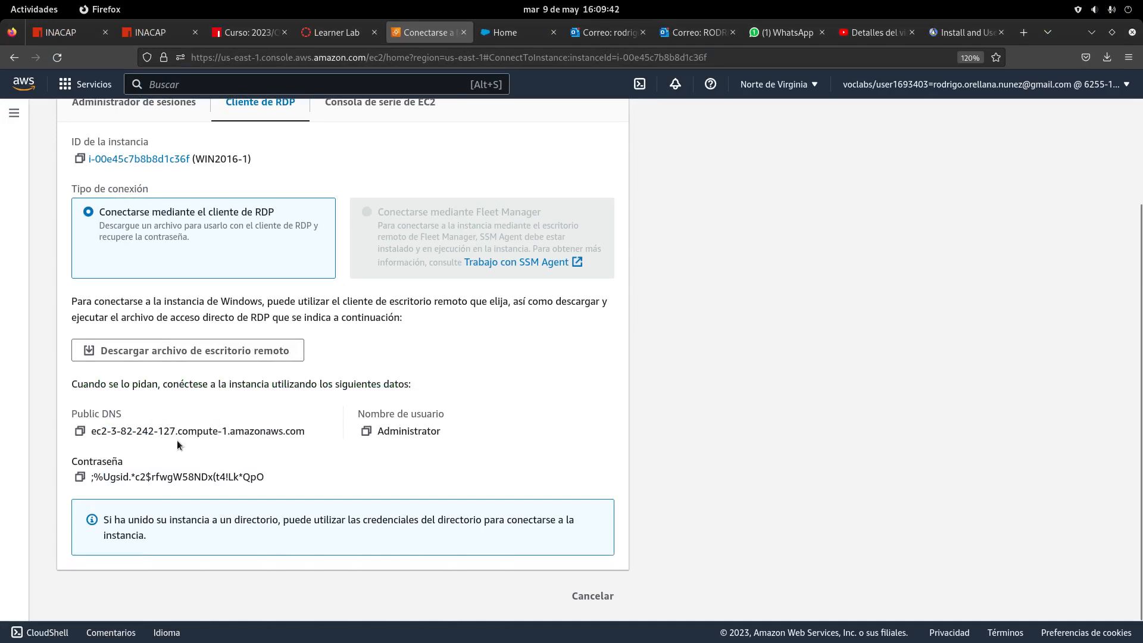
left_click(83, 436)
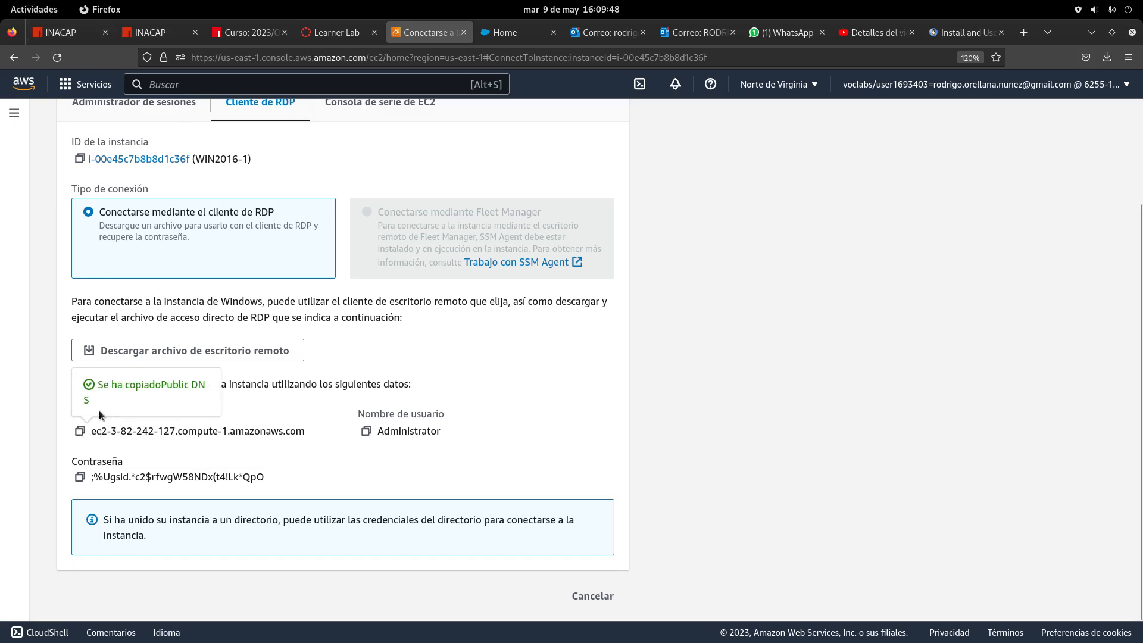
mouse_move(1, 1)
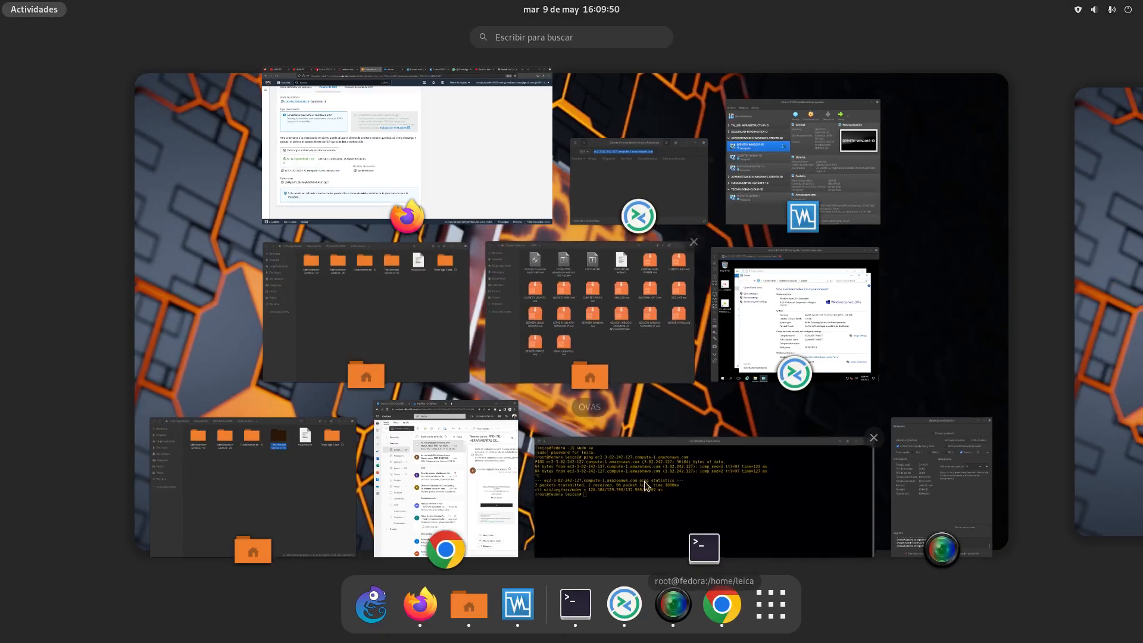
left_click(626, 487)
left_click_drag(566, 360, 527, 110)
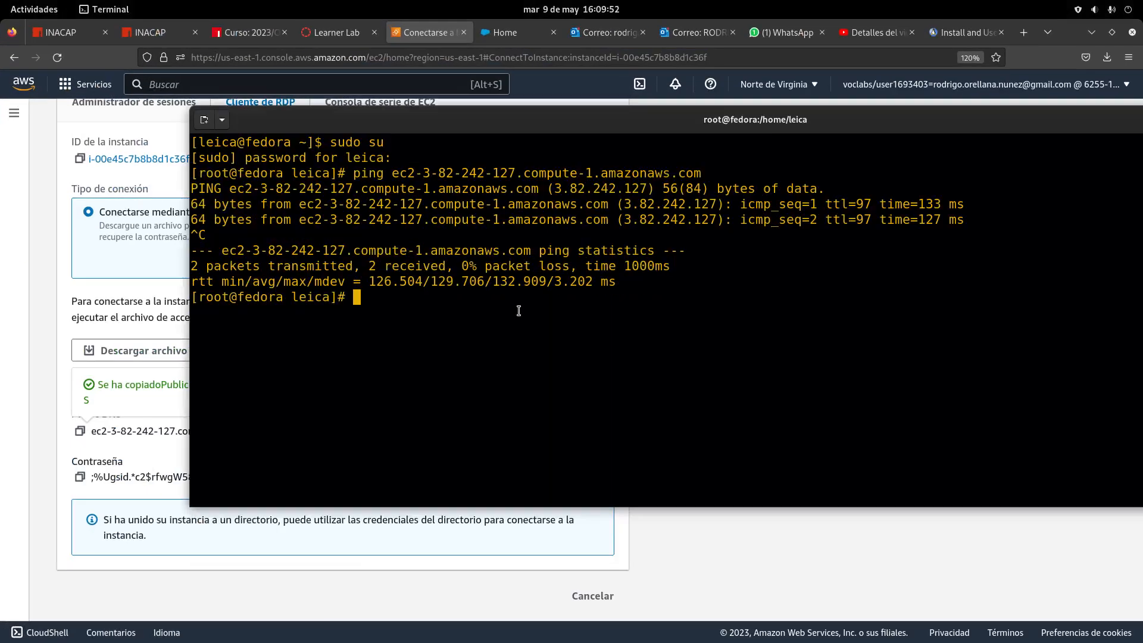
key("Up")
key("Return")
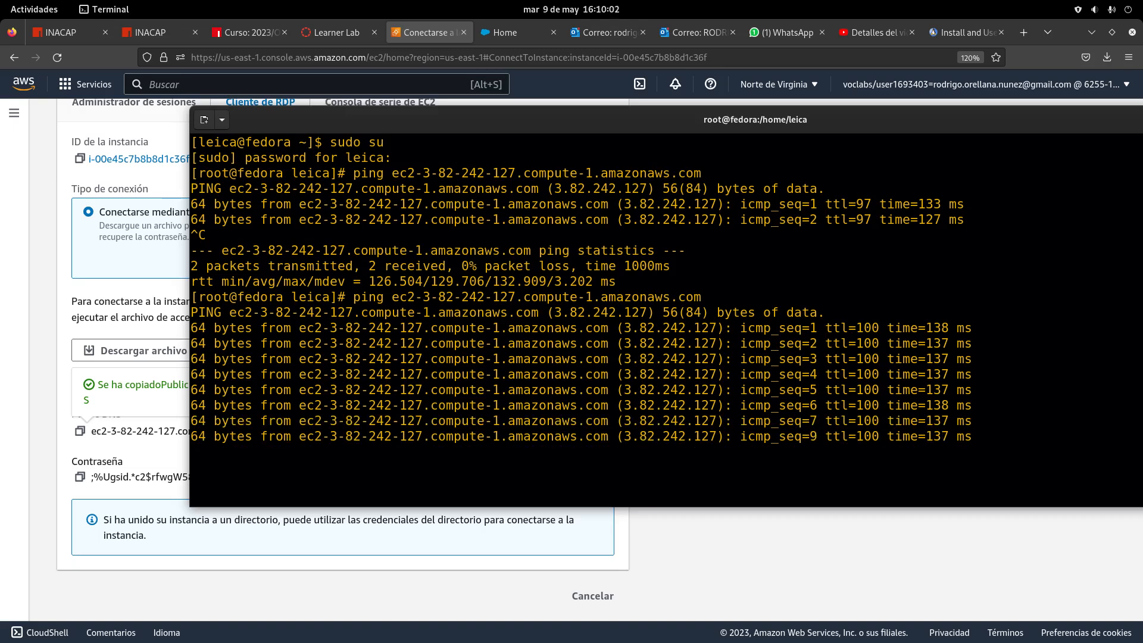
key("ctrl+c")
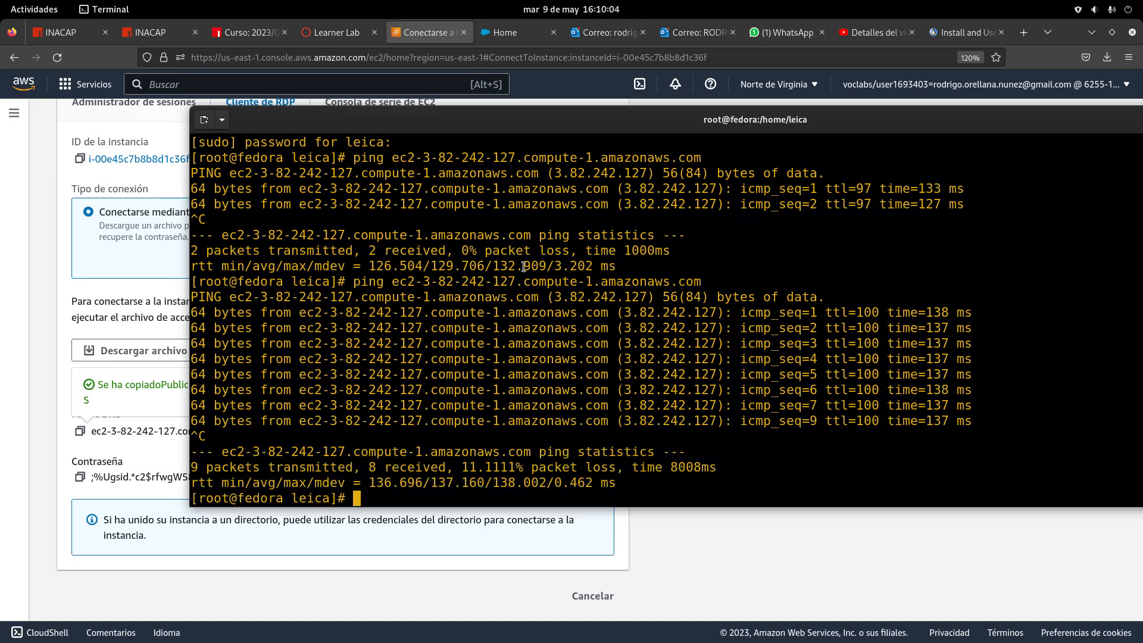
left_click(34, 9)
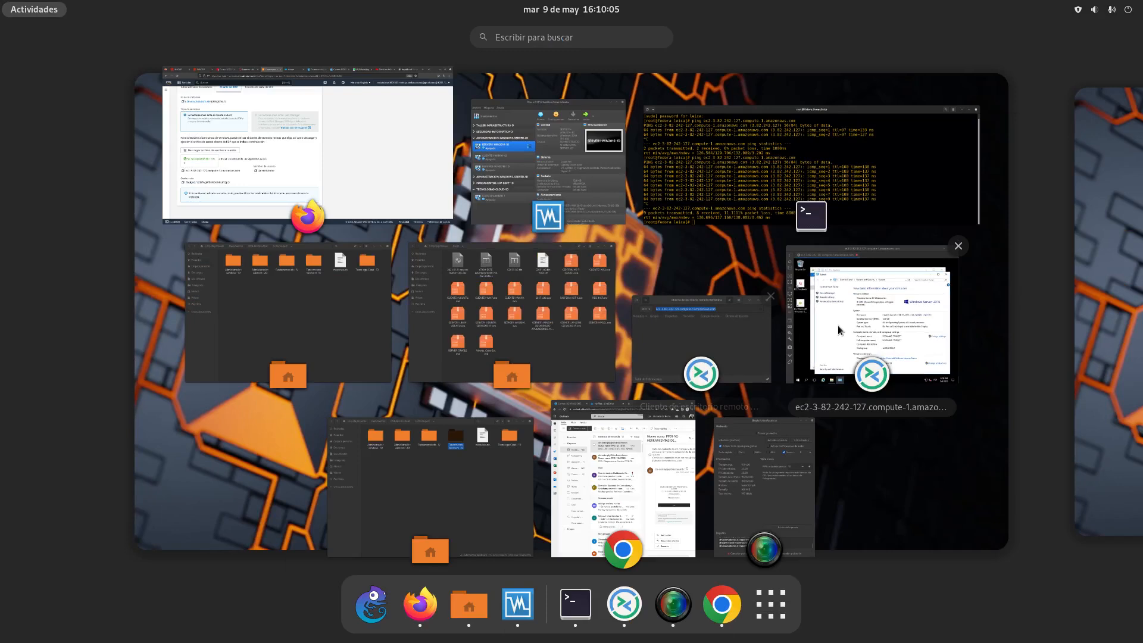
Move the SimpleScreenRecorder window aside so the ping output is visible
left_click(788, 499)
left_click_drag(814, 403, 676, 336)
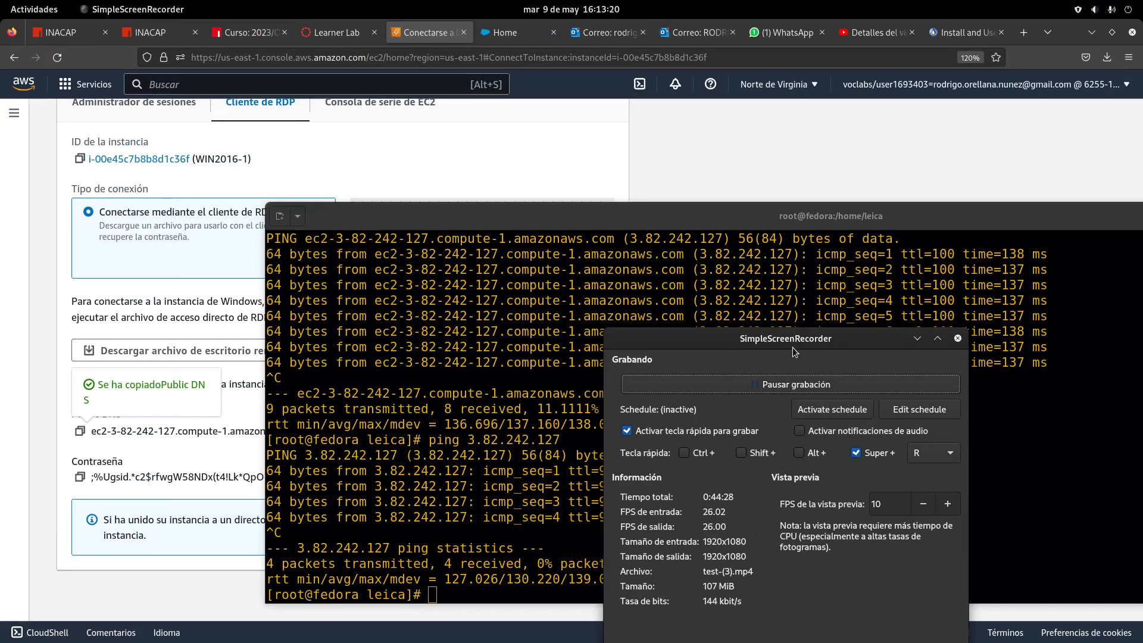
left_click_drag(792, 348, 800, 432)
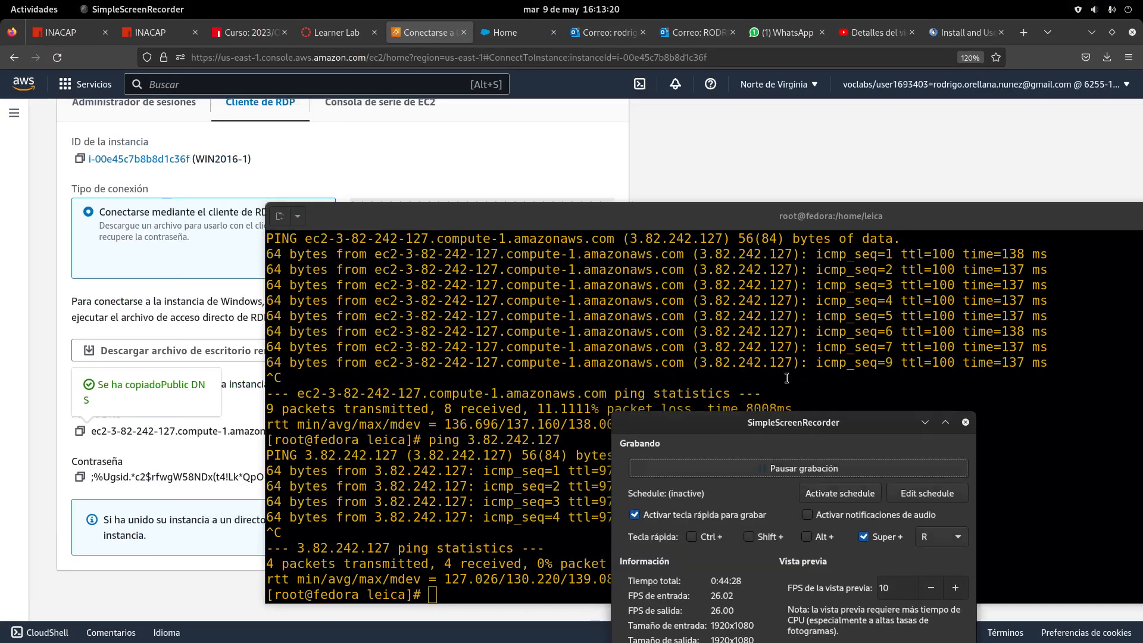
Bring forward and reposition the Terminal showing 0% packet loss to 3.82.242.127
left_click(37, 9)
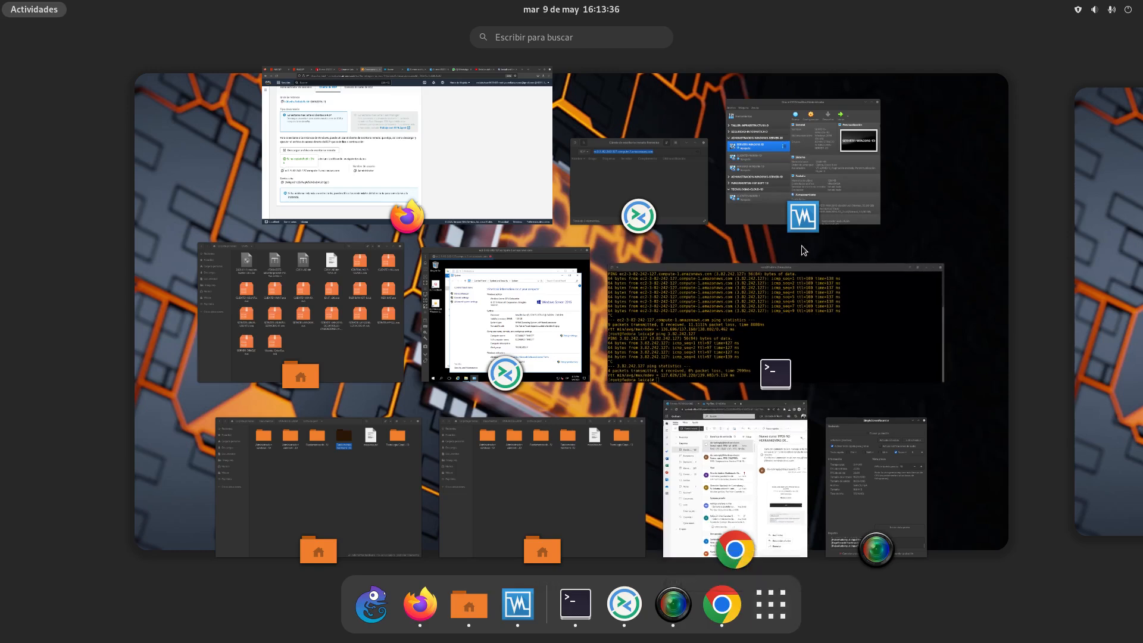
left_click(708, 303)
left_click_drag(681, 136, 440, 71)
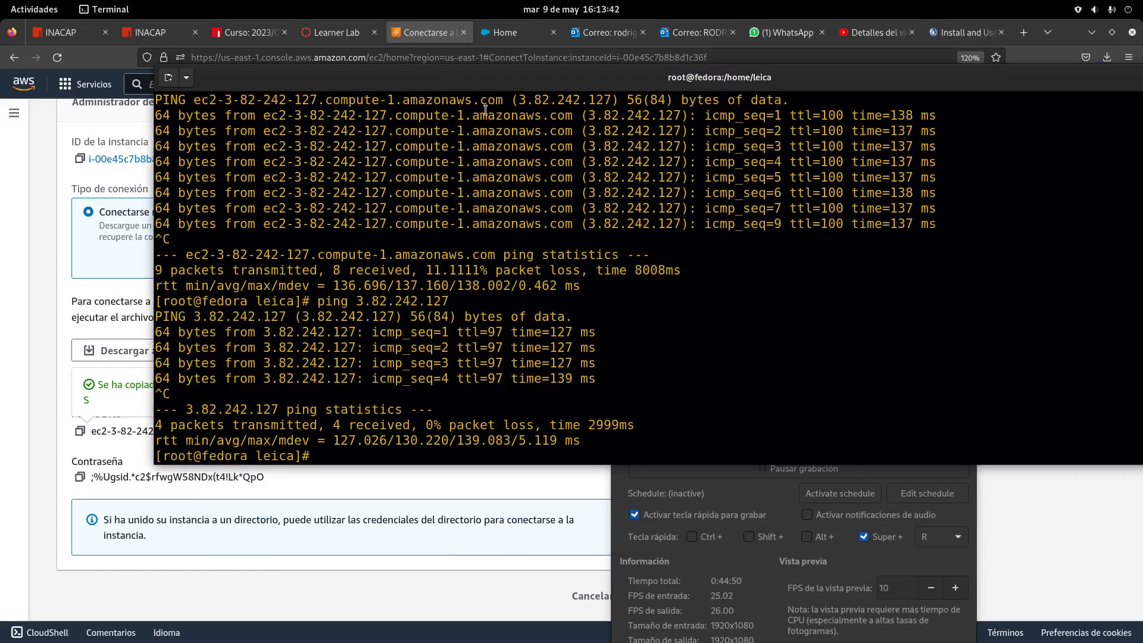
left_click_drag(466, 81, 413, 450)
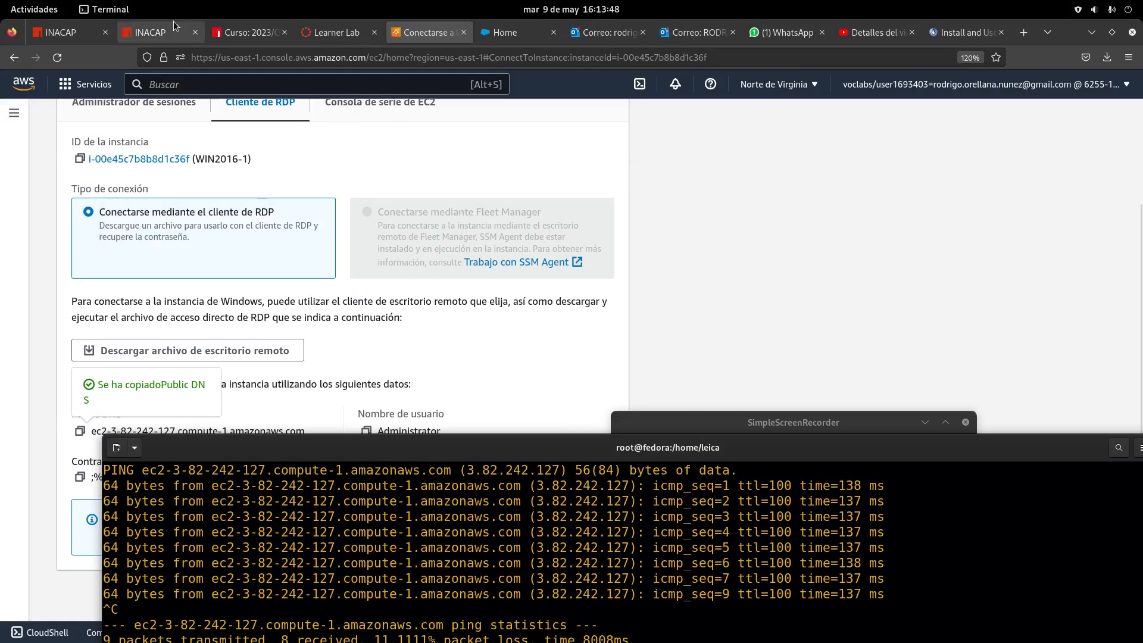
left_click(36, 8)
Bring the Remmina session forward, reposition it, and minimize the System window
left_click(803, 315)
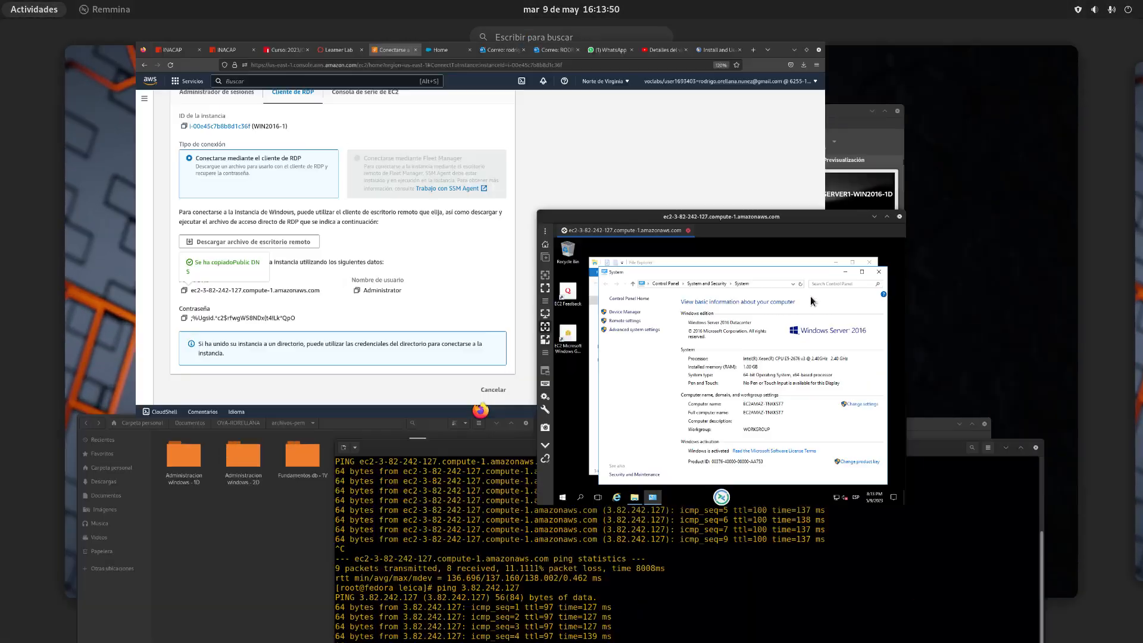
left_click_drag(561, 186, 449, 90)
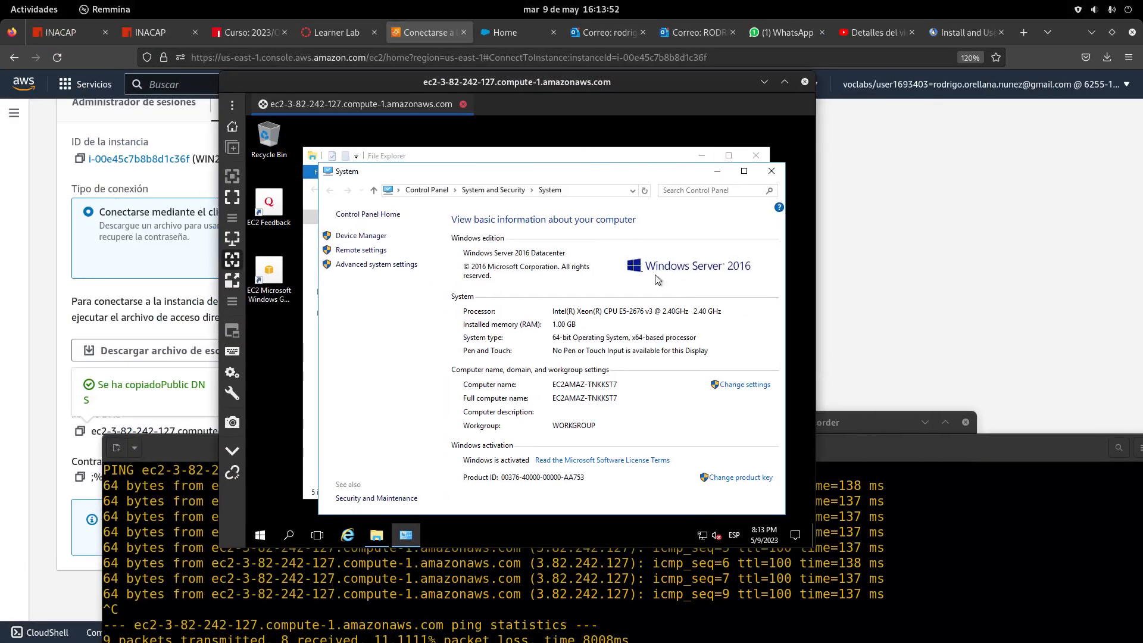
left_click(717, 174)
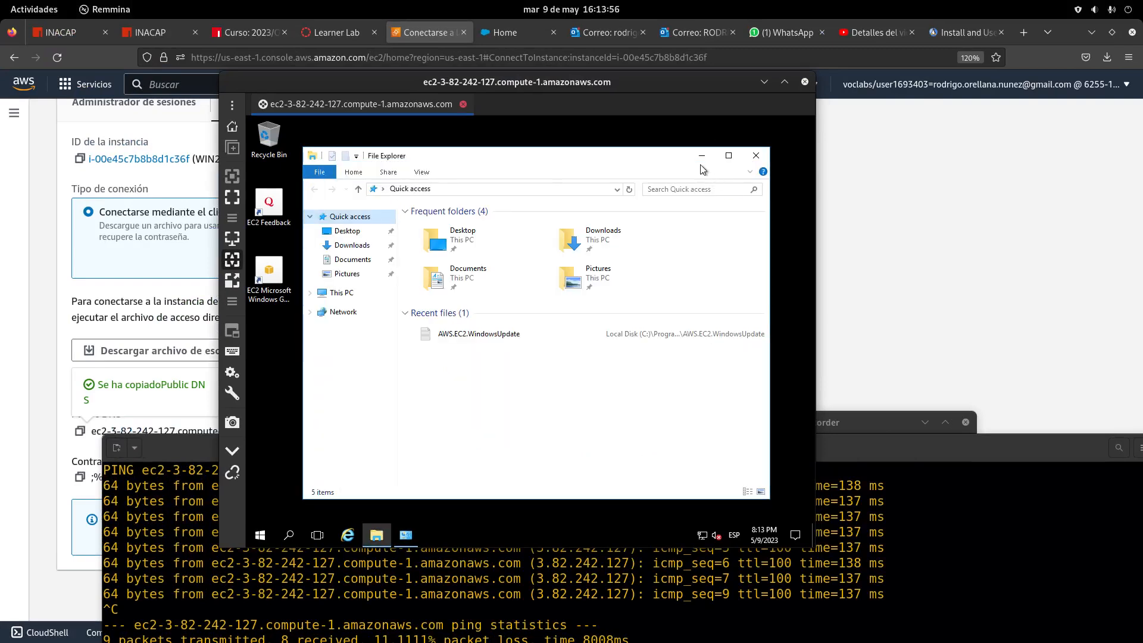
Browse This PC to Local Disk (C:), then minimize File Explorer
left_click(345, 294)
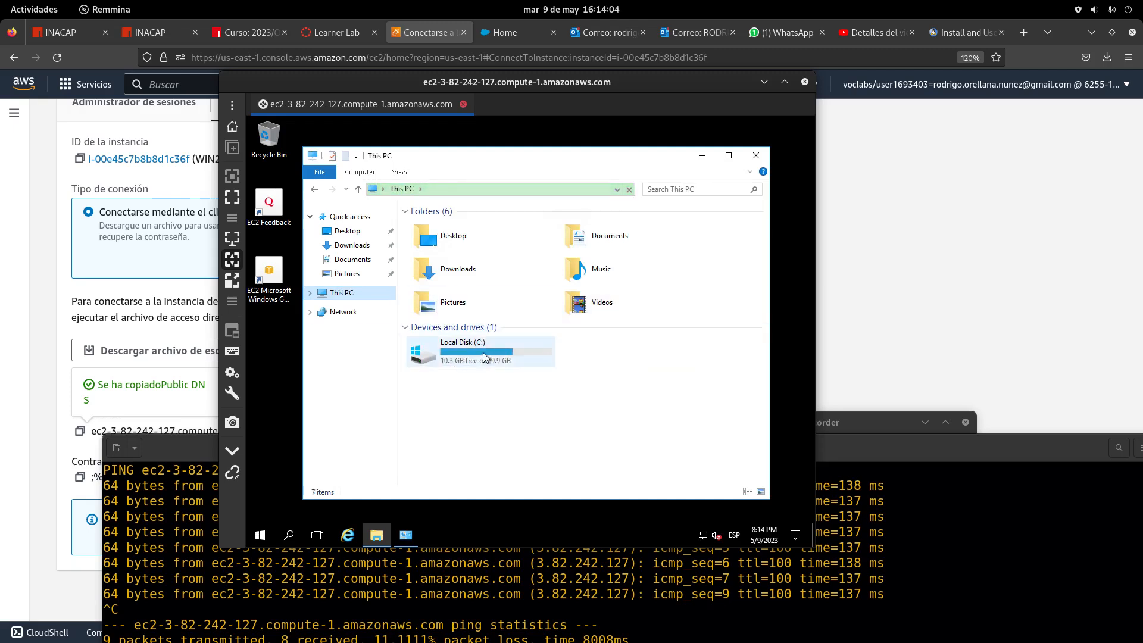
double_click(483, 353)
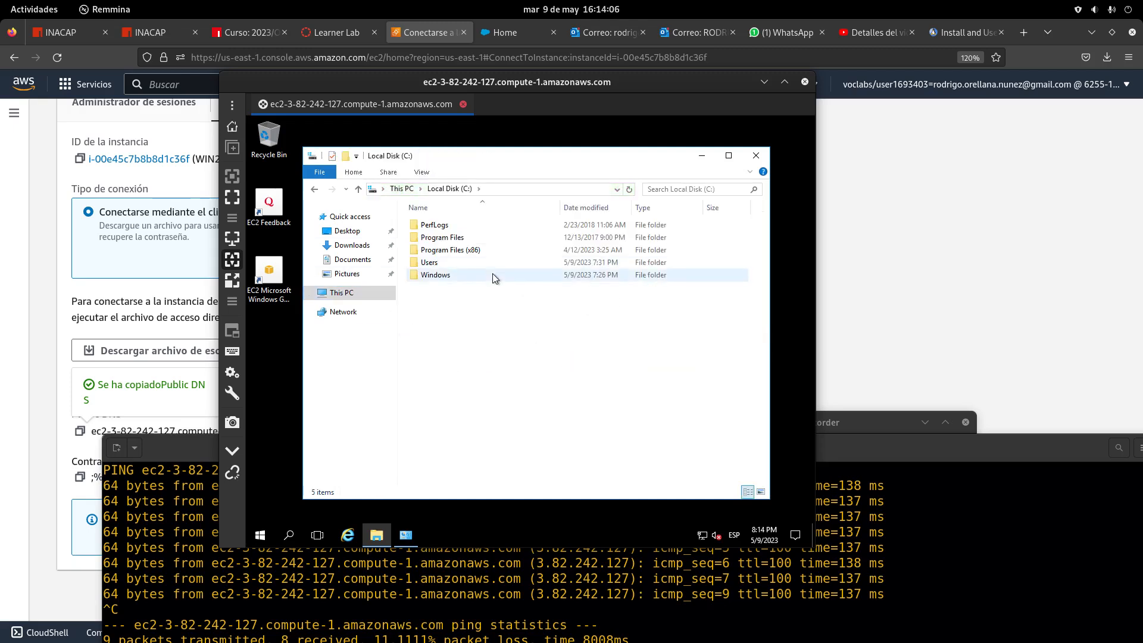
left_click(702, 158)
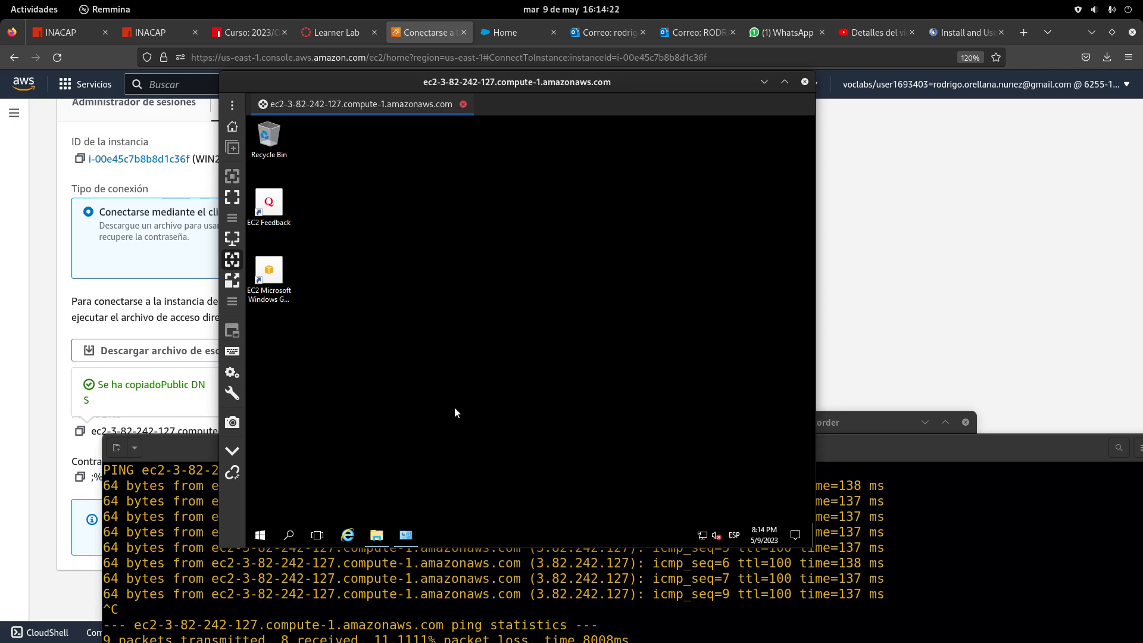
Clear the desktop of the System window and open the Start menu's app list
left_click(410, 534)
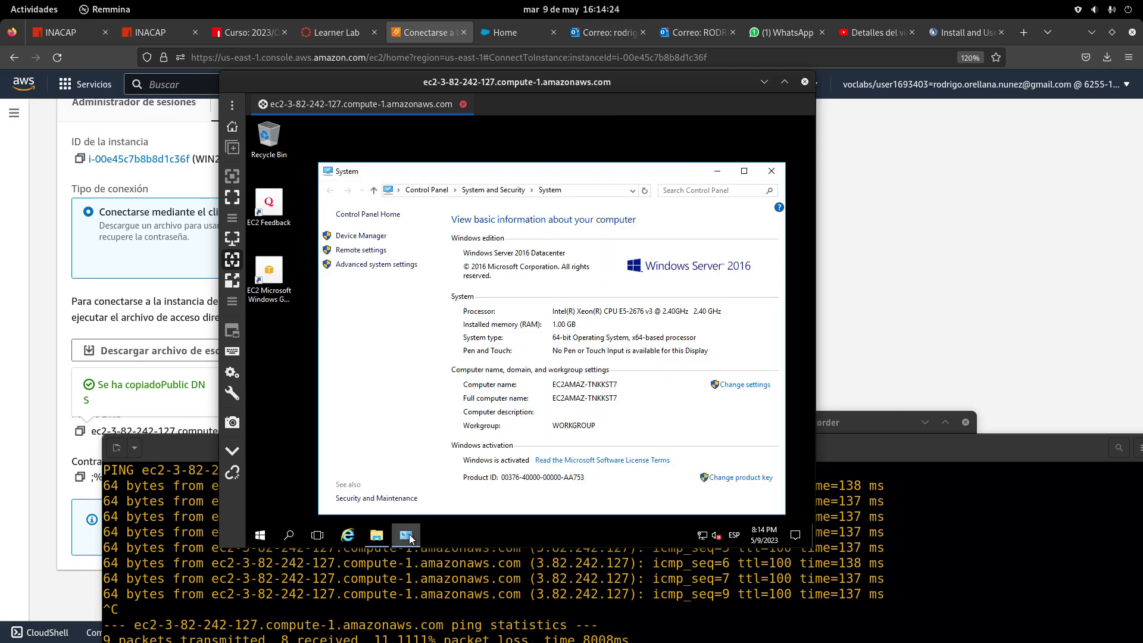
left_click(410, 537)
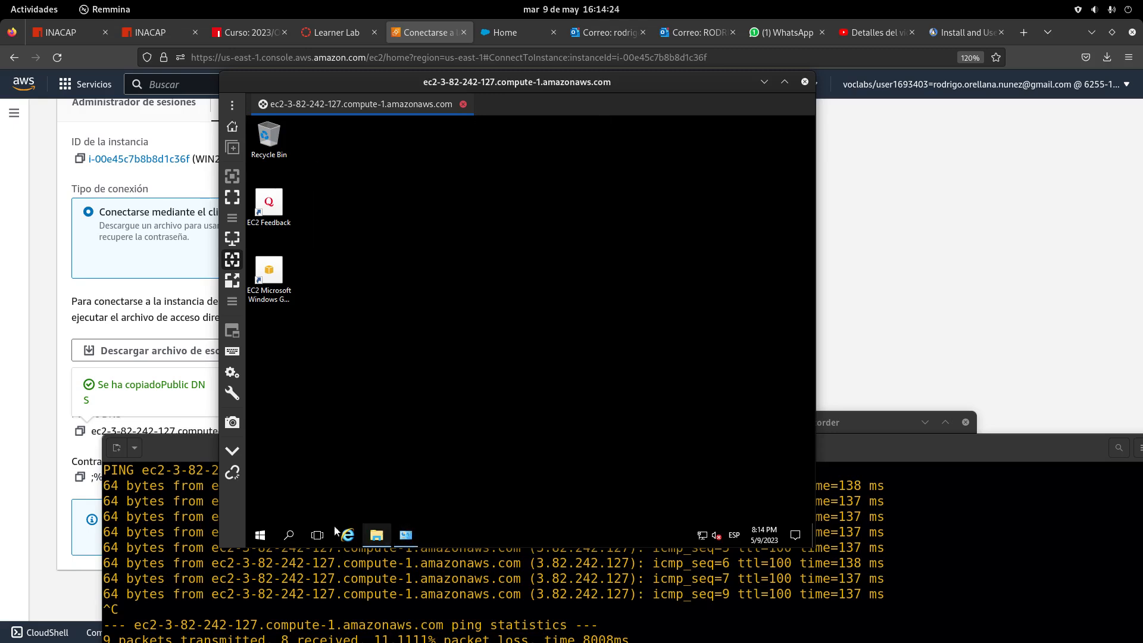
left_click(261, 538)
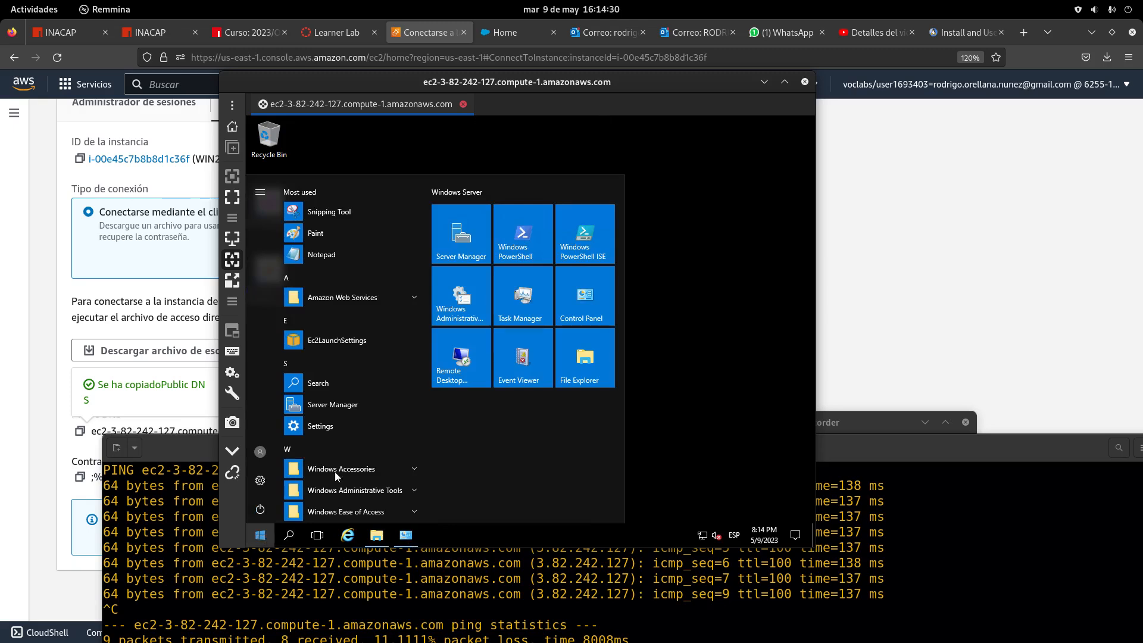
Launch Server Manager from the Start menu and choose 'Add roles and features' on the Dashboard
left_click(468, 237)
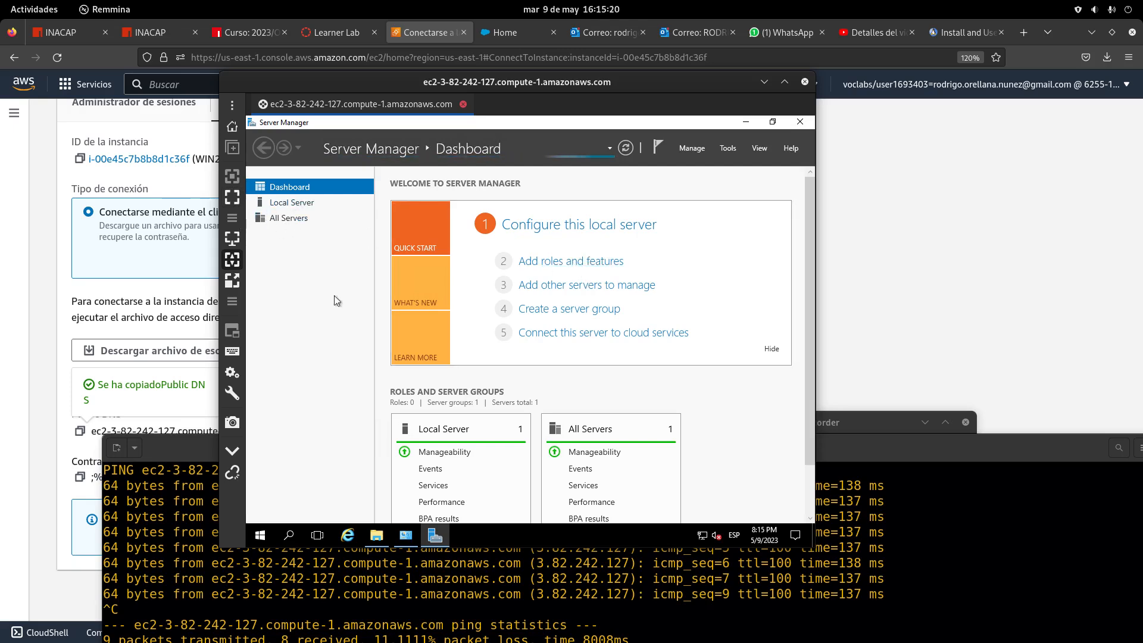
left_click(560, 265)
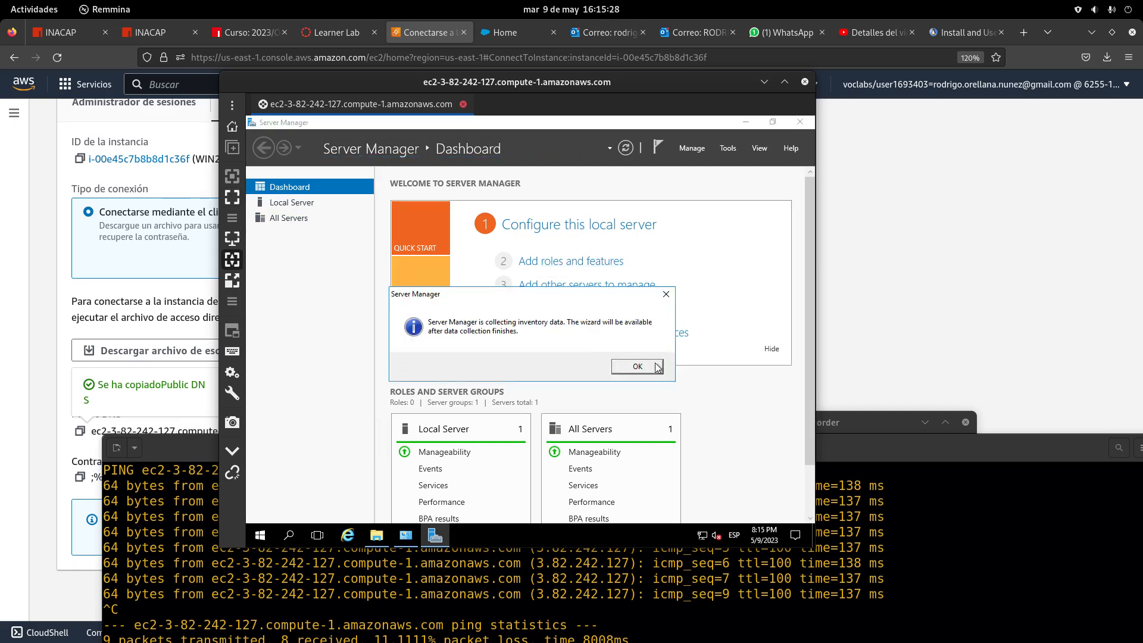
Dismiss the inventory-data message and retry 'Add roles and features' until the wizard appears
left_click(634, 366)
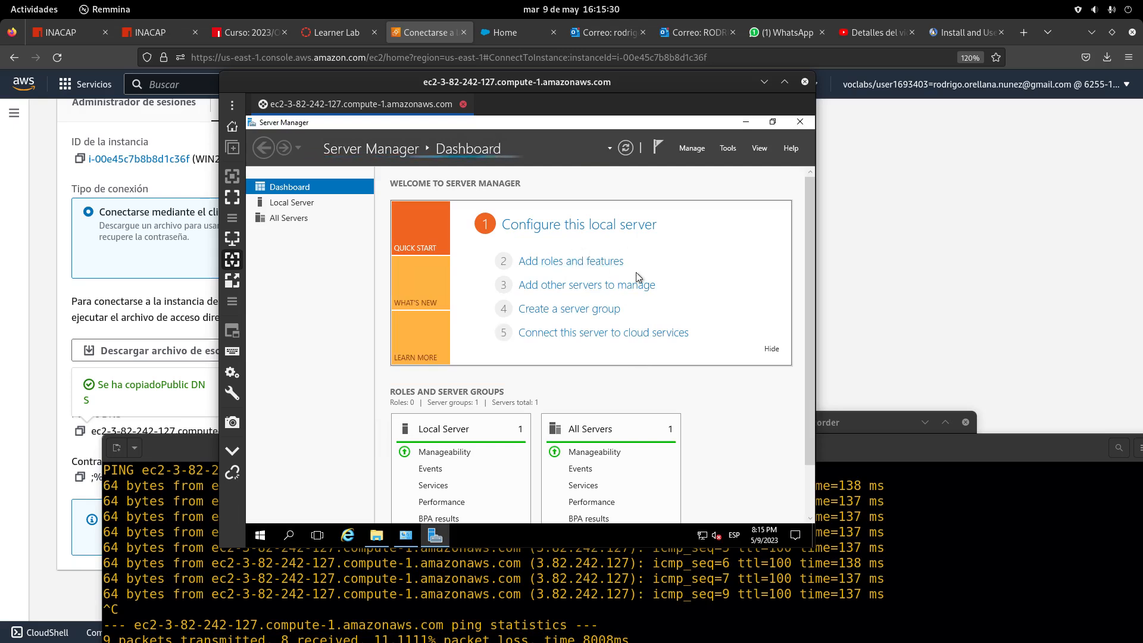
left_click(585, 266)
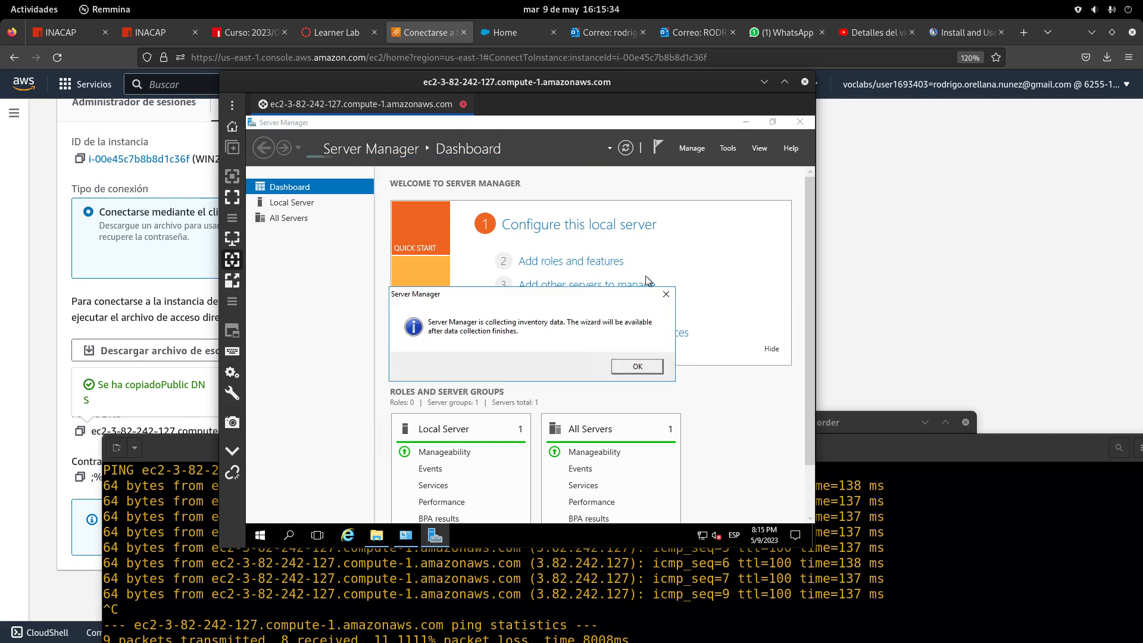
left_click(643, 366)
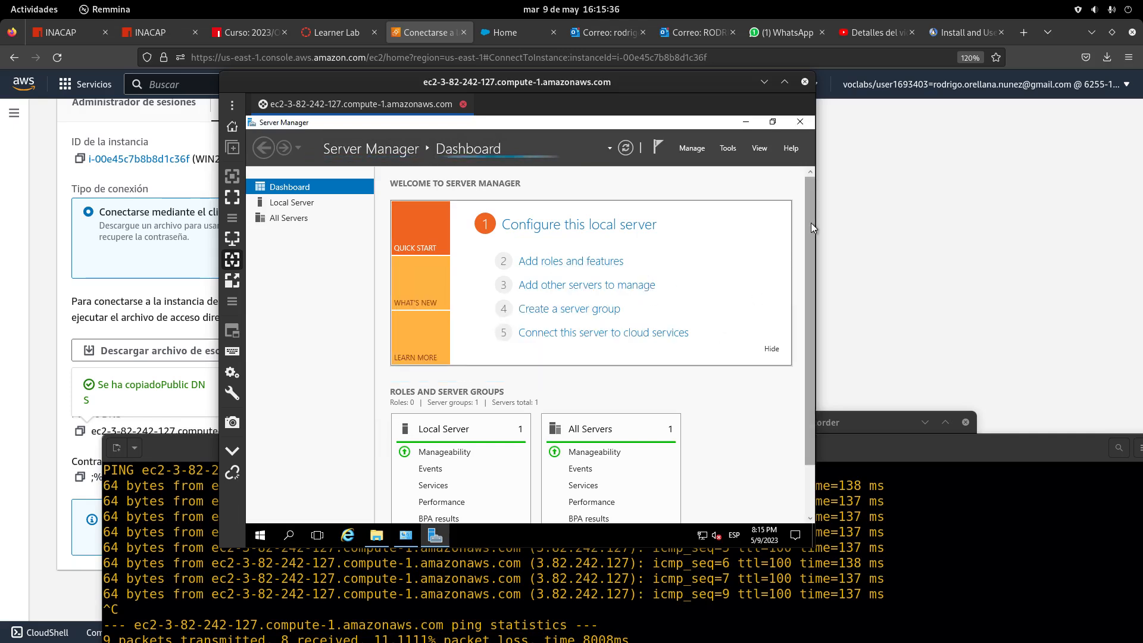
left_click_drag(811, 223, 814, 402)
left_click_drag(813, 241, 809, 213)
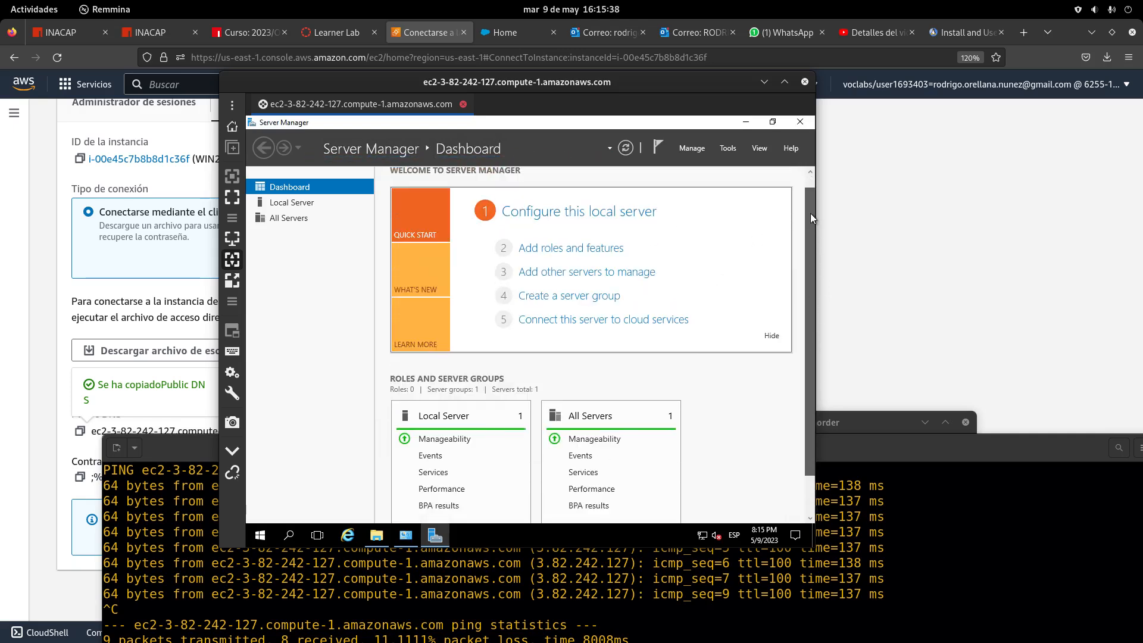
left_click(584, 264)
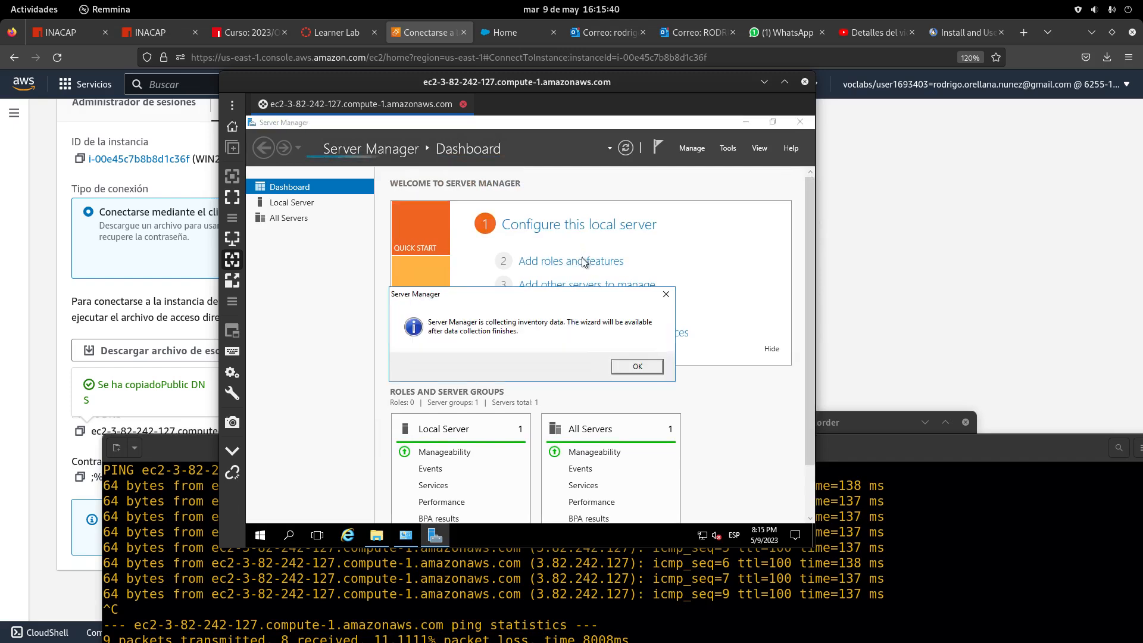
left_click(638, 367)
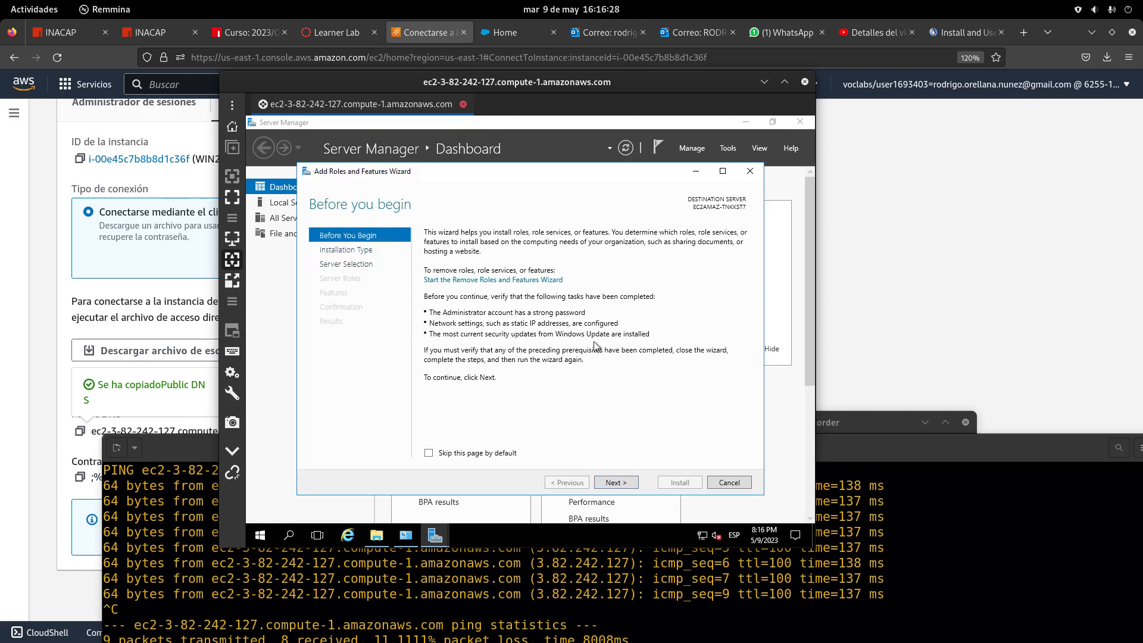
Advance the wizard with Role-based installation on WIN2016-1 to the Select server roles page
left_click(624, 482)
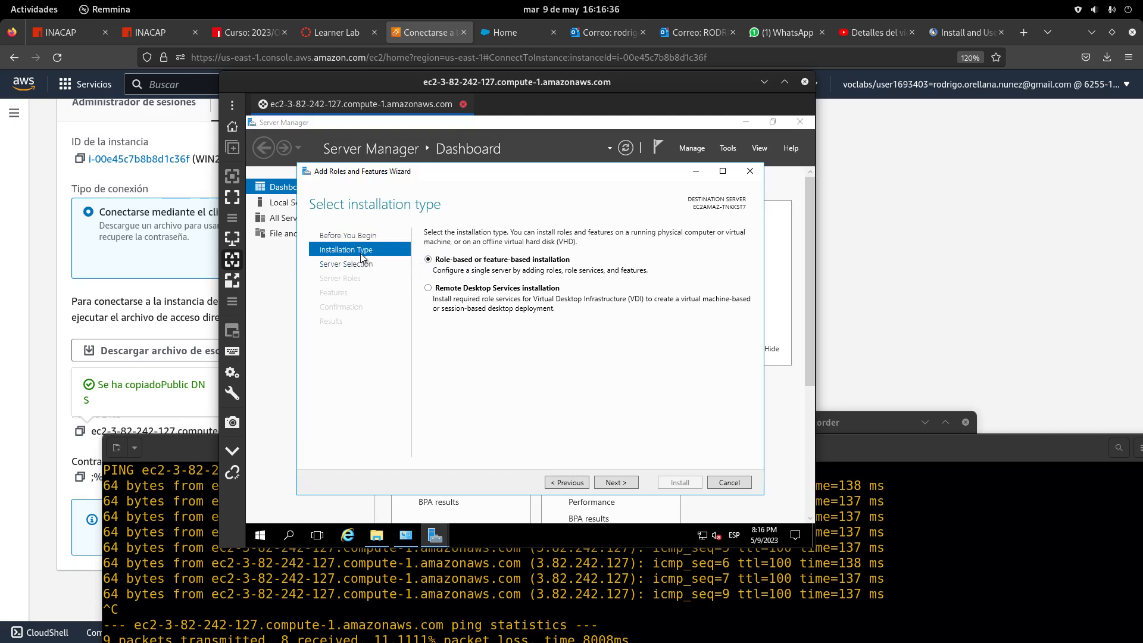
left_click(626, 484)
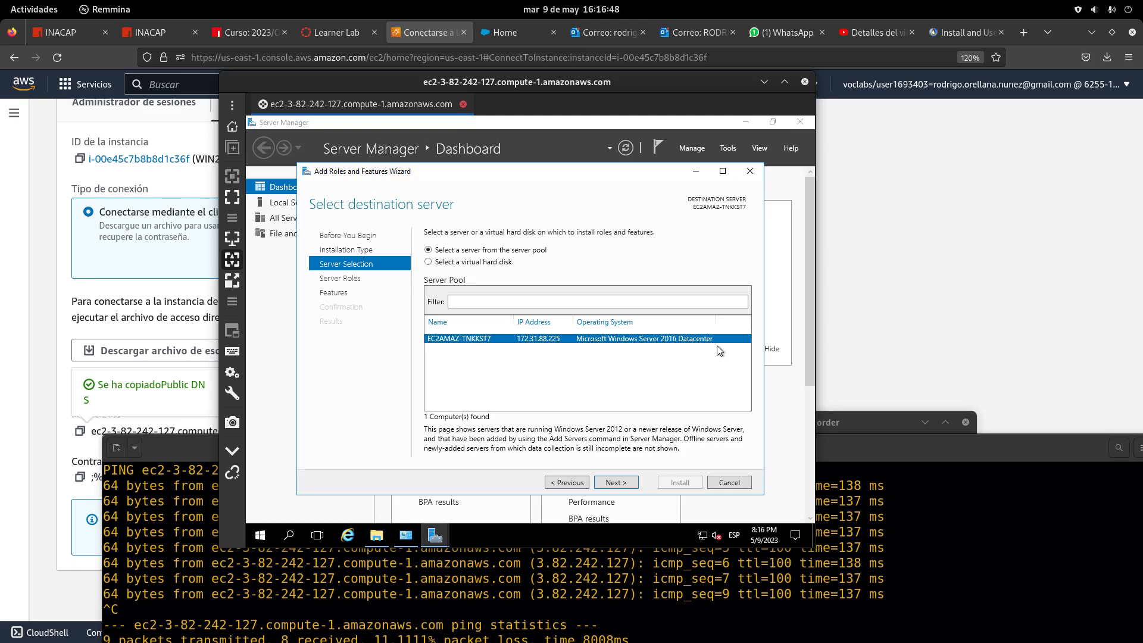
left_click(623, 480)
left_click_drag(614, 283, 621, 395)
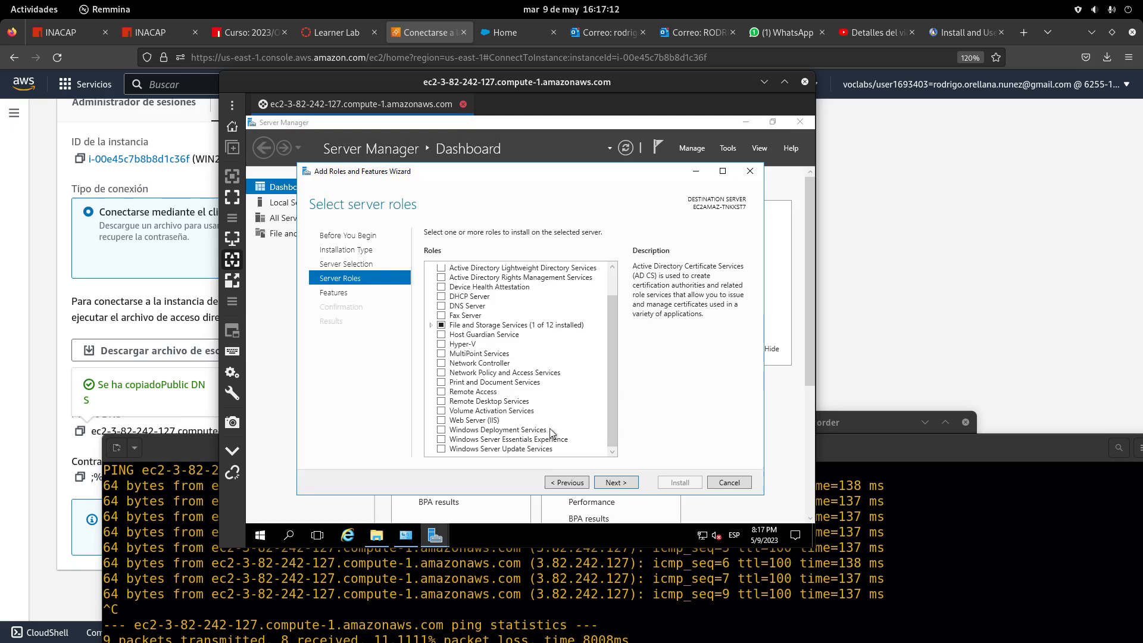
Tick Web Server (IIS), accept its management tools, and skip adding extra features
left_click(441, 420)
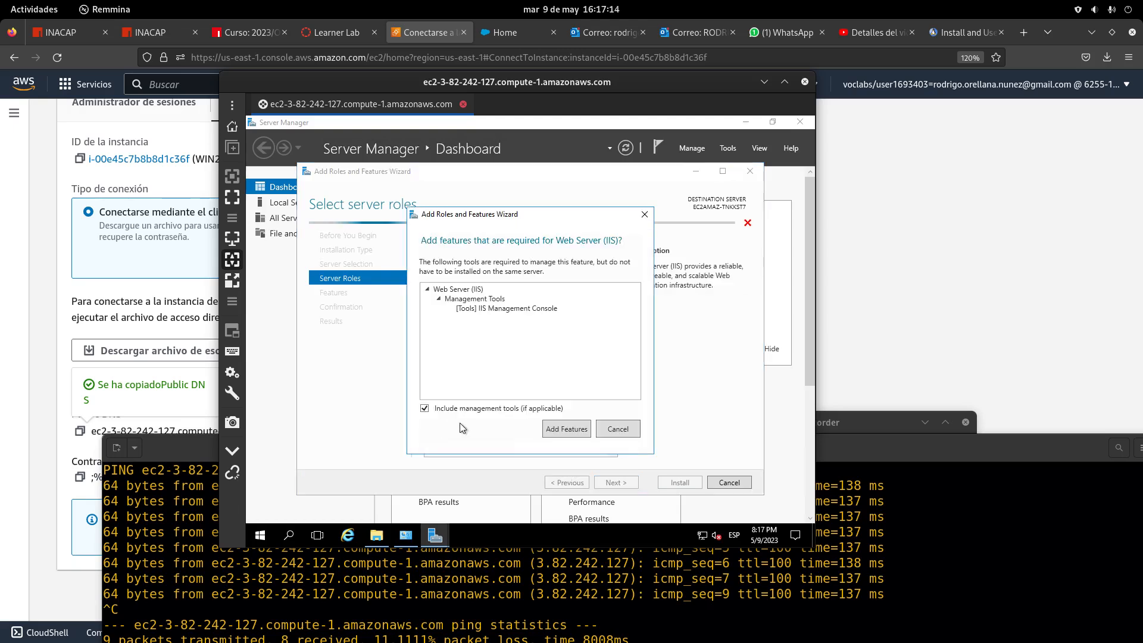
left_click(566, 429)
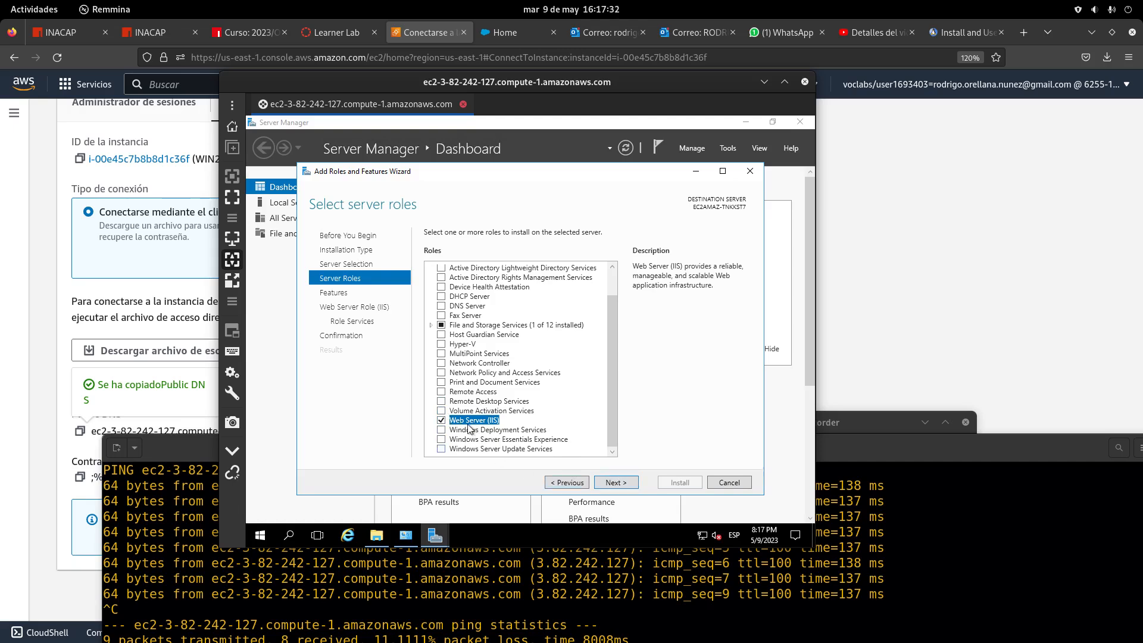
left_click(633, 486)
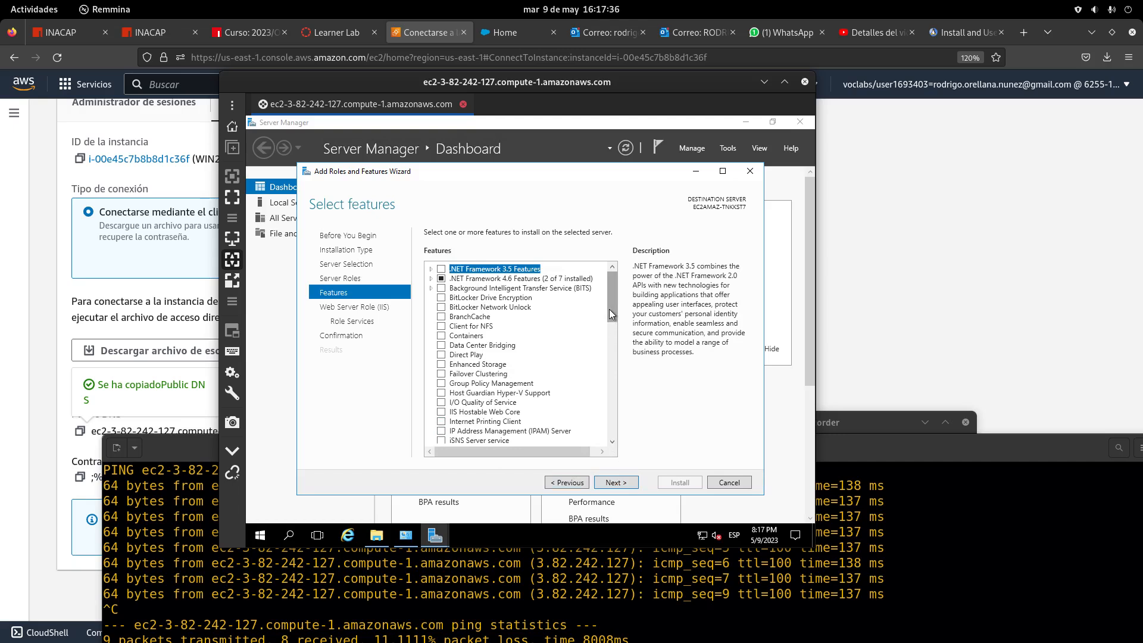
left_click_drag(609, 307, 615, 455)
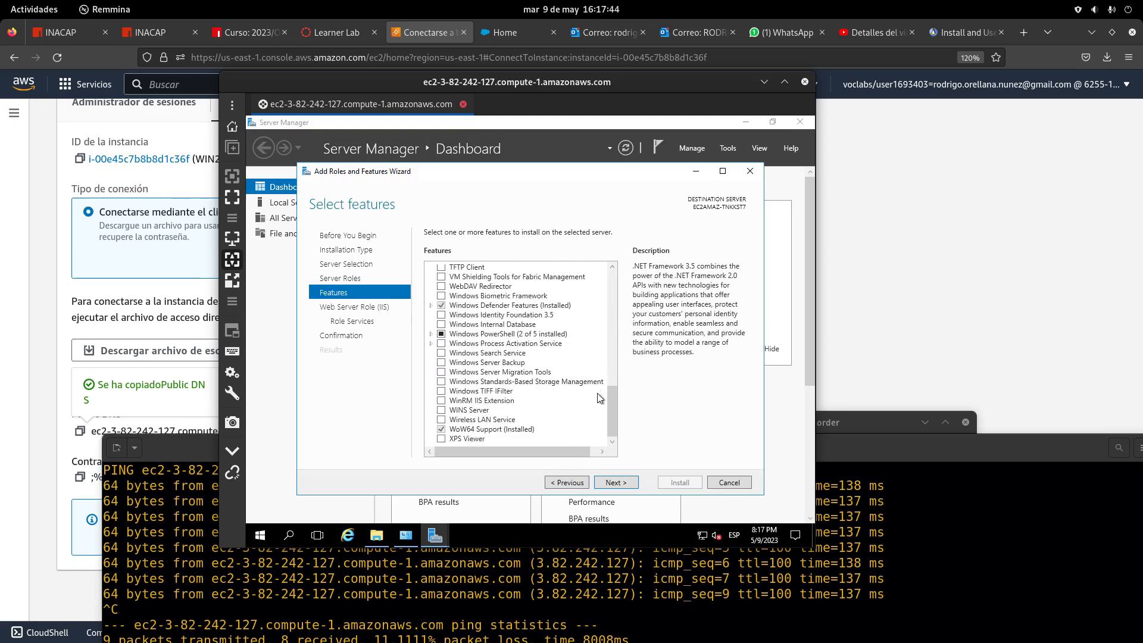
left_click(610, 486)
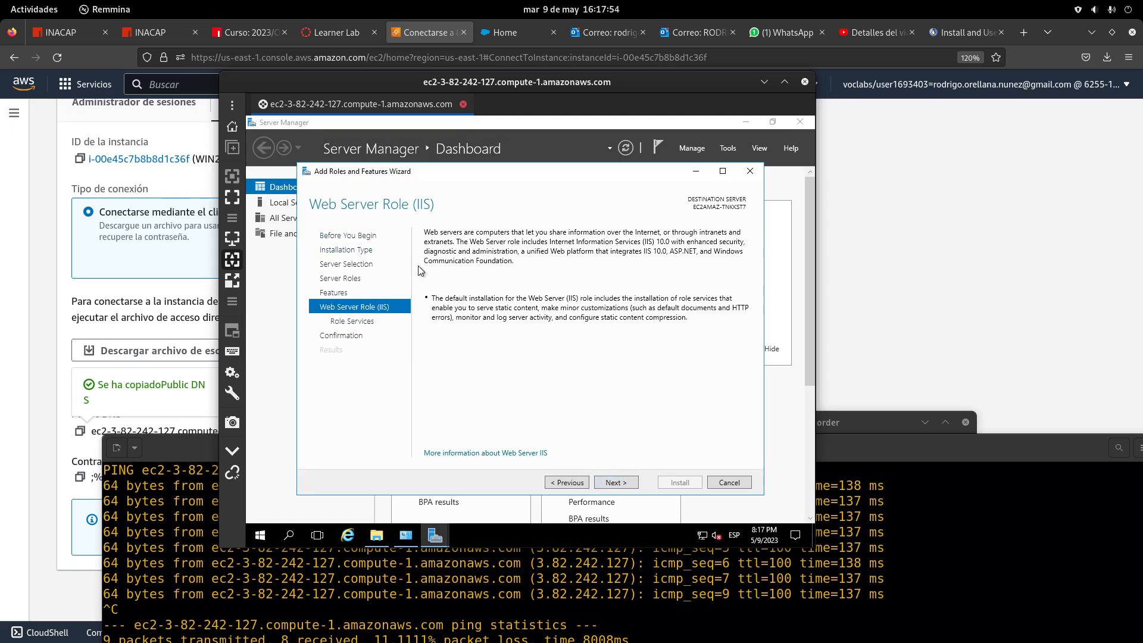
Tick FTP Server with FTP Service among the IIS role services and continue
left_click(613, 484)
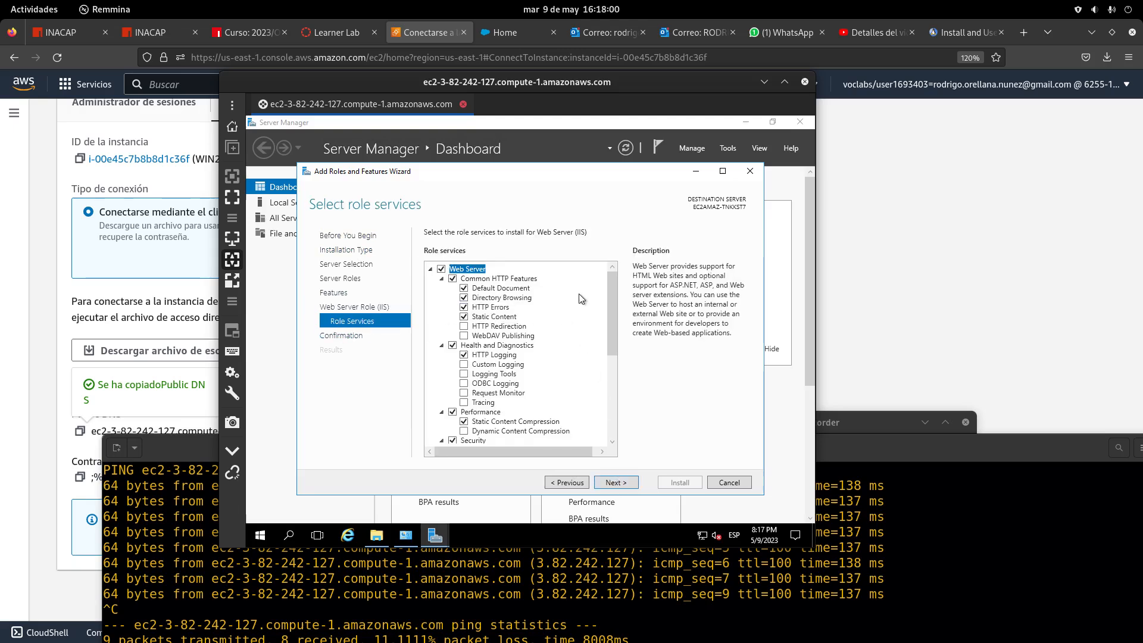
scroll(609, 291, "down", 2)
left_click_drag(617, 355, 625, 441)
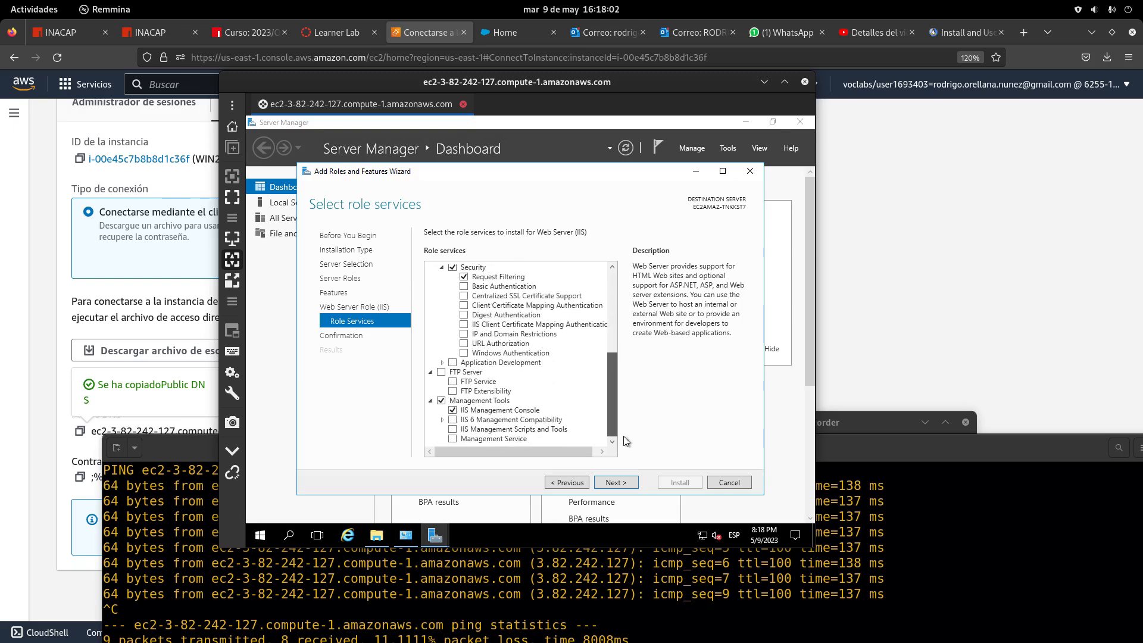
left_click(442, 373)
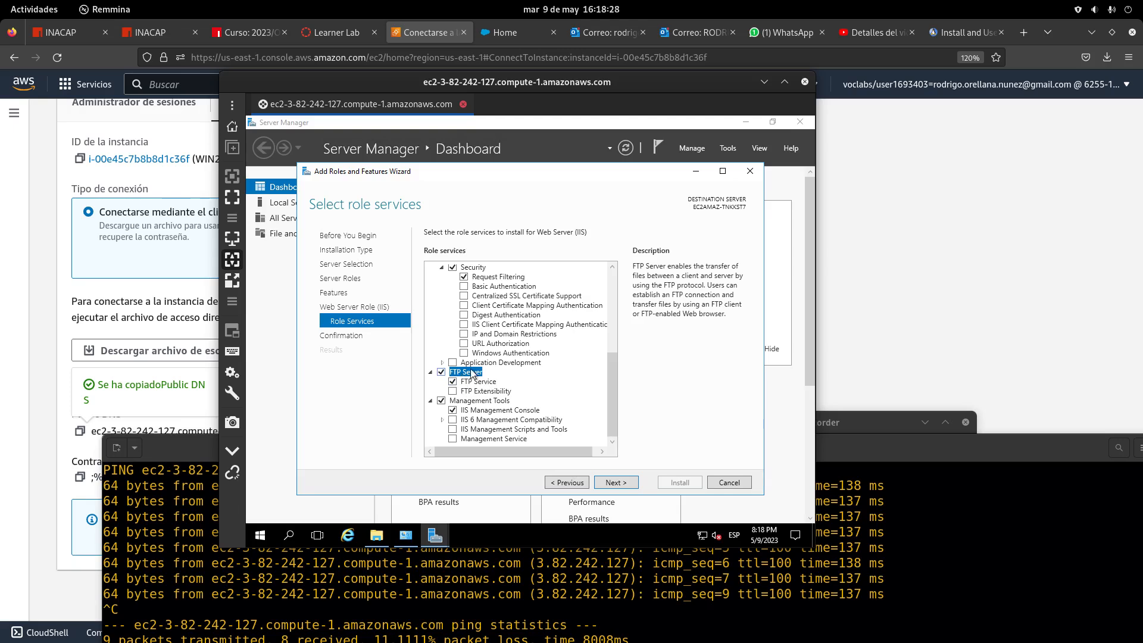
left_click(617, 483)
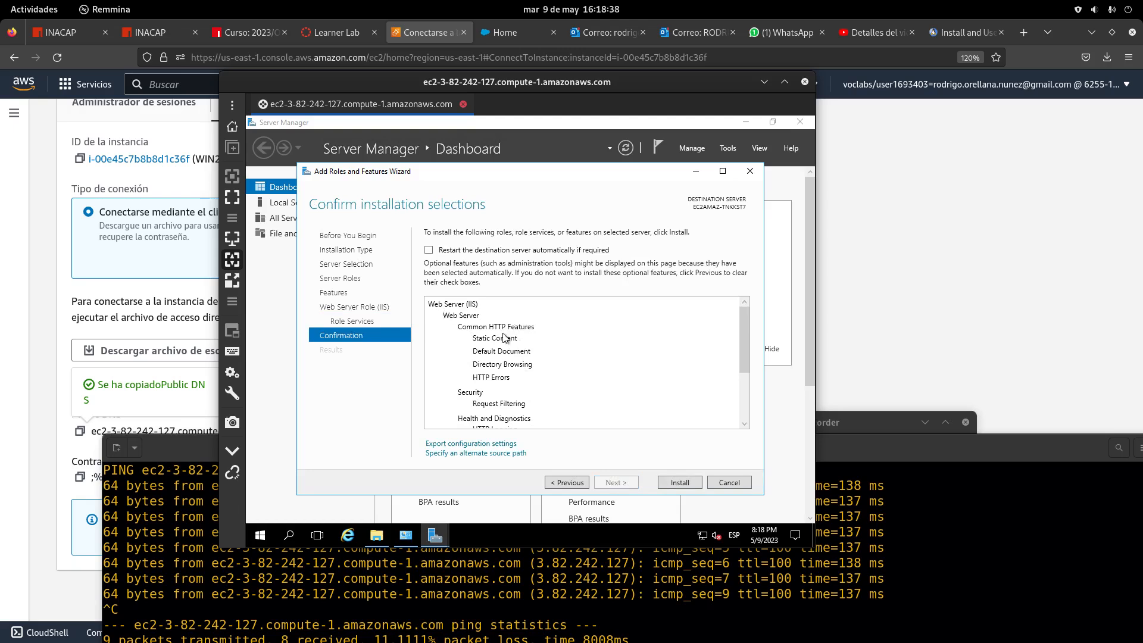
Review the IIS and FTP Server selections and start the installation
scroll(501, 340, "down", 2)
scroll(499, 340, "down", 1)
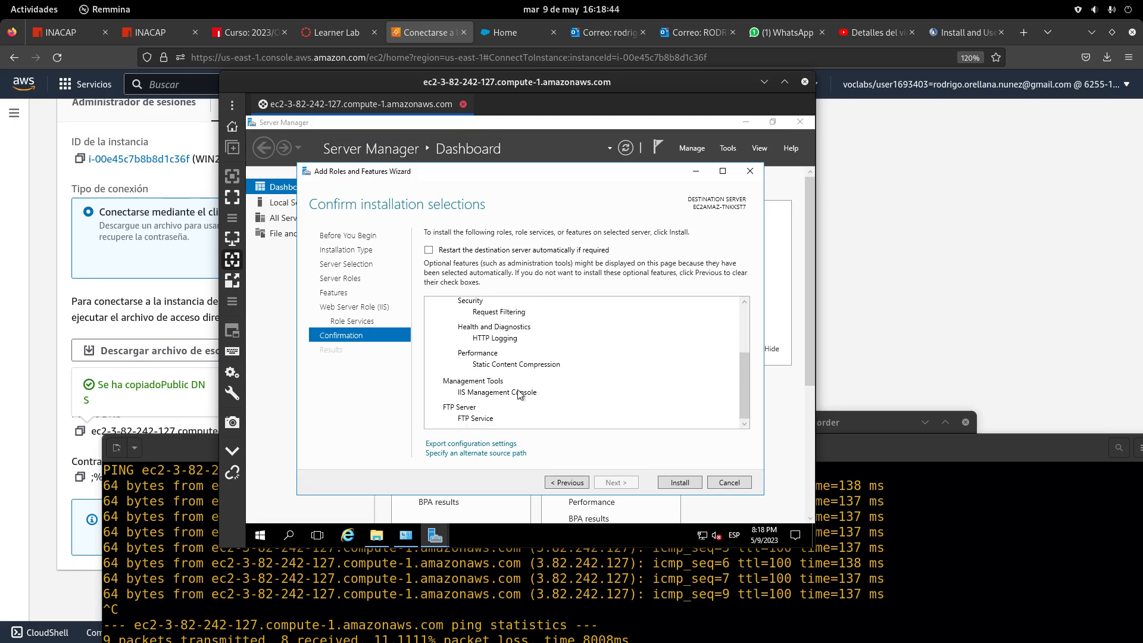
left_click(676, 477)
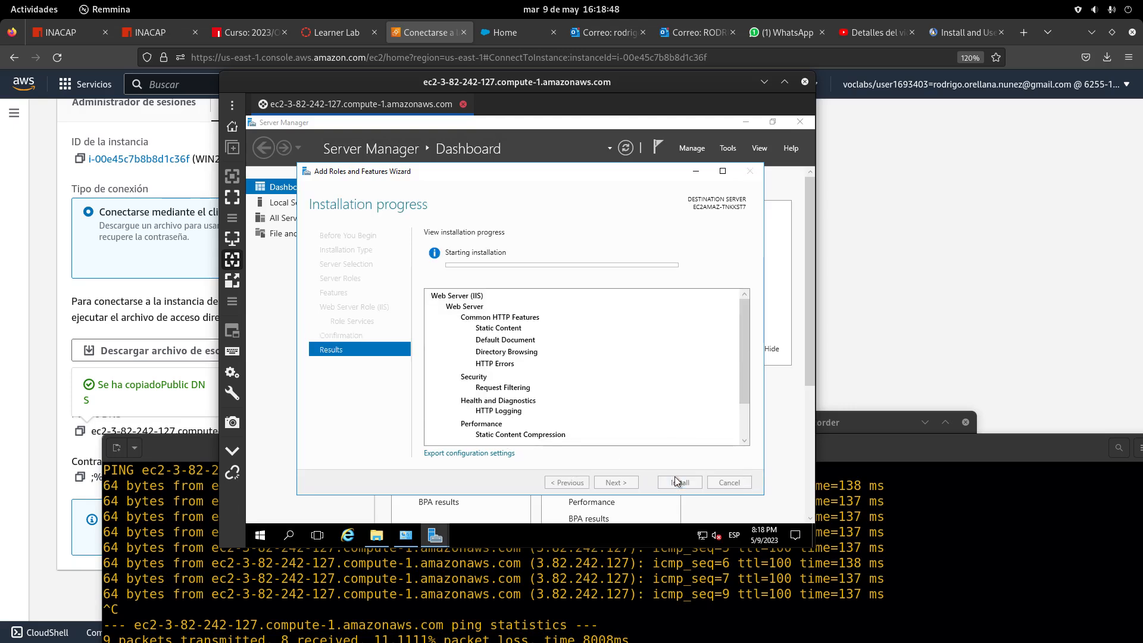
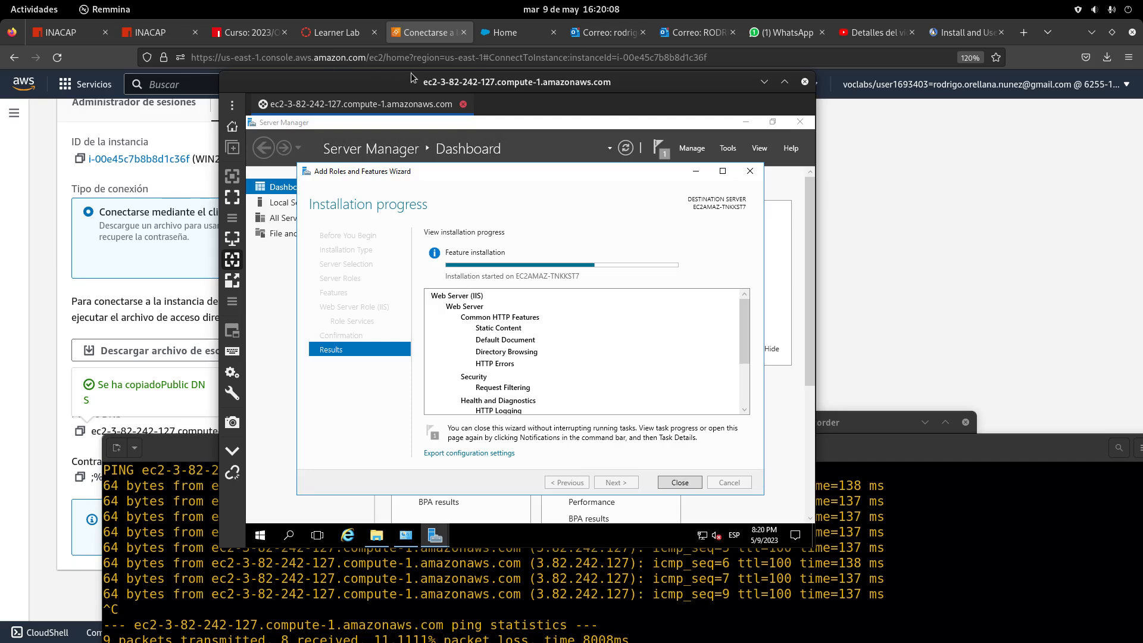
Close the Add Roles and Features wizard once the Web Server (IIS) installation succeeds
left_click_drag(391, 81, 336, 75)
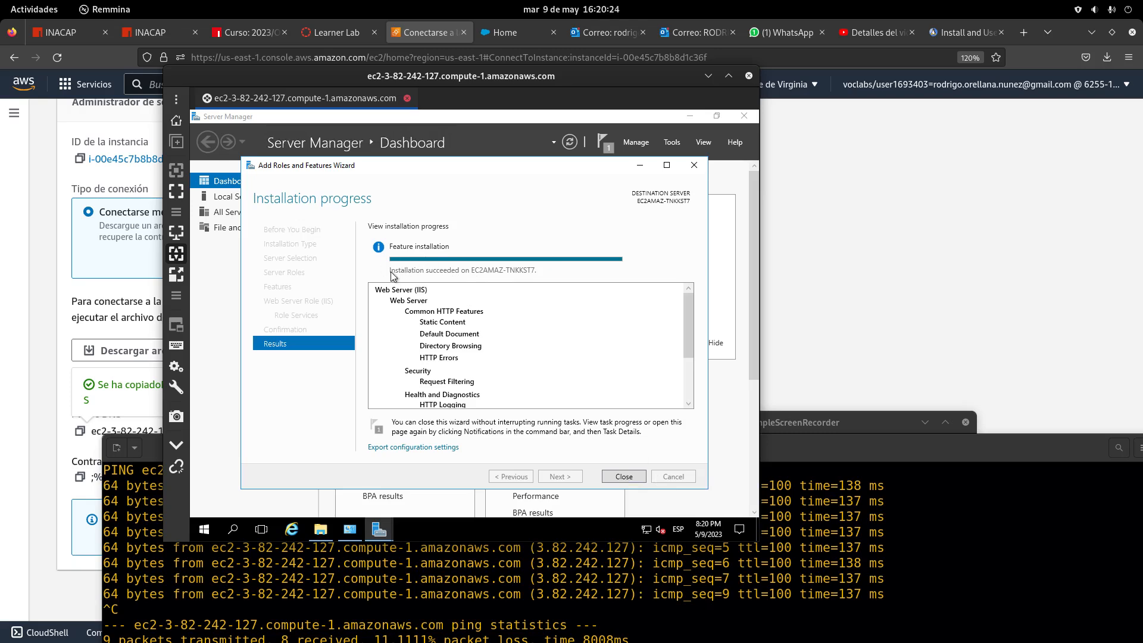
left_click(624, 477)
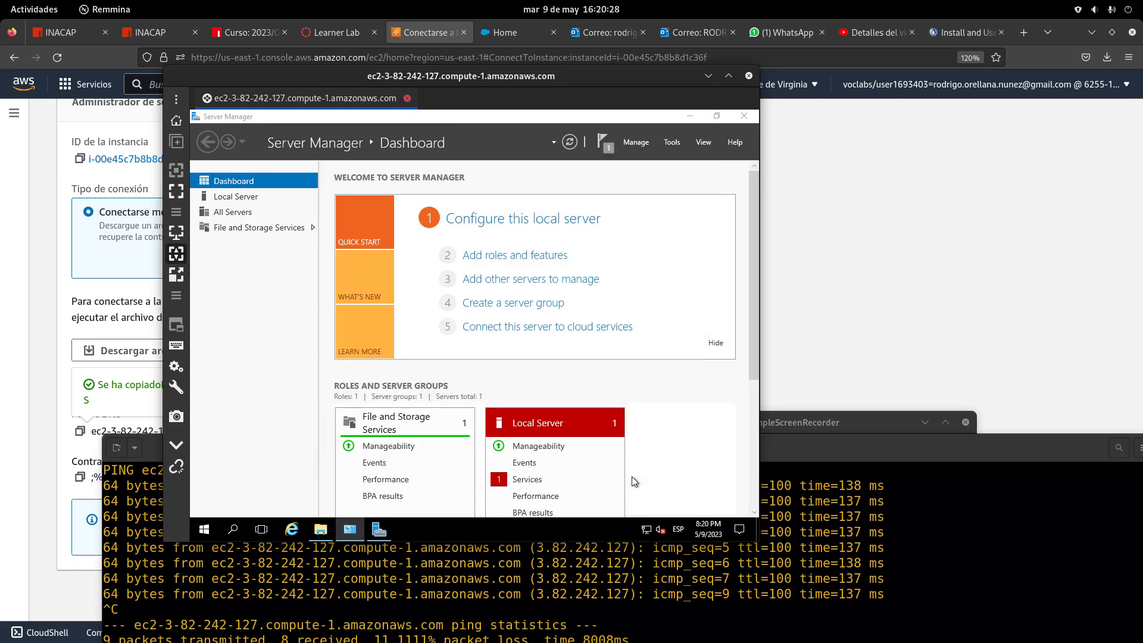
Browse File Explorer to C:\inetpub\wwwroot to see the iisstart HTML and PNG files
left_click(695, 120)
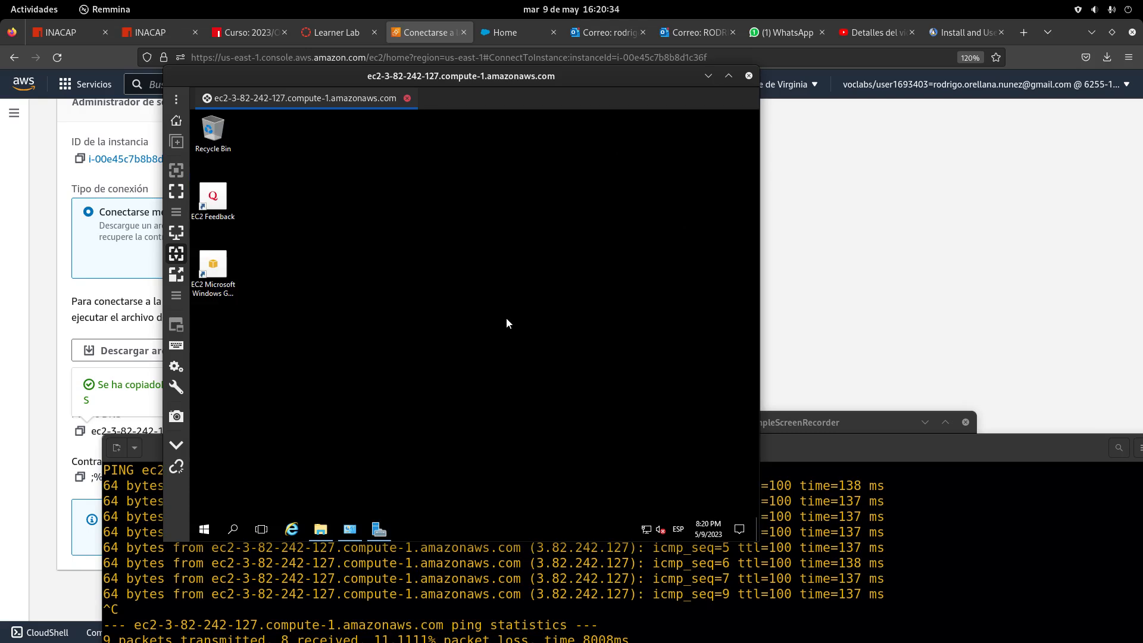
left_click(322, 529)
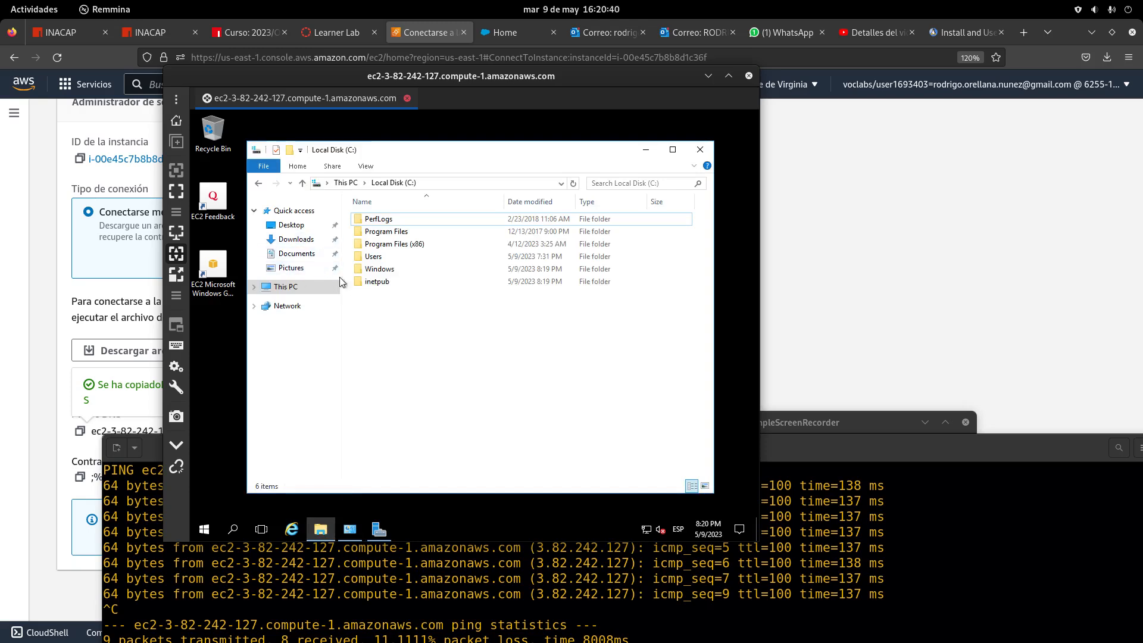
left_click(303, 293)
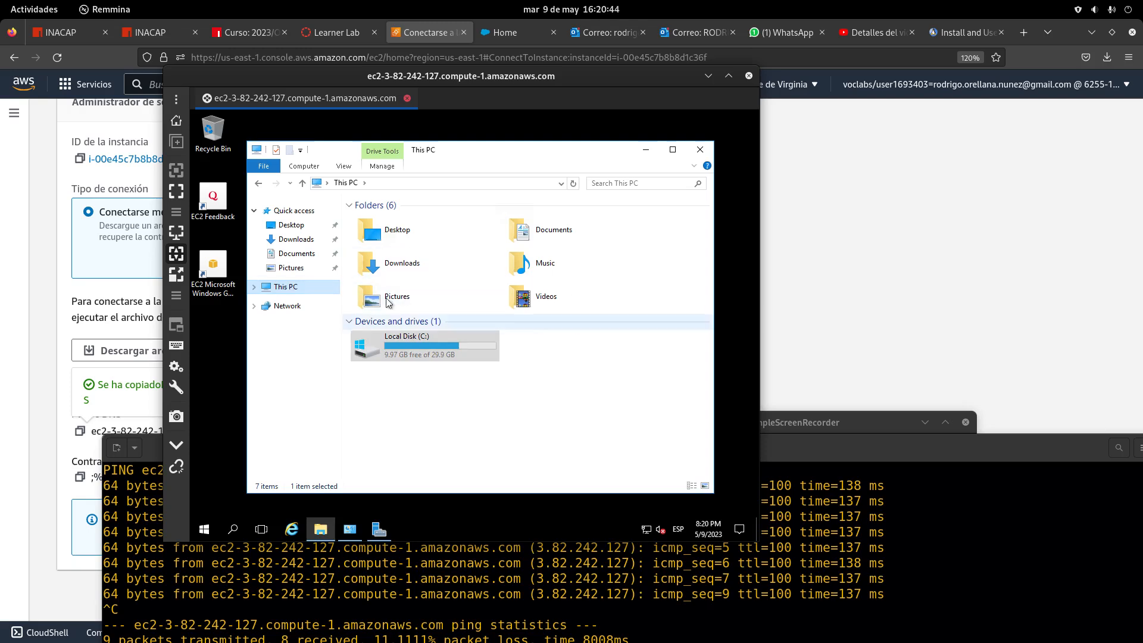
left_click(427, 353)
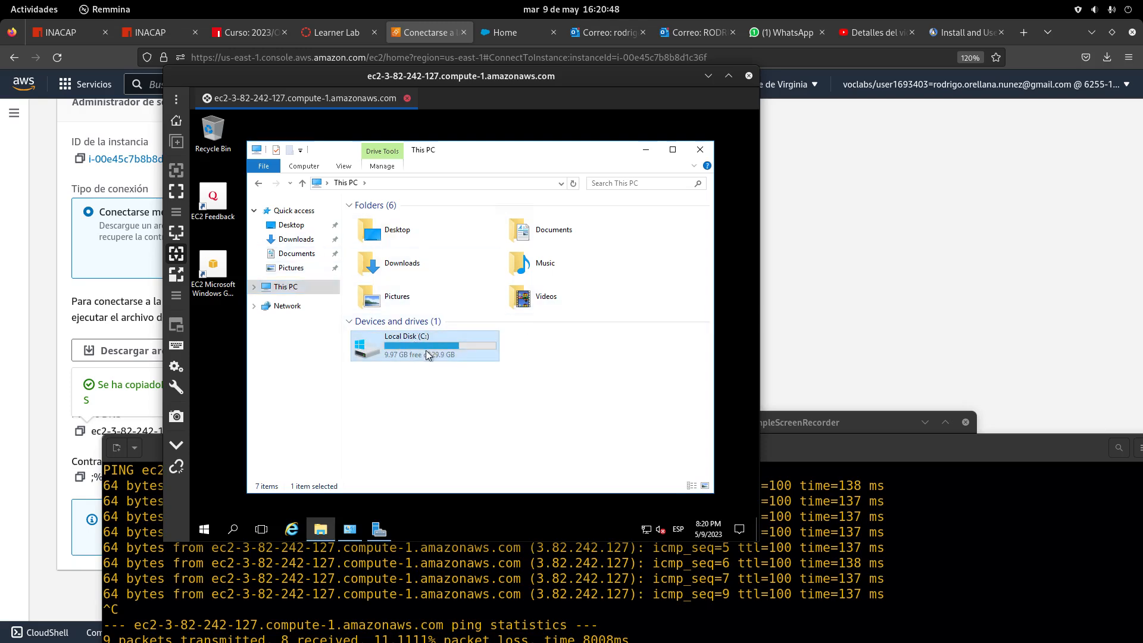
double_click(427, 353)
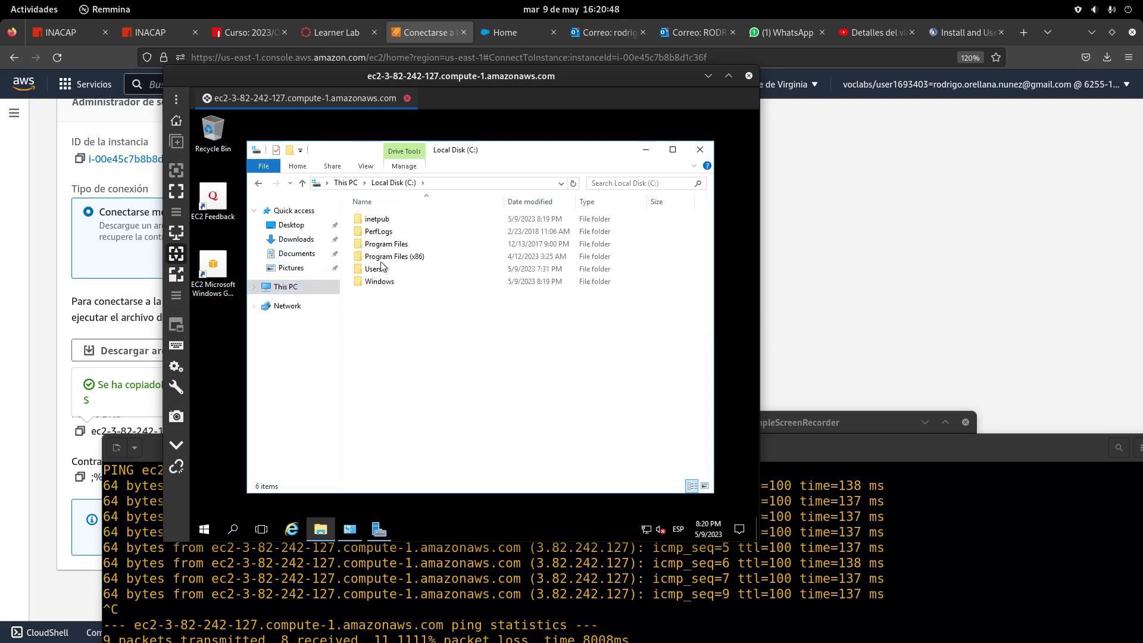
double_click(387, 221)
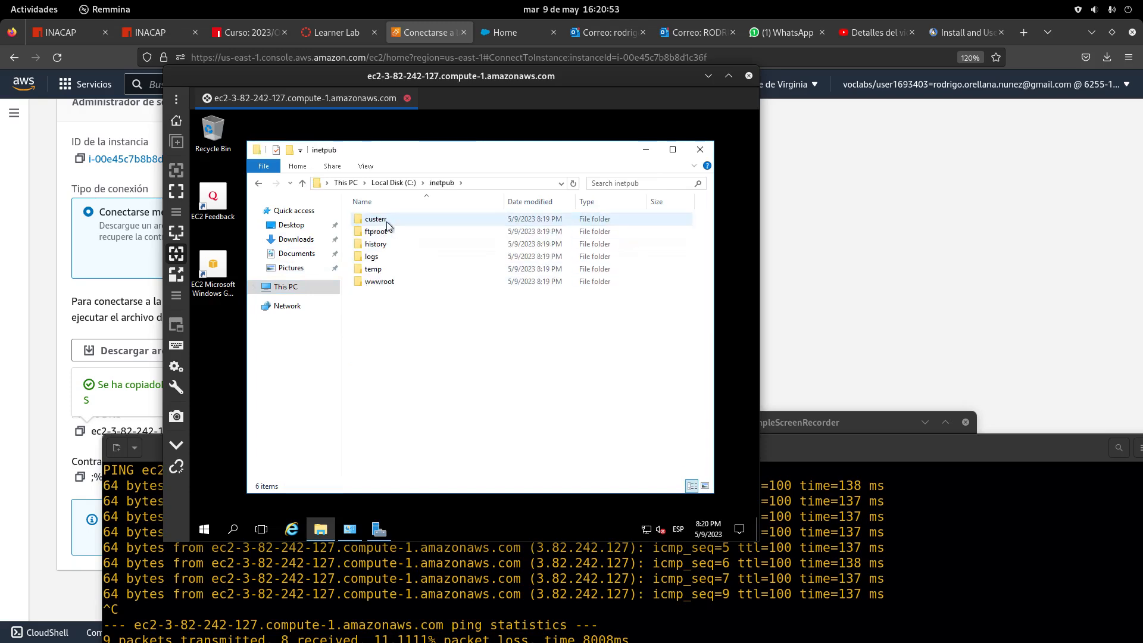
double_click(386, 283)
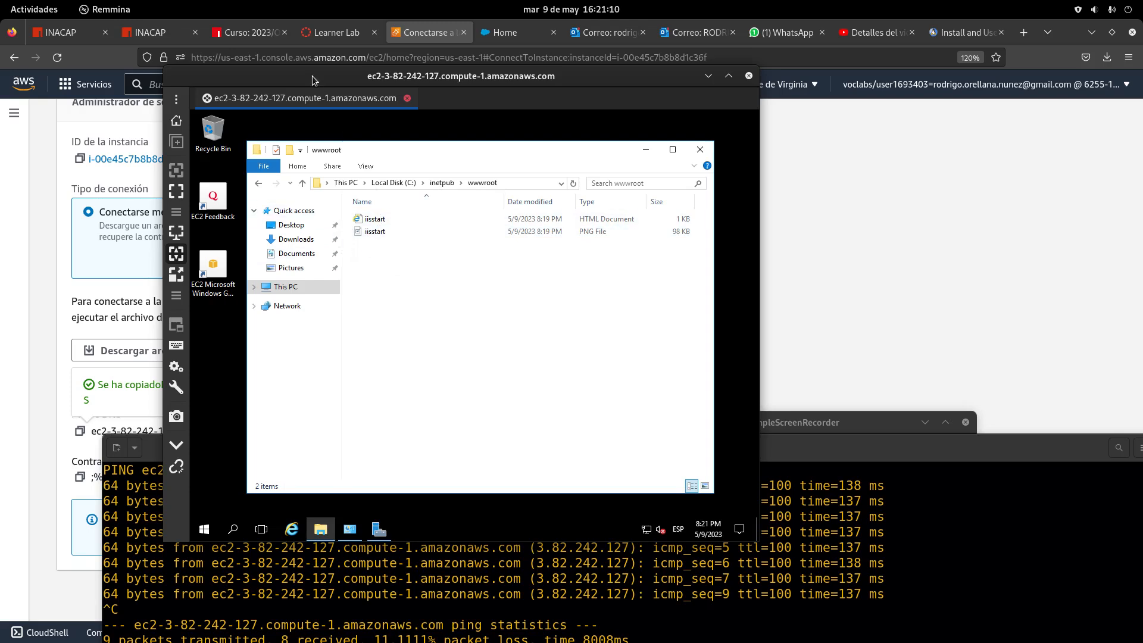
left_click_drag(304, 81, 268, 211)
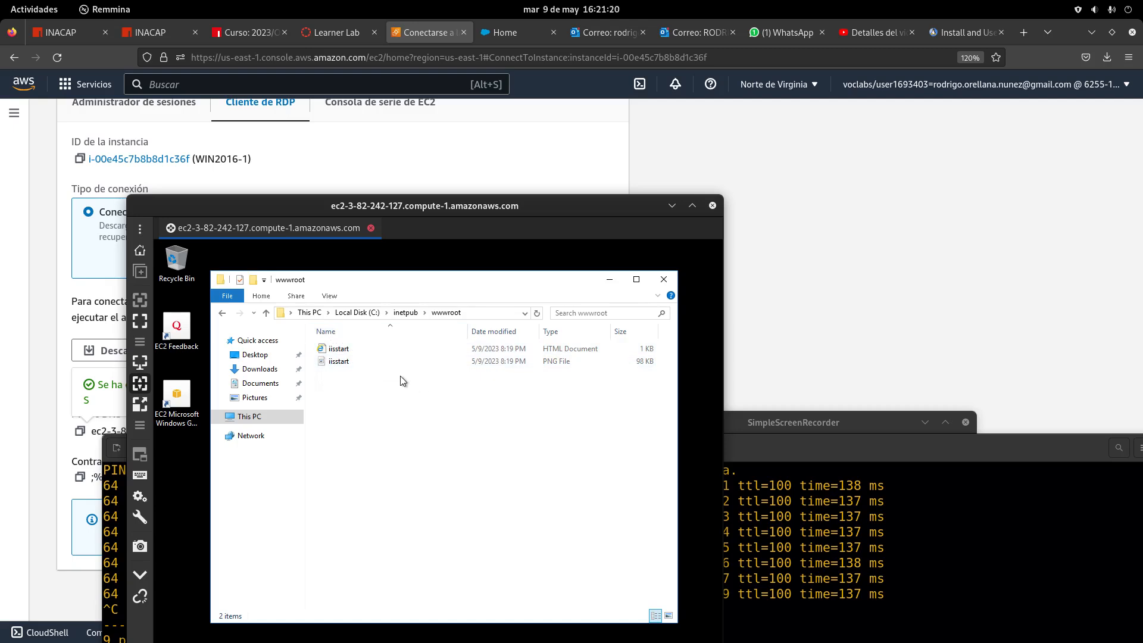
Load the instance's public DNS address in a new Firefox tab to show the IIS welcome page
left_click_drag(1078, 32, 796, 274)
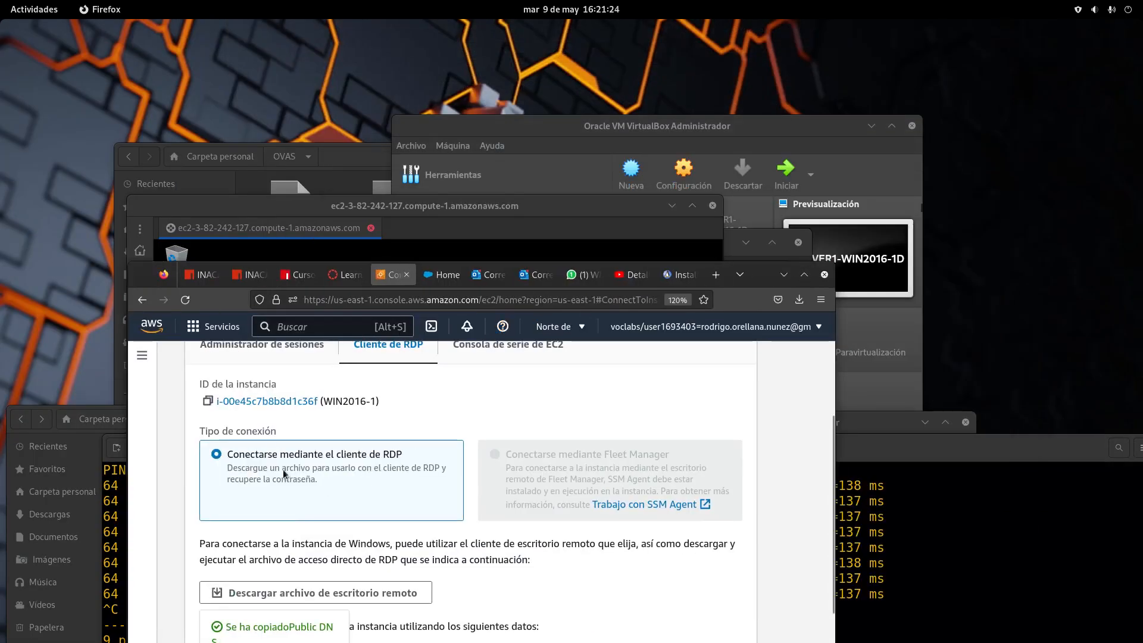
scroll(284, 474, "down", 5)
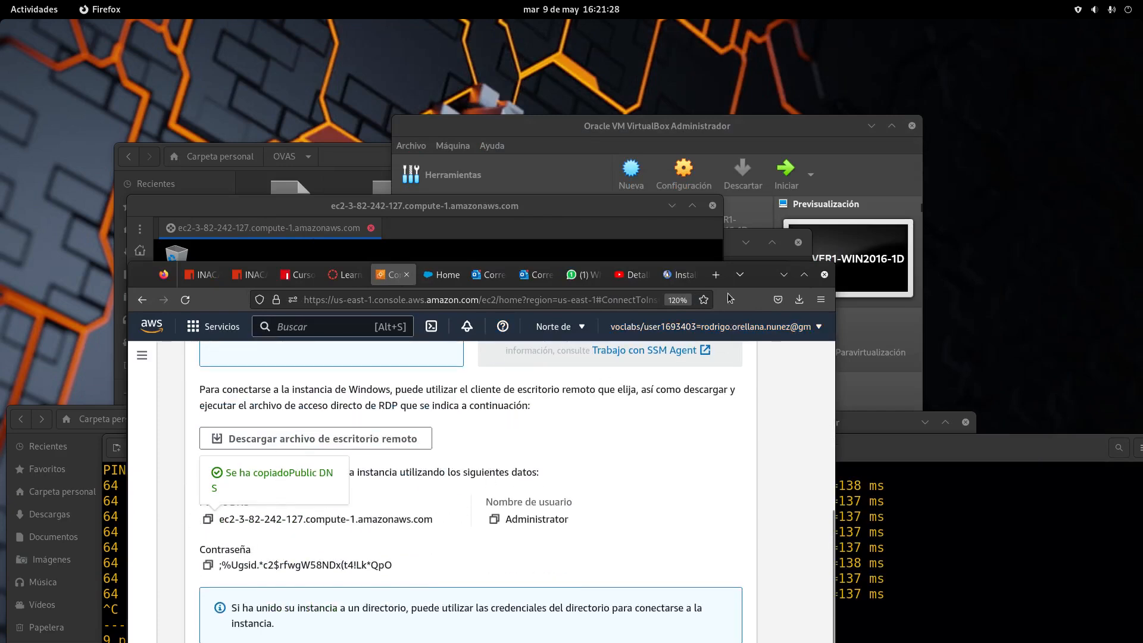
left_click(716, 274)
right_click(462, 303)
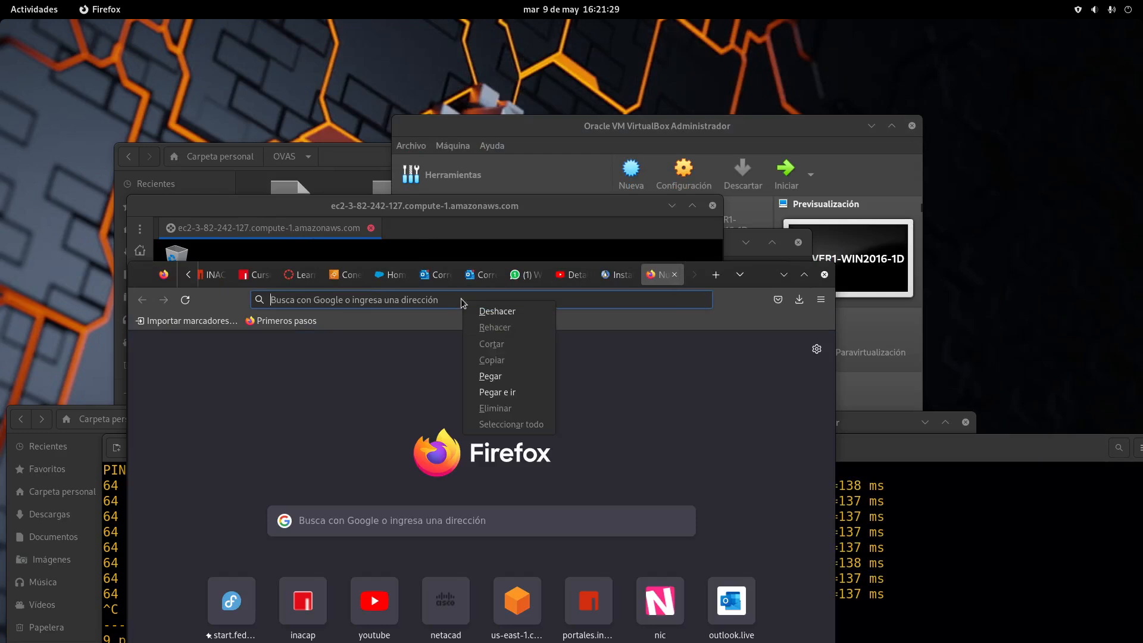
left_click(491, 376)
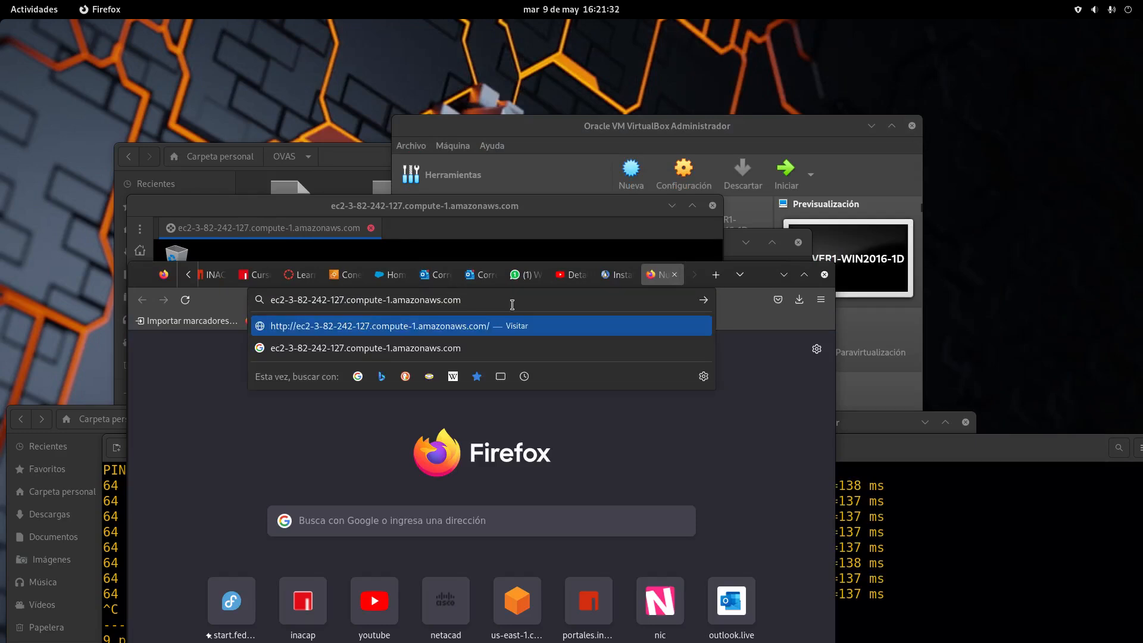
key("Return")
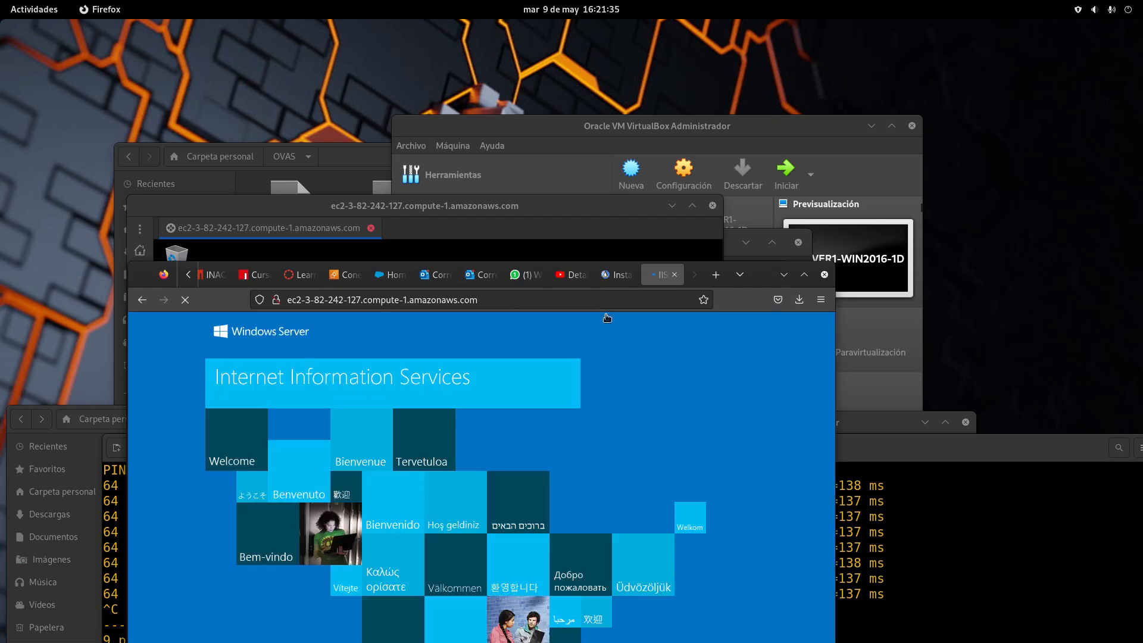
left_click_drag(768, 282, 766, 137)
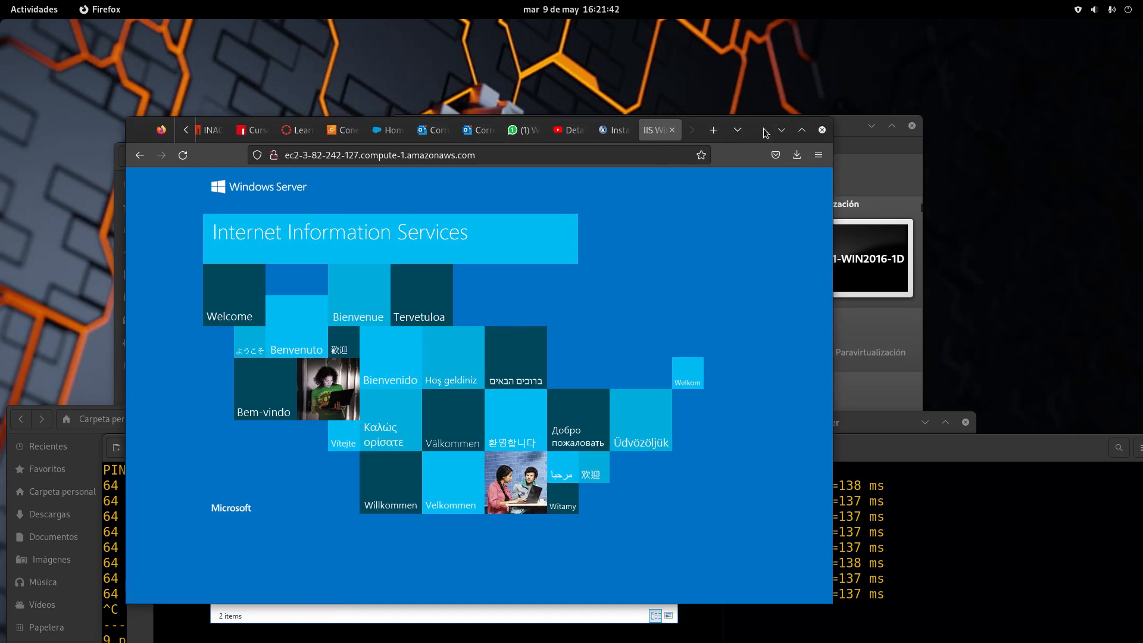
left_click_drag(725, 135, 727, 174)
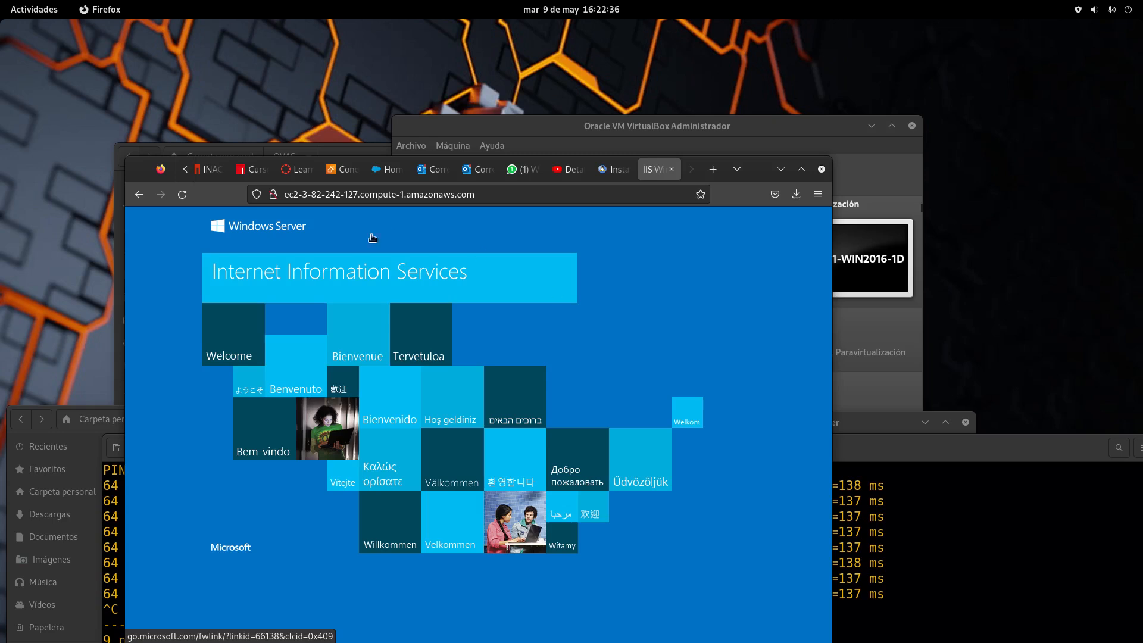
left_click_drag(765, 172, 723, 402)
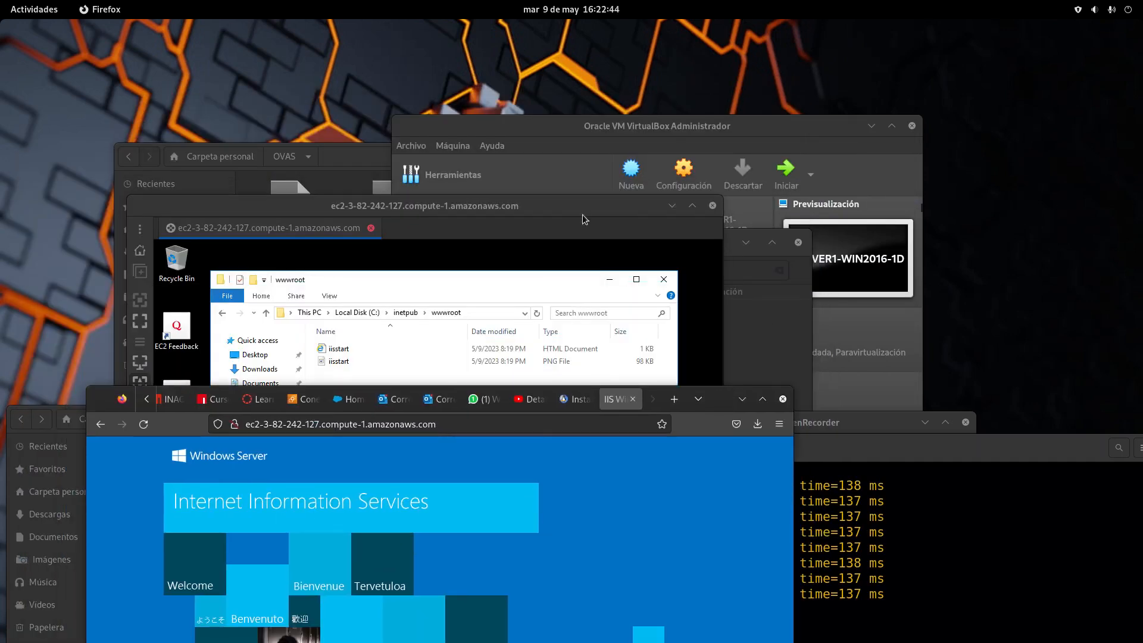
Select both iisstart files in wwwroot and delete them
left_click_drag(573, 209, 634, 100)
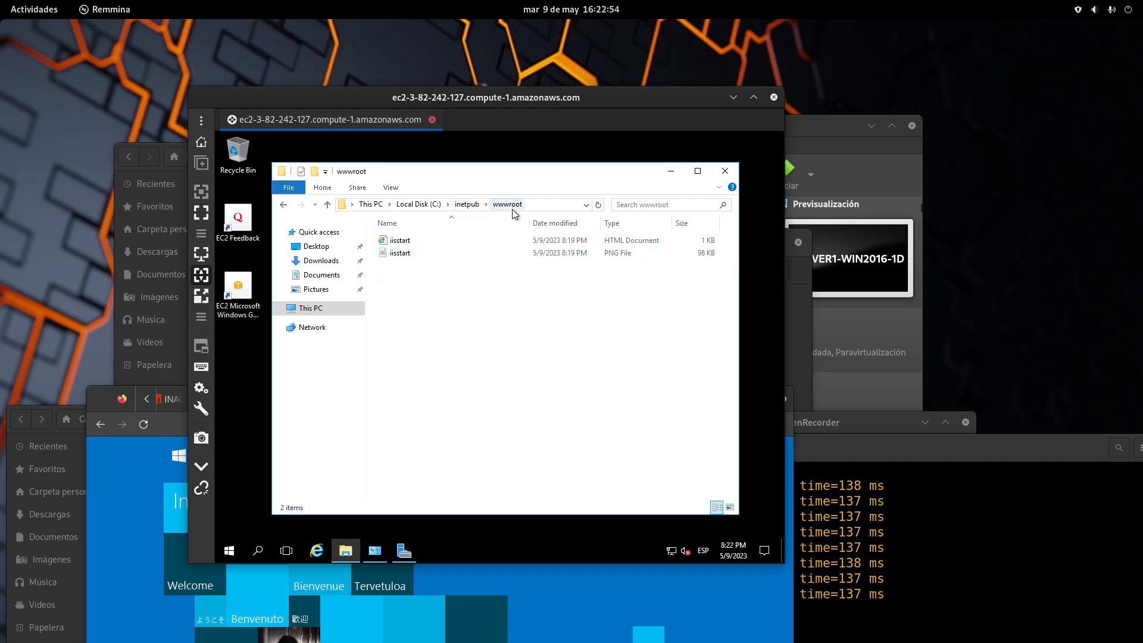
left_click(37, 11)
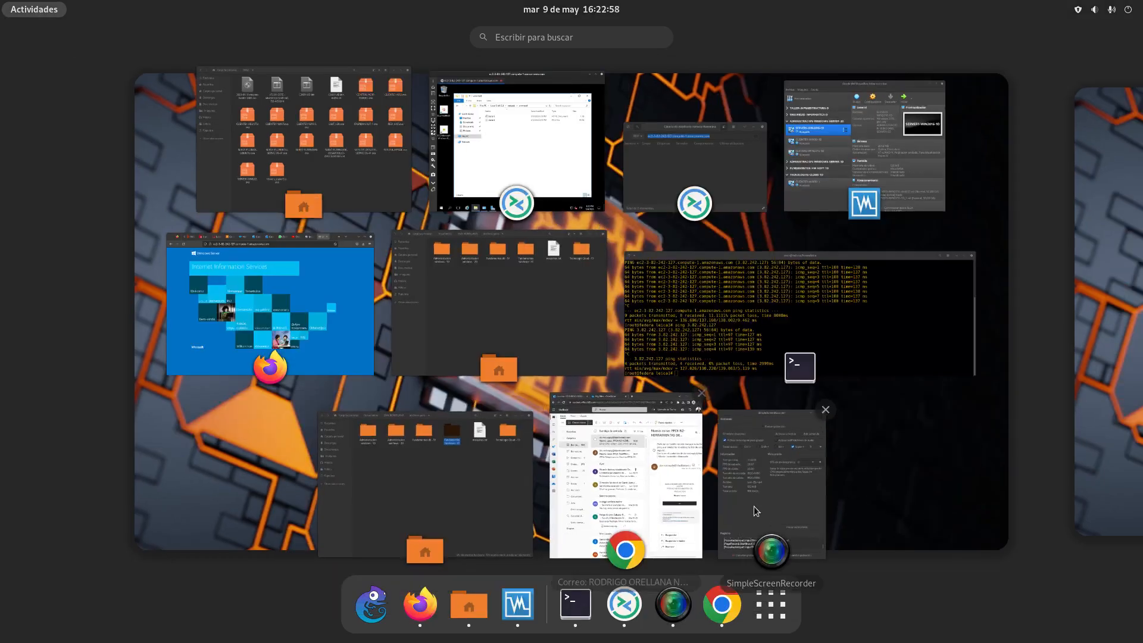
left_click(755, 504)
left_click(438, 303)
left_click_drag(431, 275, 397, 239)
key("shift+F10")
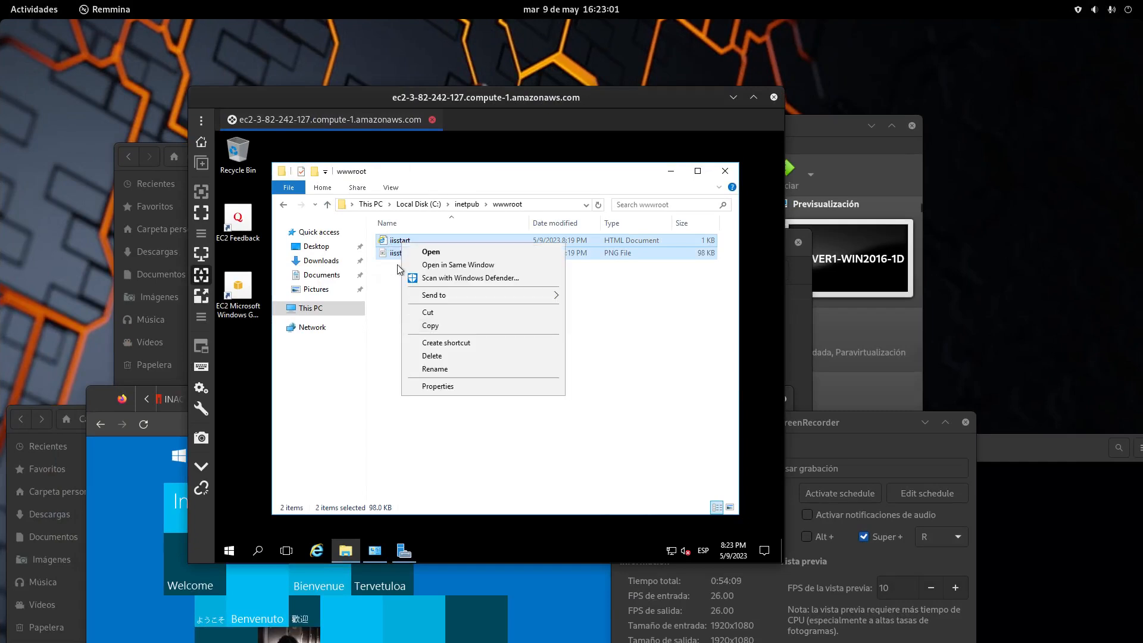
left_click(446, 356)
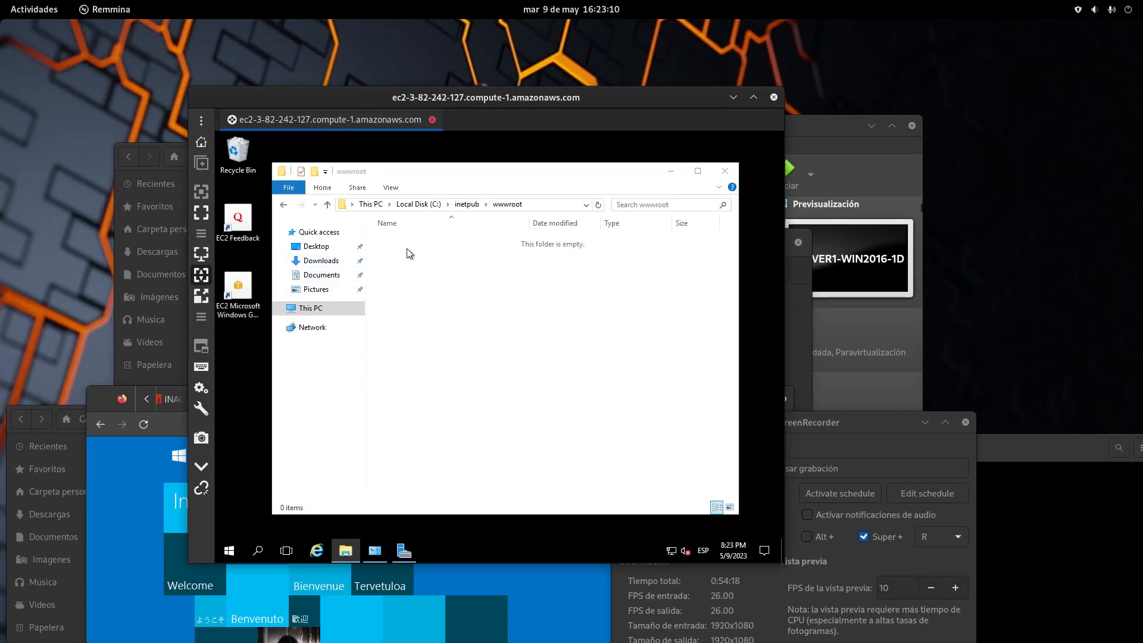
left_click(179, 503)
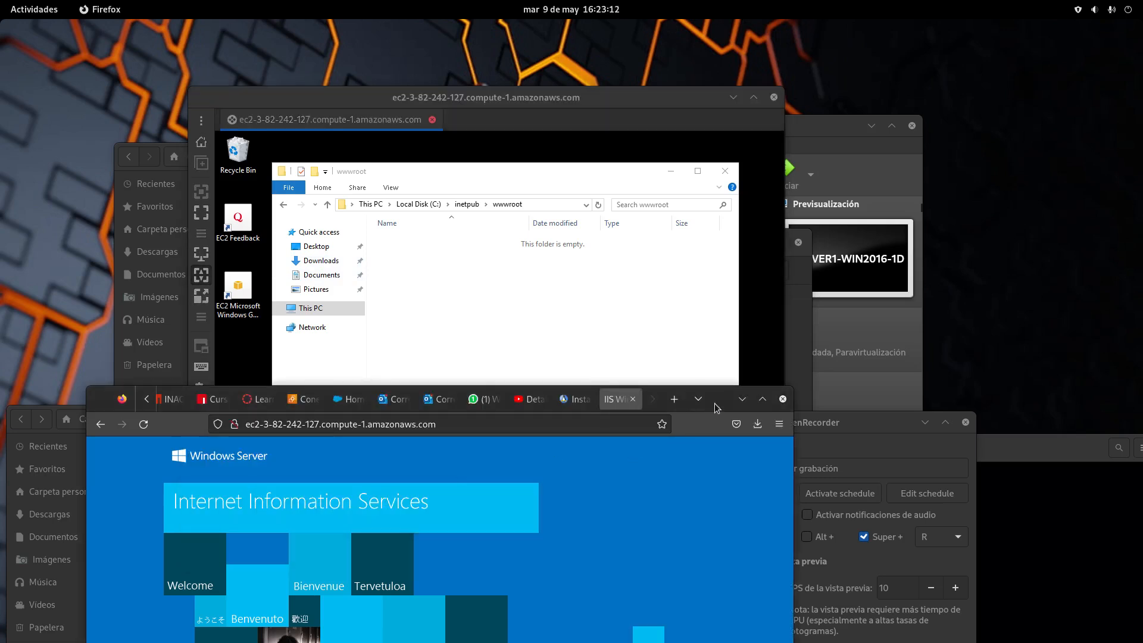
left_click_drag(729, 404, 765, 264)
Reload the site to get 403 Forbidden, then reopen the empty C:\inetpub\wwwroot folder
left_click(180, 327)
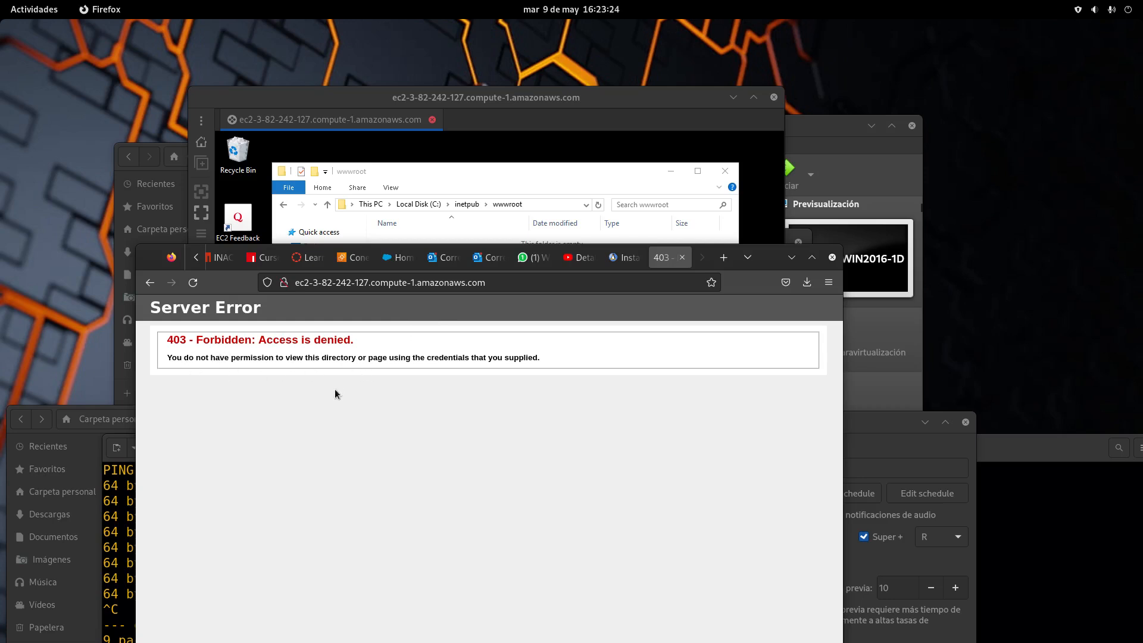
left_click(432, 230)
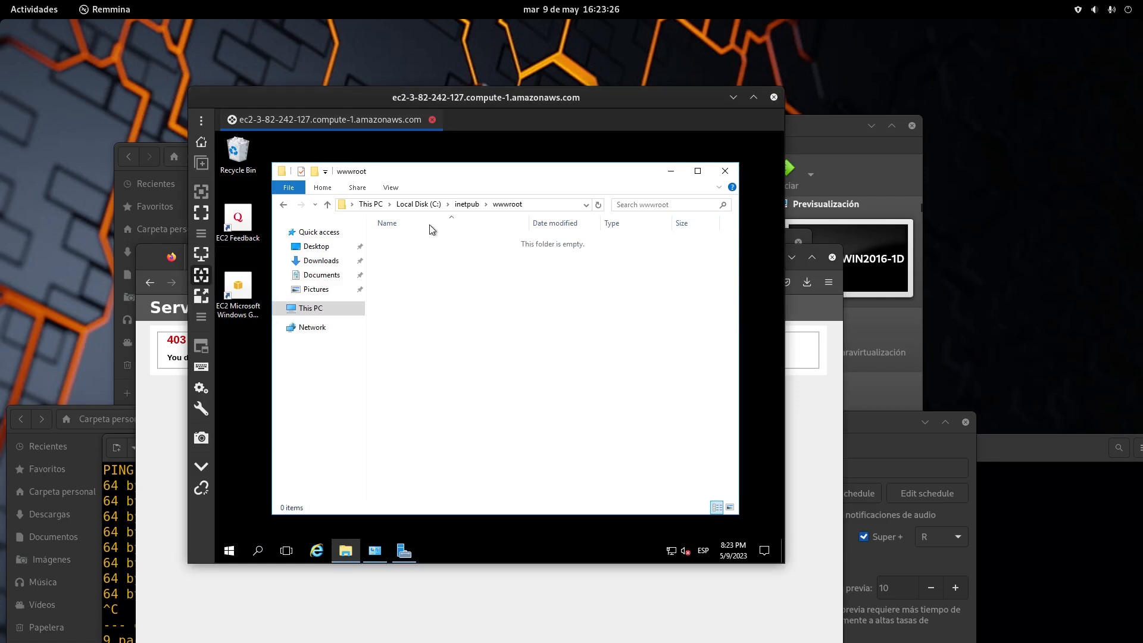
left_click(311, 308)
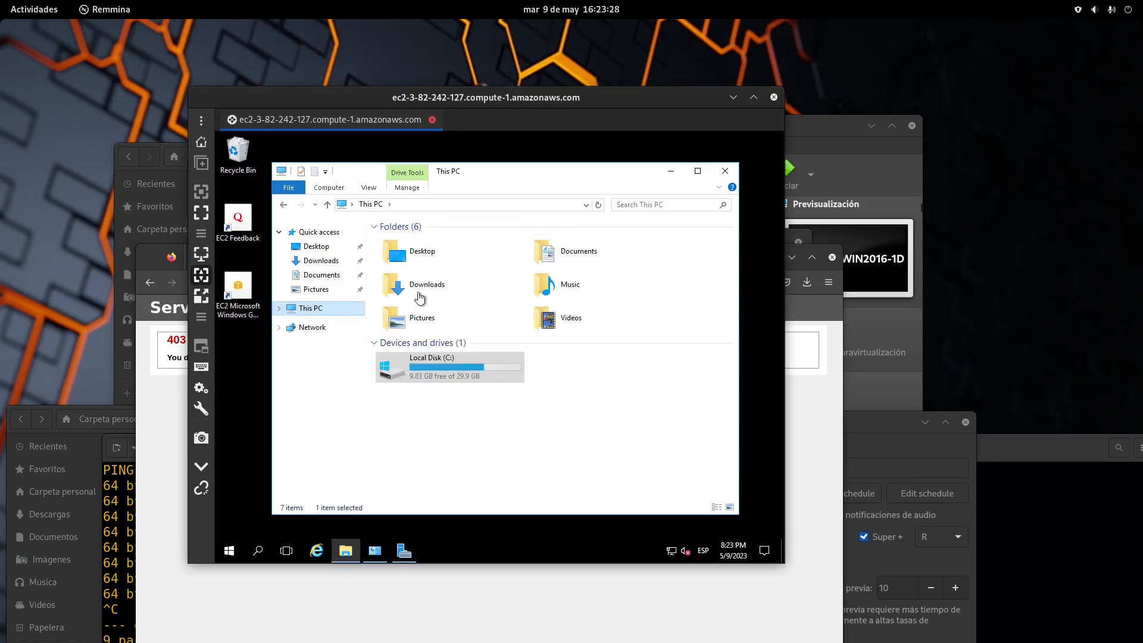
double_click(453, 370)
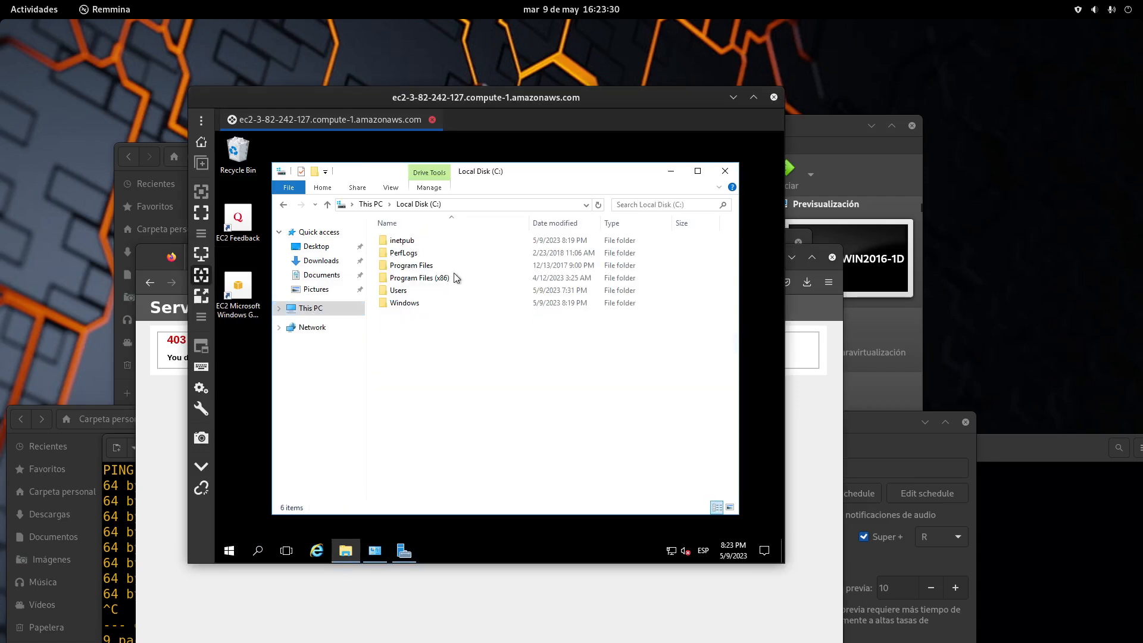
double_click(400, 240)
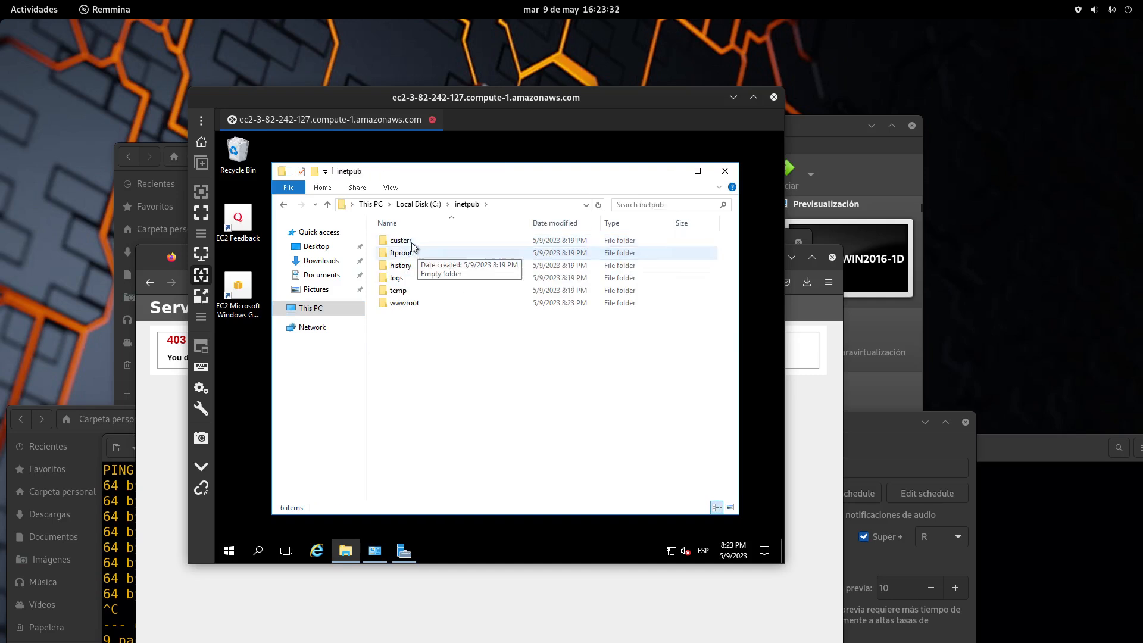
double_click(406, 302)
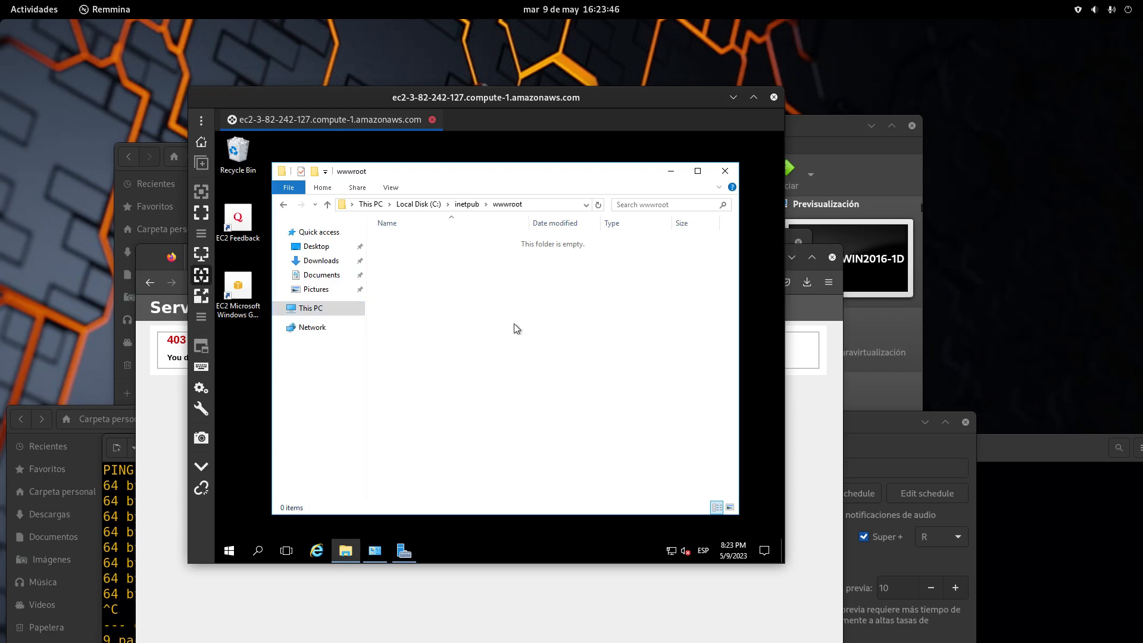
Search the Start menu for 'notepad' and launch Notepad
left_click(236, 553)
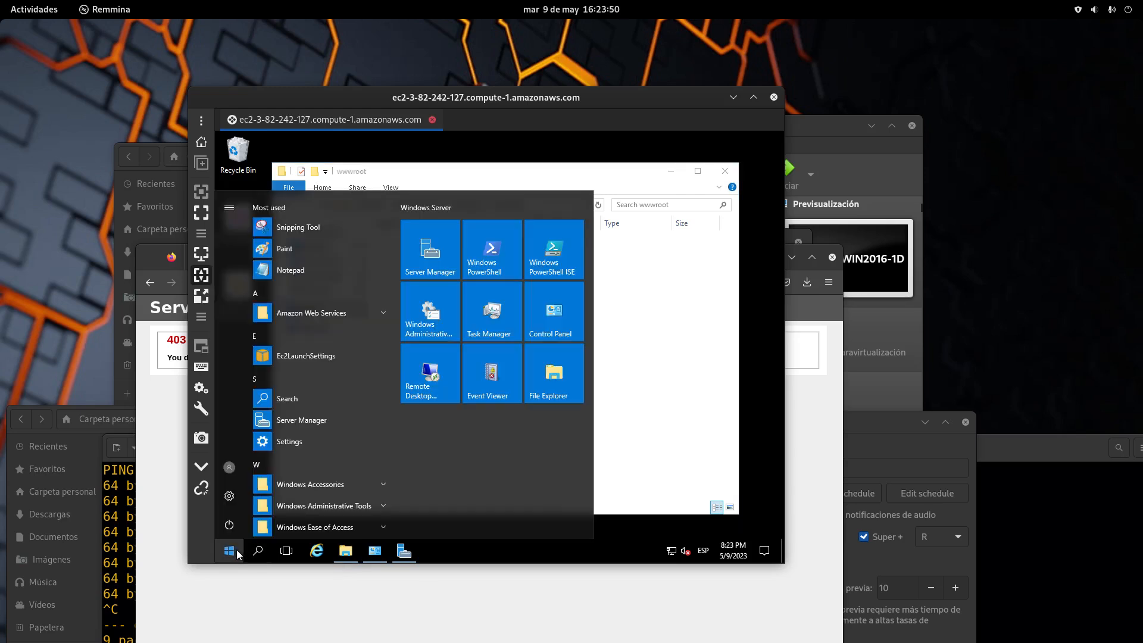
type("b")
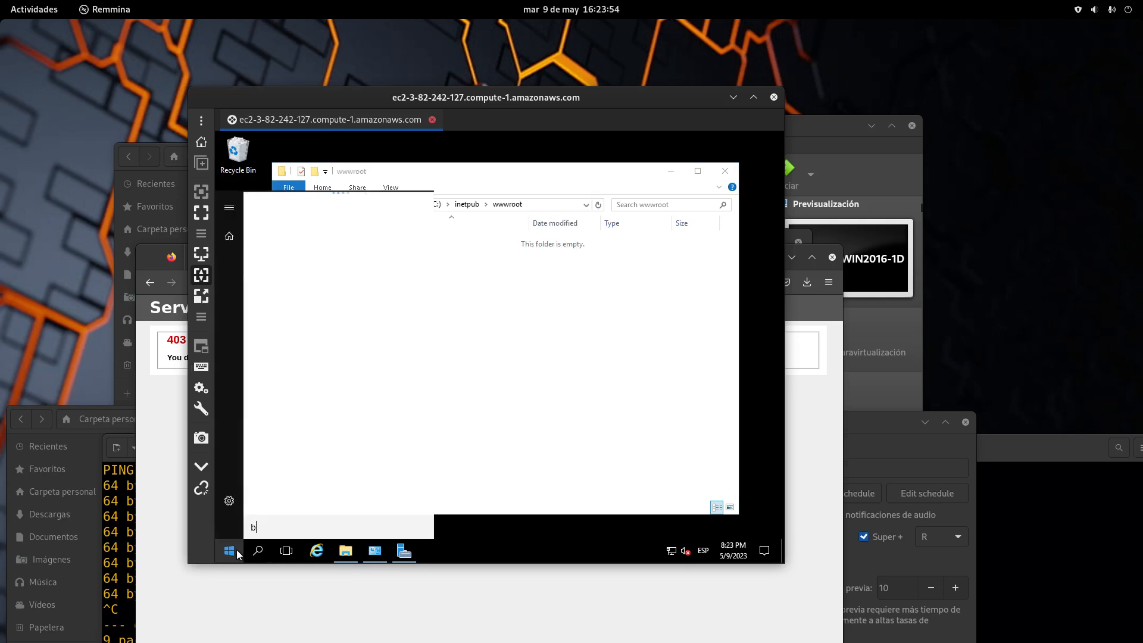
type("lo")
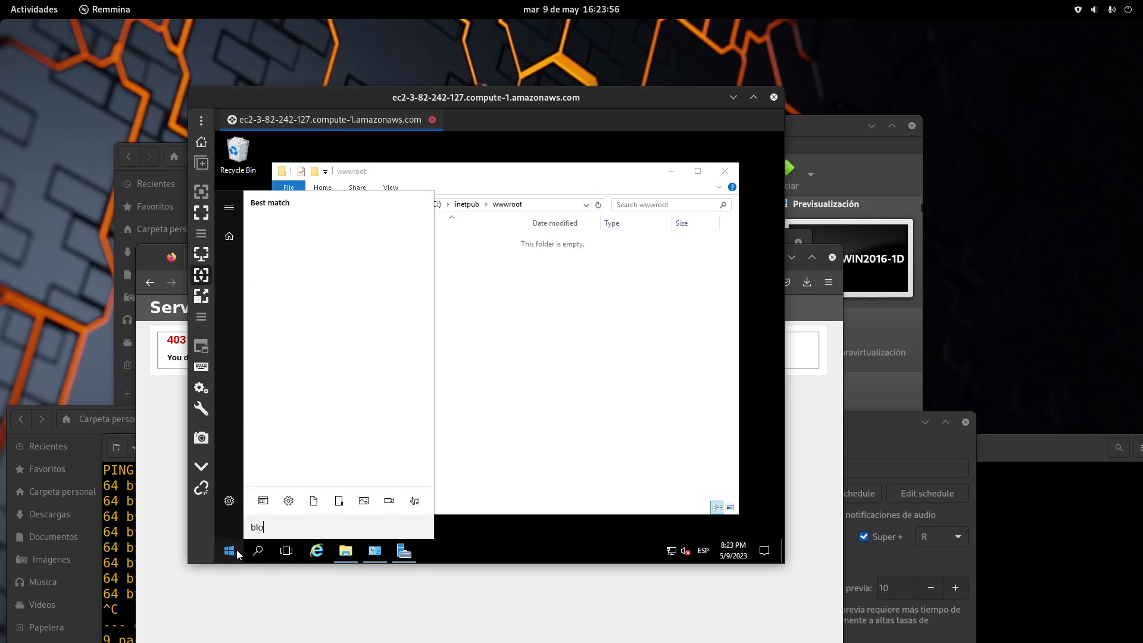
key("BackSpace")
key("BackSpace")
key("BackSpace")
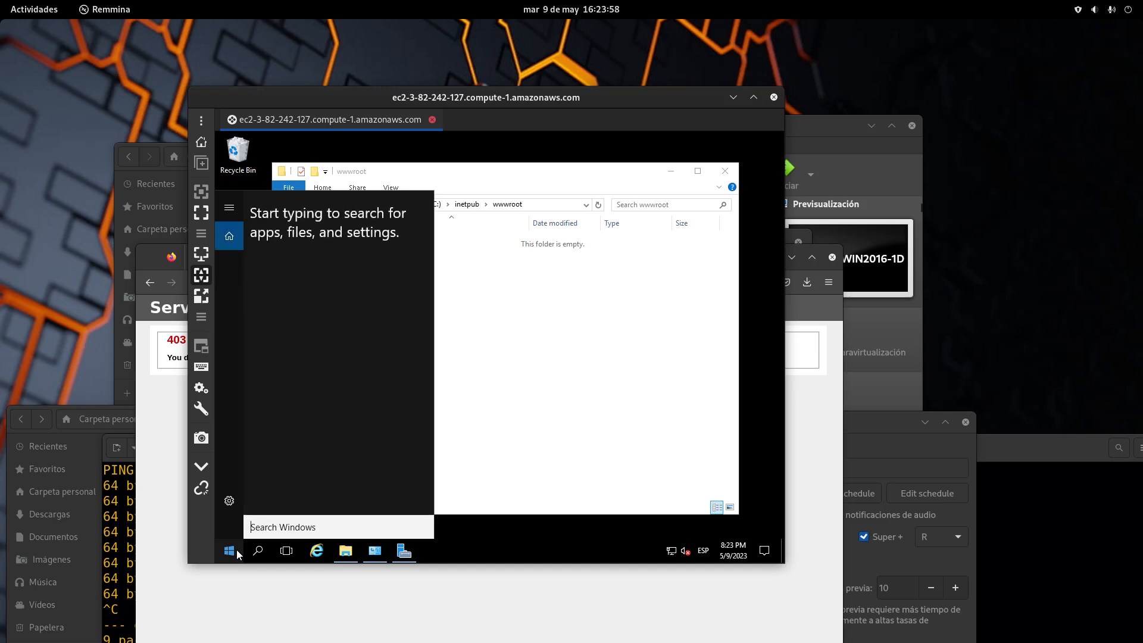
type("no")
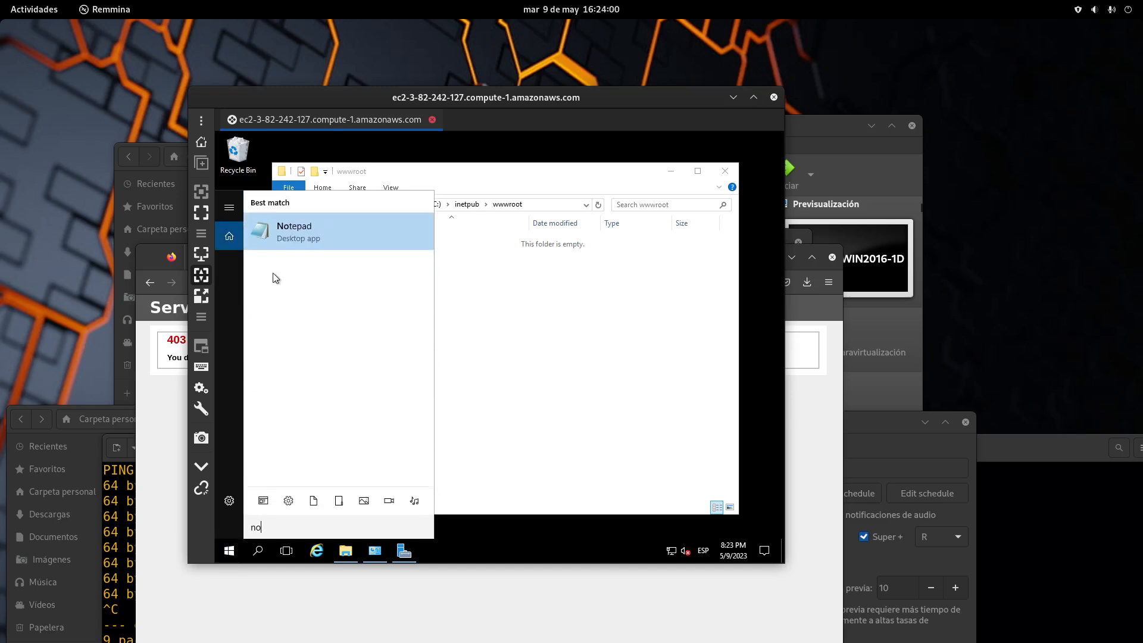
left_click(308, 234)
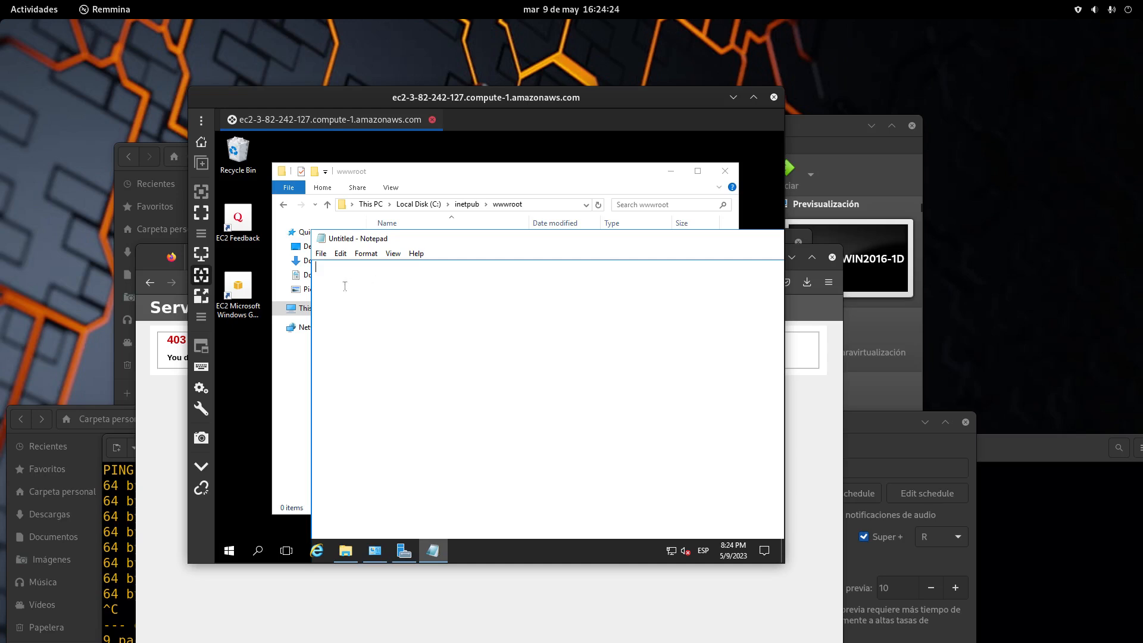
Type the HTML page '<html> <h1>MI PRIMER SERVER </h1> </html>' into Notepad
type("<htM")
key("BackSpace")
type("ml> <h1>MI PRIMER SERVER </h1> </html>")
Select all the text and open Format > Font
key("ctrl+a")
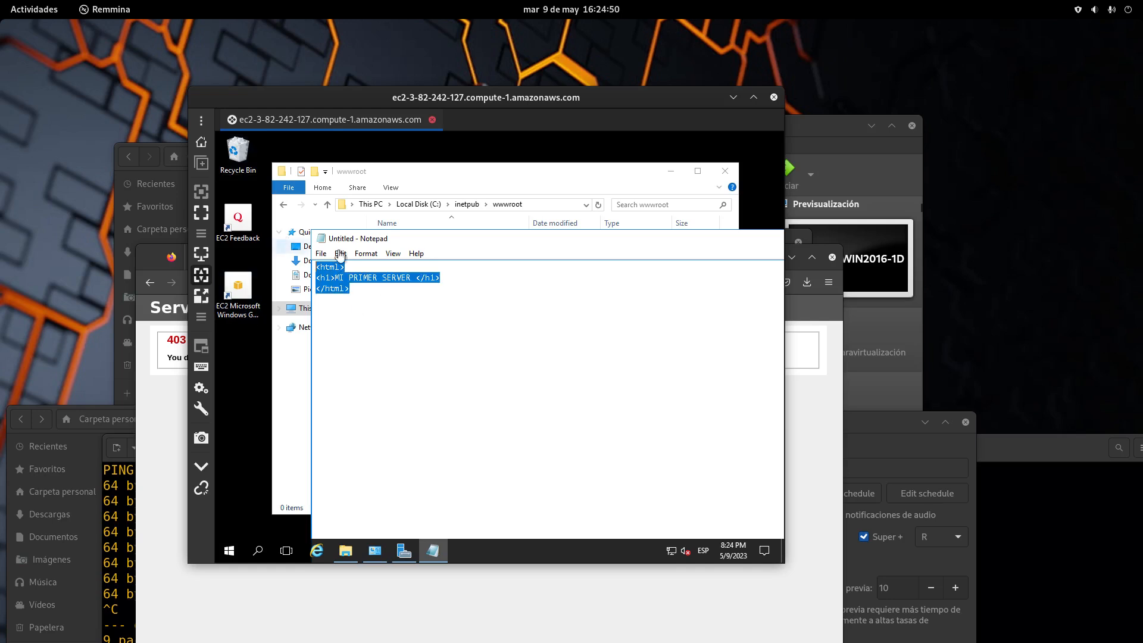
left_click(340, 254)
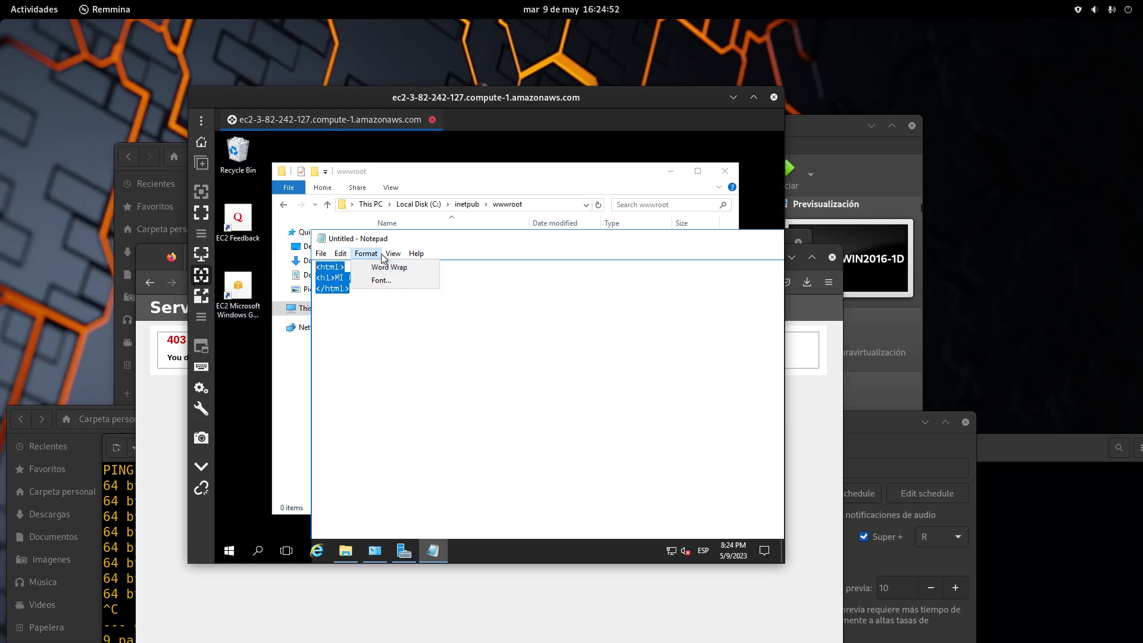
left_click(376, 278)
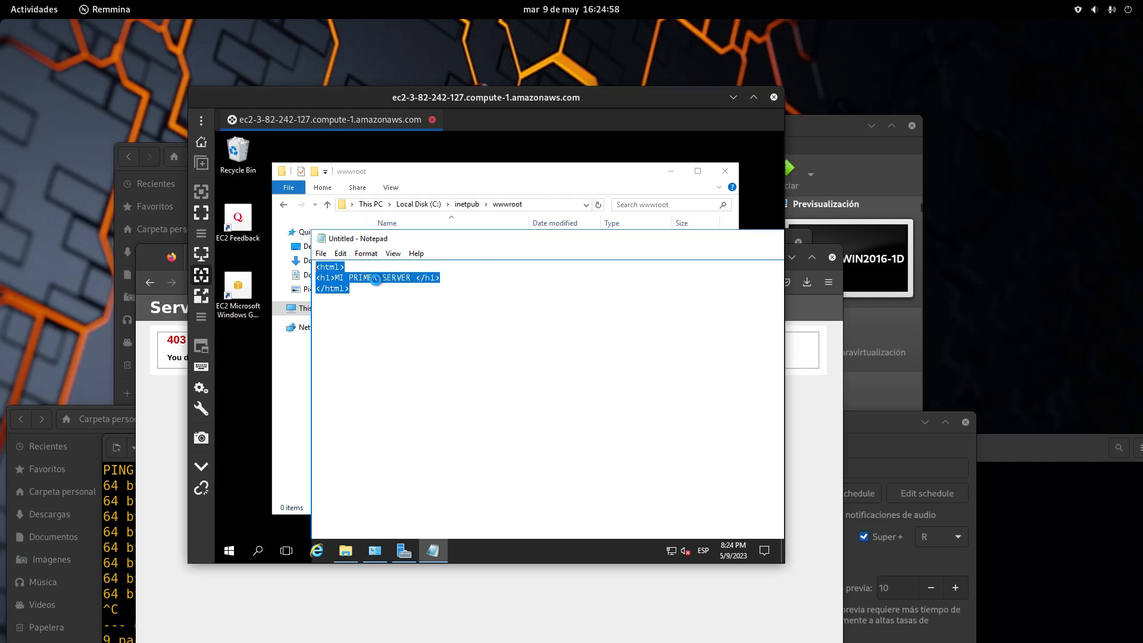
Apply a bold, size 20 font to the HTML text
left_click(461, 332)
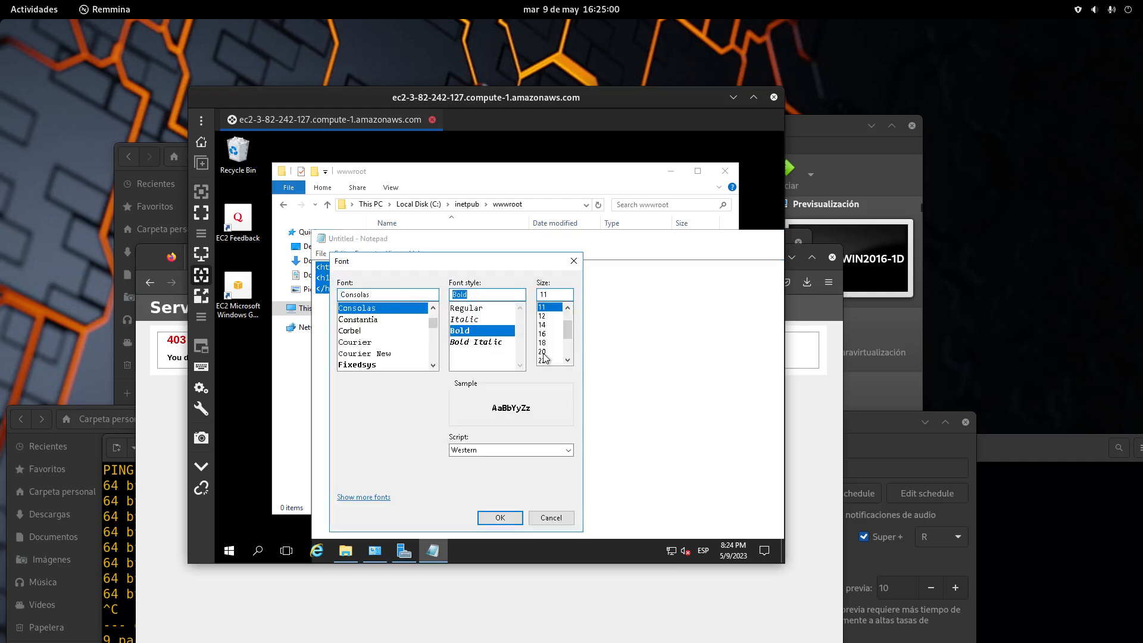
left_click(542, 352)
left_click(501, 518)
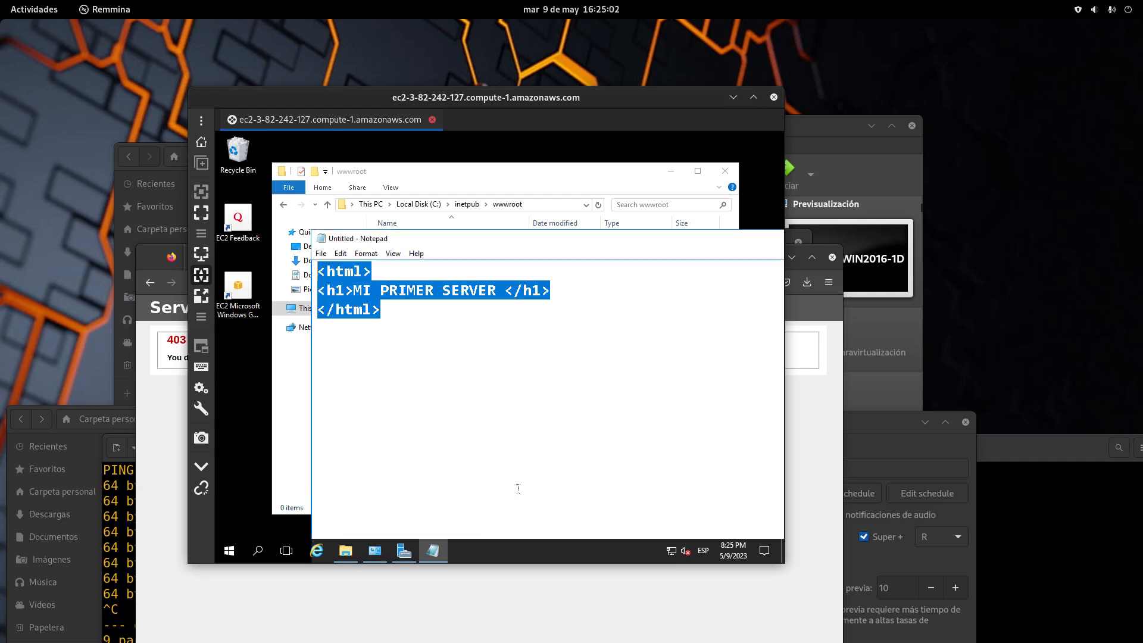
left_click(528, 419)
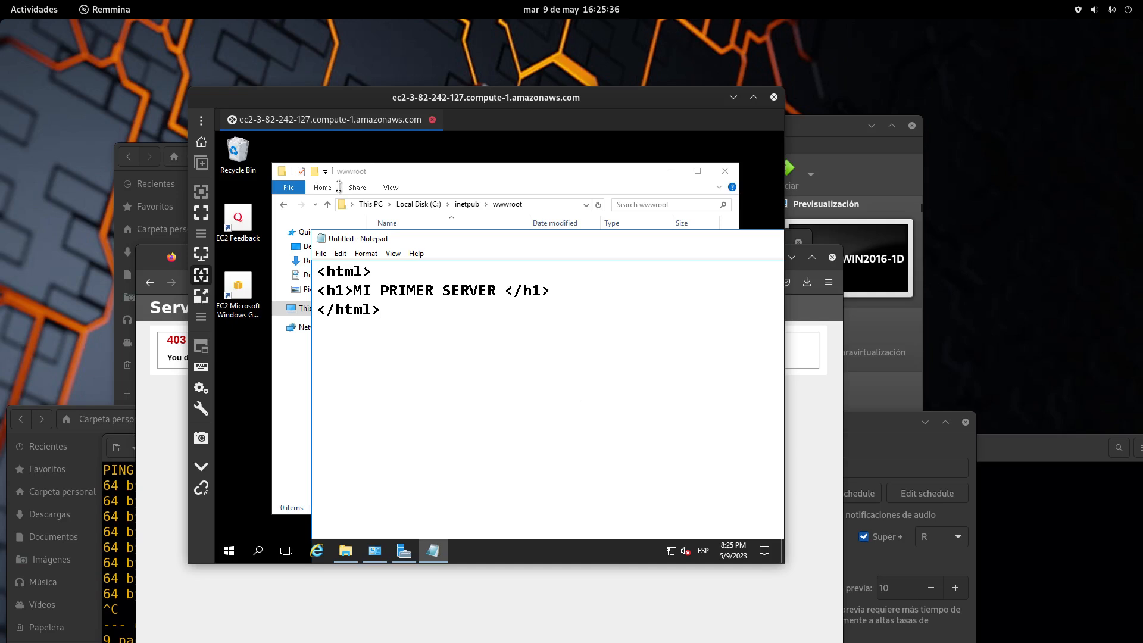
Remove the extra space before the closing </h1> tag
left_click(507, 291)
key("BackSpace")
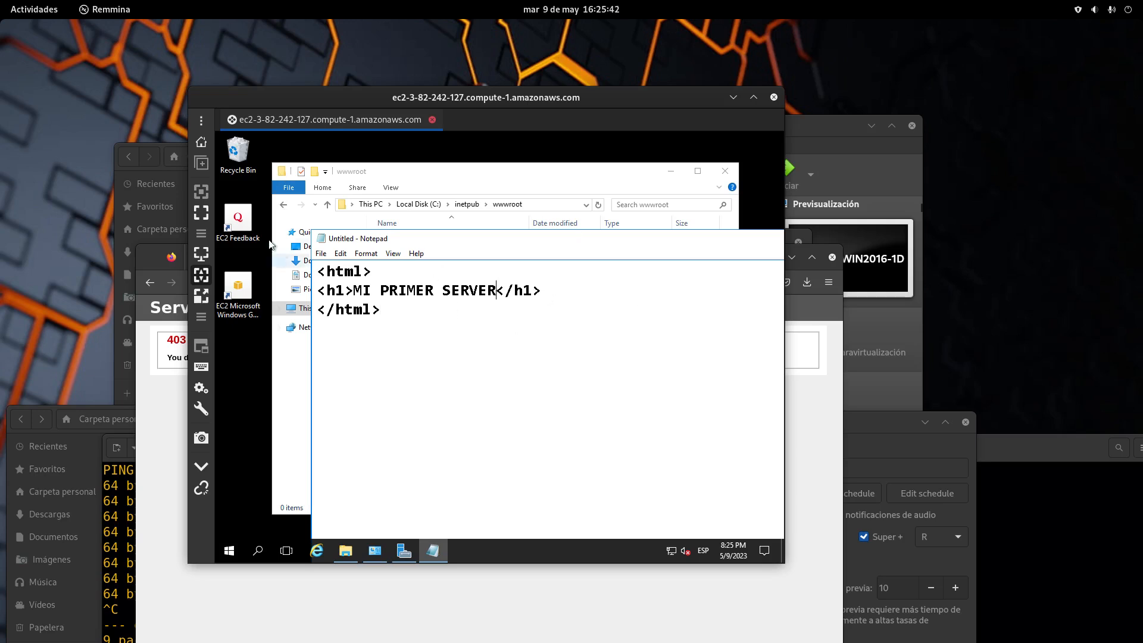
left_click(321, 253)
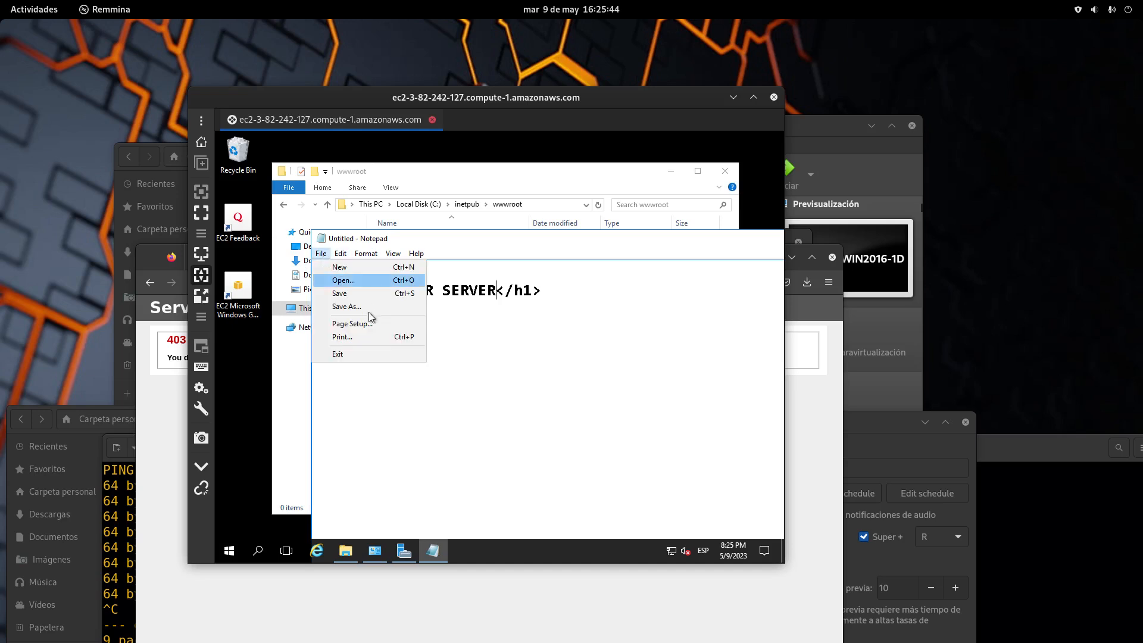
left_click(515, 444)
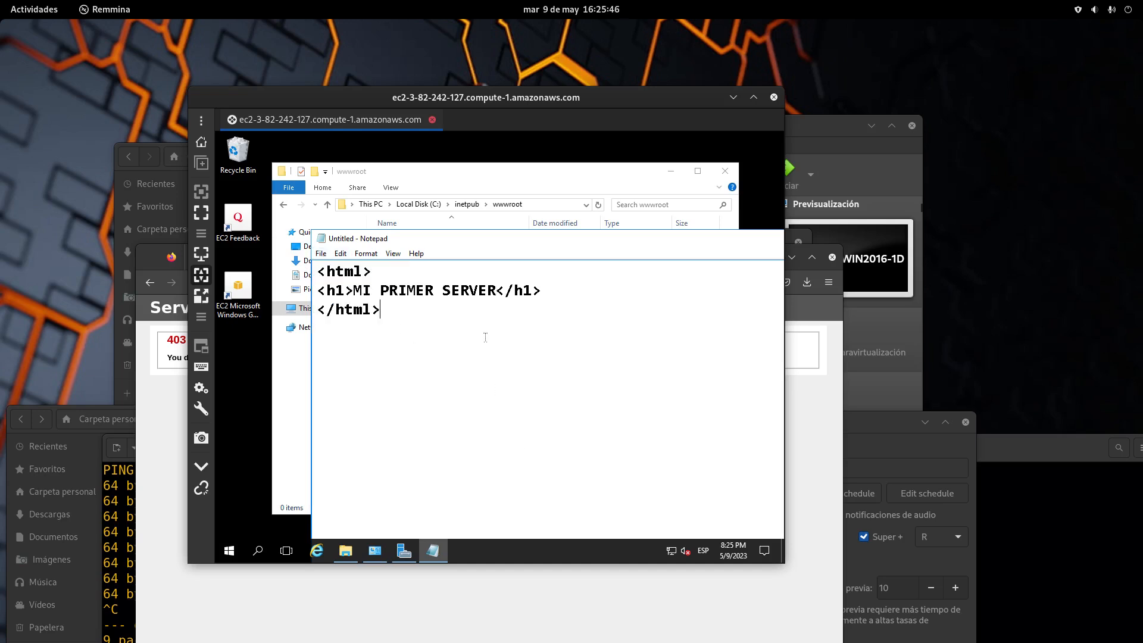
Highlight the <html> and </html> tags, then the heading text MI PRIMER SERVER
left_click_drag(339, 265, 327, 291)
left_click(542, 296)
left_click_drag(336, 310, 319, 310)
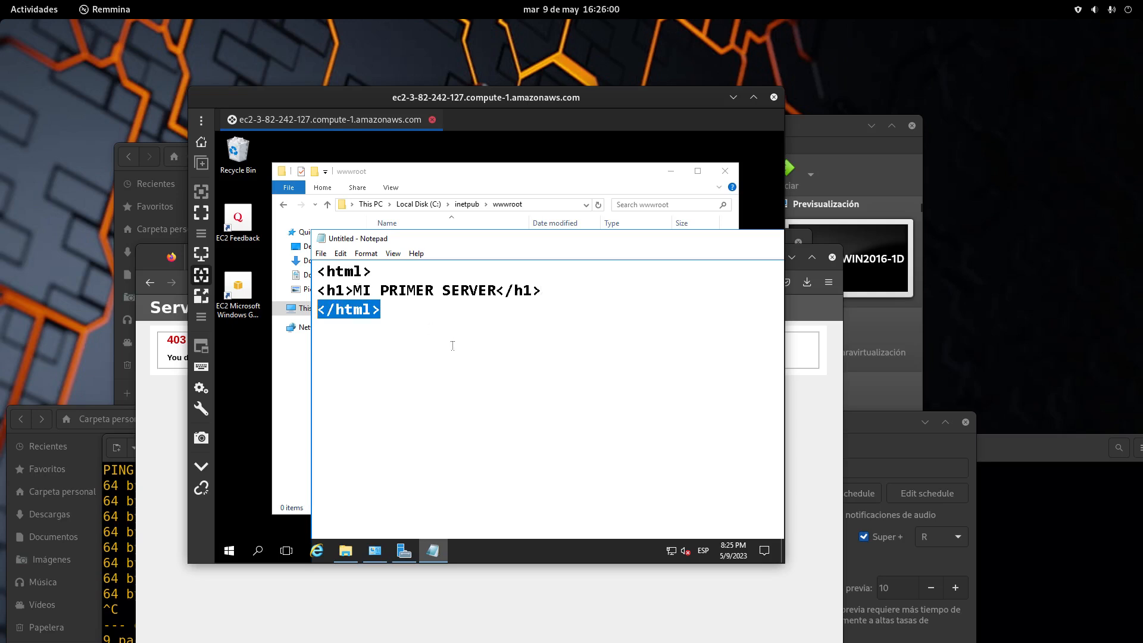
left_click(435, 316)
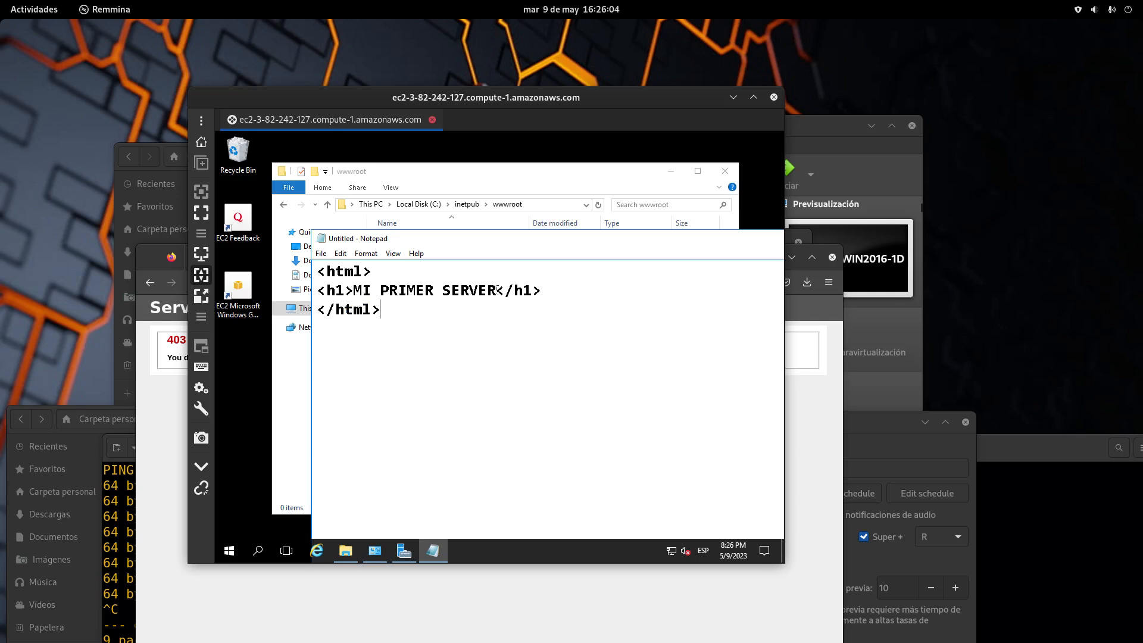
left_click_drag(496, 290, 353, 292)
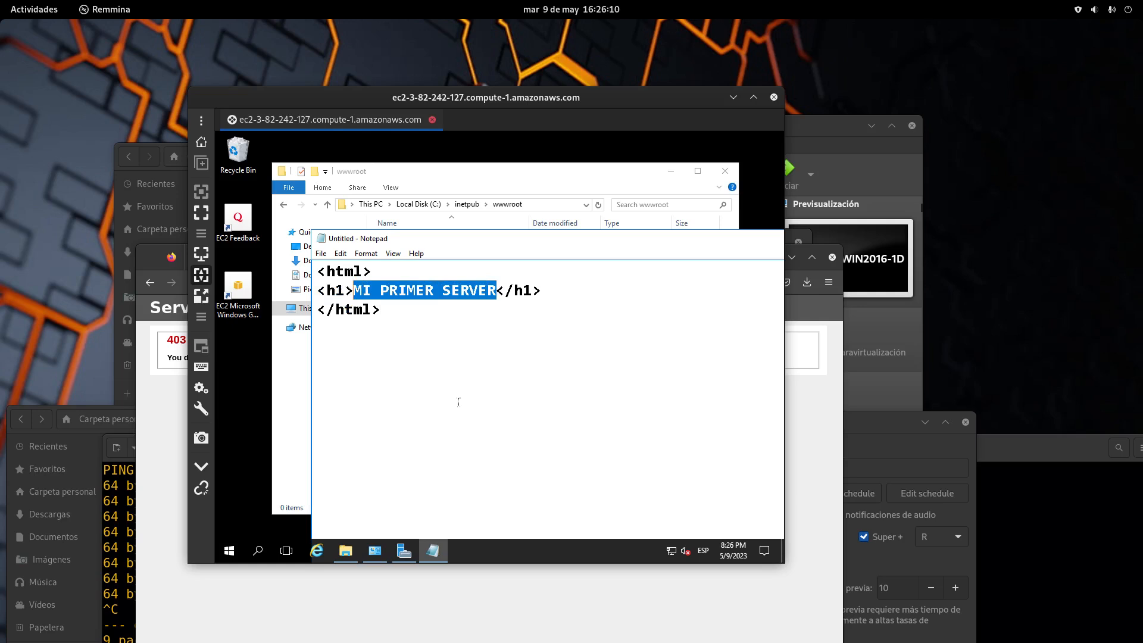
Save the page as index.html in the Downloads folder
left_click(43, 8)
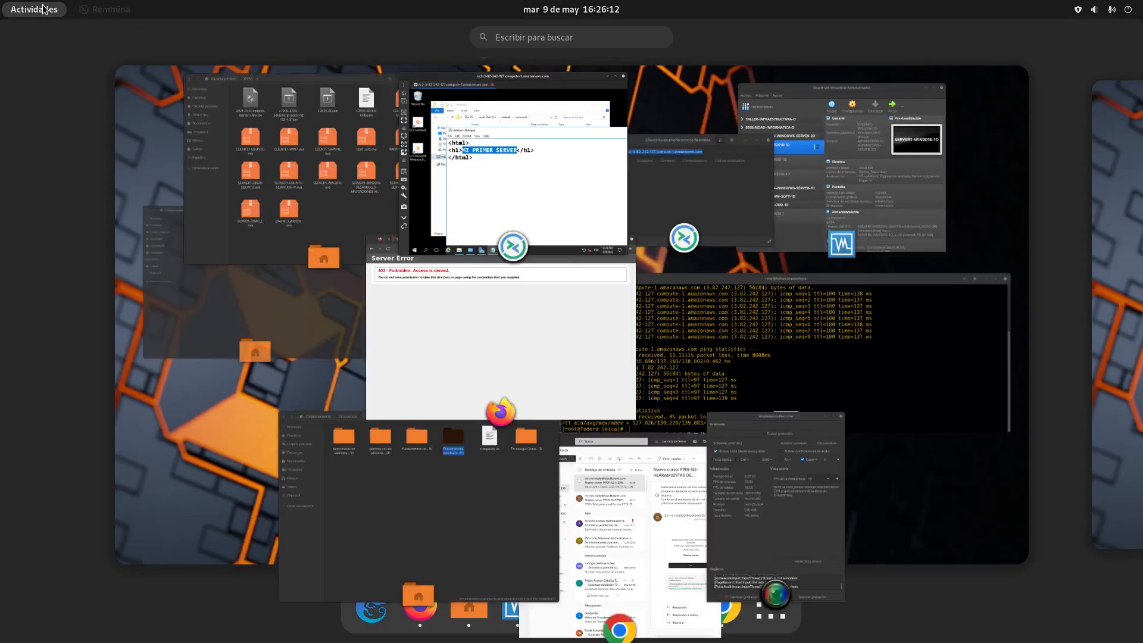
left_click(642, 452)
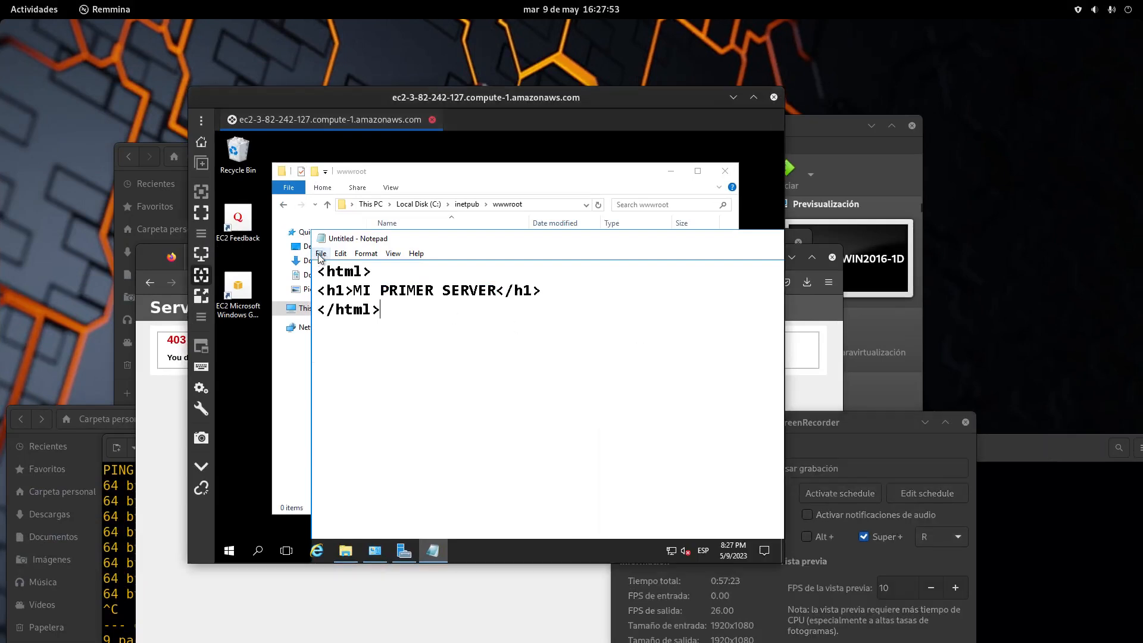
left_click(320, 253)
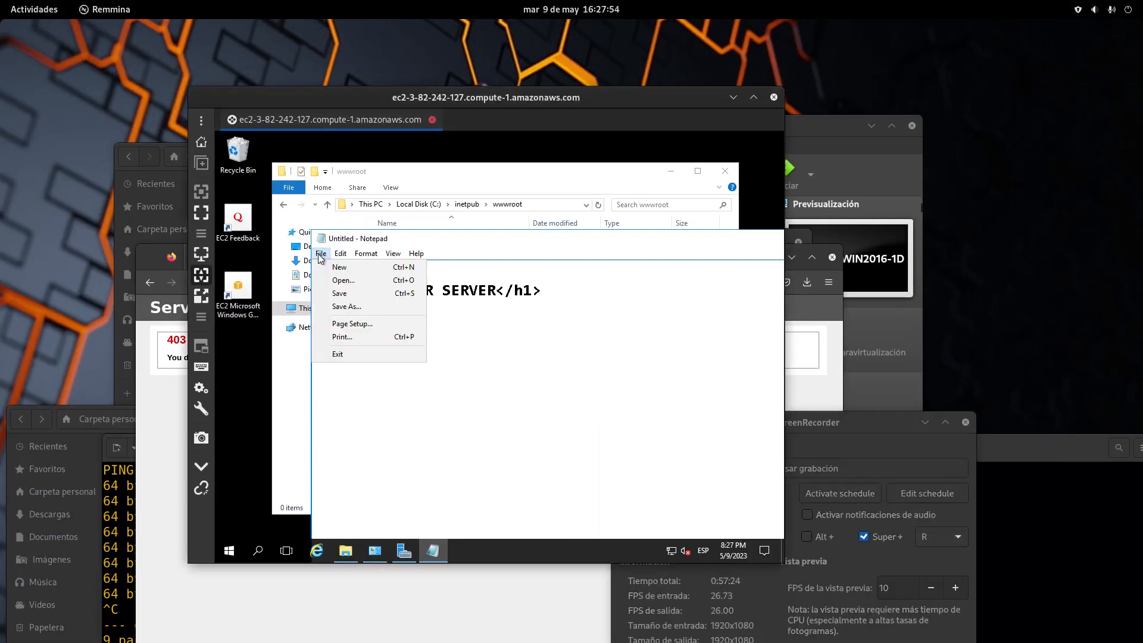
left_click(346, 307)
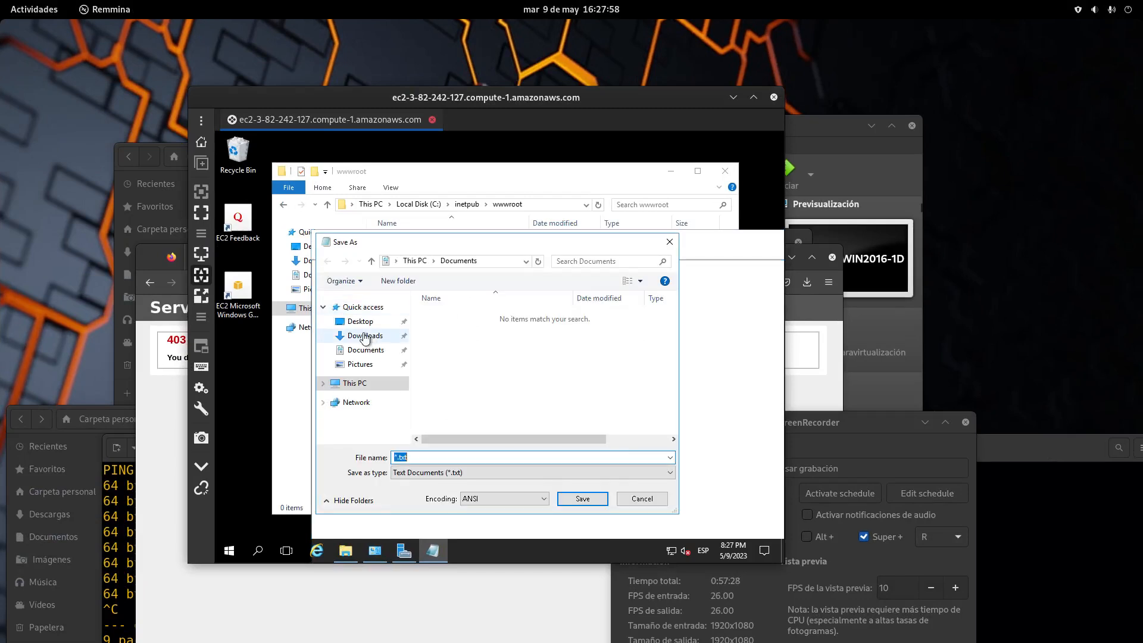
left_click(365, 336)
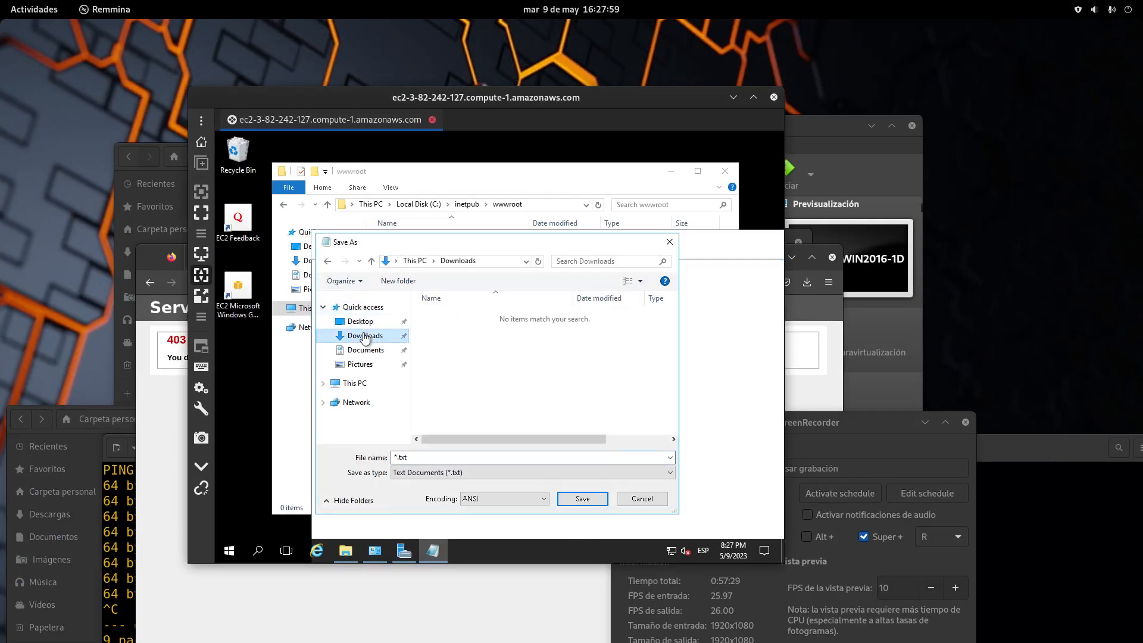
left_click(397, 457)
left_click_drag(397, 457, 438, 454)
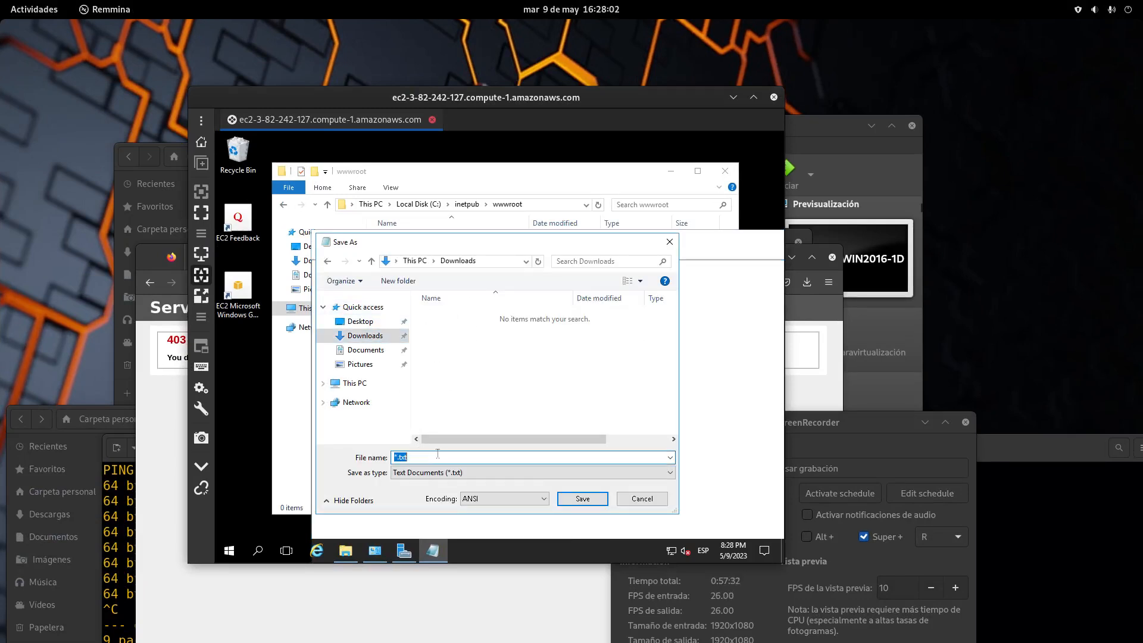
left_click(396, 458)
key("BackSpace")
type("index")
key("BackSpace")
key("BackSpace")
key("BackSpace")
type("html")
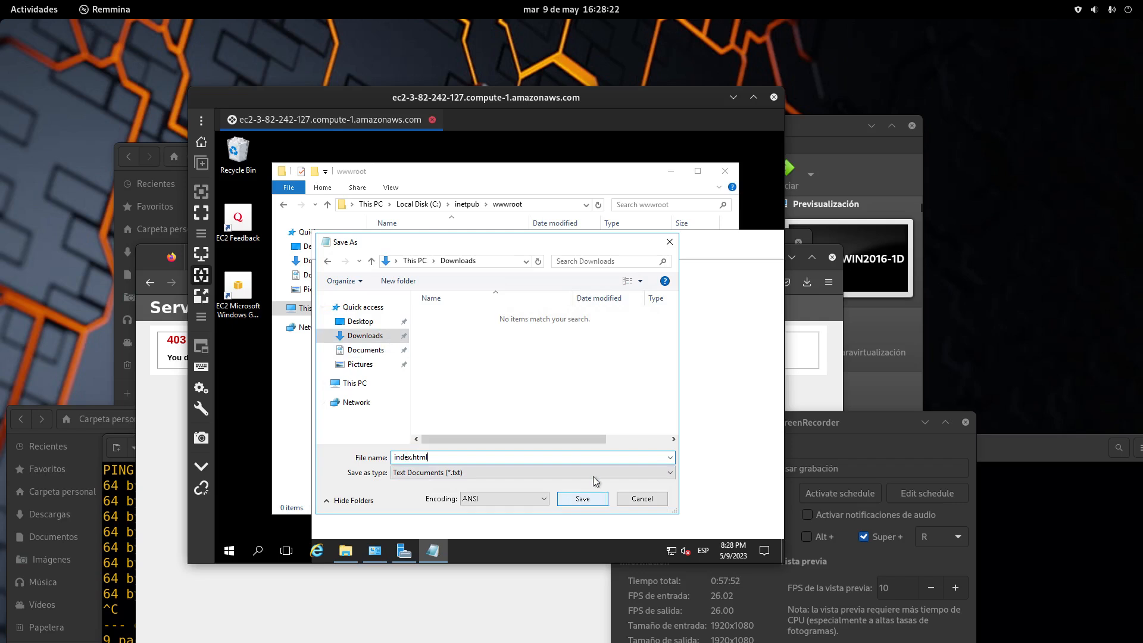
left_click(598, 499)
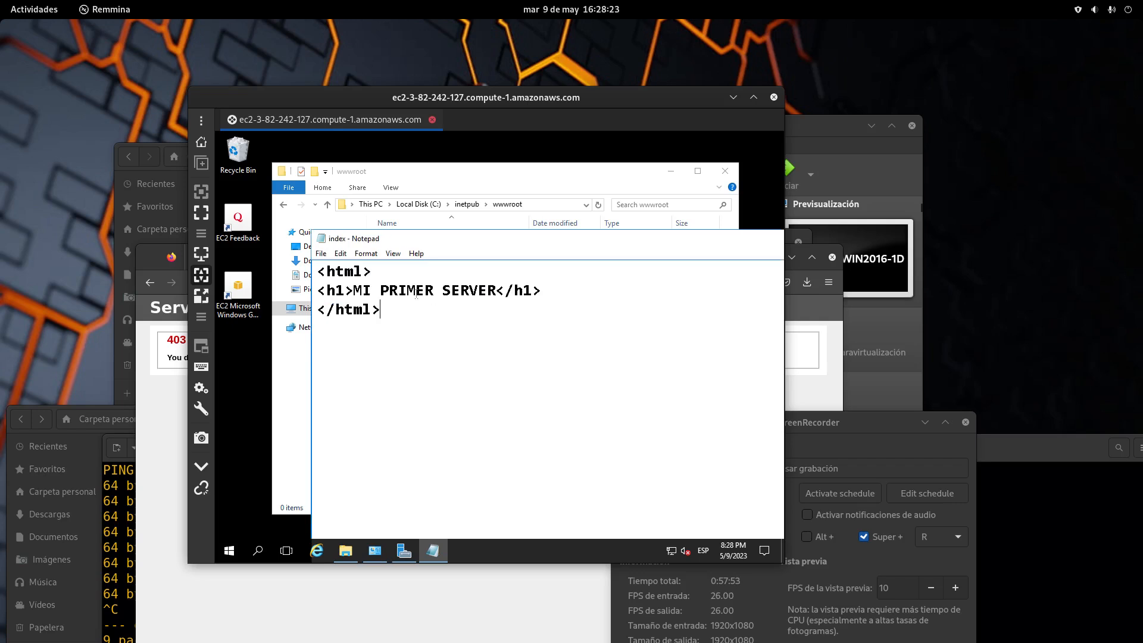
Reopen Save As to check Downloads, cancel, and move Notepad down to reveal File Explorer
left_click(321, 254)
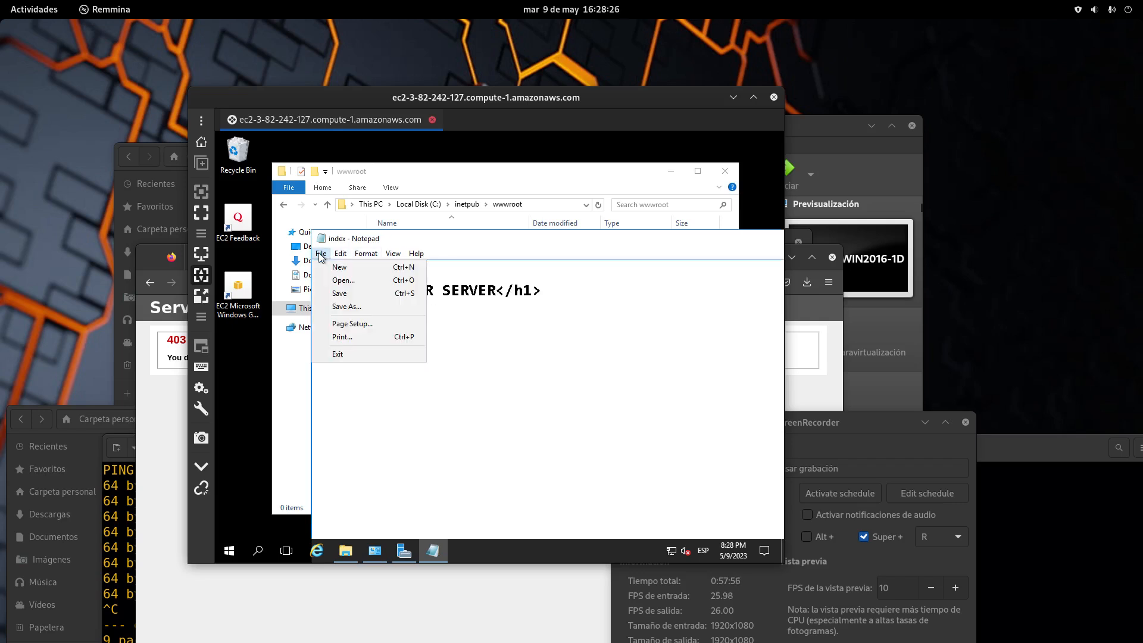
left_click(369, 306)
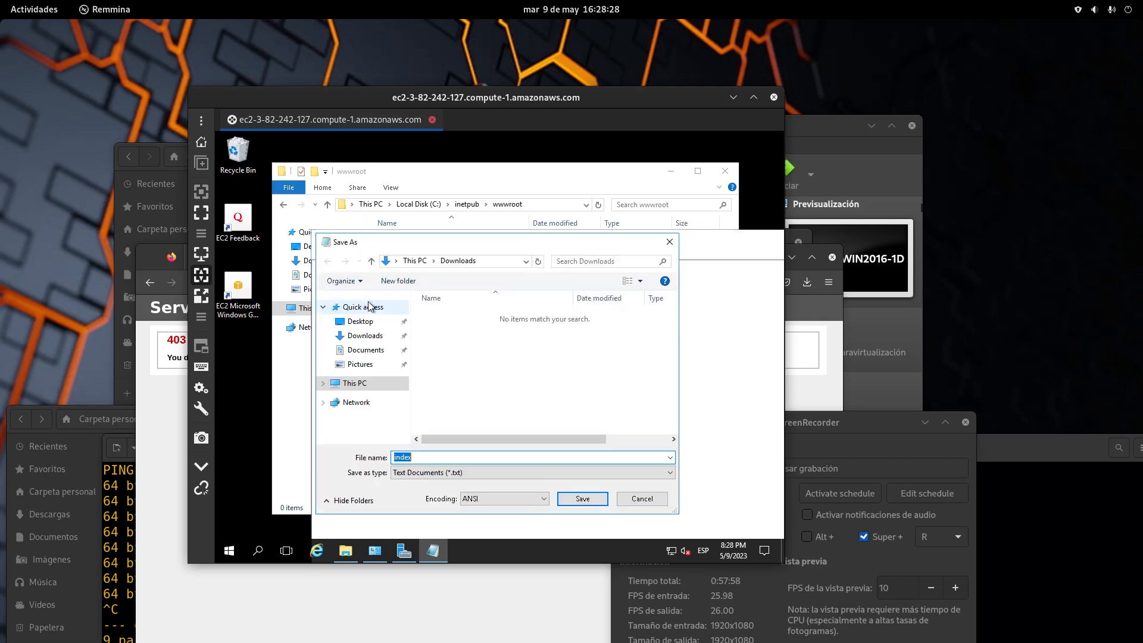
left_click(363, 335)
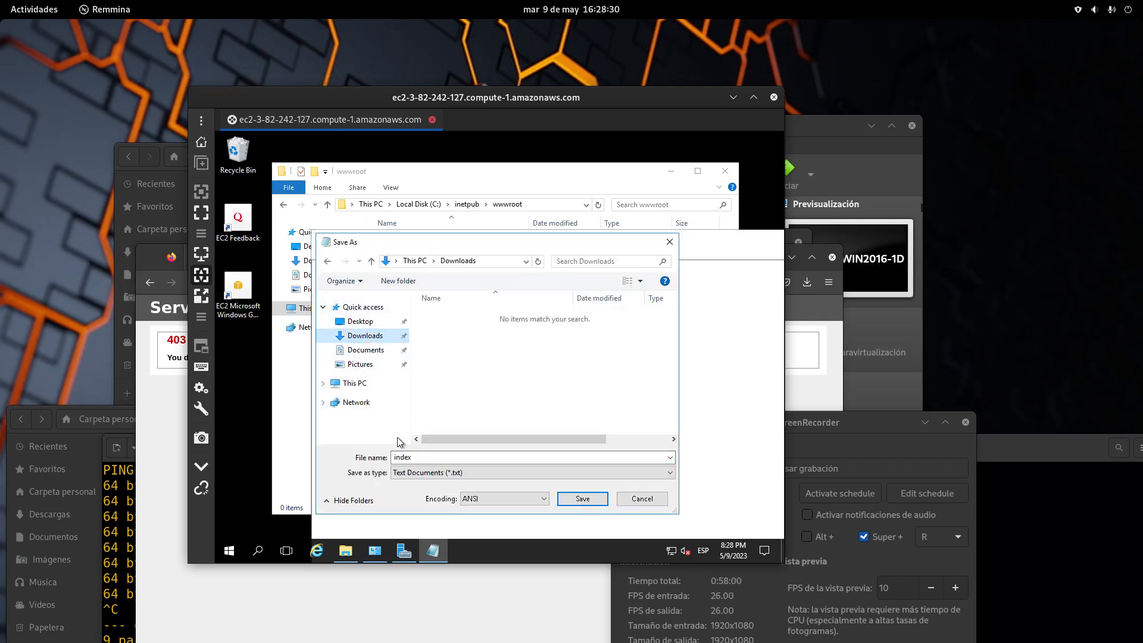
left_click(417, 459)
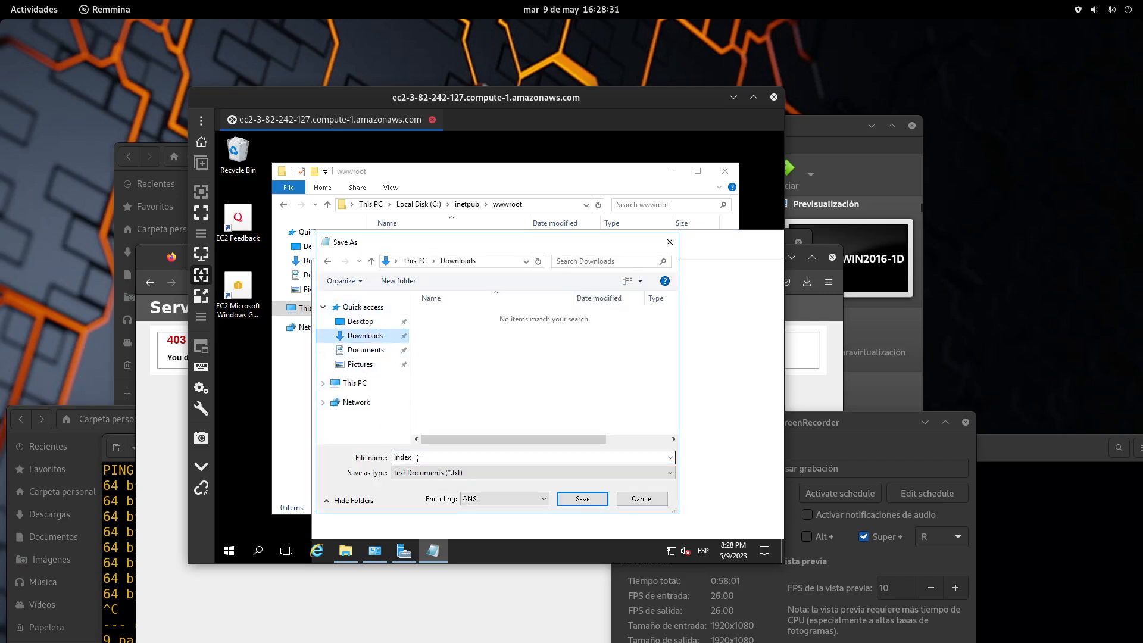
left_click(641, 499)
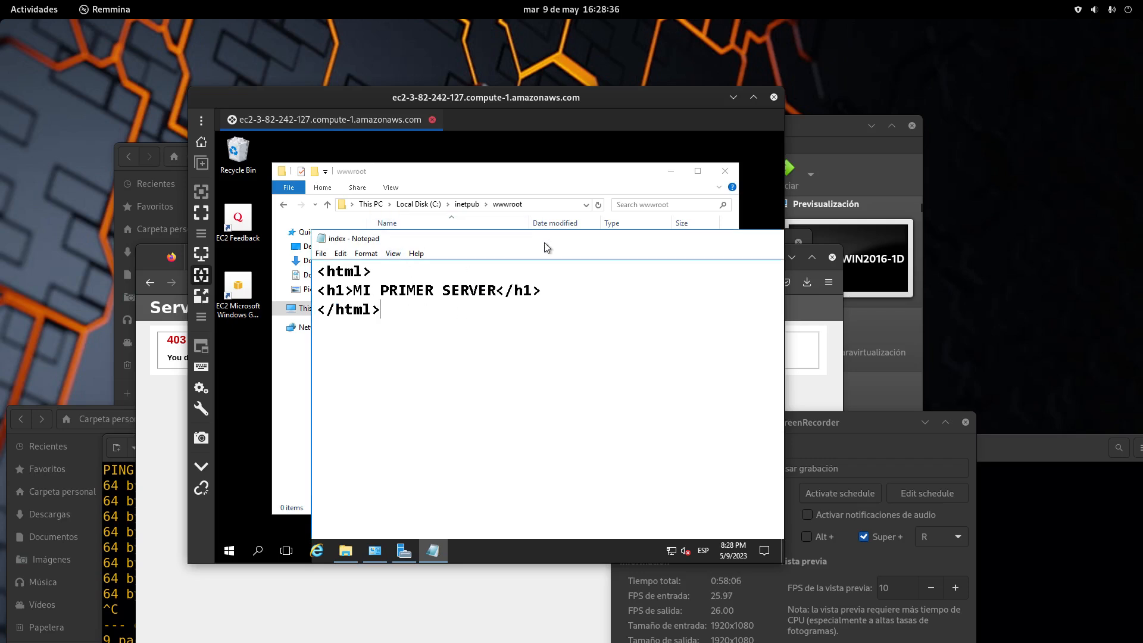
left_click_drag(667, 248, 620, 417)
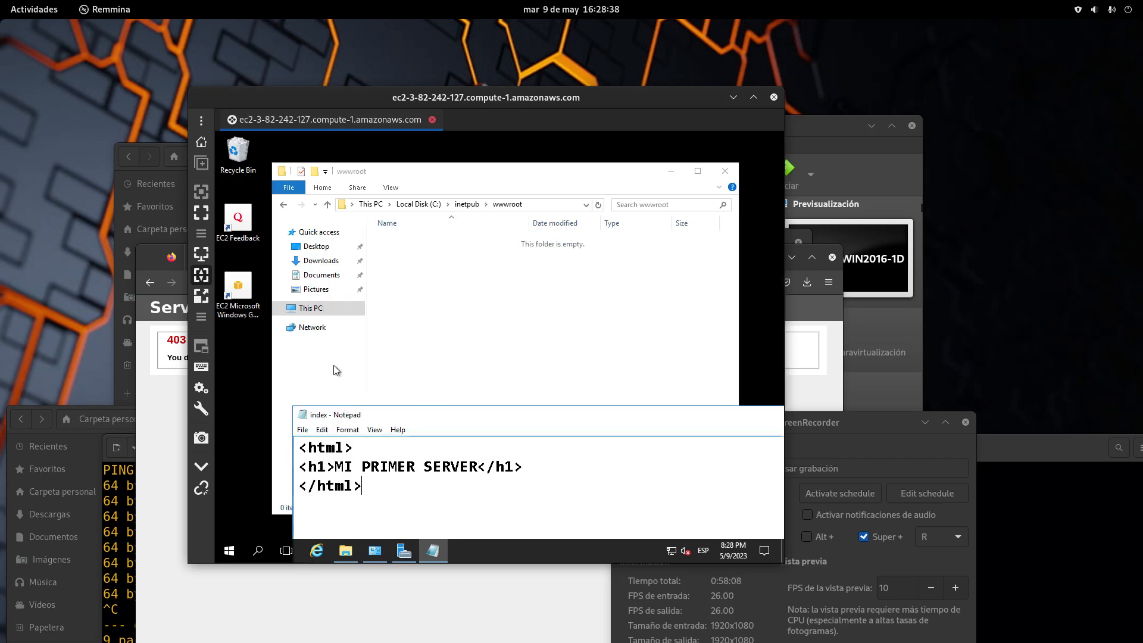
Copy the index file from the Downloads folder
left_click(323, 264)
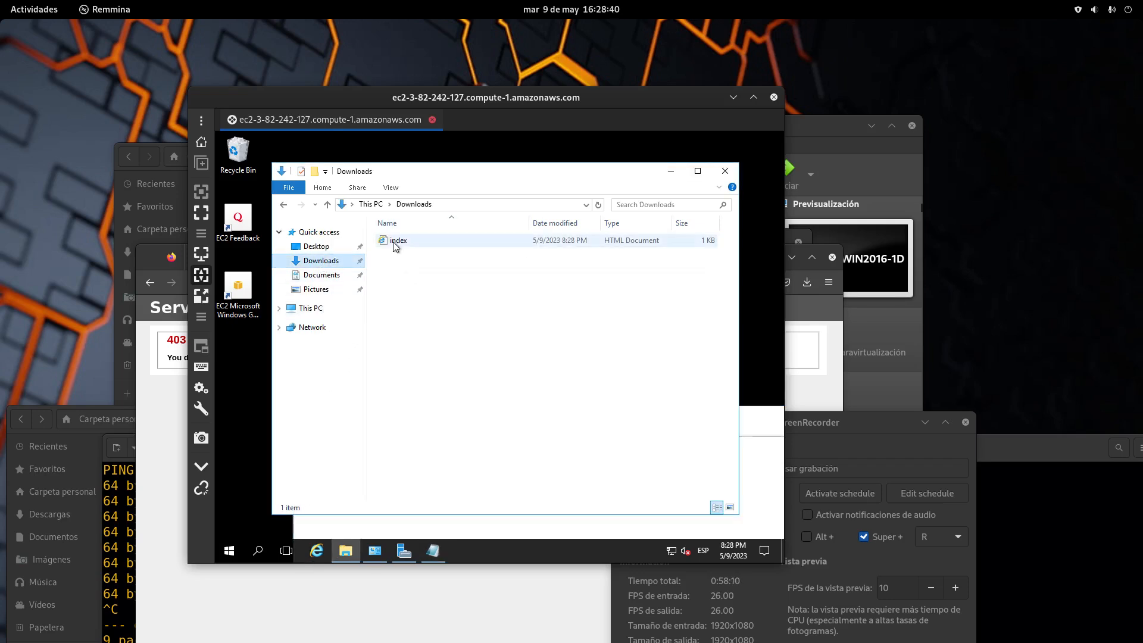
right_click(394, 241)
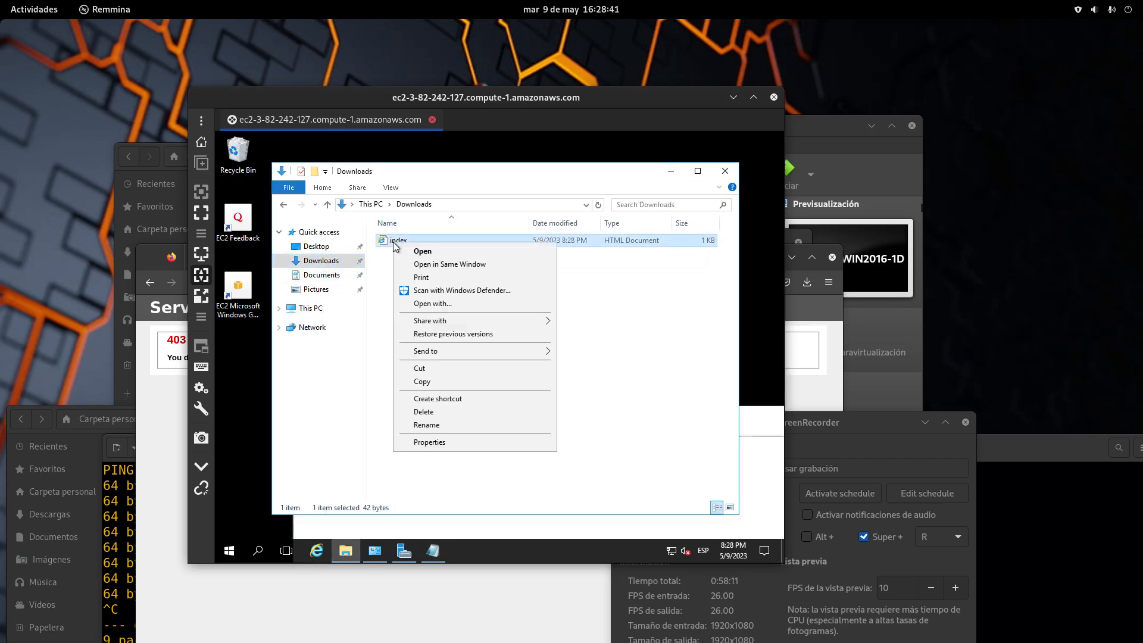
left_click(443, 382)
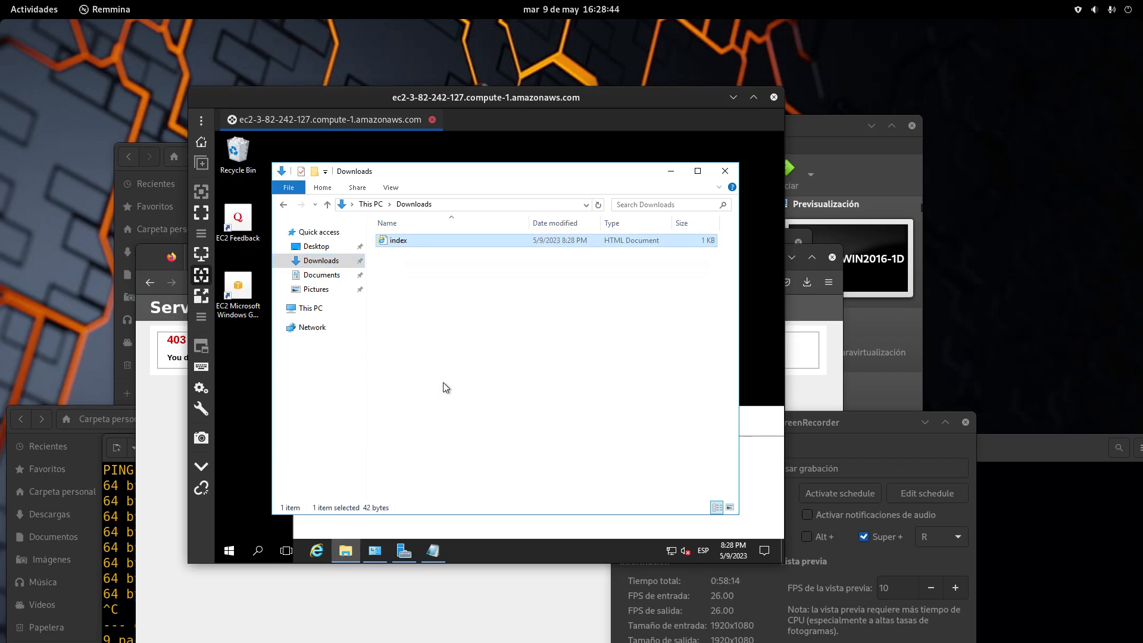
Paste index into C:\inetpub\wwwroot
left_click(315, 308)
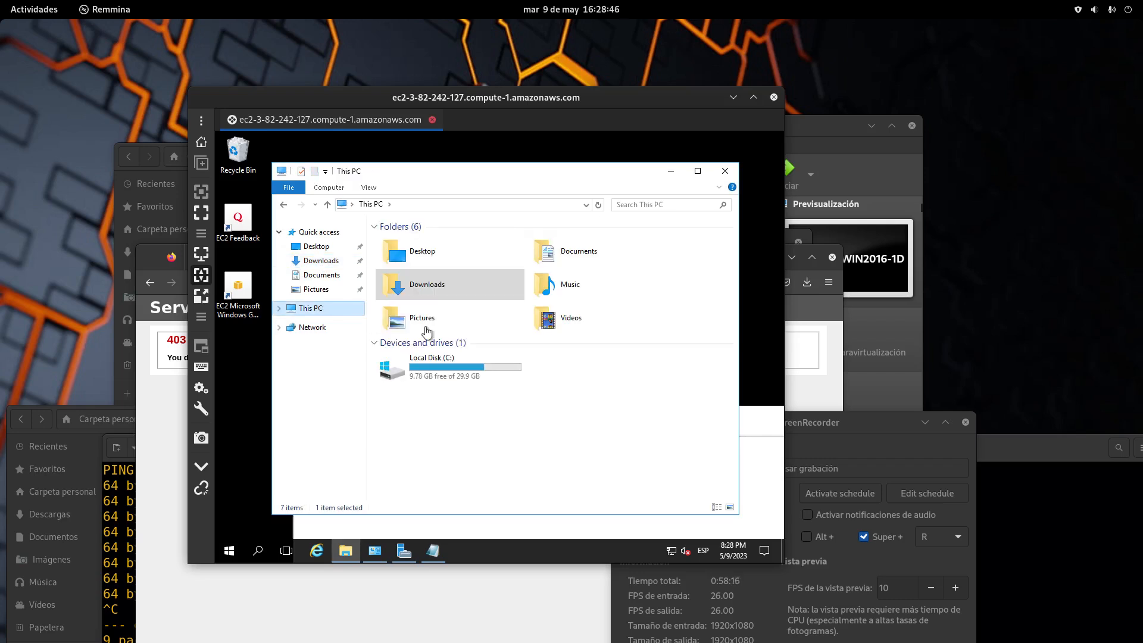
left_click(837, 444)
left_click(480, 367)
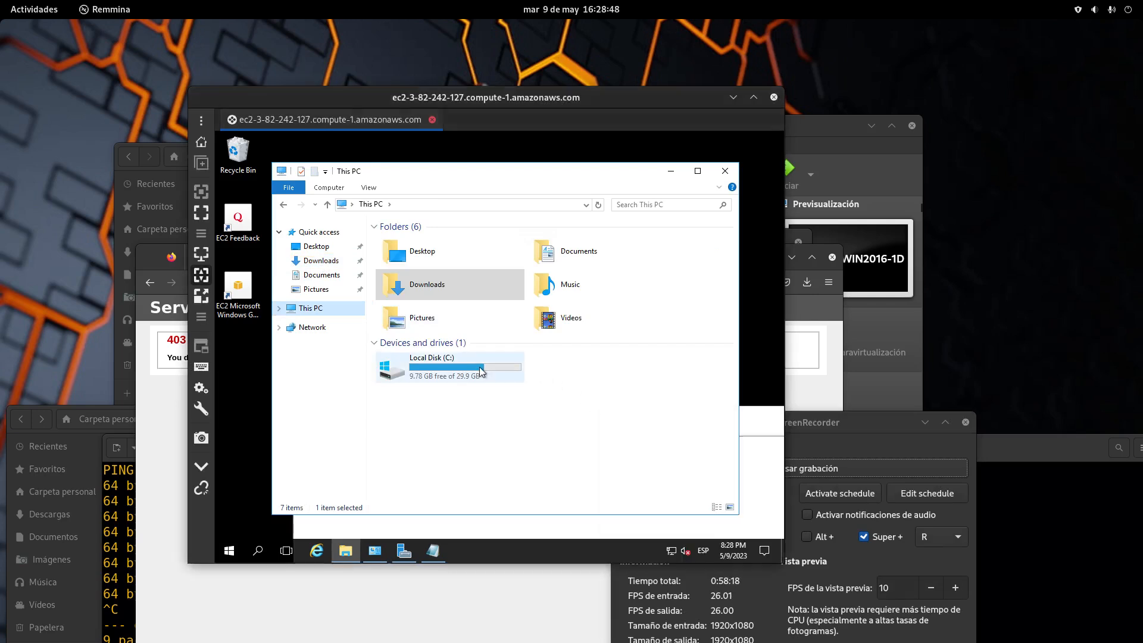
double_click(480, 367)
double_click(404, 244)
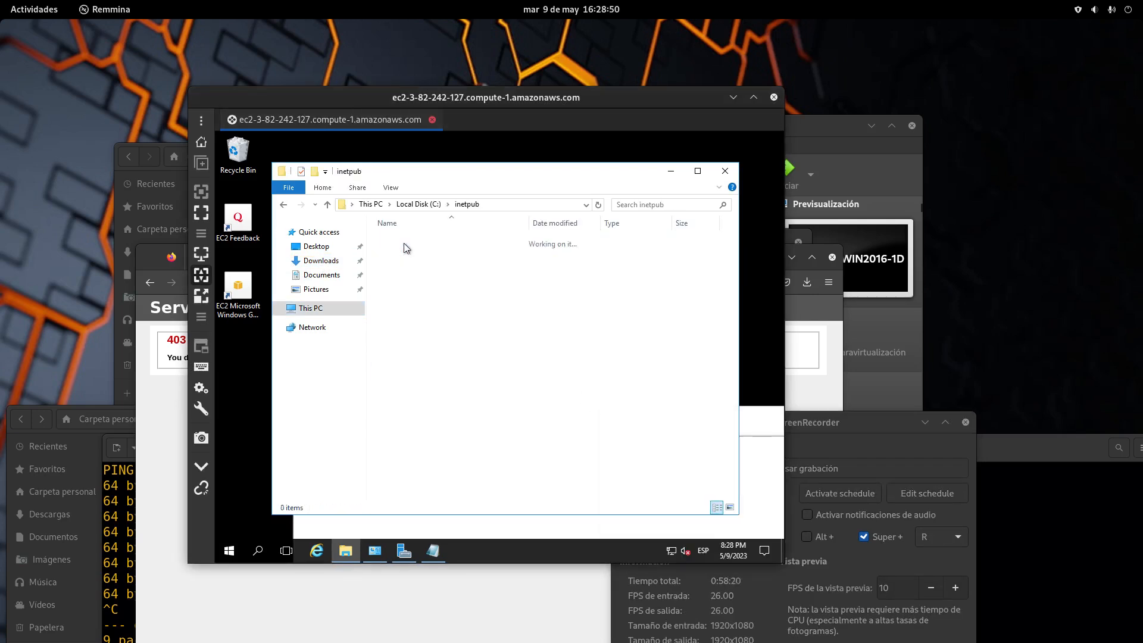
double_click(412, 306)
right_click(413, 279)
left_click(458, 363)
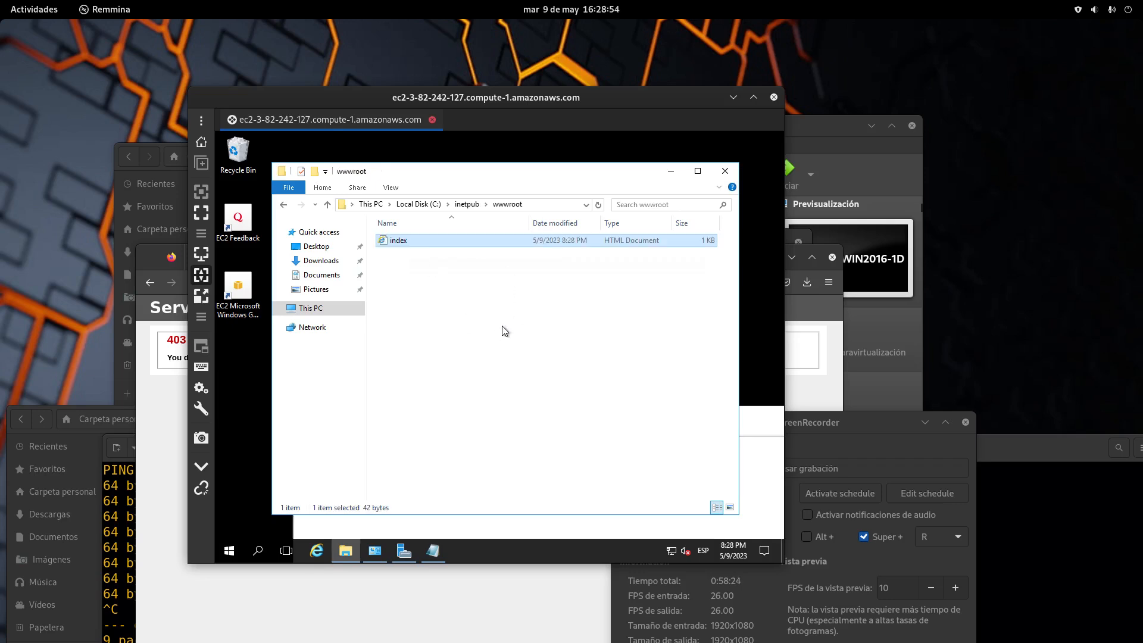
left_click(450, 257)
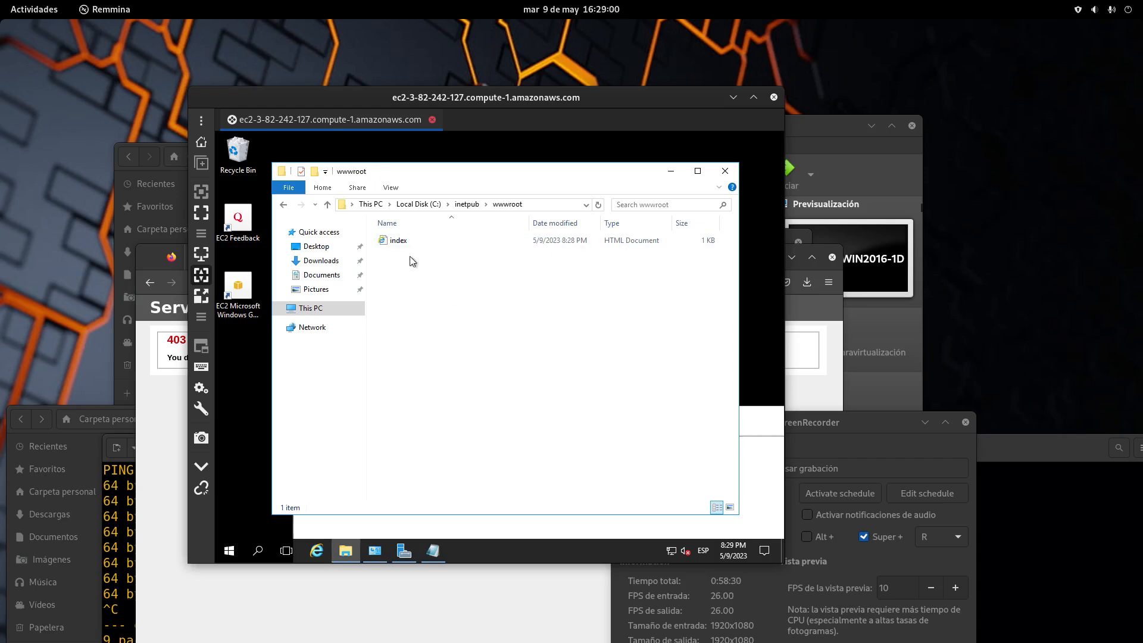
Reload the server's page in Firefox so it shows MI PRIMER SERVER
left_click(173, 553)
left_click(193, 283)
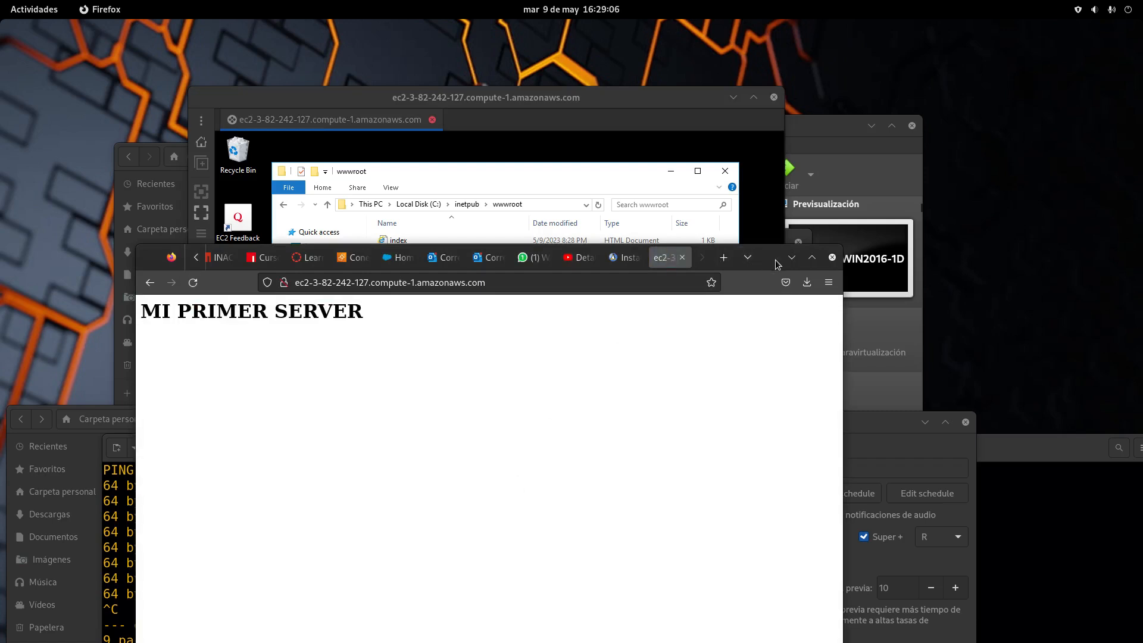
left_click_drag(775, 260, 860, 266)
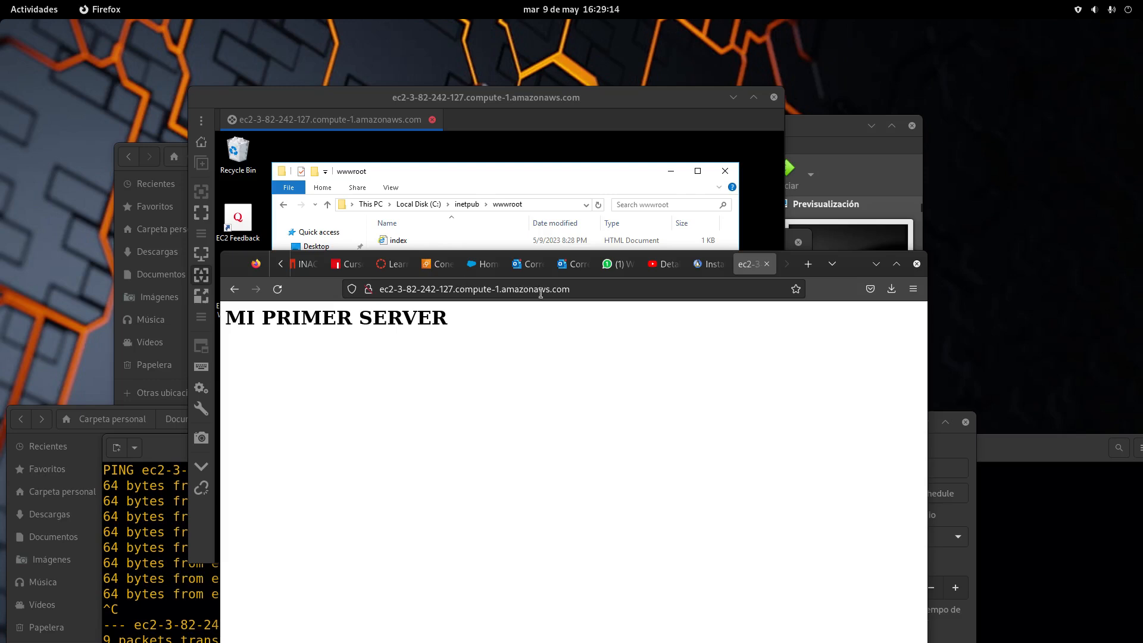
Load 54.157.8.0 in Firefox, which shows the heading 'ta bien'
left_click(581, 291)
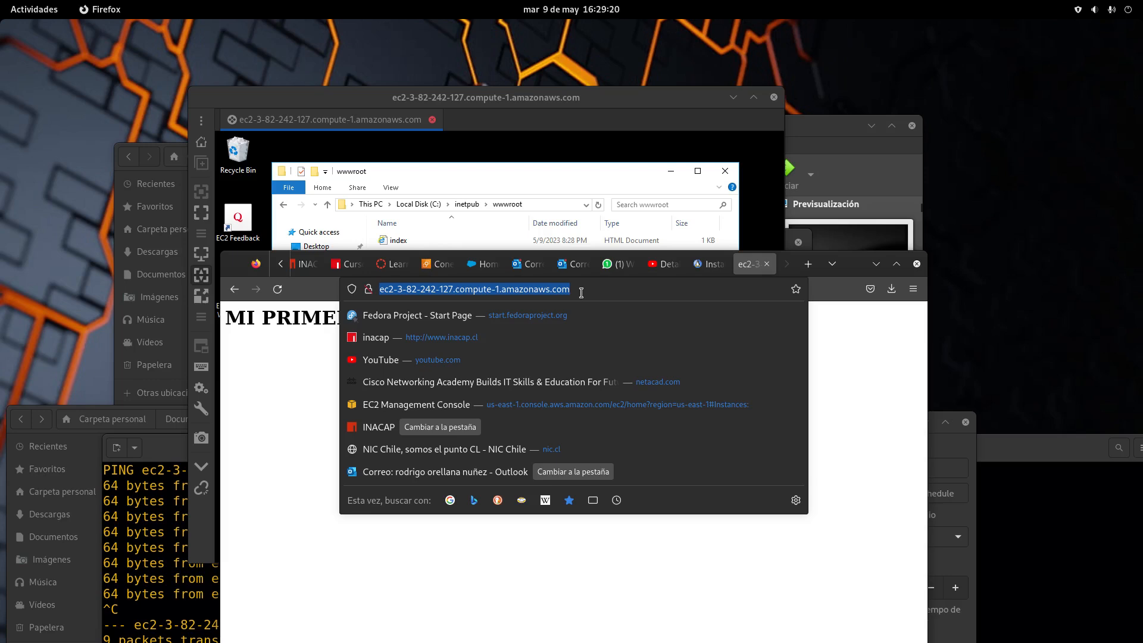
type("54.")
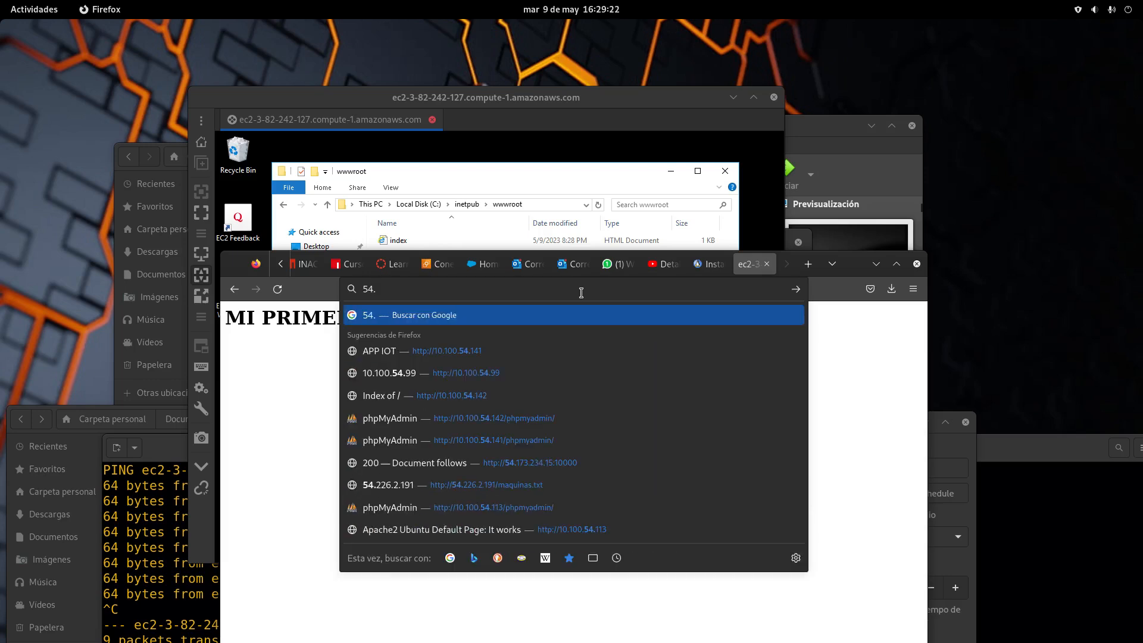
type("157.")
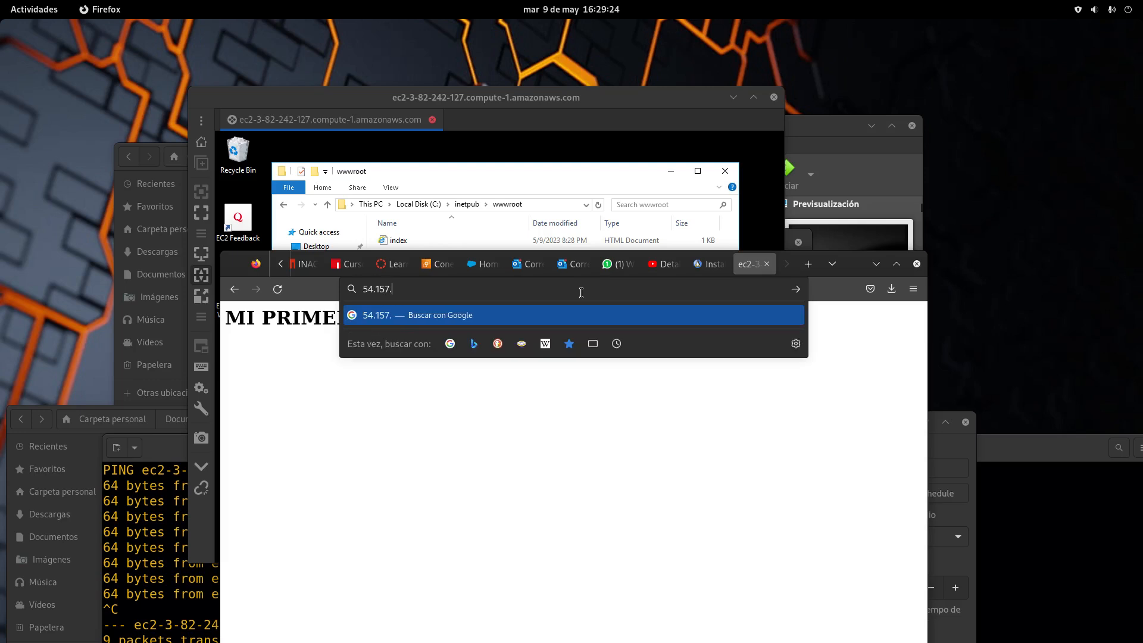
type("8.0")
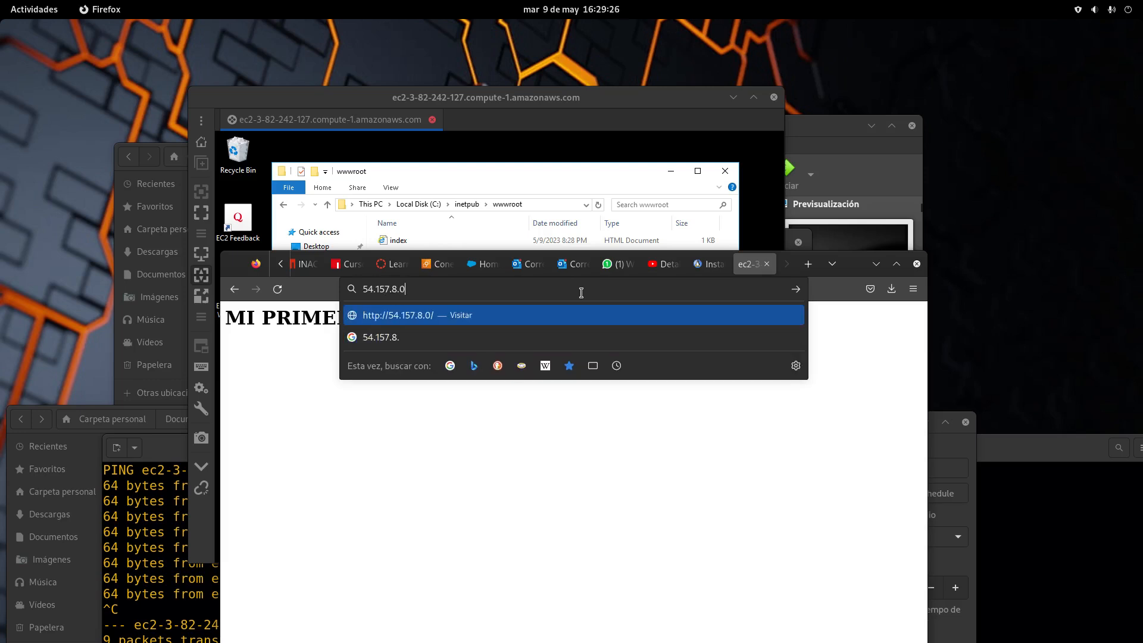
key("Return")
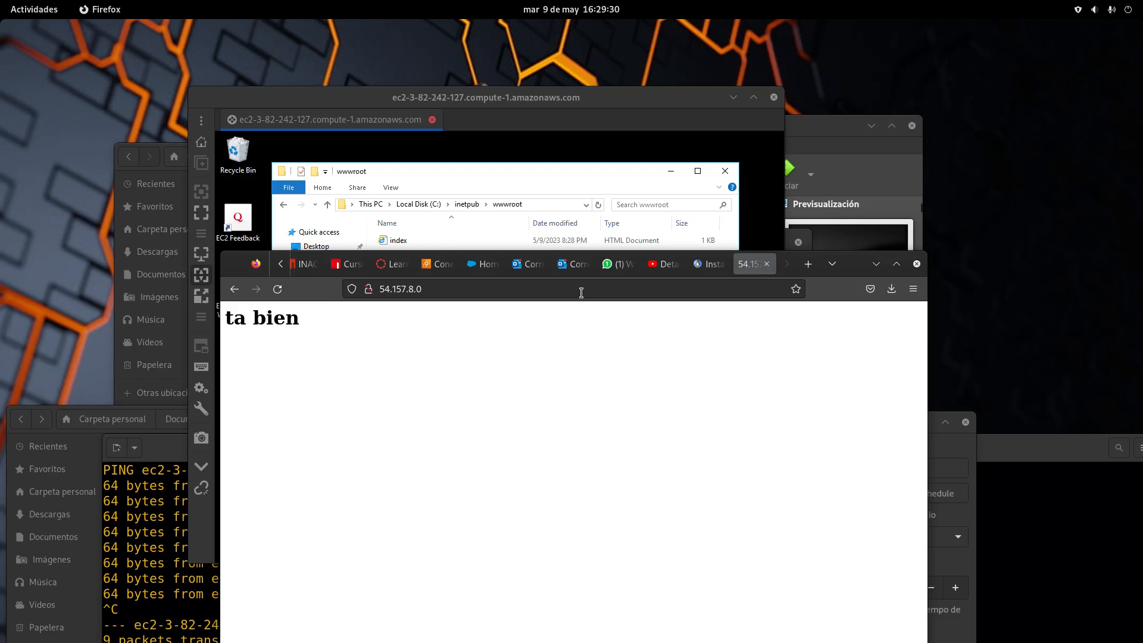
left_click(467, 288)
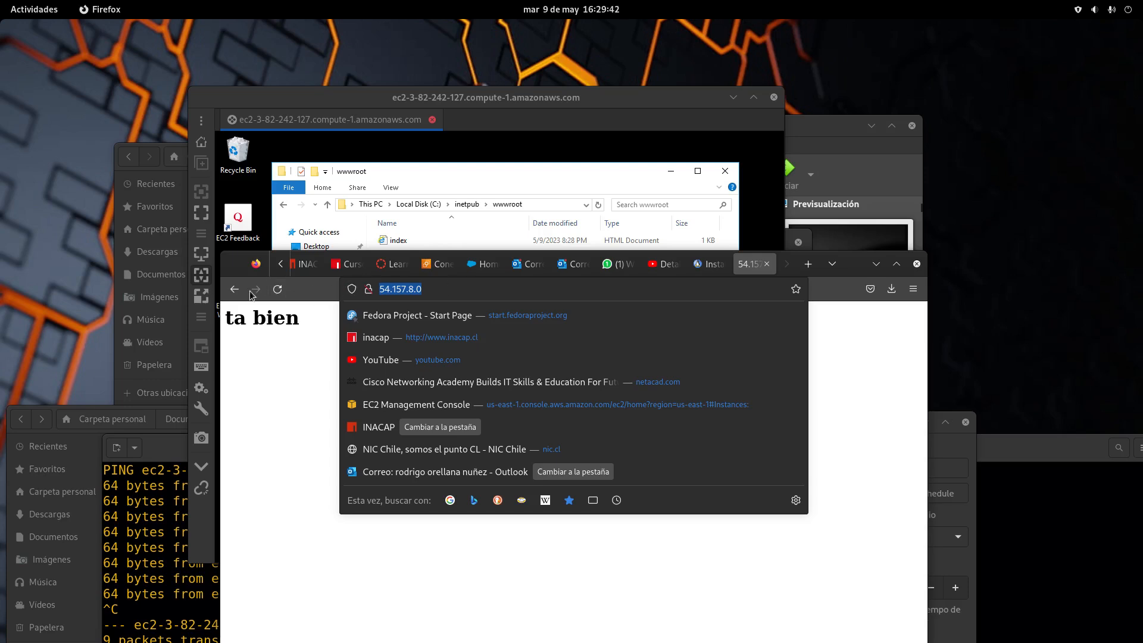
Load 3.93.10.25 in Firefox to bring up the MI PRIMER SERVER page
key("Return")
left_click(454, 232)
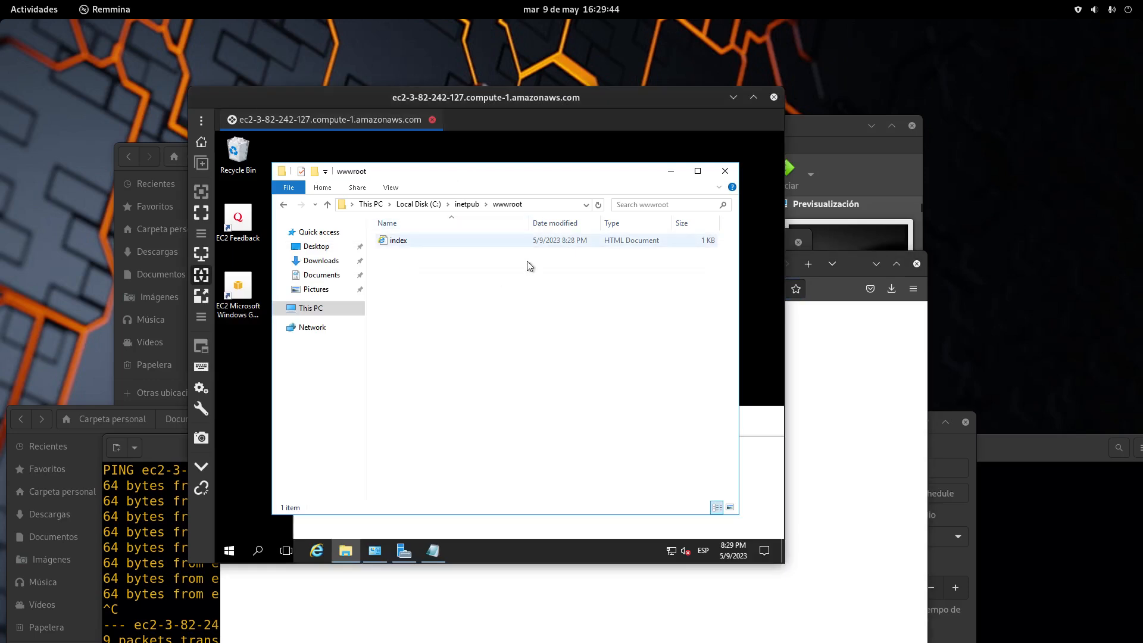
left_click(787, 413)
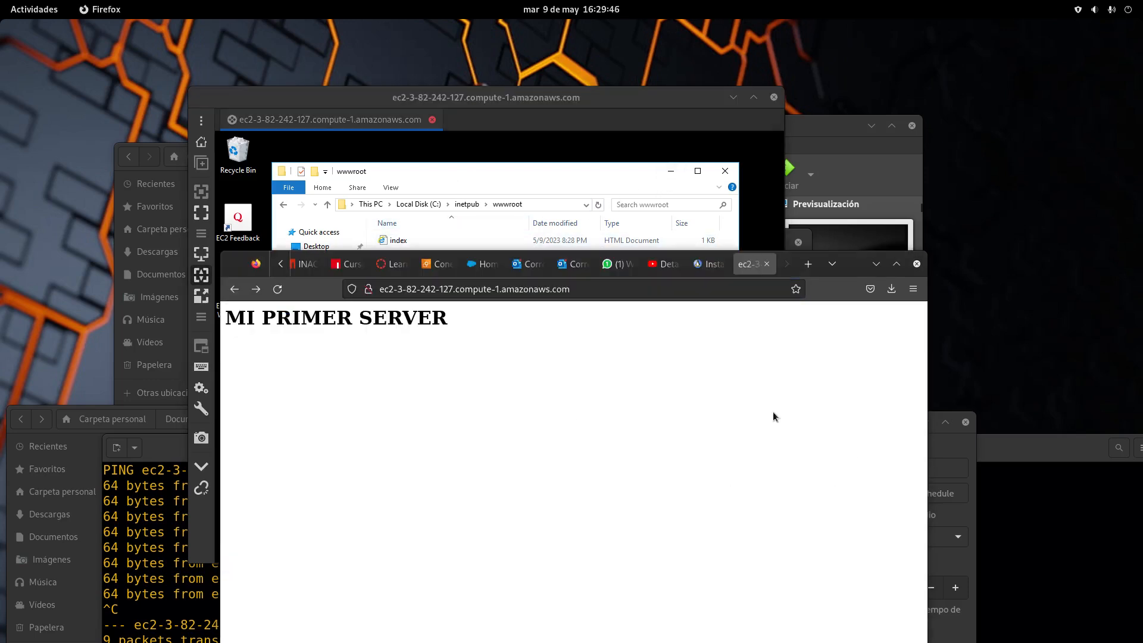
left_click(543, 290)
type("3")
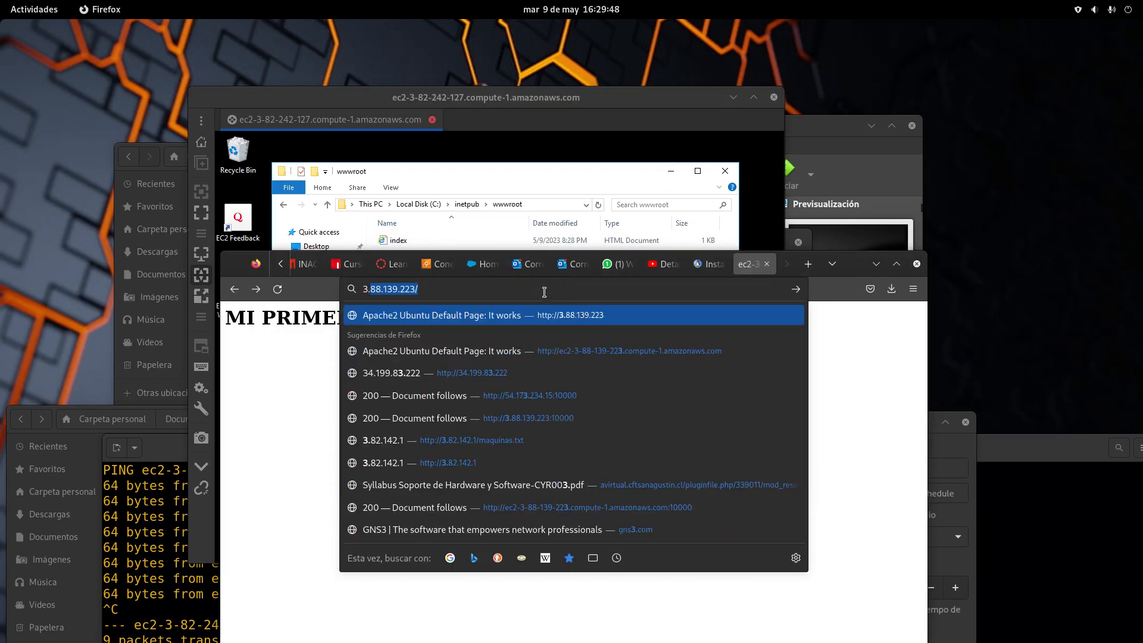
type(".93")
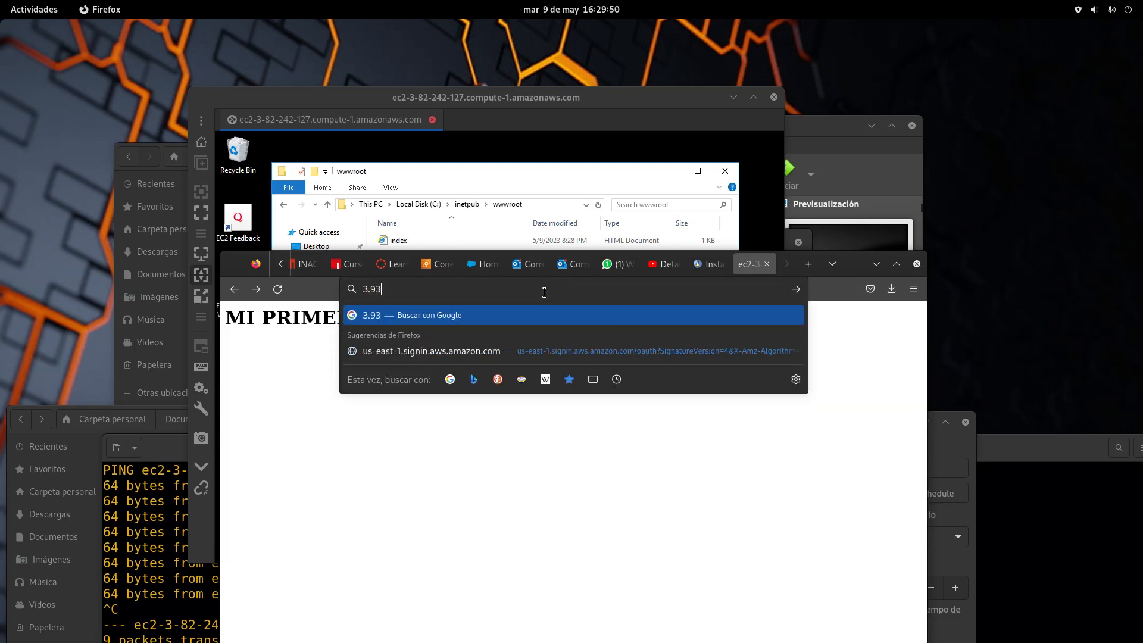
type(".10.25")
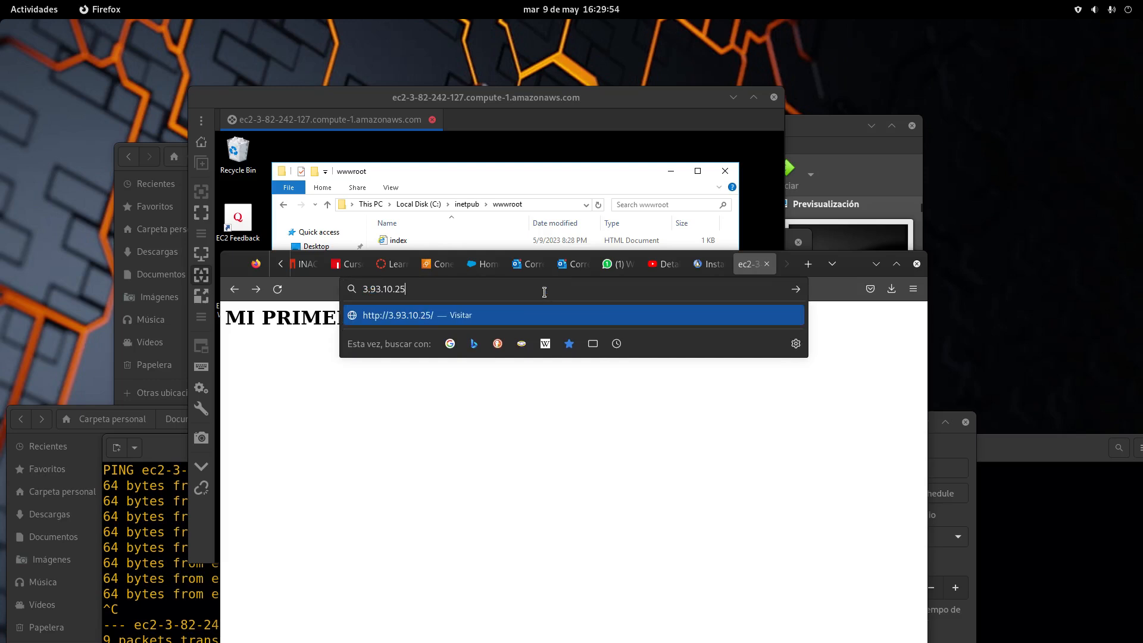
key("Return")
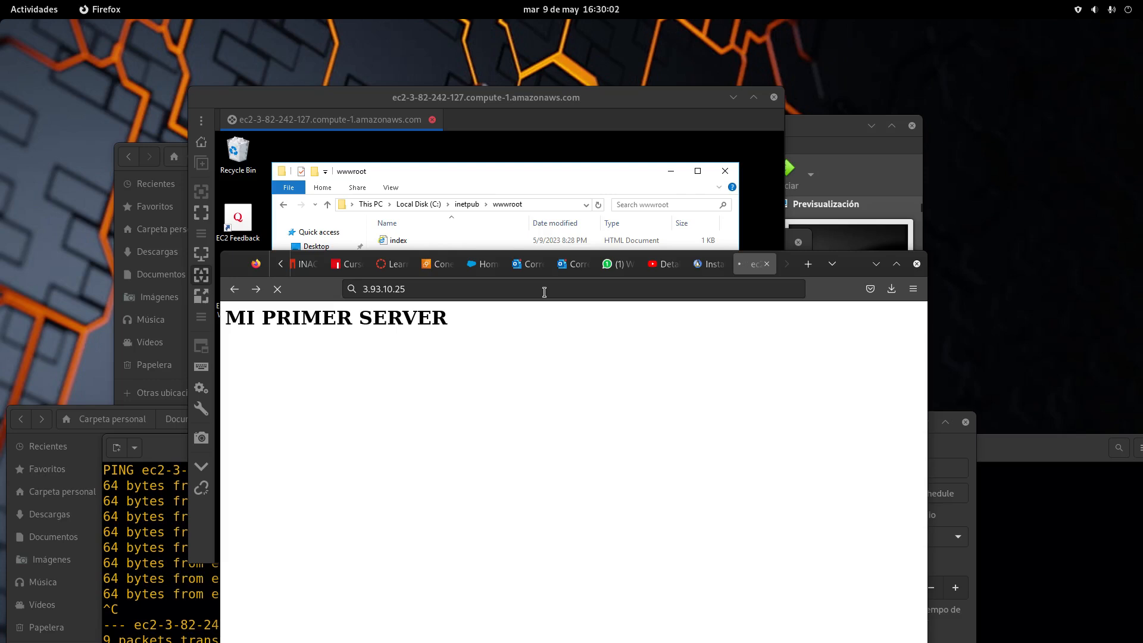
Clear the address suggestions to confirm the MI PRIMER SERVER page, then move the remote desktop aside
left_click(541, 290)
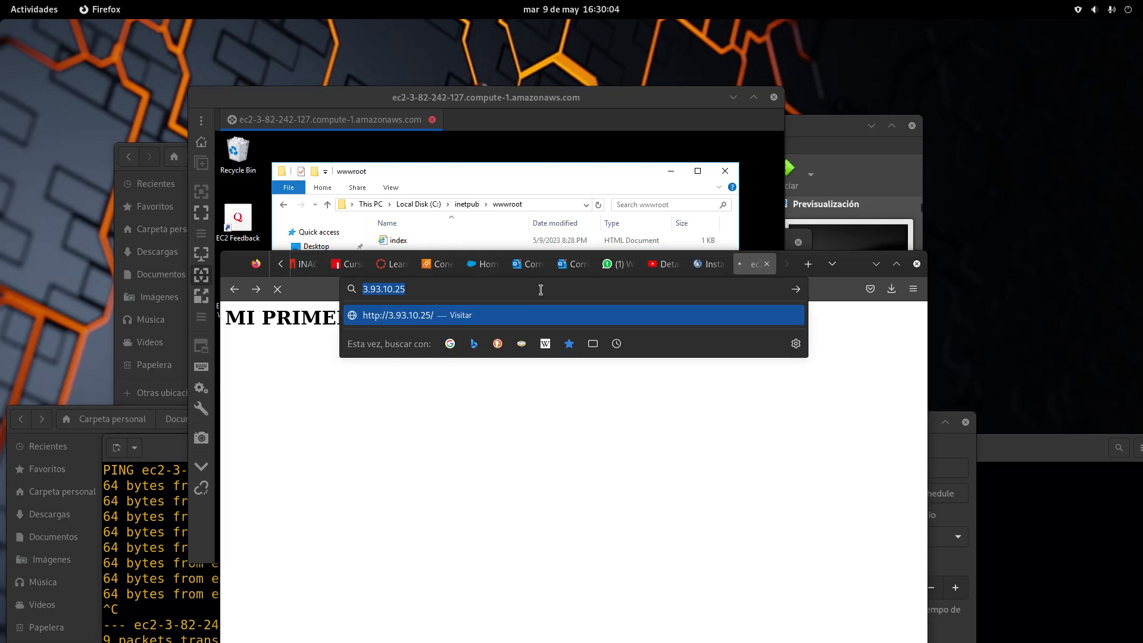
key("Return")
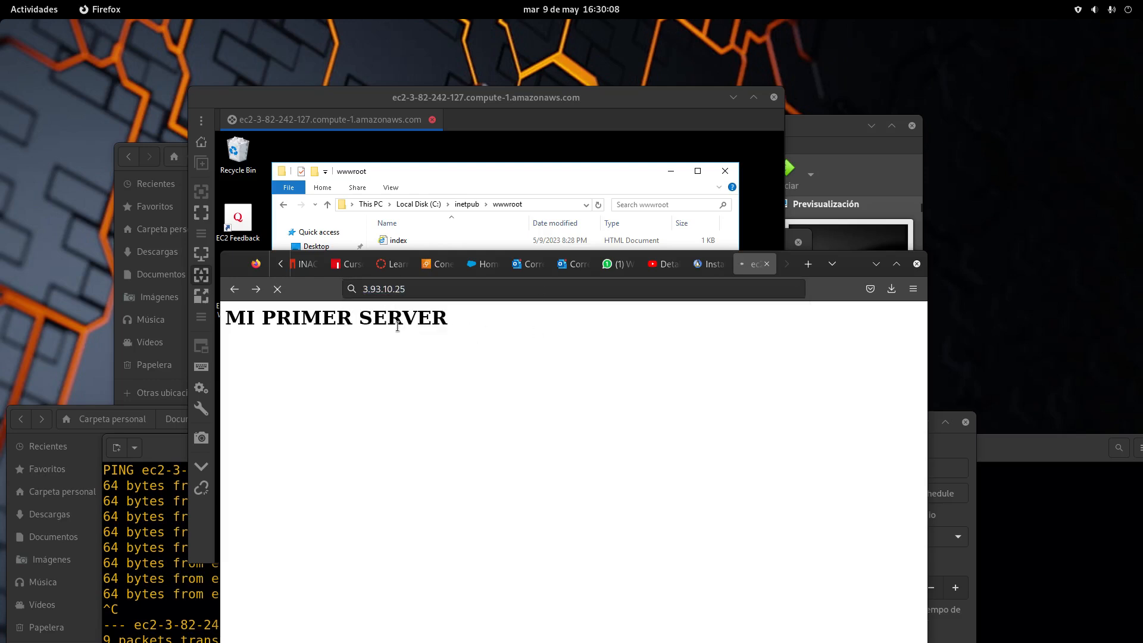
left_click(419, 290)
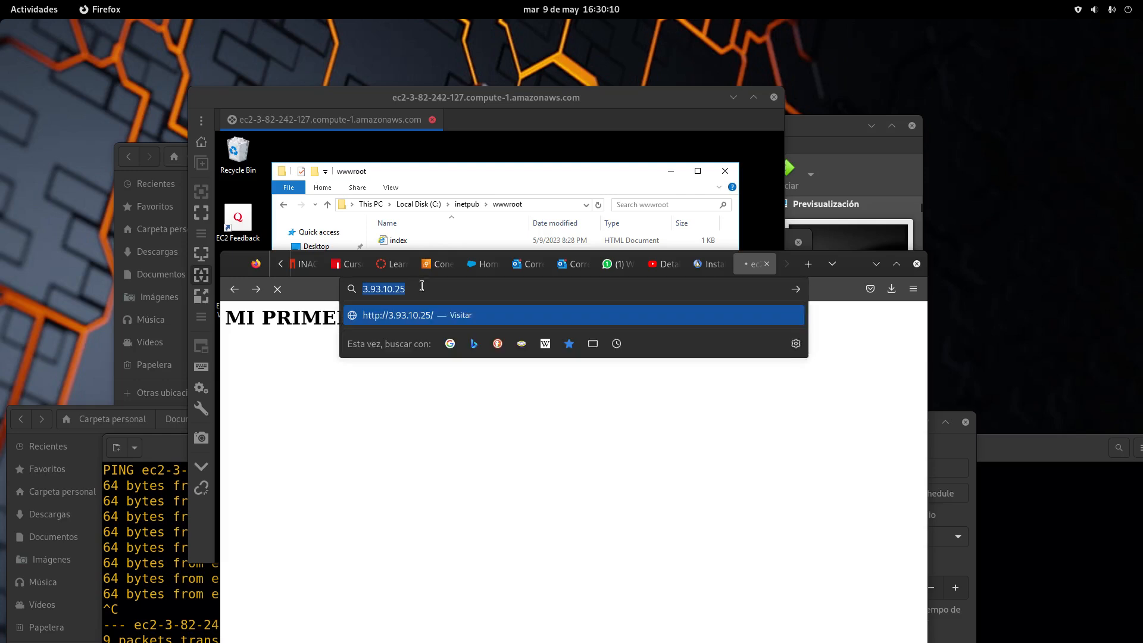
left_click(421, 286)
left_click(426, 427)
left_click(444, 289)
left_click(335, 478)
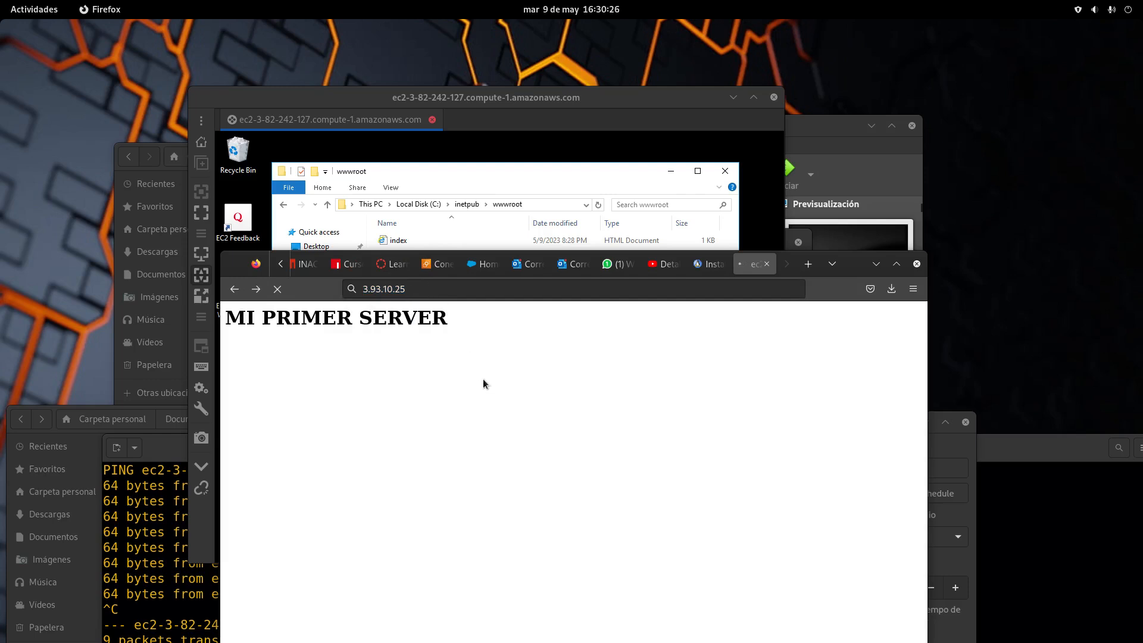
left_click(445, 290)
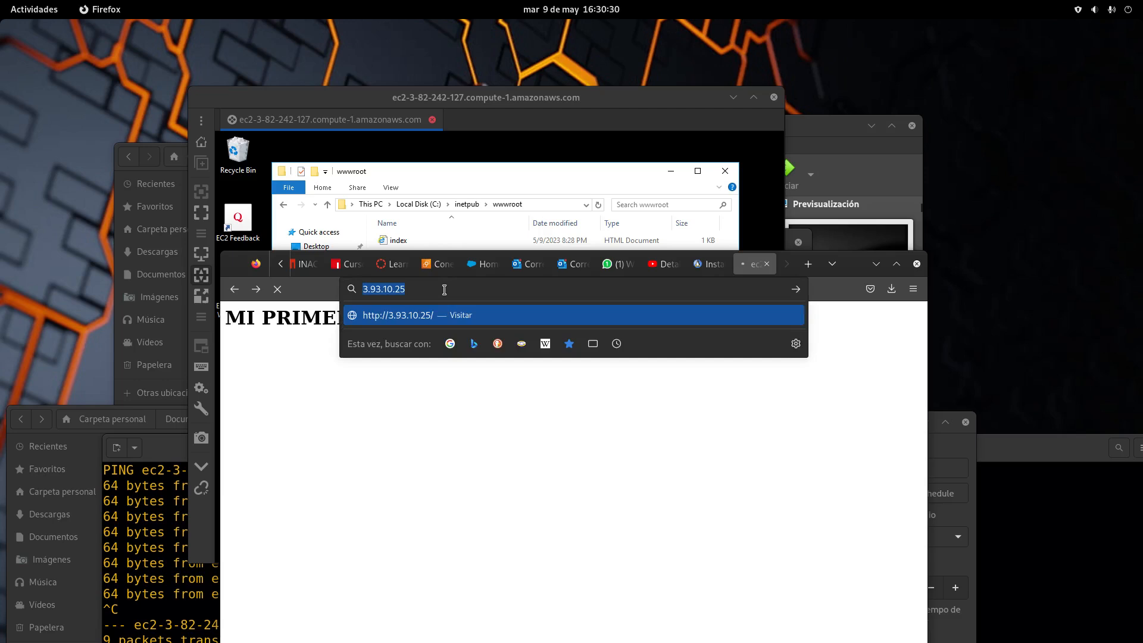
type("172")
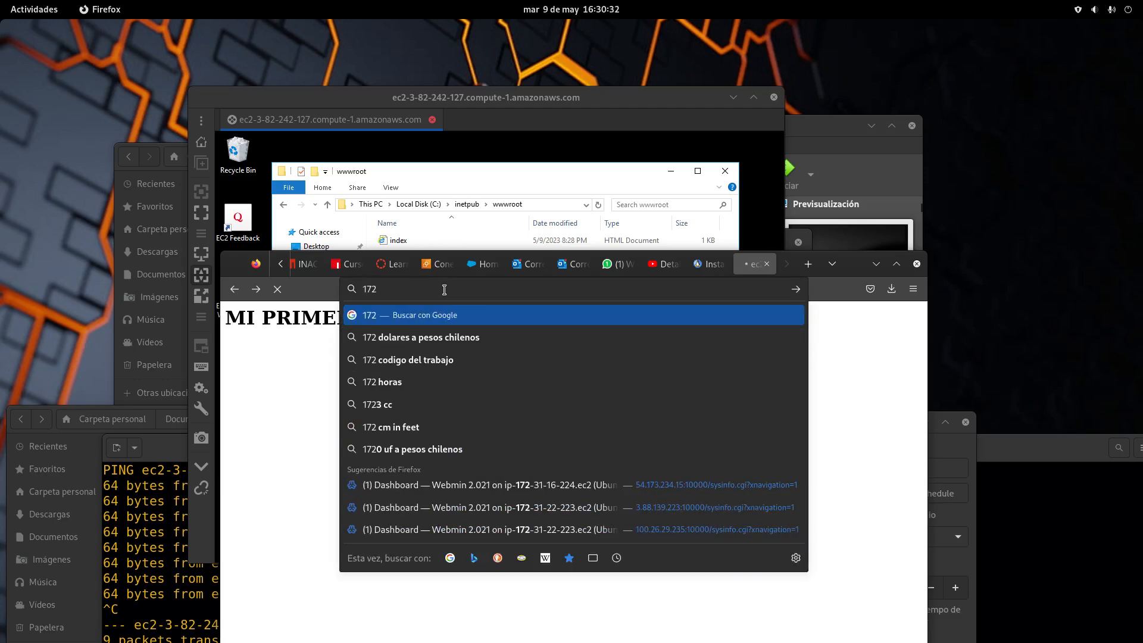
key("BackSpace")
key("BackSpace")
key("BackSpace")
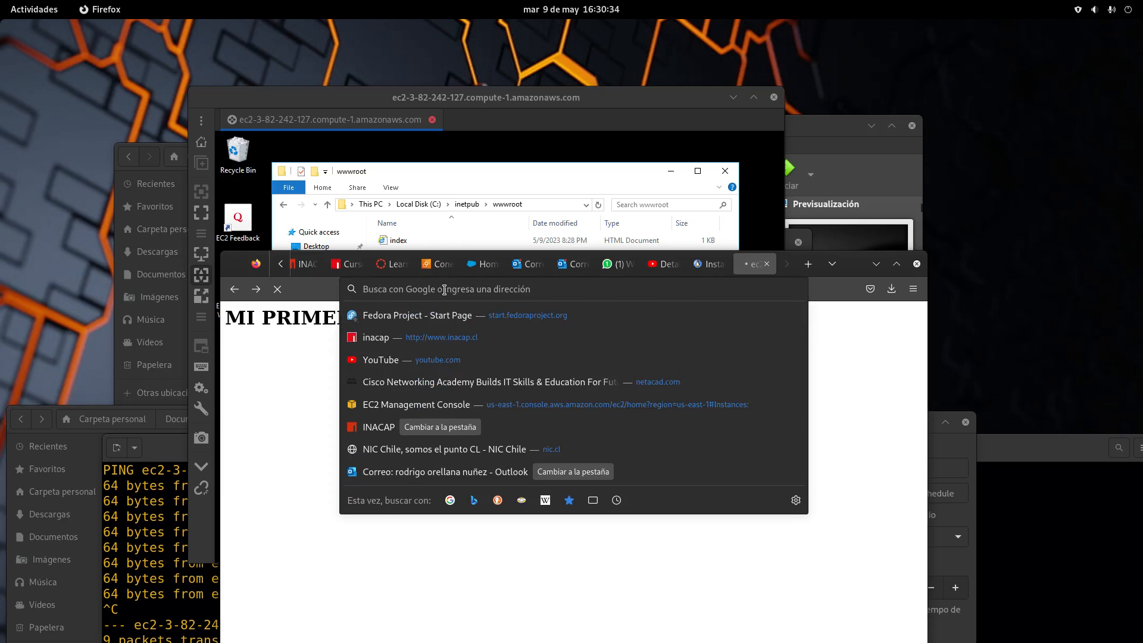
left_click(290, 395)
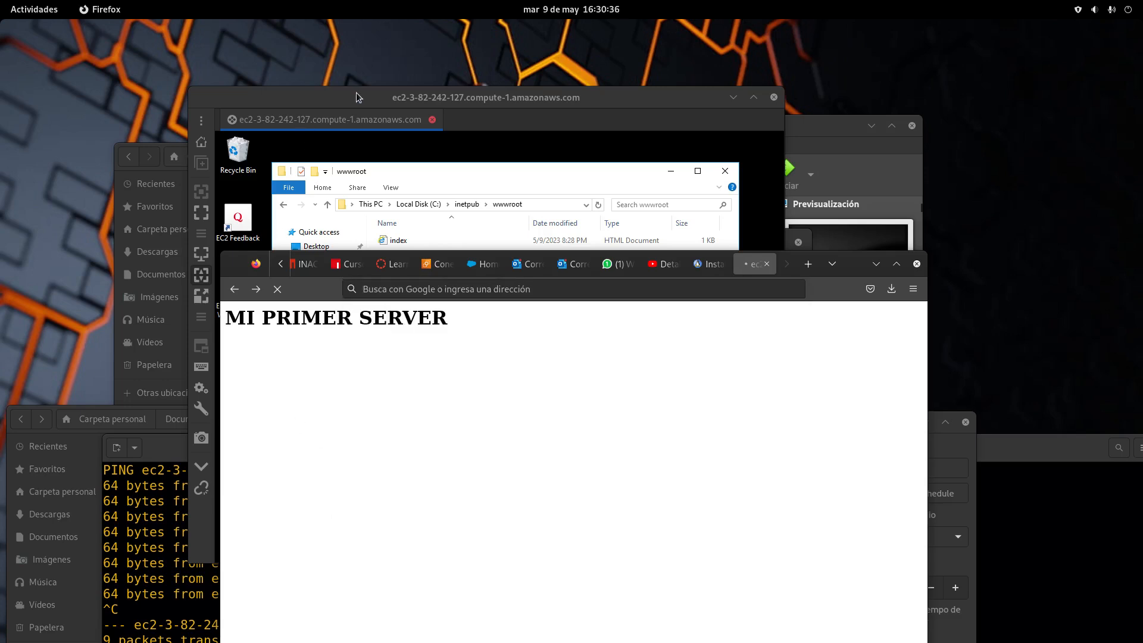
left_click_drag(356, 92, 558, 200)
From the EC2 instance summary, open public DNS ec2-3-82-242-127.compute-1.amazonaws.com in a new tab
left_click(339, 312)
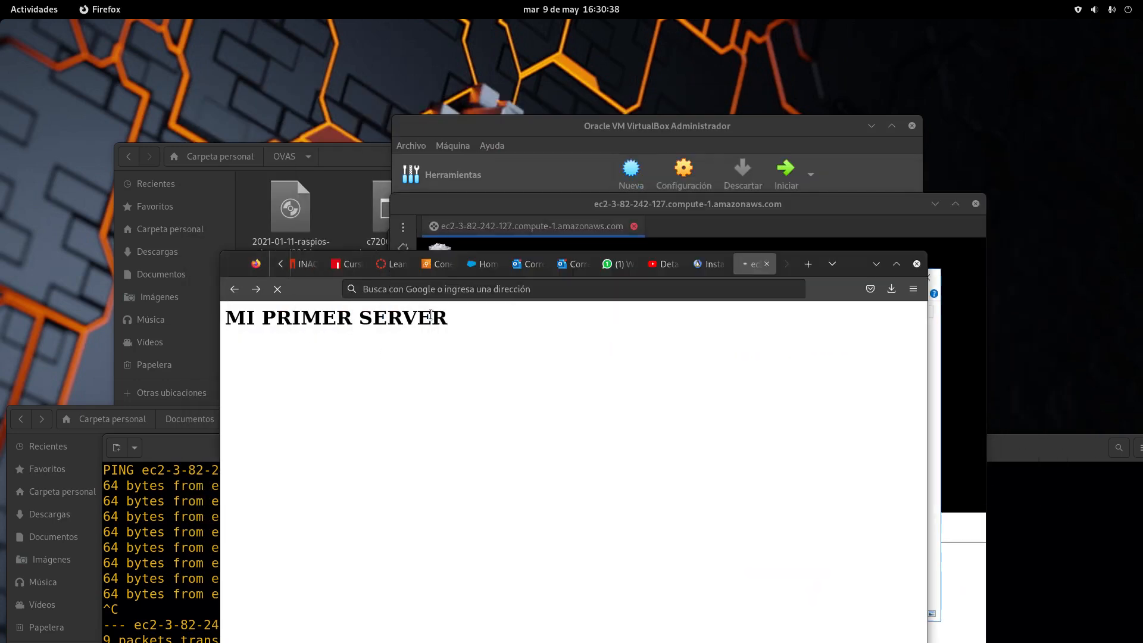
left_click(433, 264)
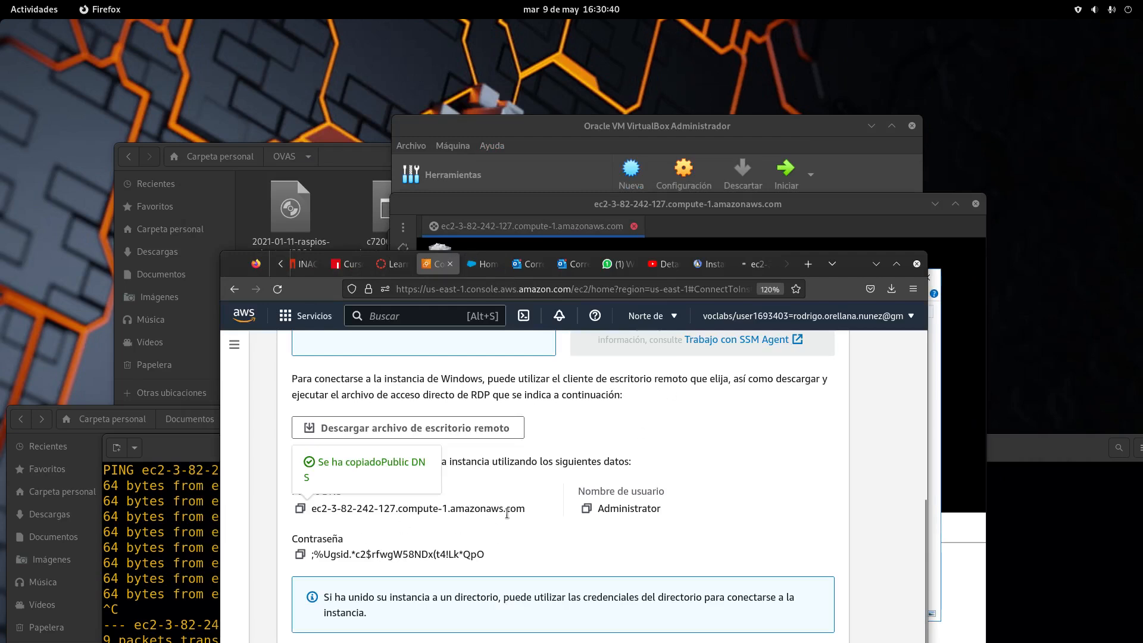
scroll(477, 405, "up", 4)
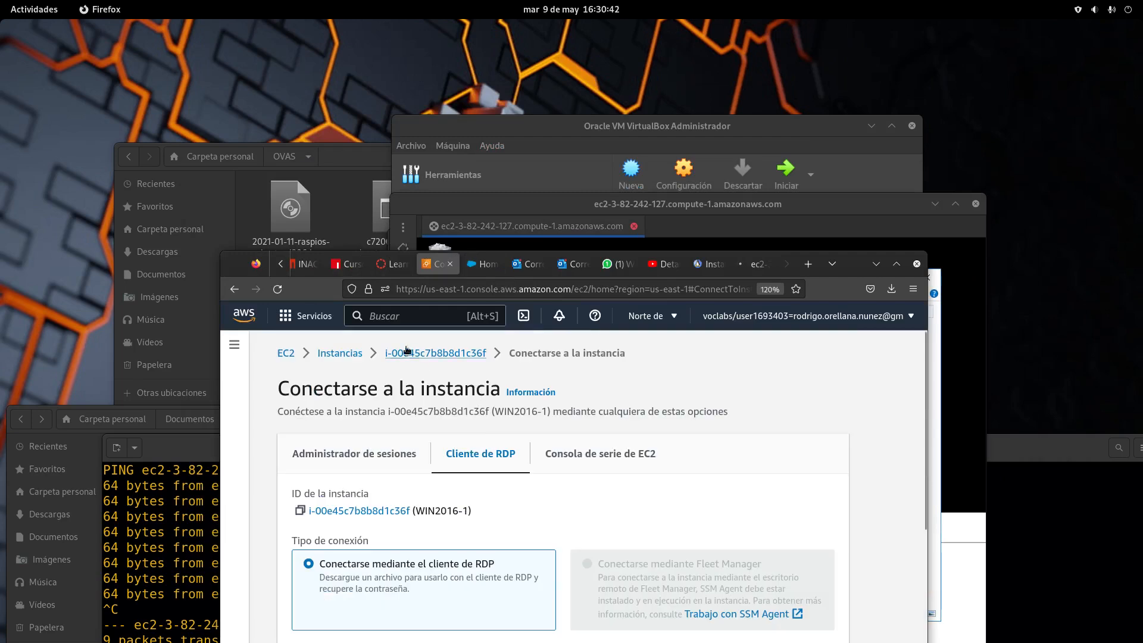
left_click(436, 353)
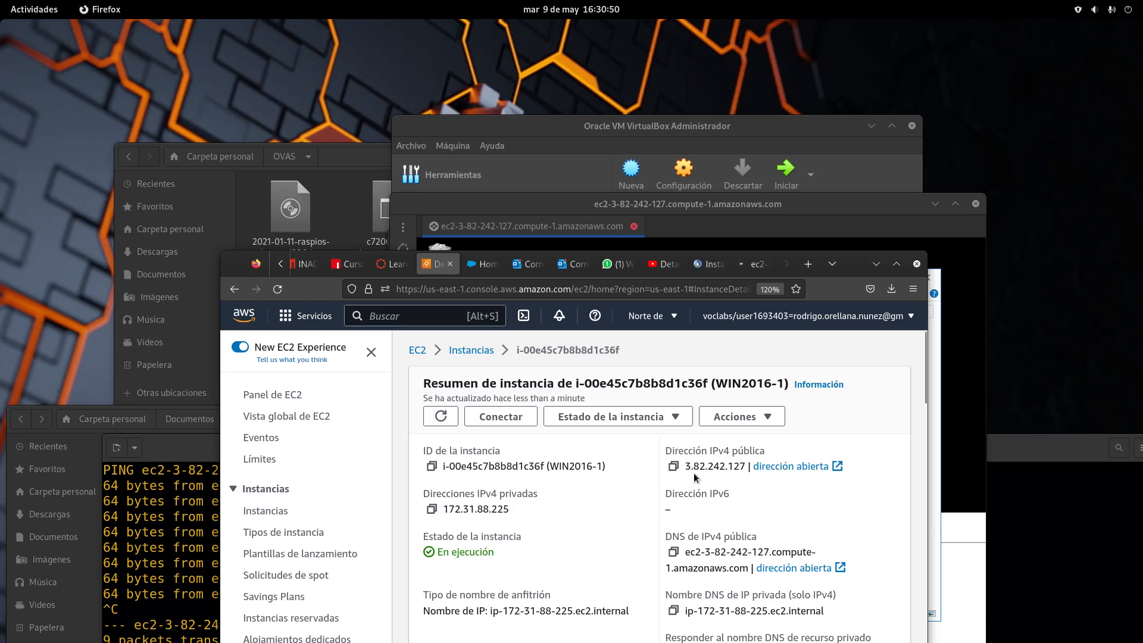
left_click(794, 567)
left_click(529, 290)
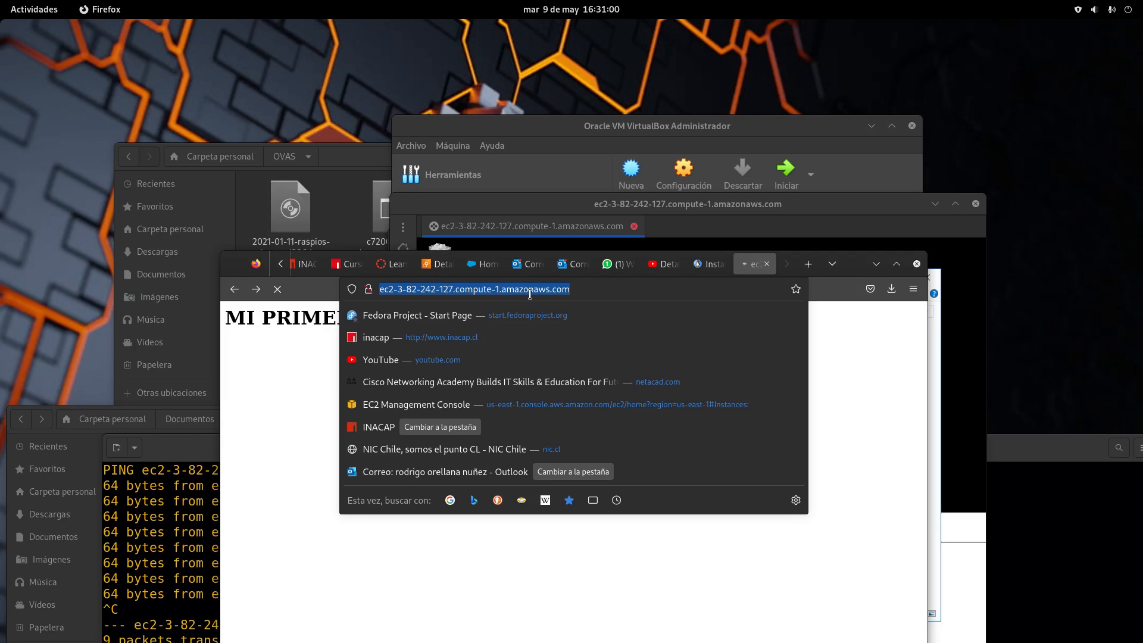
Enter the server address in Firefox, first mistyped as 100.24..44.40, then as 100.24.44.20
type("100")
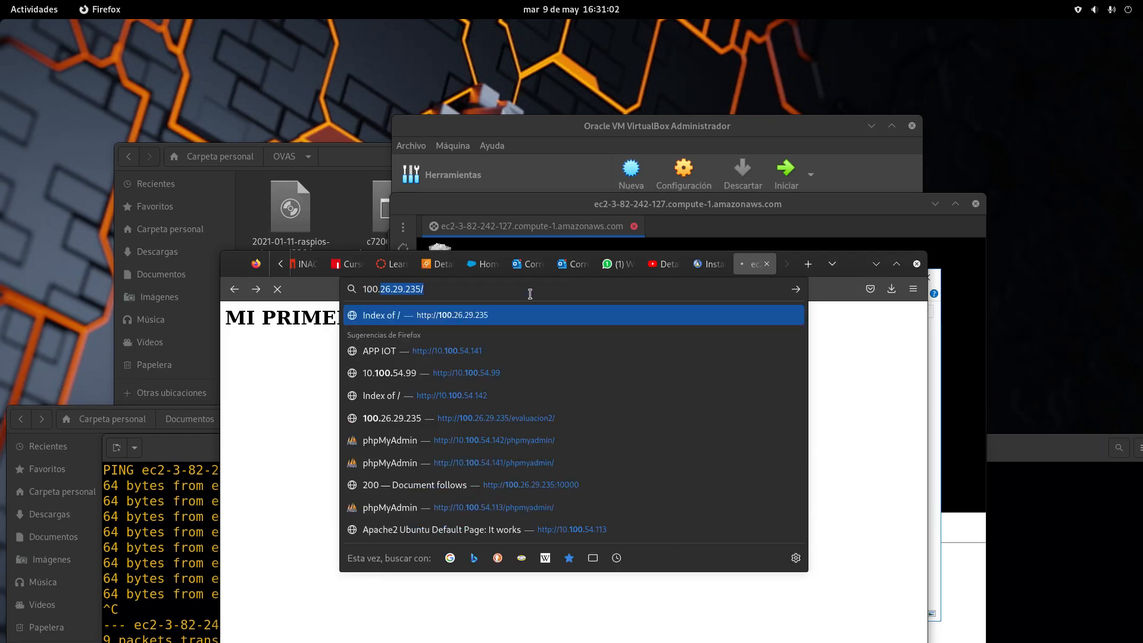
type(".24.")
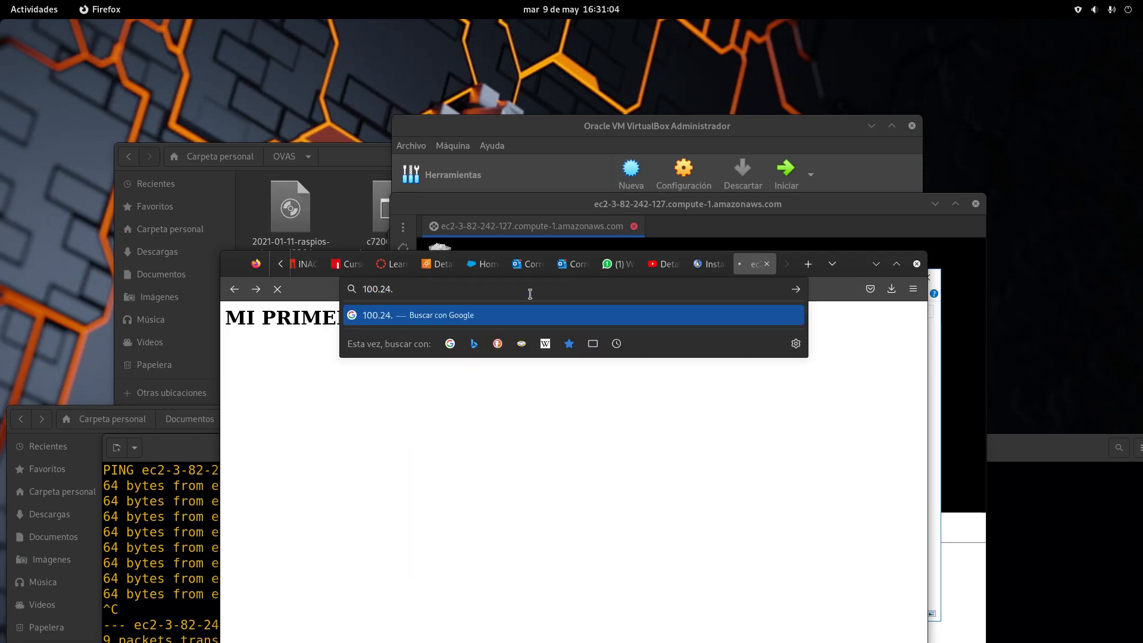
type(".44.")
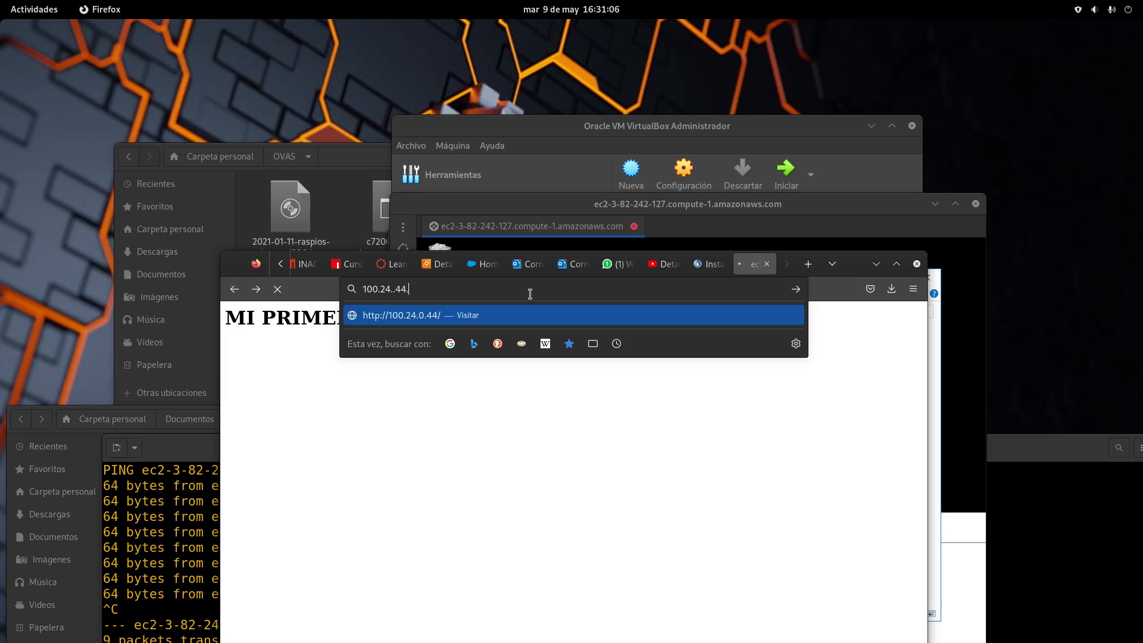
type("40")
key("Return")
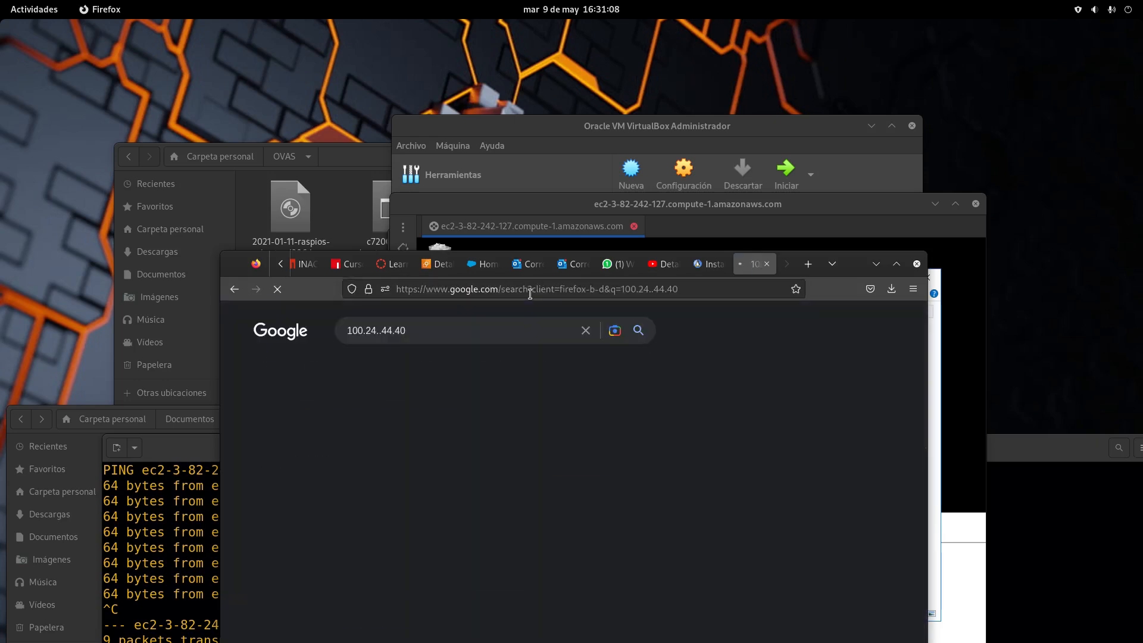
left_click(529, 294)
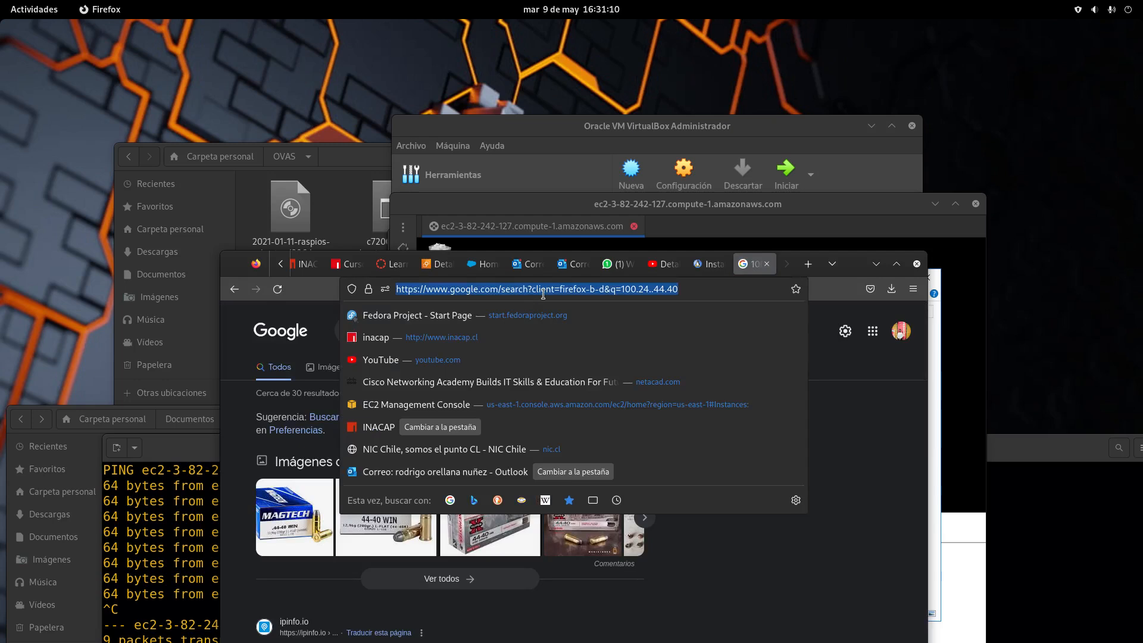
type("100")
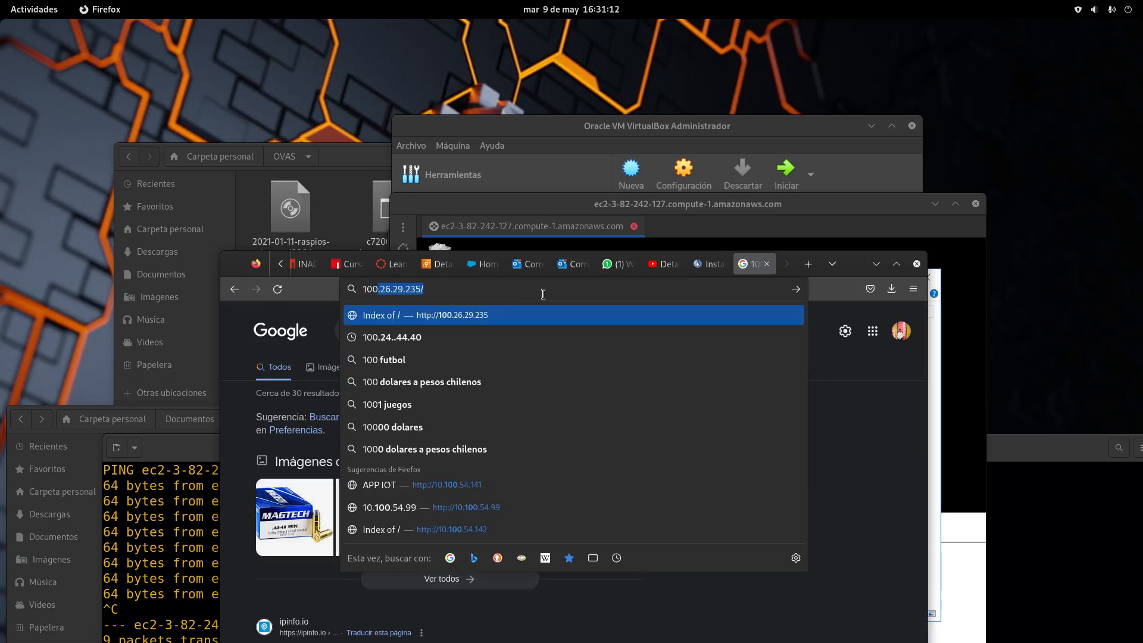
key("BackSpace")
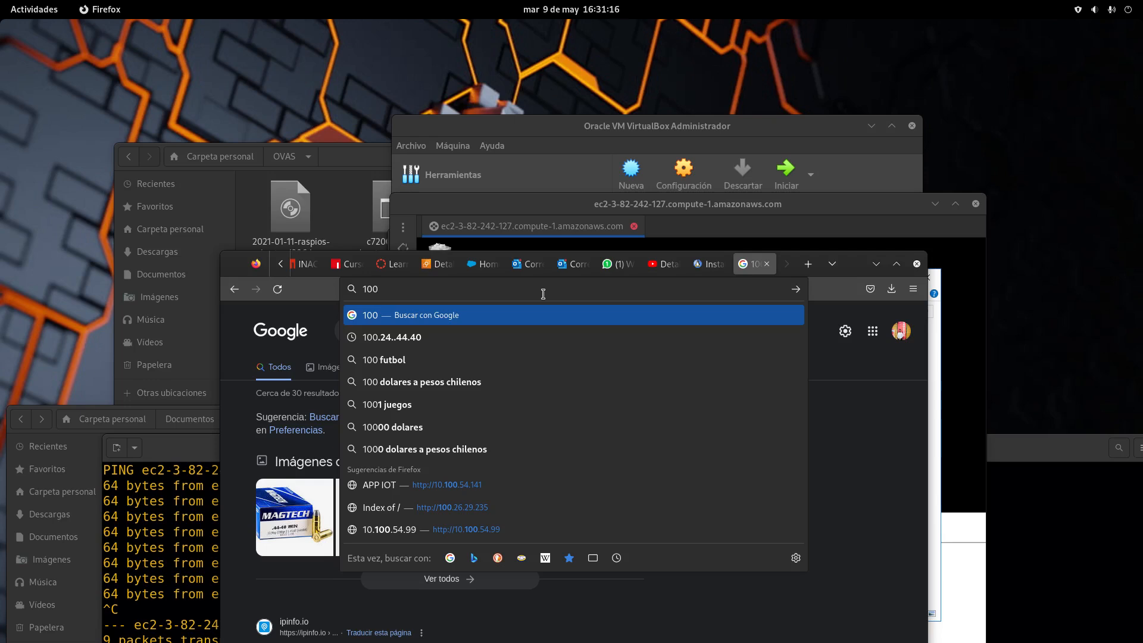
type(".")
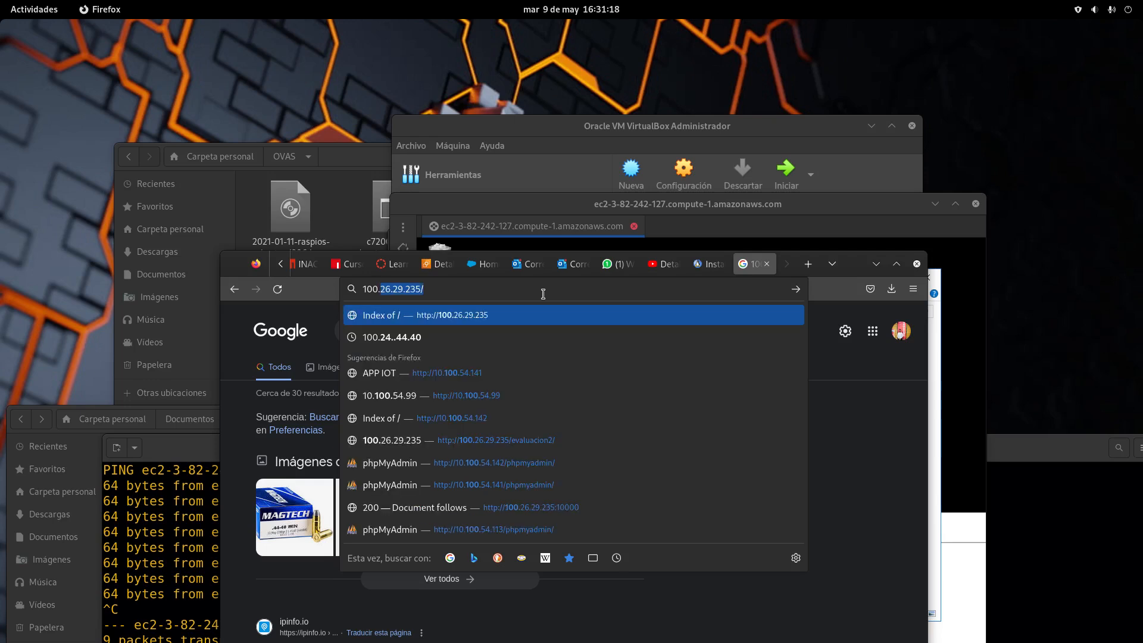
type("24")
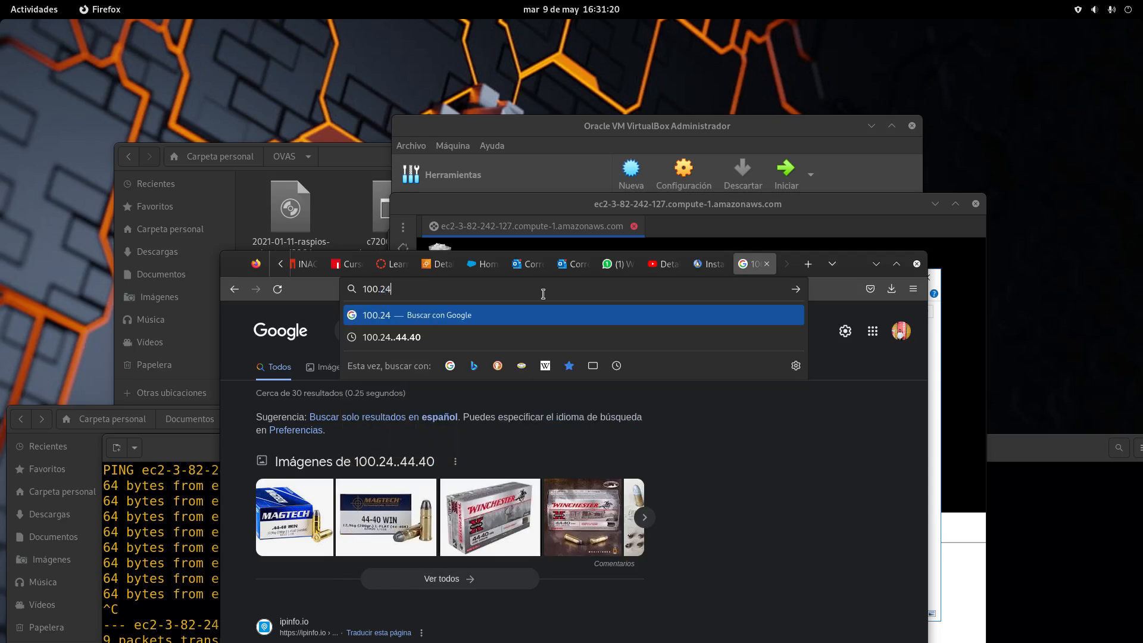
type(".44.")
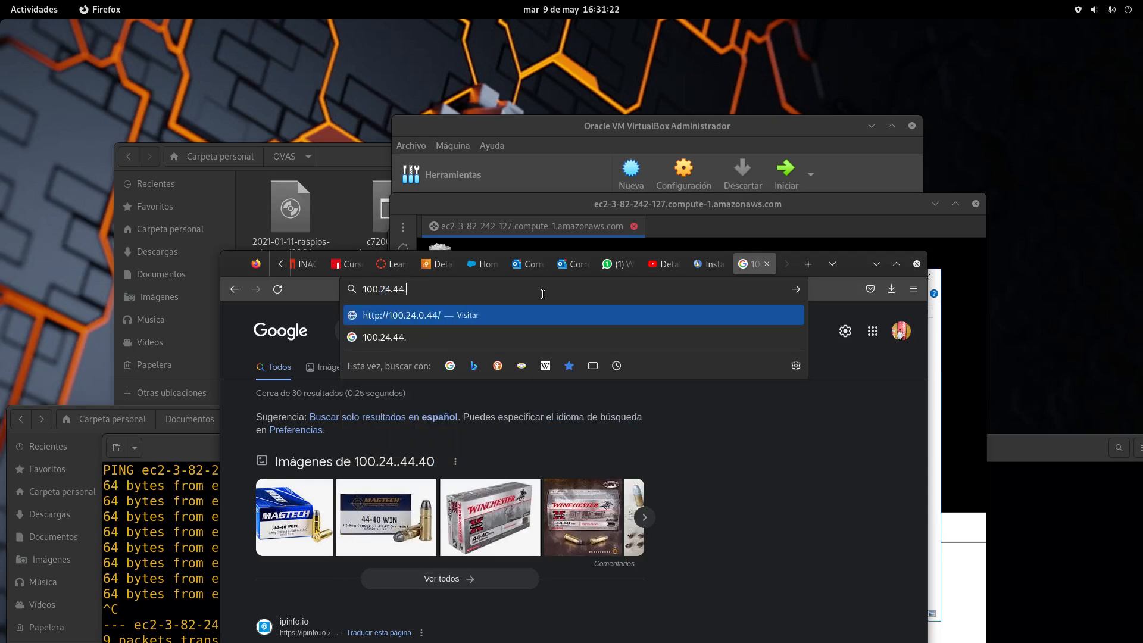
type("20")
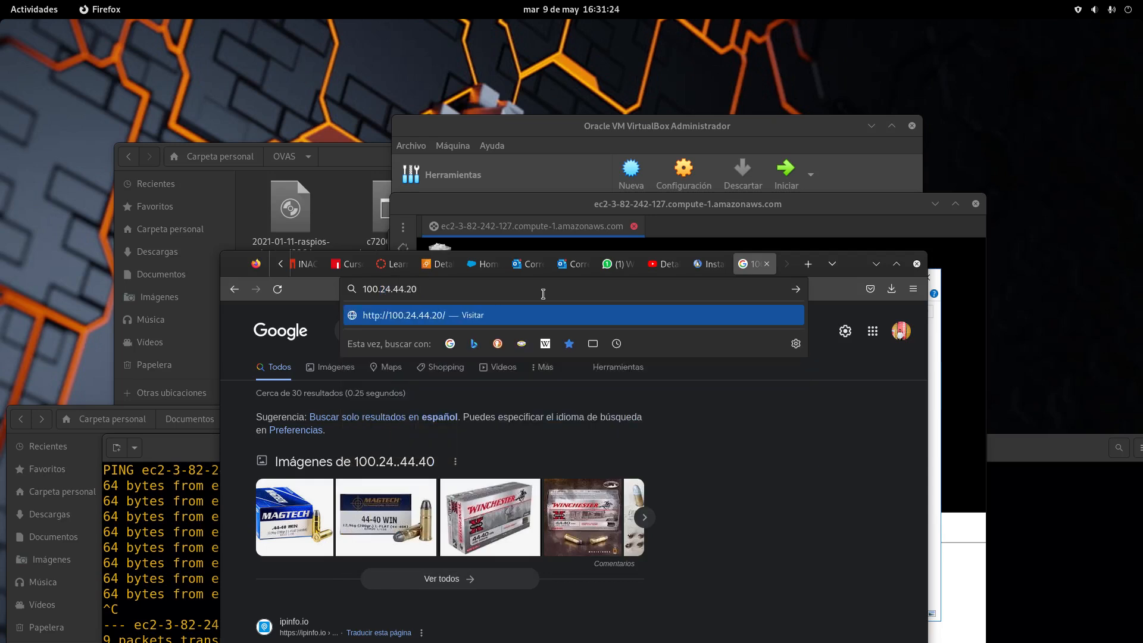
key("Return")
Correct the address to 100.24.44.40 to load the song-lyrics page, then open a blank new tab
left_click(543, 294)
left_click(554, 293)
key("BackSpace")
key("BackSpace")
type("40")
key("Return")
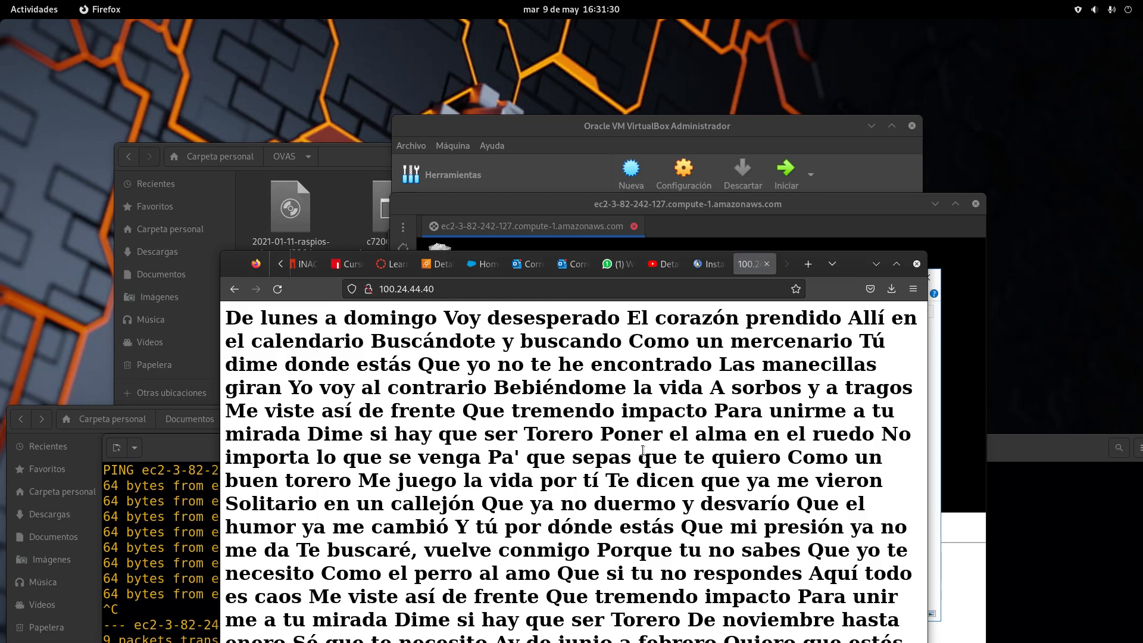
left_click_drag(849, 267, 829, 309)
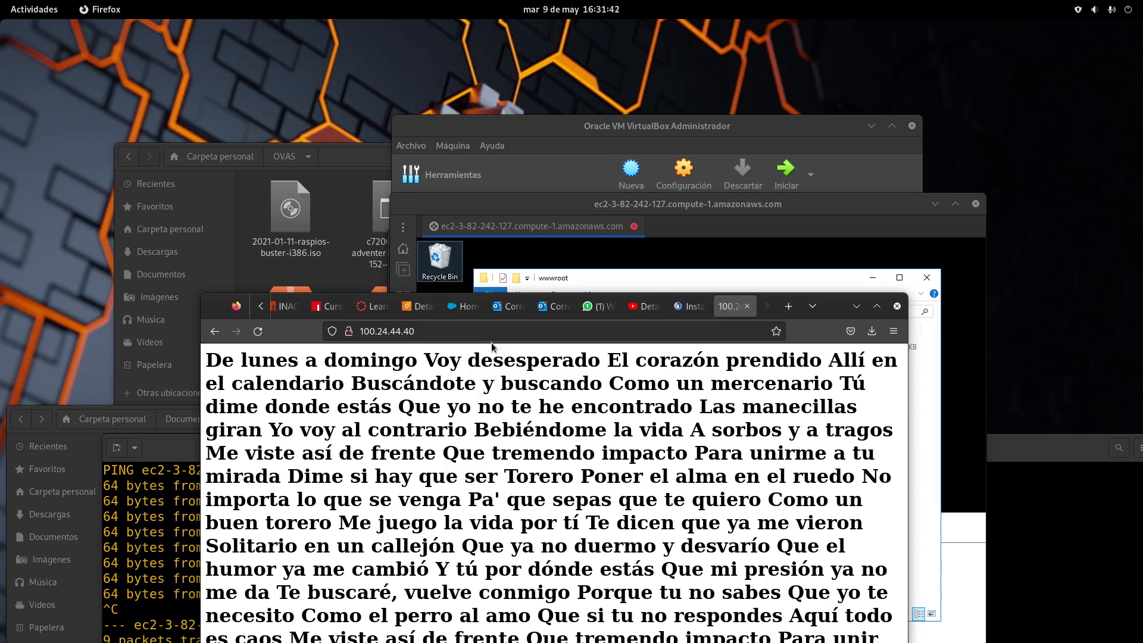
left_click(788, 311)
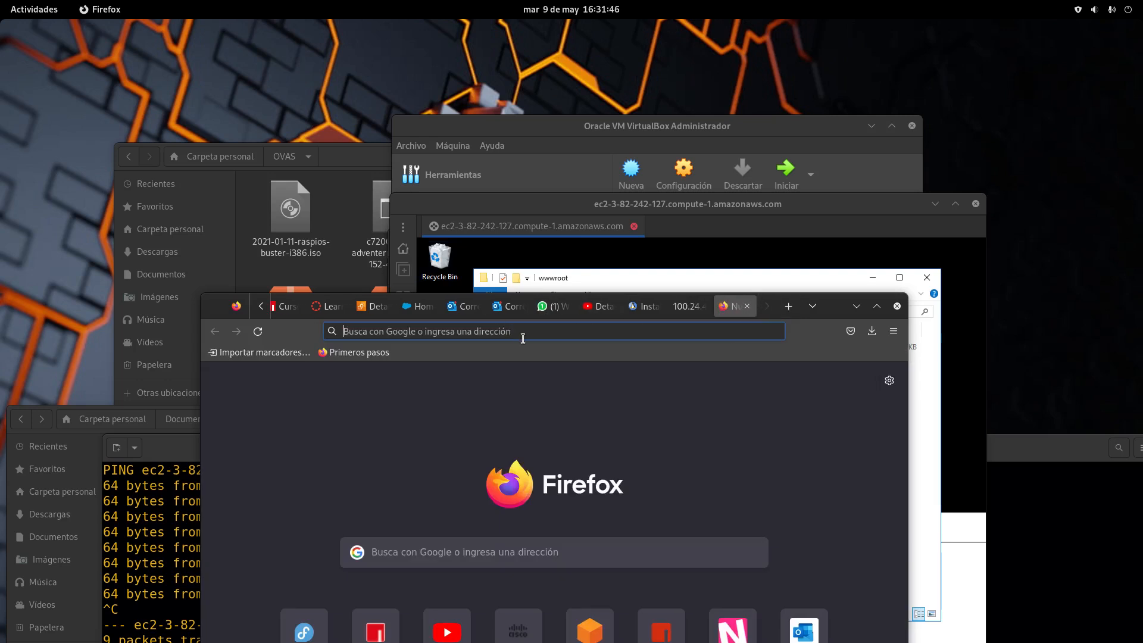
Load 44.202.31.254 in the new tab, showing the heading APERENDAMOS A VOLAR
left_click(524, 336)
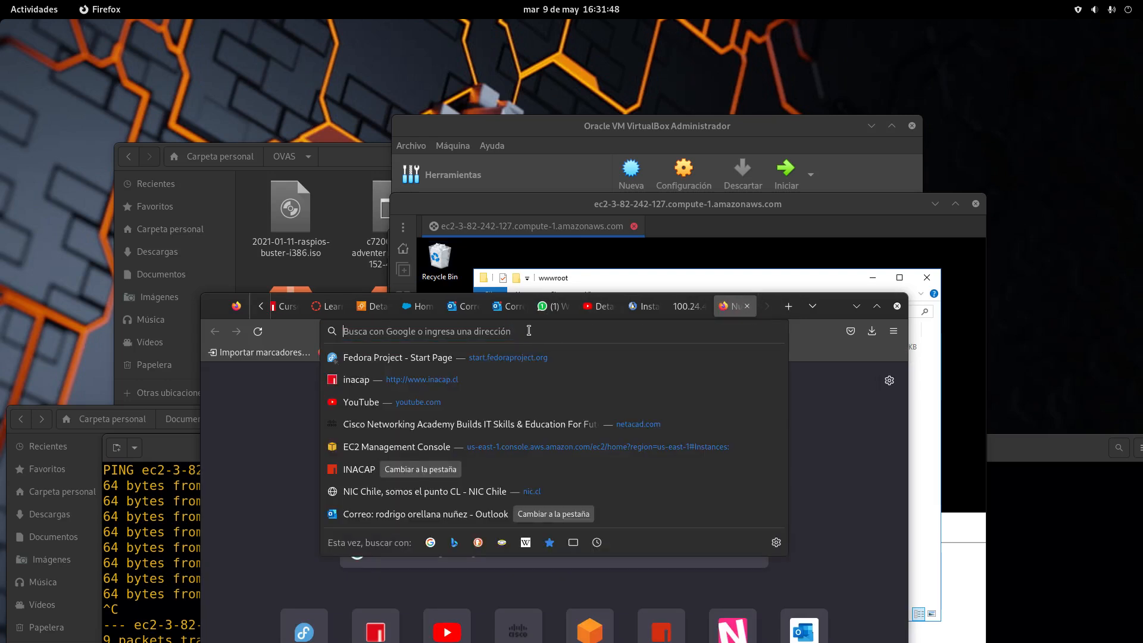
type("44.")
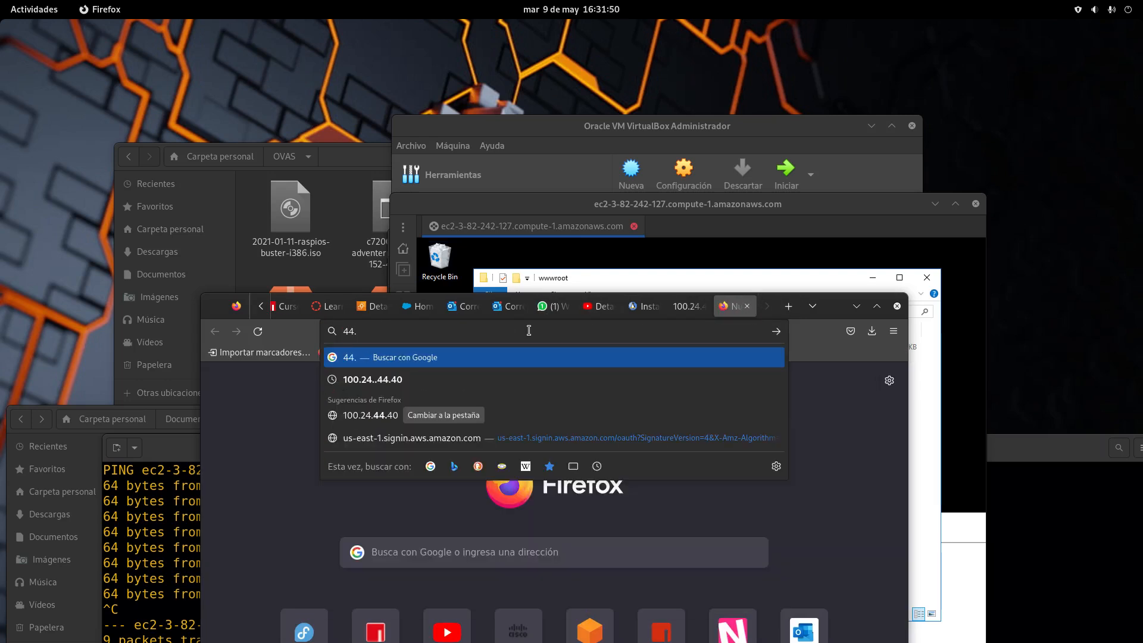
type("202")
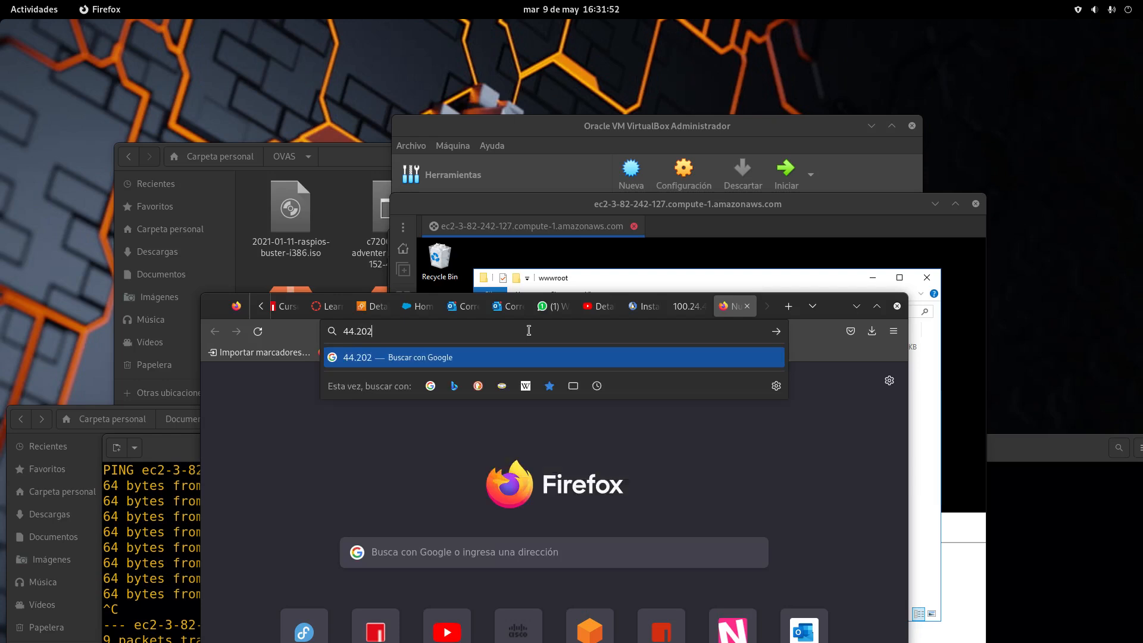
type(".31.254")
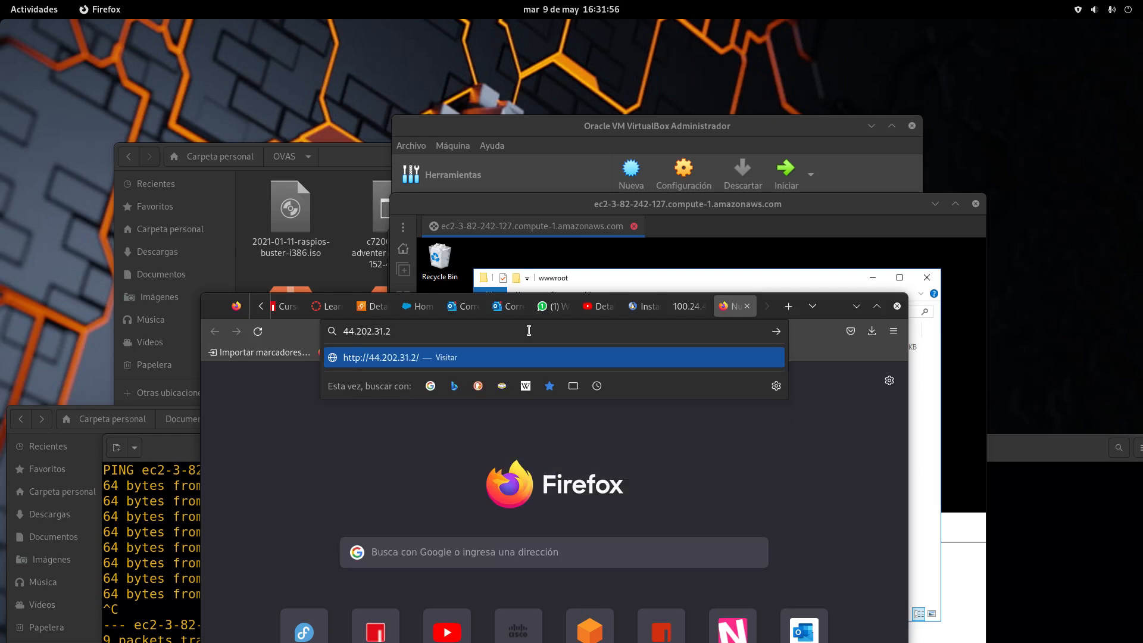
key("Return")
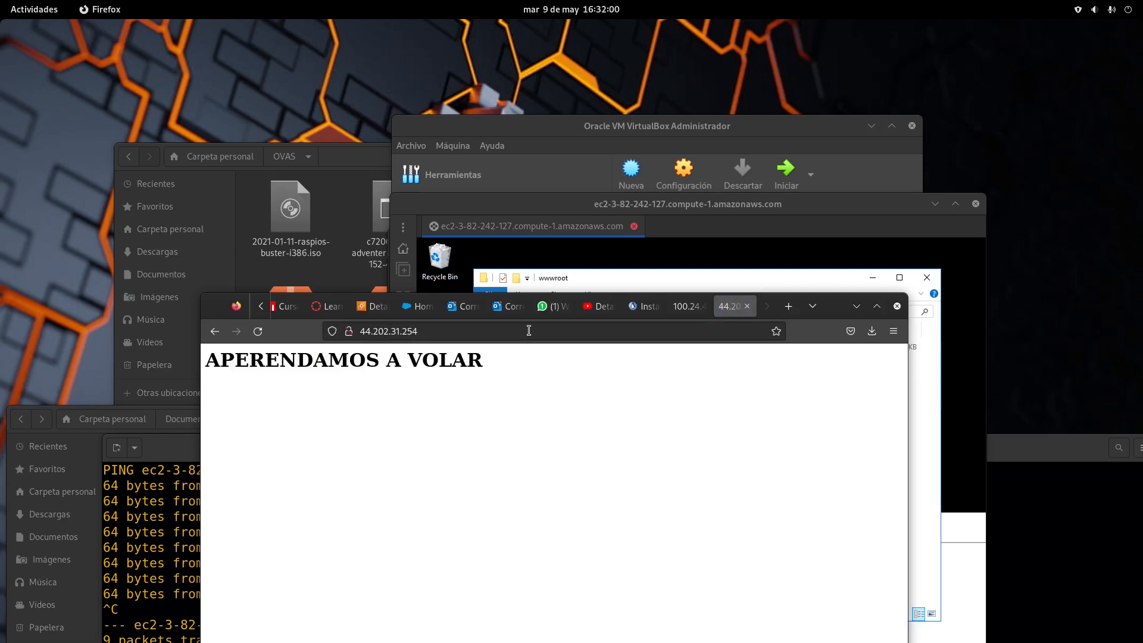
left_click_drag(835, 304, 792, 326)
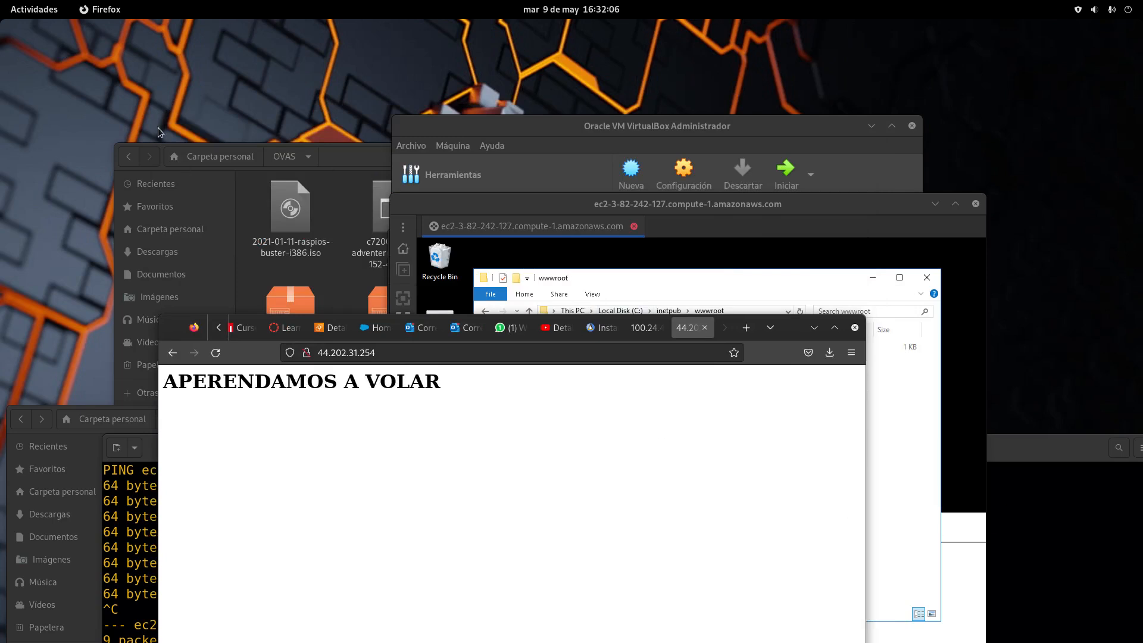
Rearrange the windows and show the shut down and restart options in the Remmina session
mouse_move(2, 1)
left_click(756, 442)
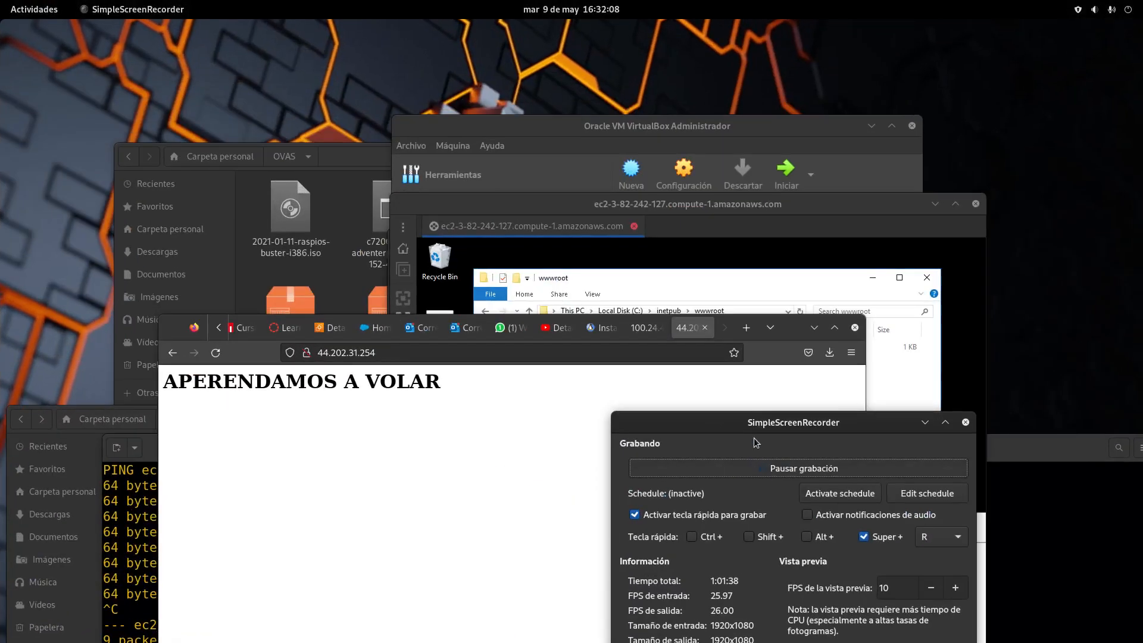
left_click_drag(754, 415, 829, 512)
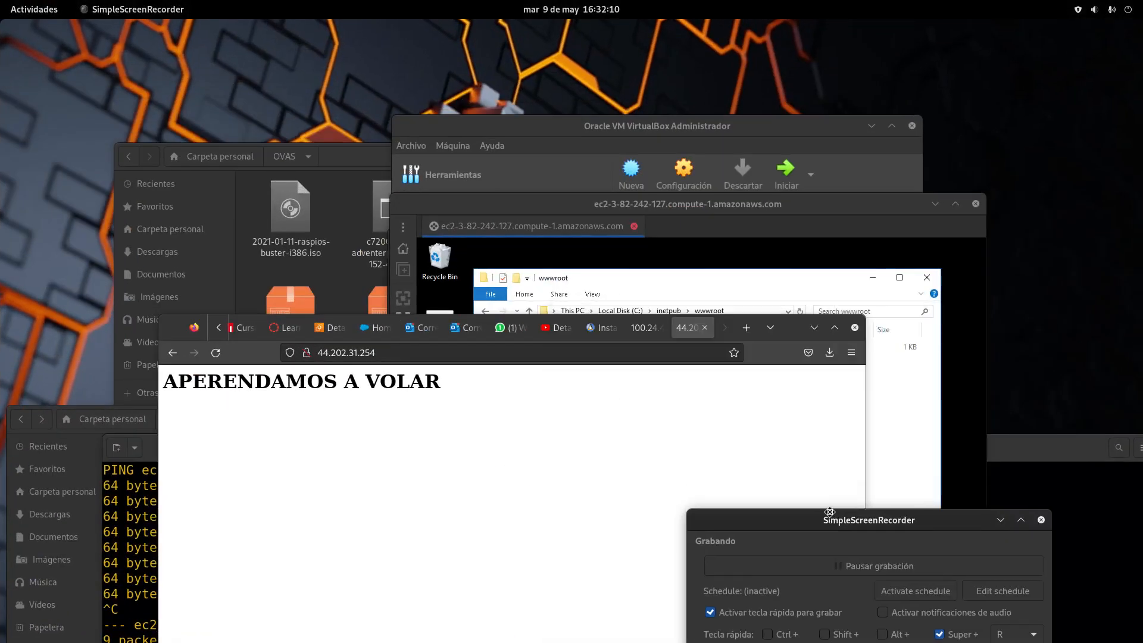
left_click_drag(793, 335, 648, 408)
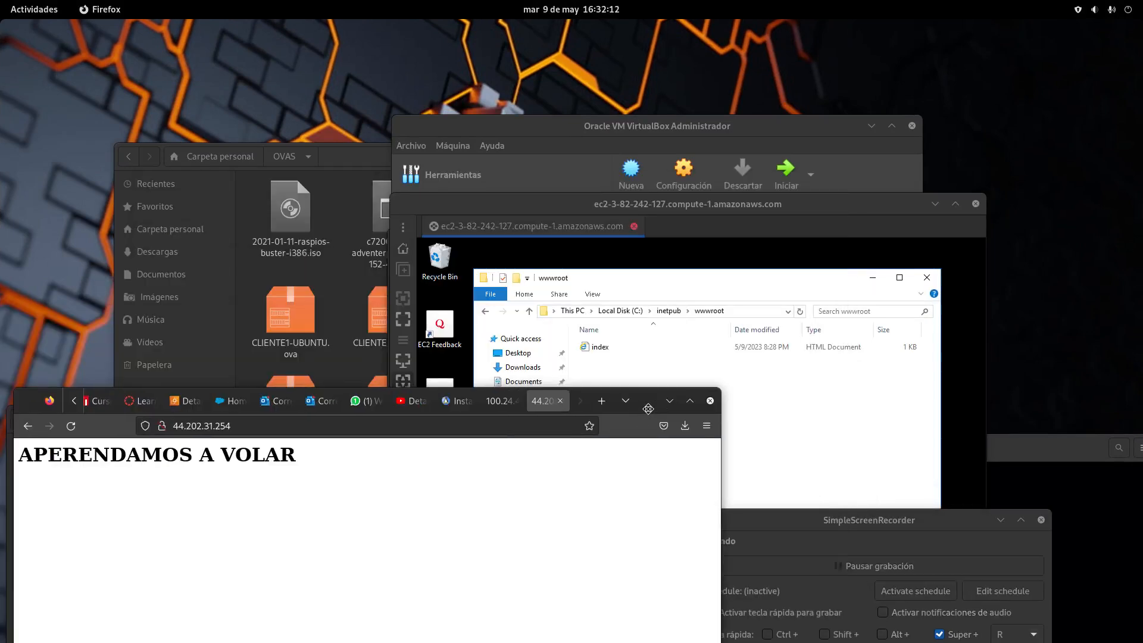
left_click_drag(810, 210, 606, 115)
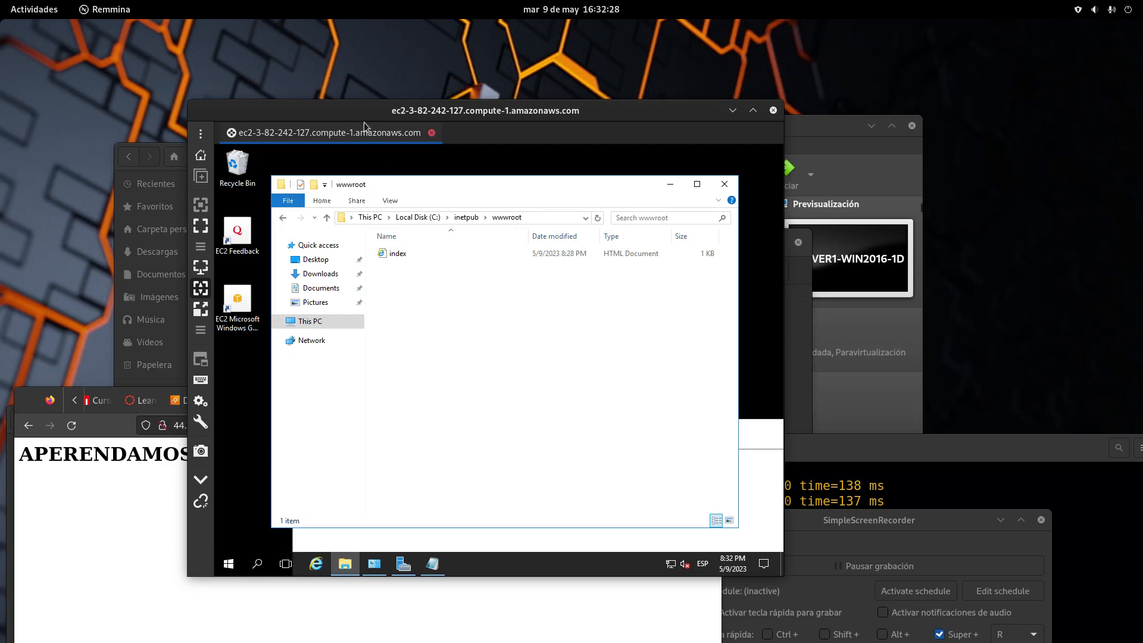
left_click_drag(363, 114, 363, 36)
left_click(228, 487)
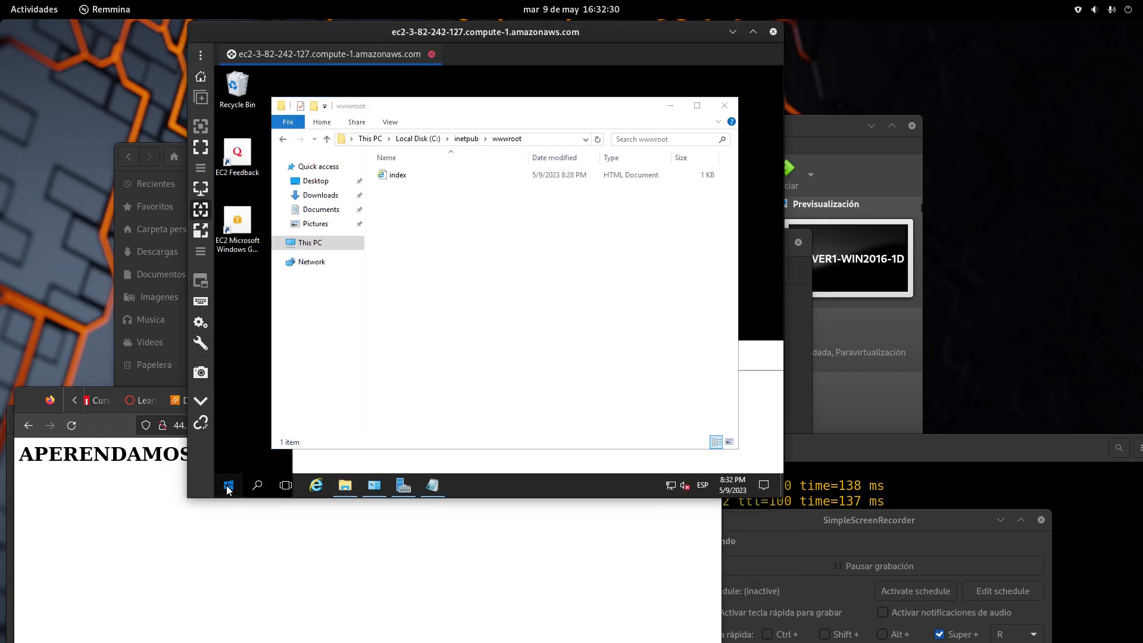
left_click(228, 487)
left_click(228, 486)
left_click(228, 459)
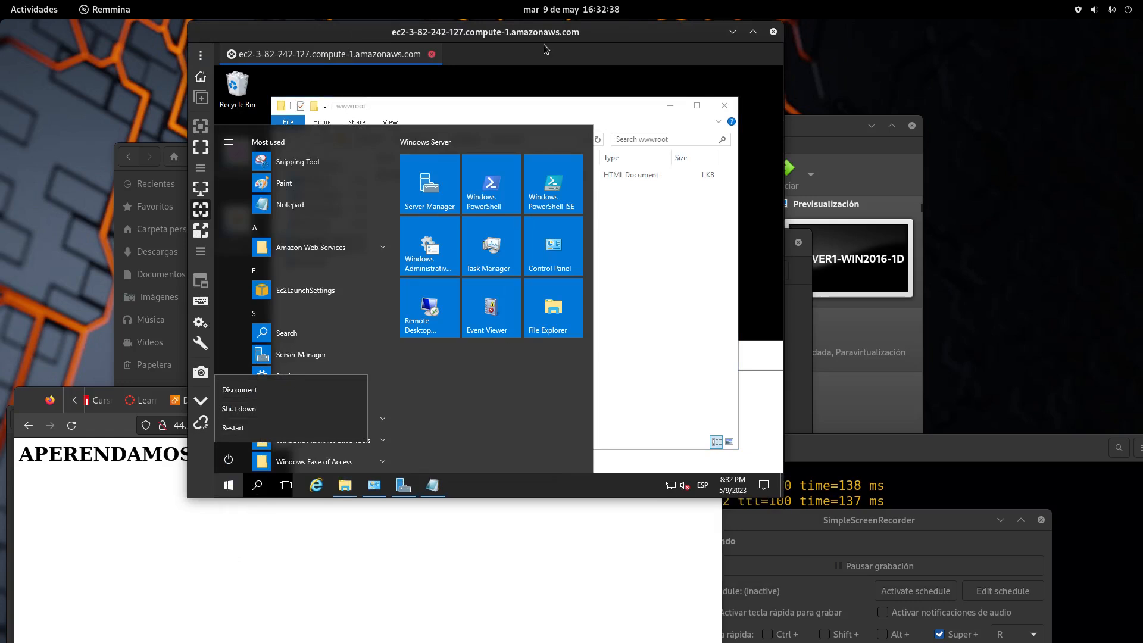
Set Remmina aside and return Firefox to the WIN2016-1 EC2 summary page
left_click_drag(541, 33, 583, 458)
left_click_drag(655, 401, 793, 154)
left_click(321, 166)
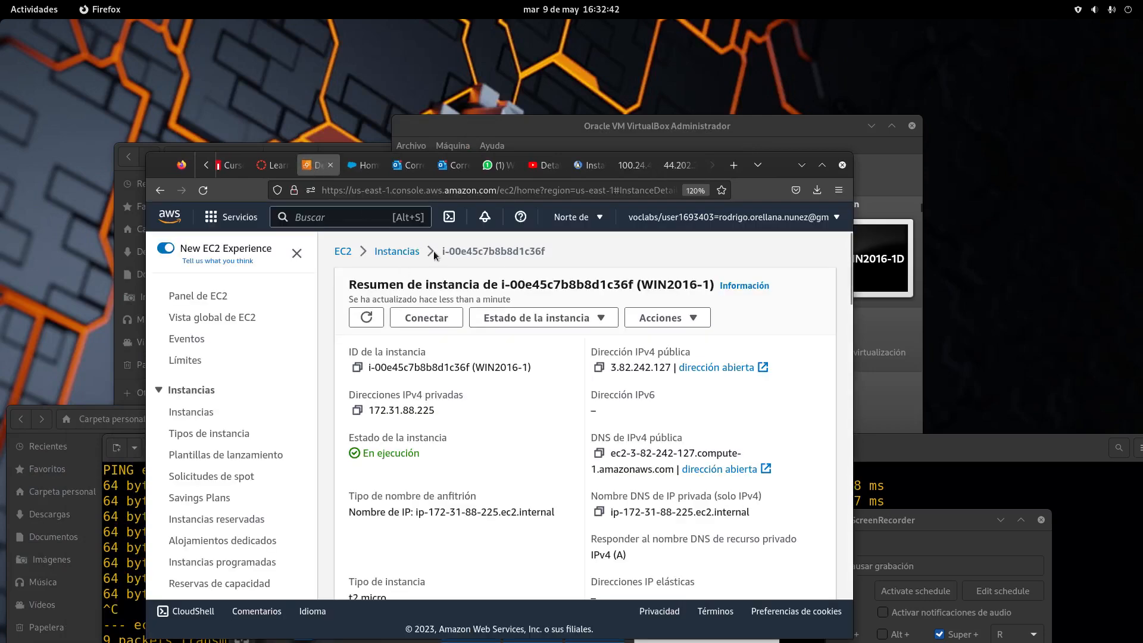
Go back to the Instancias list and select the WIN2016-1 instance
left_click(396, 251)
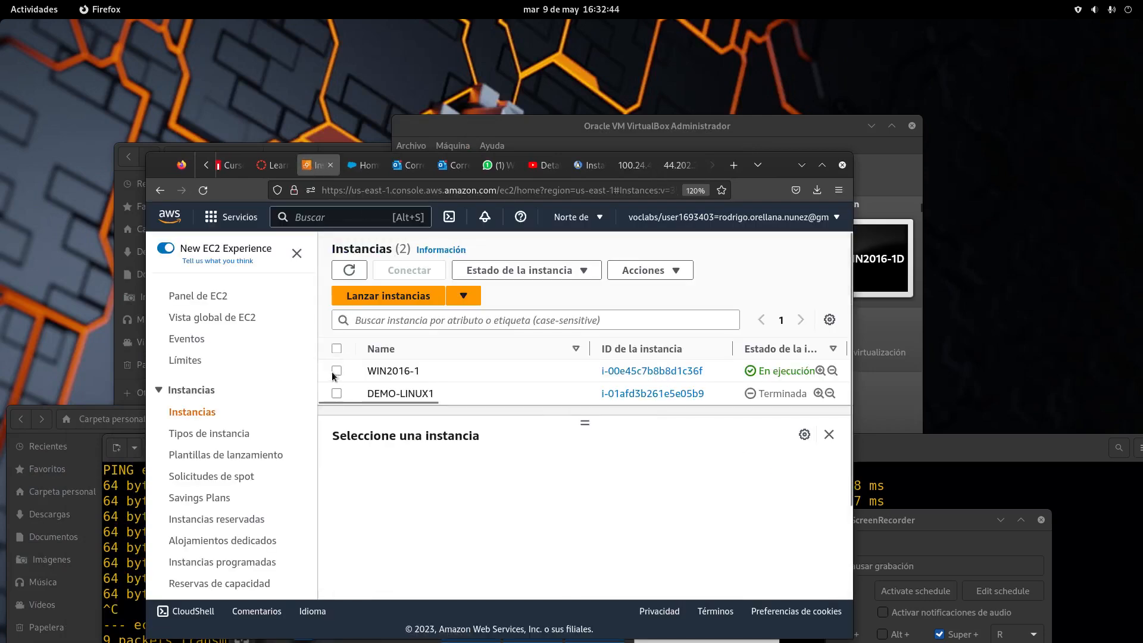
left_click(335, 371)
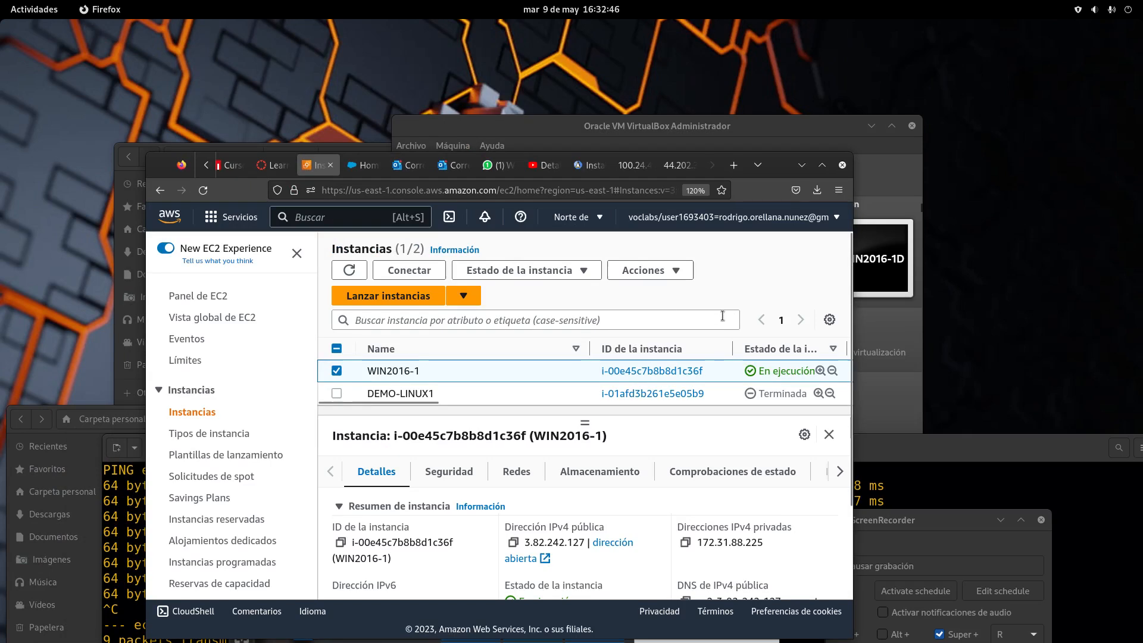
left_click(633, 270)
left_click(597, 272)
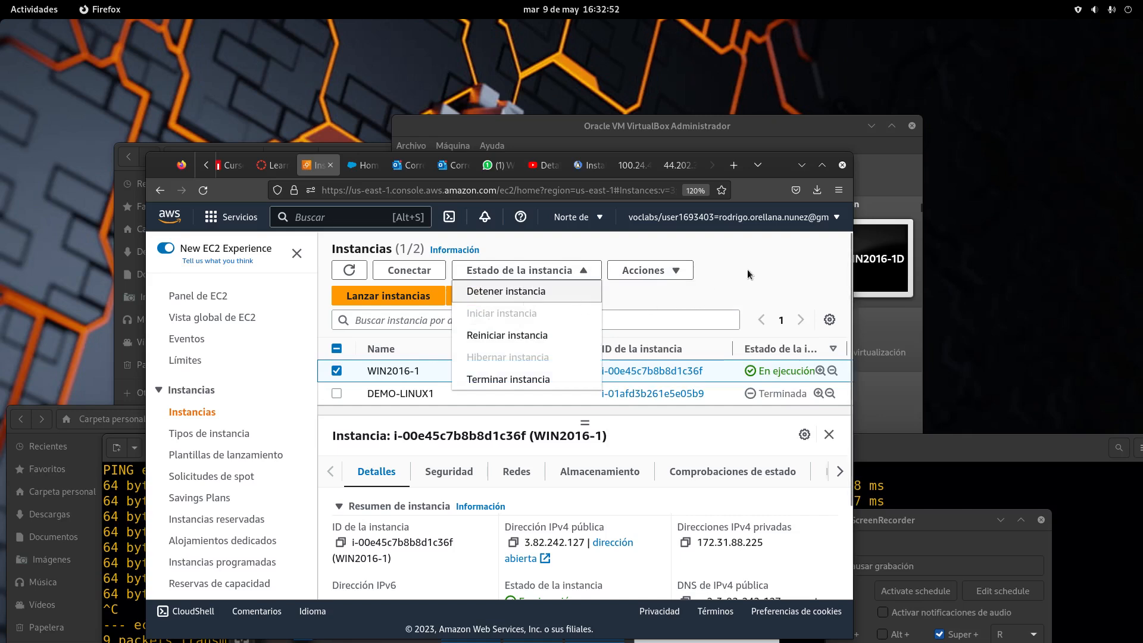
left_click(770, 262)
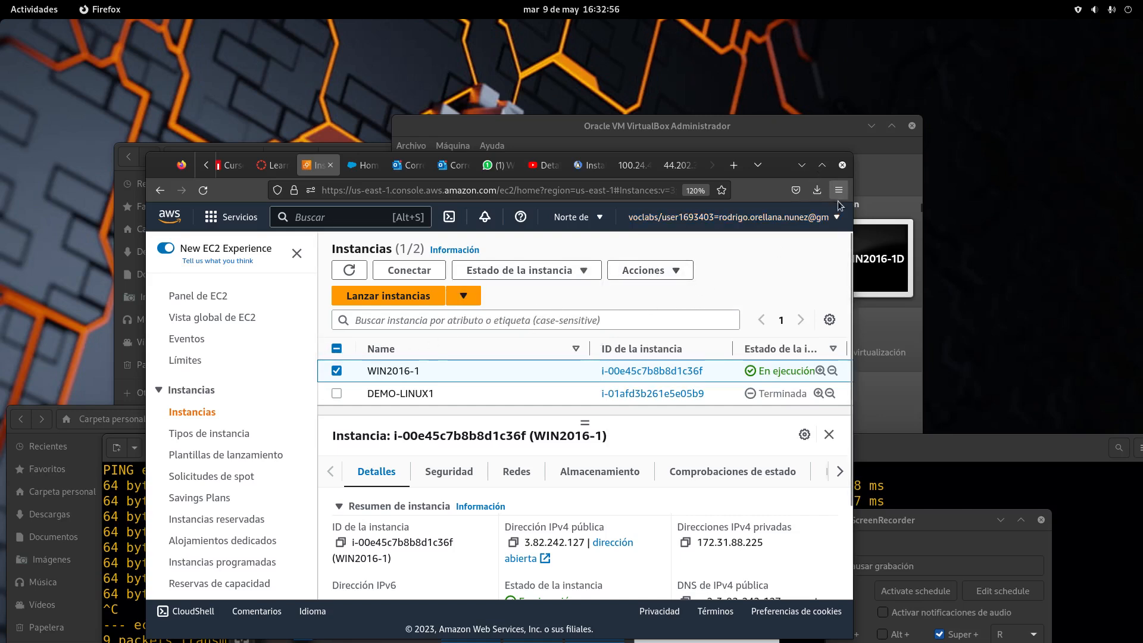
left_click(340, 371)
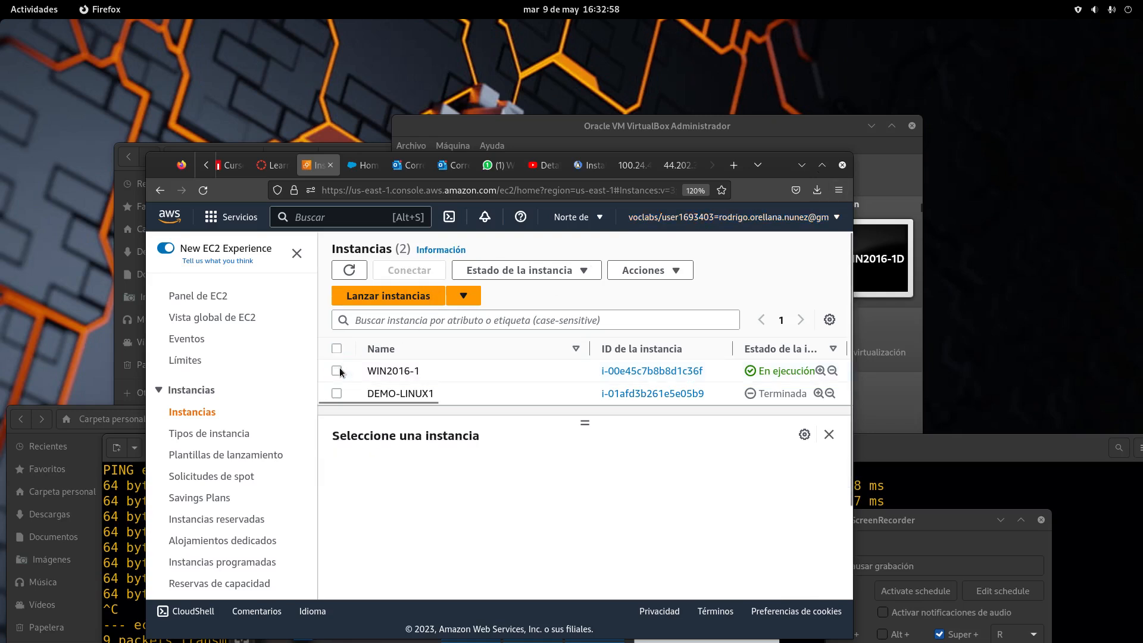
left_click(338, 372)
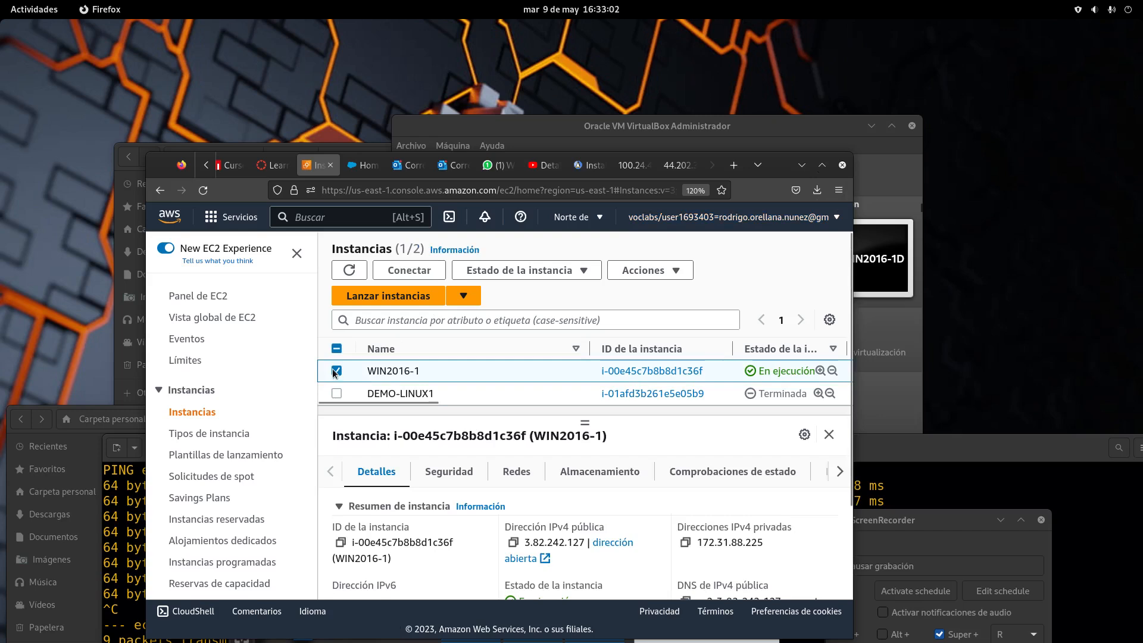
left_click(337, 371)
left_click(337, 371)
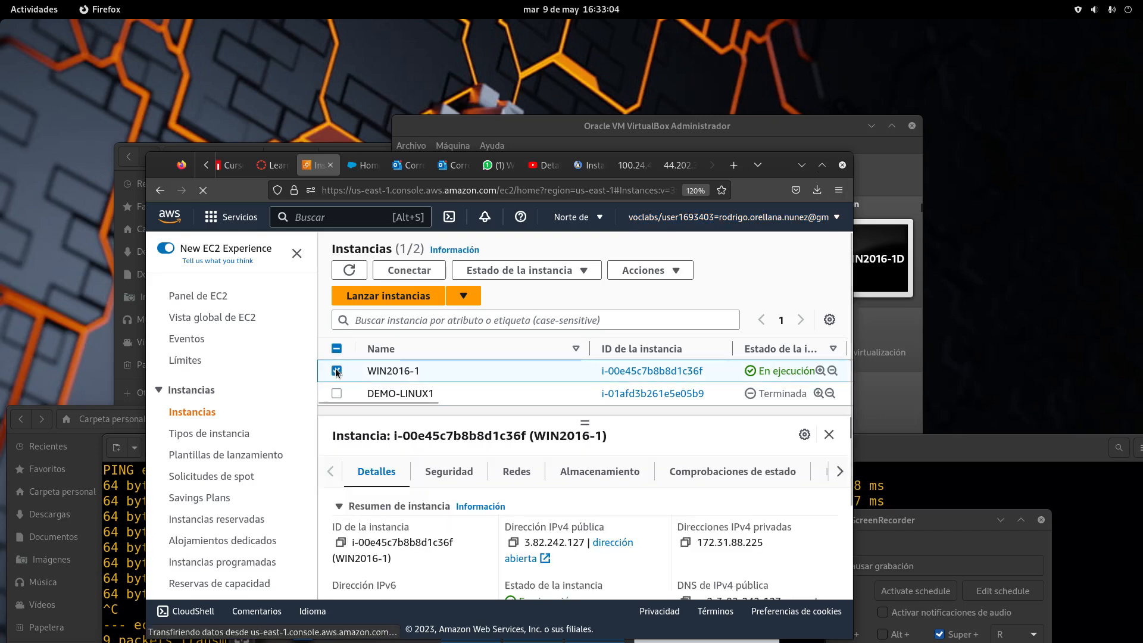
Stop WIN2016-1 via Estado de la instancia > Detener instancia and confirm with Detener
left_click(586, 271)
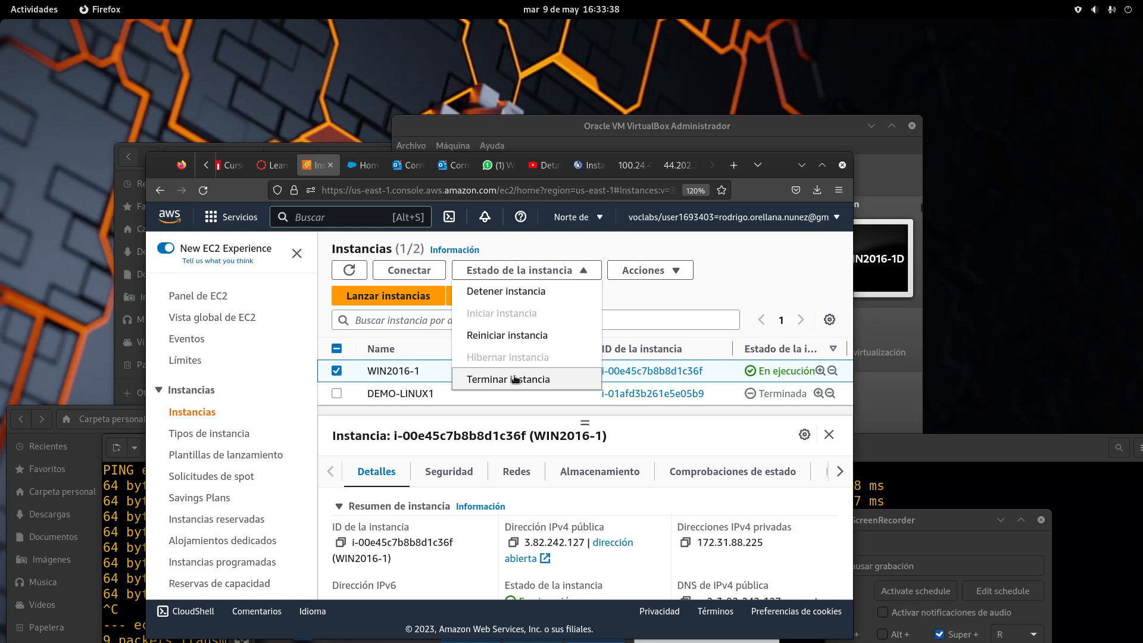
left_click(505, 292)
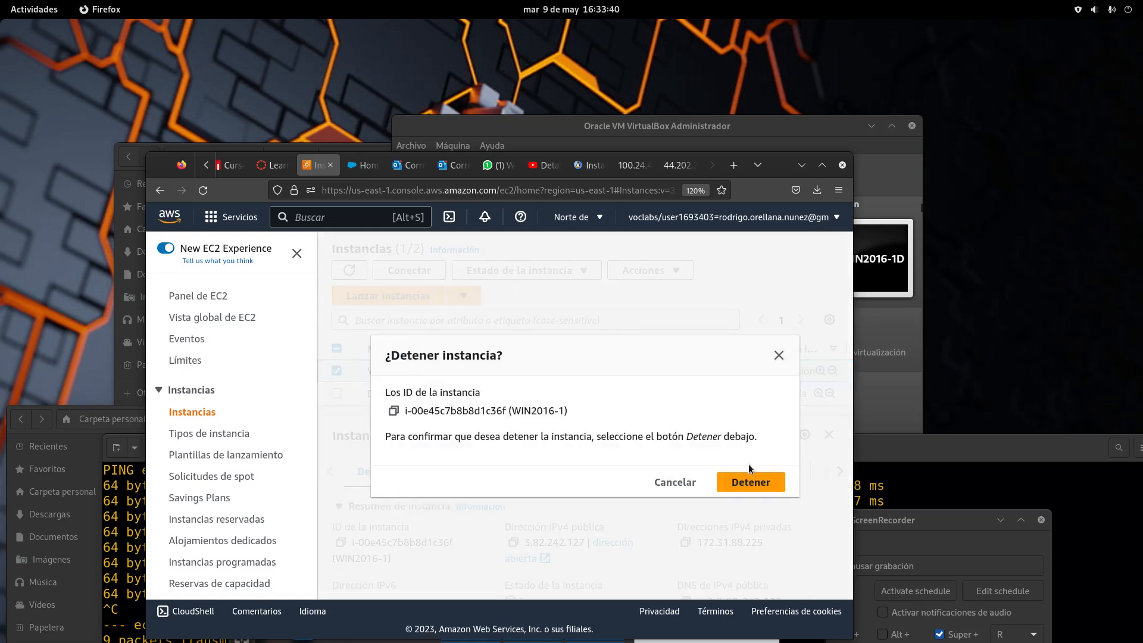
left_click(750, 482)
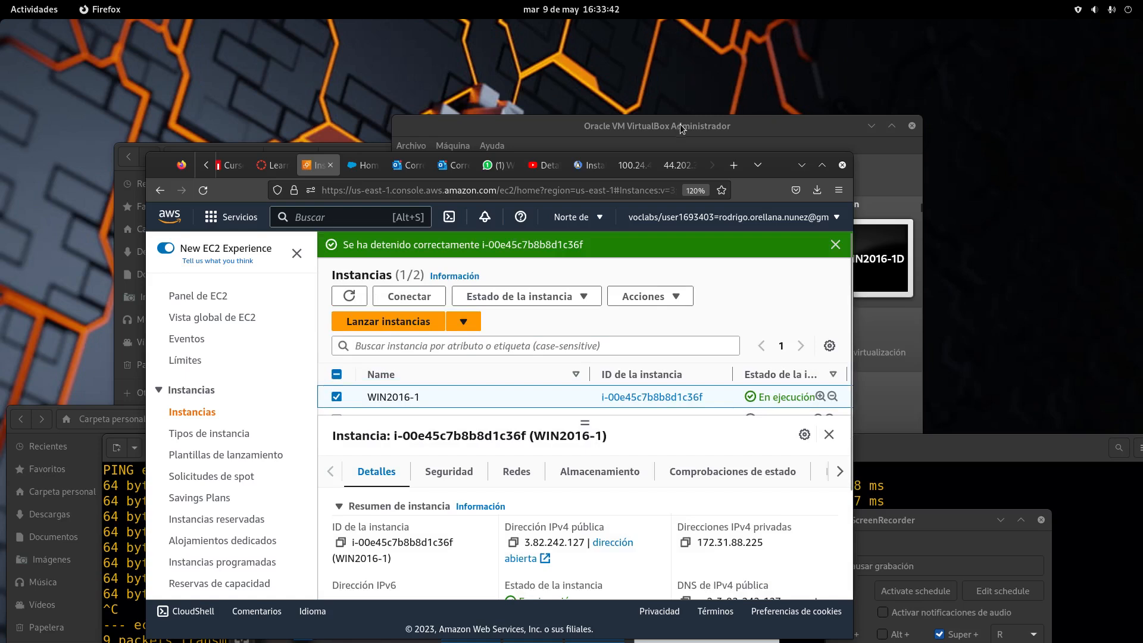
left_click_drag(680, 125, 728, 614)
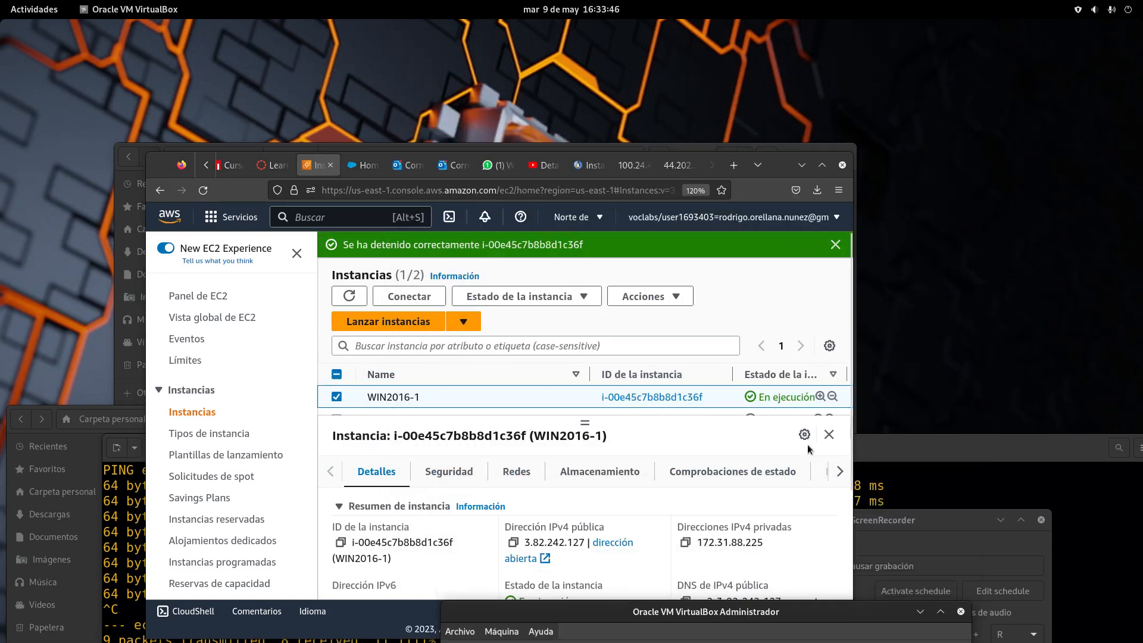
Collapse the instance details panel, close the green stop banner, and center SimpleScreenRecorder
left_click(828, 434)
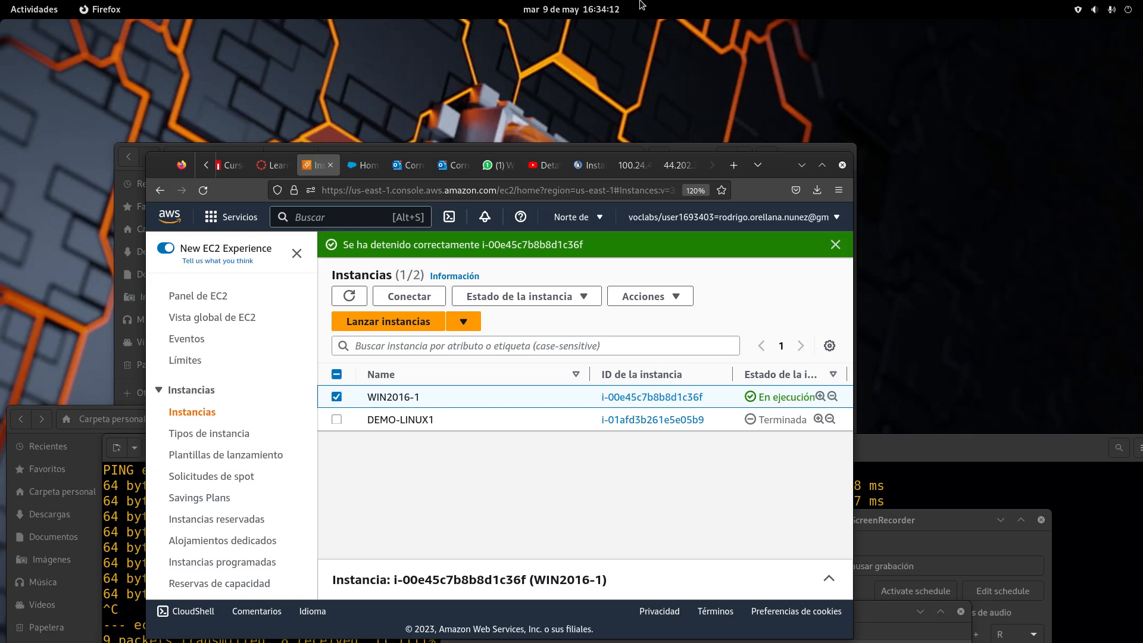
left_click(836, 244)
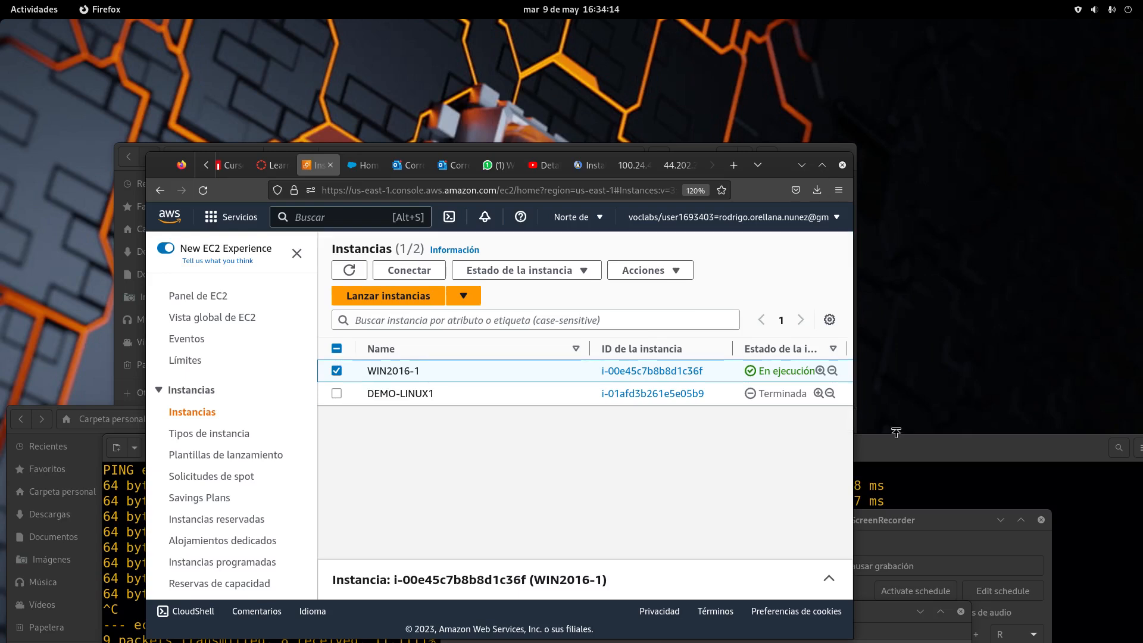
left_click_drag(913, 522, 828, 472)
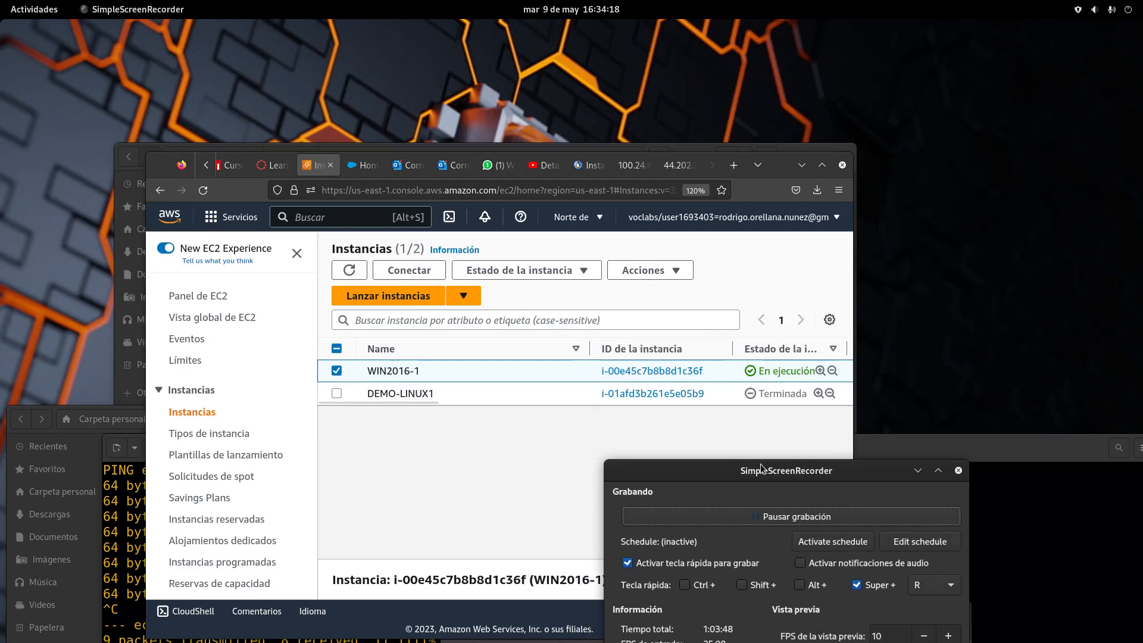
left_click_drag(760, 464, 572, 382)
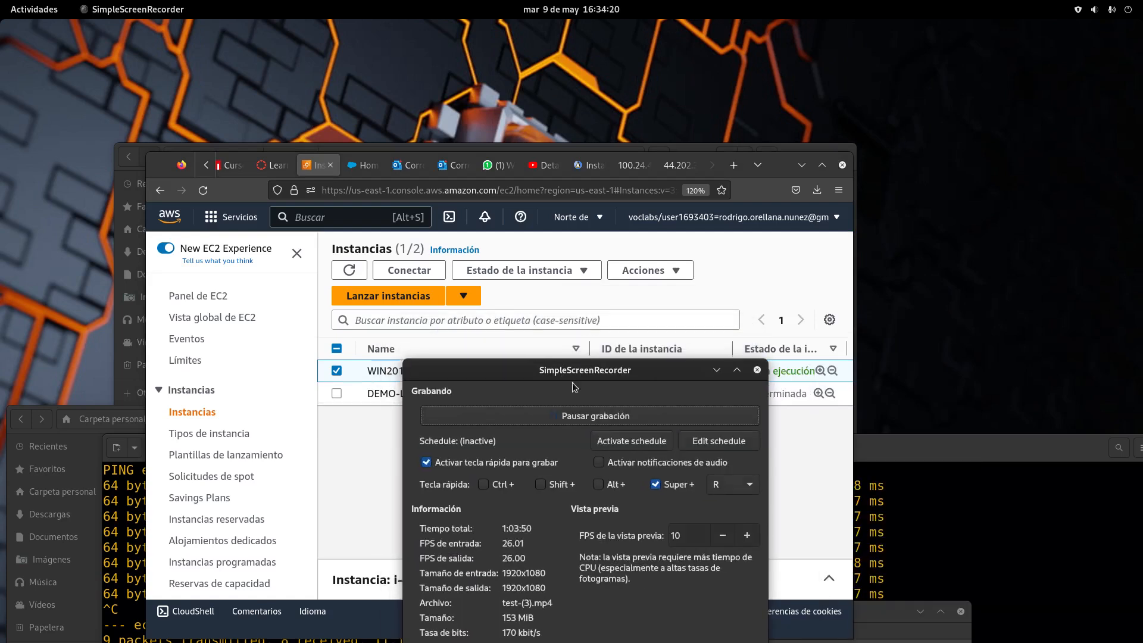